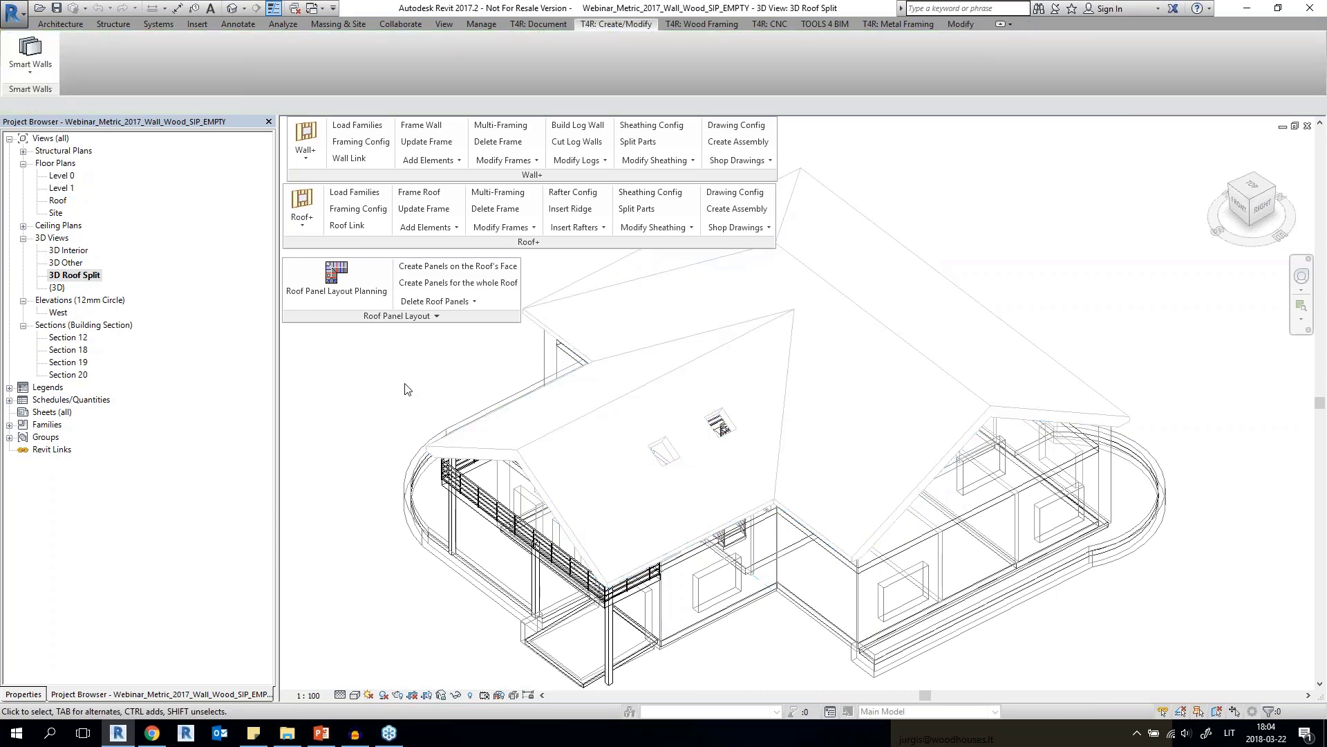
Select the whole SIP_C roof to examine its extent, and clear the selection.
{"action": "left_click", "coordinate": [910, 351]}
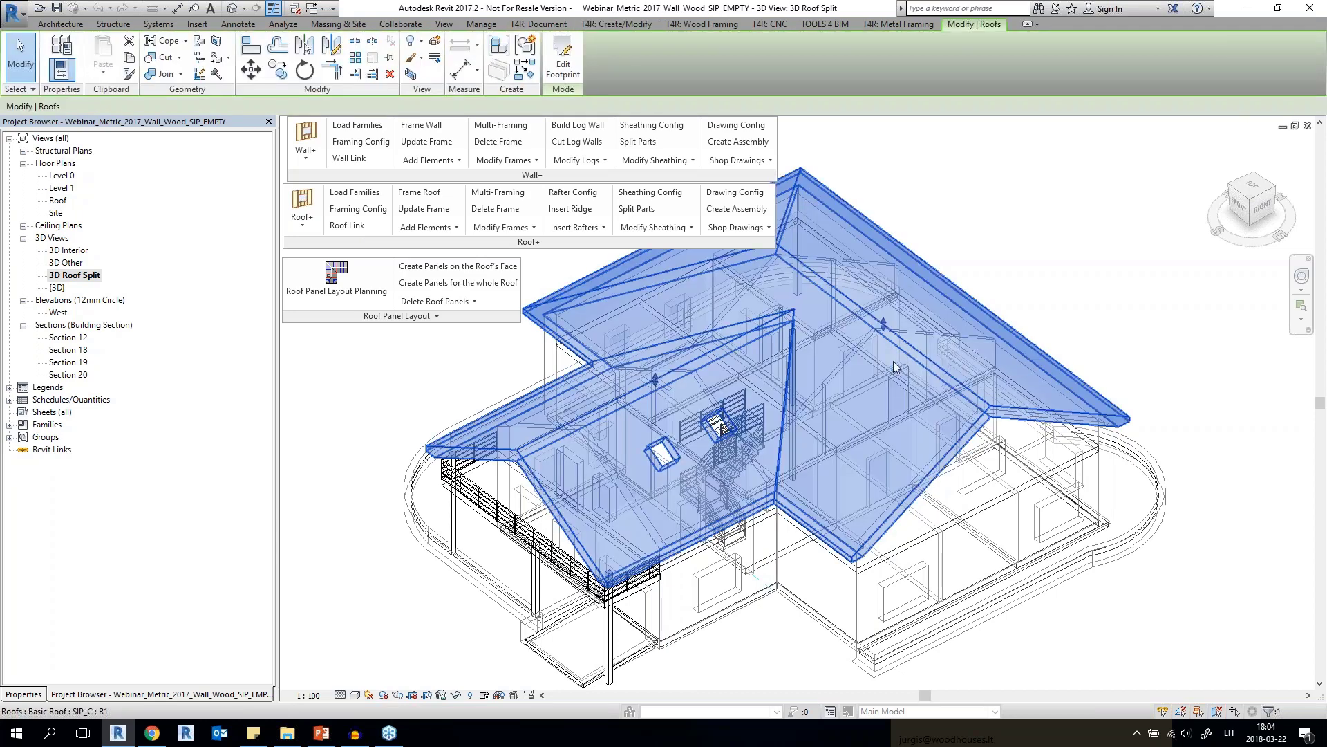
{"action": "left_click", "coordinate": [977, 259]}
{"action": "middle_click_drag", "start_coordinate": [890, 175], "coordinate": [913, 207]}
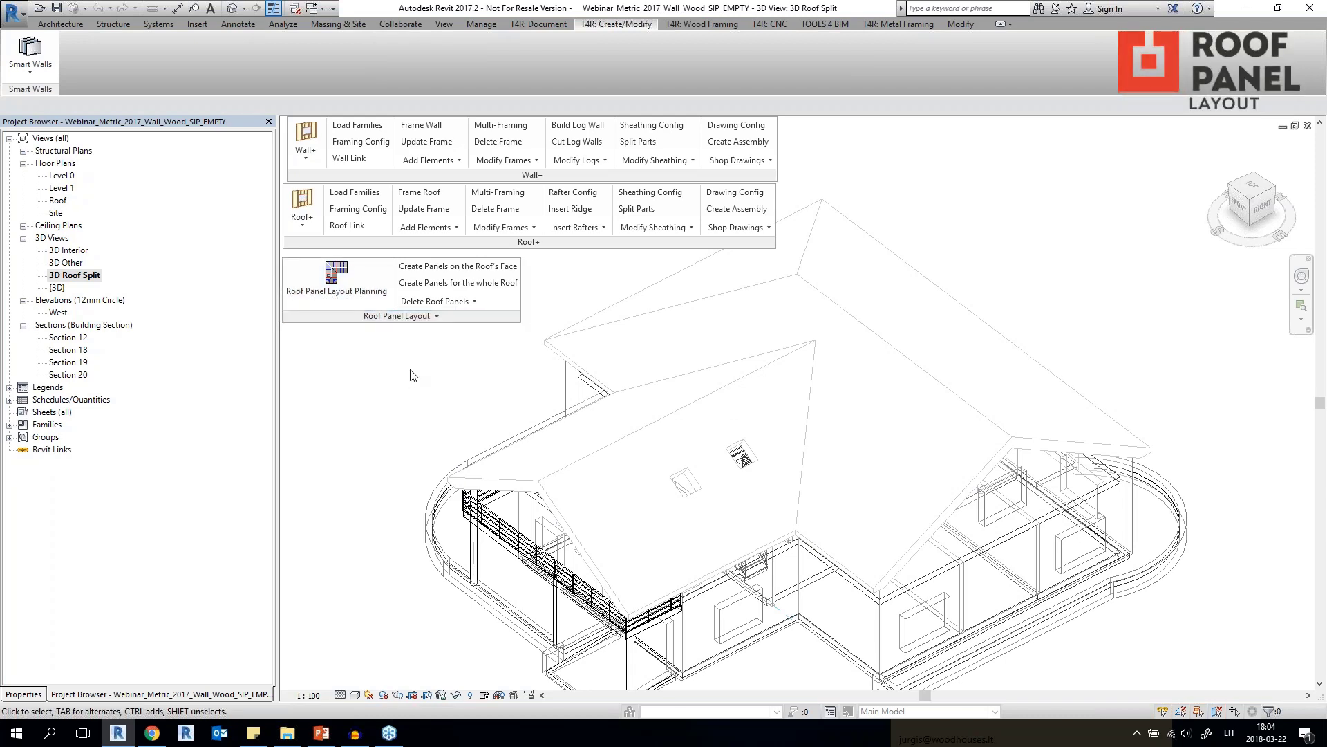
{"action": "left_click", "coordinate": [573, 475]}
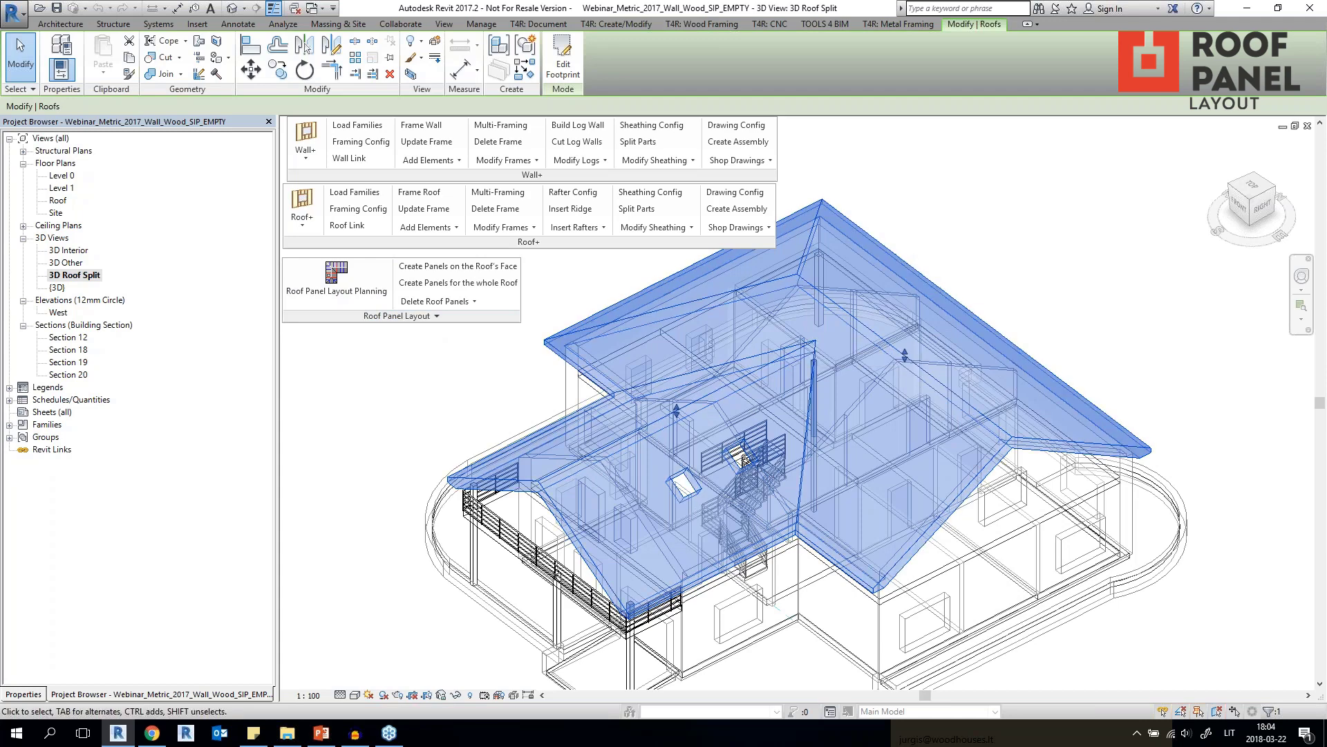
{"action": "left_click", "coordinate": [333, 524]}
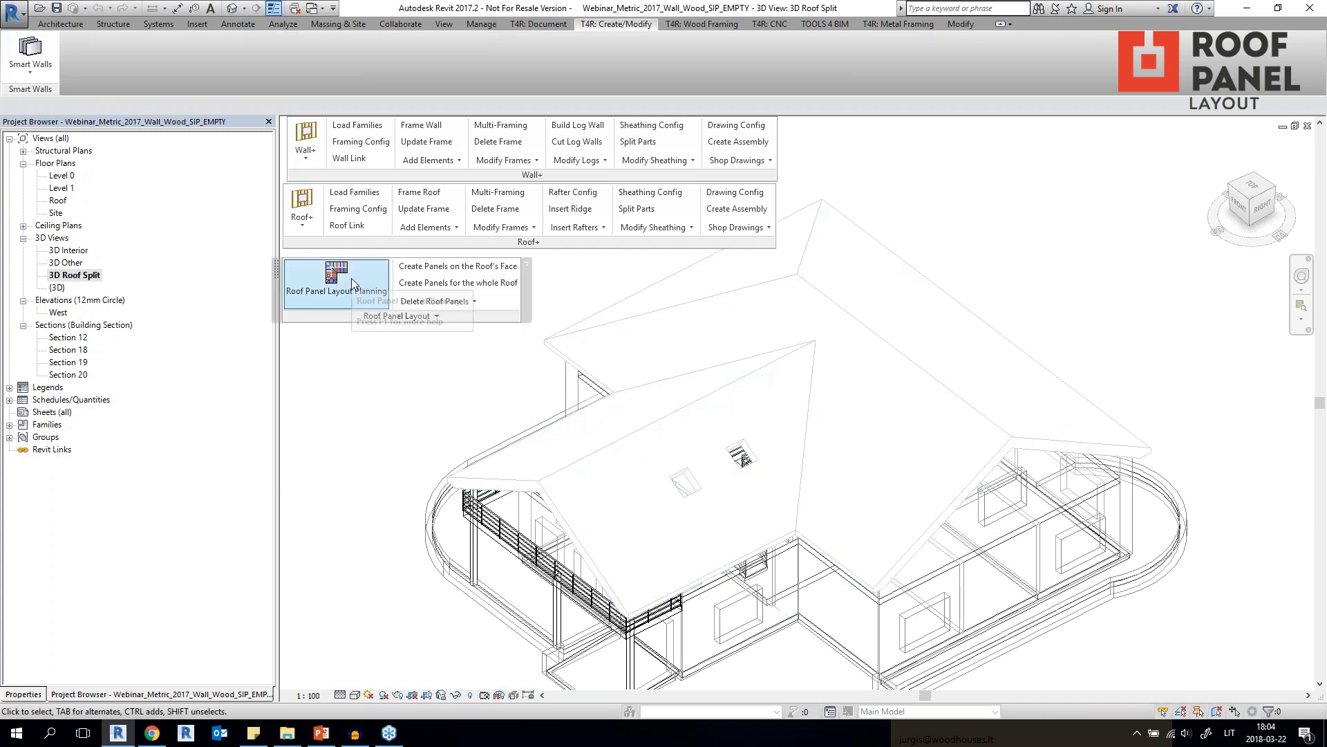
Create a region layout for the whole roof with Roof Panel Layout Planning, and close the planning window.
{"action": "left_click", "coordinate": [336, 277]}
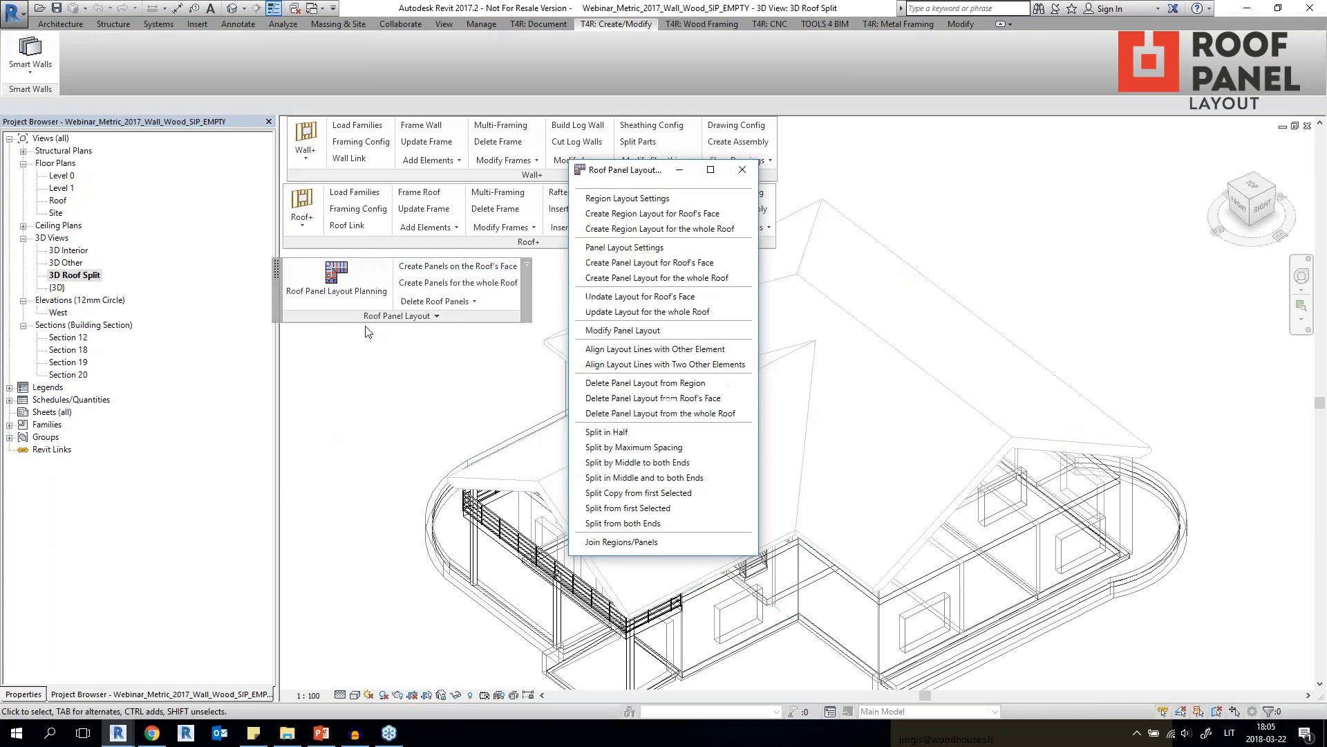
{"action": "left_click_drag", "start_coordinate": [671, 173], "coordinate": [429, 189]}
{"action": "left_click_drag", "start_coordinate": [318, 196], "coordinate": [291, 194]}
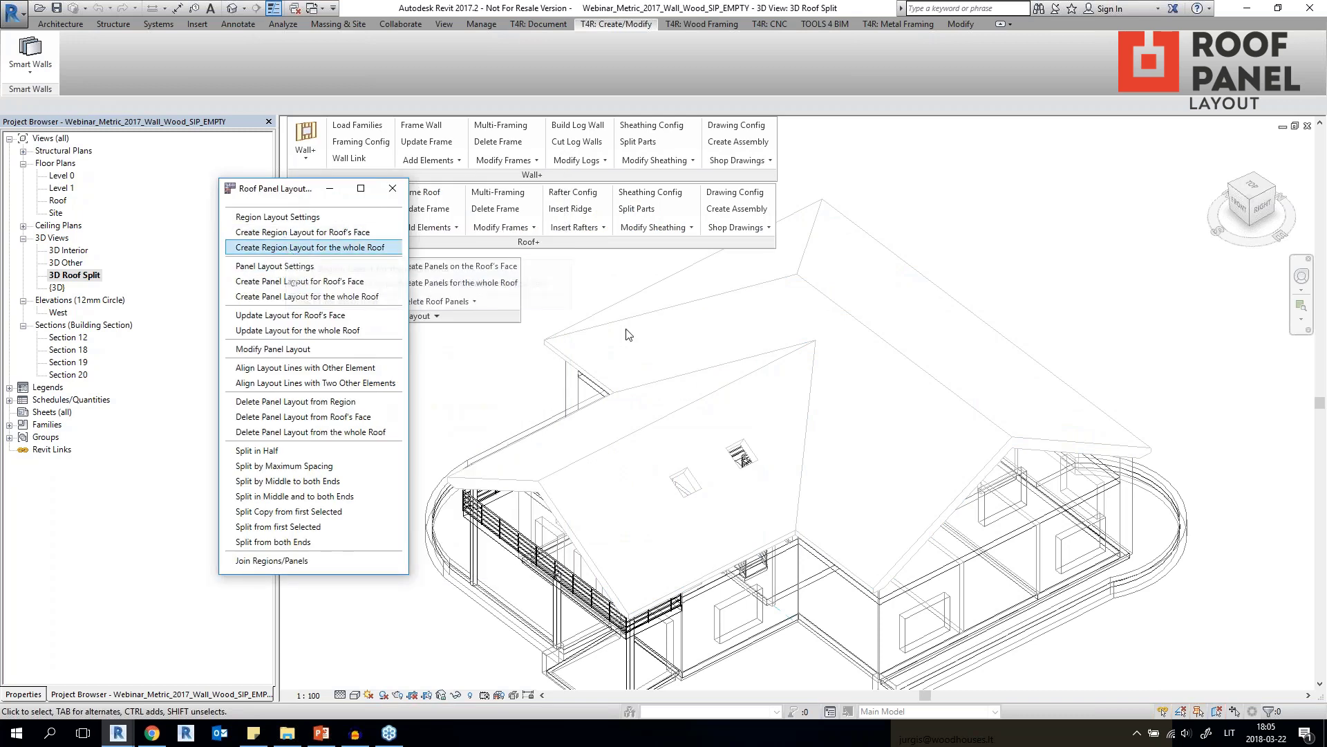
{"action": "left_click", "coordinate": [287, 248]}
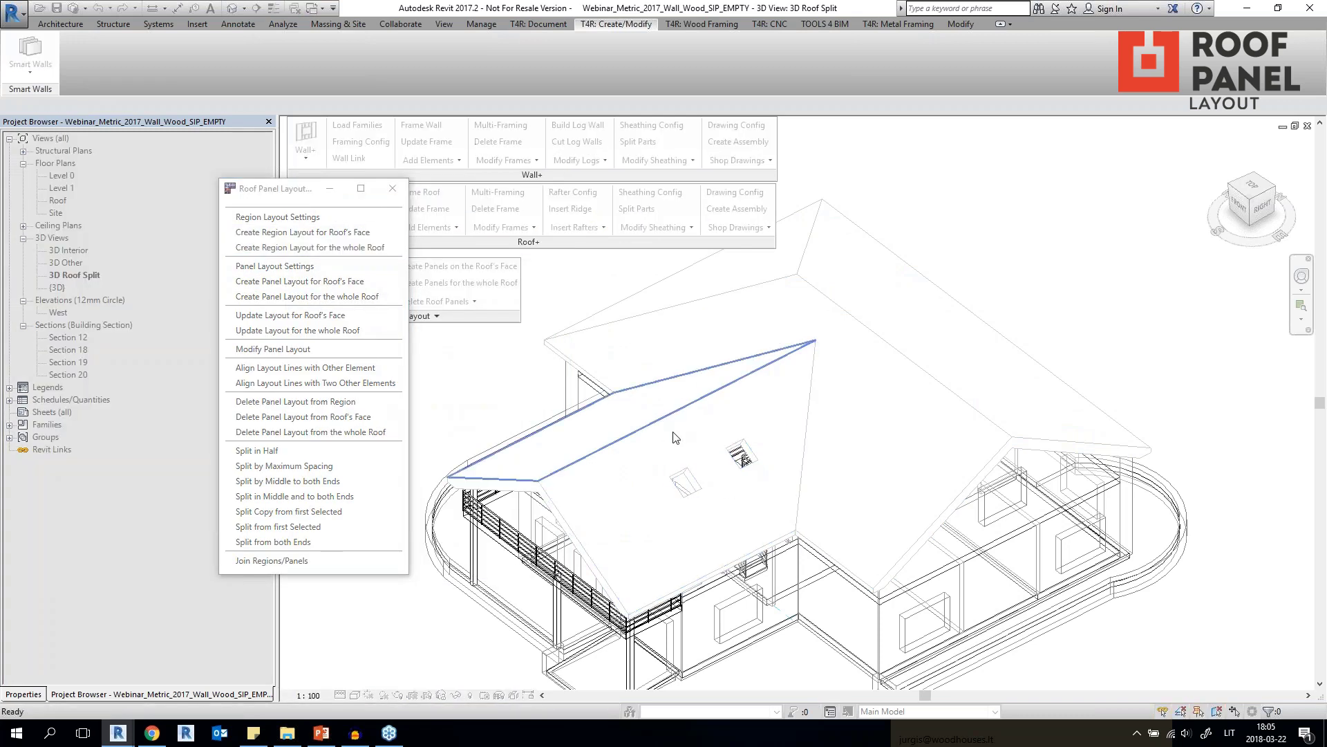
{"action": "left_click", "coordinate": [738, 486]}
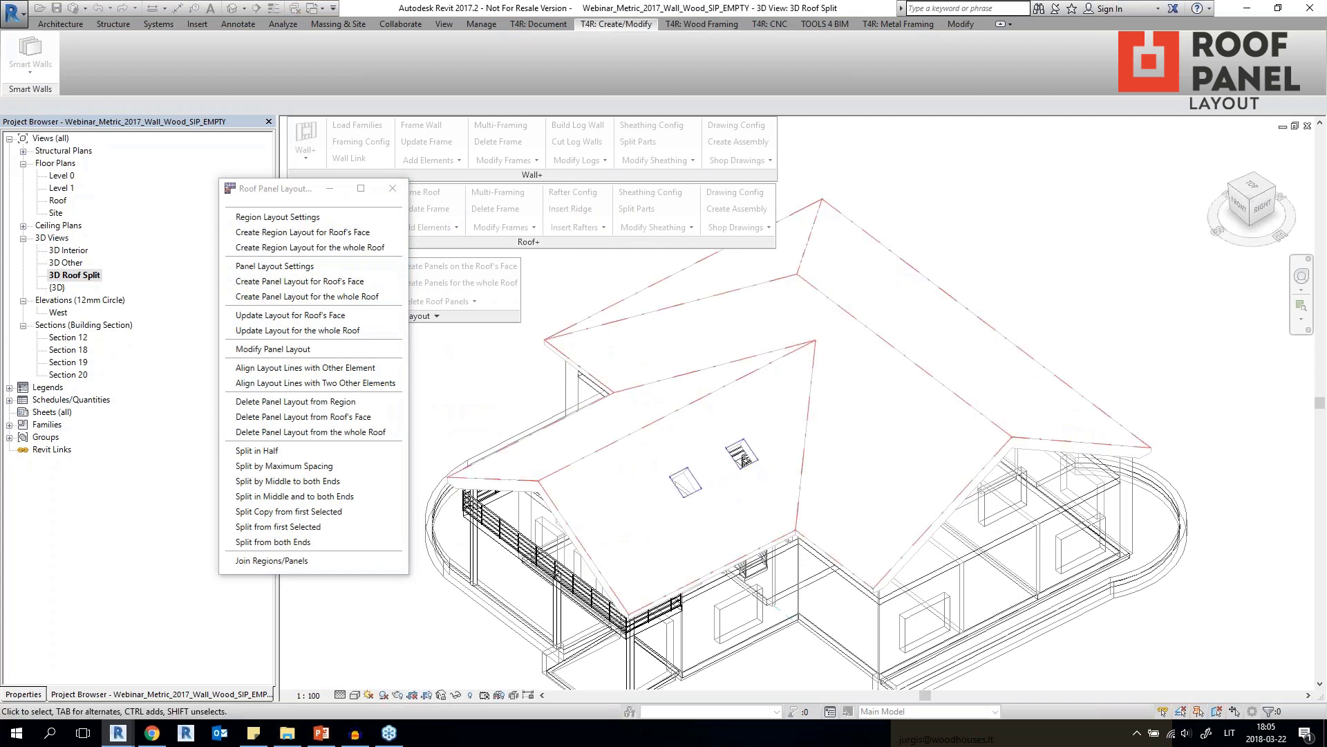
{"action": "left_click", "coordinate": [392, 188]}
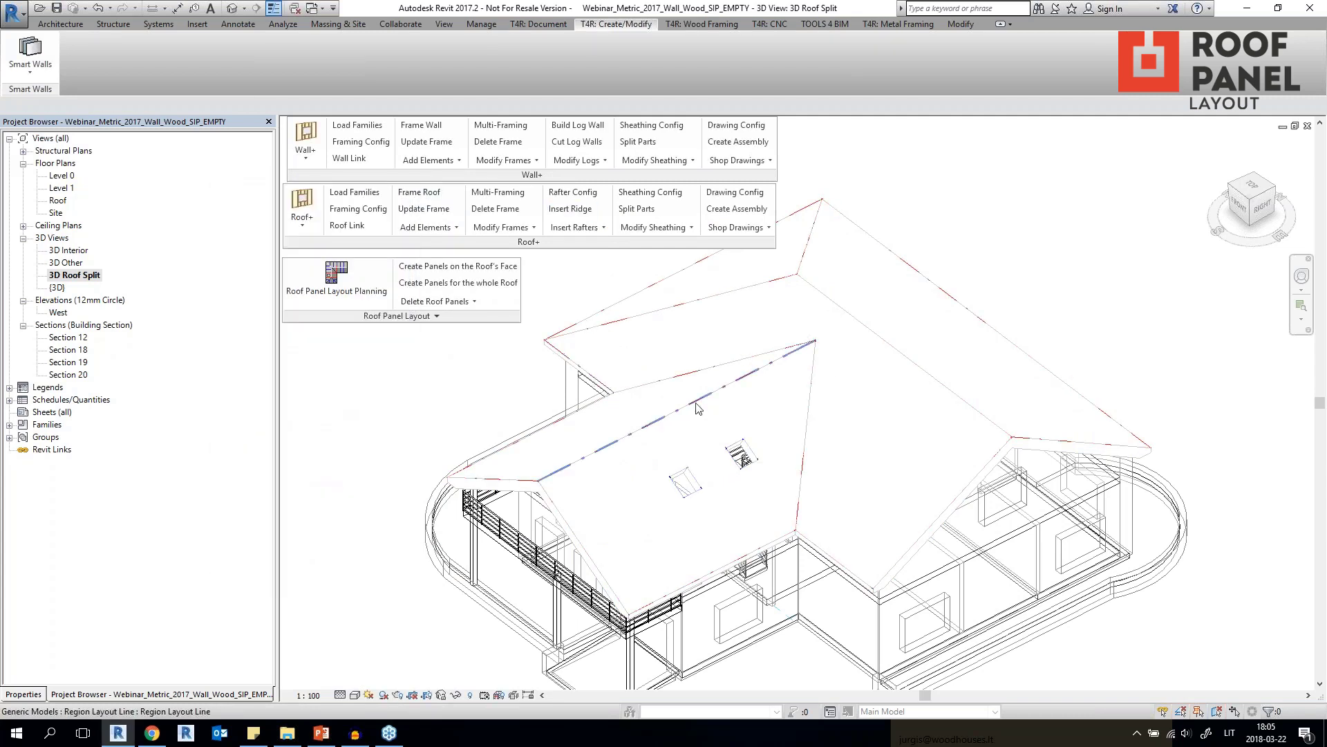
Select a region layout line at the roof's valley to examine it, and clear the selection.
{"action": "left_click", "coordinate": [639, 382]}
{"action": "left_click", "coordinate": [681, 375]}
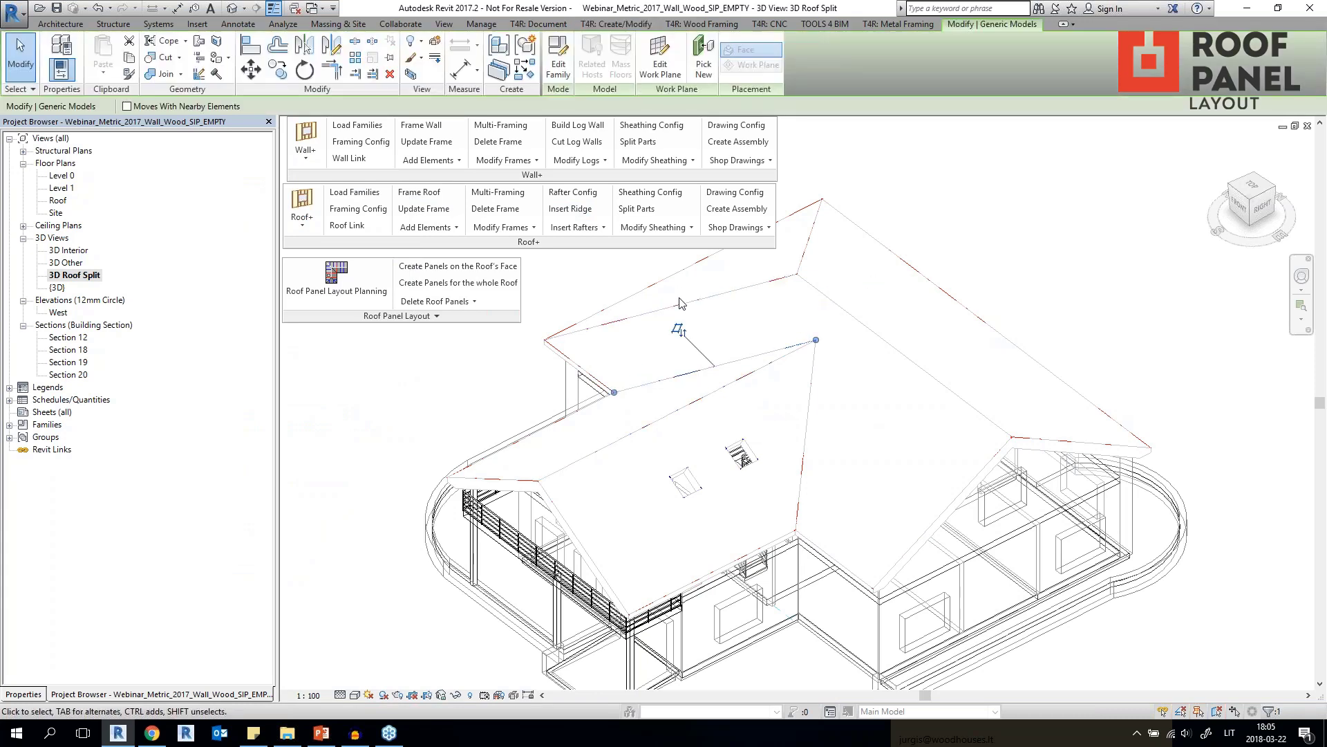
{"action": "left_click", "coordinate": [678, 306]}
{"action": "left_click", "coordinate": [454, 419]}
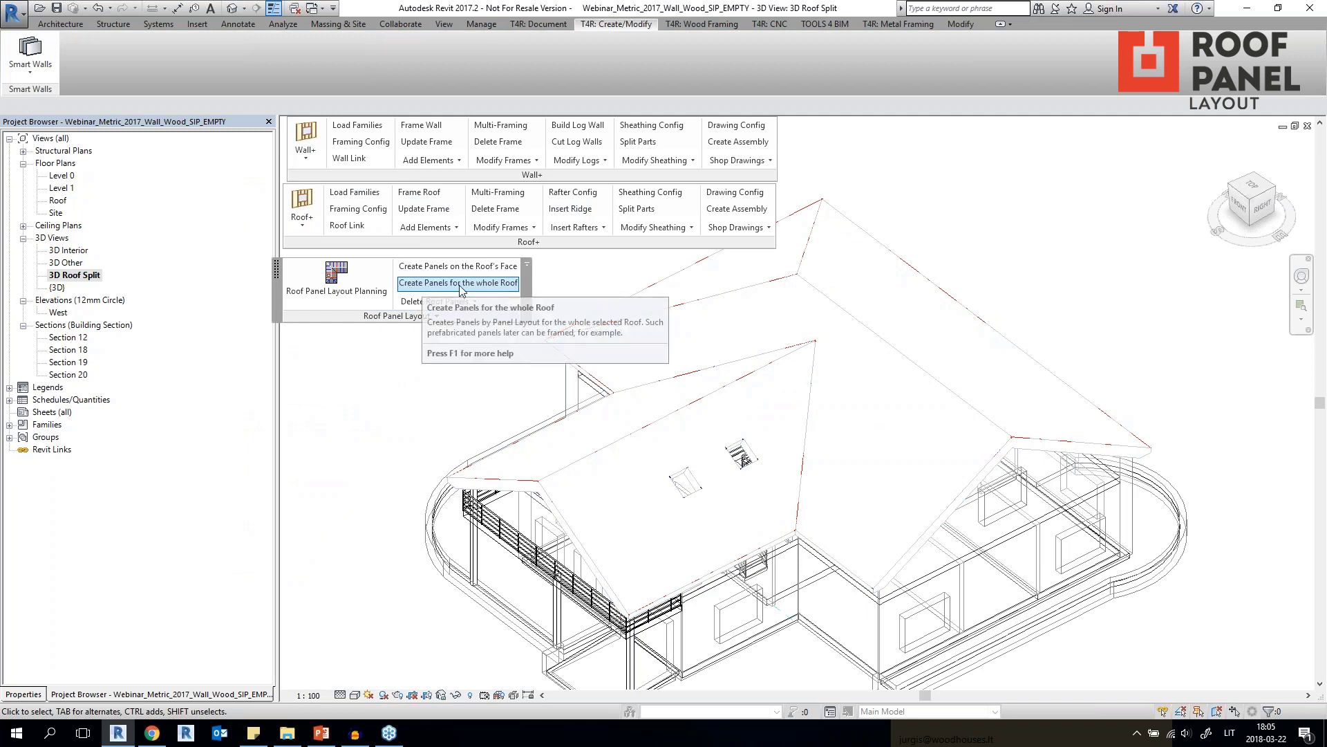
Create panels for the whole roof from its region layout, accepting the duplicate-instance warning.
{"action": "left_click", "coordinate": [458, 283]}
{"action": "left_click", "coordinate": [656, 283]}
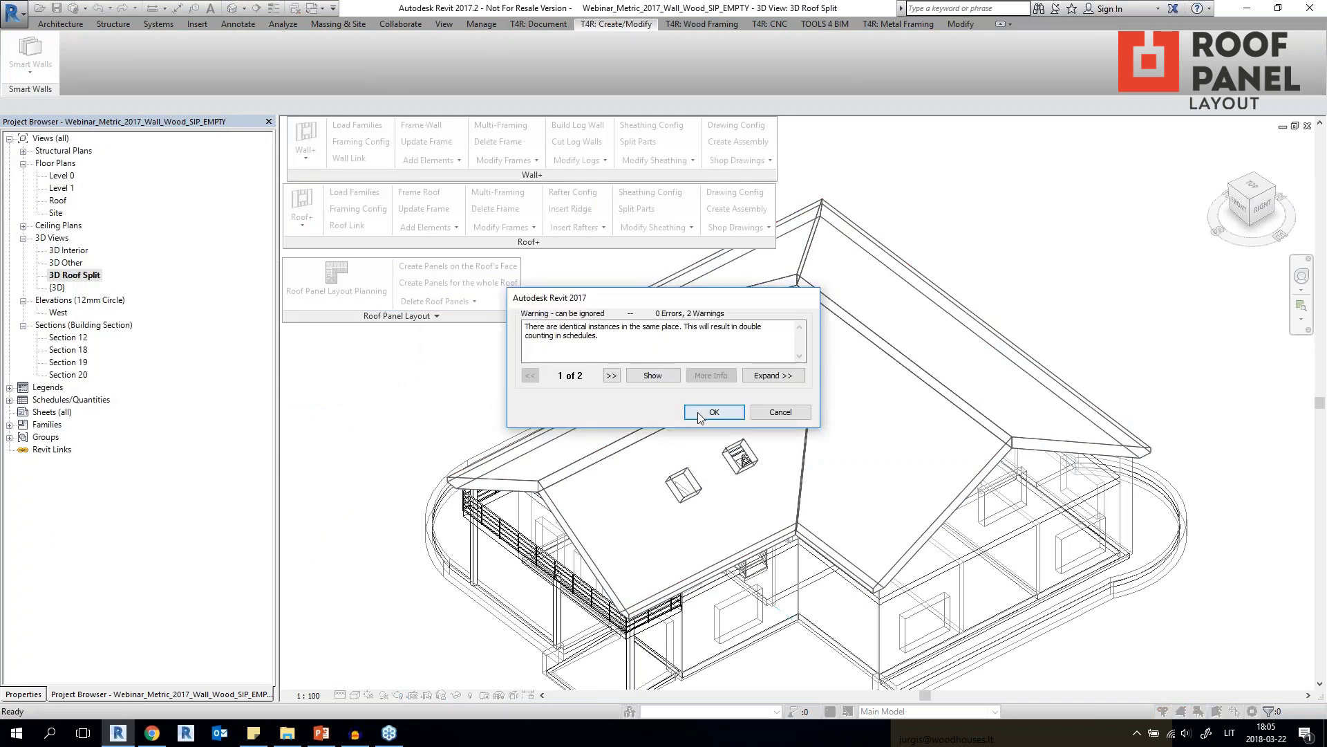
{"action": "left_click", "coordinate": [698, 411]}
Select individual panels on the rear and main roof faces to check the split, and clear the selection.
{"action": "left_click", "coordinate": [654, 290]}
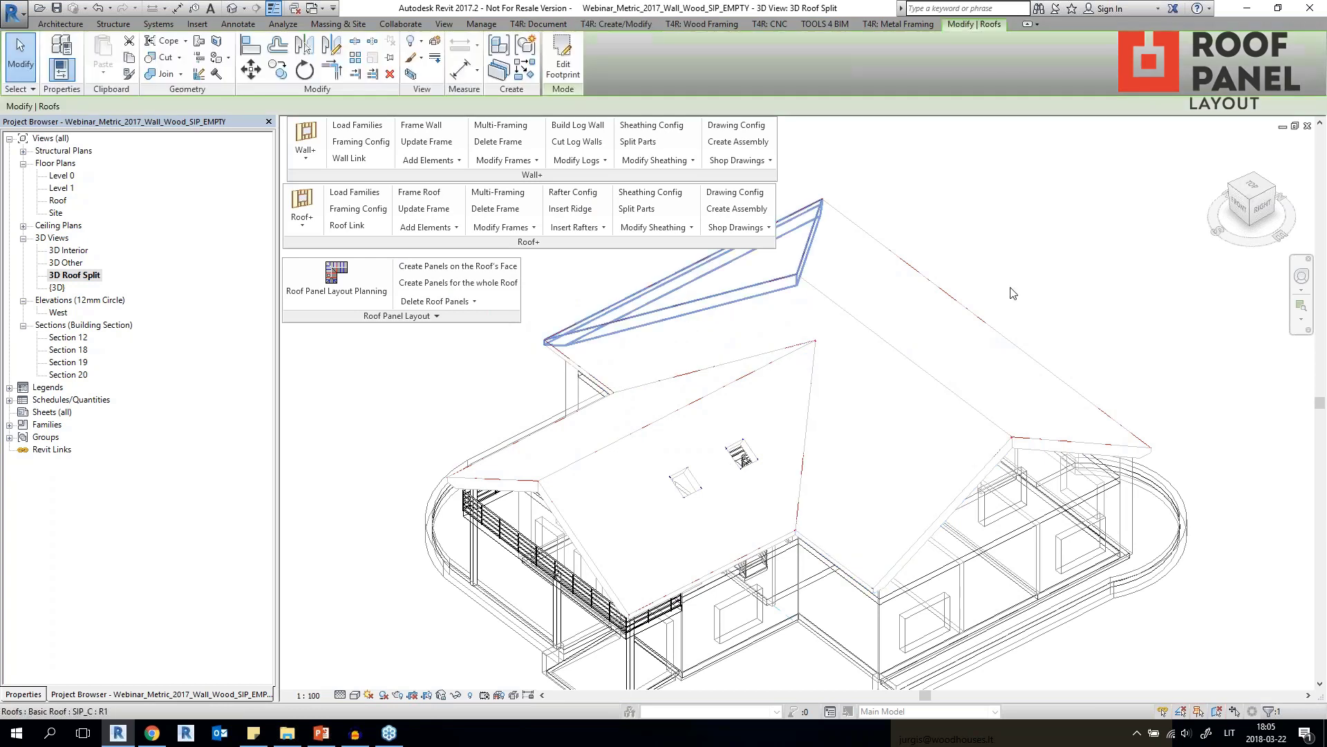
{"action": "left_click", "coordinate": [1005, 338]}
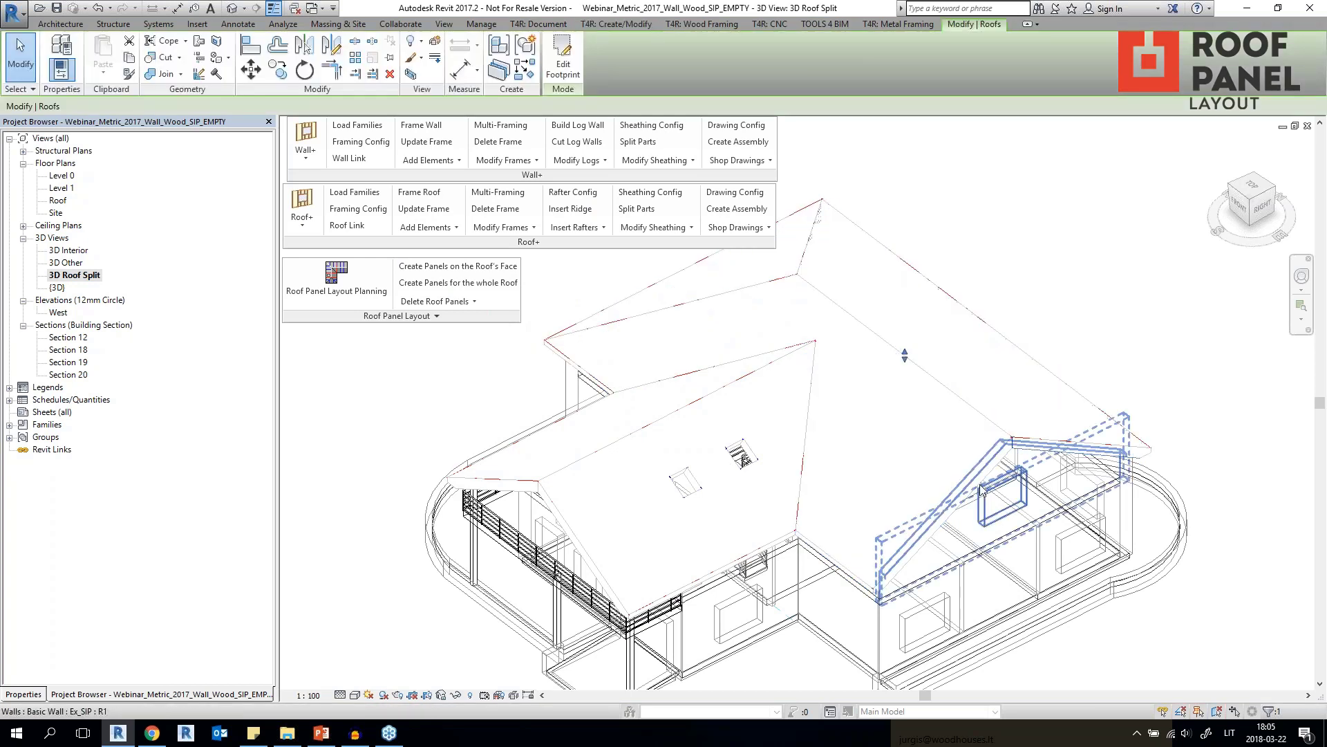
{"action": "key", "text": "Tab"}
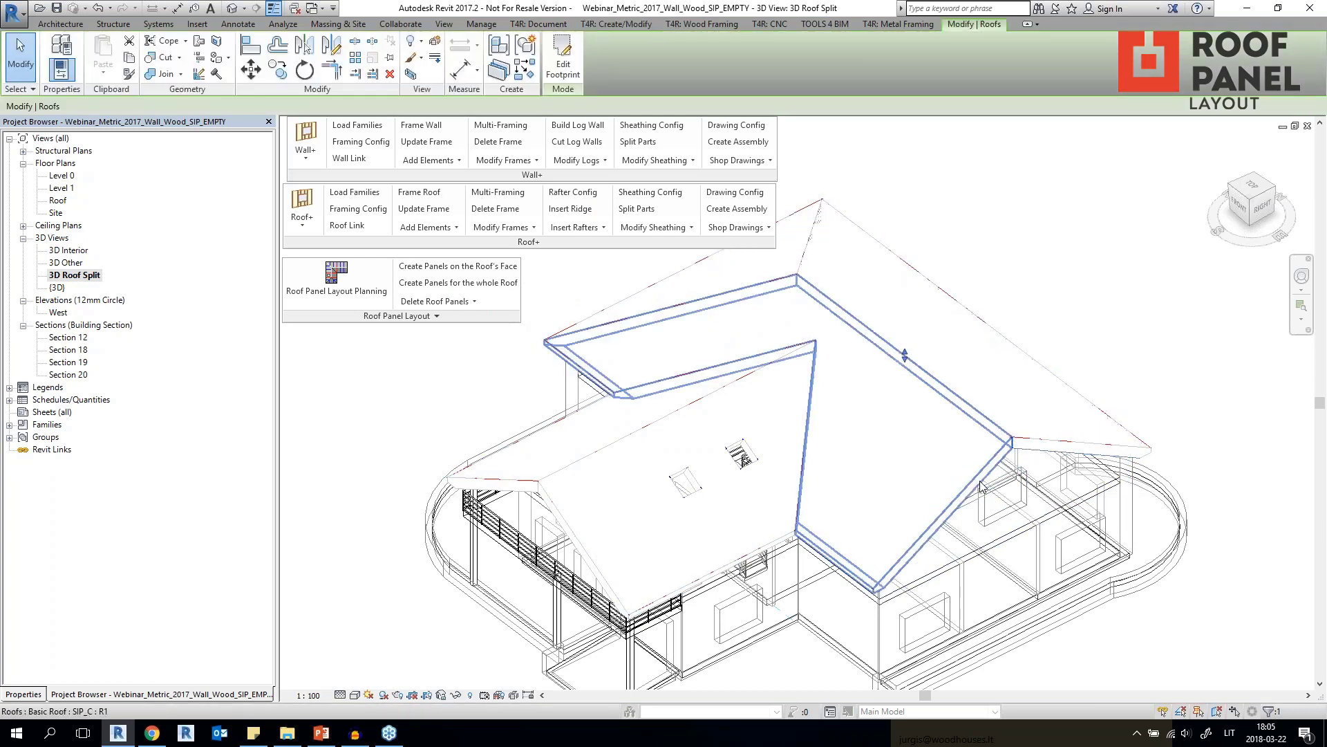
{"action": "left_click", "coordinate": [319, 464]}
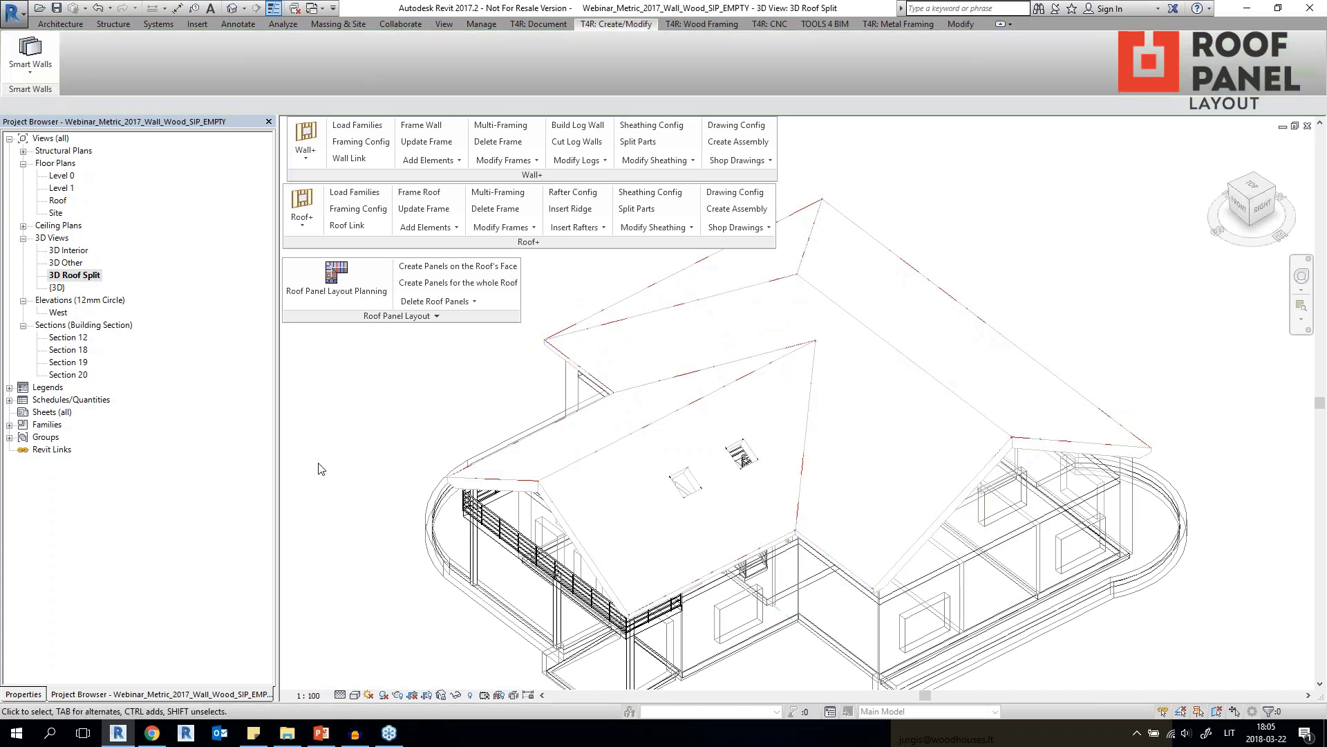
Dock the floating Roof Panel Layout tools back in the ribbon and open the {3D} view.
{"action": "left_click_drag", "start_coordinate": [471, 320], "coordinate": [408, 60]}
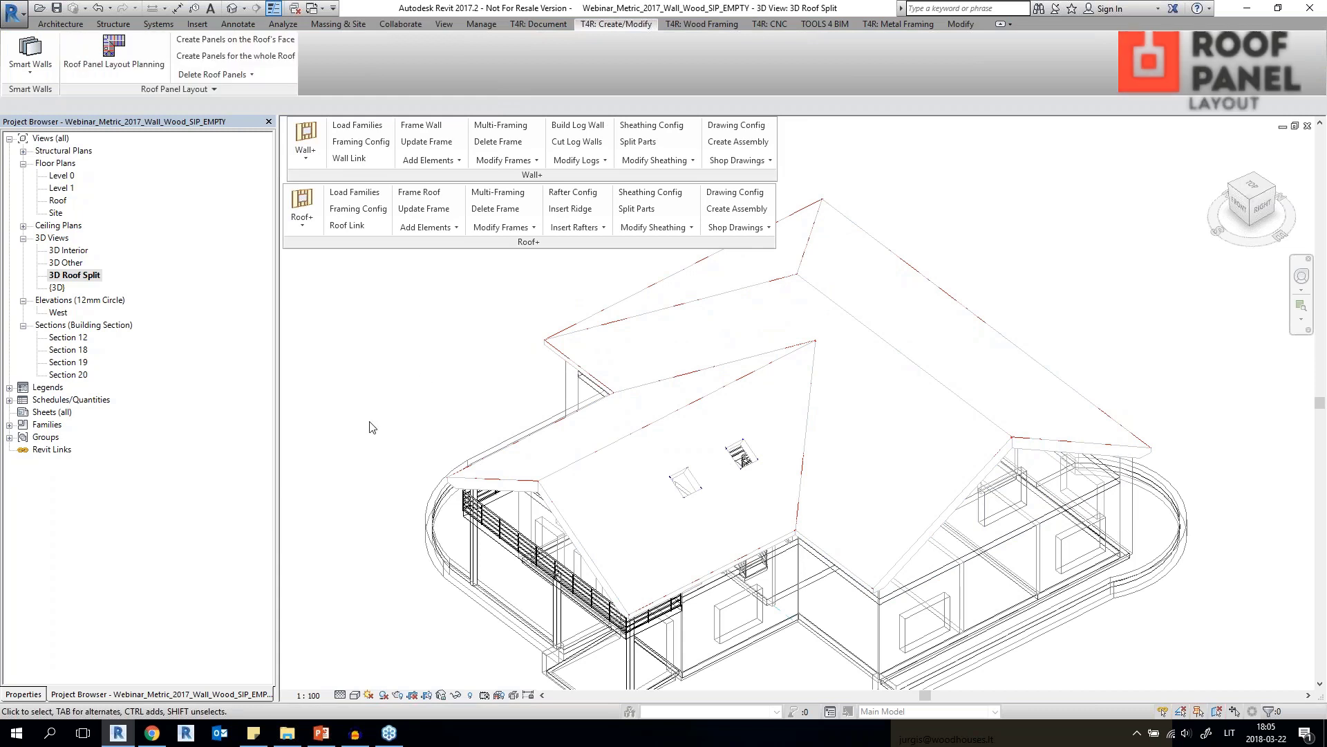
{"action": "left_click", "coordinate": [27, 695]}
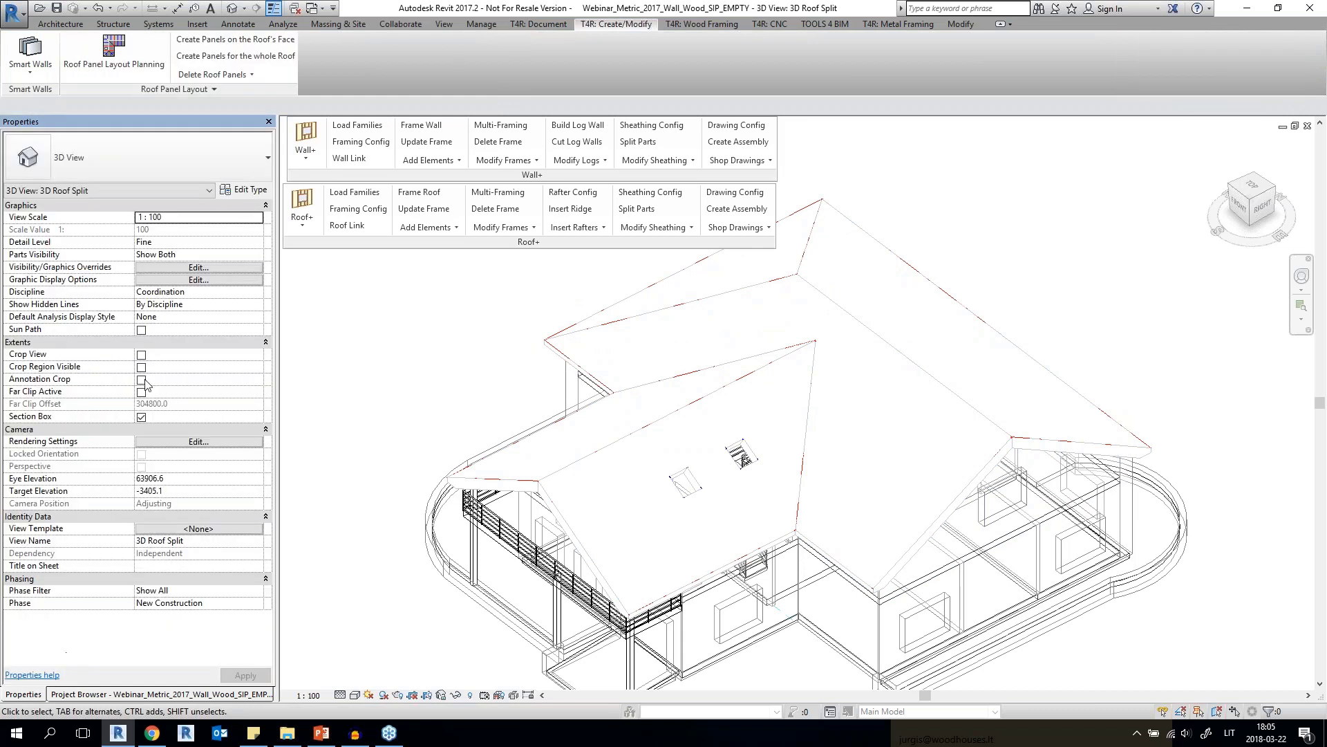
{"action": "left_click", "coordinate": [141, 694]}
{"action": "double_click", "coordinate": [58, 287]}
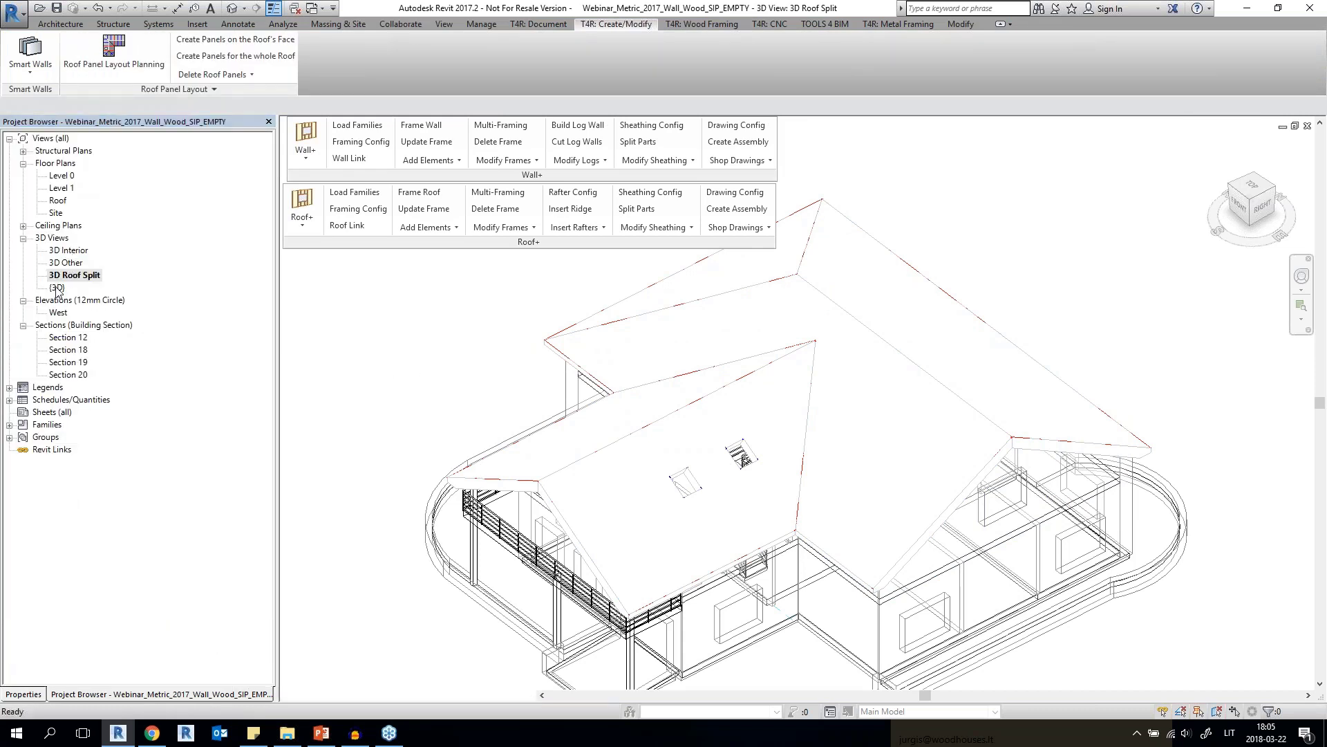
{"action": "middle_click_drag", "start_coordinate": [553, 356], "coordinate": [733, 470], "text": "shift"}
{"action": "middle_click_drag", "start_coordinate": [733, 470], "coordinate": [709, 586], "text": "shift"}
{"action": "scroll", "coordinate": [713, 477], "scroll_direction": "up", "scroll_amount": 4}
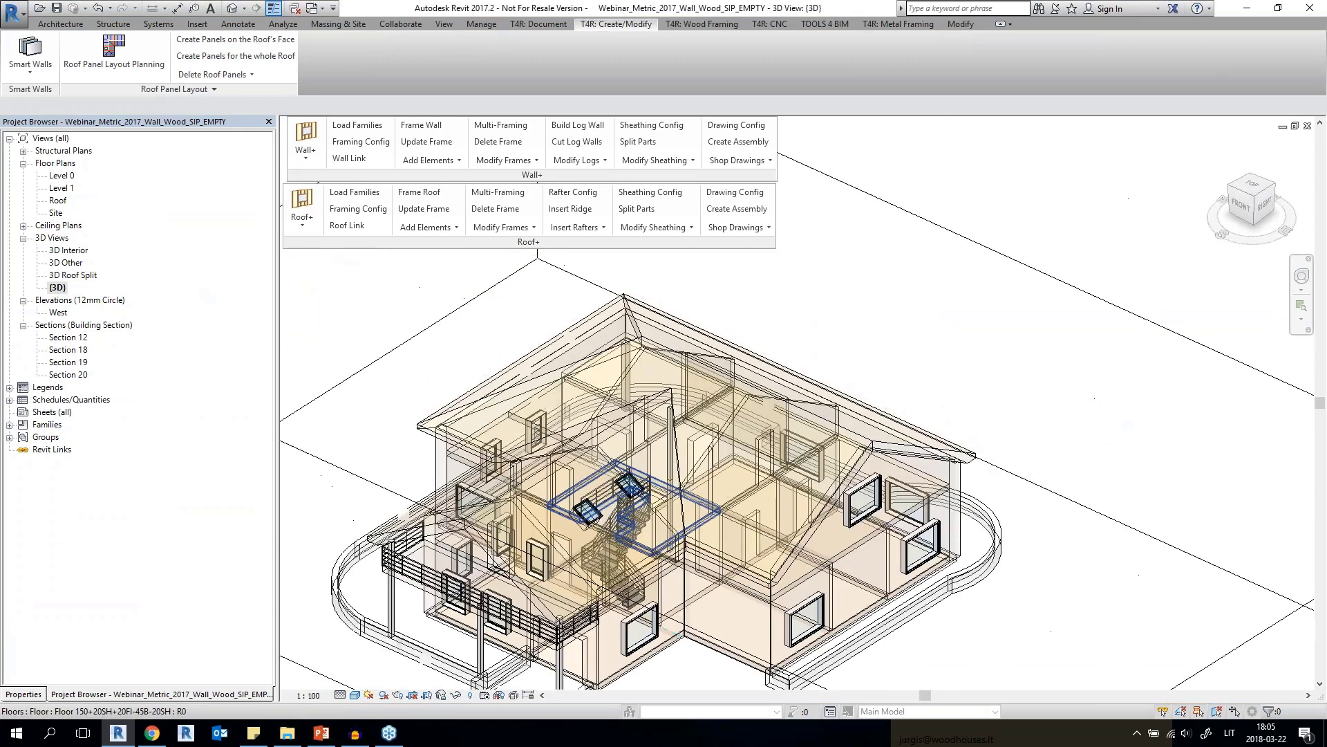
Examine the separate roof panels on both slopes of the front wing, selecting each in the {3D} view, and clear the selection.
{"action": "left_click", "coordinate": [702, 424]}
{"action": "middle_click_drag", "start_coordinate": [702, 423], "coordinate": [557, 657], "text": "shift"}
{"action": "scroll", "coordinate": [557, 657], "scroll_direction": "down", "scroll_amount": 4}
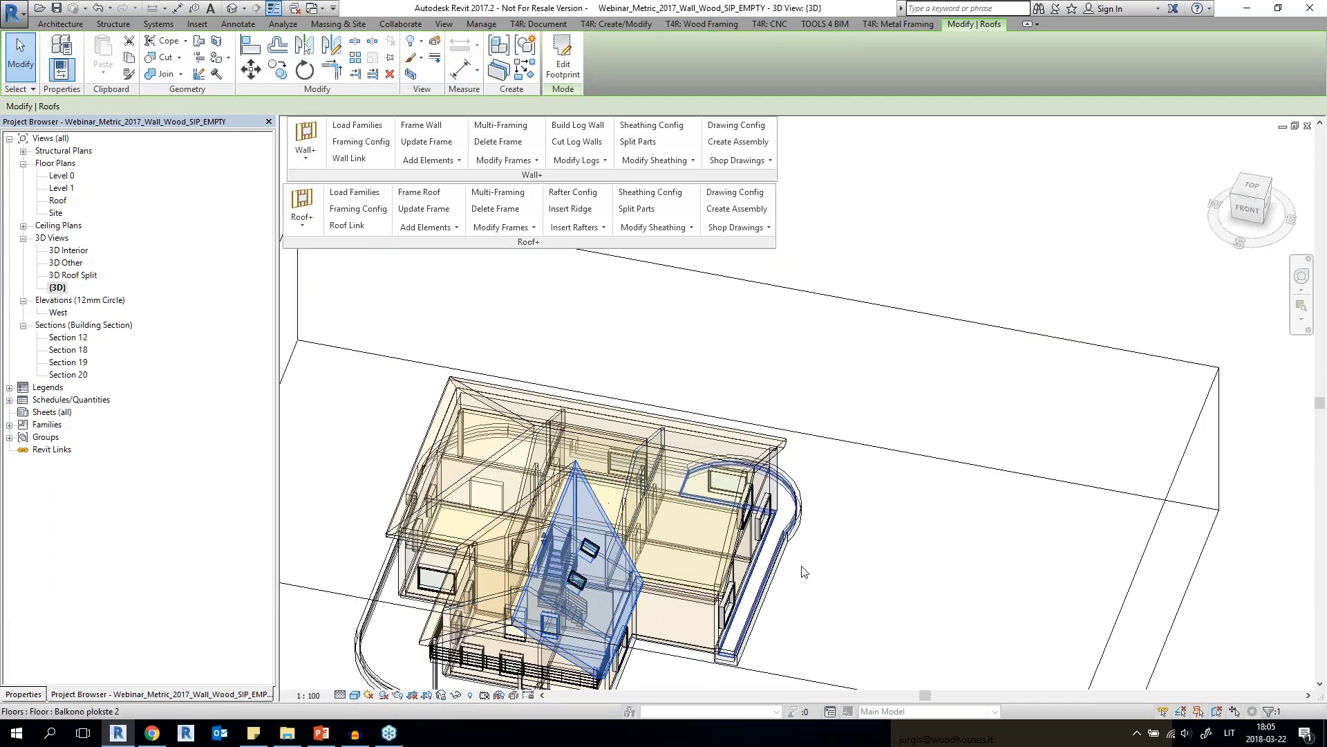
{"action": "left_click", "coordinate": [875, 549]}
{"action": "middle_click_drag", "start_coordinate": [877, 548], "coordinate": [811, 455], "text": "shift"}
{"action": "scroll", "coordinate": [611, 399], "scroll_direction": "up", "scroll_amount": 3}
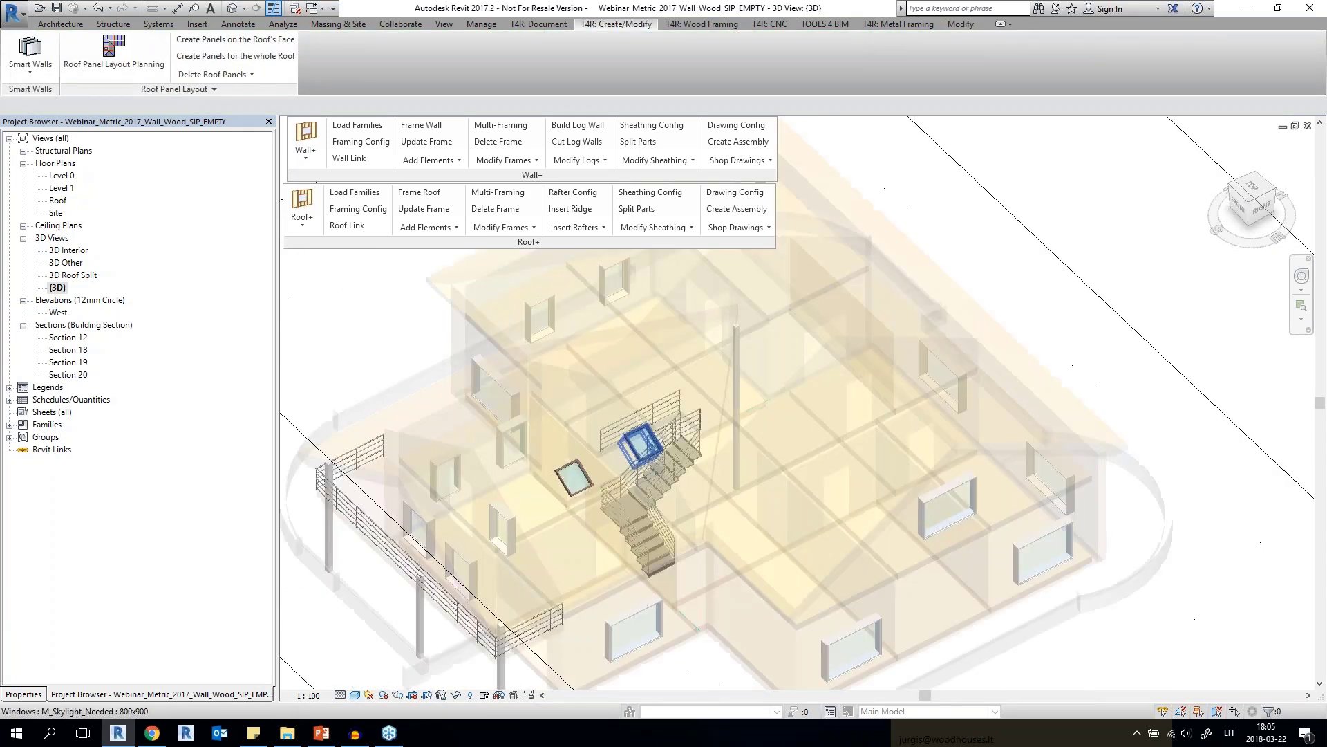
{"action": "scroll", "coordinate": [611, 398], "scroll_direction": "up", "scroll_amount": 3}
{"action": "middle_click_drag", "start_coordinate": [537, 359], "coordinate": [600, 370], "text": "shift"}
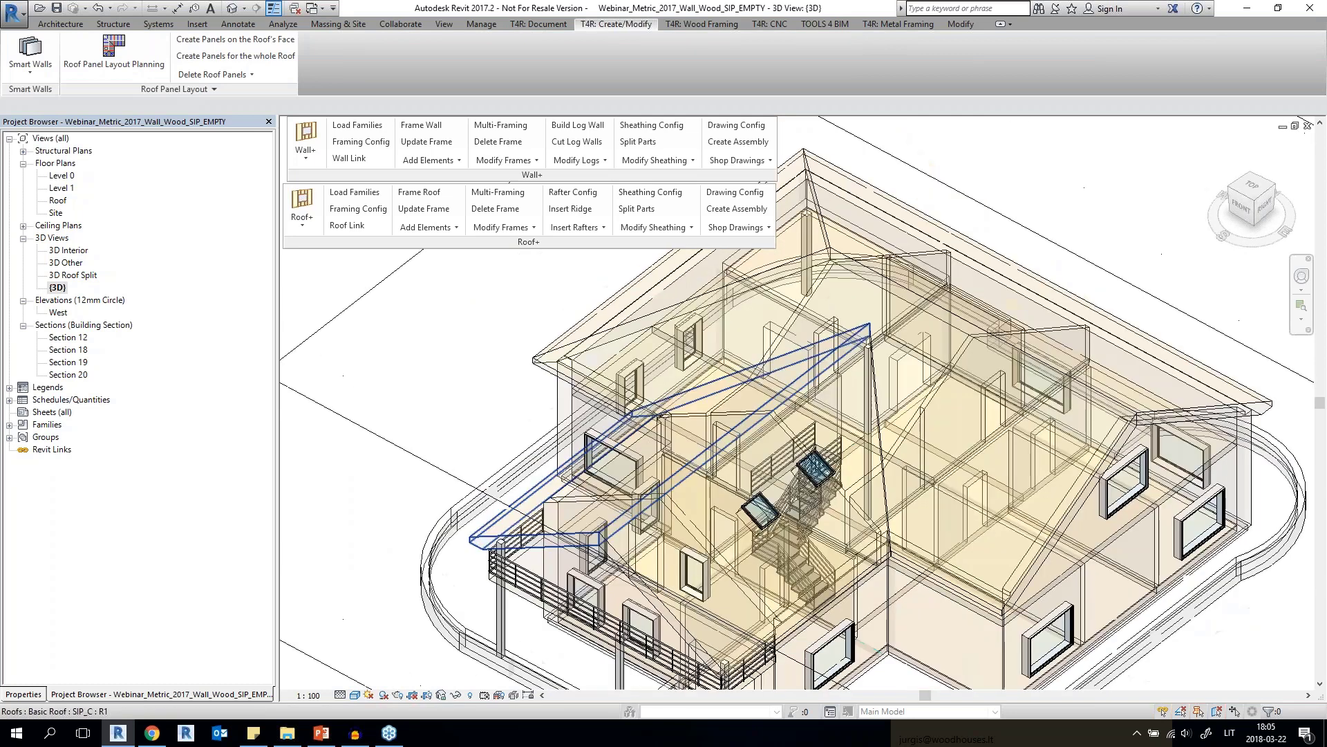
{"action": "left_click", "coordinate": [549, 539]}
{"action": "middle_click_drag", "start_coordinate": [549, 539], "coordinate": [430, 478], "text": "shift"}
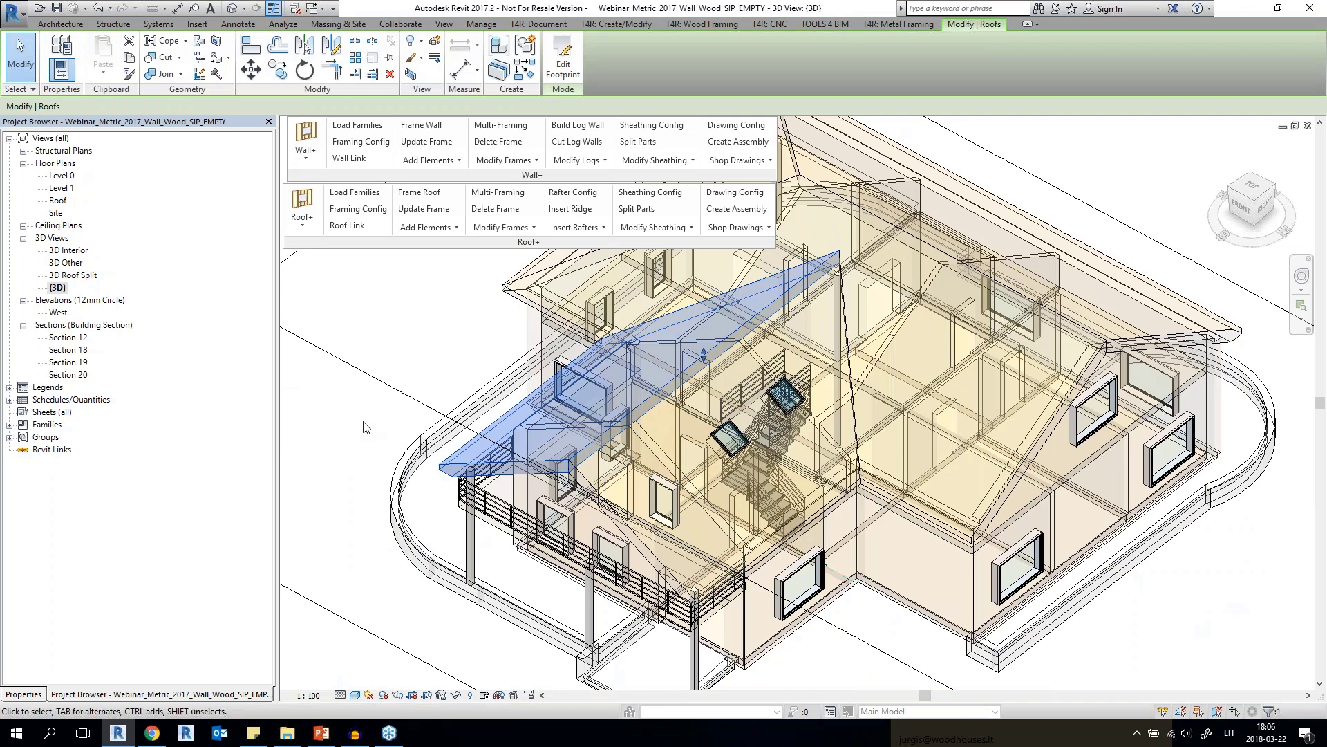
{"action": "left_click", "coordinate": [413, 333]}
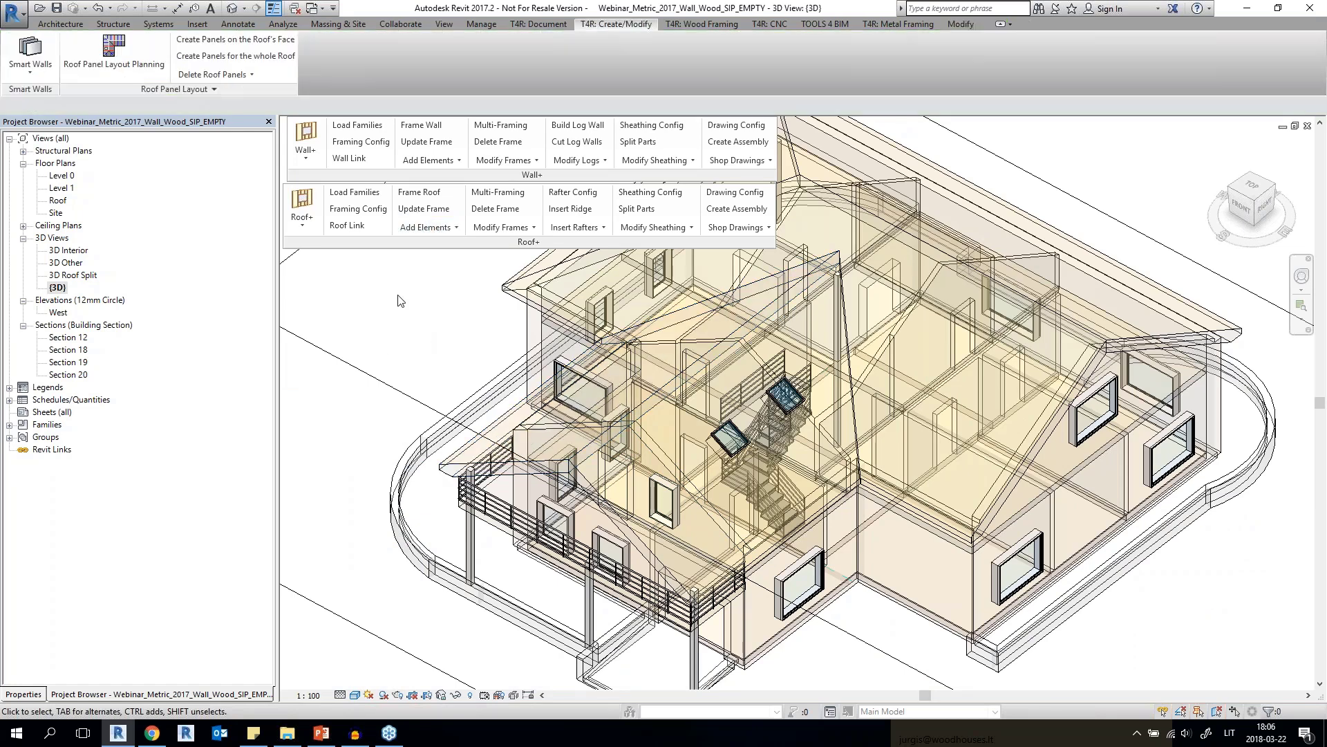
Review the framing layers and configurations assigned to the SIPC roof type in Roof Link, and close it unchanged.
{"action": "left_click", "coordinate": [349, 226]}
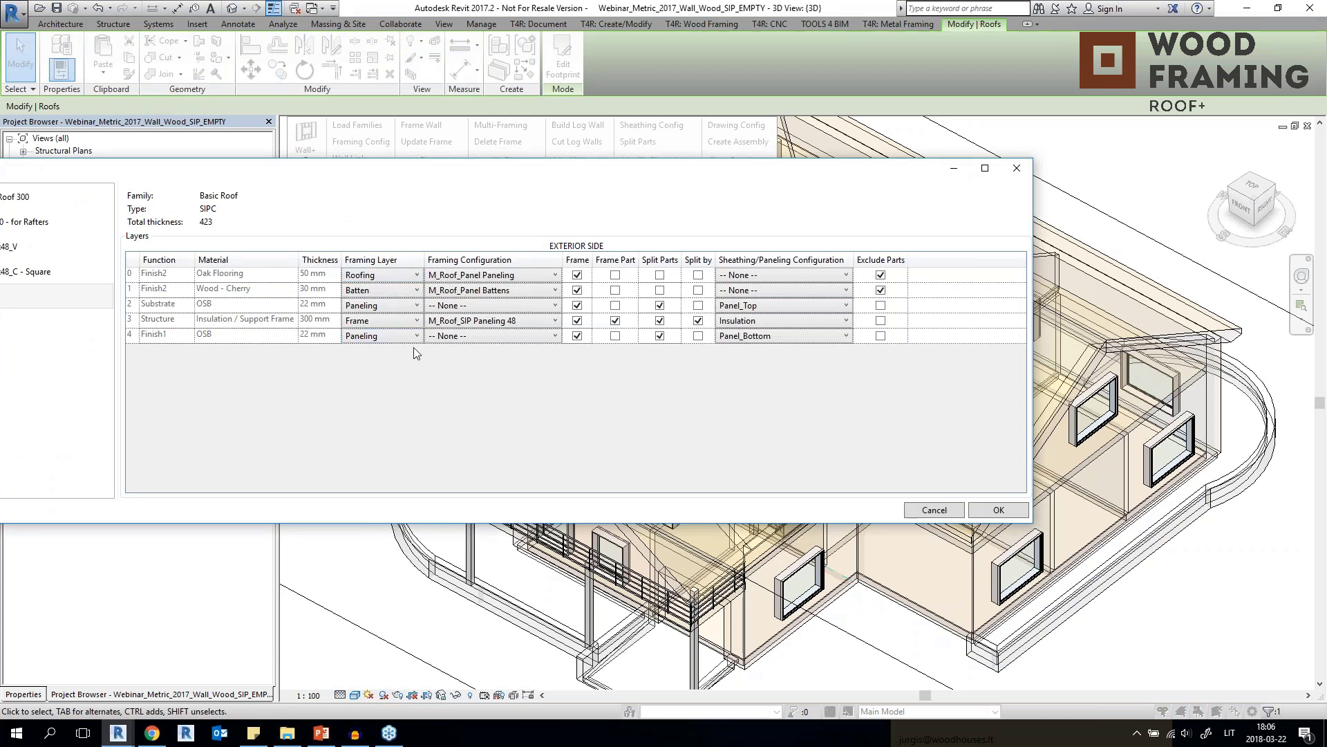
{"action": "left_click", "coordinate": [530, 323]}
{"action": "left_click", "coordinate": [530, 324]}
{"action": "left_click", "coordinate": [1017, 168]}
{"action": "left_click", "coordinate": [413, 366]}
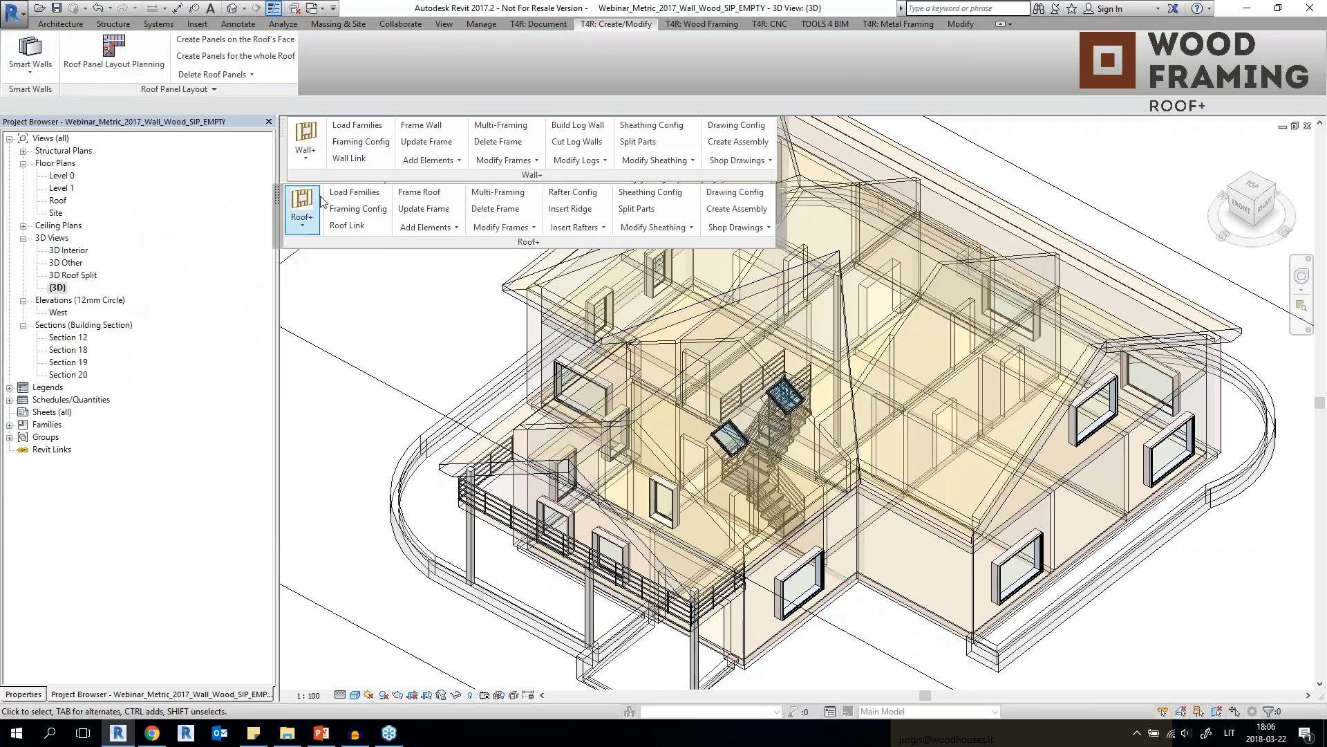
Open the Roof+ default framing parameters and set the configuration type to Frame.
{"action": "left_click", "coordinate": [358, 209]}
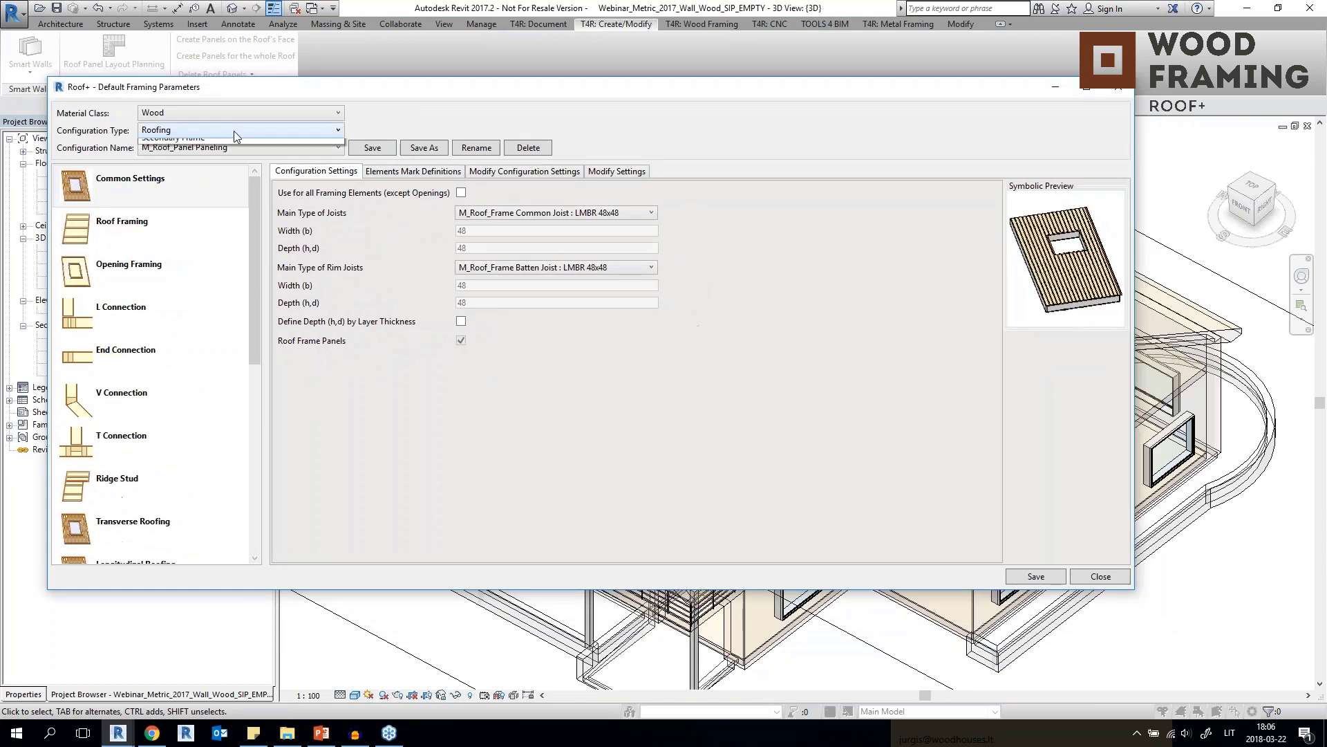
{"action": "left_click", "coordinate": [235, 131]}
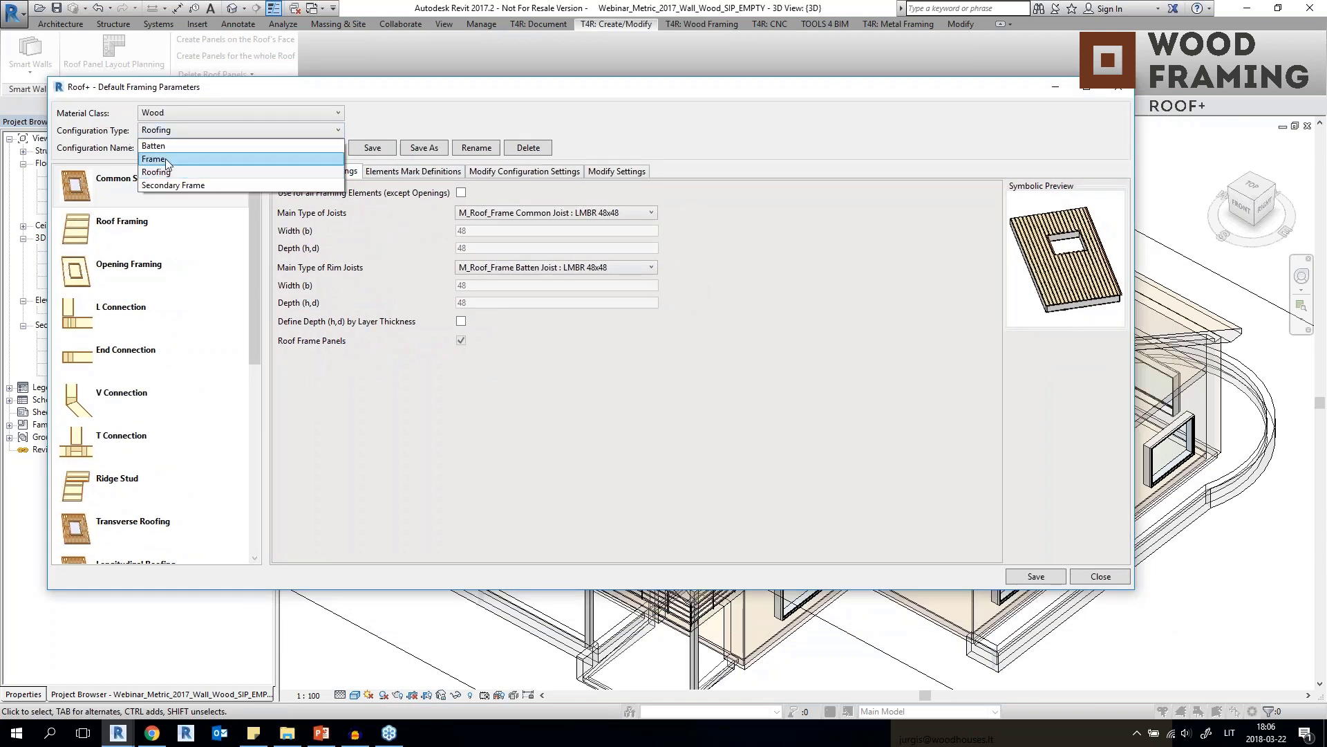
{"action": "left_click", "coordinate": [337, 158]}
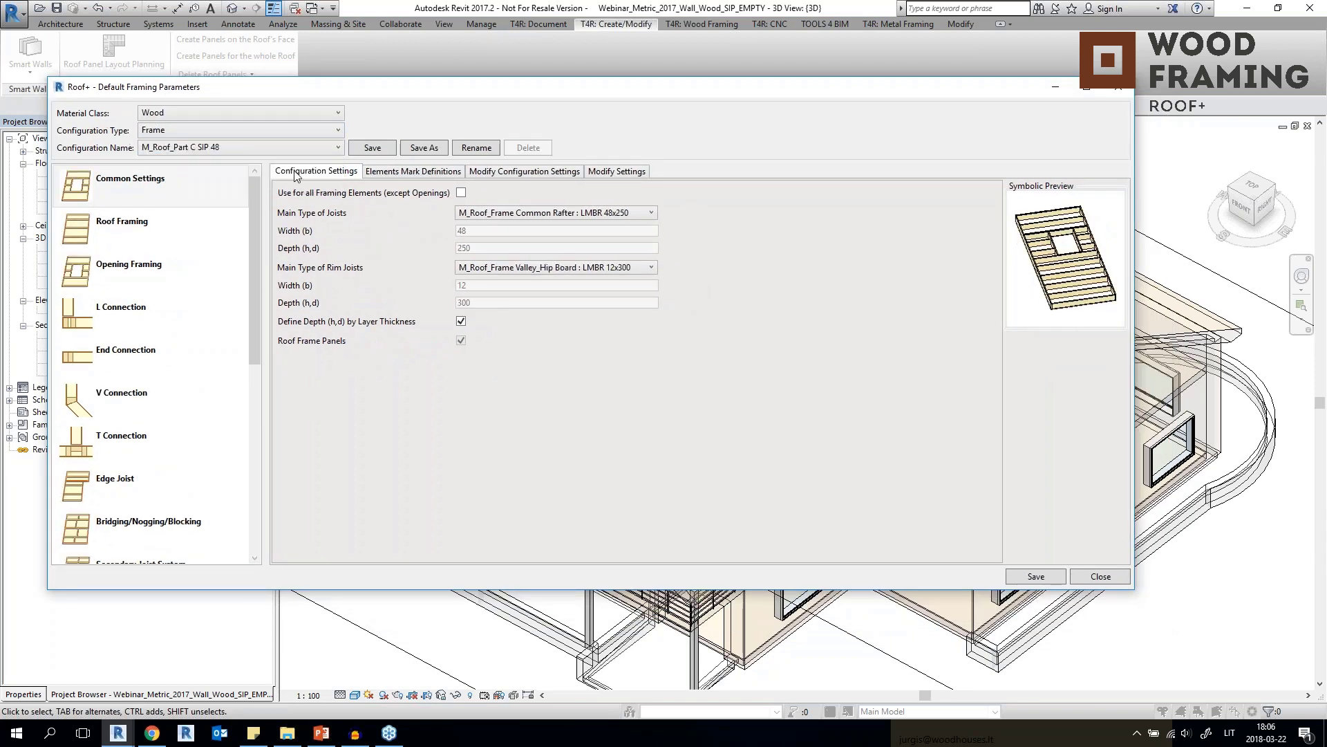
Review the M_Roof_Part C SIP 48 configuration's common, roof framing, opening framing, L, end and V connection settings.
{"action": "left_click", "coordinate": [188, 193]}
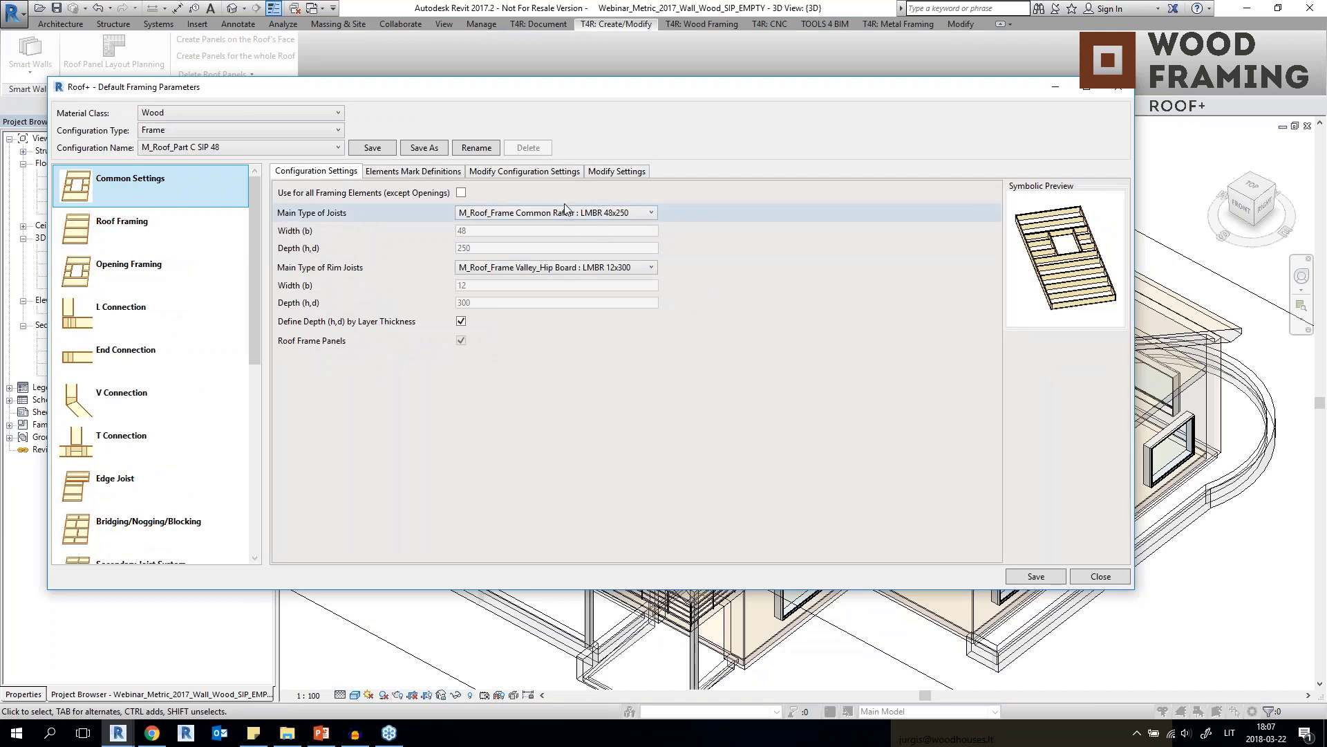
{"action": "left_click", "coordinate": [138, 228]}
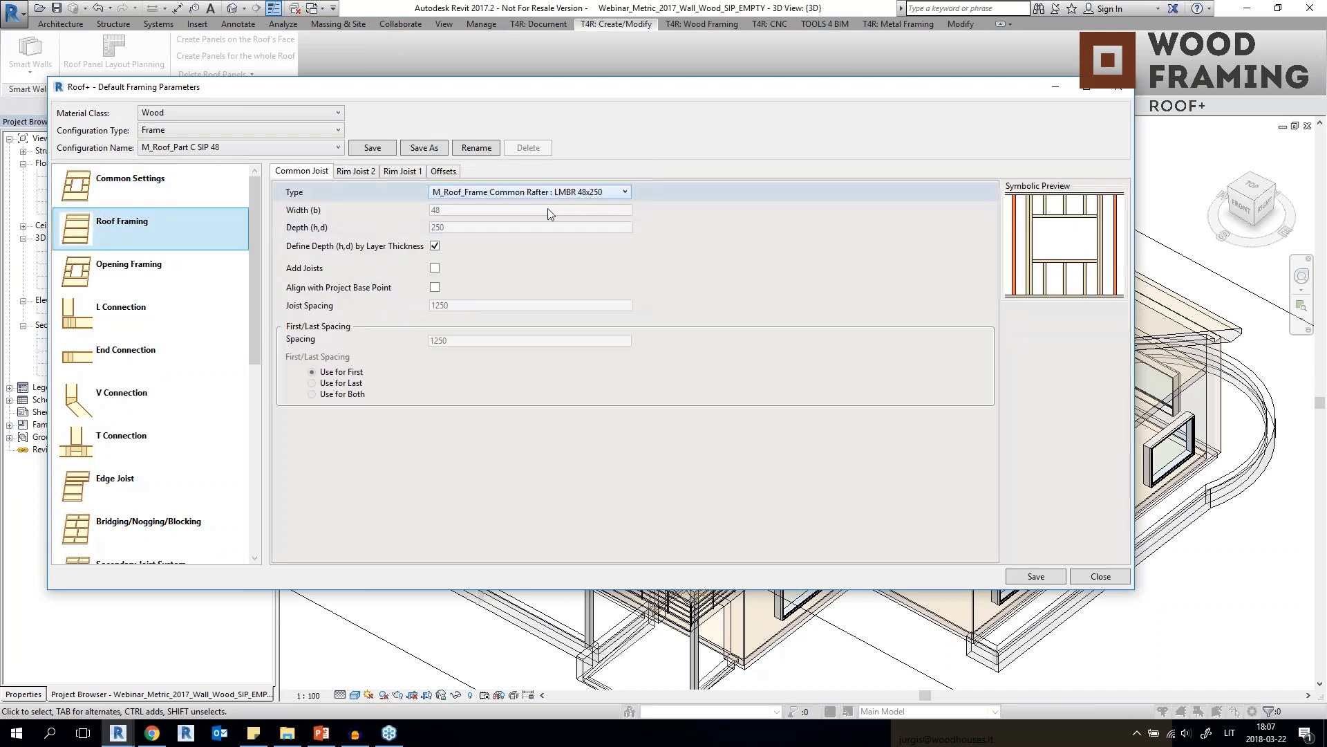
{"action": "left_click", "coordinate": [178, 276]}
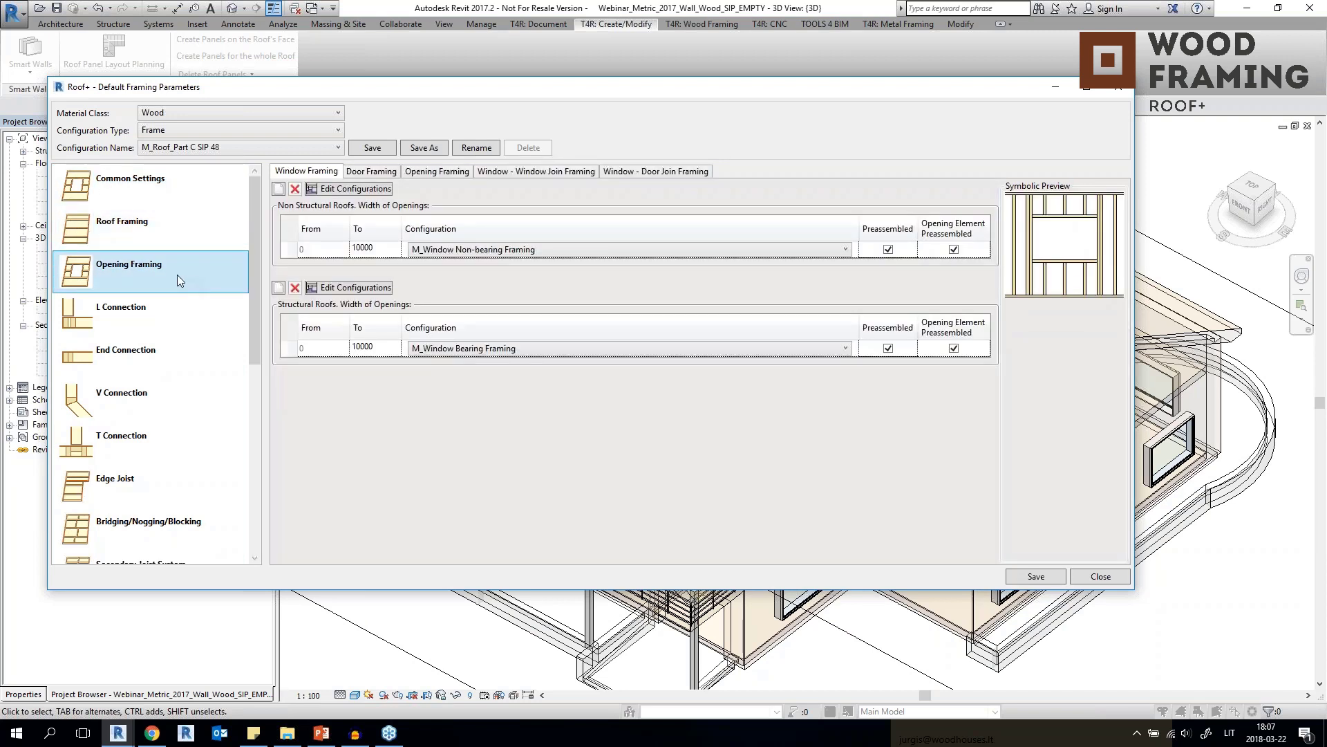
{"action": "left_click", "coordinate": [138, 315]}
{"action": "left_click", "coordinate": [145, 361]}
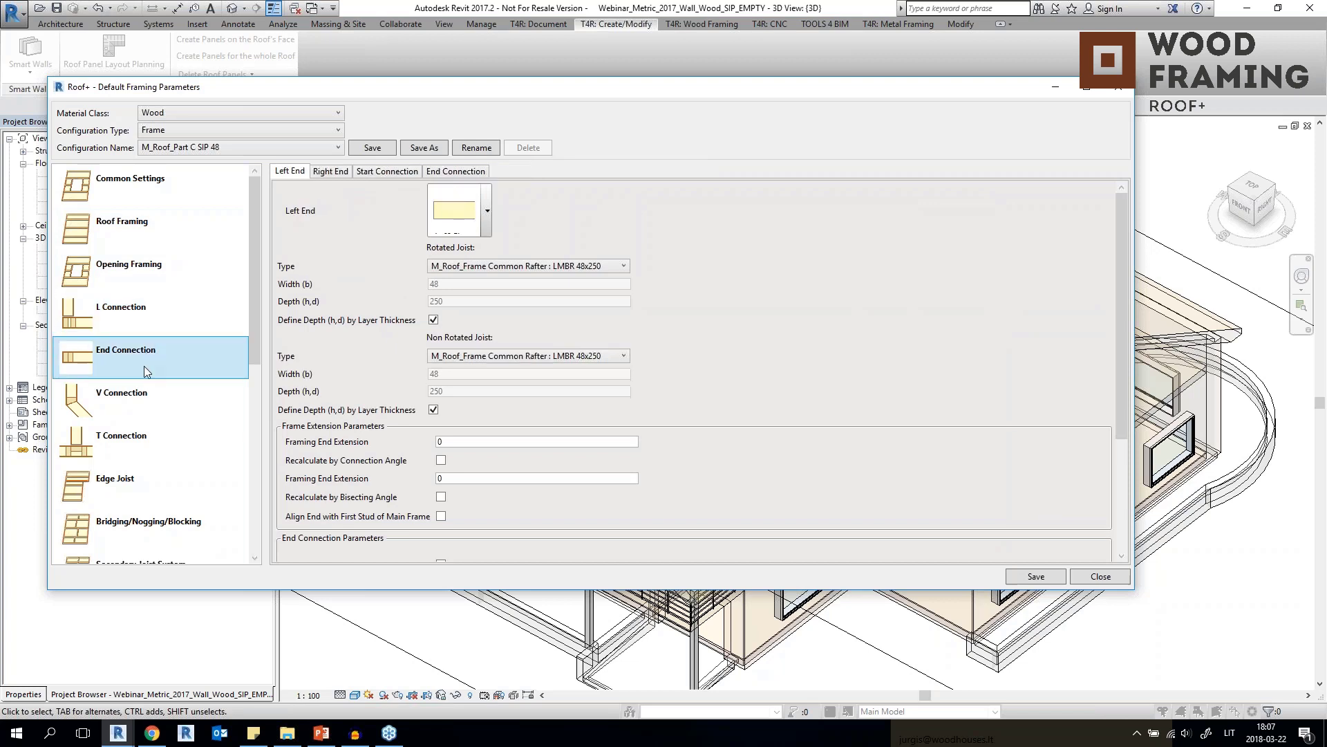
{"action": "left_click", "coordinate": [134, 393]}
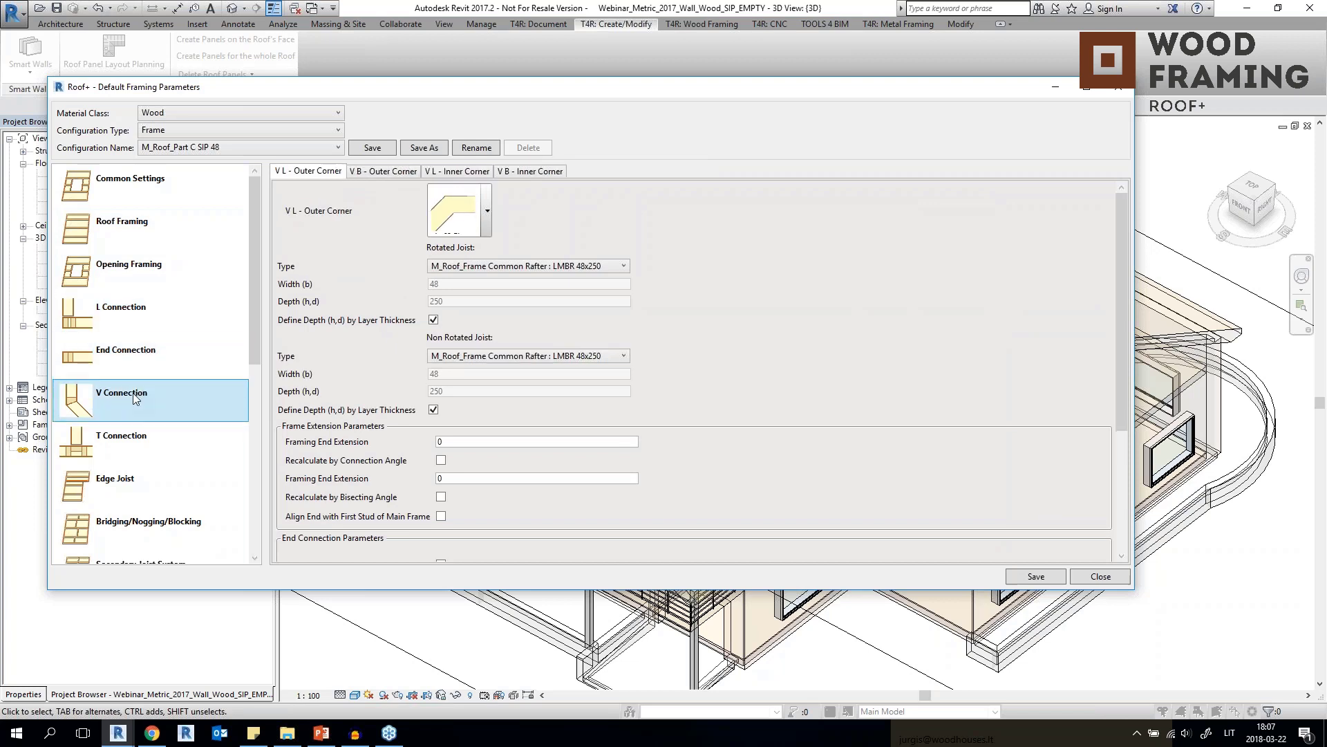
Load the M_Roof_SIP Paneling 48 Vertical configuration, review its common and roof framing settings, and close the framing parameters.
{"action": "left_click", "coordinate": [235, 150]}
{"action": "left_click", "coordinate": [236, 189]}
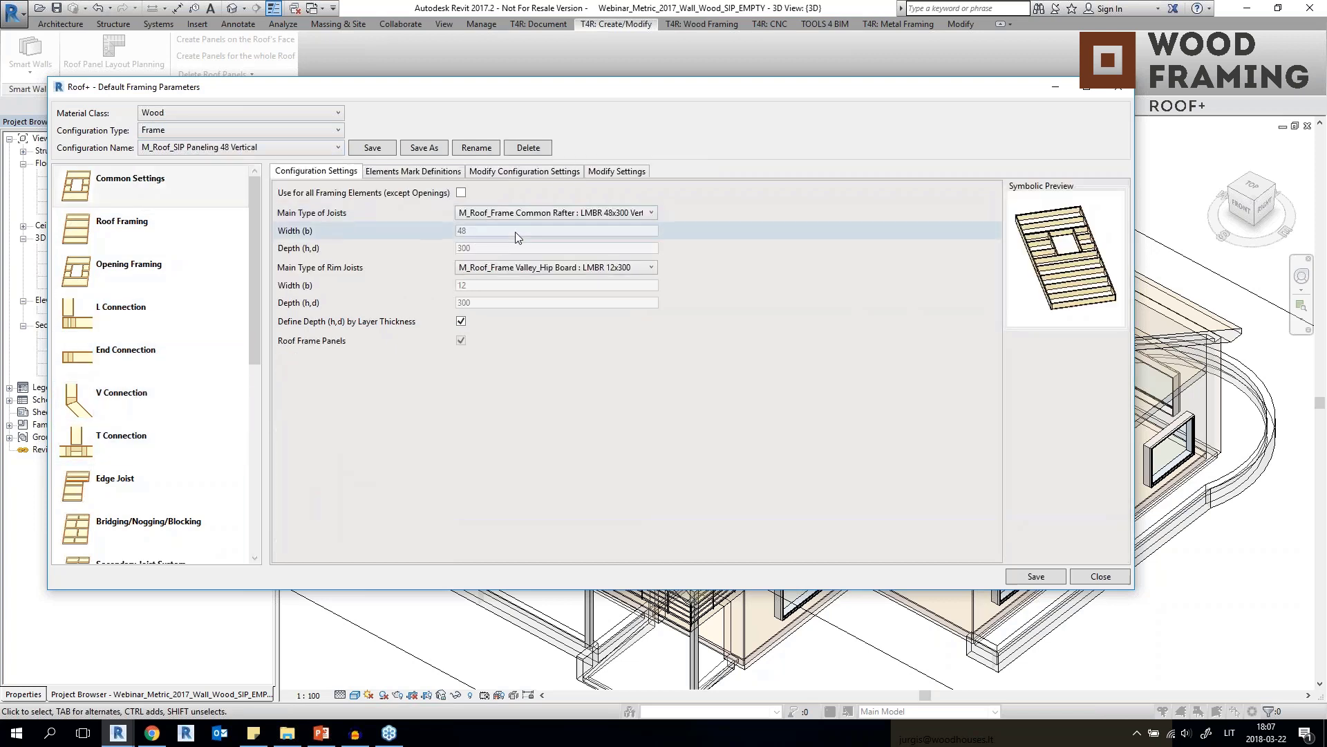
{"action": "left_click", "coordinate": [142, 231]}
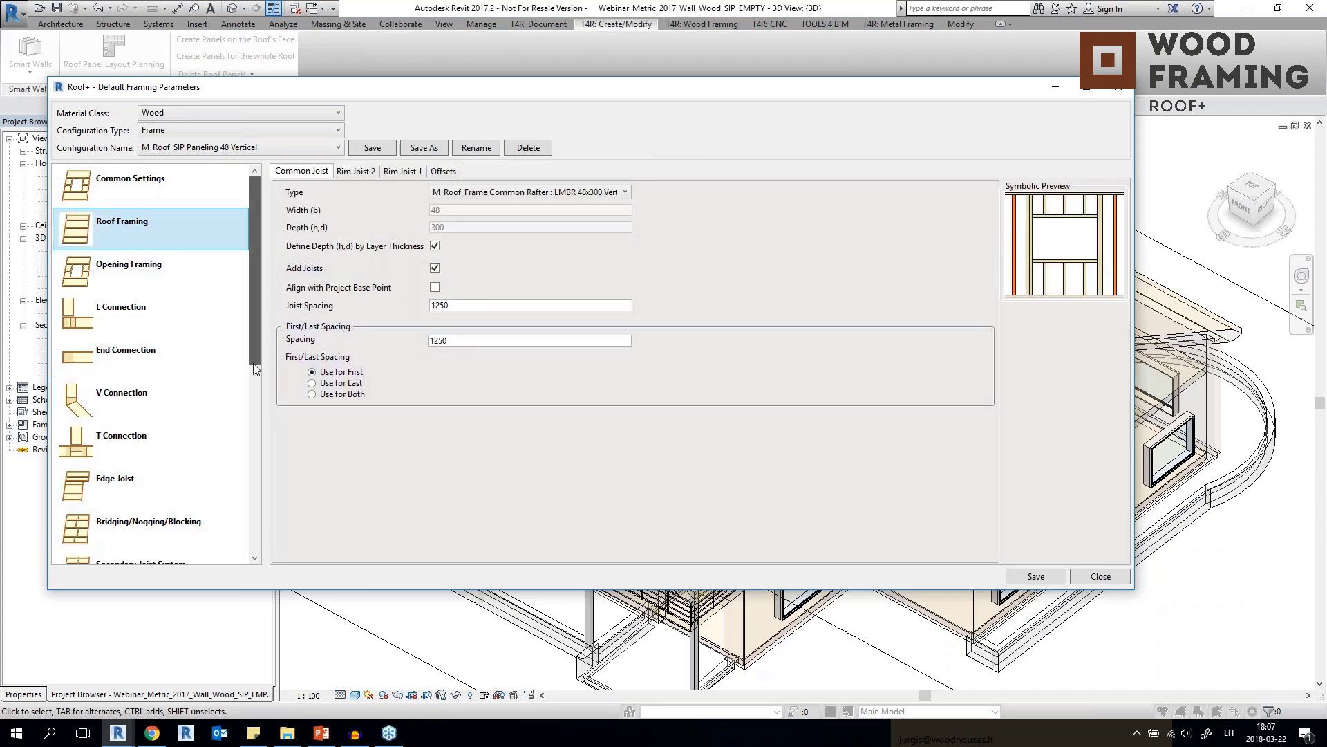
{"action": "scroll", "coordinate": [256, 339], "scroll_direction": "down", "scroll_amount": 2}
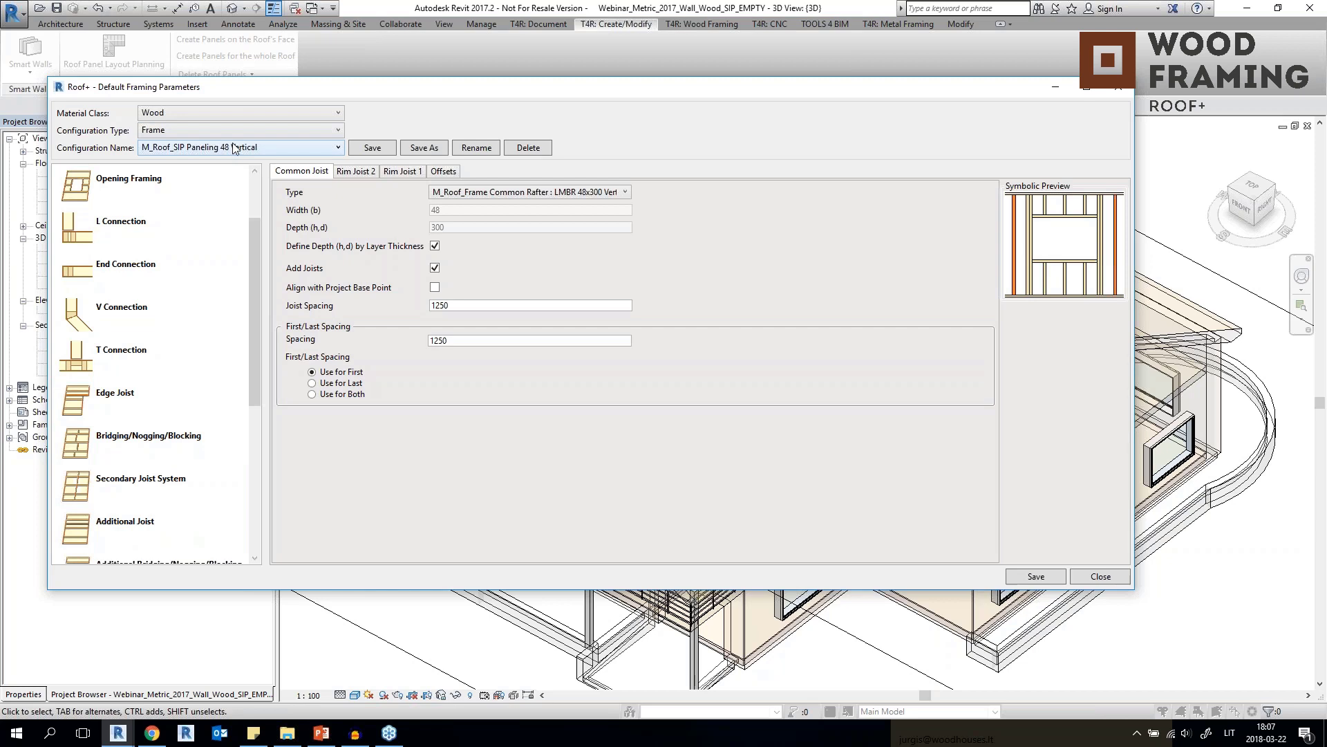
{"action": "left_click_drag", "start_coordinate": [755, 91], "coordinate": [606, 91]}
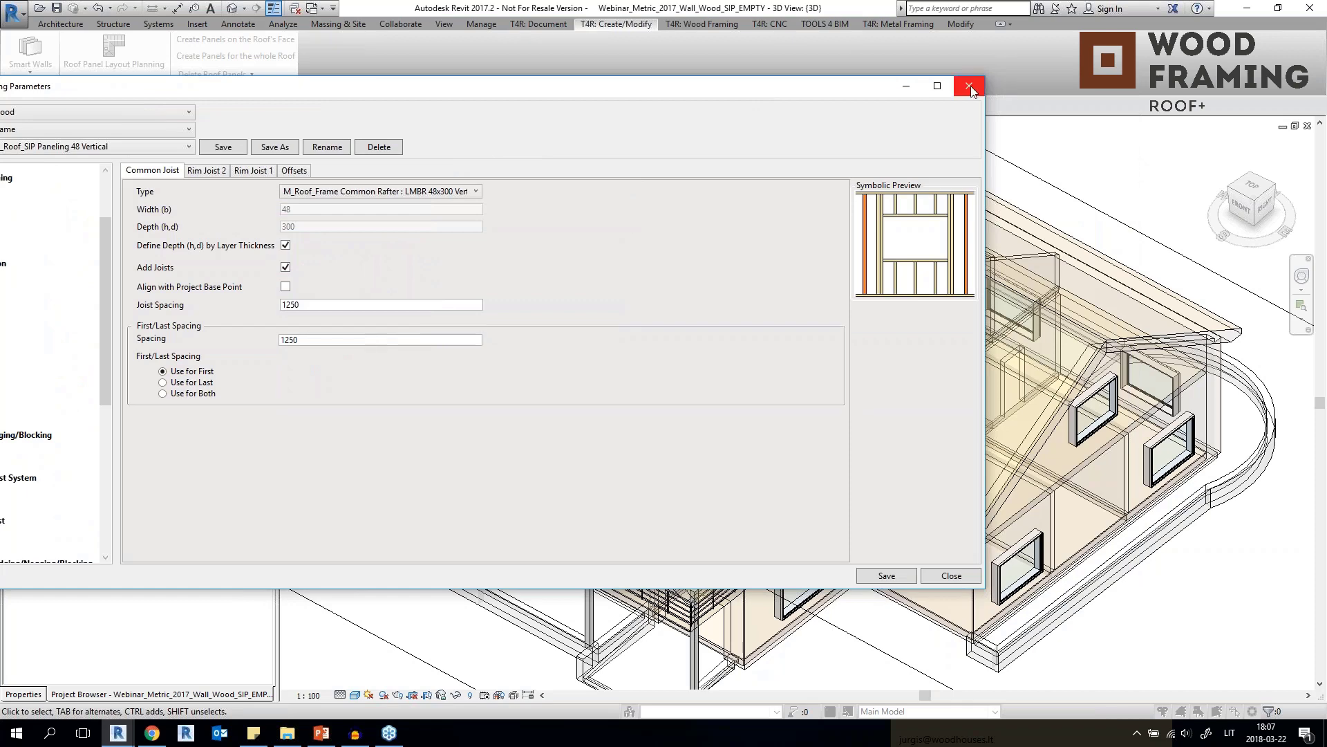
{"action": "left_click", "coordinate": [970, 86]}
Change the roof slope above the curved terrace to type SIP_VC and set its rafter cut to Plumb Cut.
{"action": "mouse_move", "coordinate": [892, 373]}
{"action": "middle_mouse_down", "text": "shift"}
{"action": "mouse_move", "coordinate": [830, 359]}
{"action": "mouse_move", "coordinate": [804, 386]}
{"action": "mouse_move", "coordinate": [747, 377]}
{"action": "middle_mouse_up", "text": "shift"}
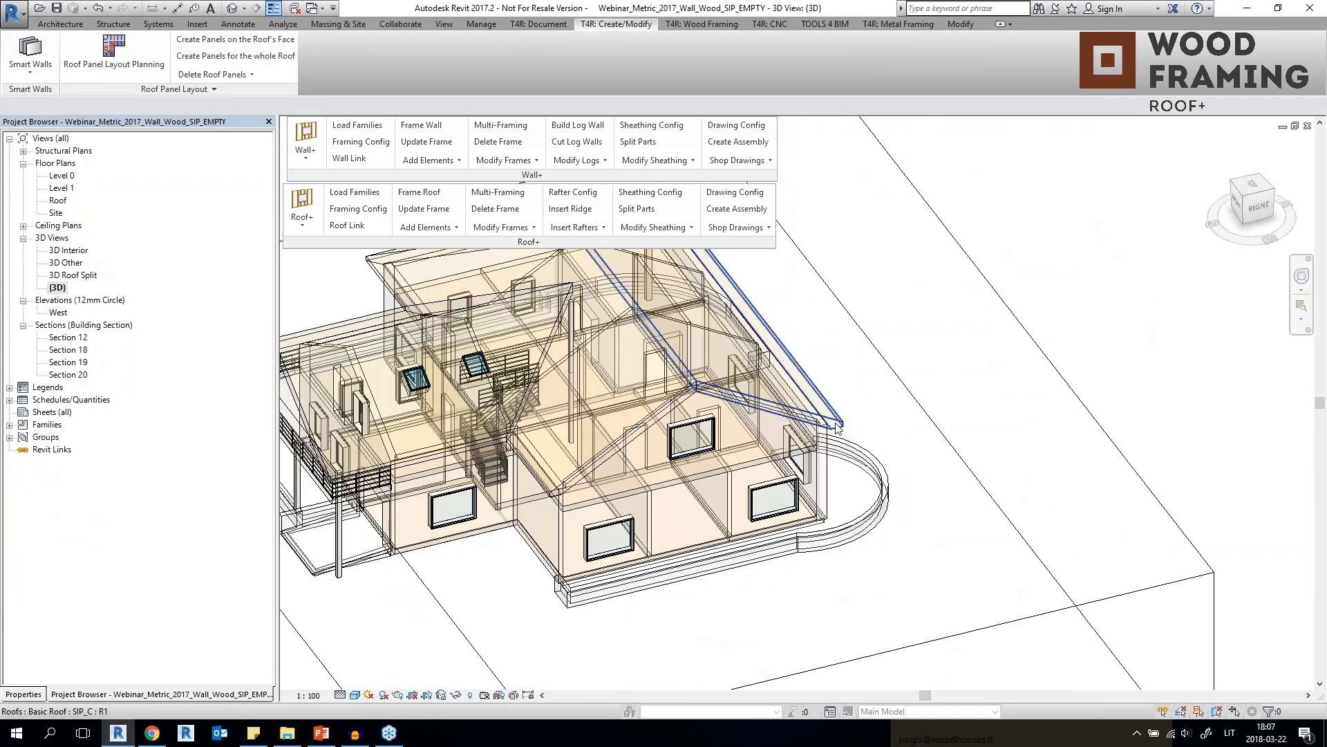
{"action": "left_click", "coordinate": [836, 427]}
{"action": "left_click", "coordinate": [28, 694]}
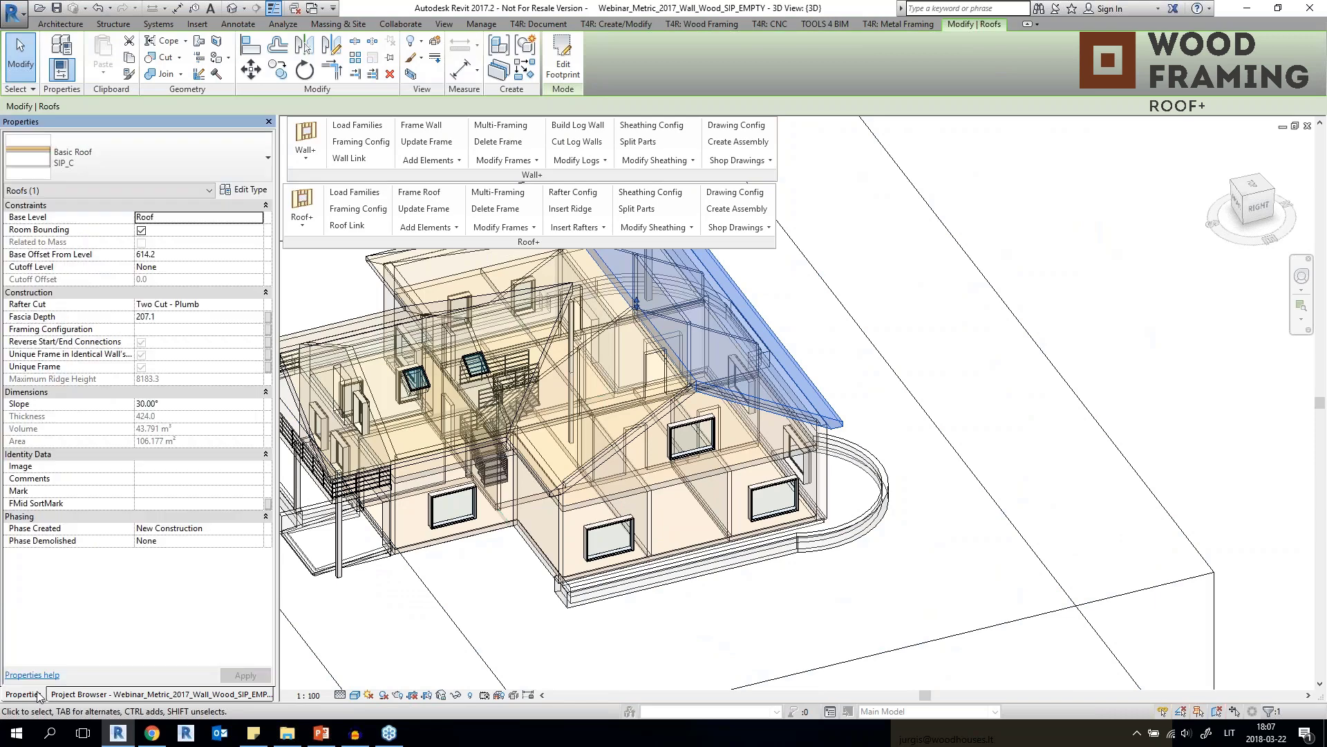
{"action": "left_click", "coordinate": [224, 162]}
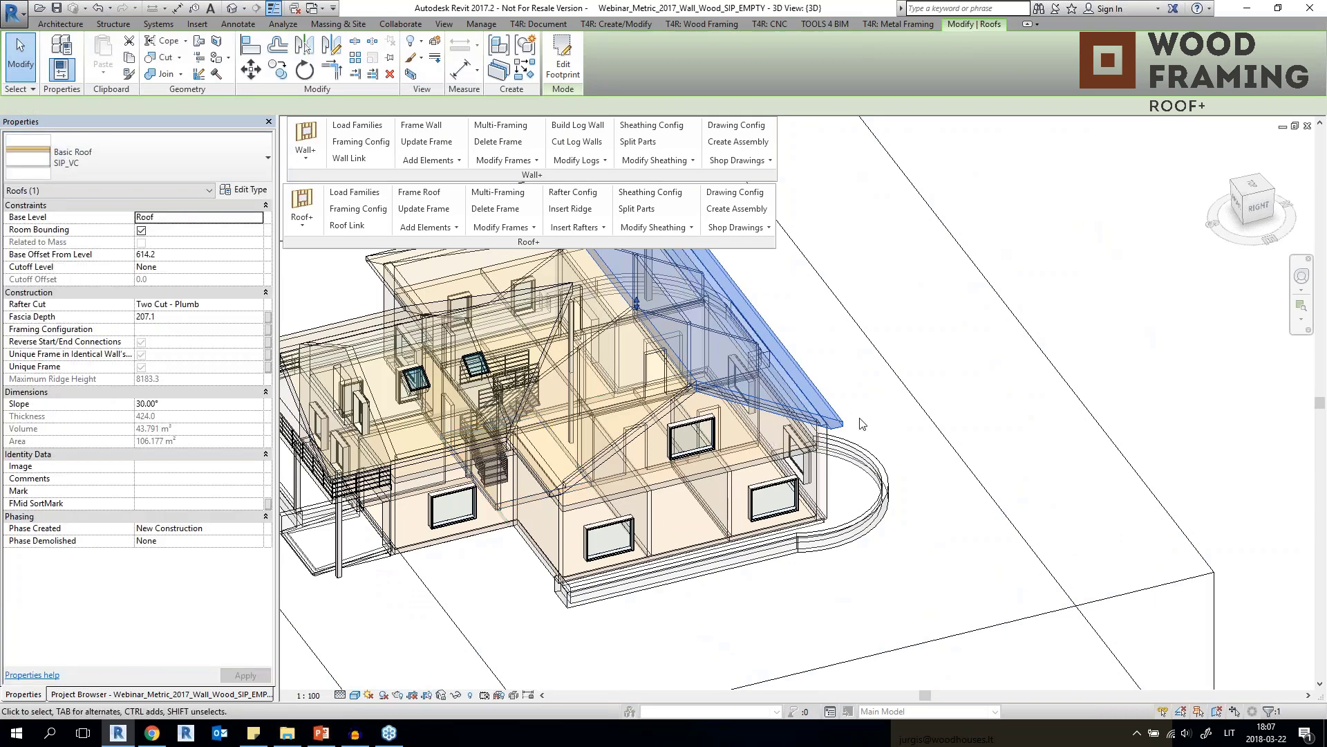
{"action": "scroll", "coordinate": [861, 421], "scroll_direction": "up", "scroll_amount": 2}
{"action": "left_click", "coordinate": [254, 305]}
{"action": "left_click", "coordinate": [257, 305]}
{"action": "left_click", "coordinate": [171, 316]}
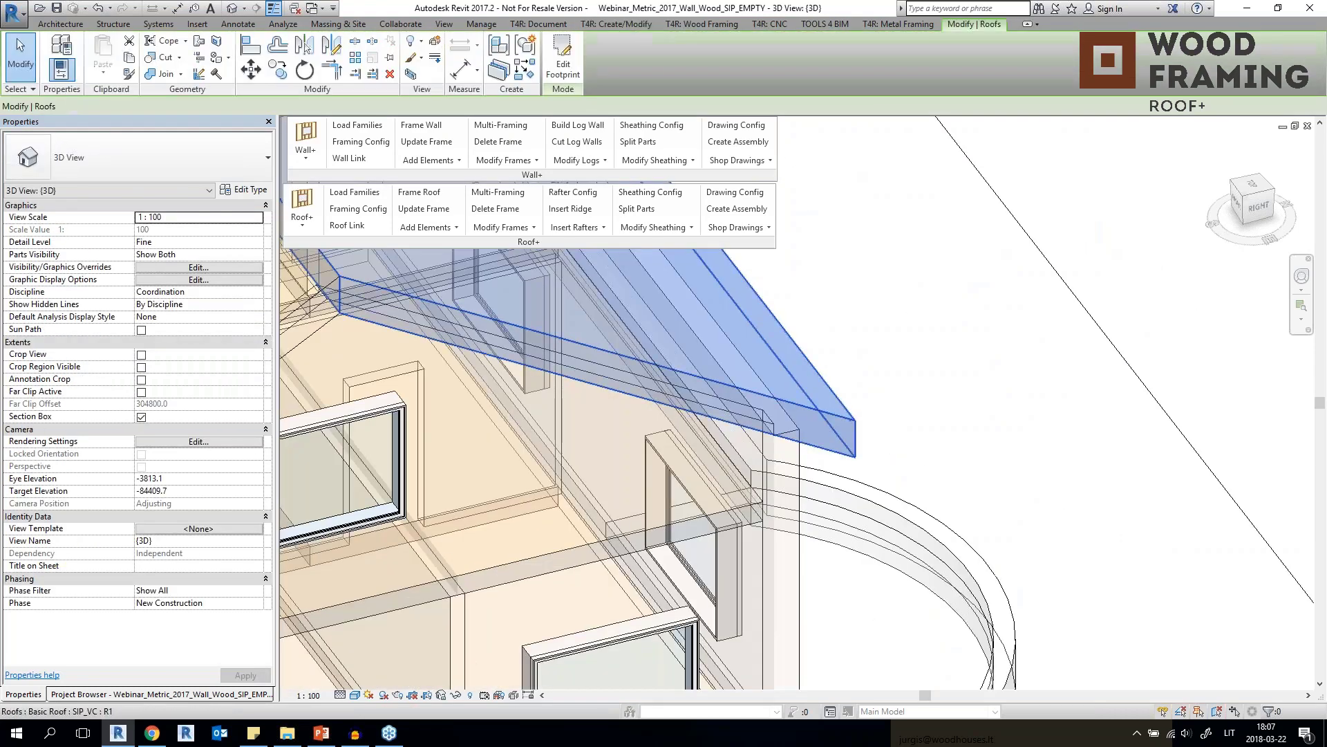
Compare the eave cuts of the neighbouring SIP_C roof and the SIP_VC roof, selecting each, and clear the selection.
{"action": "scroll", "coordinate": [809, 449], "scroll_direction": "down", "scroll_amount": 3}
{"action": "middle_click_drag", "start_coordinate": [809, 449], "coordinate": [934, 418]}
{"action": "scroll", "coordinate": [470, 532], "scroll_direction": "up", "scroll_amount": 4}
{"action": "left_click", "coordinate": [564, 487]}
{"action": "scroll", "coordinate": [568, 477], "scroll_direction": "up", "scroll_amount": 3}
{"action": "scroll", "coordinate": [697, 415], "scroll_direction": "down", "scroll_amount": 4}
{"action": "scroll", "coordinate": [697, 416], "scroll_direction": "up", "scroll_amount": 5}
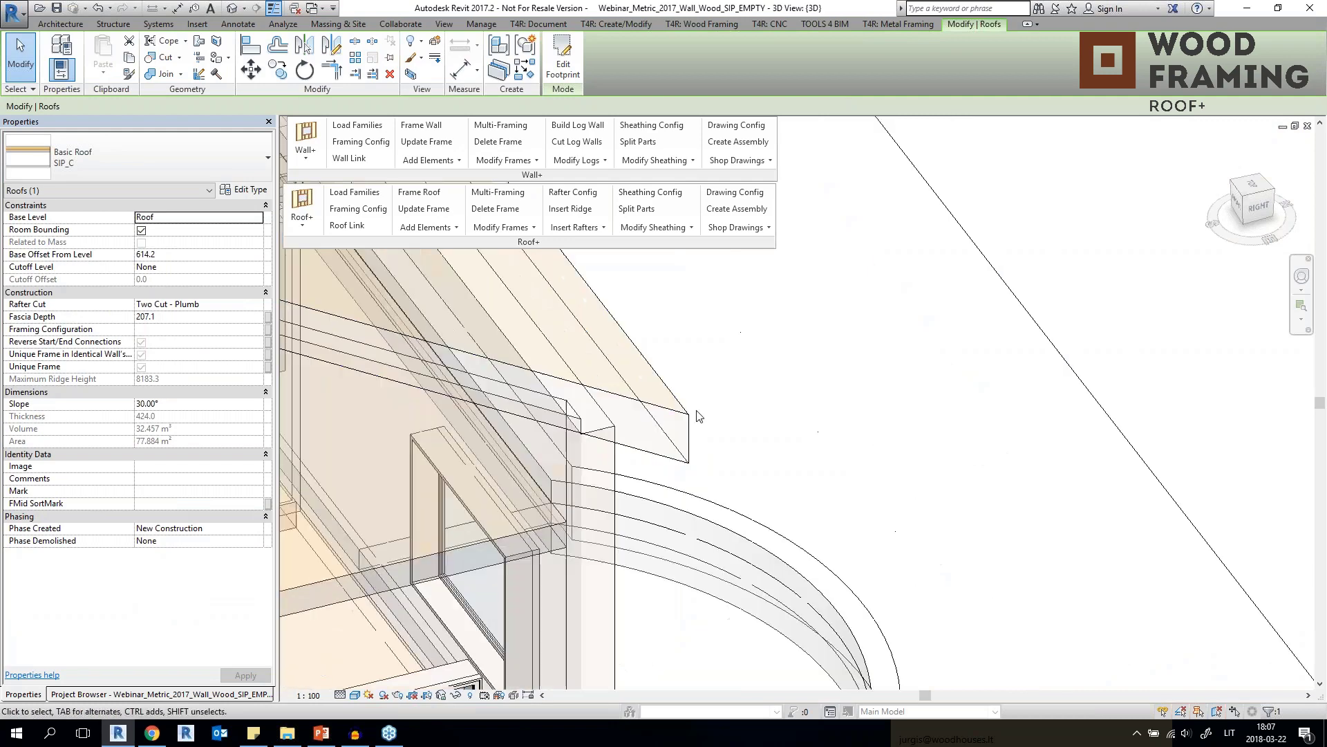
{"action": "left_click", "coordinate": [695, 415]}
{"action": "left_click", "coordinate": [872, 458]}
{"action": "scroll", "coordinate": [870, 459], "scroll_direction": "down", "scroll_amount": 5}
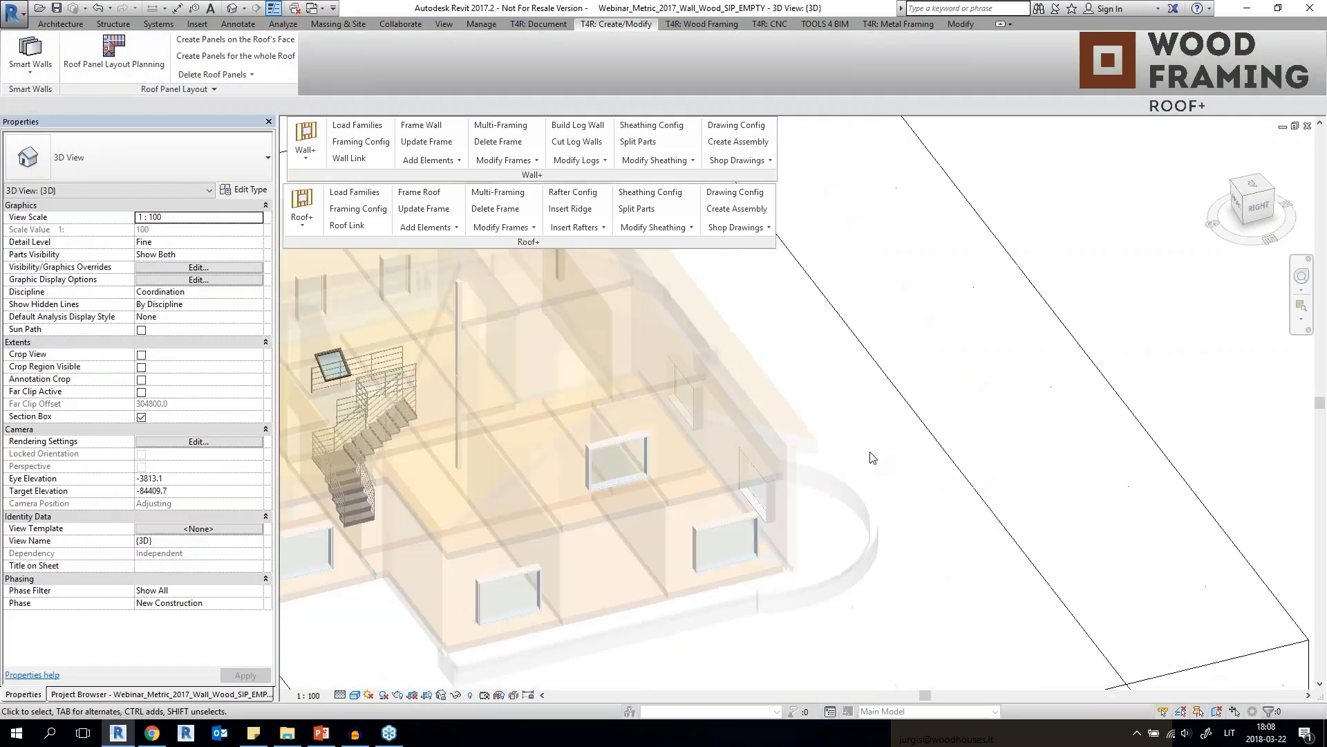
Select all five roof slopes of the house and frame them together with Roof+ Frame Roof.
{"action": "left_click", "coordinate": [835, 454]}
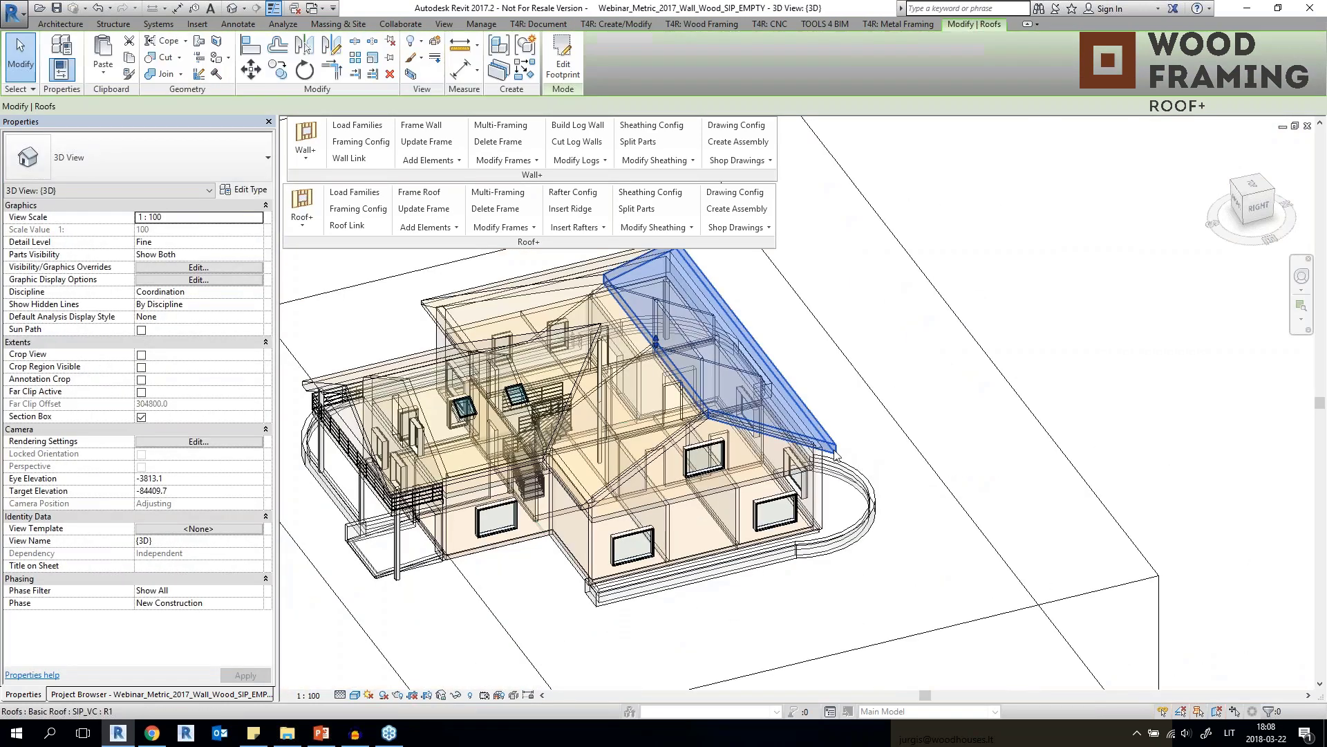
{"action": "left_click", "coordinate": [597, 499], "text": "ctrl"}
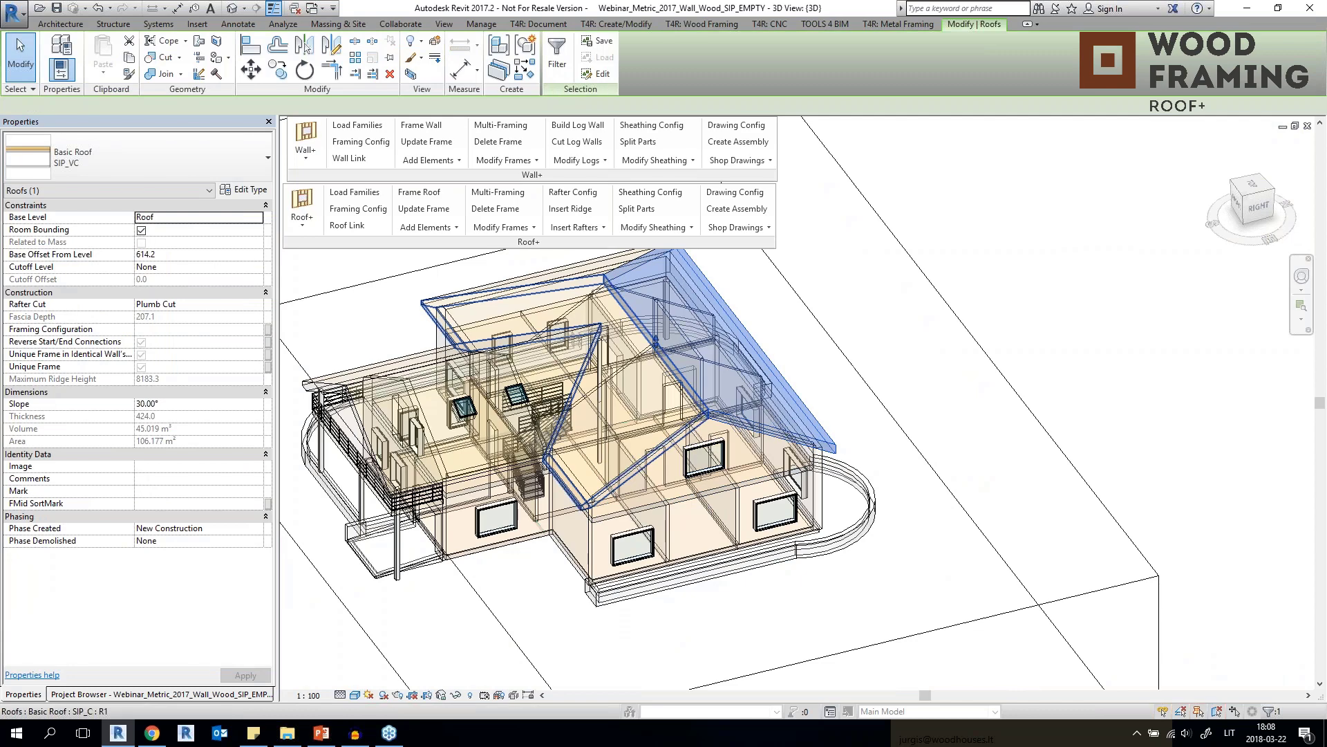
{"action": "left_click", "coordinate": [361, 418], "text": "ctrl"}
{"action": "left_click", "coordinate": [361, 418], "text": "ctrl"}
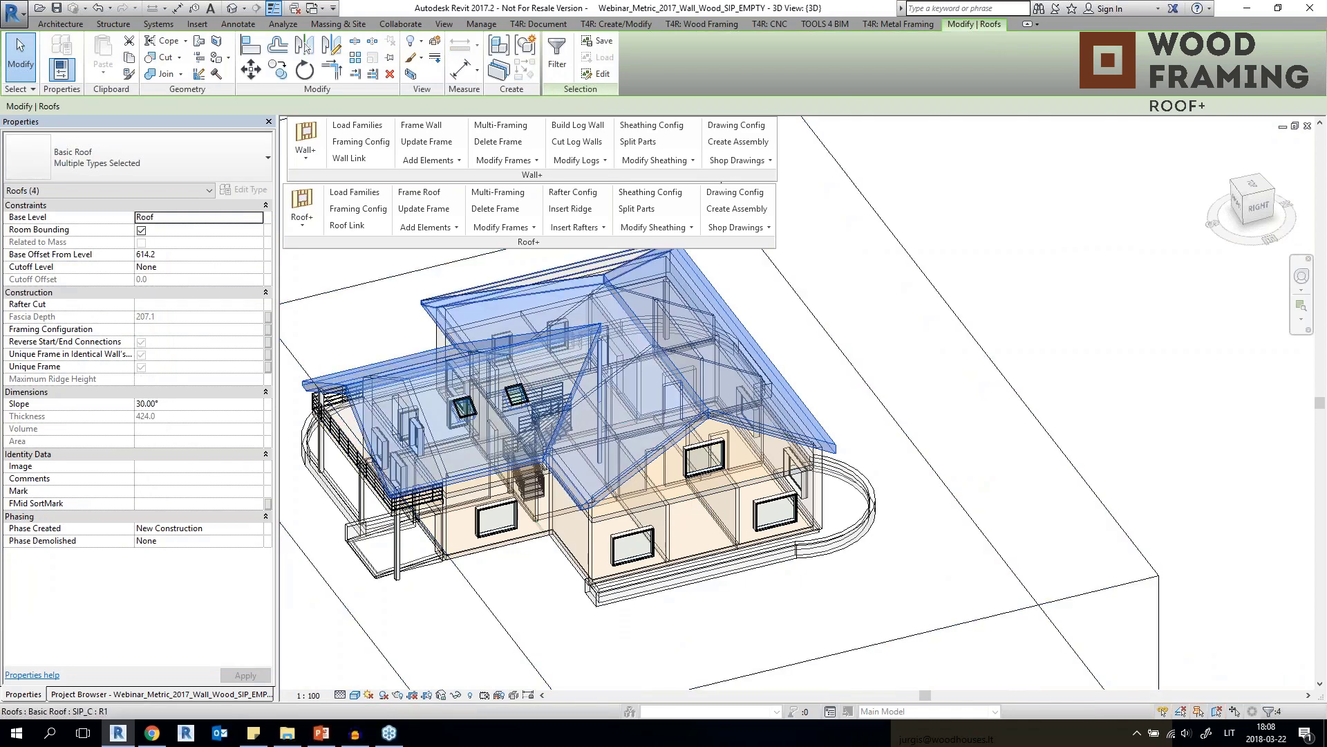
{"action": "left_click", "coordinate": [620, 289], "text": "ctrl"}
{"action": "scroll", "coordinate": [621, 289], "scroll_direction": "down", "scroll_amount": 3}
{"action": "middle_click_drag", "start_coordinate": [620, 289], "coordinate": [733, 415], "text": "shift"}
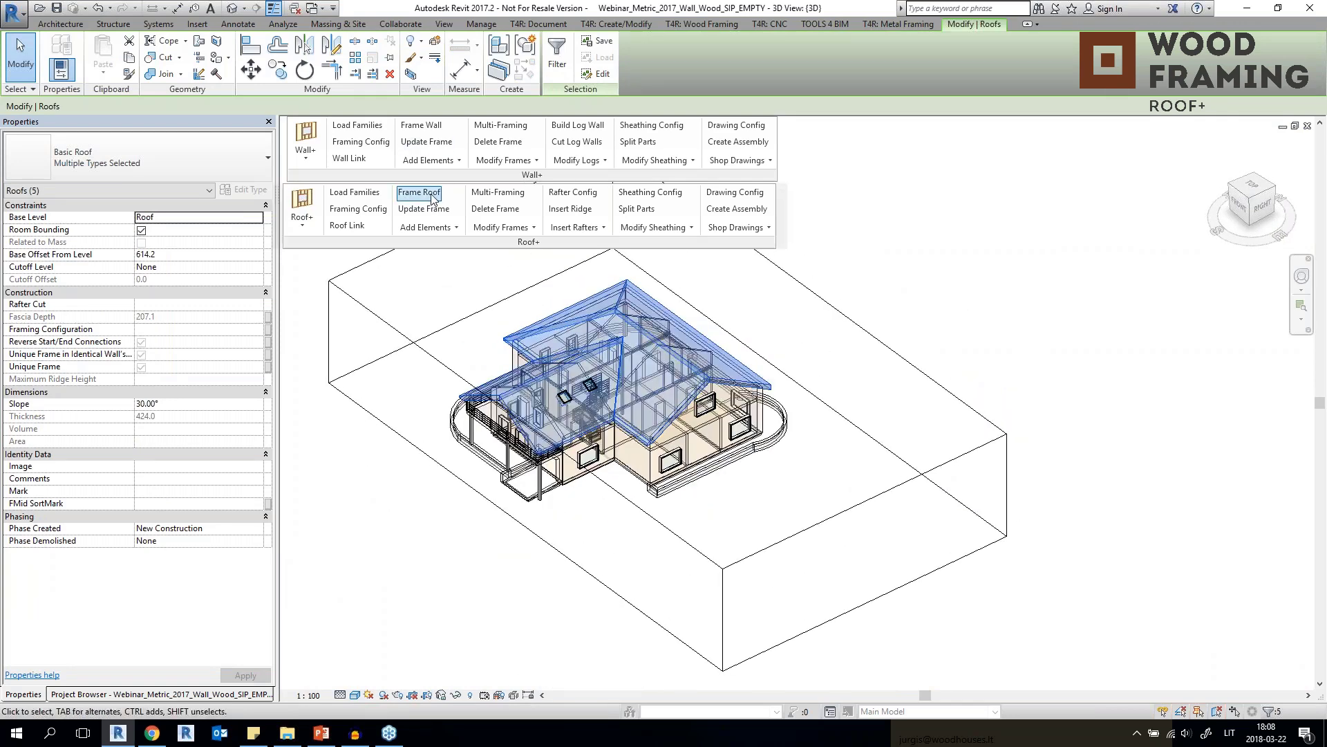
{"action": "left_click_drag", "start_coordinate": [631, 316], "coordinate": [911, 303]}
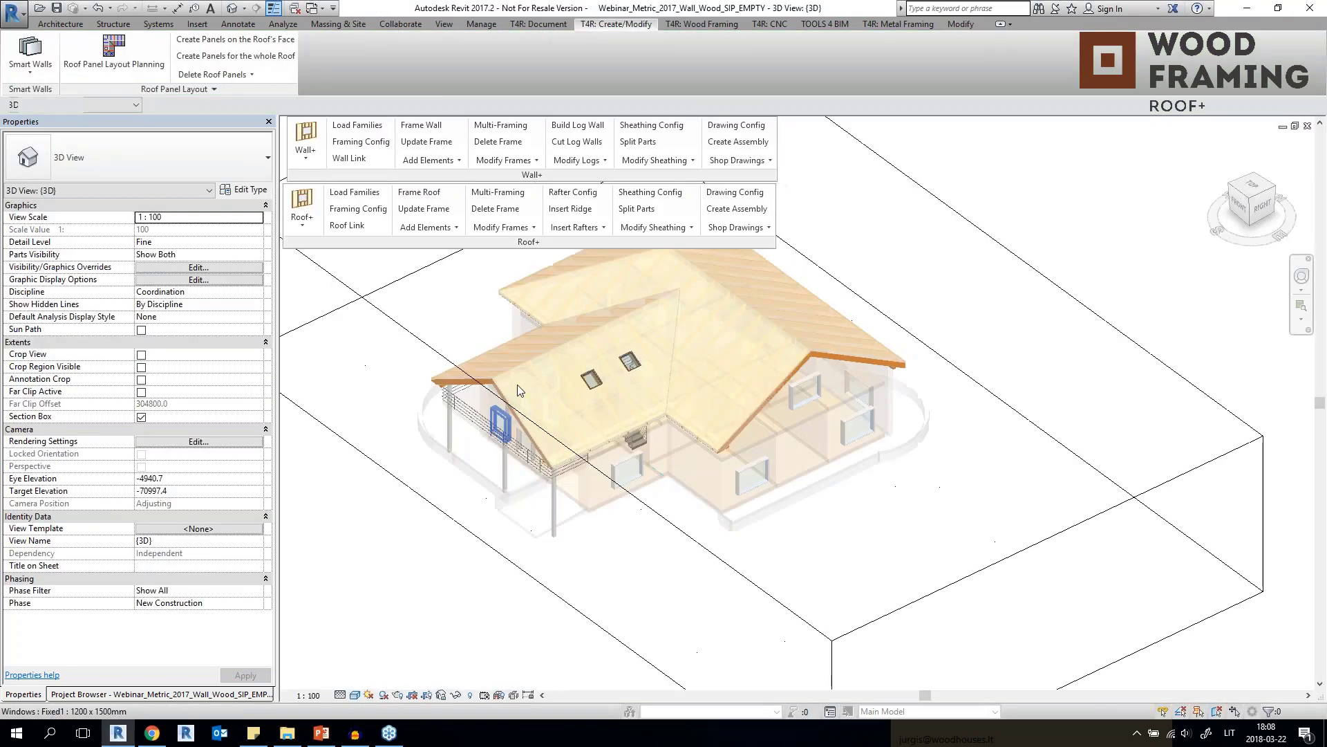
Inspect the framed slope with the two skylights, selecting a common rafter and the roof part around the openings.
{"action": "scroll", "coordinate": [517, 387], "scroll_direction": "up", "scroll_amount": 5}
{"action": "middle_click_drag", "start_coordinate": [517, 387], "coordinate": [414, 565]}
{"action": "left_click", "coordinate": [417, 462]}
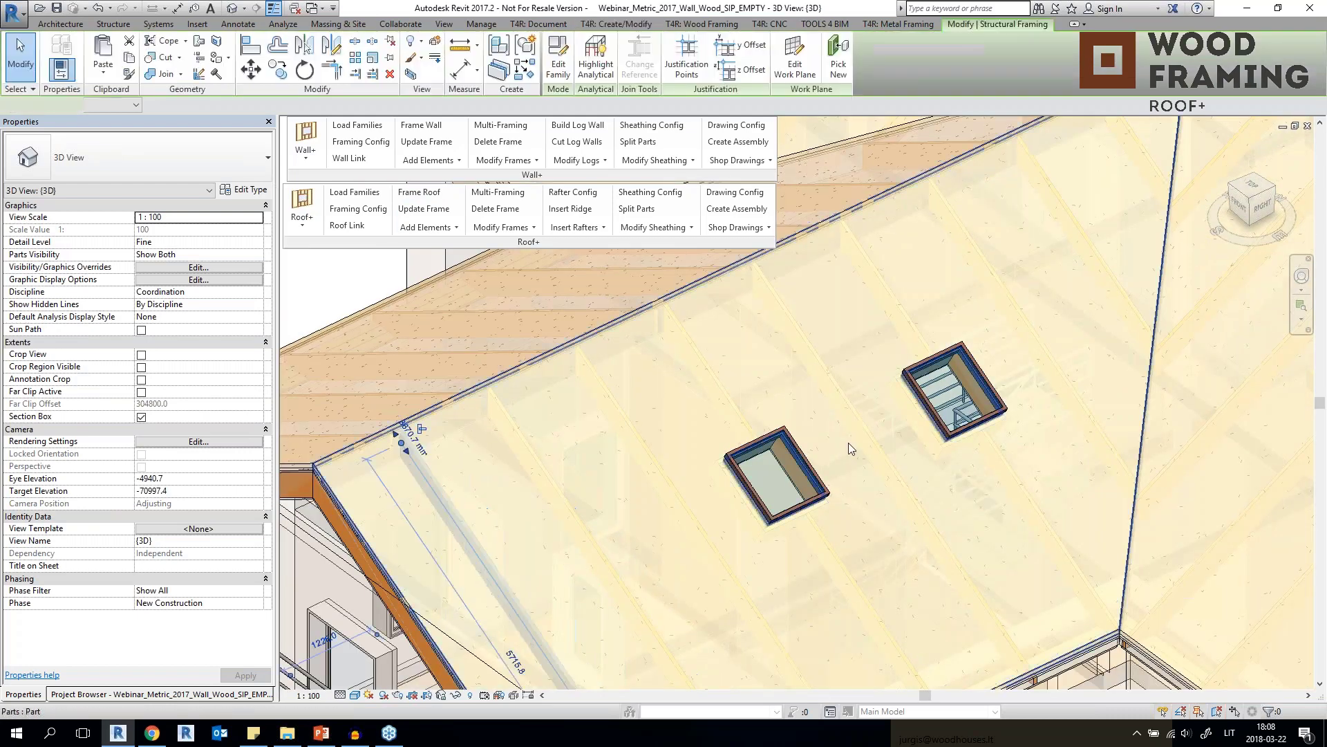
{"action": "left_click", "coordinate": [745, 424]}
Examine the SIP_C roof's eave corner, selecting the panel part, the 22x135 soffit board and a 48x300 common rafter.
{"action": "scroll", "coordinate": [748, 420], "scroll_direction": "down", "scroll_amount": 3}
{"action": "middle_click_drag", "start_coordinate": [898, 424], "coordinate": [916, 384], "text": "shift"}
{"action": "scroll", "coordinate": [612, 418], "scroll_direction": "up", "scroll_amount": 5}
{"action": "left_click", "coordinate": [558, 507]}
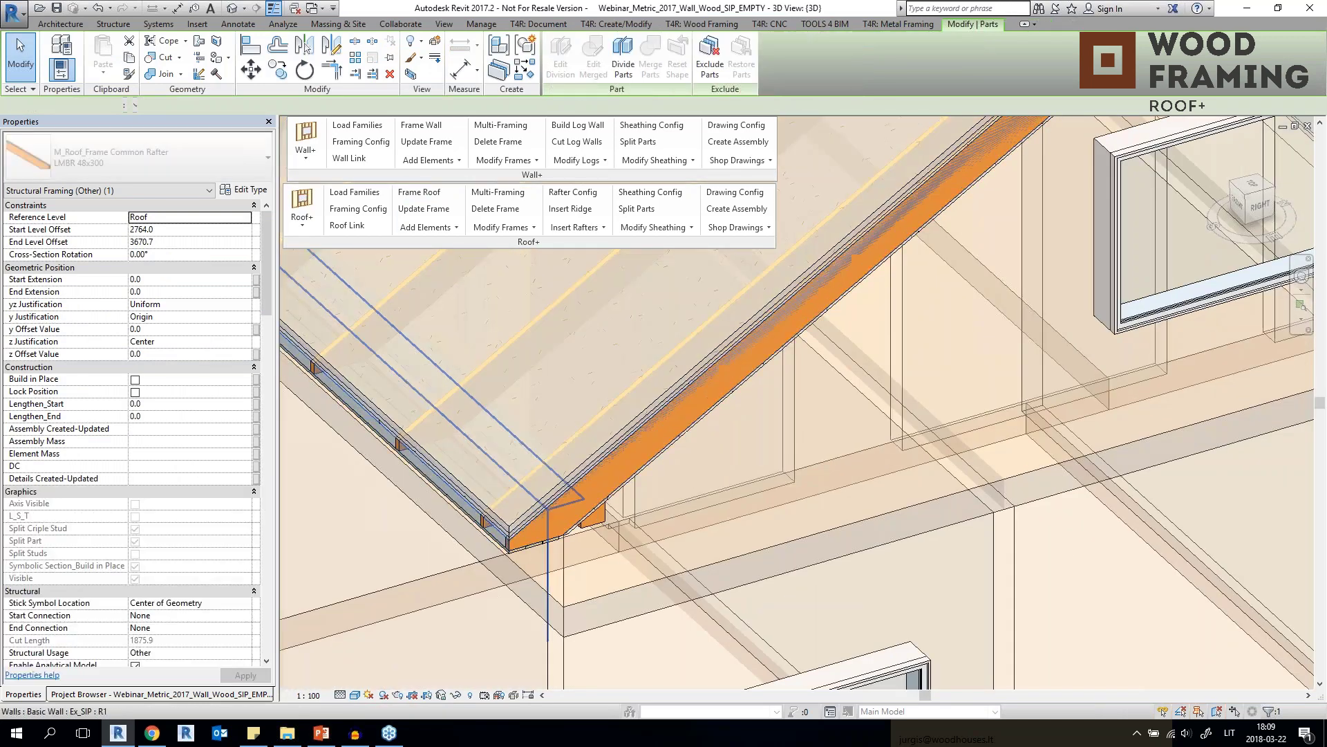
{"action": "scroll", "coordinate": [503, 549], "scroll_direction": "up", "scroll_amount": 4}
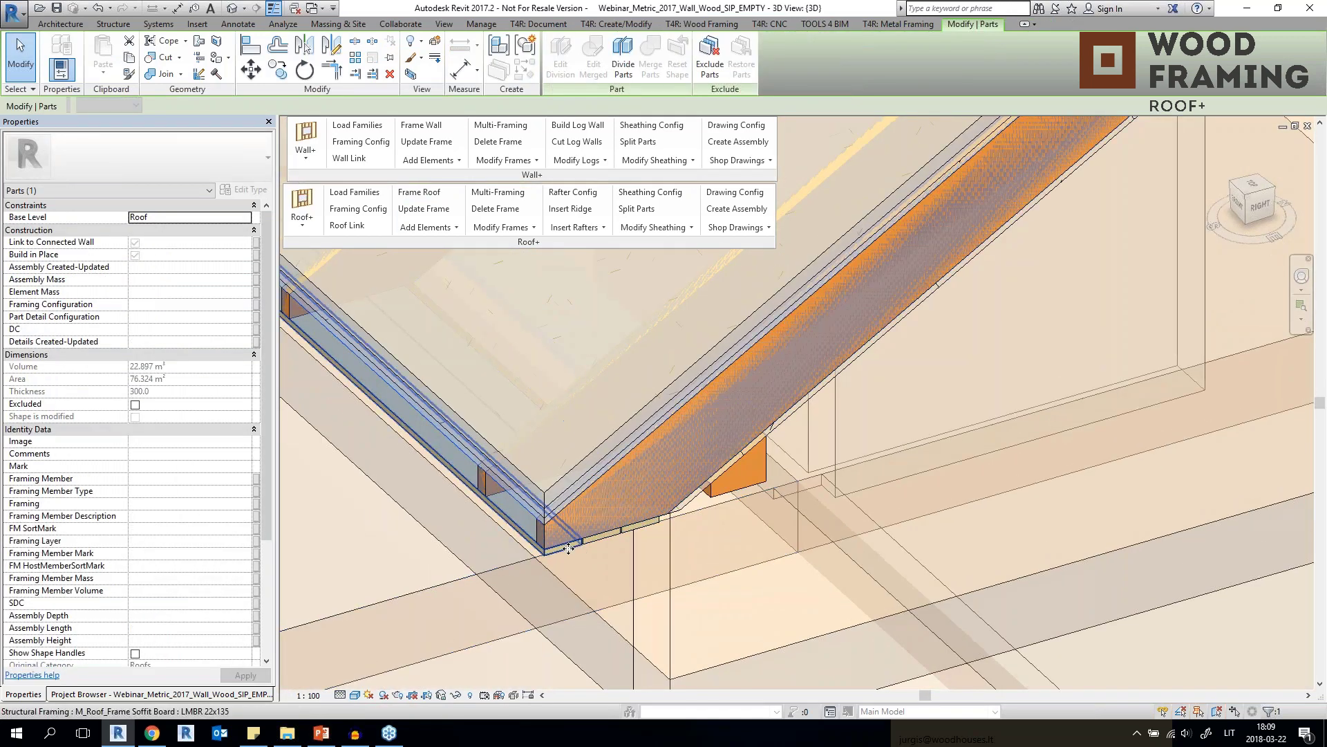
{"action": "left_click", "coordinate": [568, 549]}
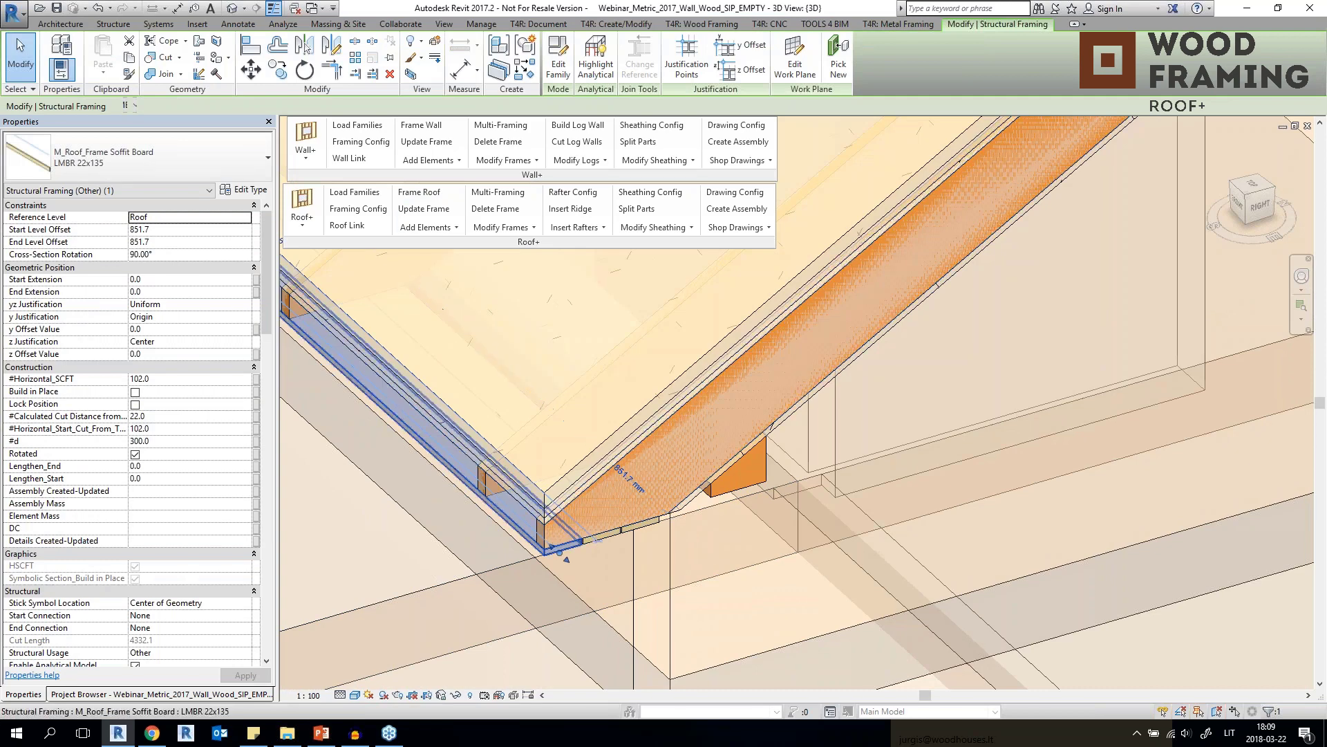
{"action": "left_click", "coordinate": [482, 483]}
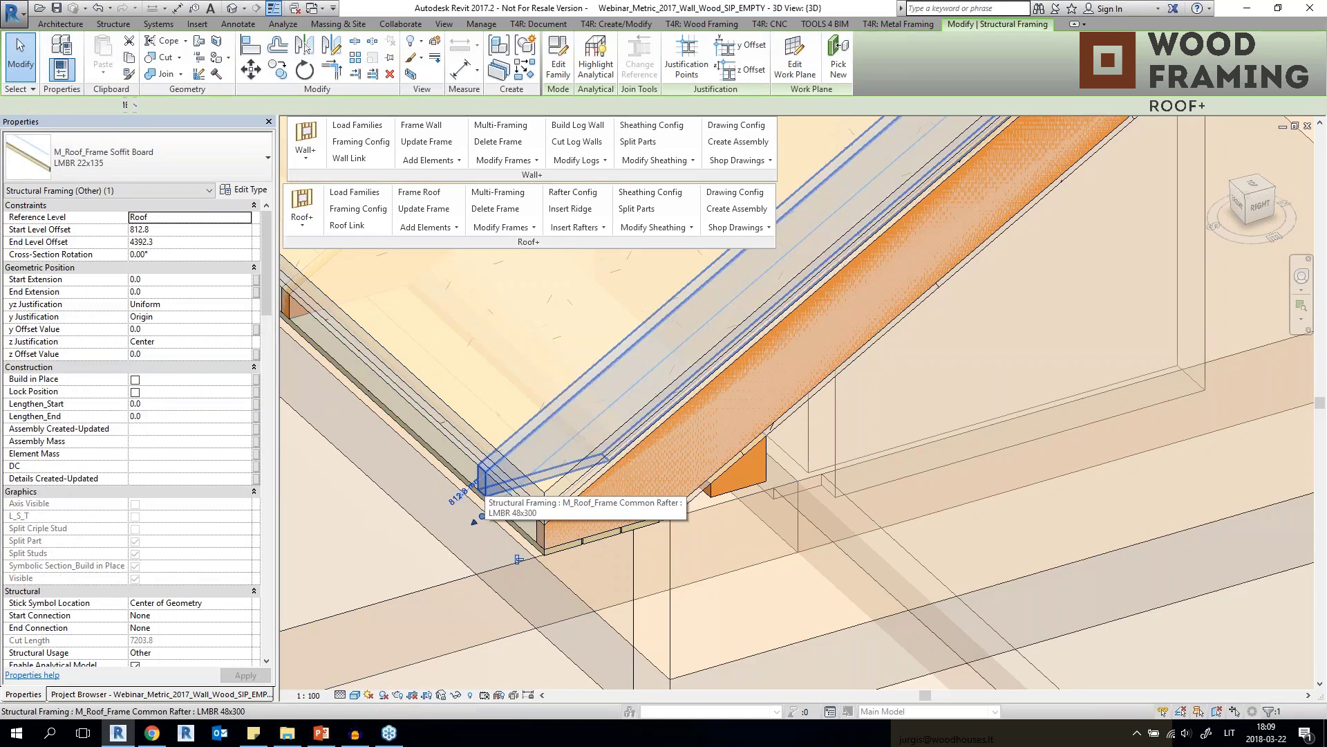
Examine the plumb-cut eave of the SIP_VC roof, selecting its panel part and the vertical-cut edge rafter, and clear the selection.
{"action": "scroll", "coordinate": [484, 480], "scroll_direction": "down", "scroll_amount": 7}
{"action": "middle_click_drag", "start_coordinate": [711, 388], "coordinate": [571, 480]}
{"action": "scroll", "coordinate": [807, 427], "scroll_direction": "up", "scroll_amount": 5}
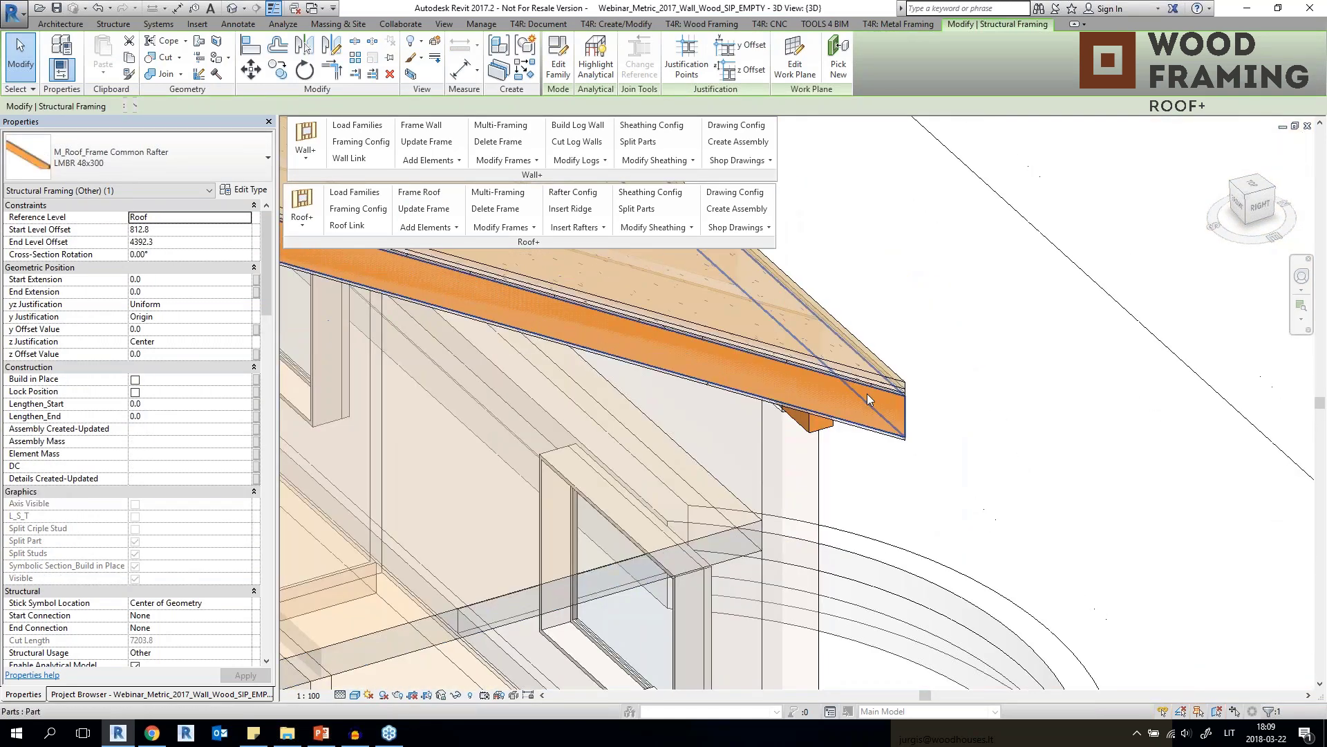
{"action": "left_click", "coordinate": [867, 393]}
{"action": "scroll", "coordinate": [867, 393], "scroll_direction": "down", "scroll_amount": 2}
{"action": "middle_click_drag", "start_coordinate": [867, 393], "coordinate": [459, 409], "text": "shift"}
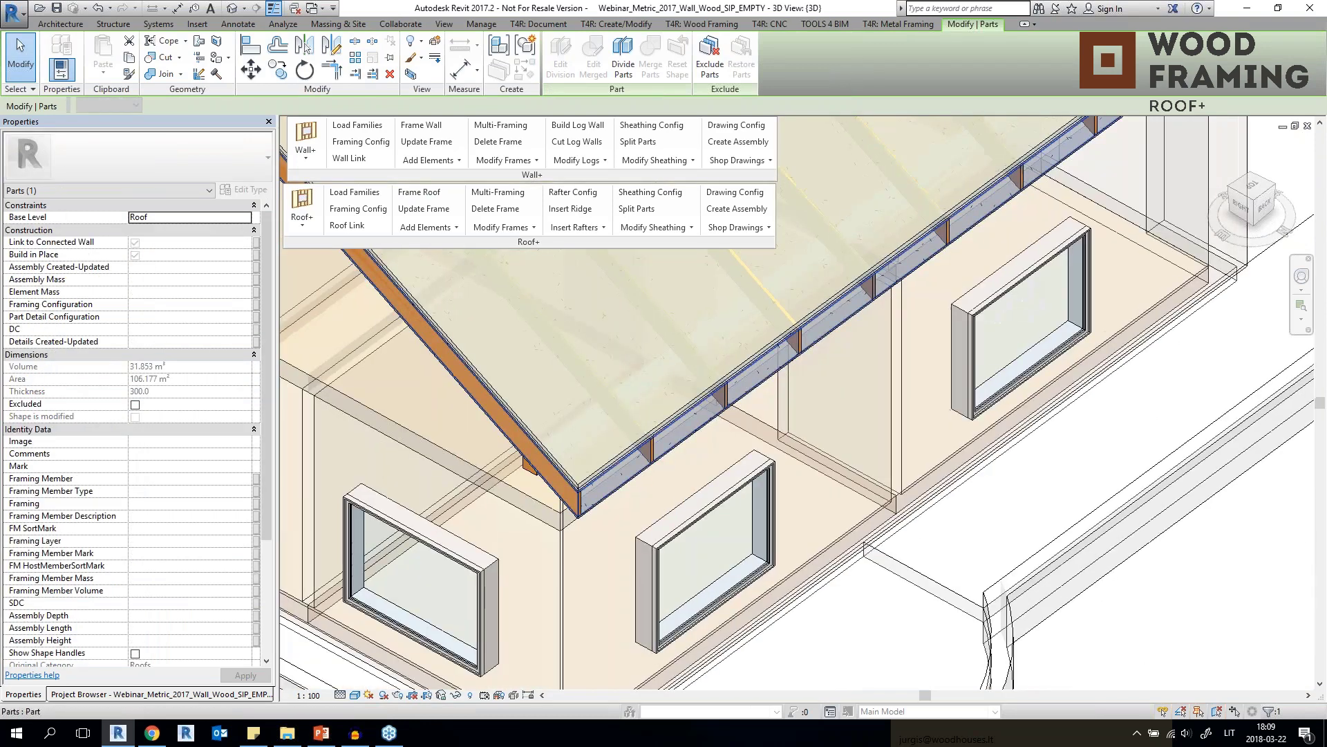
{"action": "scroll", "coordinate": [553, 538], "scroll_direction": "up", "scroll_amount": 5}
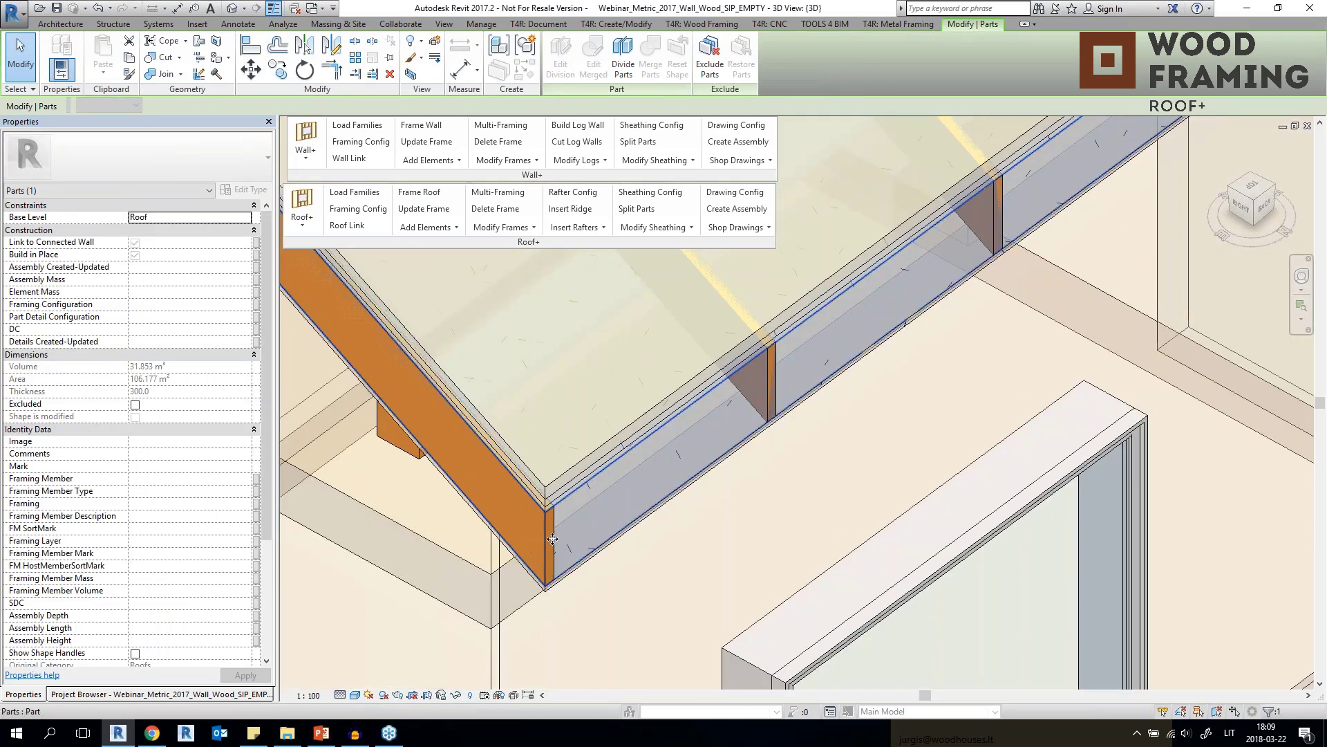
{"action": "left_click", "coordinate": [552, 539]}
{"action": "scroll", "coordinate": [553, 538], "scroll_direction": "down", "scroll_amount": 4}
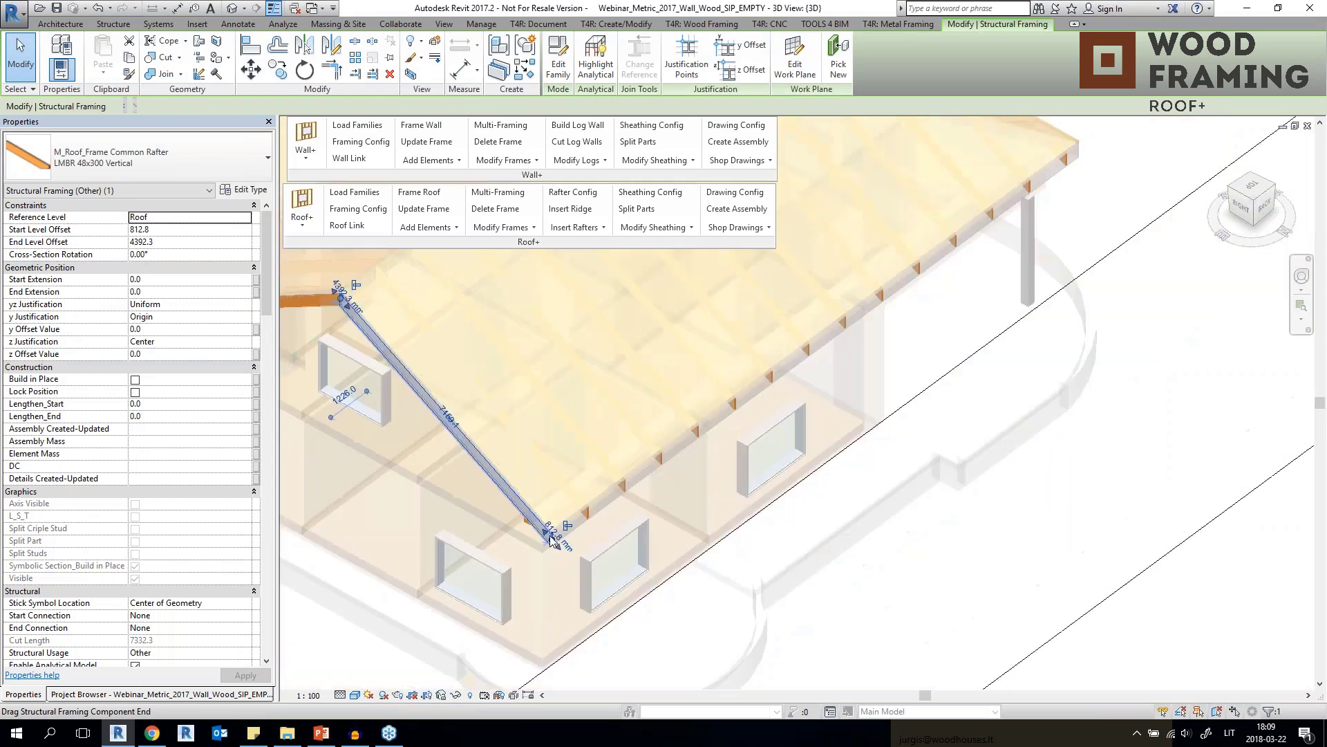
{"action": "middle_click_drag", "start_coordinate": [553, 538], "coordinate": [1002, 443], "text": "shift"}
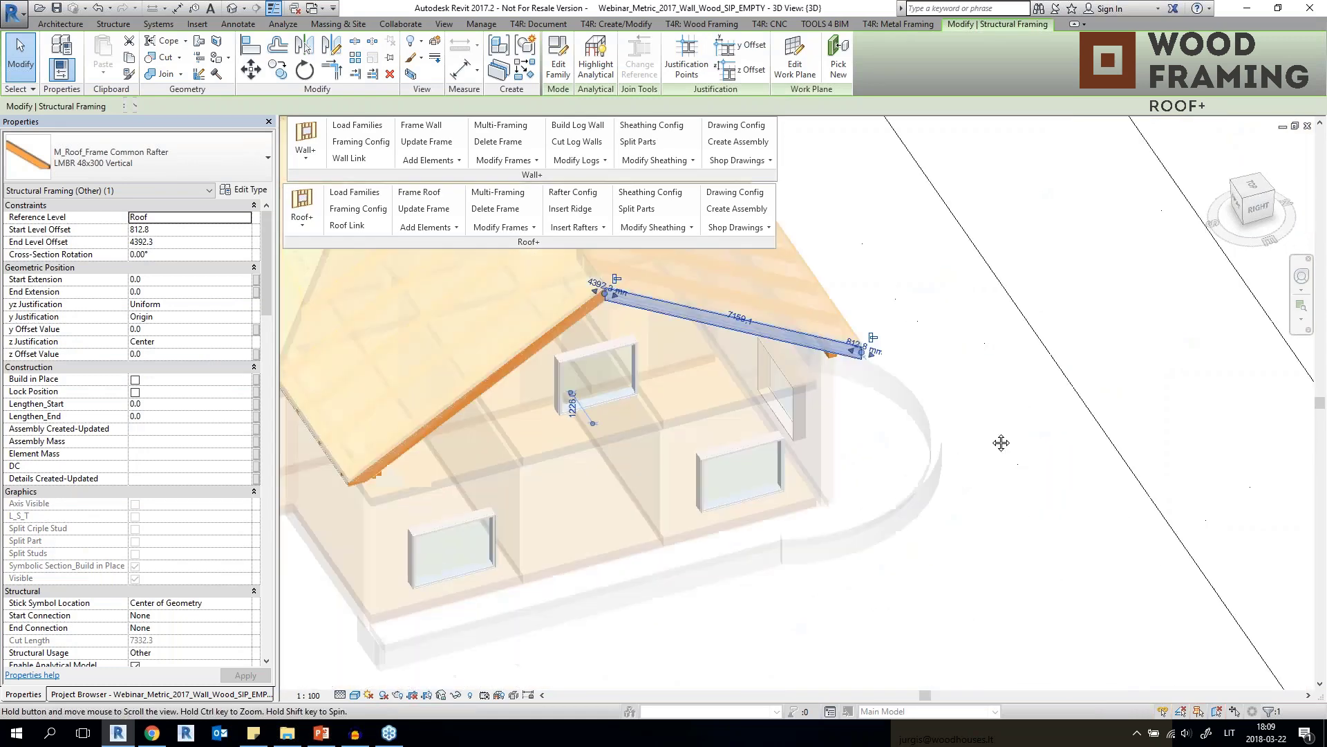
{"action": "left_click", "coordinate": [655, 619]}
Inspect the 200x300 trapezoid girder joist under the edge rafter at the eave corner.
{"action": "scroll", "coordinate": [372, 460], "scroll_direction": "up", "scroll_amount": 6}
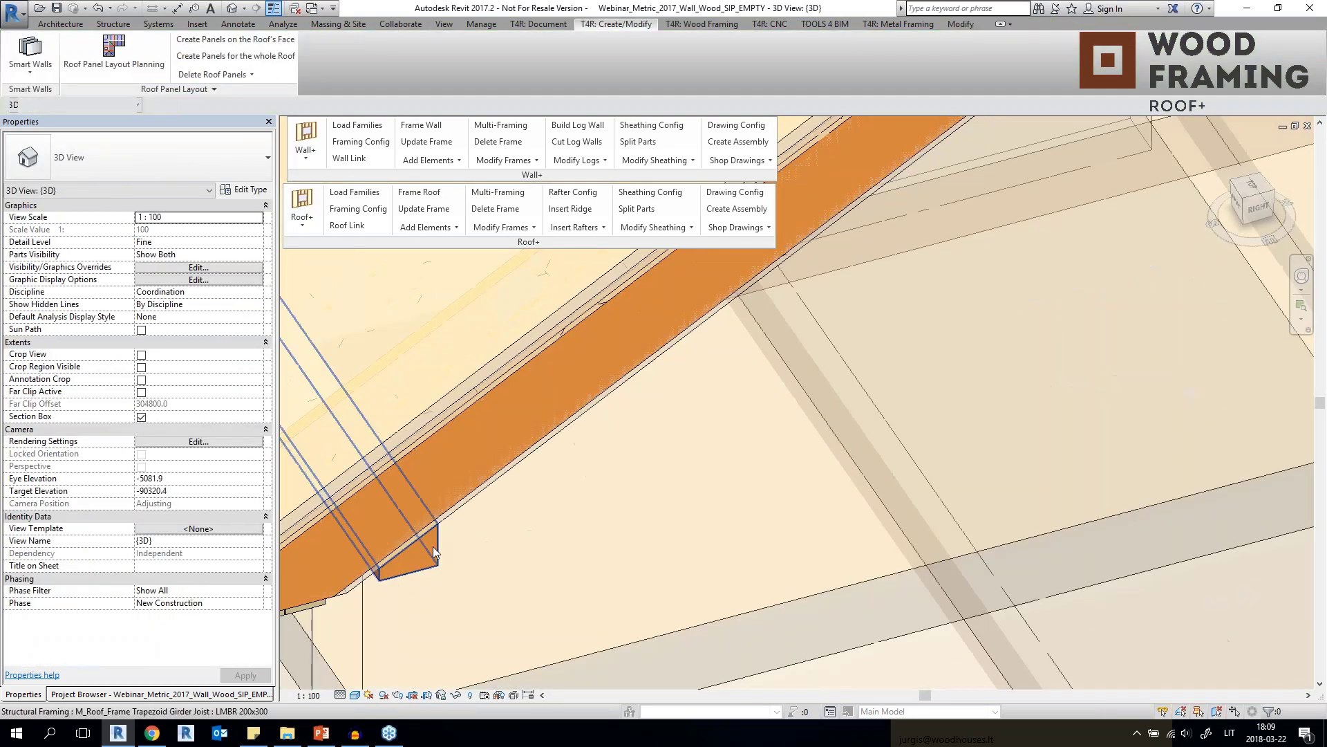
{"action": "left_click", "coordinate": [432, 546]}
{"action": "middle_click_drag", "start_coordinate": [433, 546], "coordinate": [611, 478], "text": "shift"}
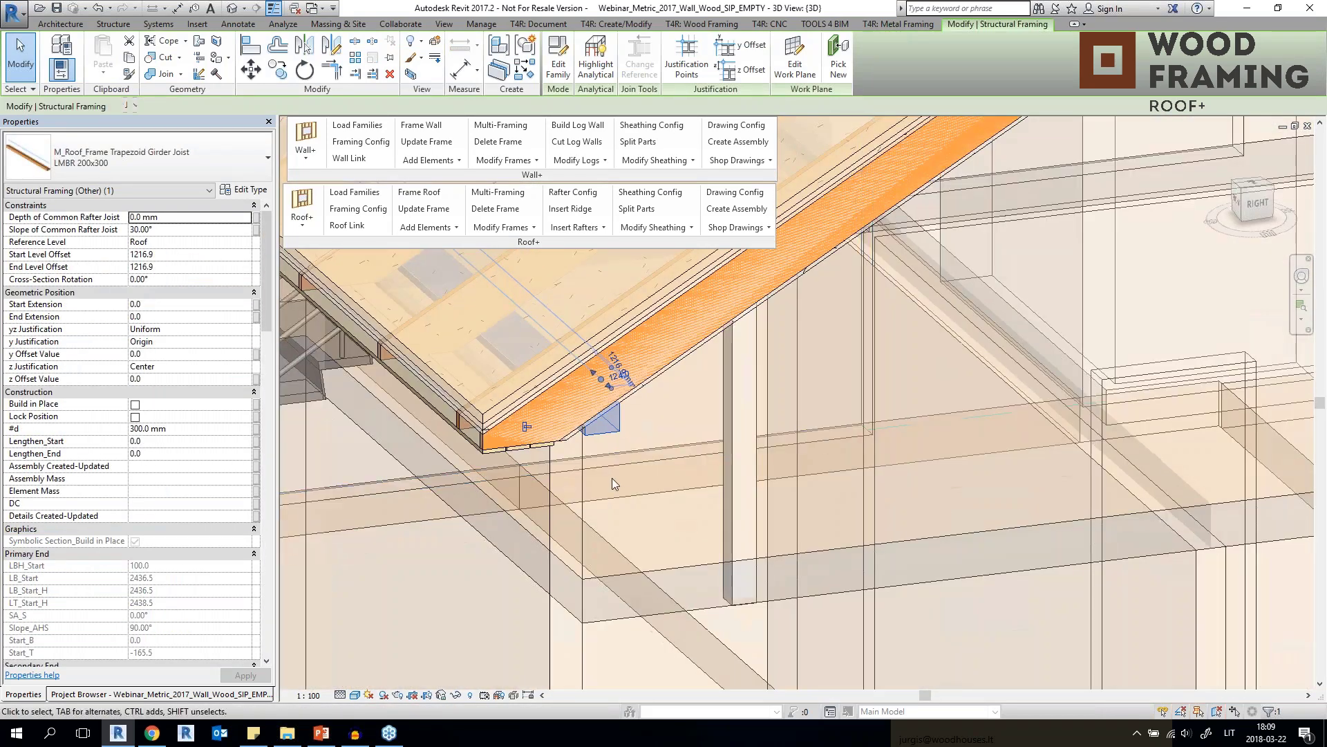
{"action": "scroll", "coordinate": [574, 457], "scroll_direction": "up", "scroll_amount": 3}
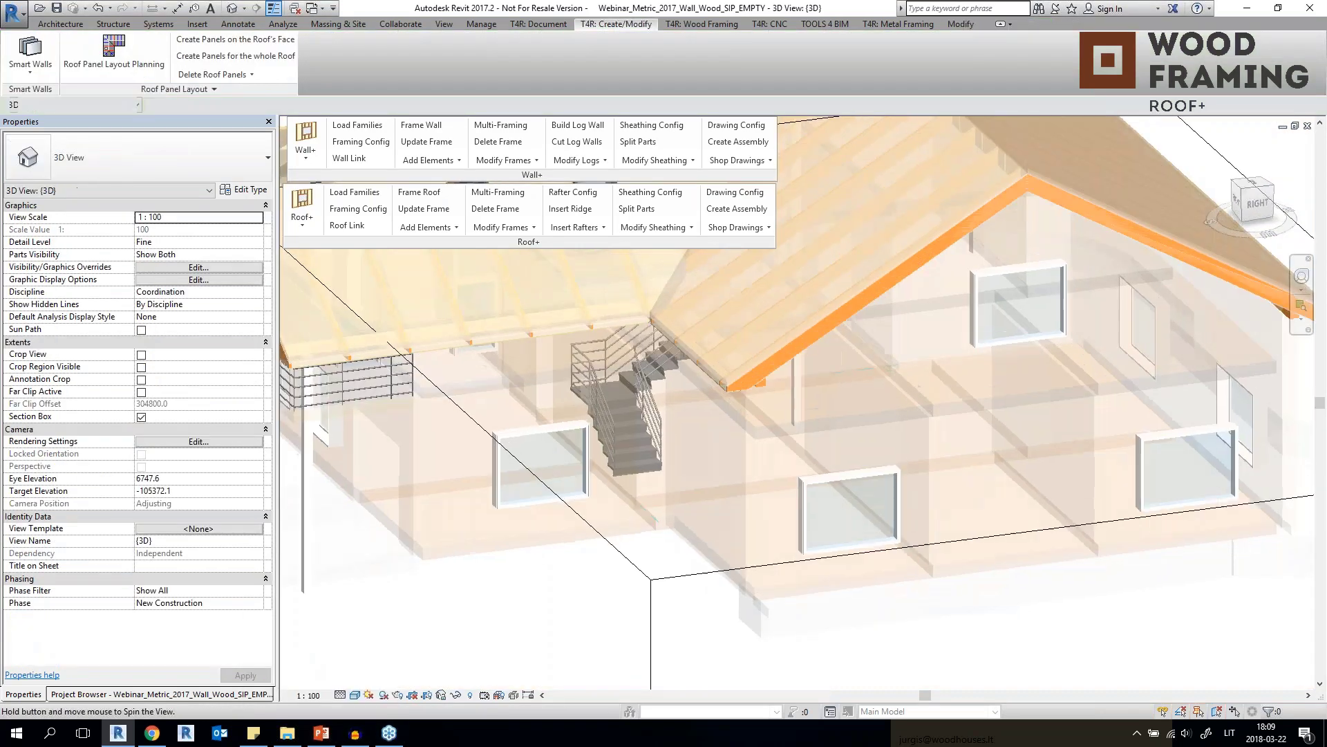
Examine how the rafters meet across the ridge beside the skylights, selecting one 48x300 common rafter on each slope.
{"action": "middle_click_drag", "start_coordinate": [695, 452], "coordinate": [899, 519], "text": "shift"}
{"action": "scroll", "coordinate": [698, 464], "scroll_direction": "down", "scroll_amount": 3}
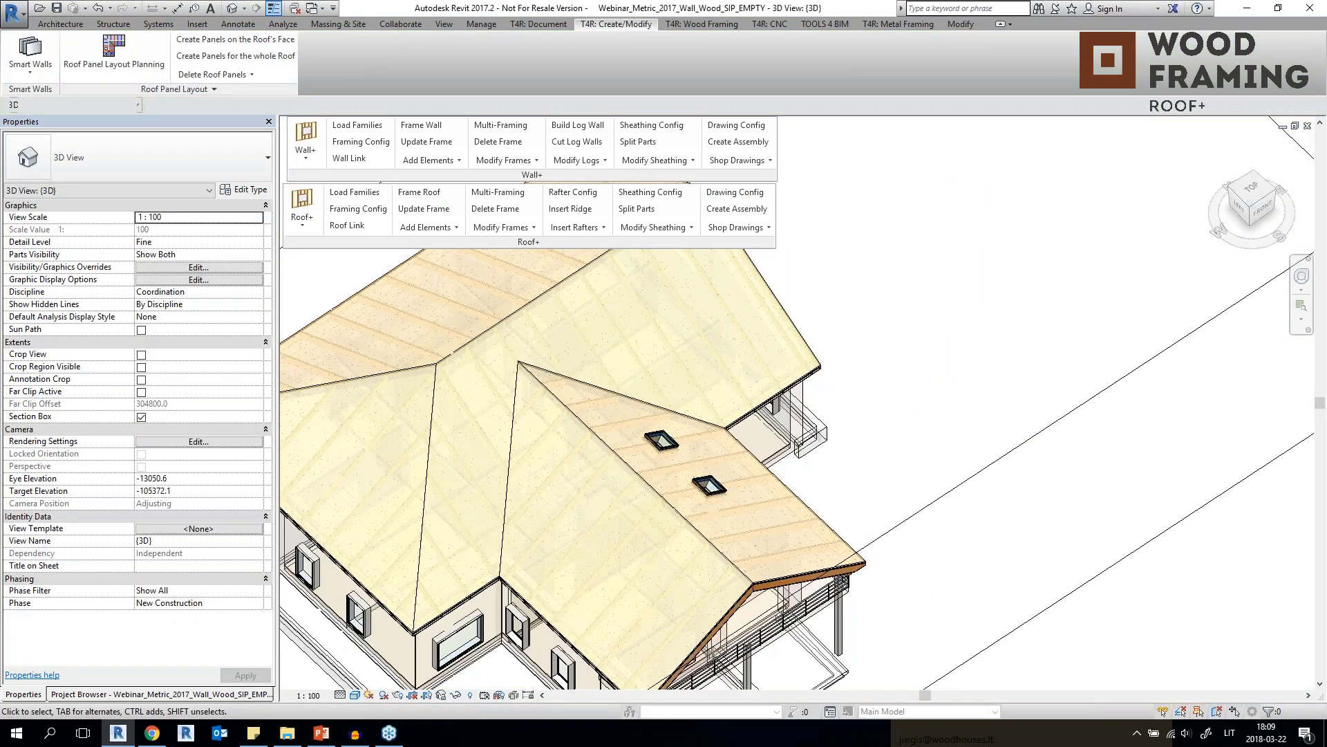
{"action": "scroll", "coordinate": [675, 462], "scroll_direction": "up", "scroll_amount": 6}
{"action": "scroll", "coordinate": [676, 464], "scroll_direction": "down", "scroll_amount": 3}
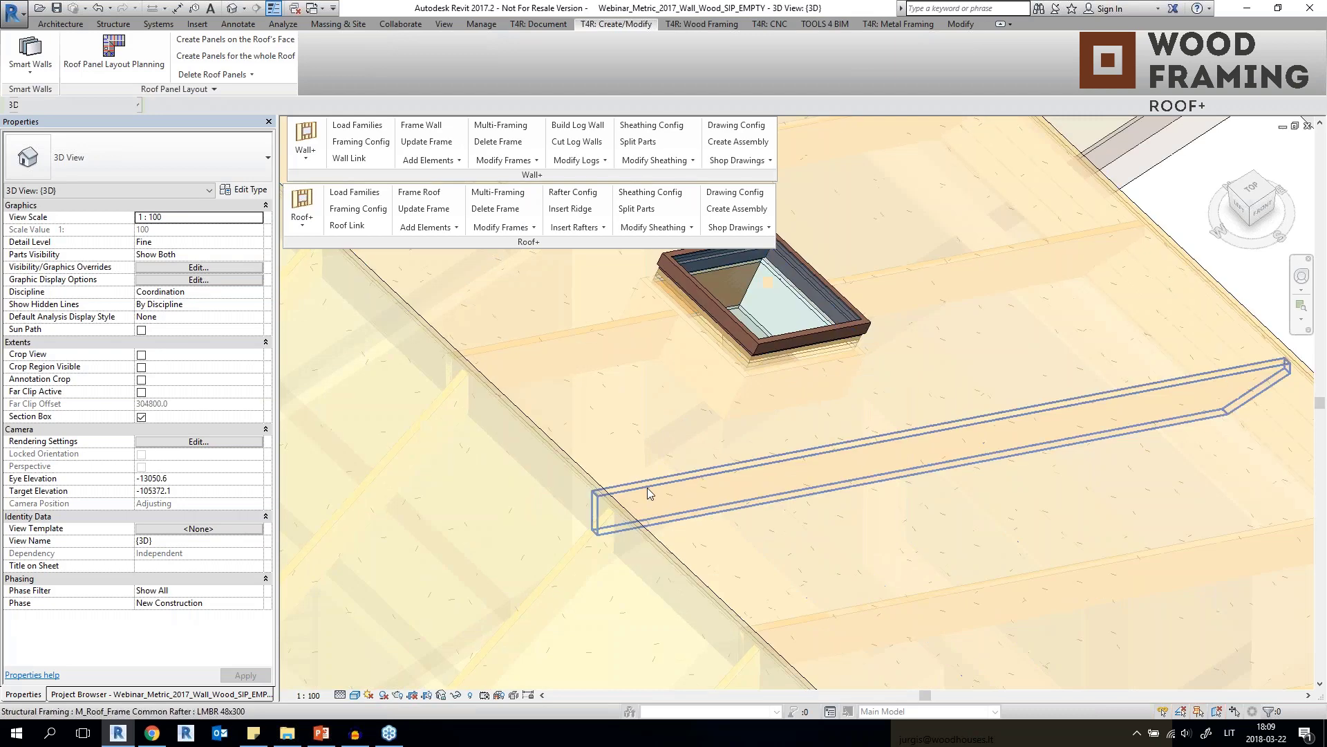
{"action": "left_click", "coordinate": [648, 491]}
{"action": "scroll", "coordinate": [577, 551], "scroll_direction": "up", "scroll_amount": 3}
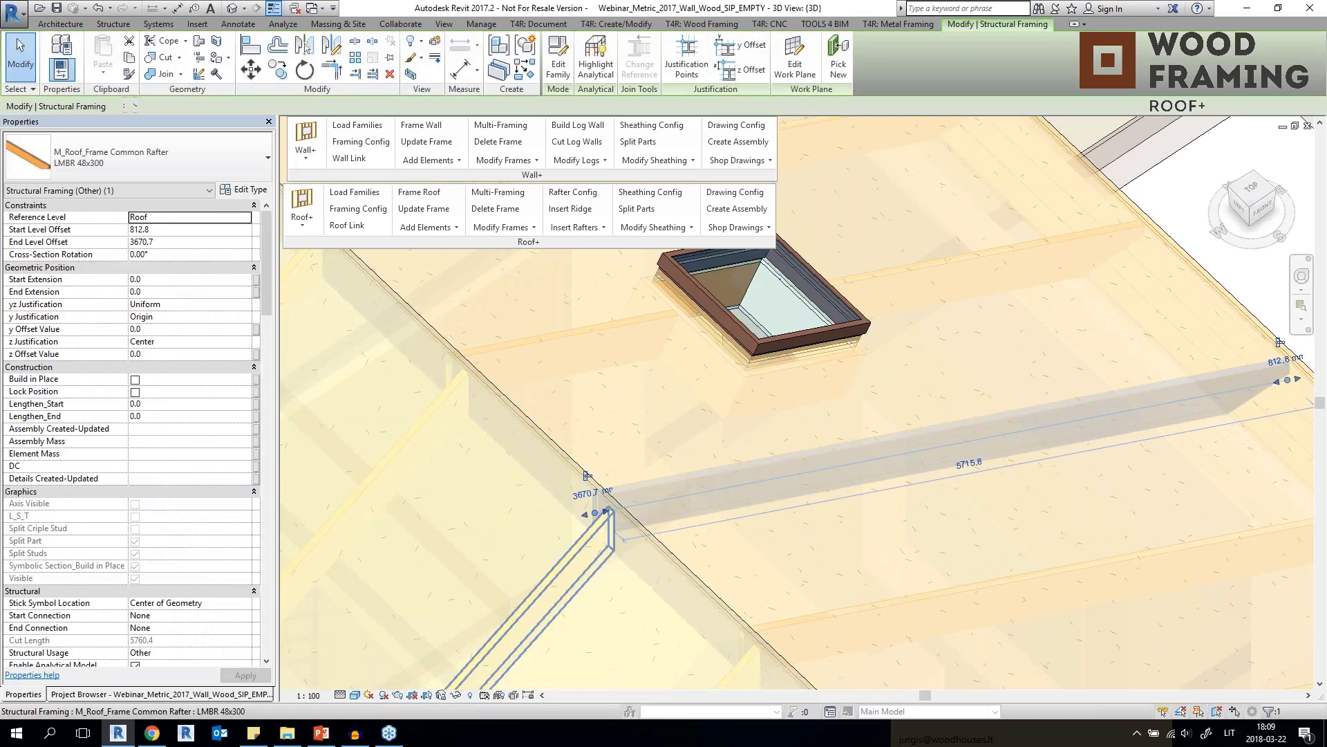
{"action": "left_click", "coordinate": [579, 554], "text": "ctrl"}
{"action": "scroll", "coordinate": [581, 553], "scroll_direction": "down", "scroll_amount": 3}
{"action": "middle_click_drag", "start_coordinate": [581, 553], "coordinate": [628, 607], "text": "shift"}
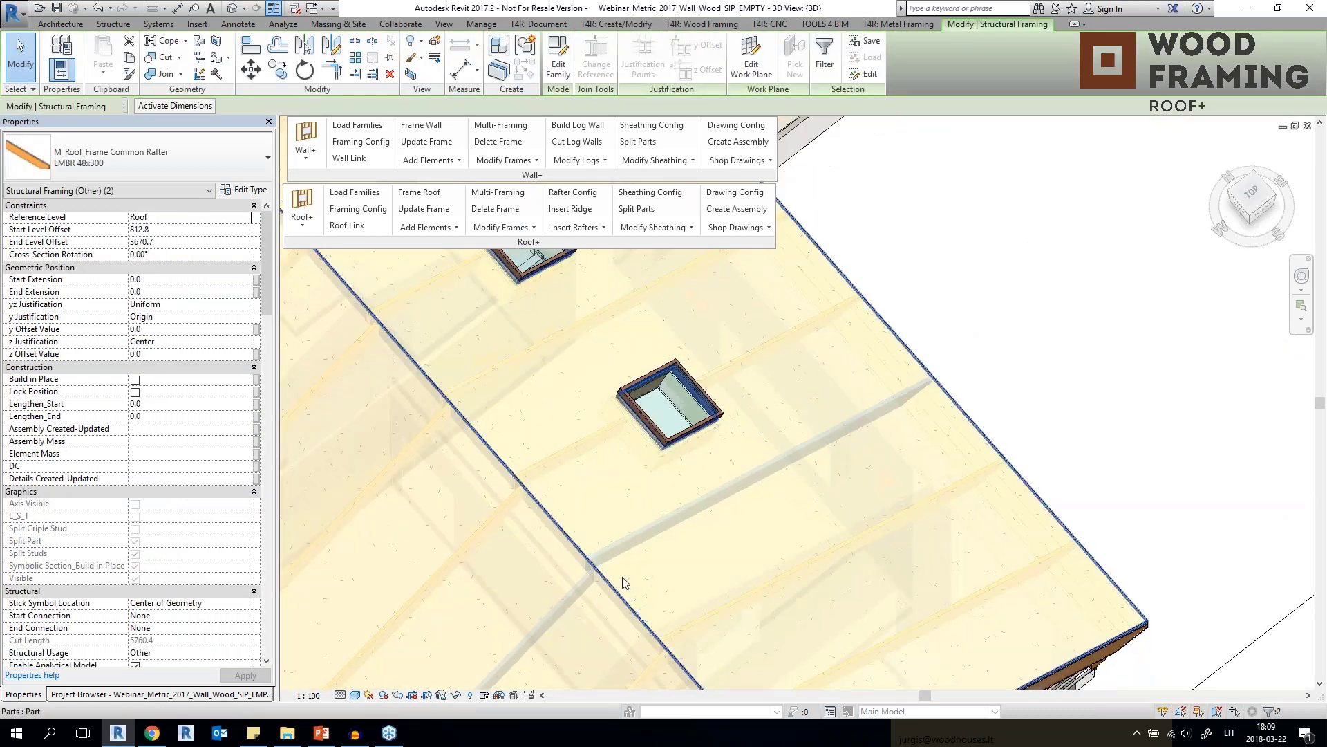
{"action": "key", "text": "Escape"}
Align the joists of the two slopes across the ridge beside the skylights, using Align Joists with other Element.
{"action": "left_click", "coordinate": [442, 228]}
{"action": "left_click", "coordinate": [505, 228]}
{"action": "left_click", "coordinate": [504, 243]}
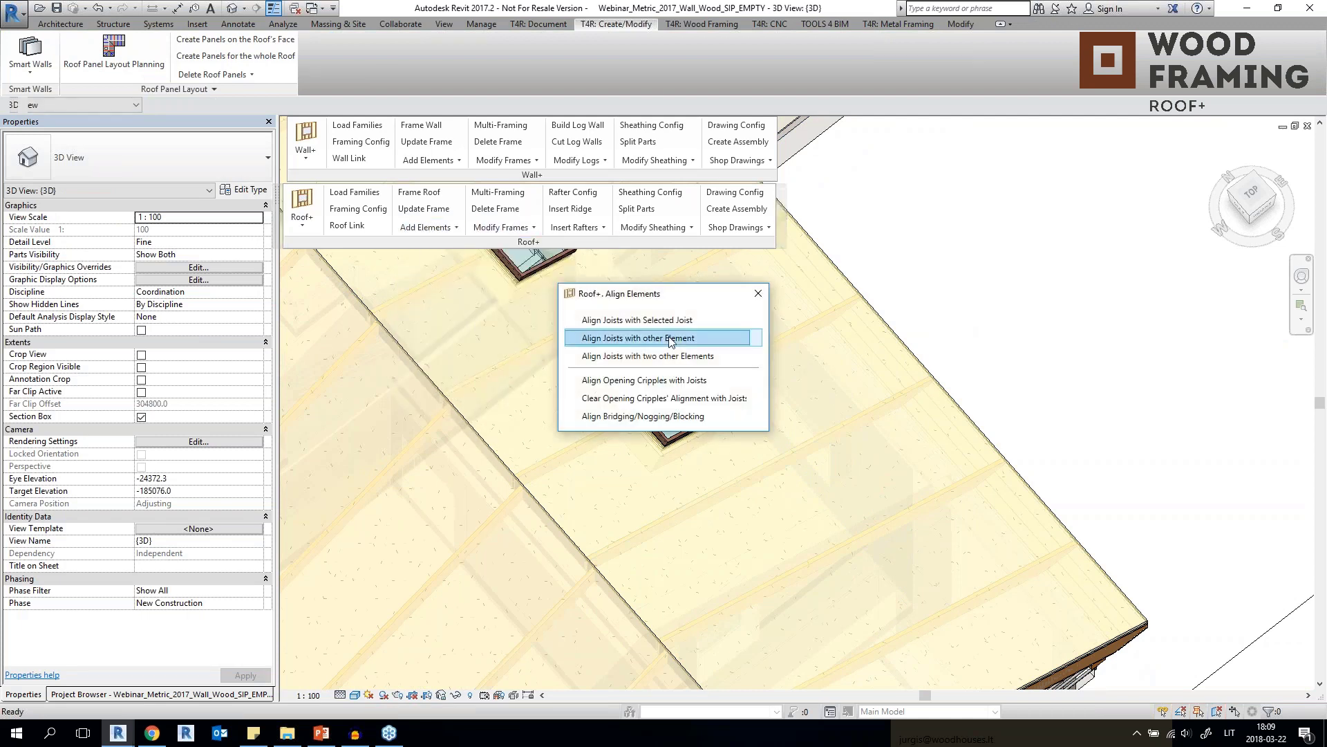
{"action": "left_click", "coordinate": [667, 338]}
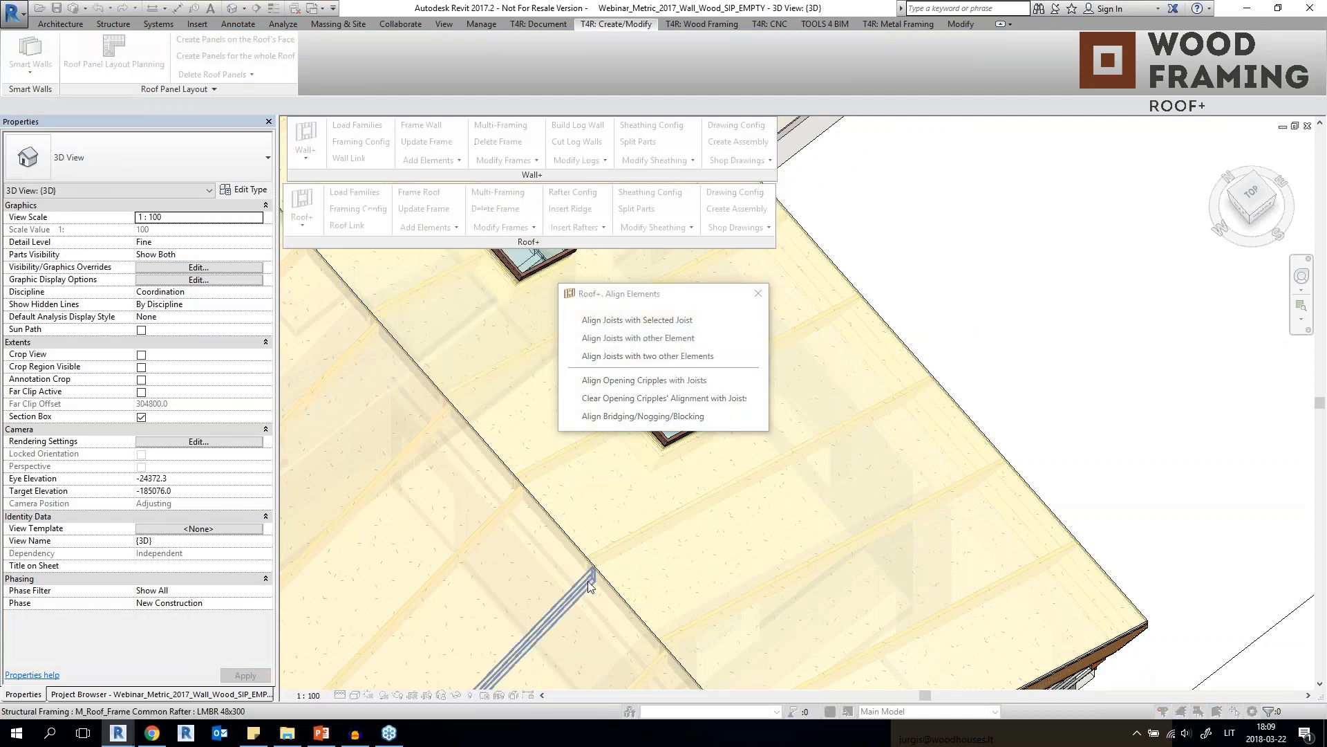
{"action": "left_click", "coordinate": [792, 570]}
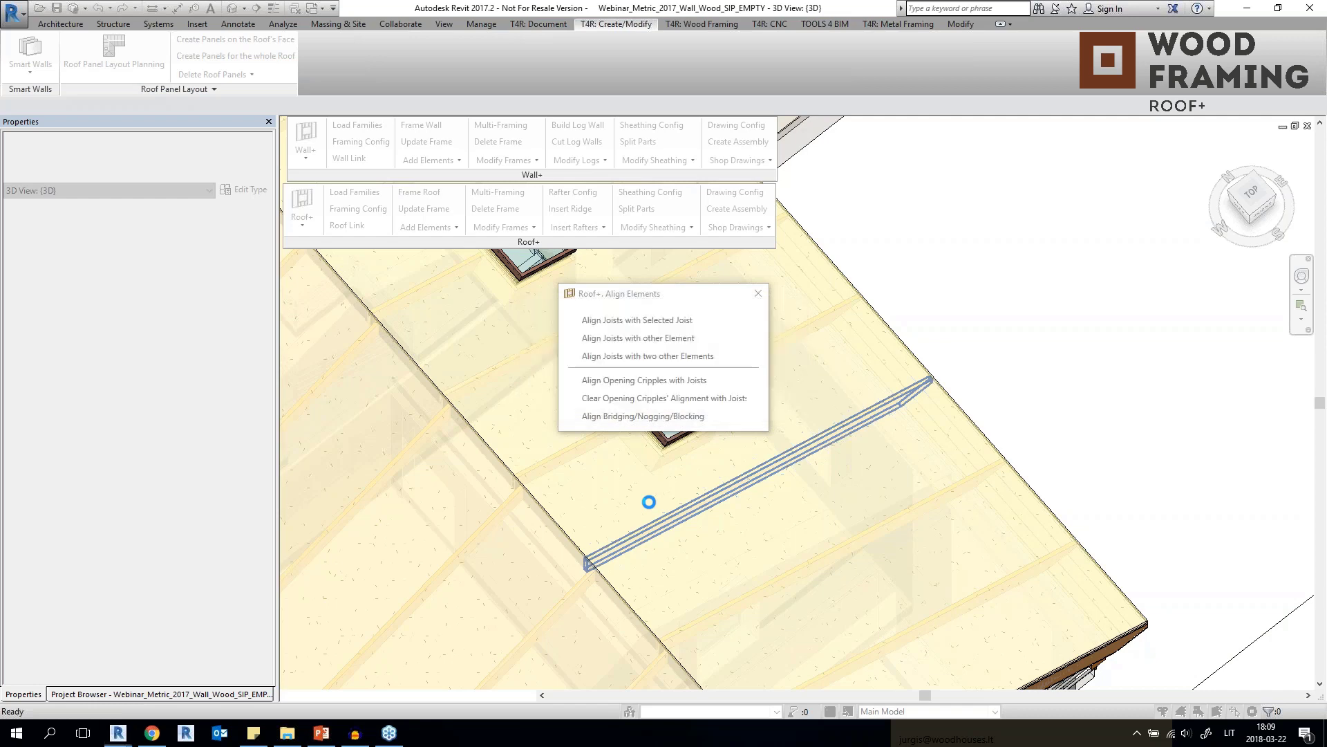
Align the joists of the opposing slopes at the main roof's ridge as well, and finish the joist alignment.
{"action": "scroll", "coordinate": [569, 519], "scroll_direction": "down", "scroll_amount": 3}
{"action": "scroll", "coordinate": [664, 545], "scroll_direction": "up", "scroll_amount": 5}
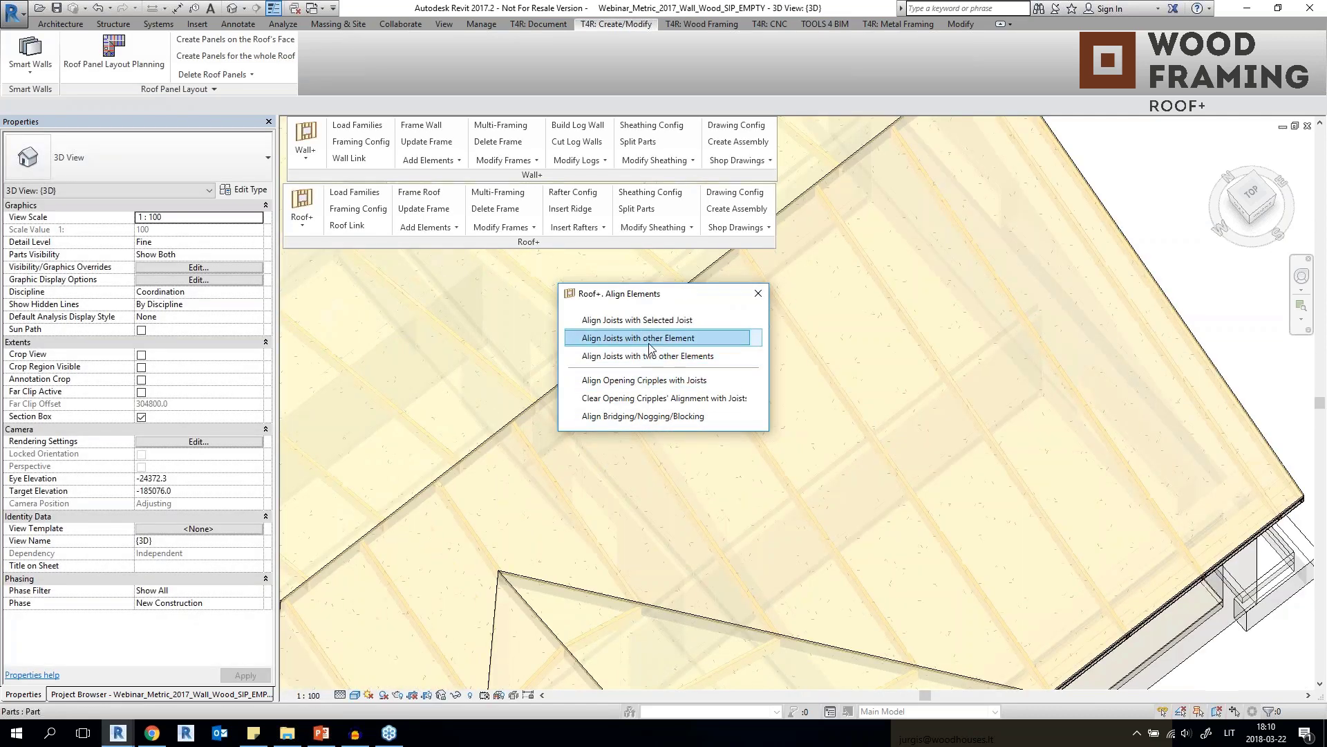
{"action": "left_click", "coordinate": [620, 357]}
{"action": "left_click", "coordinate": [377, 567]}
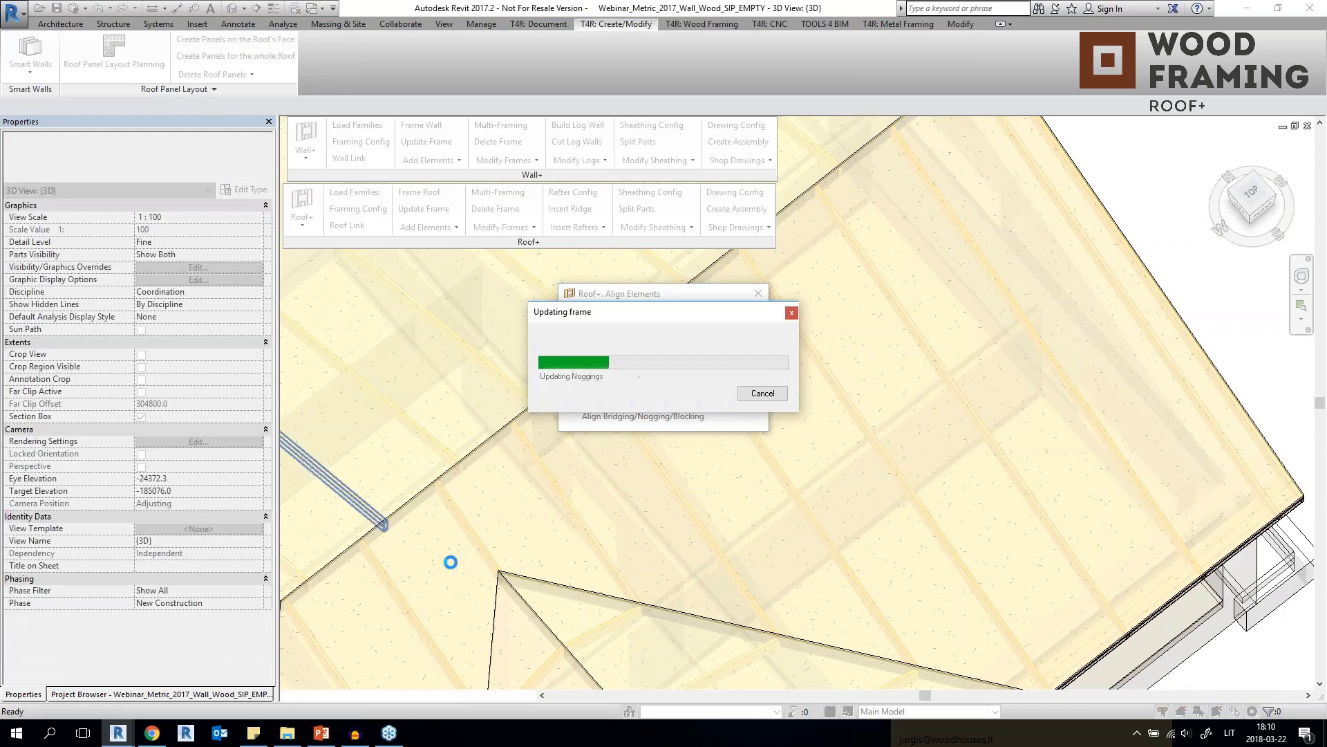
{"action": "left_click", "coordinate": [758, 296]}
Examine the aligned rafters over the whole roof, selecting a 48x300 common rafter on the main slope near the gable.
{"action": "scroll", "coordinate": [757, 297], "scroll_direction": "down", "scroll_amount": 3}
{"action": "middle_click_drag", "start_coordinate": [755, 304], "coordinate": [647, 377], "text": "shift"}
{"action": "middle_click_drag", "start_coordinate": [1152, 512], "coordinate": [768, 208]}
{"action": "left_click", "coordinate": [887, 321]}
{"action": "middle_click_drag", "start_coordinate": [865, 333], "coordinate": [830, 422]}
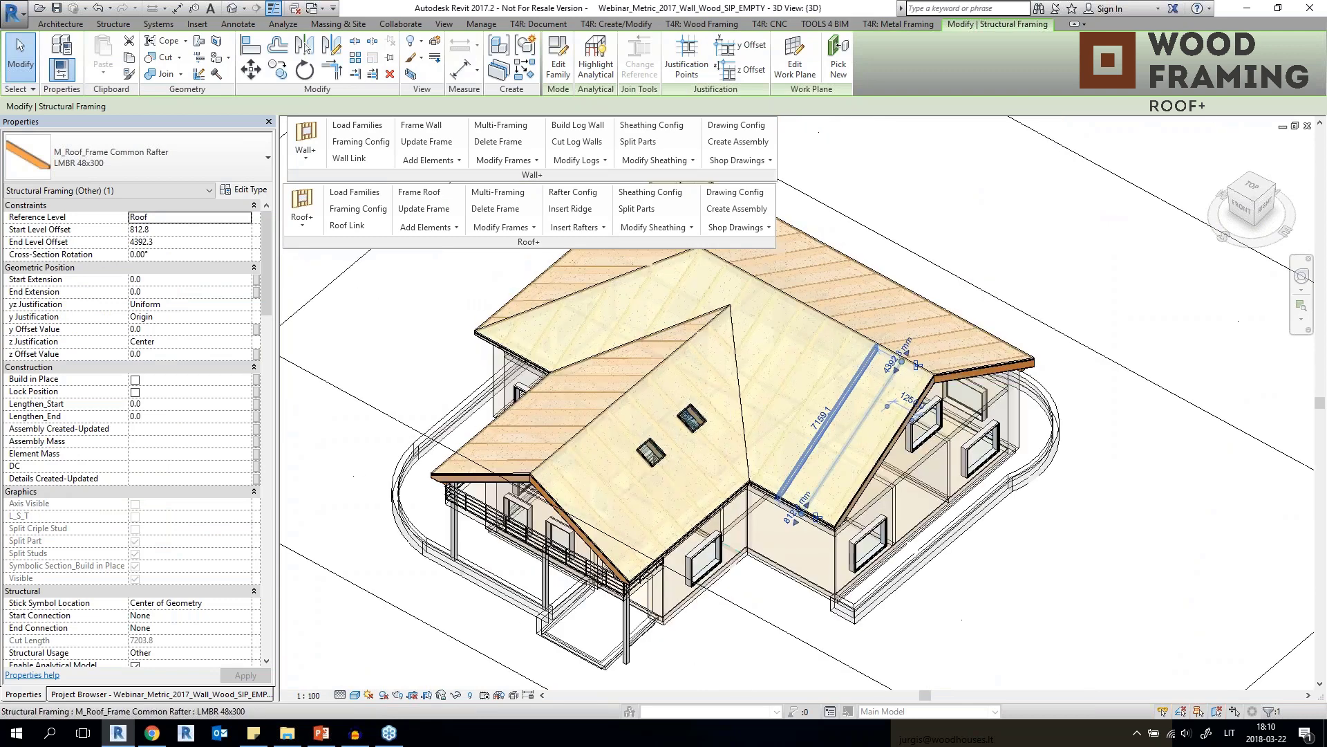
{"action": "scroll", "coordinate": [959, 405], "scroll_direction": "up", "scroll_amount": 3}
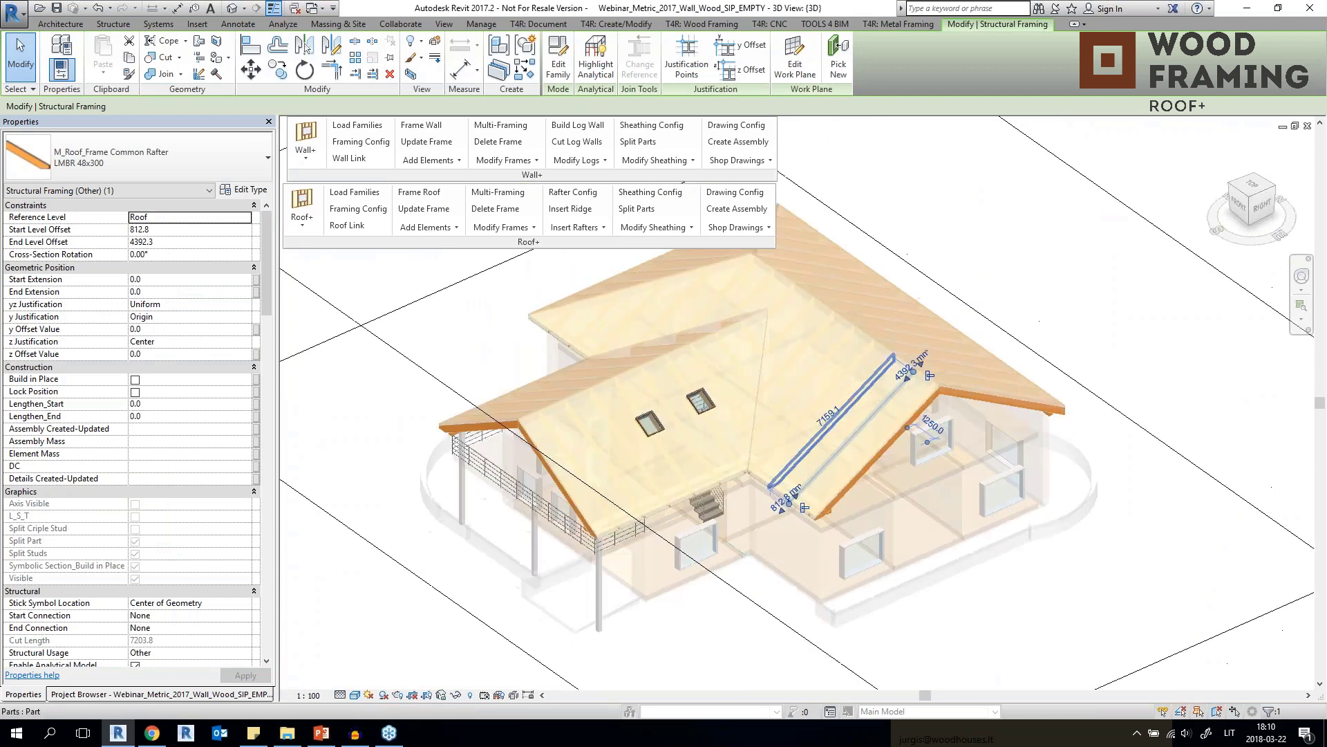
{"action": "key", "text": "Escape"}
Review the Rafters Configuration with its hip, valley and ridge types and its Frame and Roofing configuration types, leaving it unchanged.
{"action": "scroll", "coordinate": [960, 405], "scroll_direction": "down", "scroll_amount": 3}
{"action": "scroll", "coordinate": [822, 427], "scroll_direction": "up", "scroll_amount": 3}
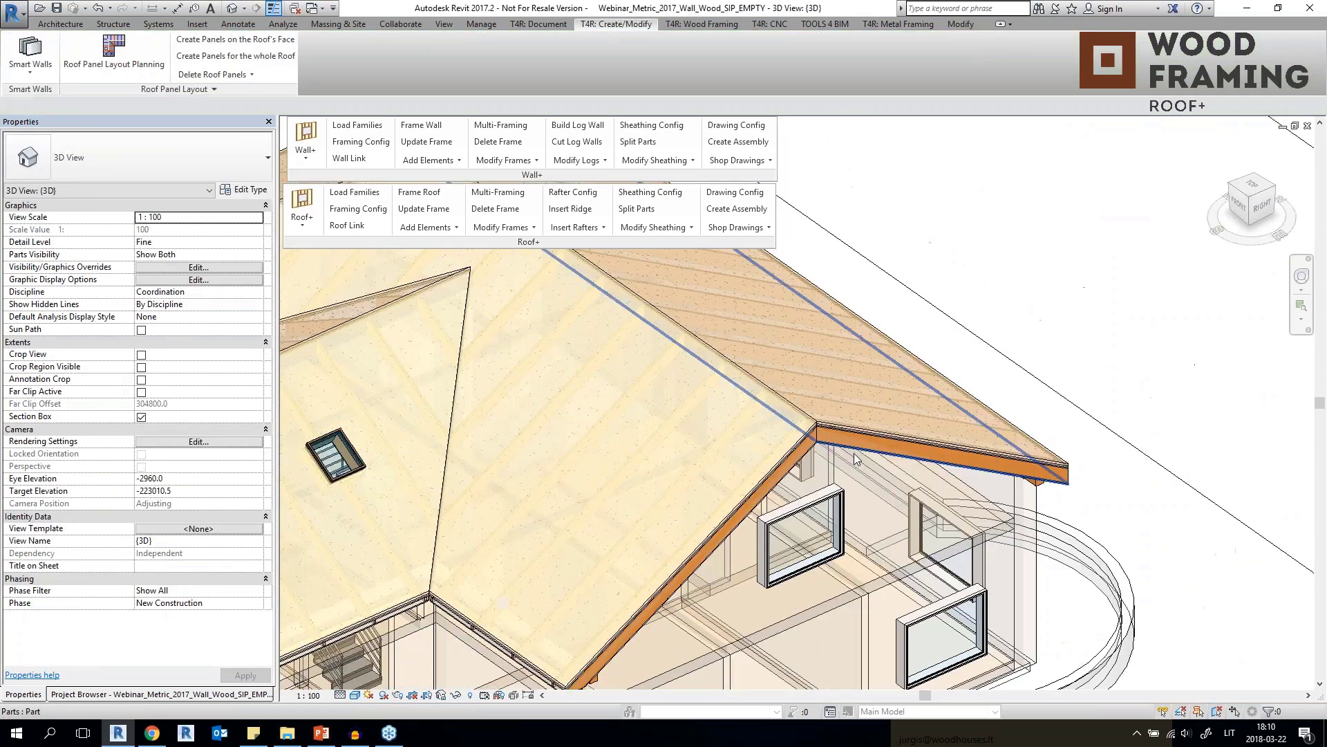
{"action": "scroll", "coordinate": [822, 428], "scroll_direction": "up", "scroll_amount": 3}
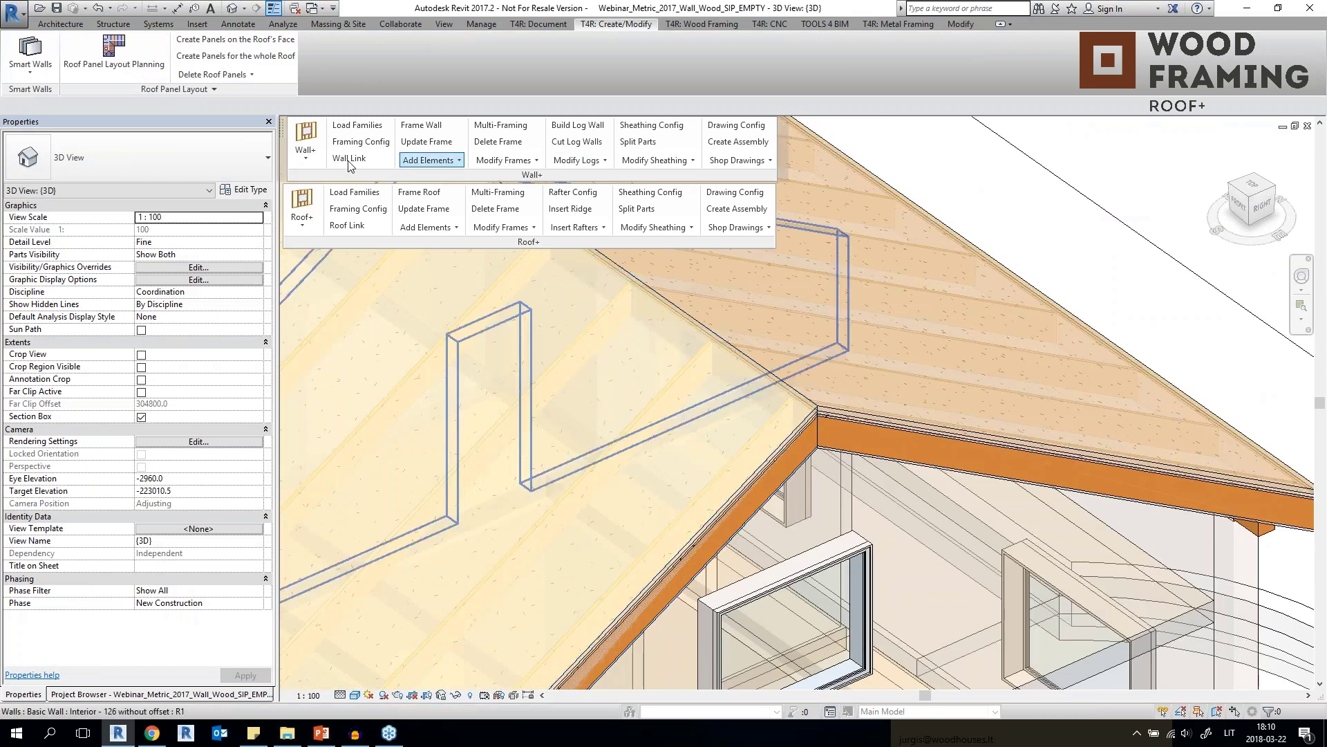
{"action": "left_click", "coordinate": [587, 230]}
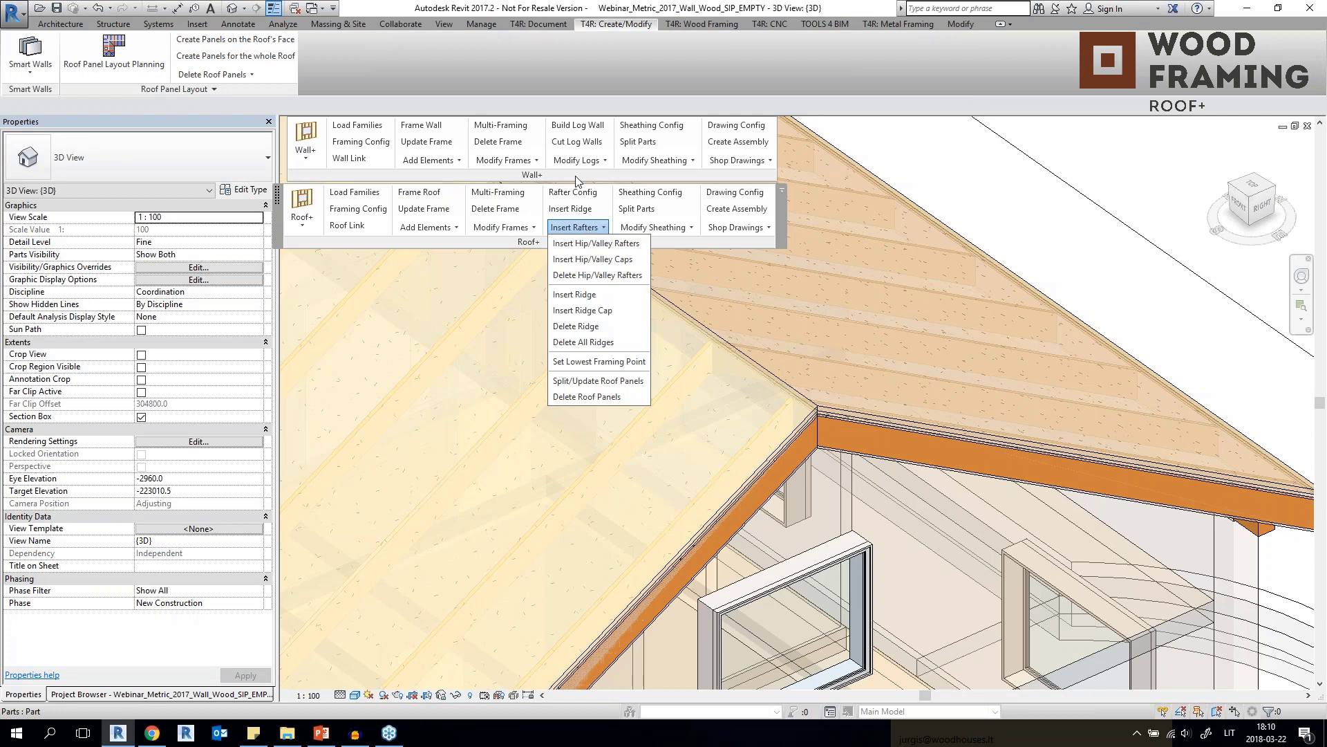
{"action": "left_click", "coordinate": [581, 195]}
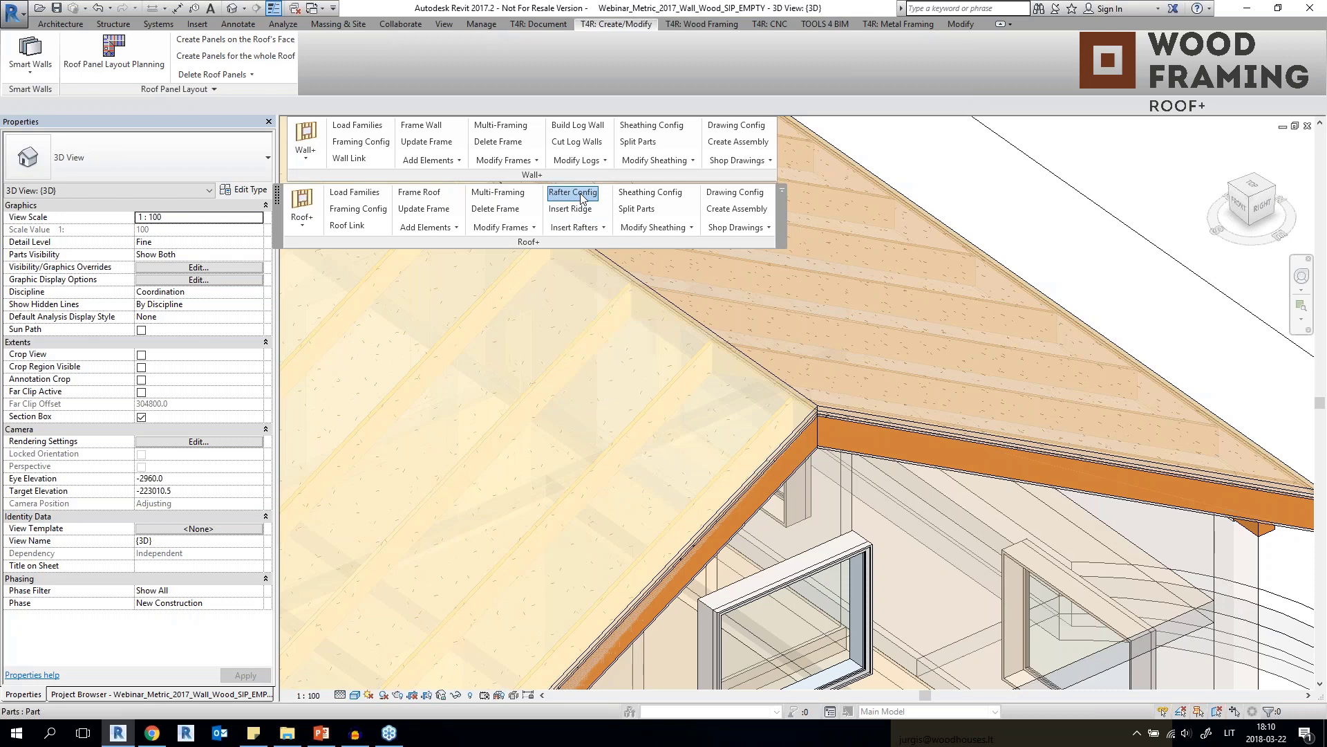
{"action": "left_click", "coordinate": [581, 194]}
{"action": "left_click", "coordinate": [581, 194]}
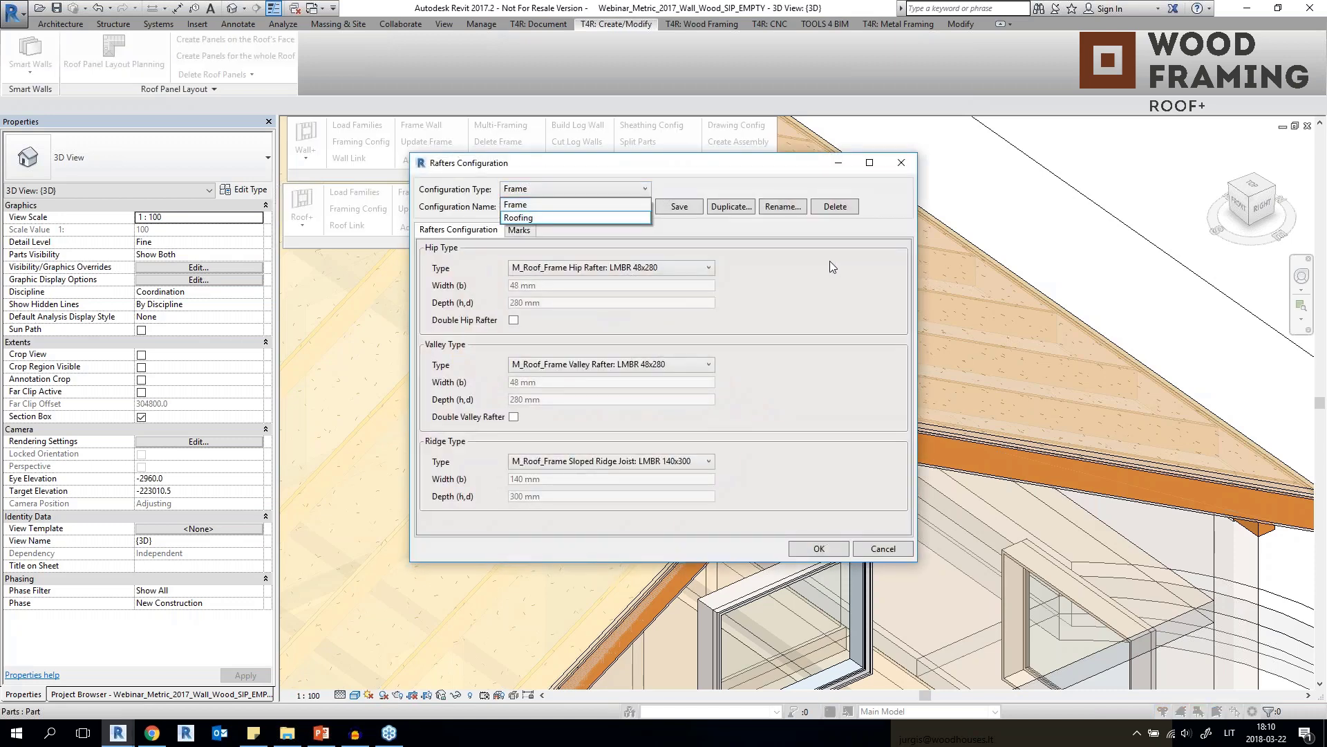
{"action": "left_click", "coordinate": [896, 170]}
{"action": "left_click", "coordinate": [898, 169]}
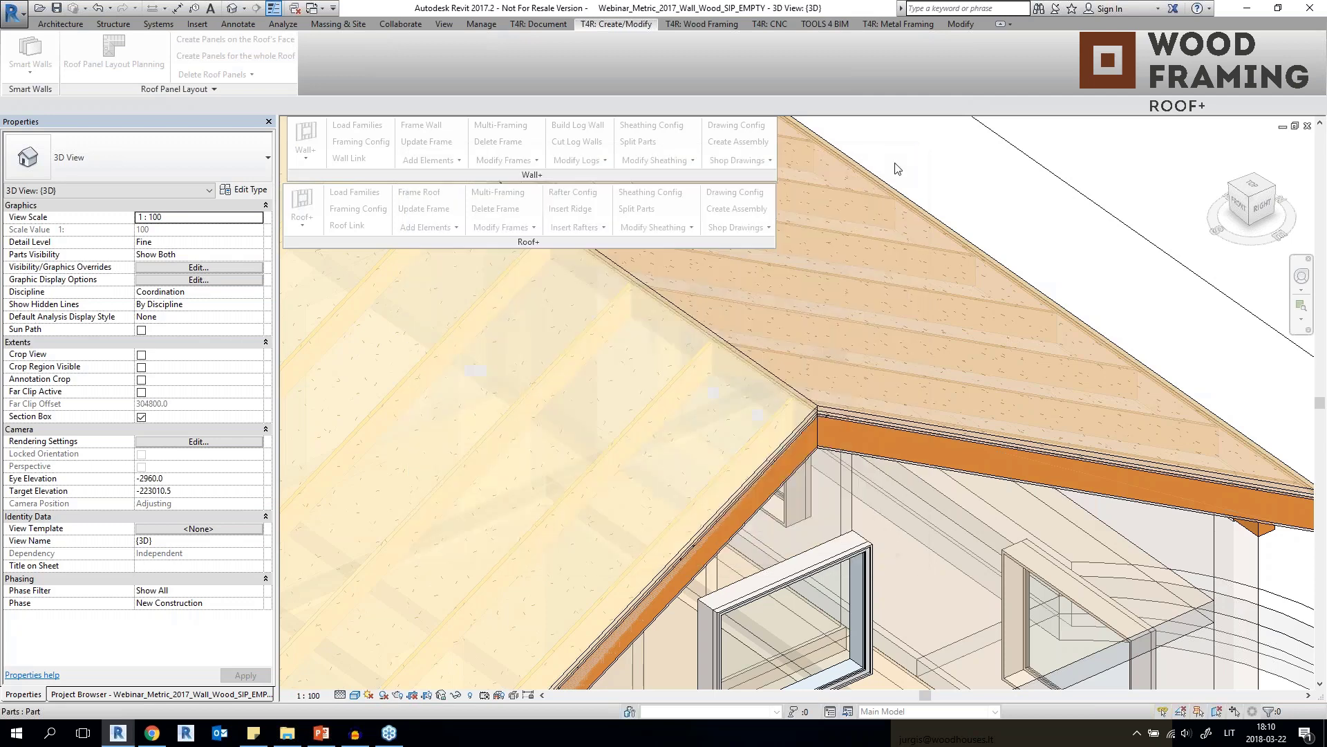
Insert a 140x300 sloped ridge joist along the main roof's ridge, choosing its ridge configuration.
{"action": "left_click", "coordinate": [589, 227]}
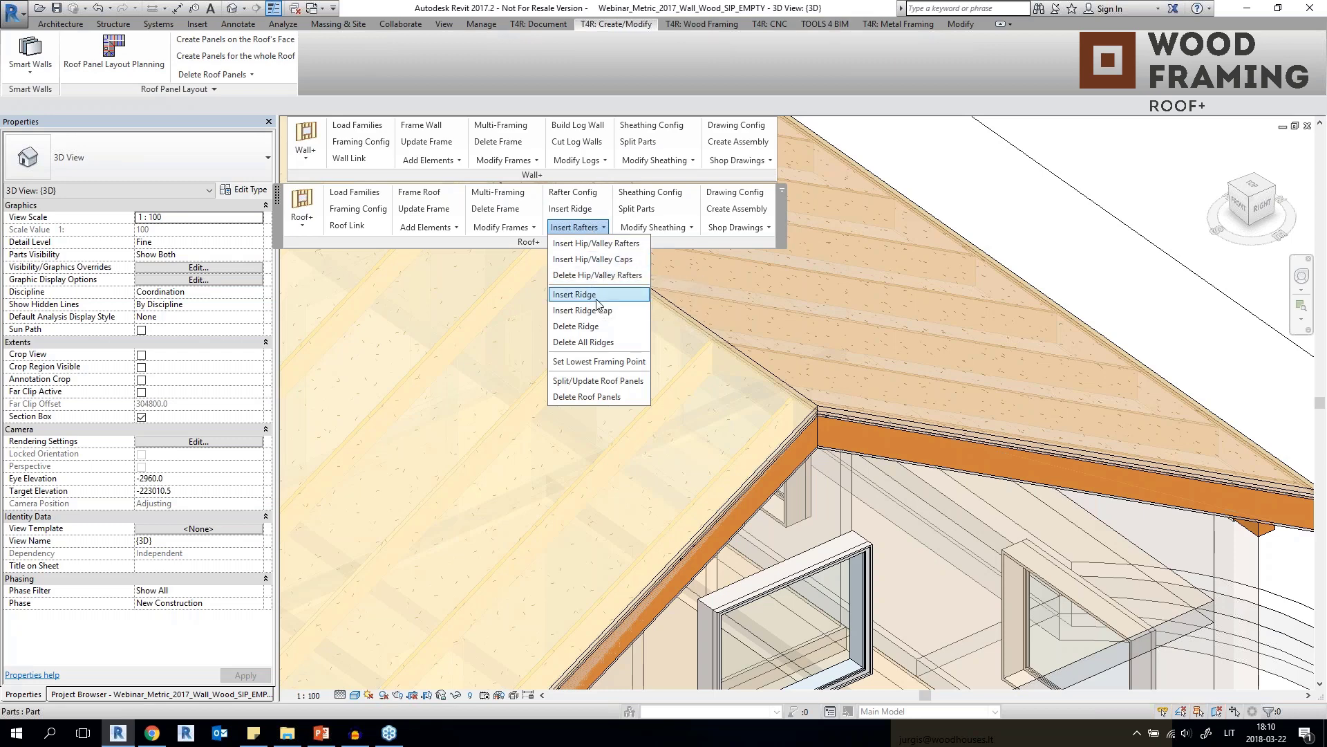
{"action": "left_click", "coordinate": [584, 295]}
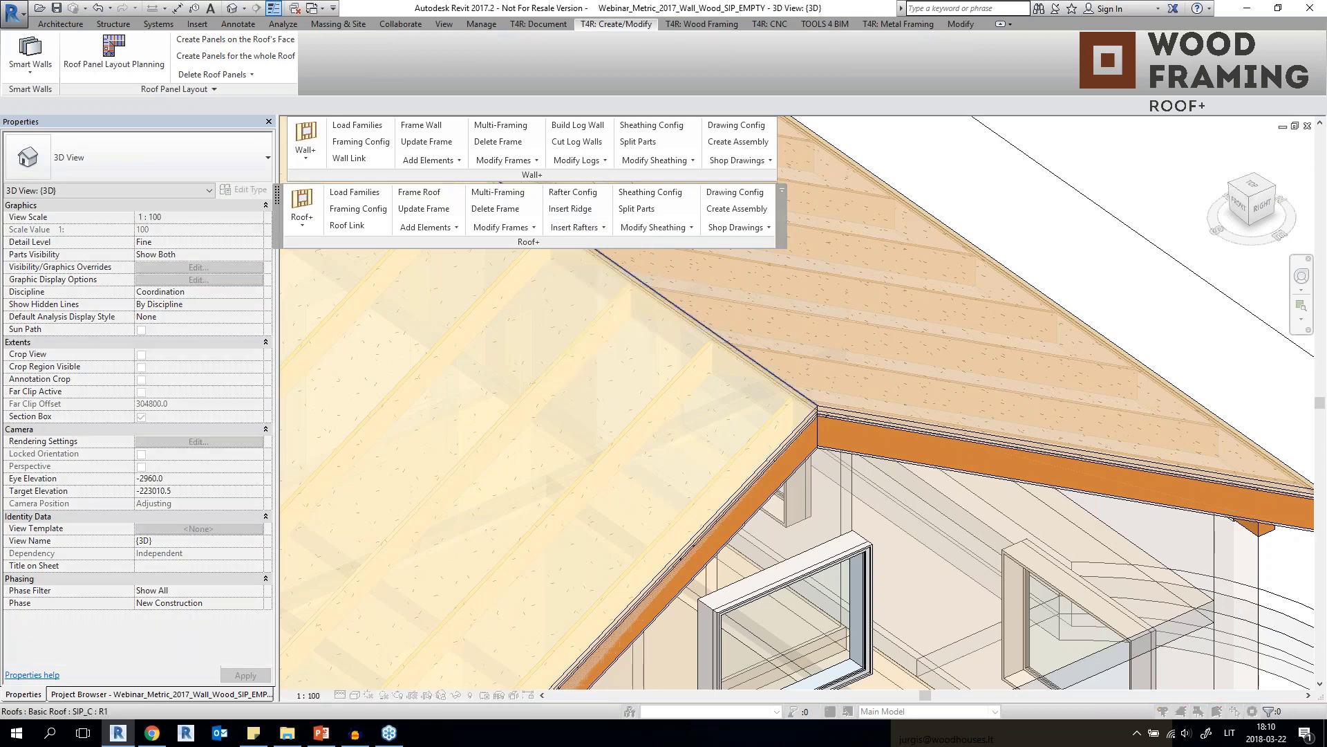
{"action": "left_click", "coordinate": [869, 477]}
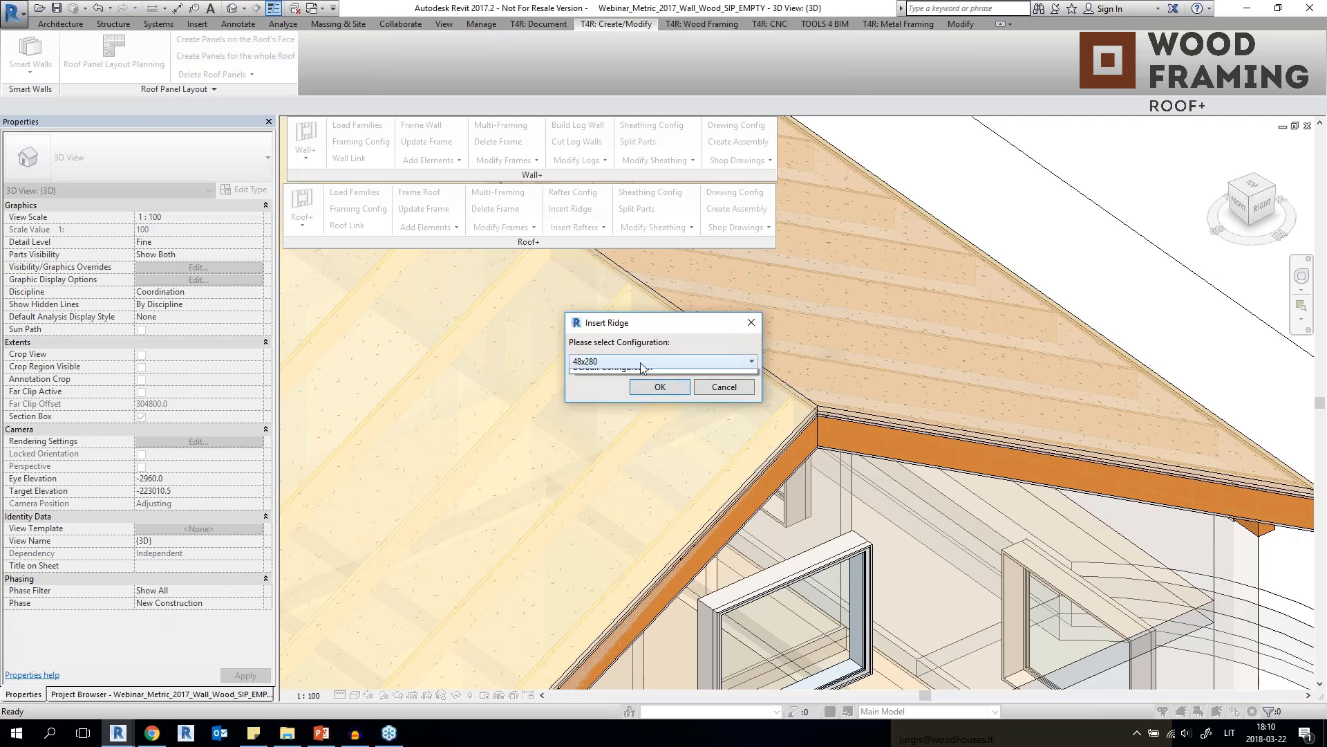
{"action": "left_click", "coordinate": [608, 380]}
{"action": "left_click", "coordinate": [657, 387]}
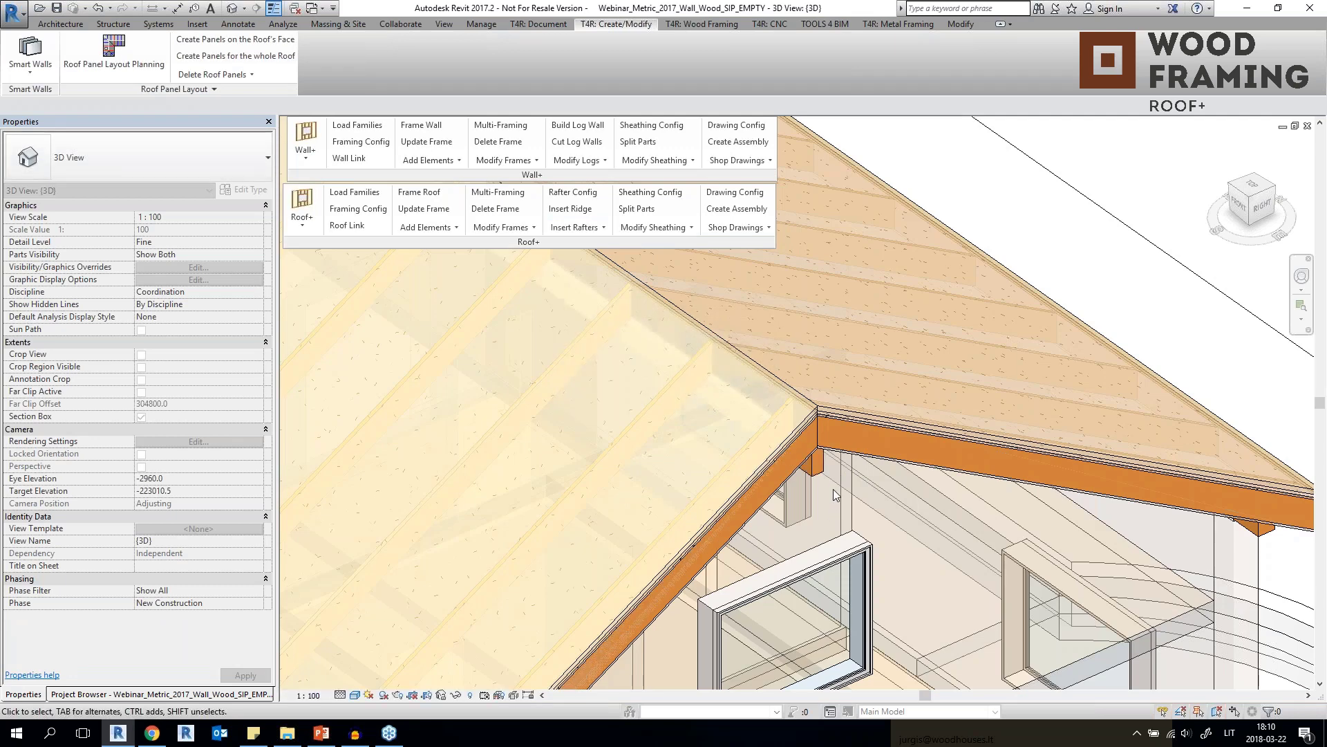
Inspect the 140x300 sloped ridge joist under the main roof's ridge and move on to the gable above the balcony.
{"action": "scroll", "coordinate": [819, 473], "scroll_direction": "up", "scroll_amount": 1}
{"action": "left_click", "coordinate": [819, 470]}
{"action": "middle_click_drag", "start_coordinate": [847, 470], "coordinate": [1255, 442], "text": "shift"}
{"action": "scroll", "coordinate": [795, 443], "scroll_direction": "down", "scroll_amount": 4}
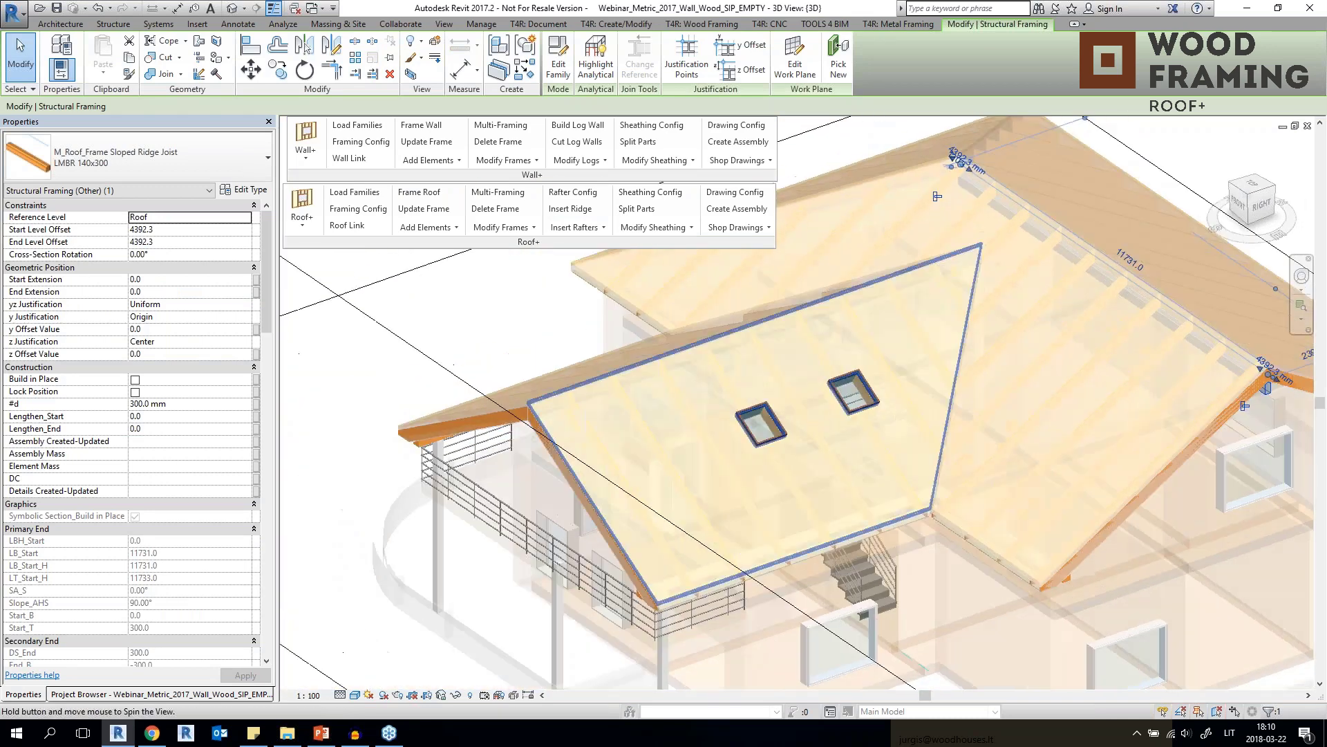
{"action": "middle_click_drag", "start_coordinate": [560, 413], "coordinate": [595, 411], "text": "shift"}
{"action": "scroll", "coordinate": [595, 411], "scroll_direction": "up", "scroll_amount": 3}
{"action": "key", "text": "Escape"}
Insert a 140x300 sloped ridge joist along the ridge of the lower roof wing with the skylights.
{"action": "left_click", "coordinate": [584, 227]}
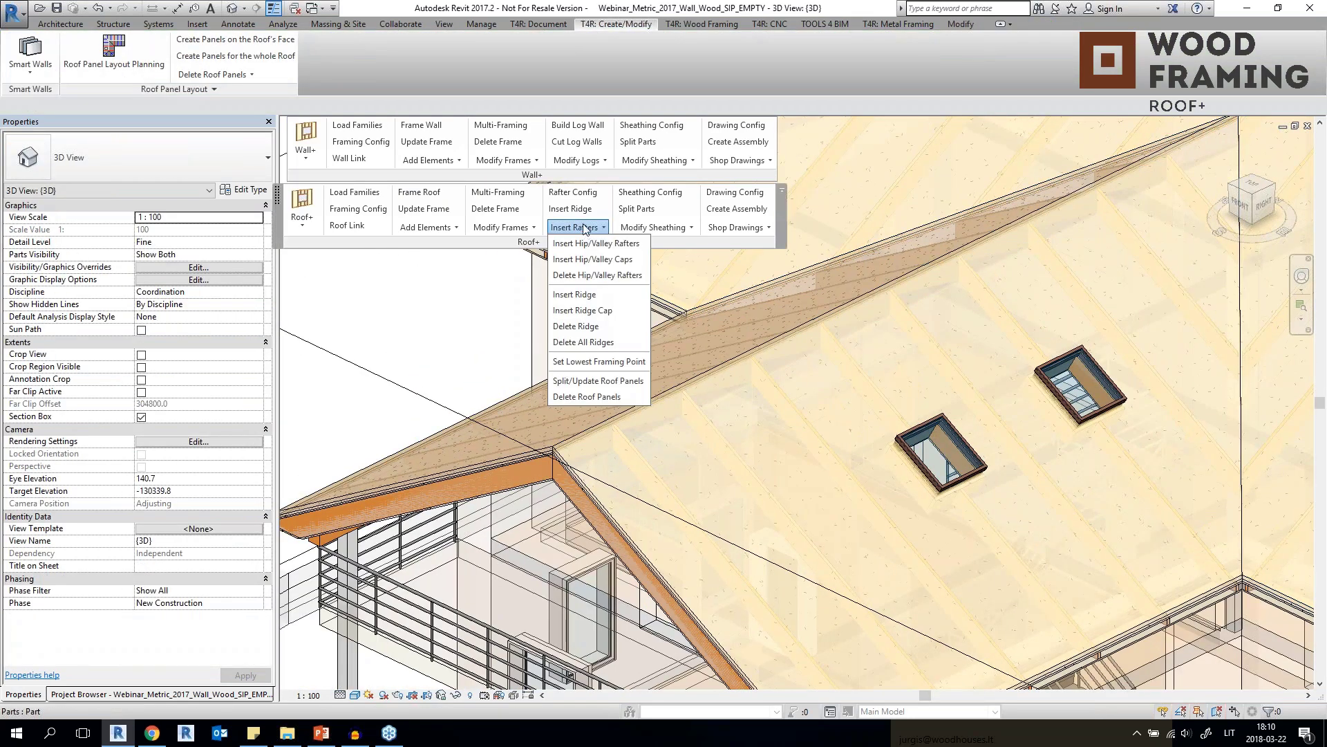
{"action": "left_click", "coordinate": [585, 295]}
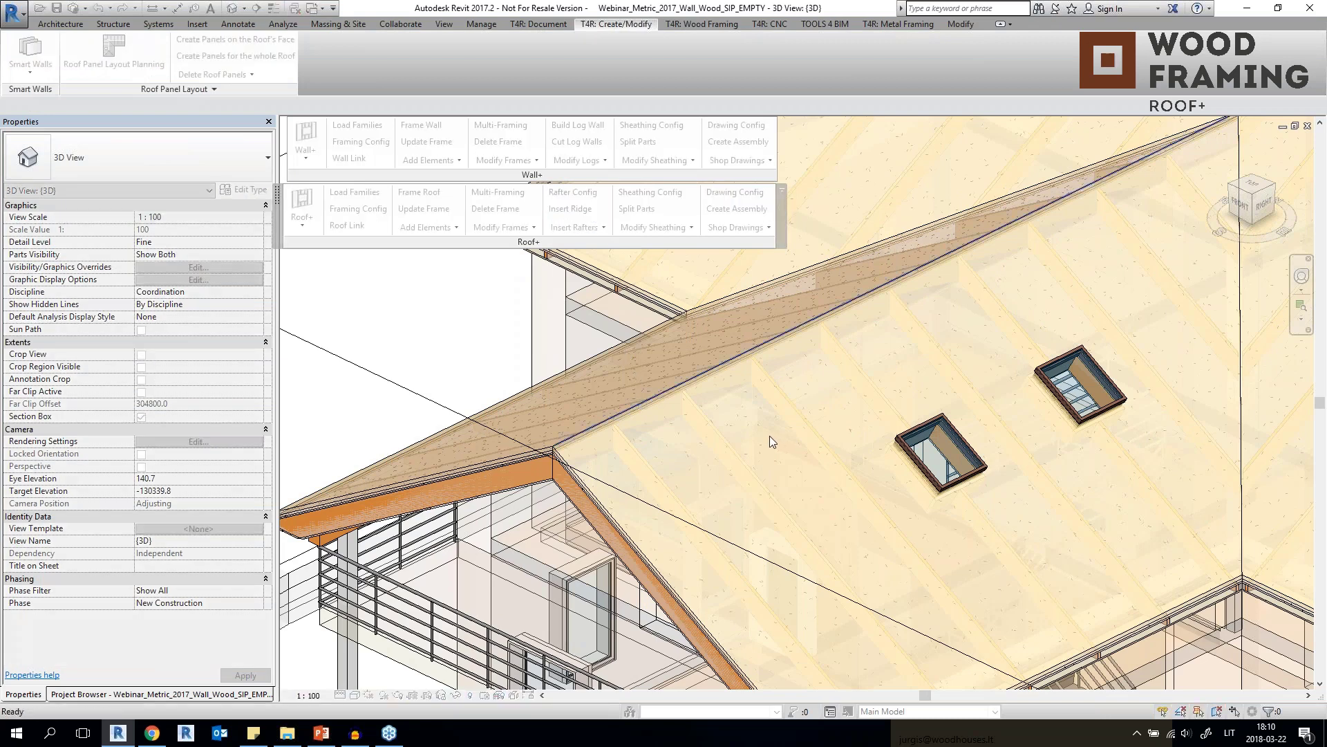
{"action": "left_click", "coordinate": [770, 436]}
{"action": "left_click", "coordinate": [655, 363]}
{"action": "left_click", "coordinate": [615, 385]}
{"action": "left_click", "coordinate": [661, 392]}
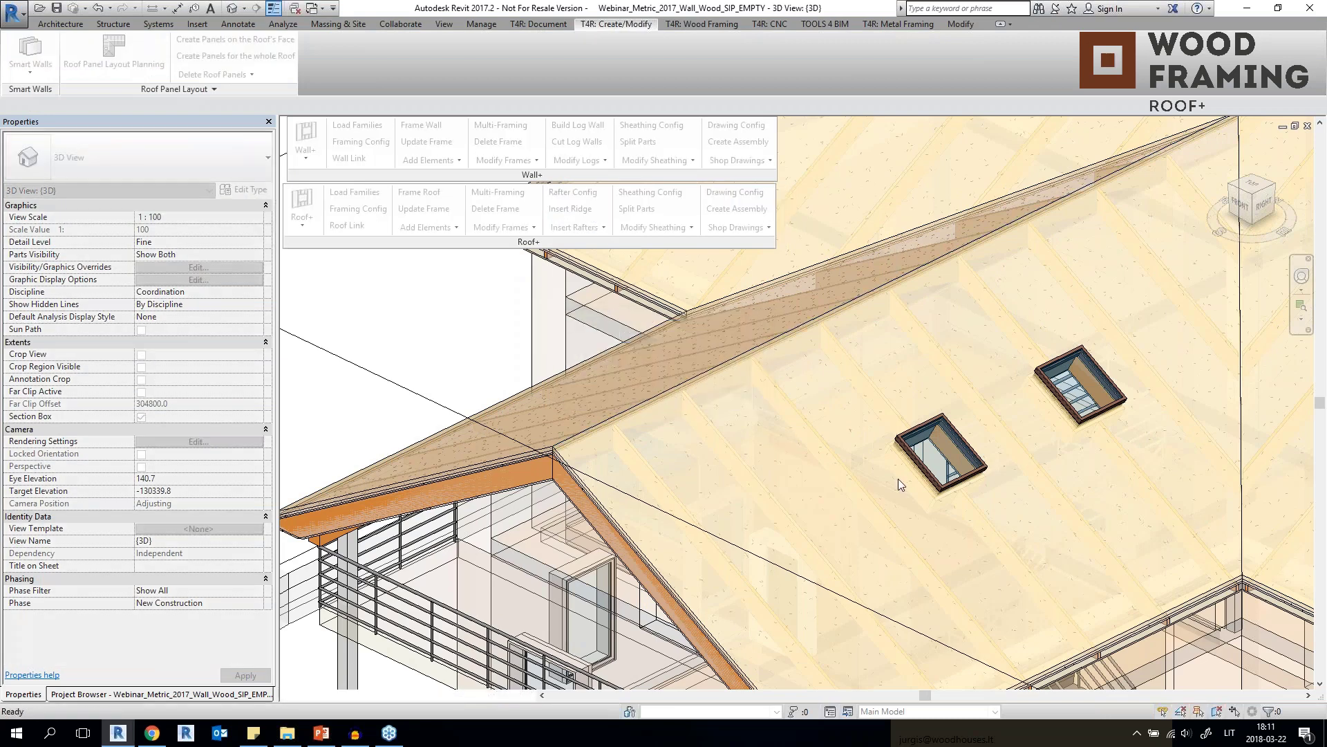
Inspect the sloped ridge joist of the lower roof wing from the gable end and from above, and clear the selection.
{"action": "left_click", "coordinate": [555, 498]}
{"action": "middle_click_drag", "start_coordinate": [557, 502], "coordinate": [636, 492], "text": "shift"}
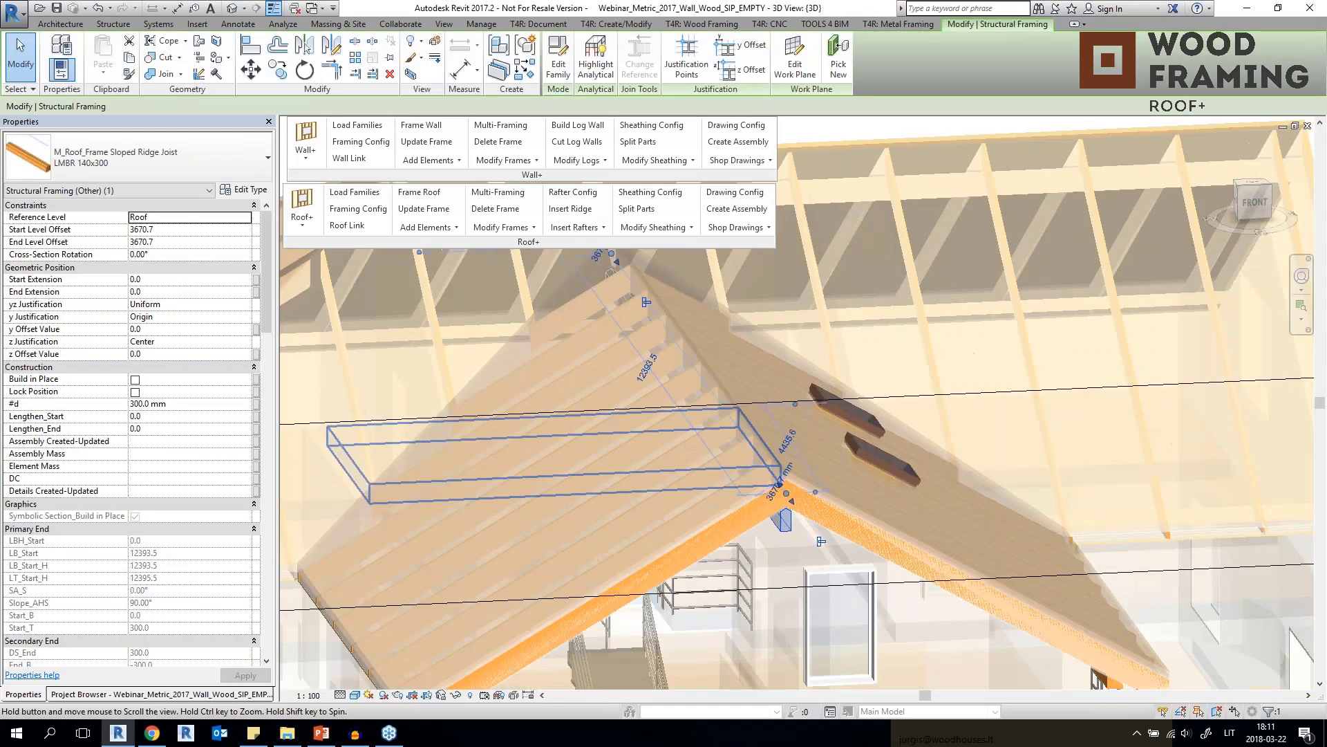
{"action": "scroll", "coordinate": [806, 549], "scroll_direction": "up", "scroll_amount": 3}
{"action": "scroll", "coordinate": [806, 549], "scroll_direction": "down", "scroll_amount": 7}
{"action": "middle_click_drag", "start_coordinate": [806, 549], "coordinate": [616, 615], "text": "shift"}
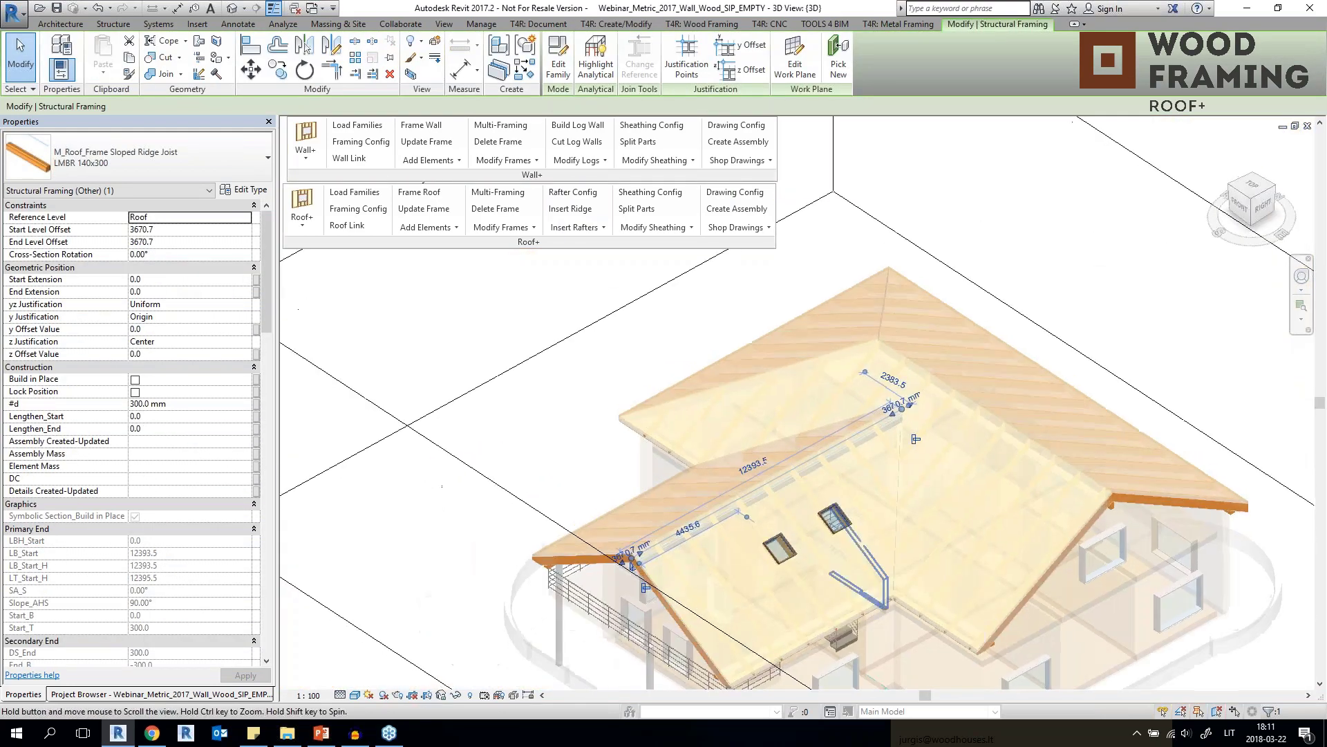
{"action": "middle_click_drag", "start_coordinate": [851, 442], "coordinate": [579, 410]}
{"action": "key", "text": "Escape"}
Insert double 48x300 valley rafters along the valley between the main roof and the lower wing, choosing their configuration.
{"action": "left_click", "coordinate": [576, 229]}
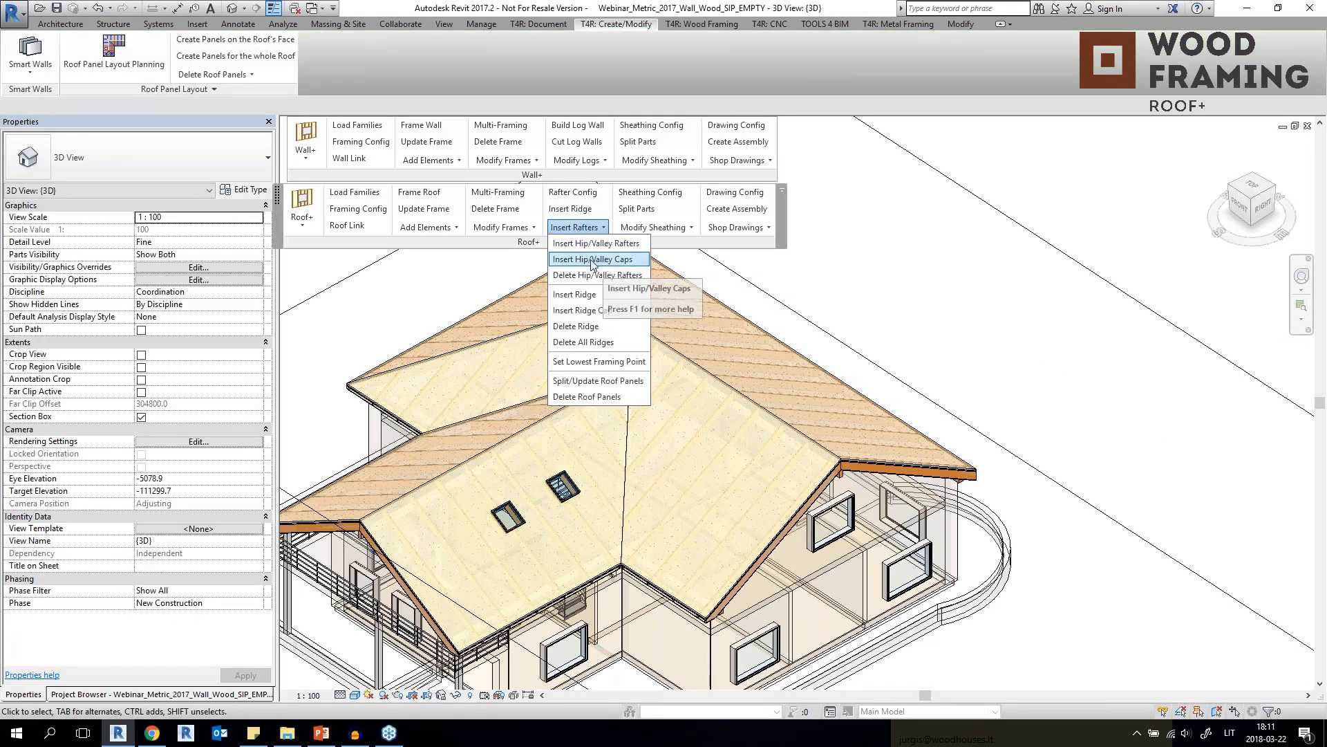
{"action": "left_click", "coordinate": [592, 259]}
{"action": "left_click", "coordinate": [591, 228]}
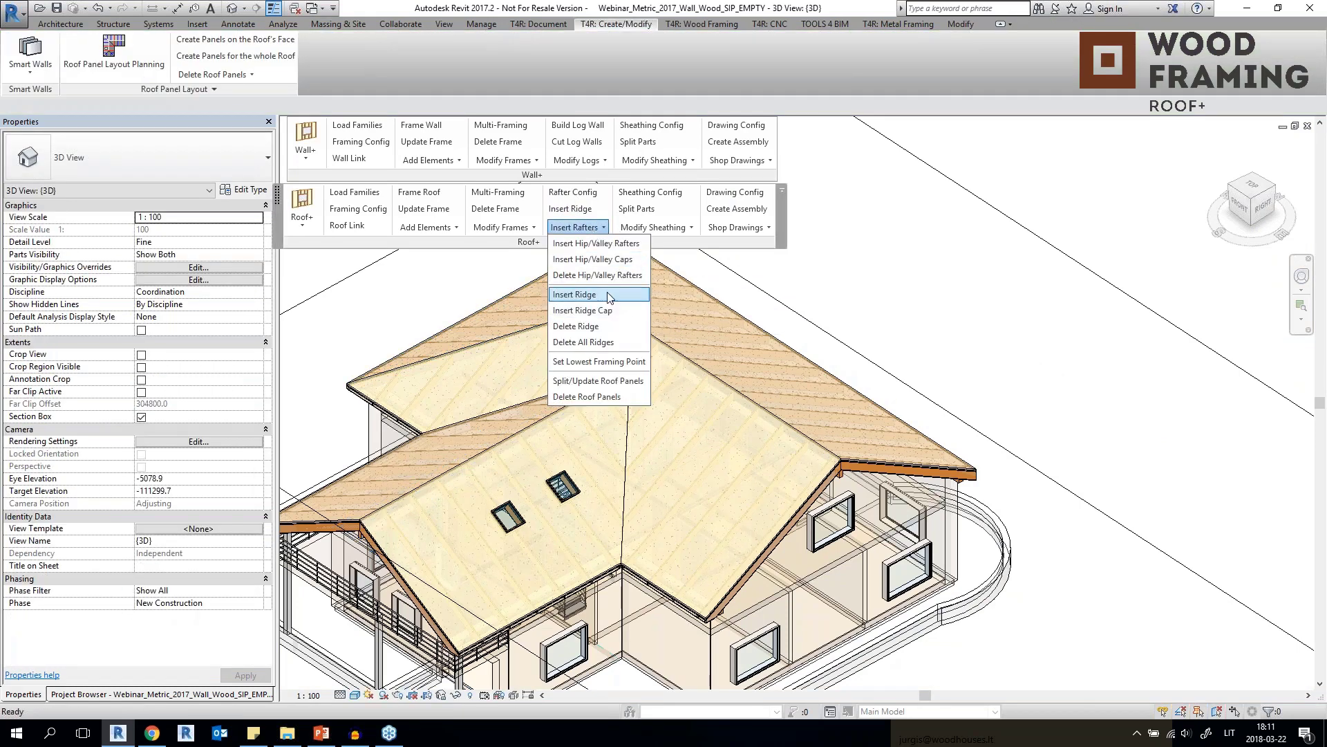
{"action": "left_click", "coordinate": [602, 259]}
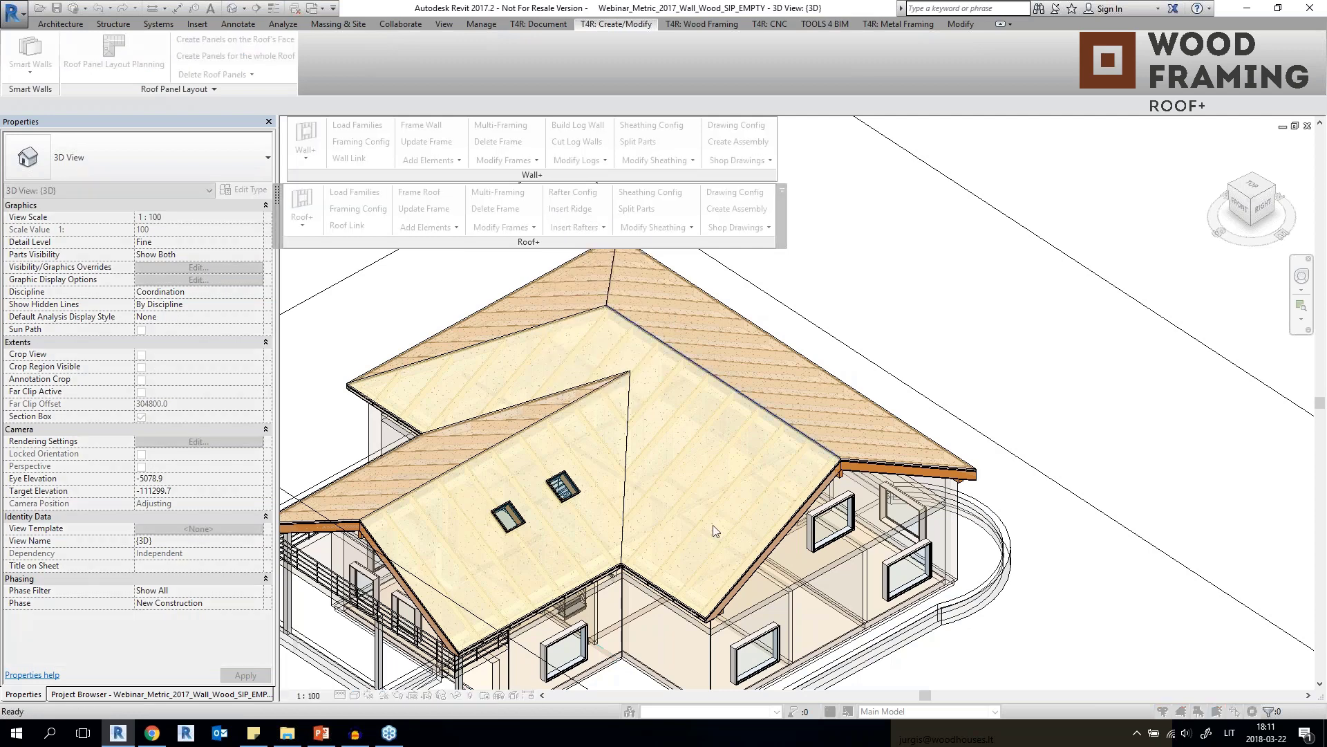
{"action": "left_click", "coordinate": [628, 359]}
{"action": "left_click", "coordinate": [607, 388]}
{"action": "left_click", "coordinate": [660, 386]}
Inspect the valley between the two roof wings, selecting a 48x300 valley rafter at the inner eave corner and viewing its full run.
{"action": "scroll", "coordinate": [604, 486], "scroll_direction": "up", "scroll_amount": 6}
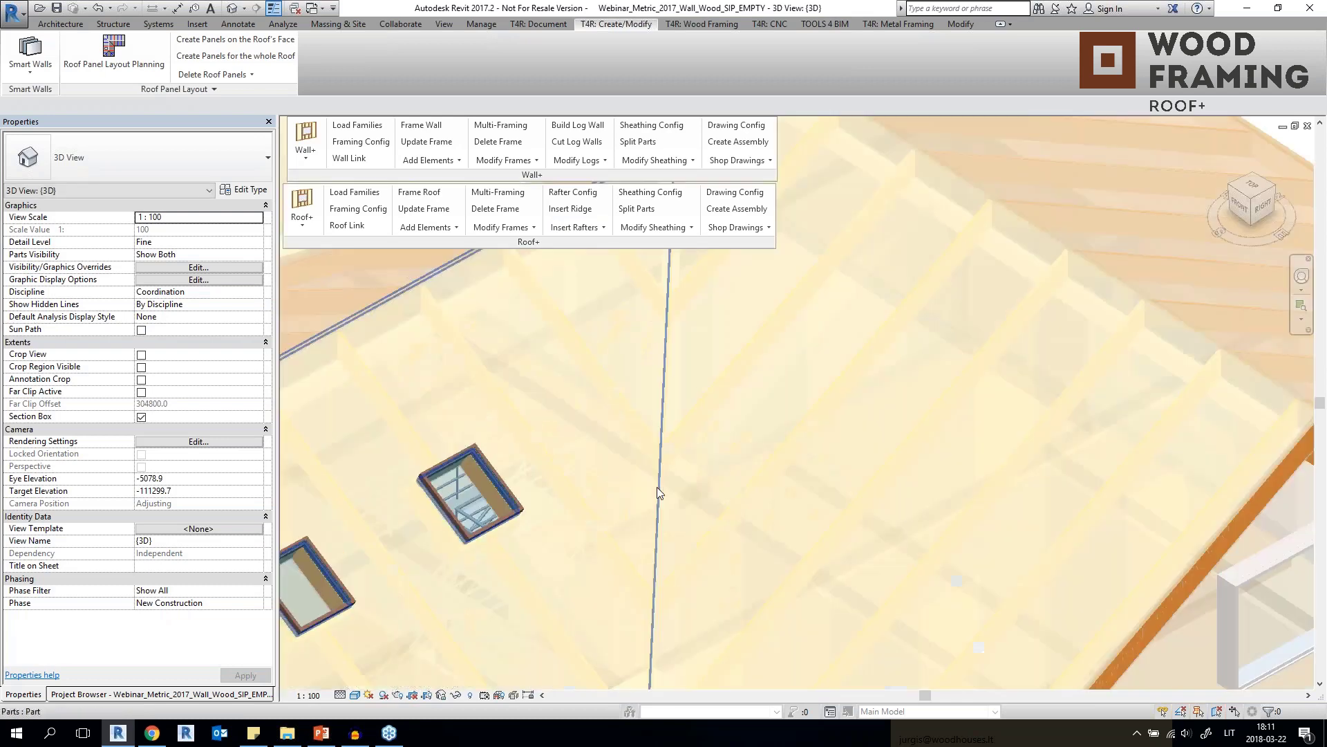
{"action": "scroll", "coordinate": [668, 514], "scroll_direction": "down", "scroll_amount": 5}
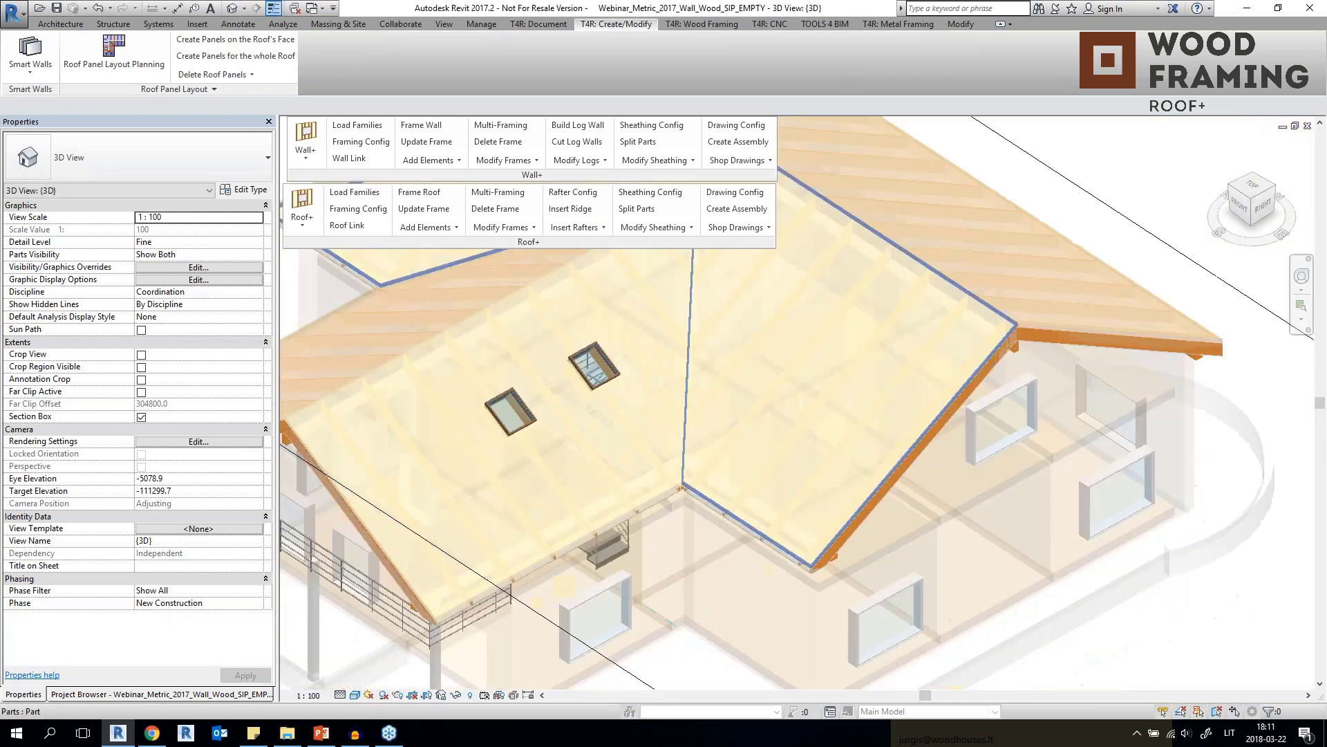
{"action": "scroll", "coordinate": [686, 495], "scroll_direction": "up", "scroll_amount": 8}
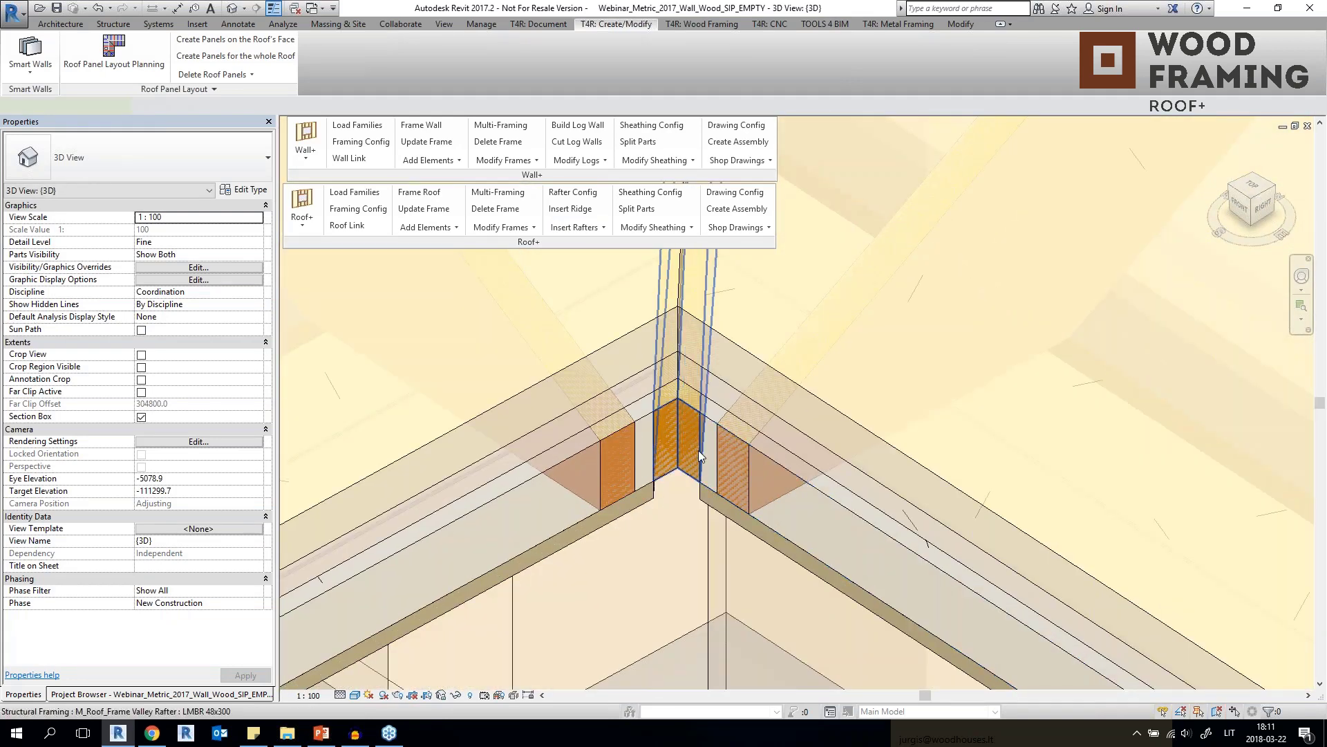
{"action": "left_click", "coordinate": [698, 450]}
{"action": "scroll", "coordinate": [712, 442], "scroll_direction": "down", "scroll_amount": 4}
{"action": "middle_click_drag", "start_coordinate": [715, 441], "coordinate": [622, 532]}
{"action": "scroll", "coordinate": [722, 515], "scroll_direction": "down", "scroll_amount": 4}
{"action": "scroll", "coordinate": [721, 508], "scroll_direction": "down", "scroll_amount": 5}
{"action": "scroll", "coordinate": [726, 537], "scroll_direction": "up", "scroll_amount": 8}
{"action": "left_click", "coordinate": [726, 534]}
{"action": "scroll", "coordinate": [723, 536], "scroll_direction": "down", "scroll_amount": 10}
{"action": "scroll", "coordinate": [762, 545], "scroll_direction": "up", "scroll_amount": 5}
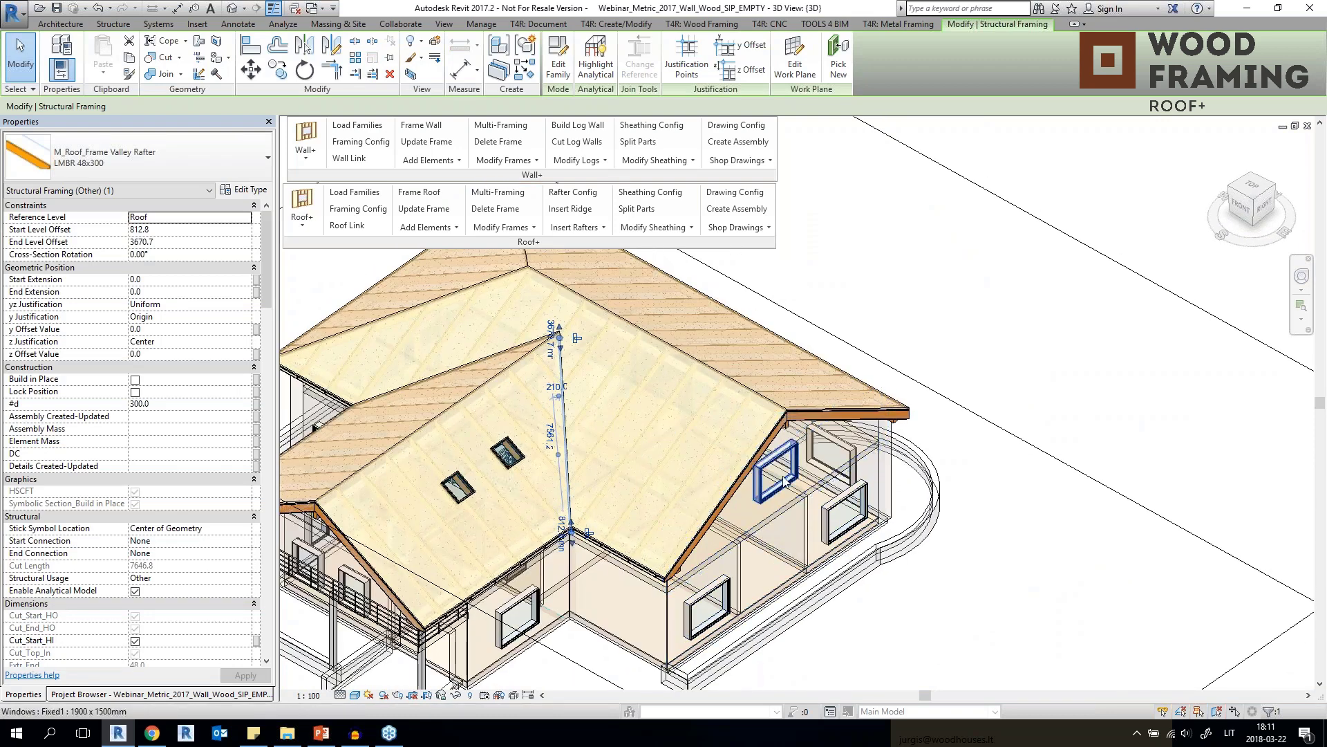
{"action": "scroll", "coordinate": [787, 482], "scroll_direction": "down", "scroll_amount": 1}
{"action": "middle_click_drag", "start_coordinate": [786, 481], "coordinate": [755, 473], "text": "shift"}
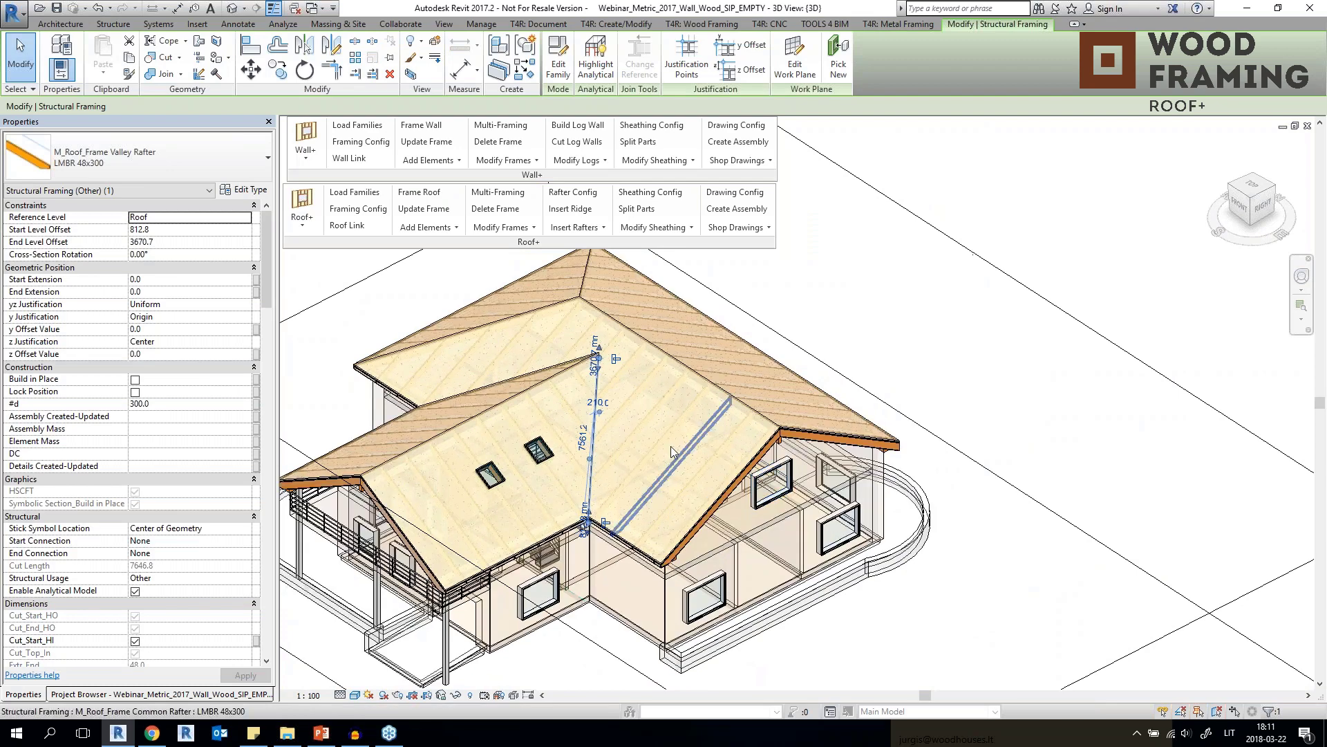
Clear the valley rafter selection and open the Roof+ paneling configuration named Insulation.
{"action": "scroll", "coordinate": [513, 428], "scroll_direction": "up", "scroll_amount": 3}
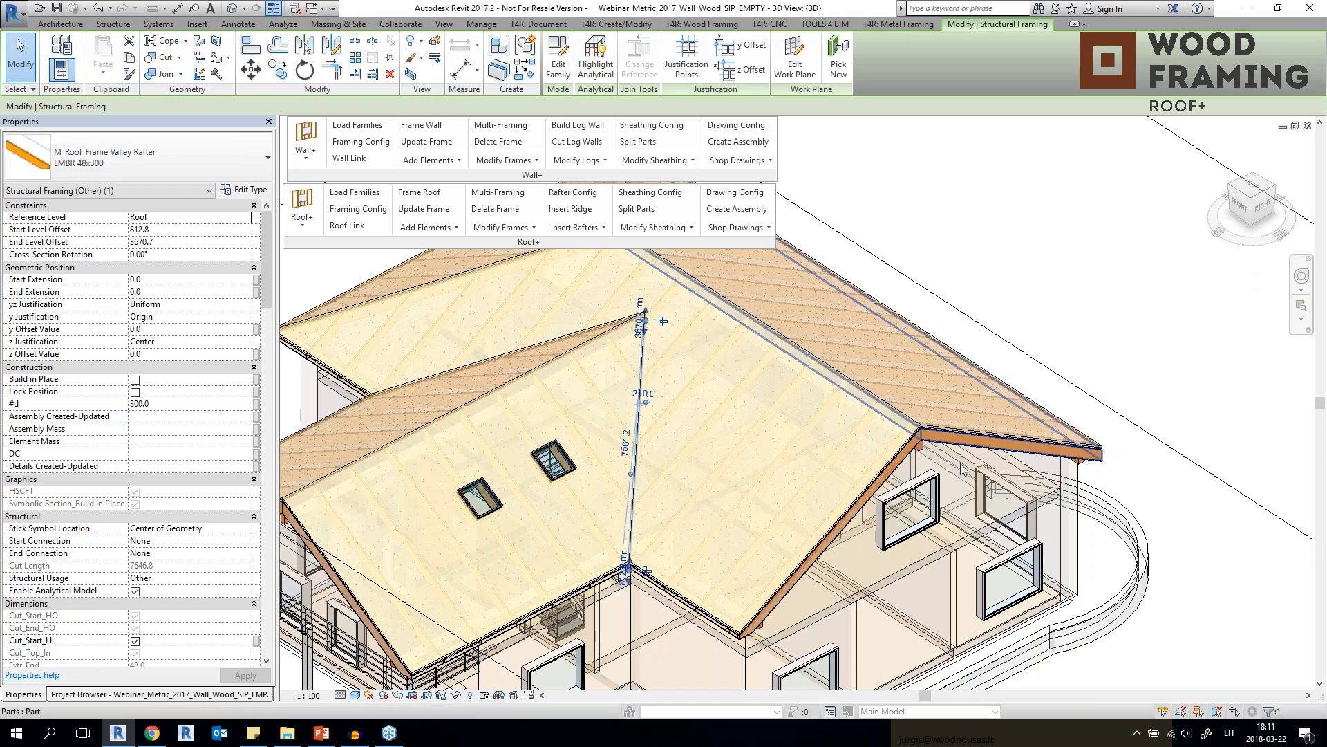
{"action": "key", "text": "Escape"}
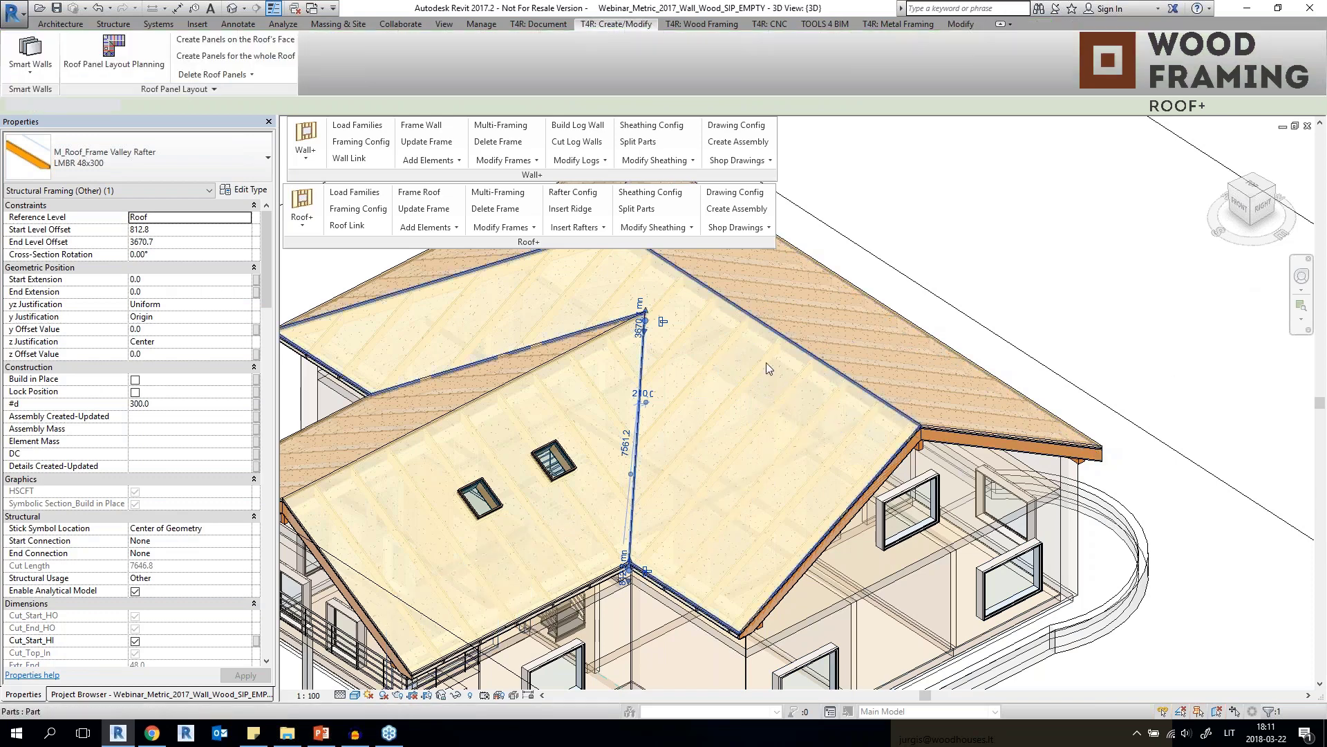
{"action": "scroll", "coordinate": [757, 338], "scroll_direction": "down", "scroll_amount": 5}
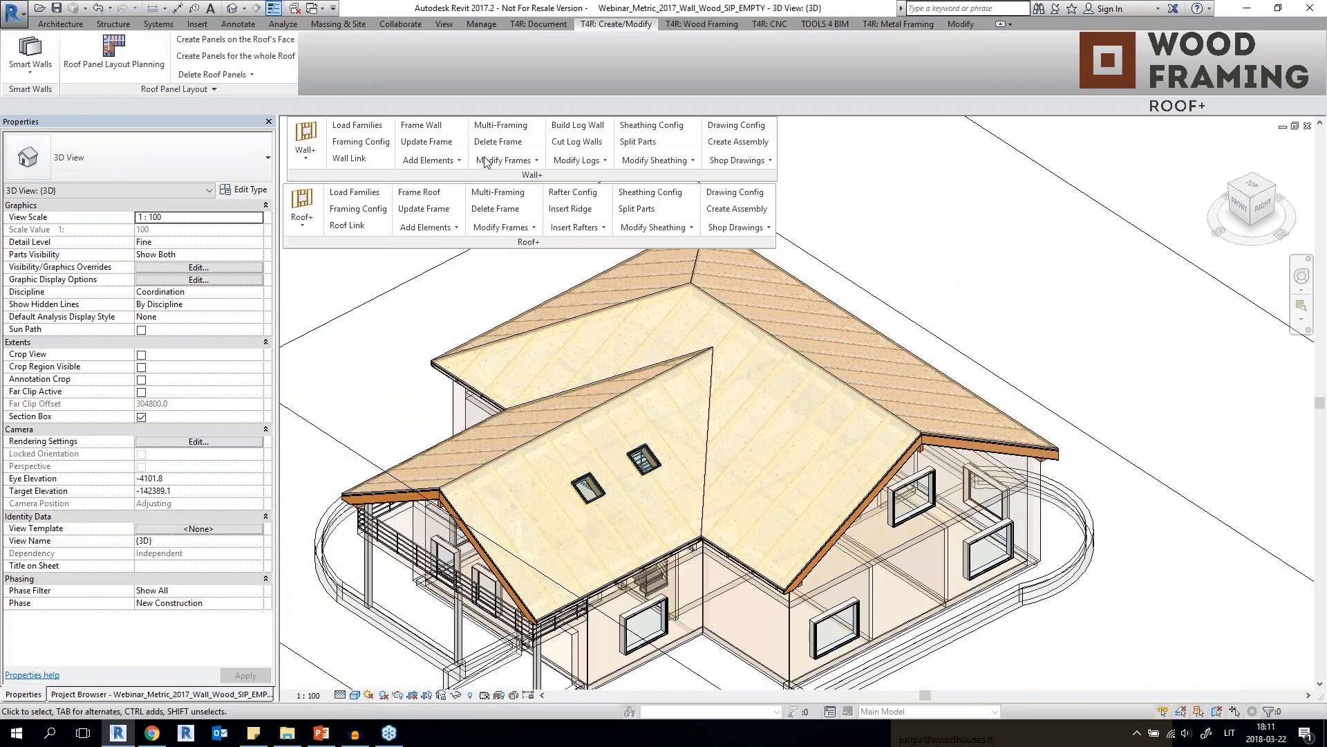
{"action": "left_click", "coordinate": [648, 228]}
{"action": "left_click", "coordinate": [650, 244]}
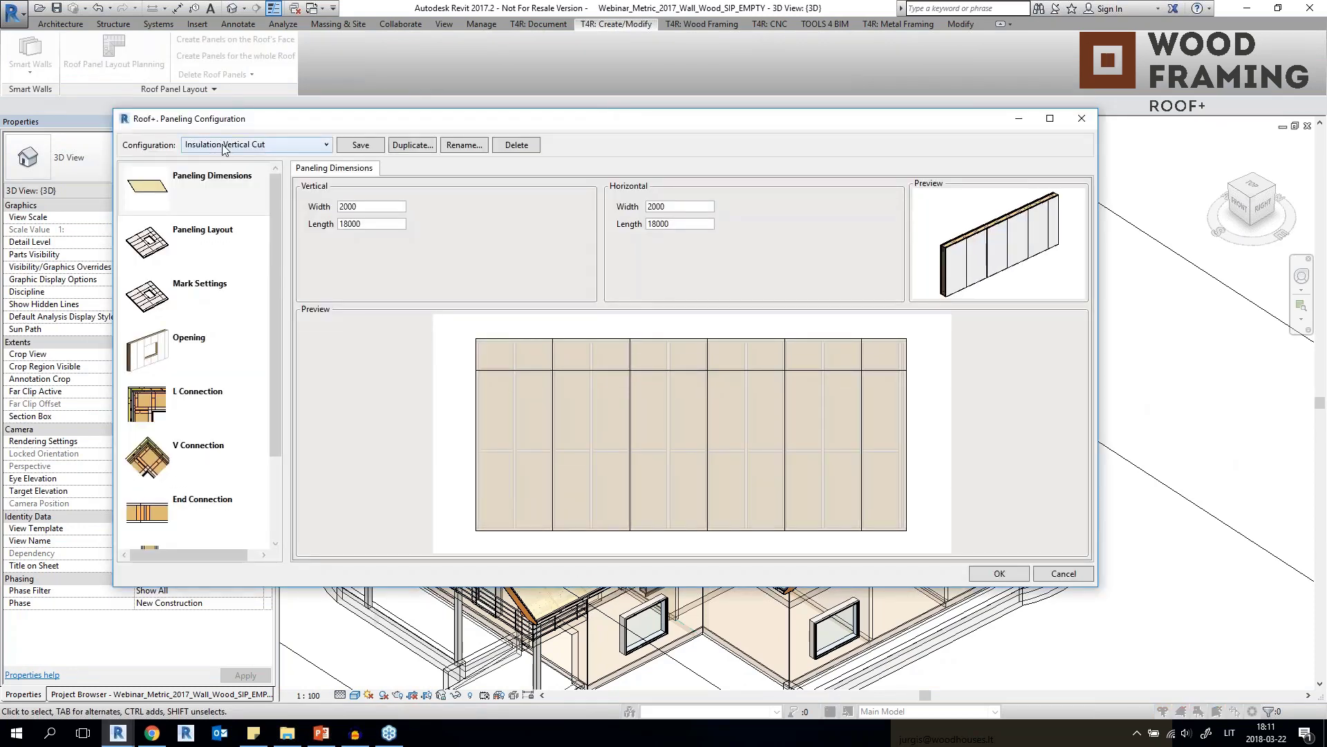
{"action": "left_click", "coordinate": [276, 147]}
{"action": "left_click", "coordinate": [276, 147]}
{"action": "left_click", "coordinate": [274, 142]}
{"action": "left_click", "coordinate": [227, 171]}
Review the Insulation configuration's paneling layout, opening, connection and nailing settings and the available configurations, and close without saving.
{"action": "left_click", "coordinate": [224, 238]}
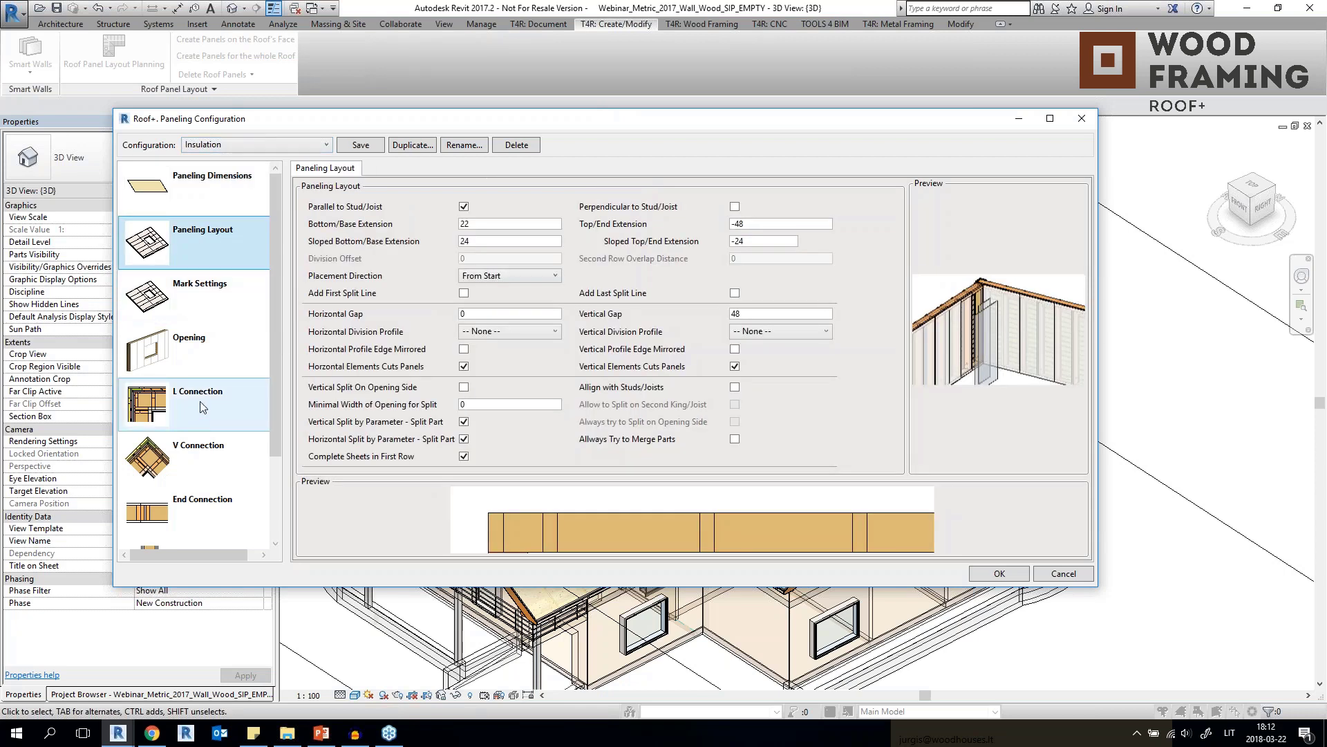
{"action": "left_click", "coordinate": [197, 359]}
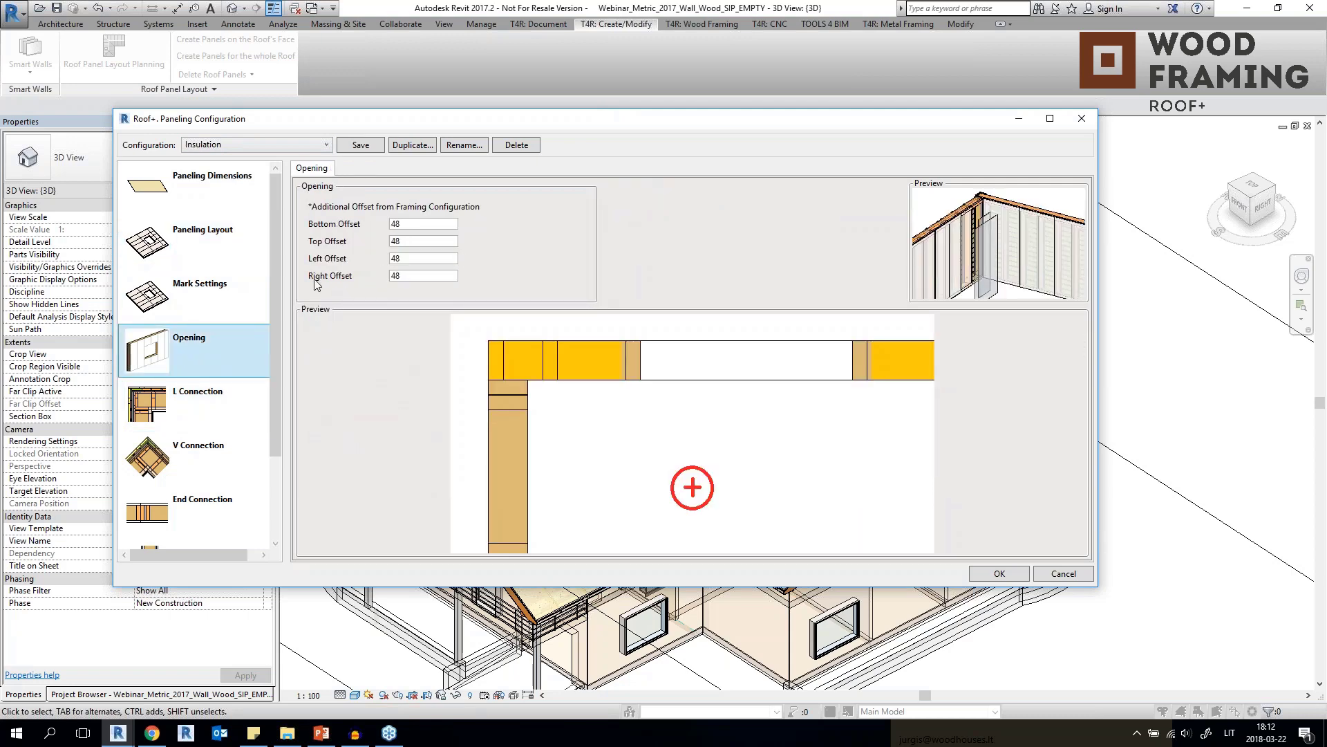
{"action": "left_click", "coordinate": [217, 424]}
{"action": "left_click", "coordinate": [206, 461]}
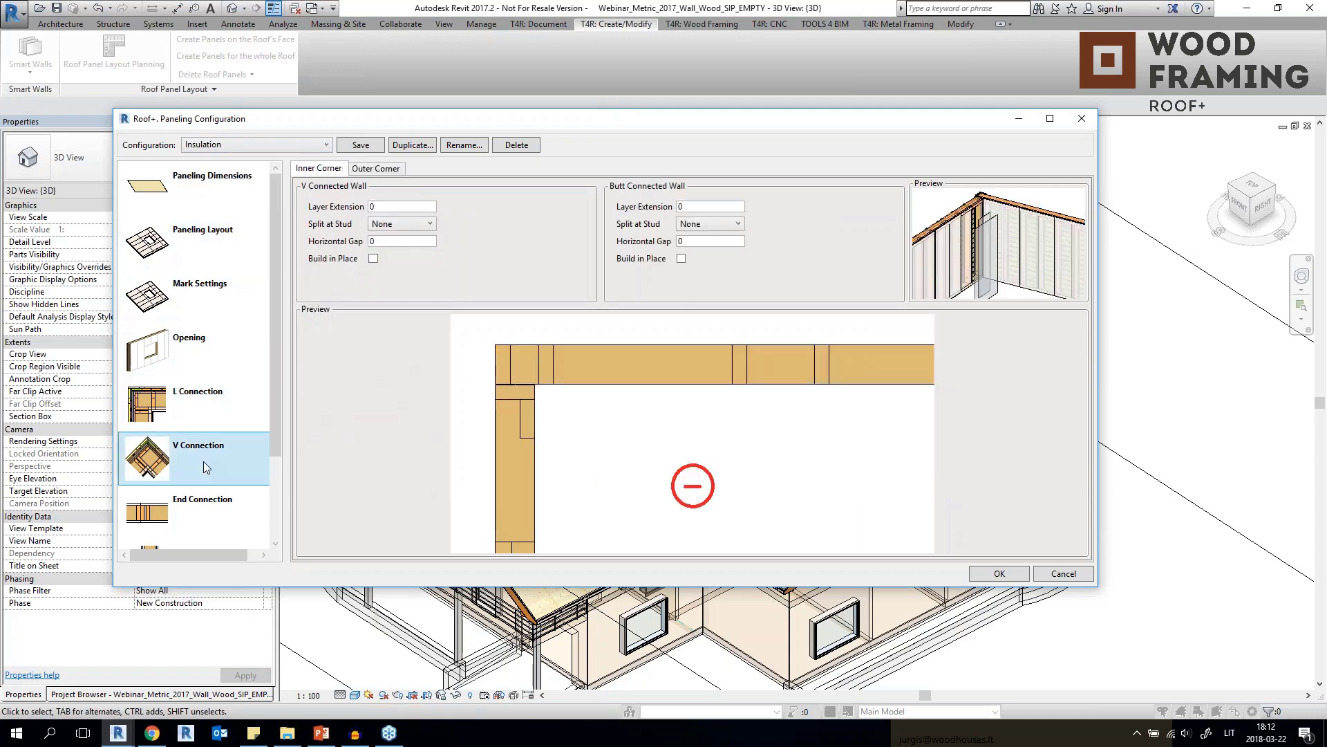
{"action": "left_click", "coordinate": [197, 501]}
{"action": "scroll", "coordinate": [258, 453], "scroll_direction": "down", "scroll_amount": 2}
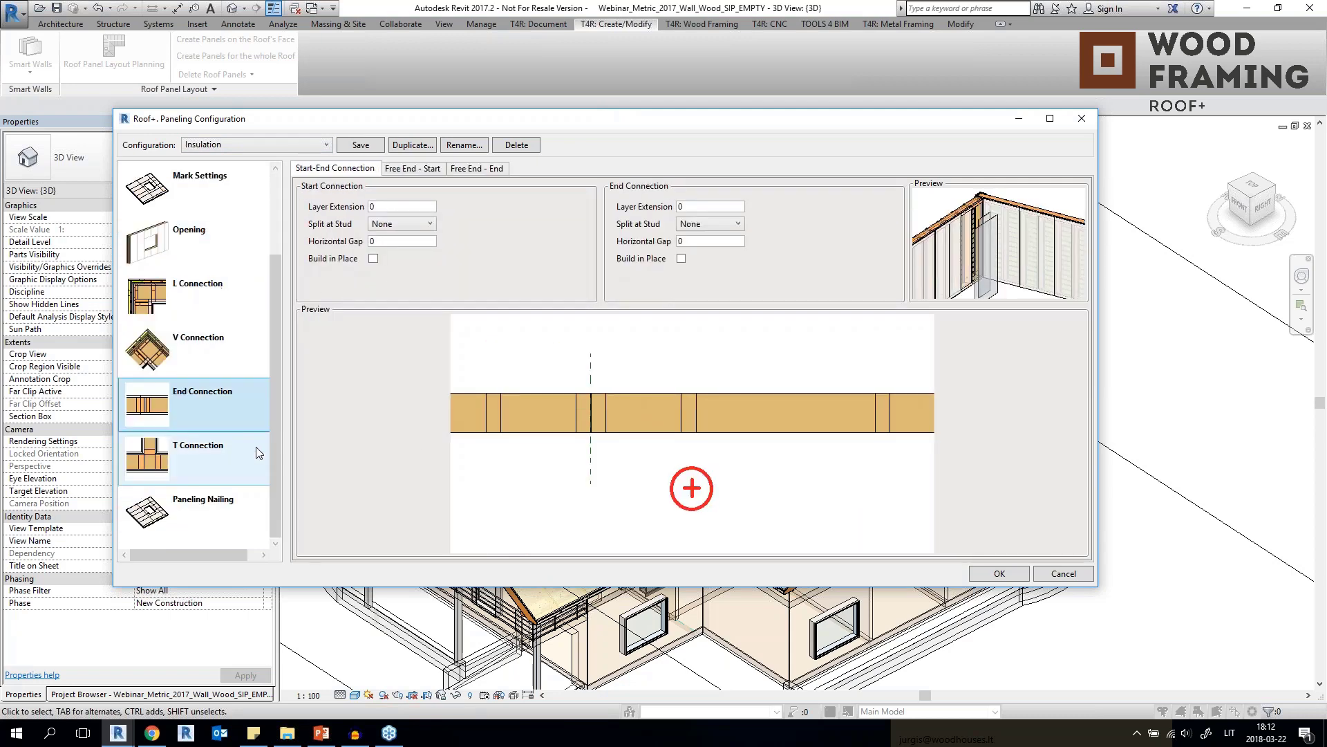
{"action": "left_click", "coordinate": [184, 456]}
{"action": "left_click", "coordinate": [213, 415]}
{"action": "left_click", "coordinate": [201, 346]}
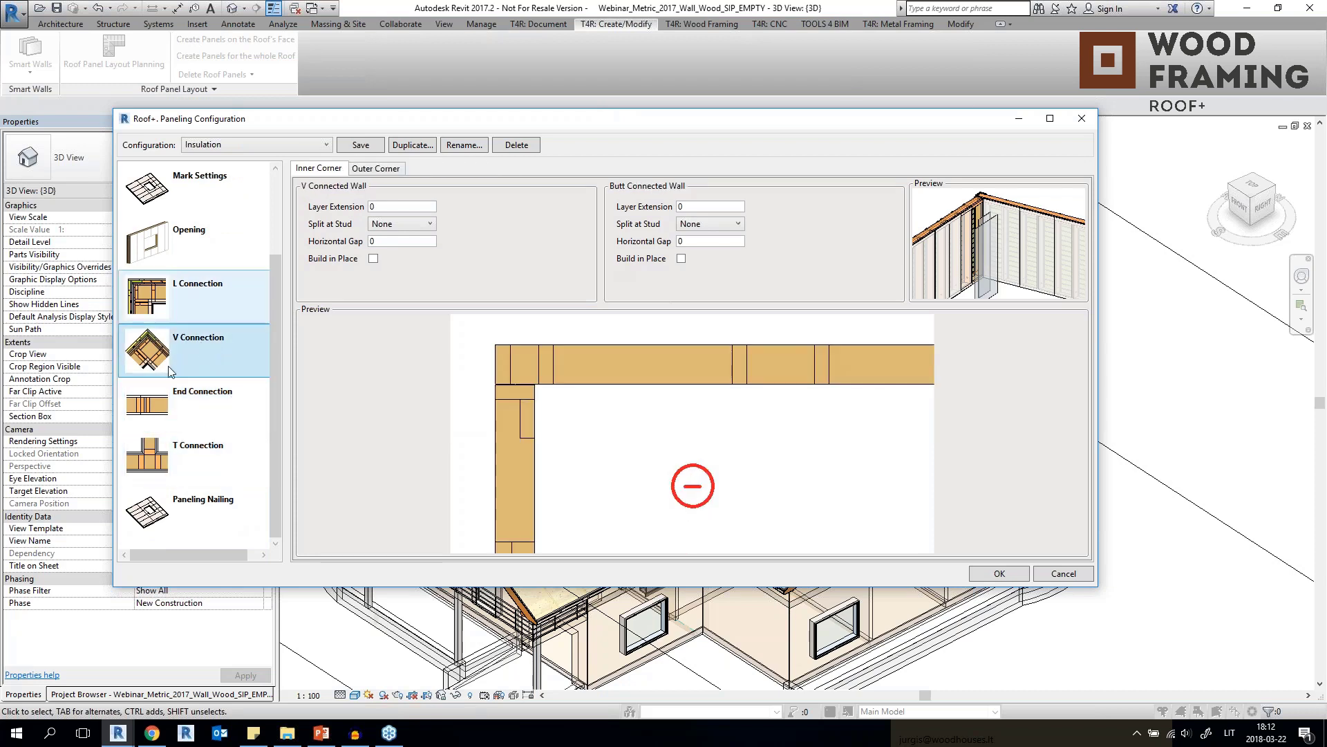
{"action": "left_click", "coordinate": [202, 505]}
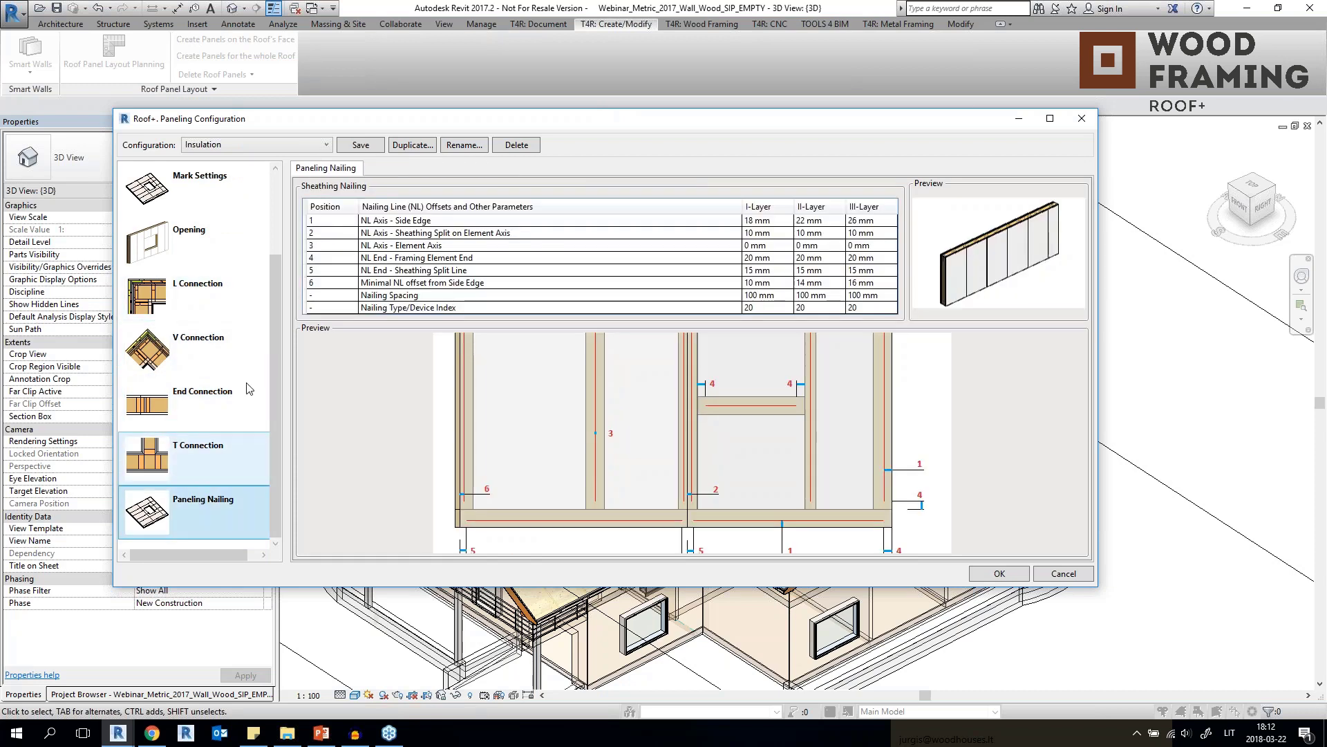
{"action": "left_click", "coordinate": [233, 146]}
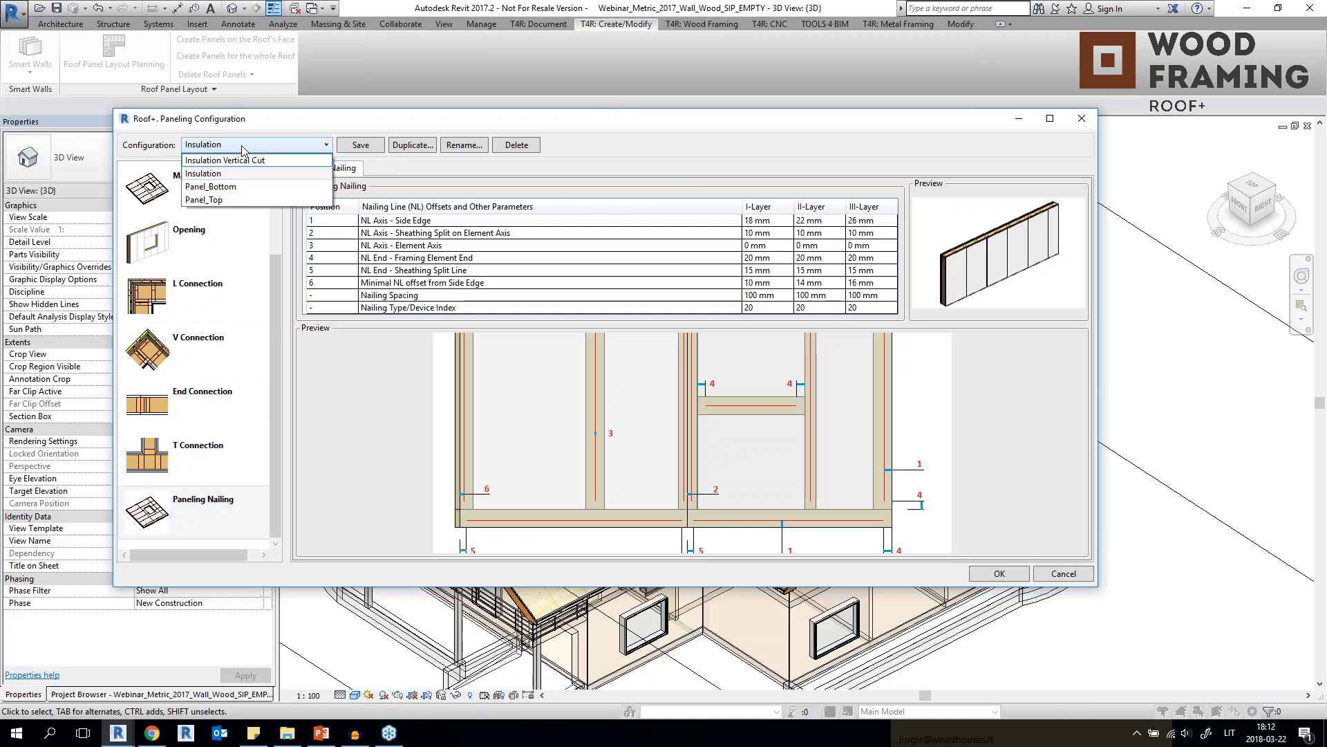
{"action": "left_click", "coordinate": [1083, 121]}
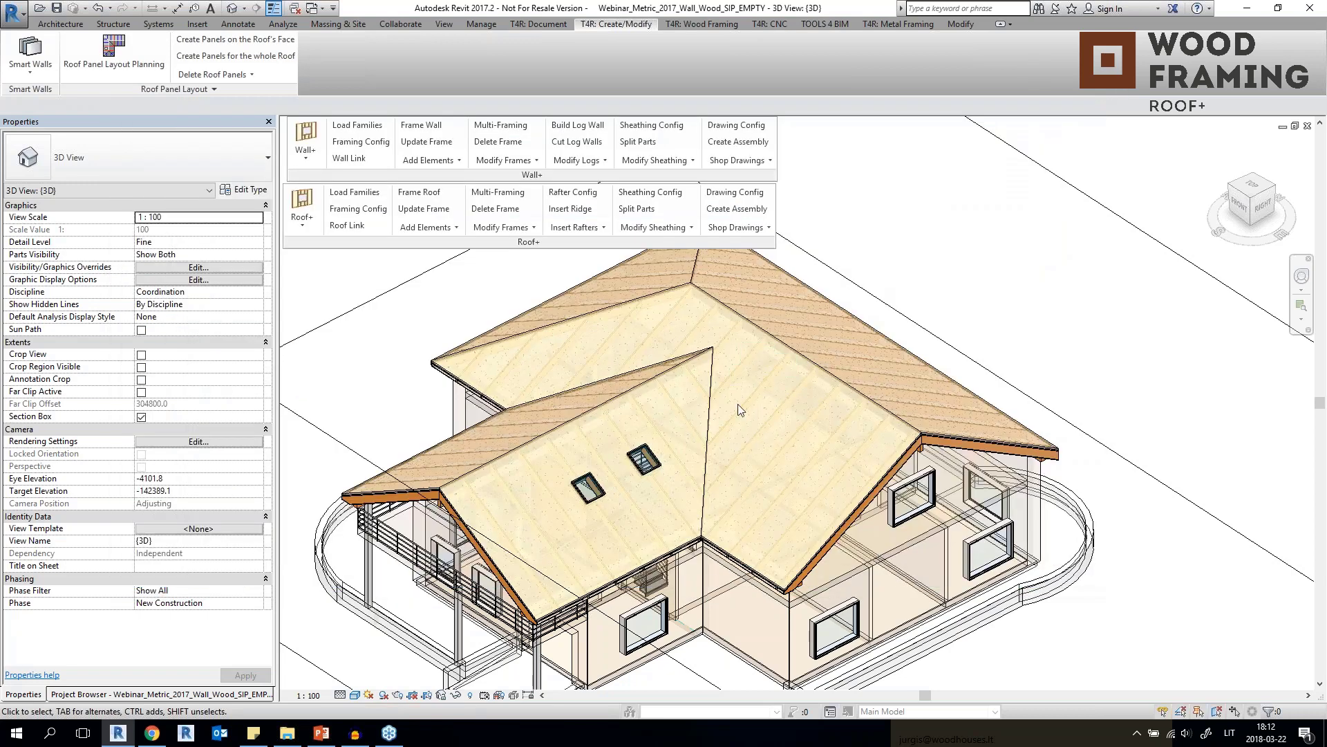
Split the roof's parts with Roof+, using one 48x300 common rafter selected on each of five roof slopes.
{"action": "middle_click_drag", "start_coordinate": [904, 354], "coordinate": [894, 381], "text": "shift"}
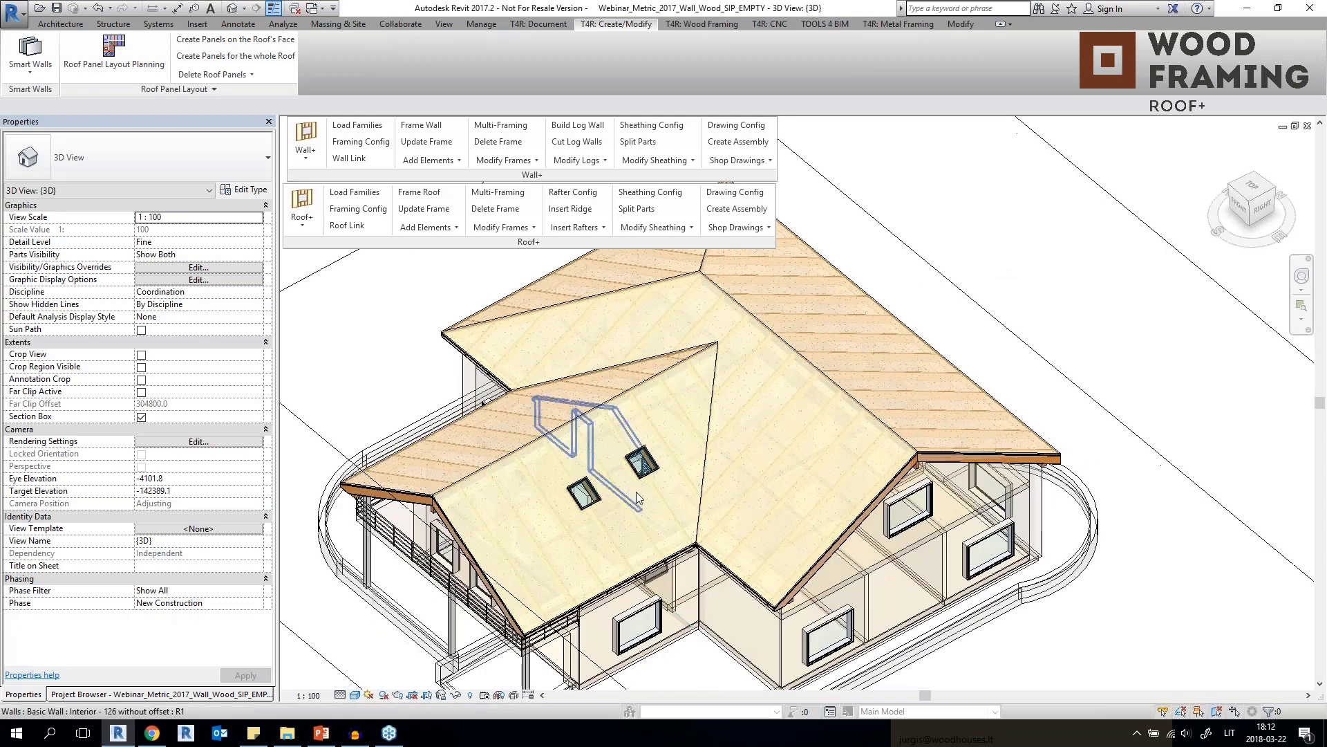
{"action": "left_click", "coordinate": [622, 497]}
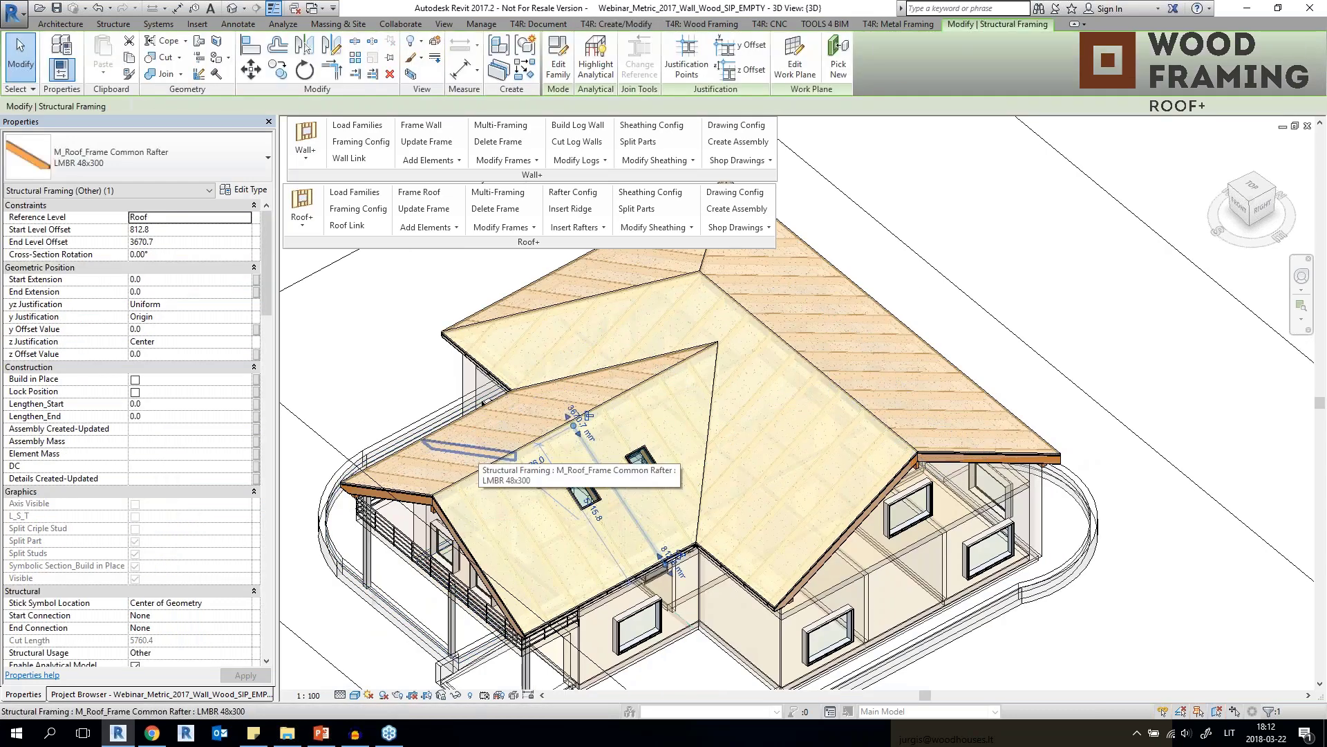
{"action": "left_click", "coordinate": [475, 451], "text": "ctrl"}
{"action": "left_click", "coordinate": [612, 331], "text": "ctrl"}
{"action": "left_click", "coordinate": [639, 269], "text": "ctrl"}
{"action": "left_click", "coordinate": [842, 337], "text": "ctrl"}
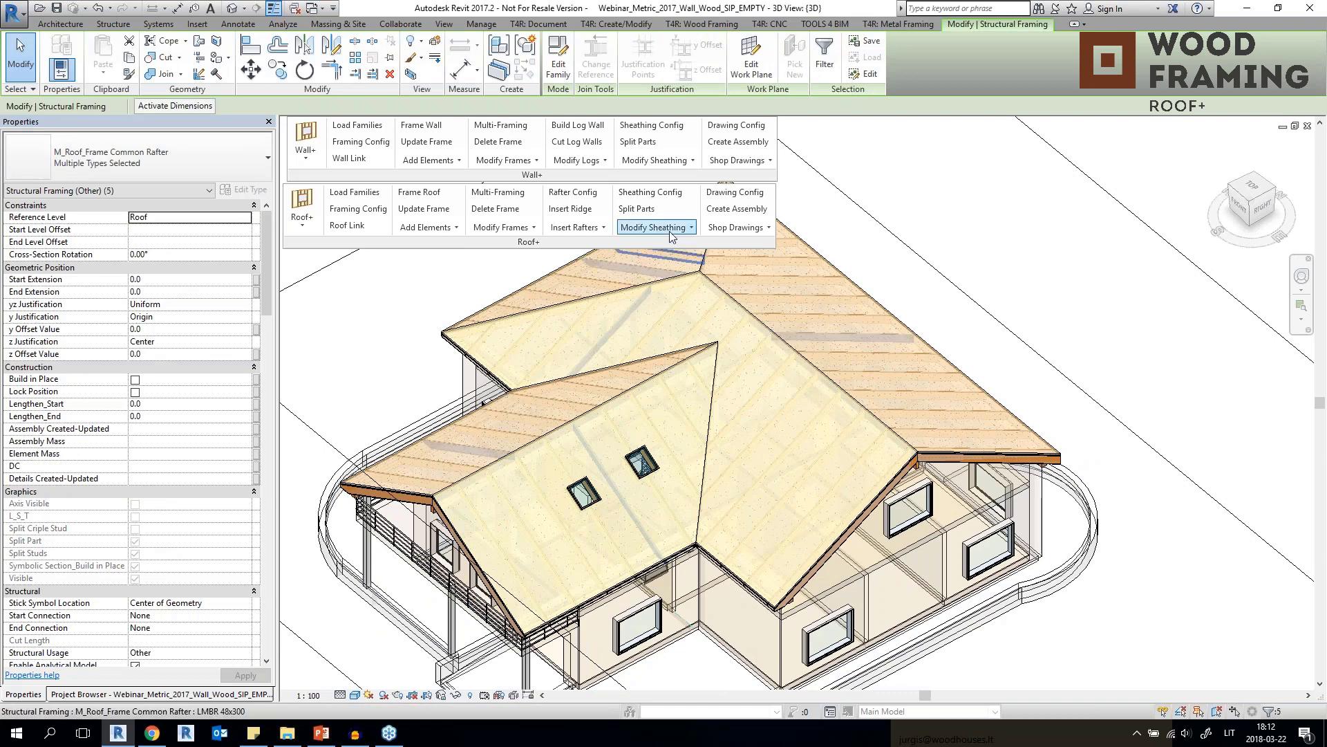
{"action": "left_click", "coordinate": [628, 209]}
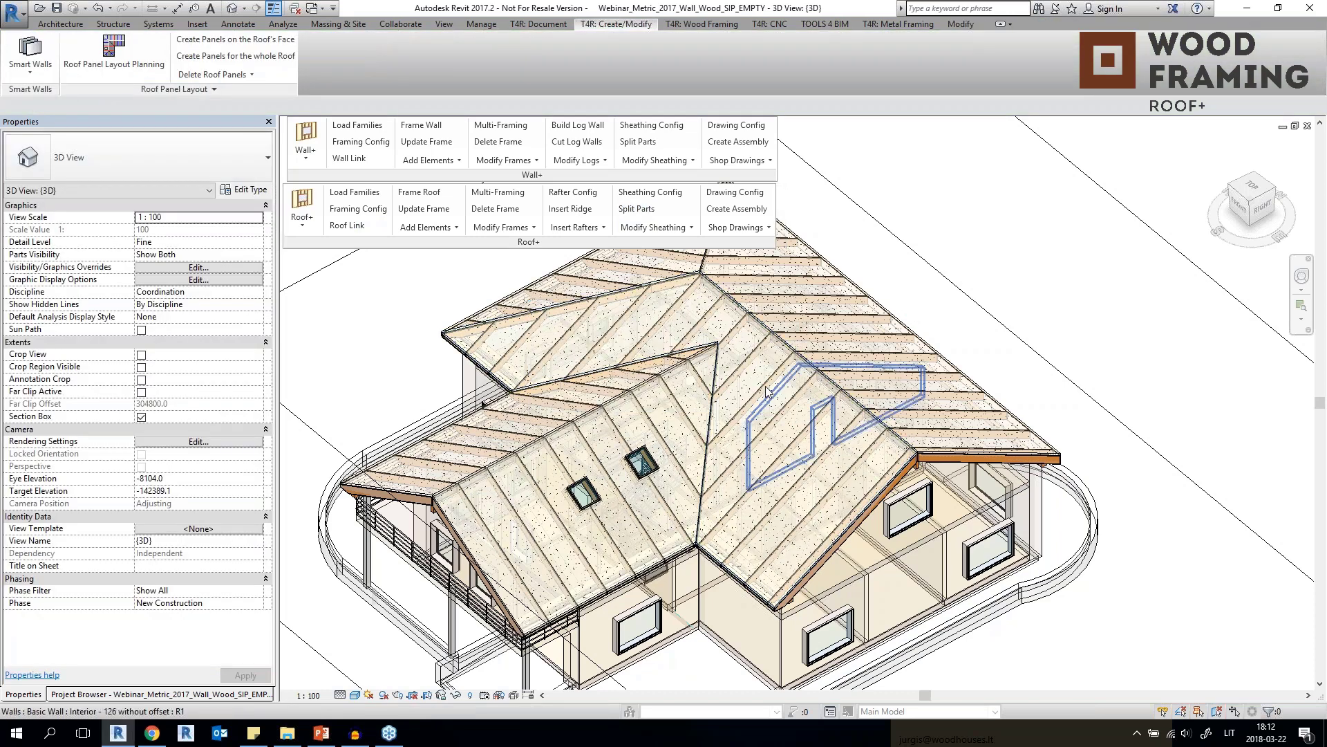
Select the insulation part between two rafters below the main ridge, beside the valley, and inspect its shape and properties.
{"action": "scroll", "coordinate": [765, 383], "scroll_direction": "up", "scroll_amount": 5}
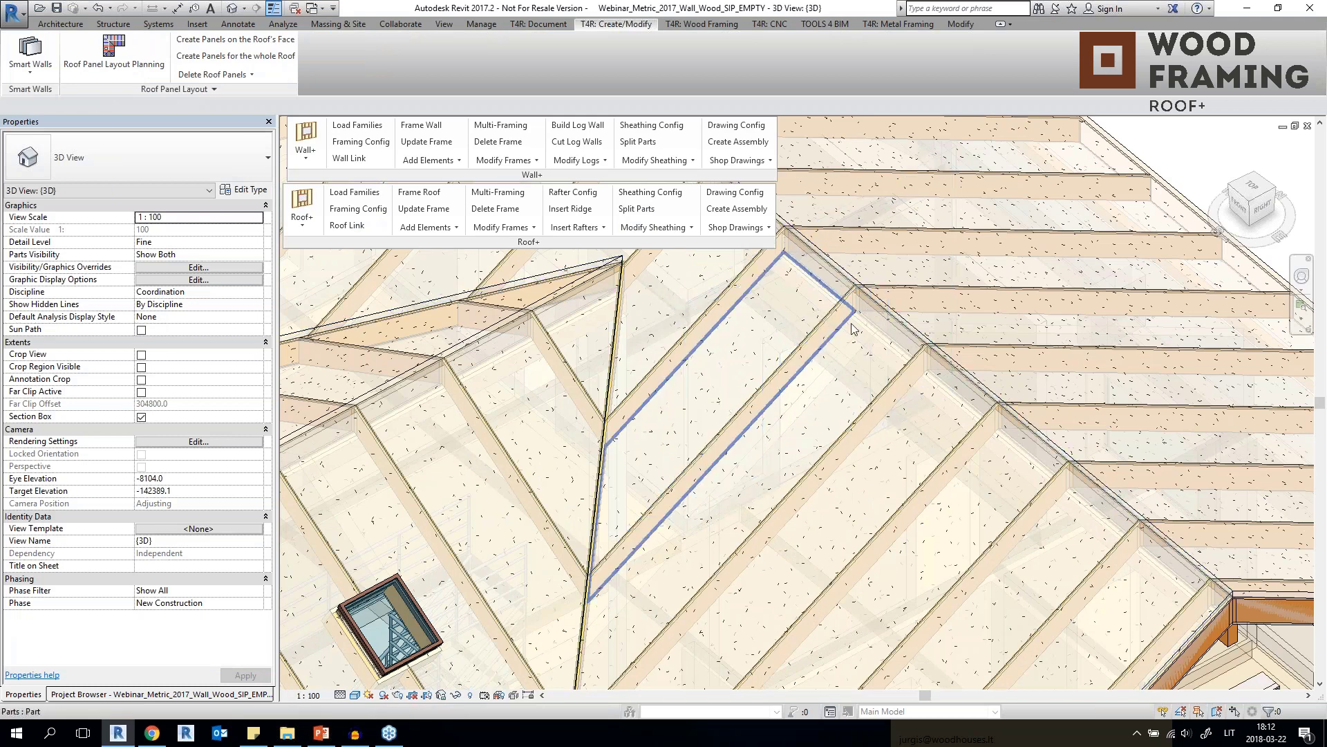
{"action": "scroll", "coordinate": [843, 311], "scroll_direction": "up", "scroll_amount": 2}
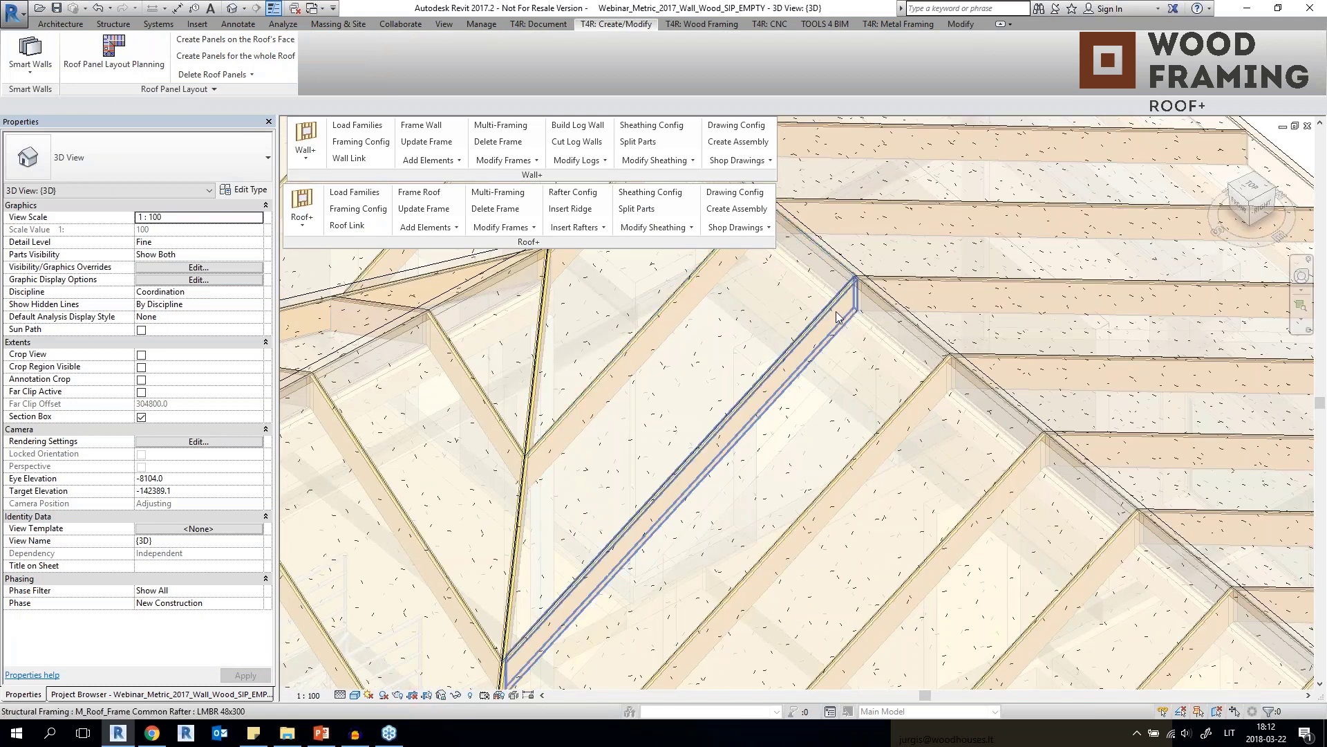
{"action": "key", "text": "Tab"}
{"action": "key", "text": "Tab"}
{"action": "key", "text": "Tab"}
{"action": "key", "text": "Tab"}
{"action": "key", "text": "Tab"}
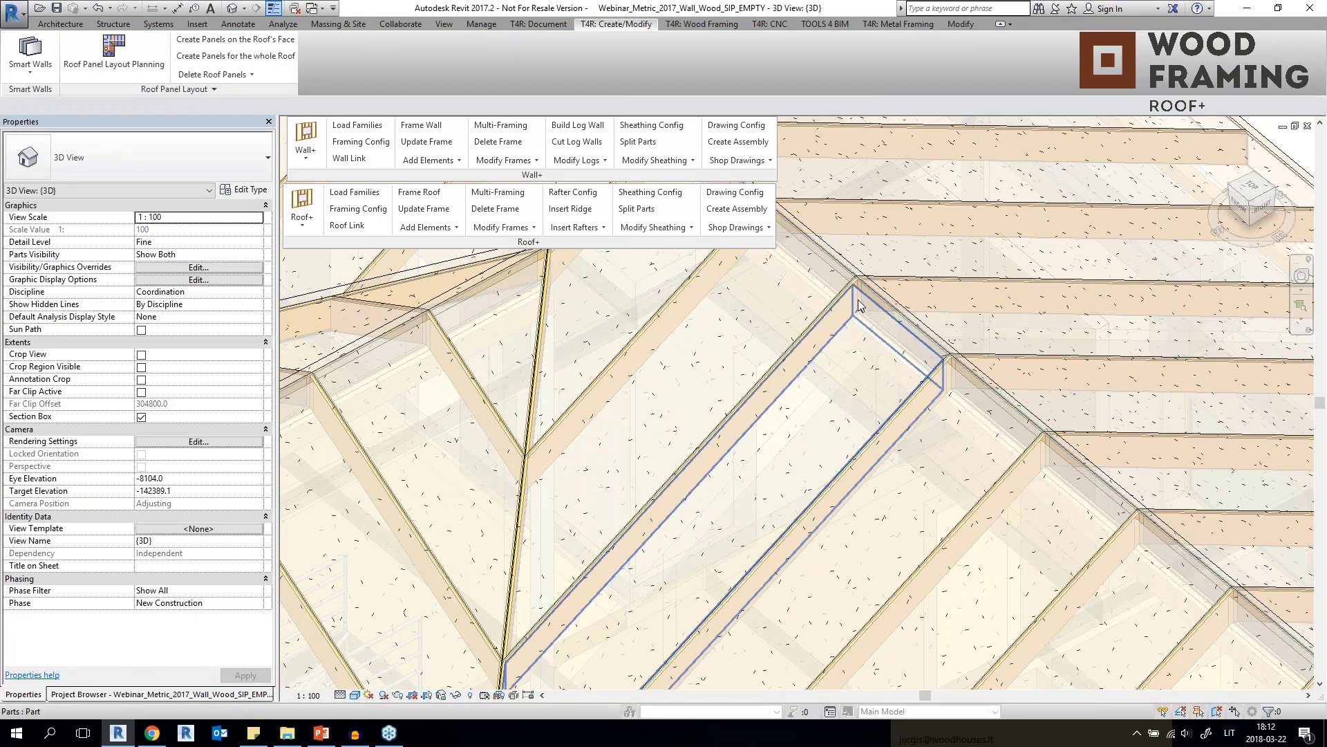
{"action": "left_click", "coordinate": [857, 300]}
{"action": "scroll", "coordinate": [858, 300], "scroll_direction": "down", "scroll_amount": 3}
{"action": "scroll", "coordinate": [857, 302], "scroll_direction": "up", "scroll_amount": 4}
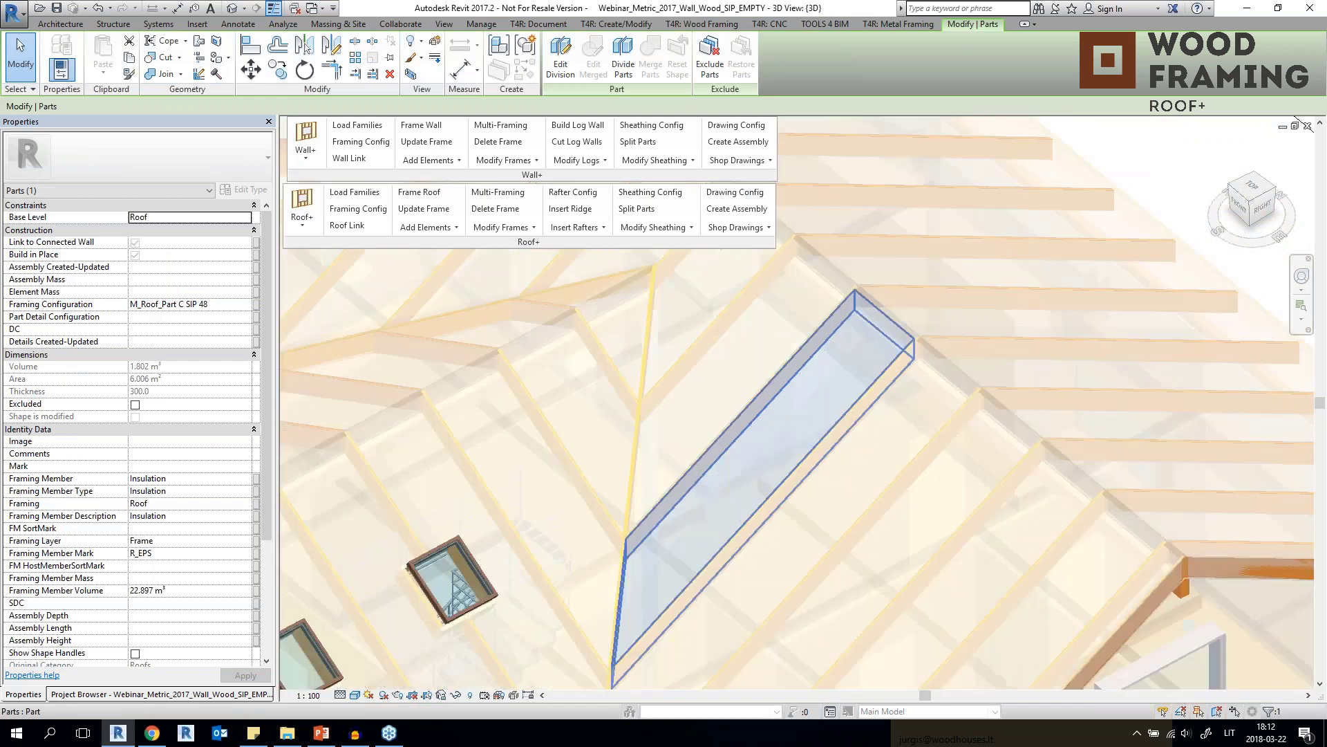
Select the top panel part over the neighbouring rafter bay at the valley, examine its properties, and clear the selection.
{"action": "scroll", "coordinate": [858, 300], "scroll_direction": "up", "scroll_amount": 2}
{"action": "key", "text": "Tab"}
{"action": "key", "text": "Tab"}
{"action": "key", "text": "Tab"}
{"action": "key", "text": "Tab"}
{"action": "key", "text": "Tab"}
{"action": "key", "text": "Tab"}
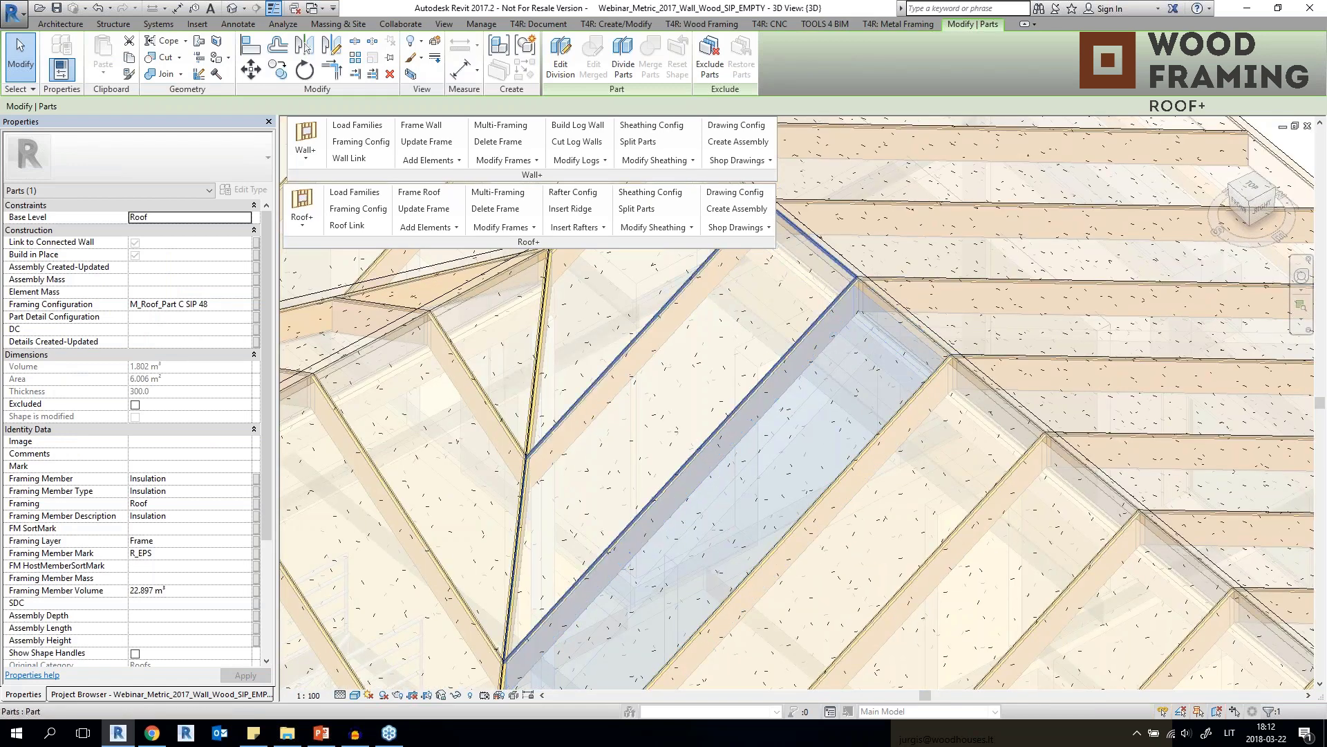
{"action": "left_click", "coordinate": [858, 300]}
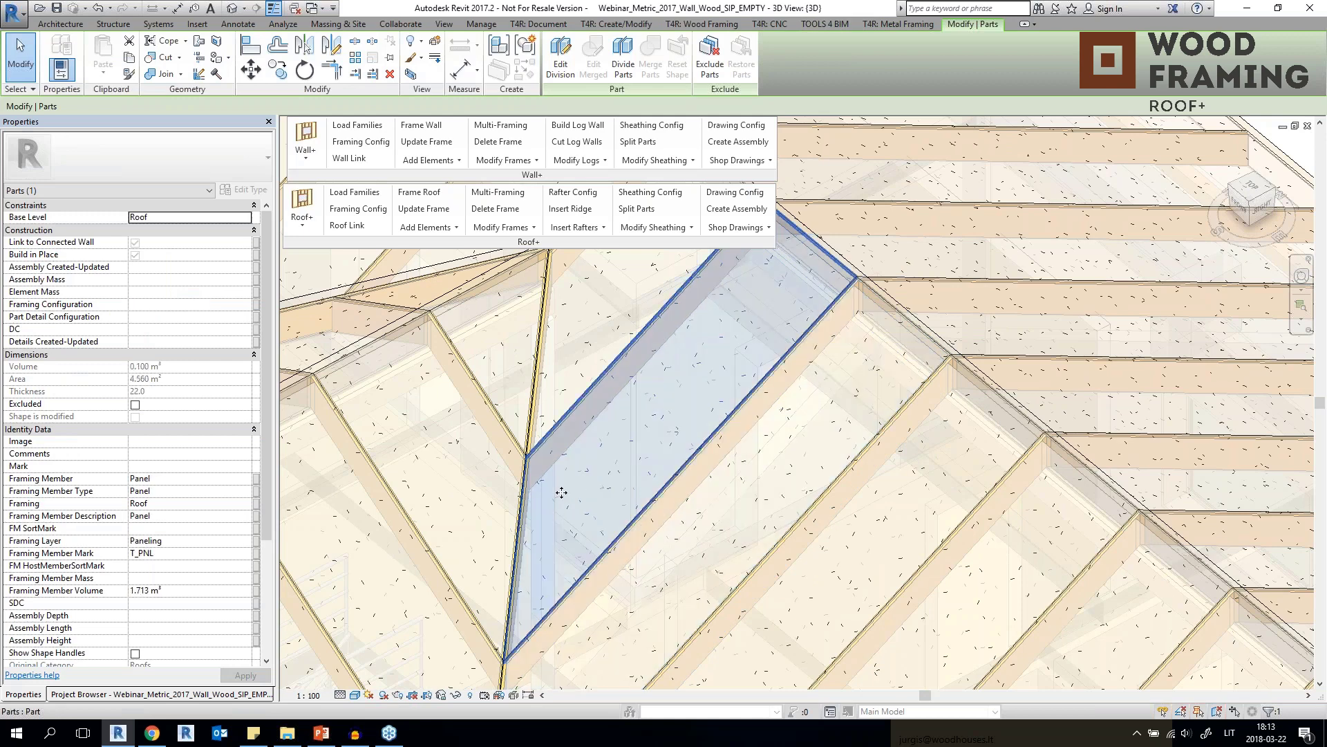
{"action": "scroll", "coordinate": [720, 331], "scroll_direction": "down", "scroll_amount": 3}
{"action": "left_click", "coordinate": [730, 341]}
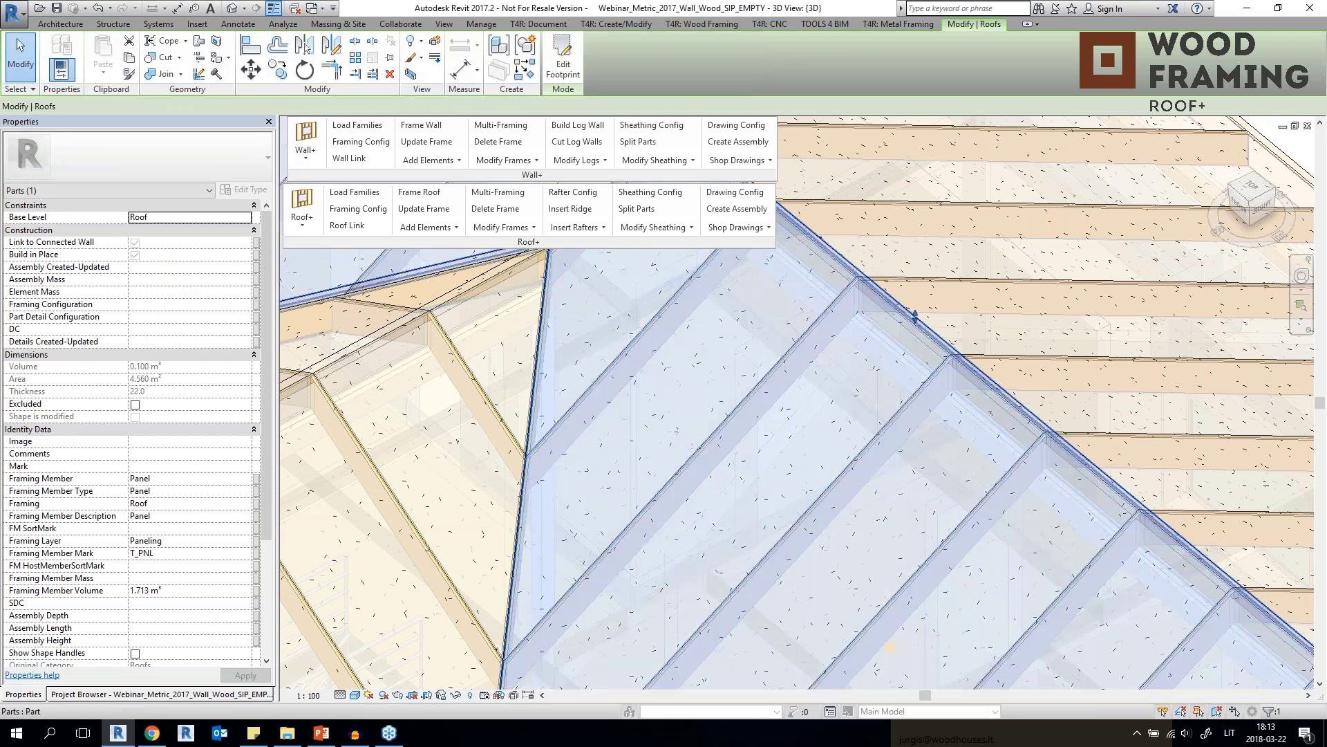
{"action": "scroll", "coordinate": [731, 342], "scroll_direction": "down", "scroll_amount": 4}
{"action": "key", "text": "Escape"}
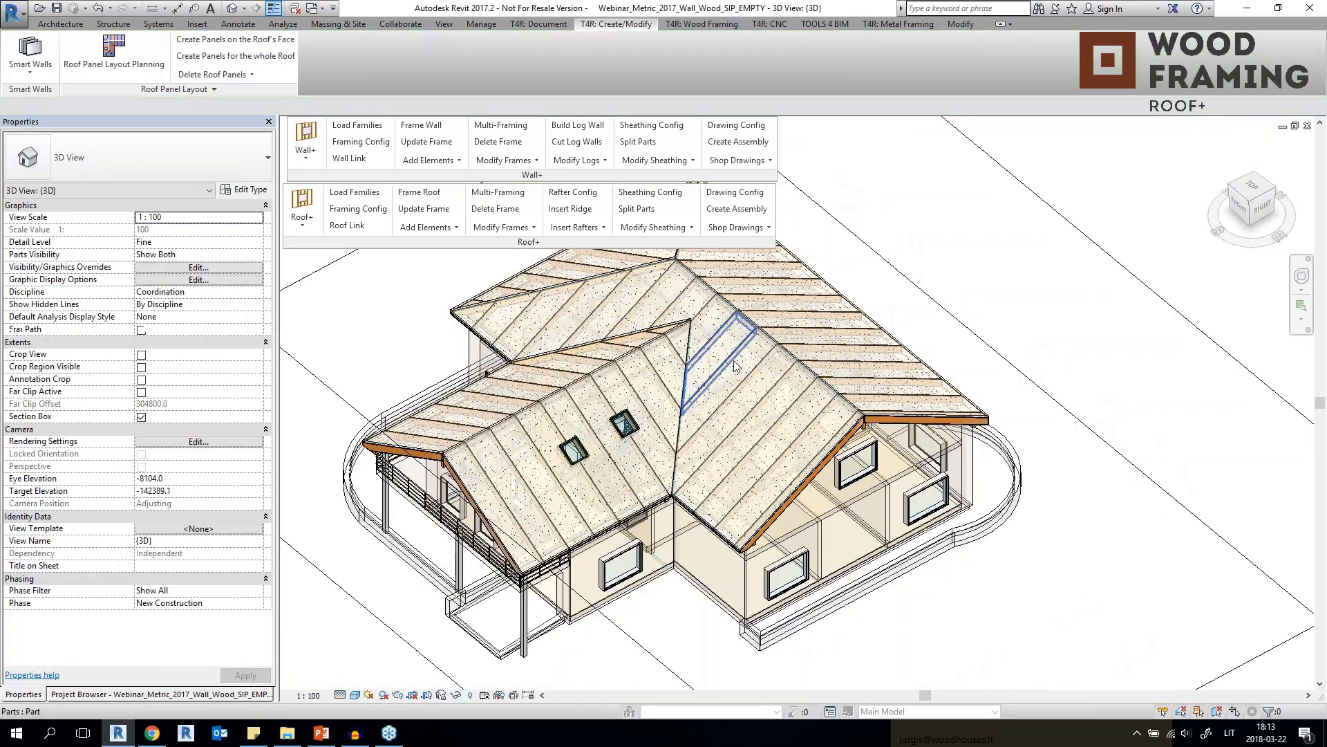
Inspect the split parts around the skylights, along the valley and at the main ridge.
{"action": "mouse_move", "coordinate": [782, 395]}
{"action": "middle_mouse_down", "text": "shift"}
{"action": "mouse_move", "coordinate": [657, 397]}
{"action": "mouse_move", "coordinate": [794, 388]}
{"action": "middle_mouse_up", "text": "shift"}
{"action": "scroll", "coordinate": [604, 450], "scroll_direction": "up", "scroll_amount": 3}
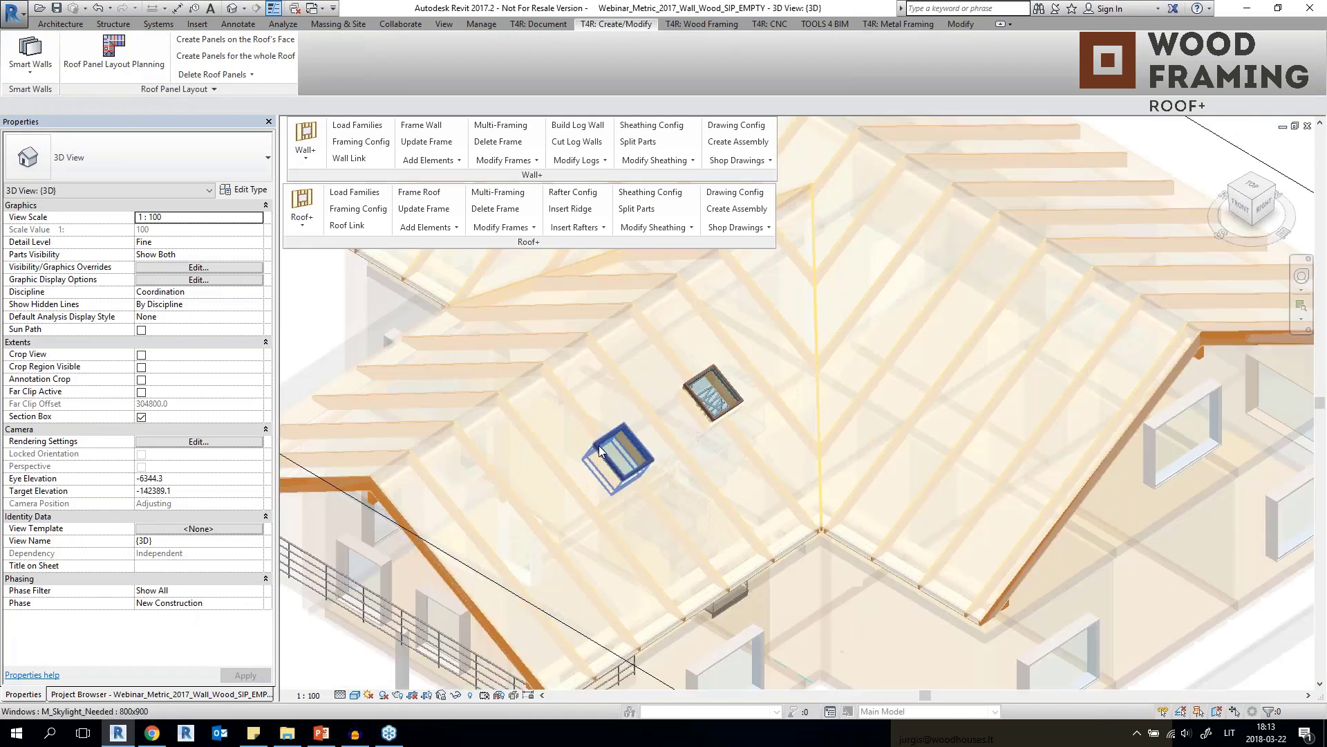
{"action": "scroll", "coordinate": [709, 447], "scroll_direction": "down", "scroll_amount": 1}
{"action": "middle_click_drag", "start_coordinate": [709, 447], "coordinate": [751, 415], "text": "shift"}
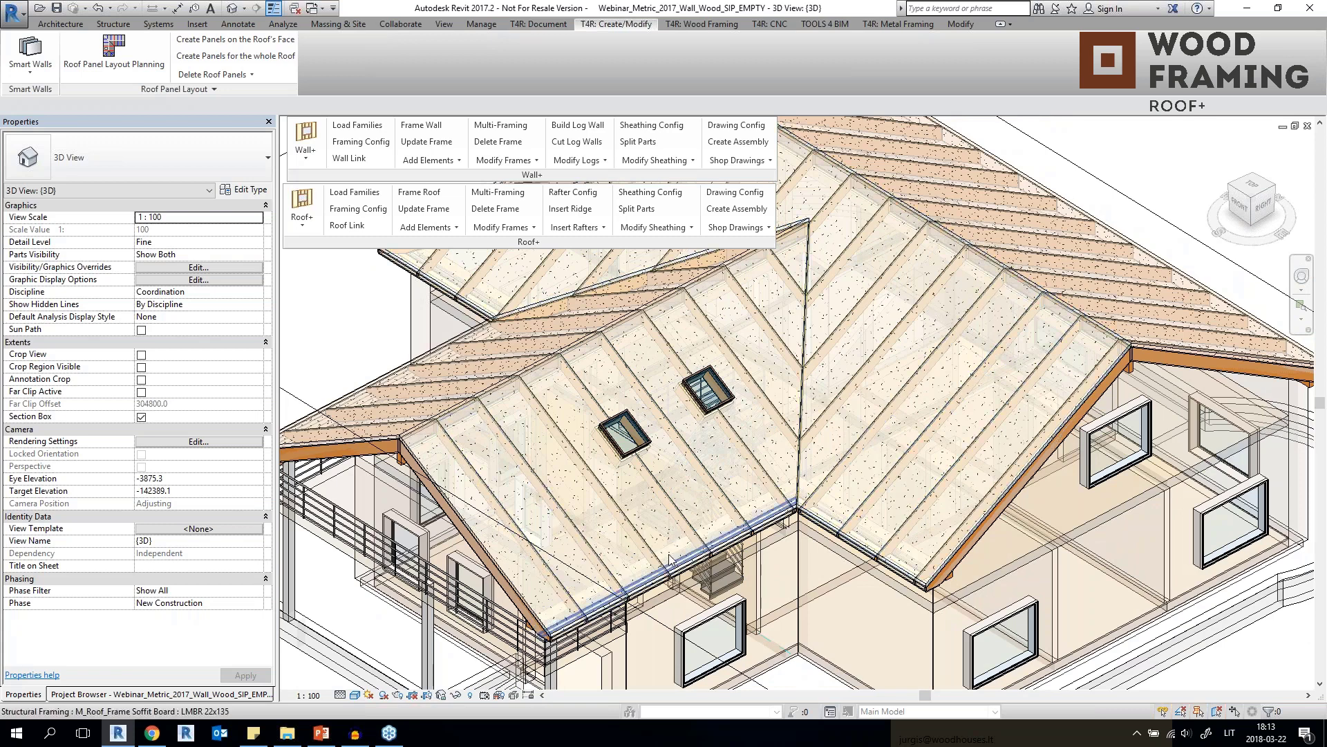
{"action": "scroll", "coordinate": [933, 316], "scroll_direction": "up", "scroll_amount": 4}
{"action": "middle_click_drag", "start_coordinate": [982, 303], "coordinate": [775, 373]}
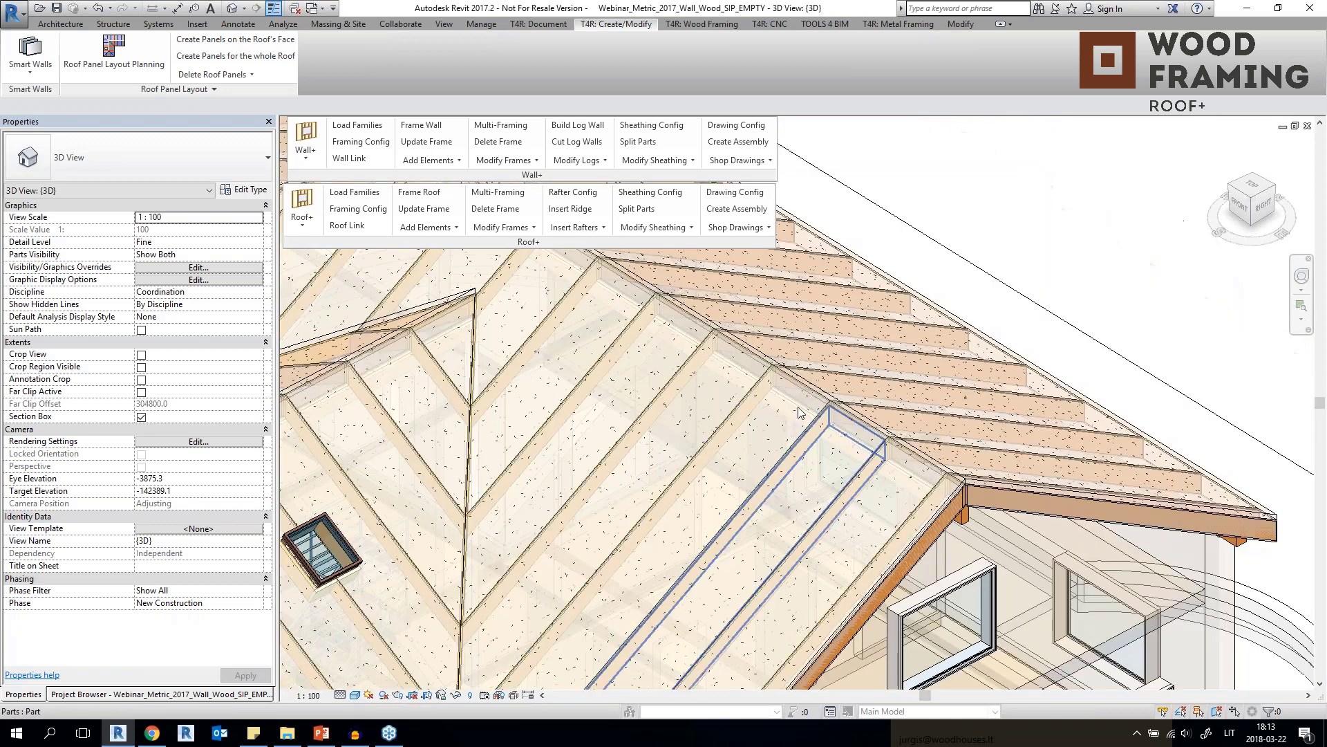
Try selecting parts by layer for the whole roof with the Part Assembly tools, picking the insulation part below the main ridge near the gable.
{"action": "scroll", "coordinate": [797, 412], "scroll_direction": "up", "scroll_amount": 1}
{"action": "left_click", "coordinate": [737, 228]}
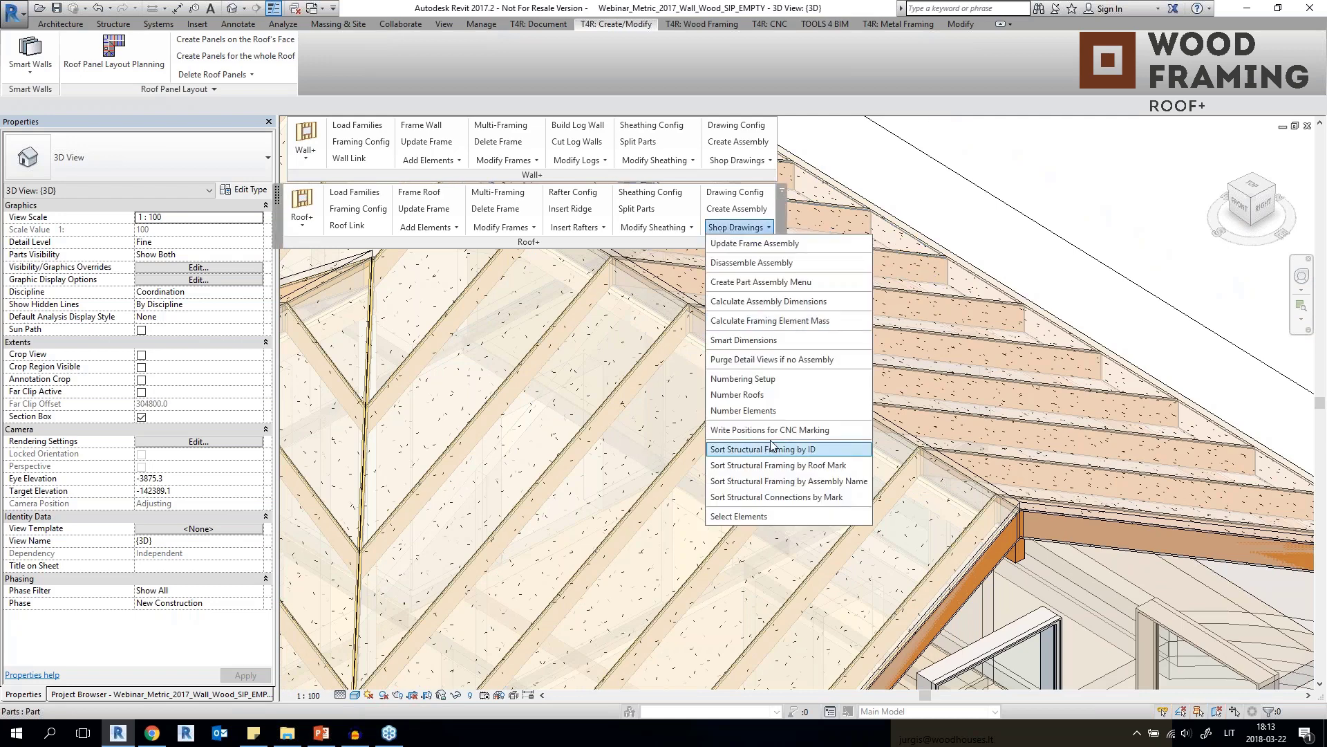
{"action": "left_click", "coordinate": [784, 283]}
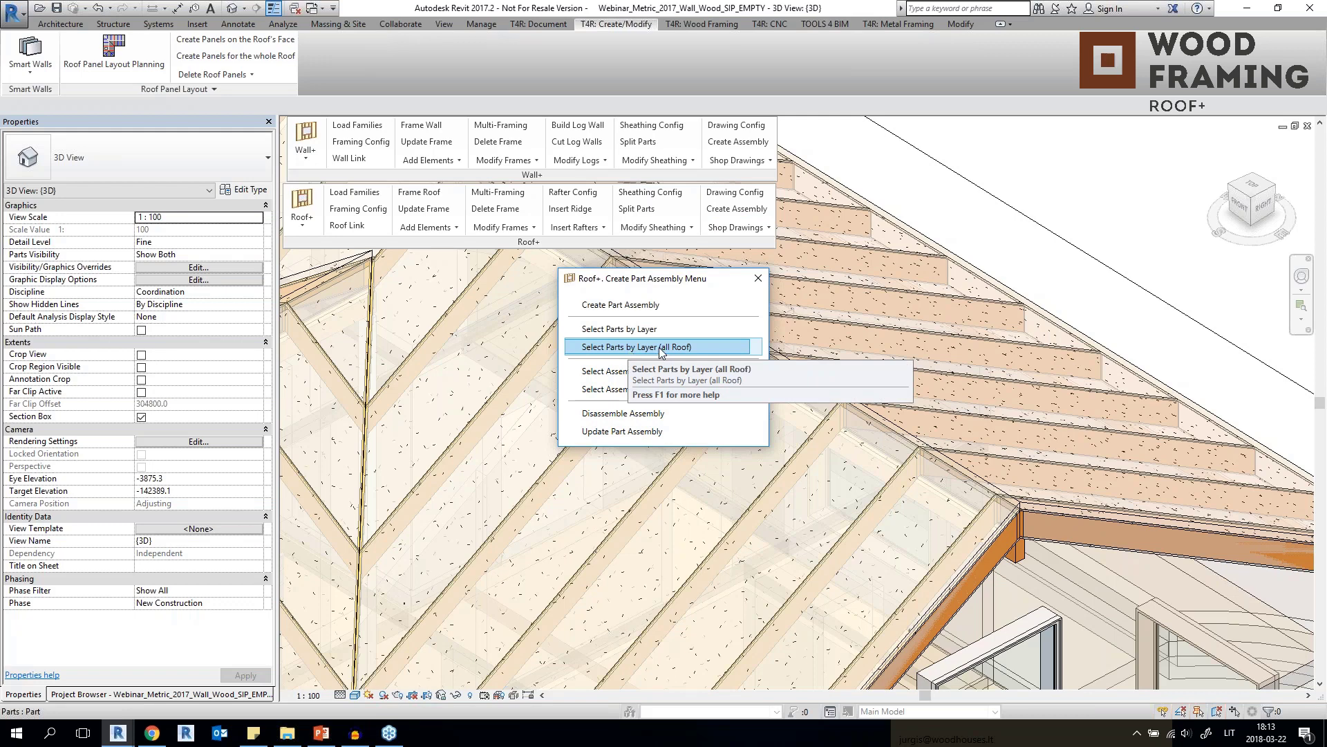
{"action": "left_click", "coordinate": [658, 347]}
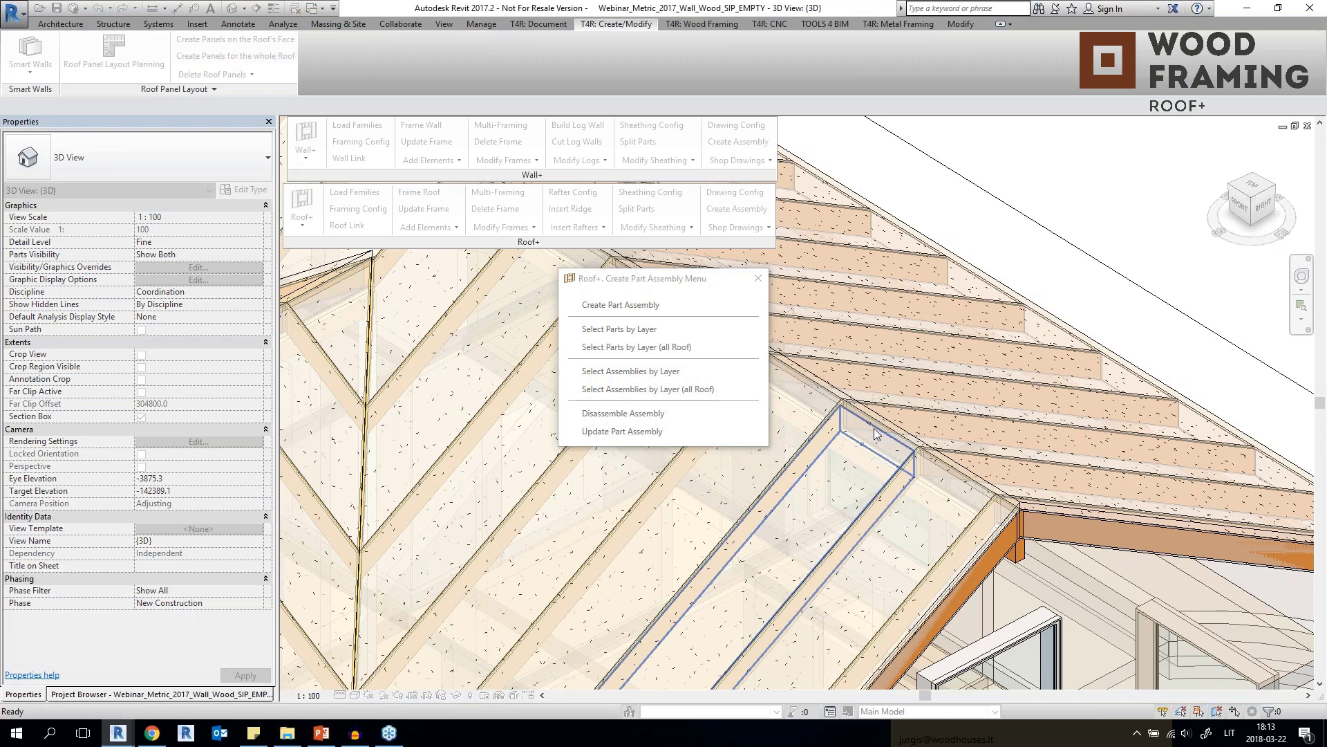
{"action": "left_click", "coordinate": [874, 433]}
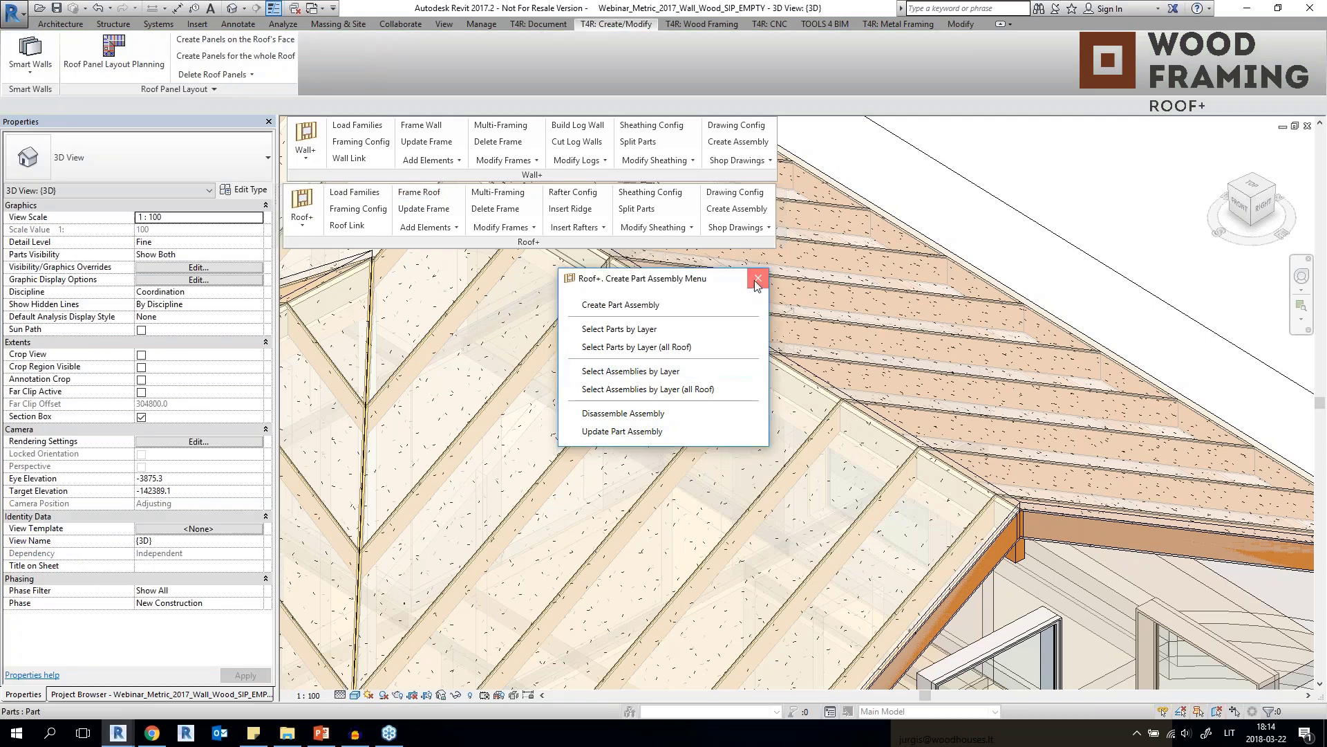
{"action": "left_click", "coordinate": [758, 278]}
Select the 22x102 bottom trimmer at the eave beside the gable and inspect the rafter ends and edge boards there.
{"action": "scroll", "coordinate": [640, 459], "scroll_direction": "down", "scroll_amount": 4}
{"action": "scroll", "coordinate": [640, 459], "scroll_direction": "up", "scroll_amount": 2}
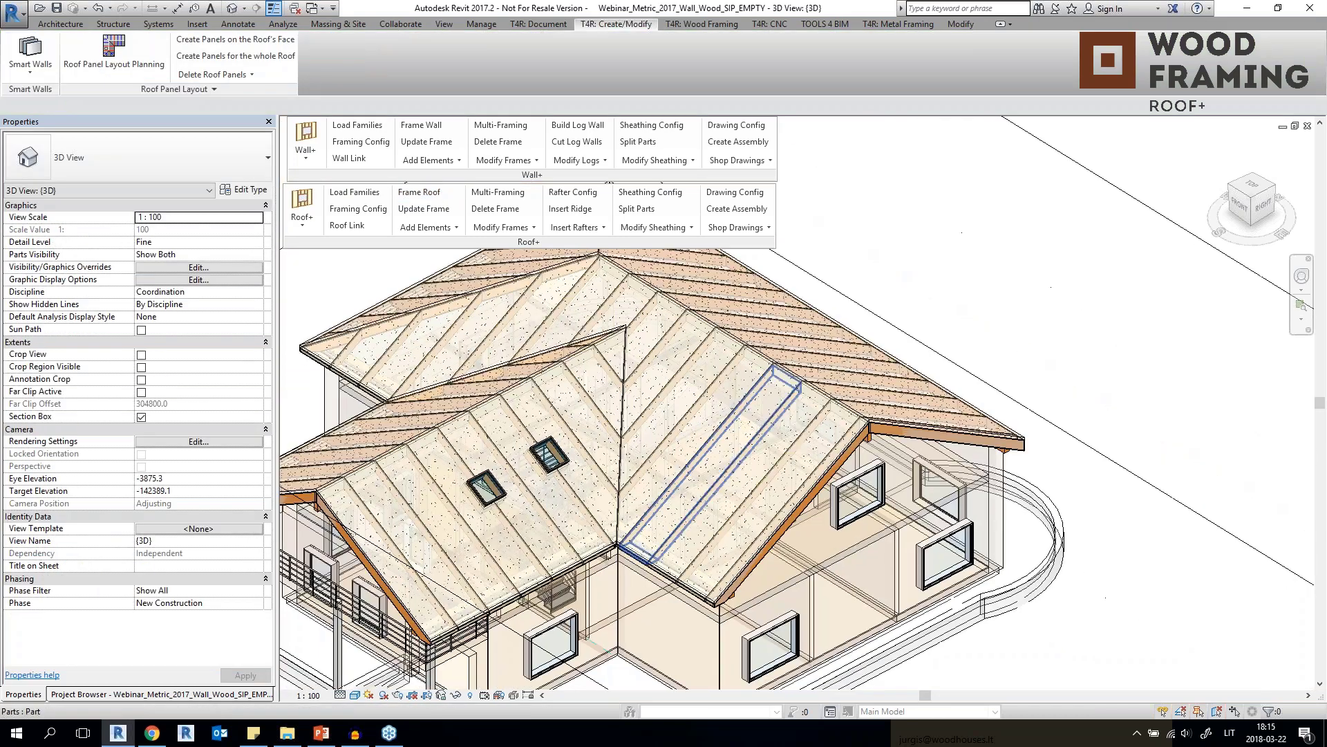
{"action": "scroll", "coordinate": [636, 633], "scroll_direction": "up", "scroll_amount": 6}
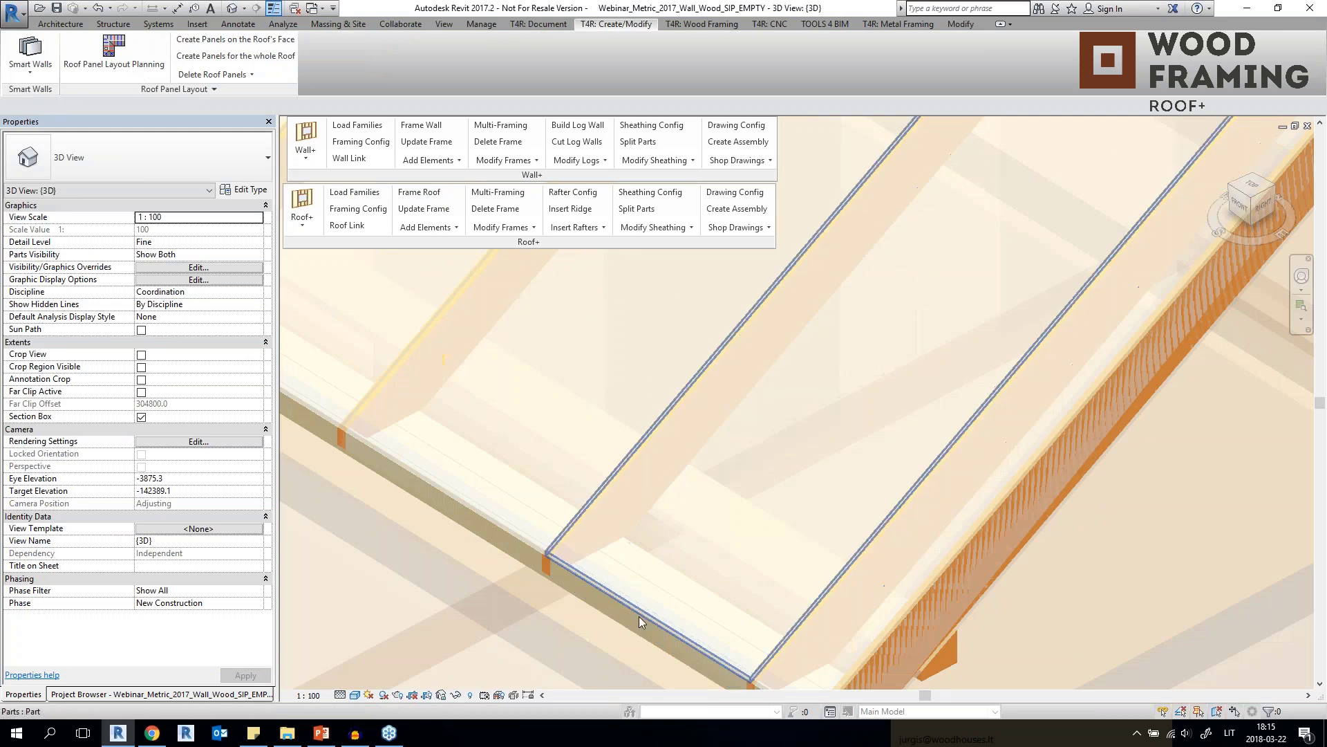
{"action": "left_click", "coordinate": [638, 622]}
{"action": "middle_click_drag", "start_coordinate": [638, 623], "coordinate": [592, 477], "text": "shift"}
{"action": "scroll", "coordinate": [836, 287], "scroll_direction": "down", "scroll_amount": 2}
{"action": "middle_click_drag", "start_coordinate": [836, 287], "coordinate": [726, 374]}
{"action": "middle_click_drag", "start_coordinate": [878, 333], "coordinate": [792, 405]}
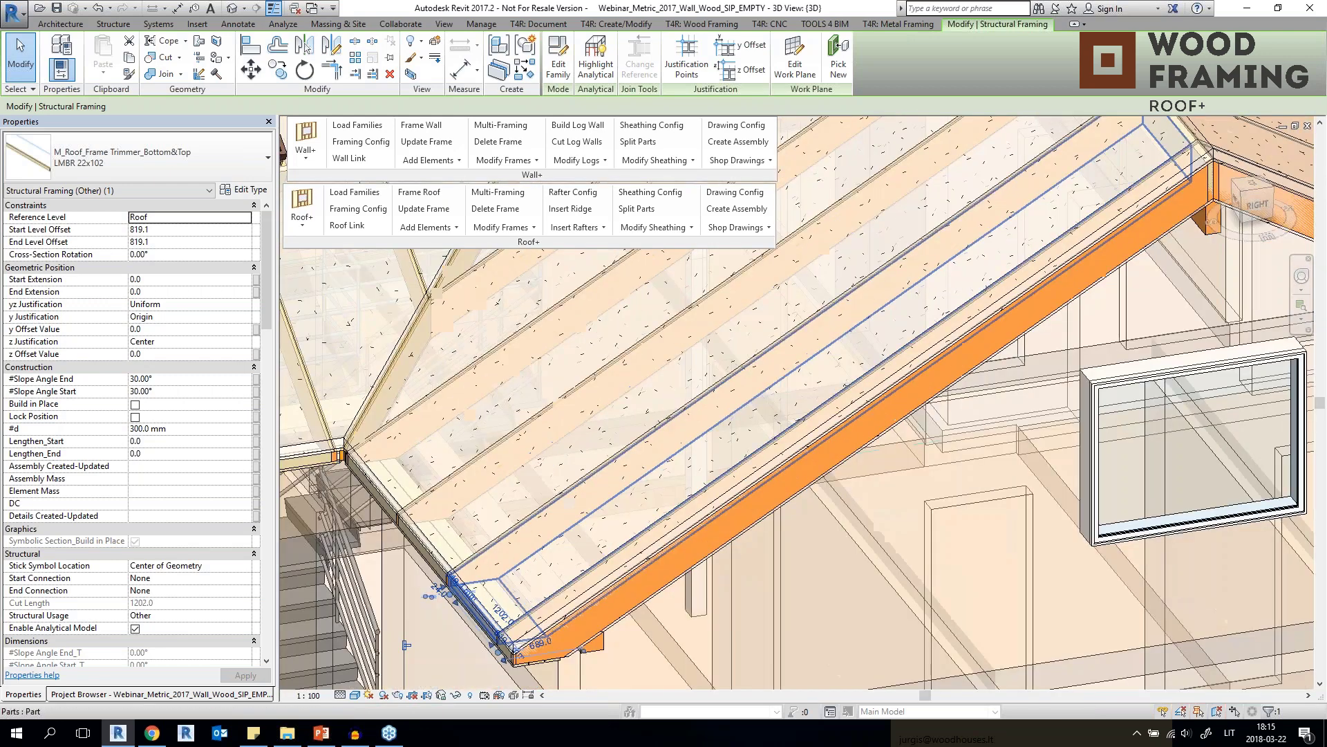
{"action": "scroll", "coordinate": [494, 636], "scroll_direction": "up", "scroll_amount": 3}
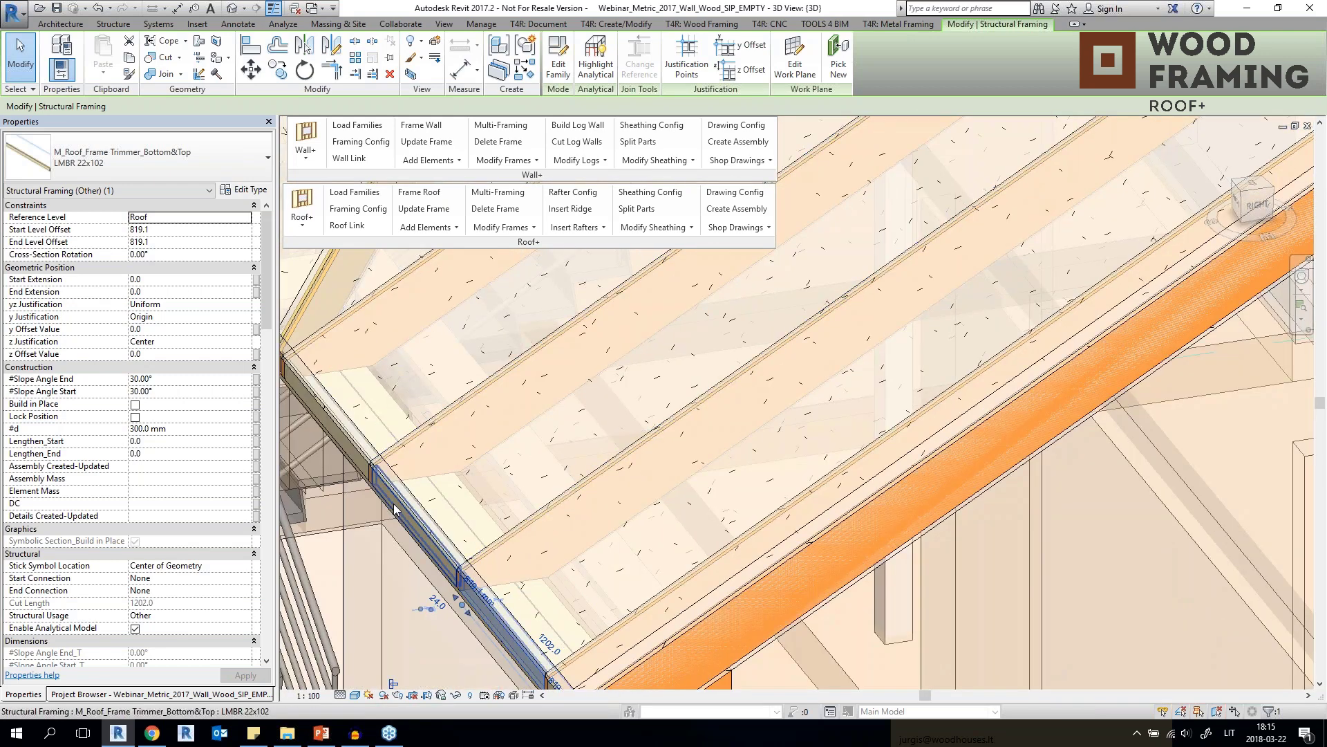
Select the 48x300 top trimmer between two rafters at the main ridge near the gable and examine its properties.
{"action": "scroll", "coordinate": [395, 509], "scroll_direction": "down", "scroll_amount": 3}
{"action": "middle_click_drag", "start_coordinate": [949, 131], "coordinate": [721, 297]}
{"action": "scroll", "coordinate": [721, 268], "scroll_direction": "up", "scroll_amount": 3}
{"action": "left_click", "coordinate": [677, 339]}
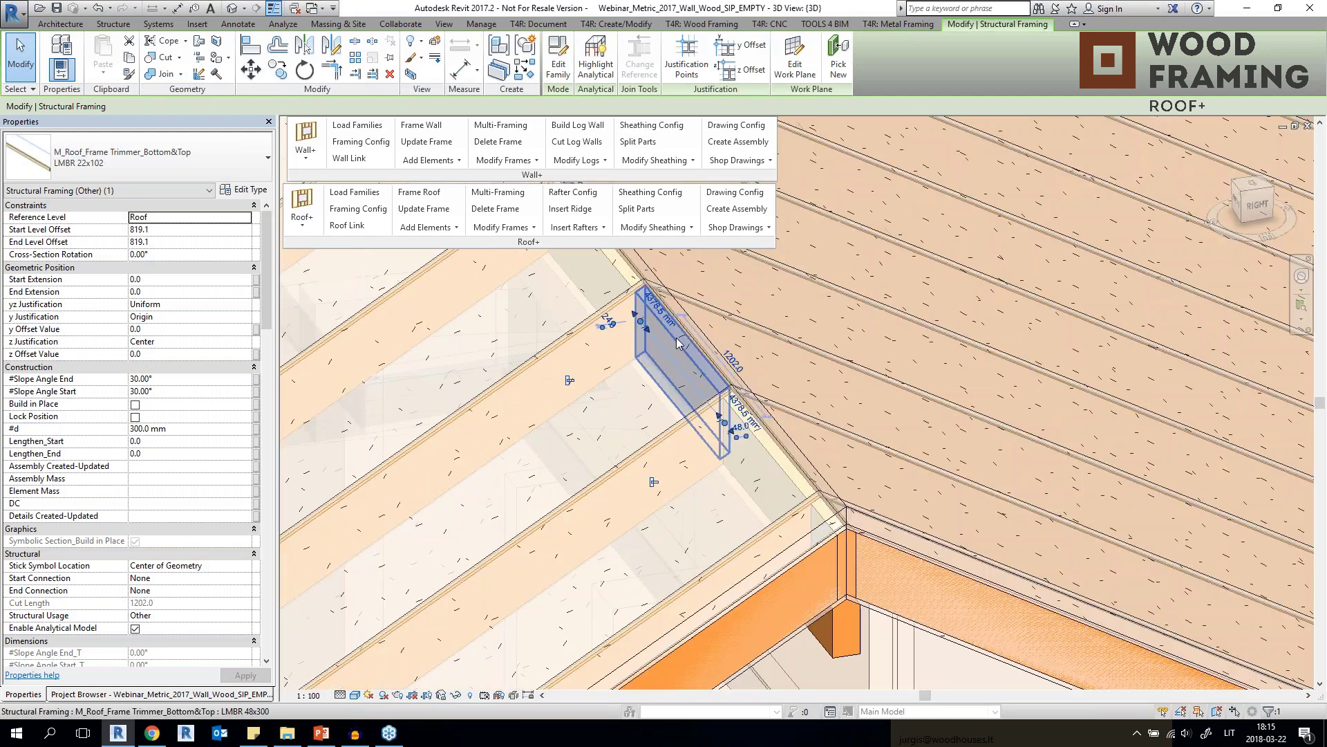
{"action": "scroll", "coordinate": [685, 346], "scroll_direction": "down", "scroll_amount": 5}
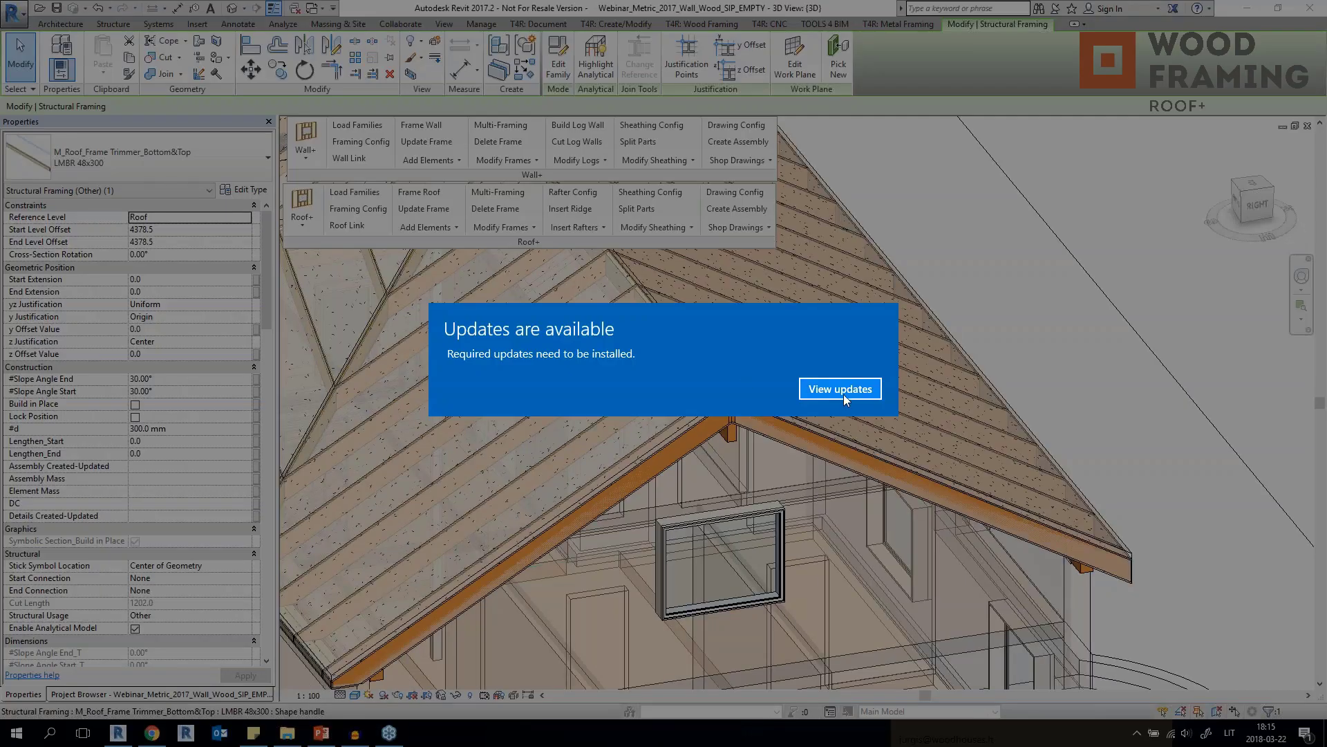
Dismiss the Windows update notice, close the update settings, and clear the selection in the model.
{"action": "left_click", "coordinate": [841, 389]}
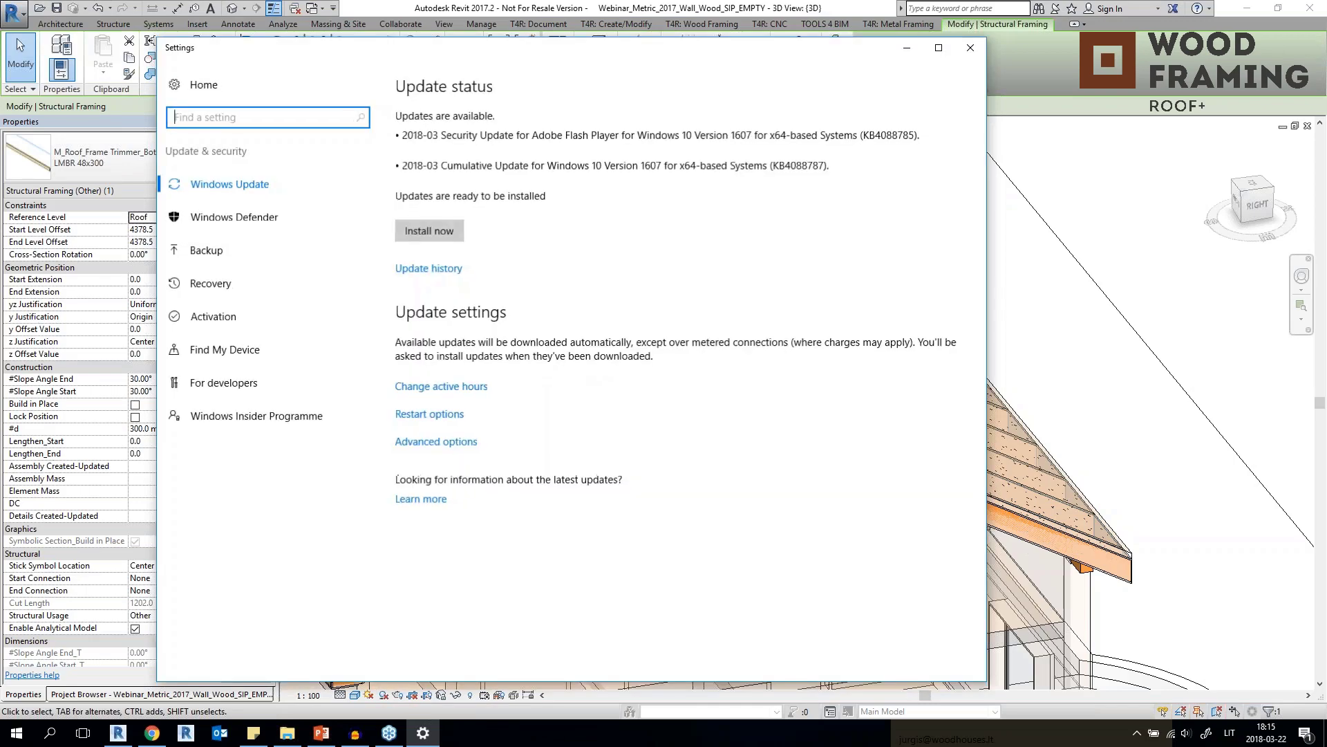
{"action": "left_click", "coordinate": [971, 47]}
{"action": "left_click", "coordinate": [1022, 332]}
Select the 48x300 valley/hip board at the main ridge near the gable on the opposite roof slope.
{"action": "middle_click_drag", "start_coordinate": [1022, 332], "coordinate": [695, 366], "text": "shift"}
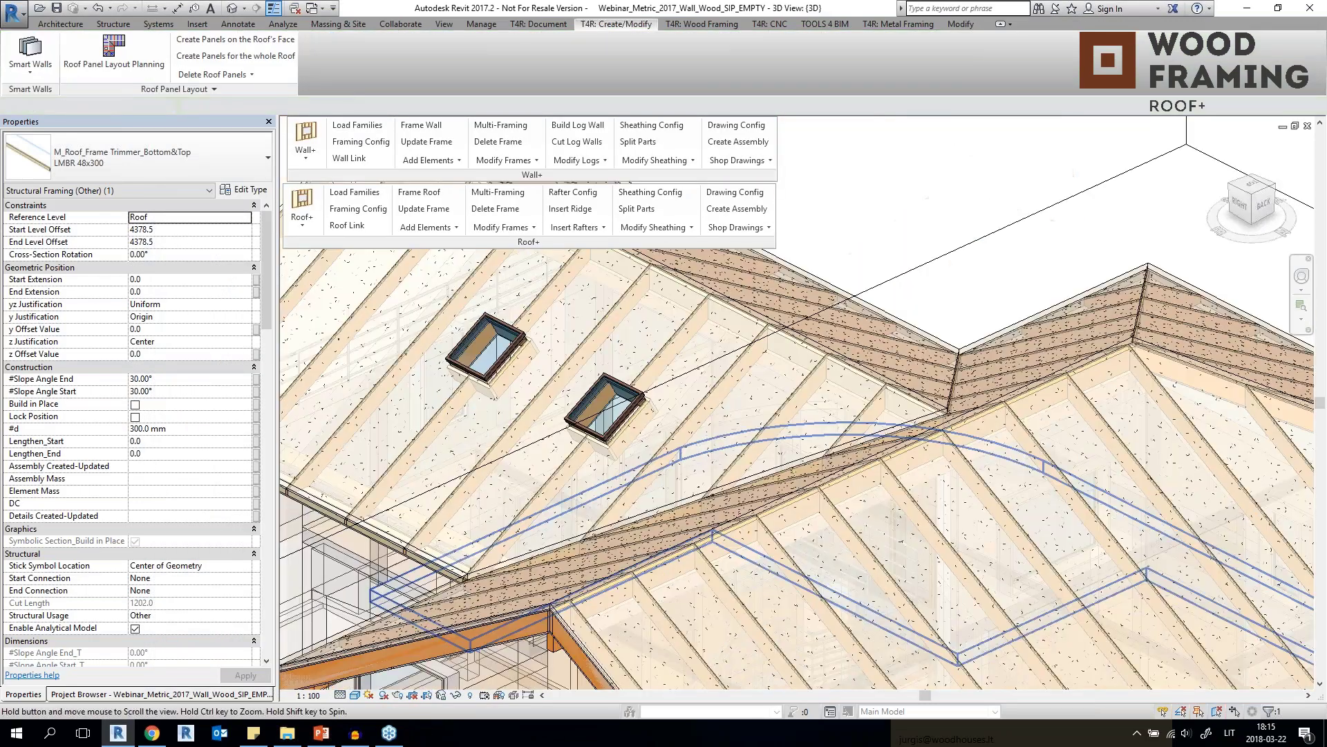
{"action": "middle_click_drag", "start_coordinate": [619, 585], "coordinate": [503, 412]}
{"action": "scroll", "coordinate": [503, 412], "scroll_direction": "up", "scroll_amount": 3}
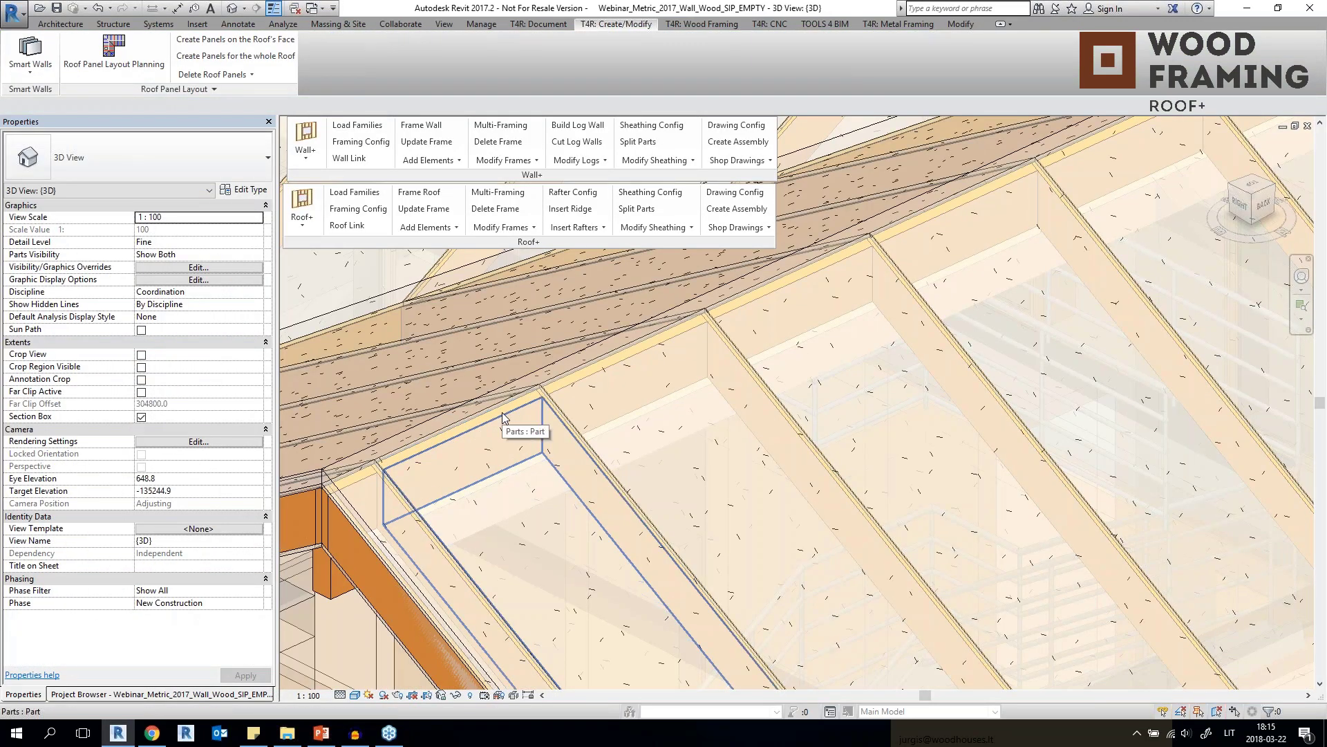
{"action": "key", "text": "Tab"}
{"action": "left_click", "coordinate": [503, 414]}
Select the 12x300 edge board at the eave corner of the slope, inspect it within the whole roof, and clear the selection.
{"action": "scroll", "coordinate": [502, 415], "scroll_direction": "down", "scroll_amount": 4}
{"action": "middle_click_drag", "start_coordinate": [608, 477], "coordinate": [539, 304]}
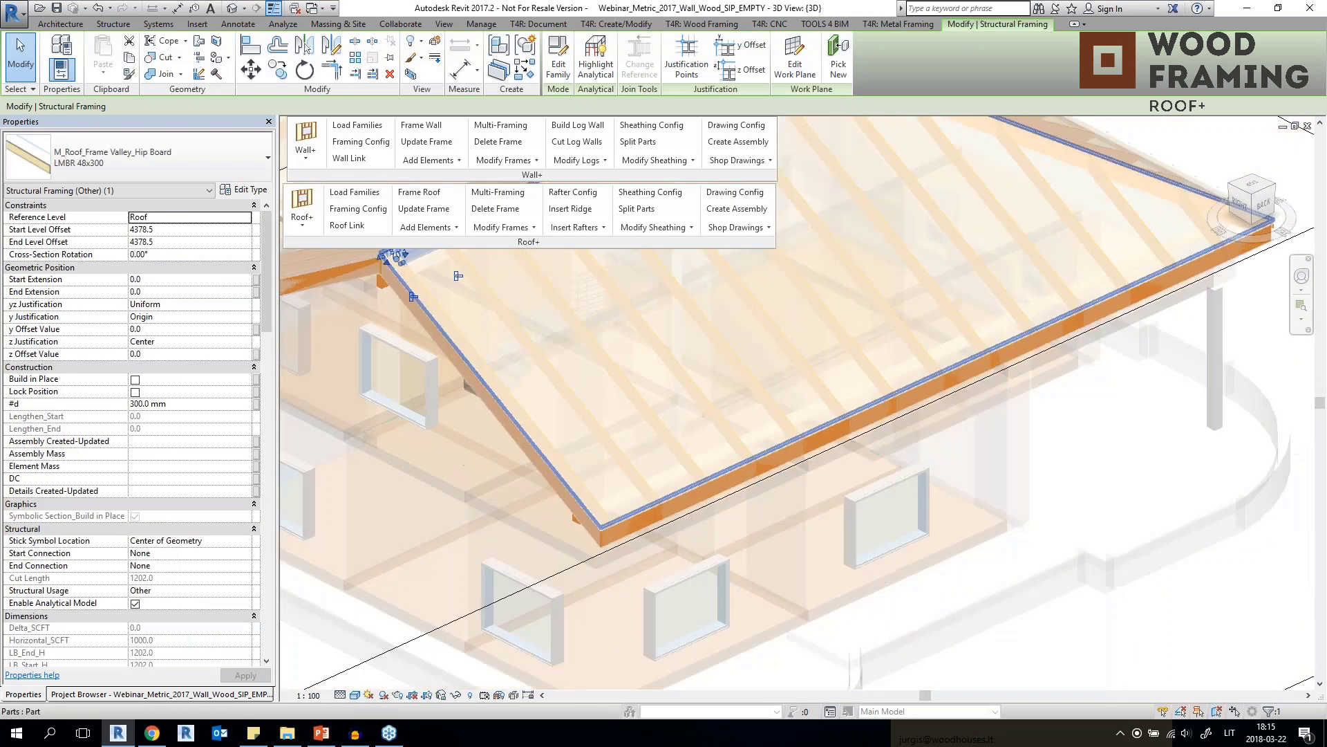
{"action": "scroll", "coordinate": [650, 518], "scroll_direction": "up", "scroll_amount": 4}
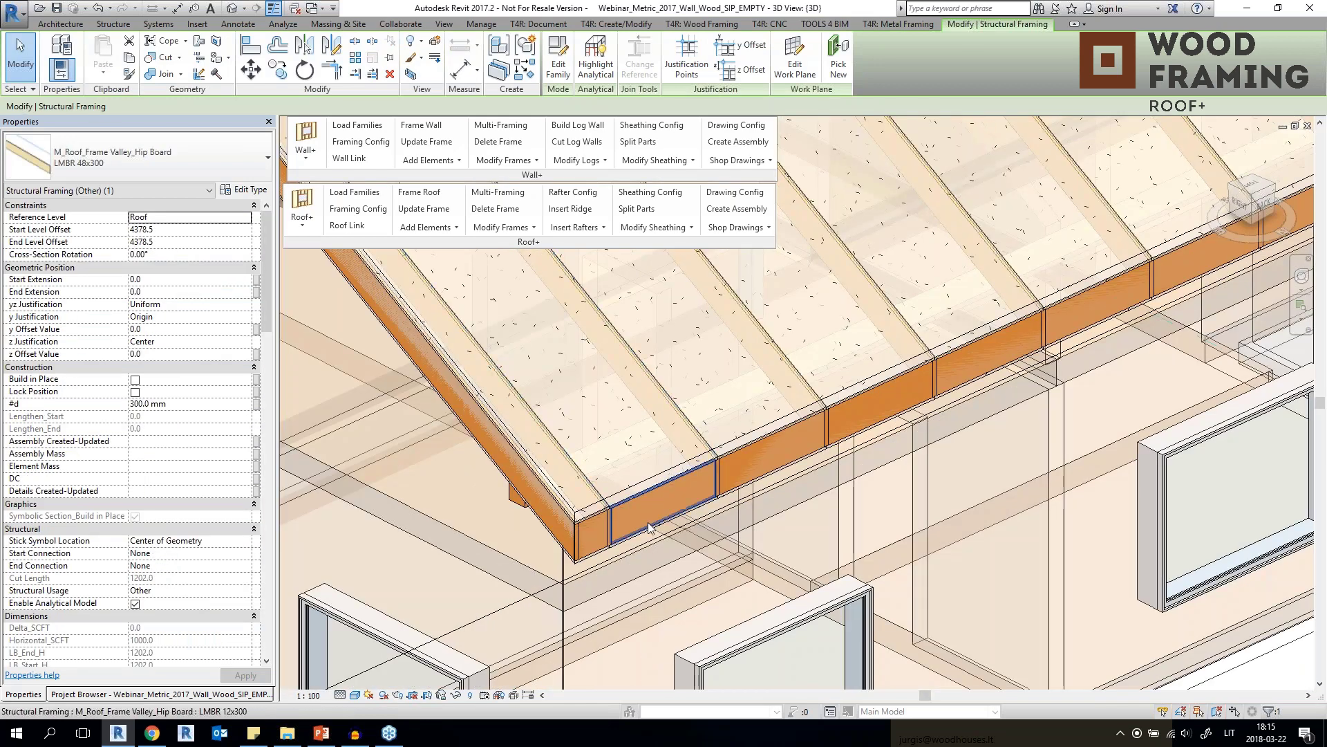
{"action": "left_click", "coordinate": [649, 527]}
{"action": "scroll", "coordinate": [650, 527], "scroll_direction": "down", "scroll_amount": 3}
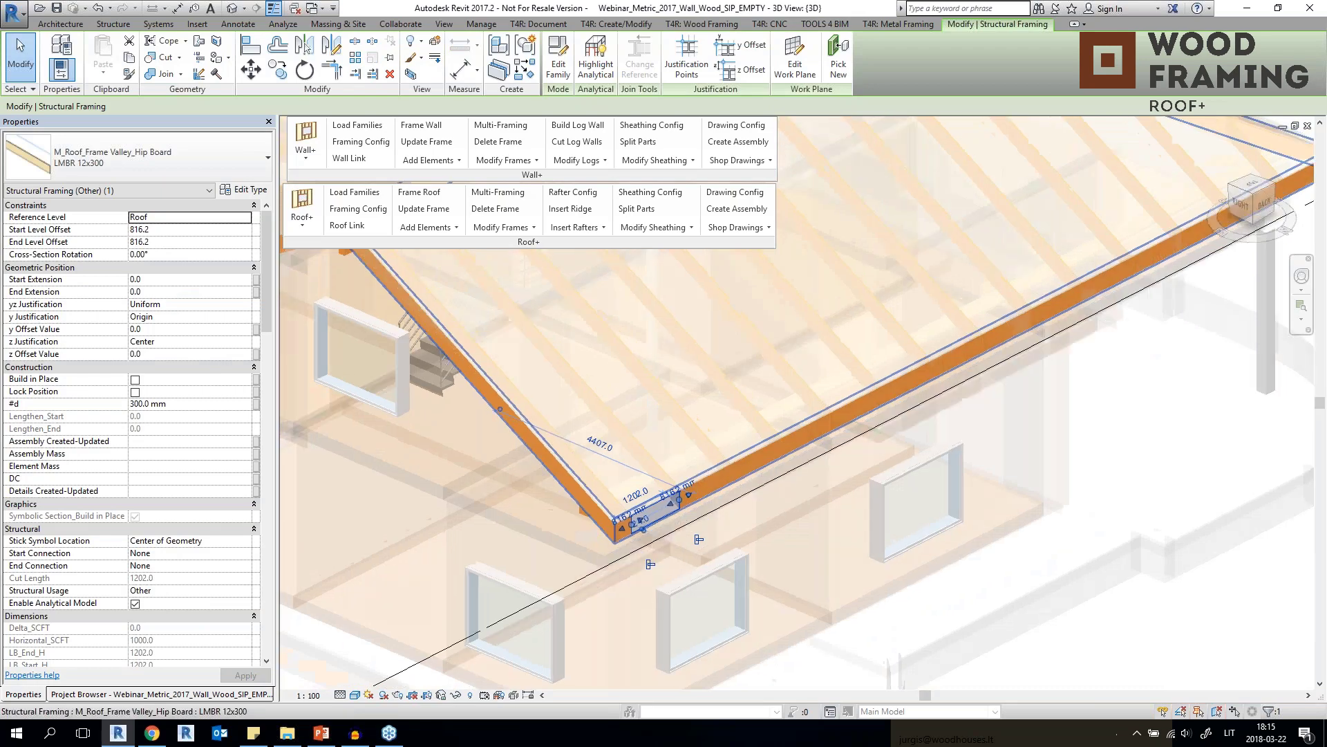
{"action": "scroll", "coordinate": [657, 505], "scroll_direction": "down", "scroll_amount": 5}
{"action": "middle_click_drag", "start_coordinate": [657, 508], "coordinate": [842, 534], "text": "shift"}
{"action": "scroll", "coordinate": [842, 535], "scroll_direction": "down", "scroll_amount": 3}
{"action": "middle_click_drag", "start_coordinate": [616, 484], "coordinate": [553, 515], "text": "shift"}
{"action": "scroll", "coordinate": [510, 543], "scroll_direction": "up", "scroll_amount": 5}
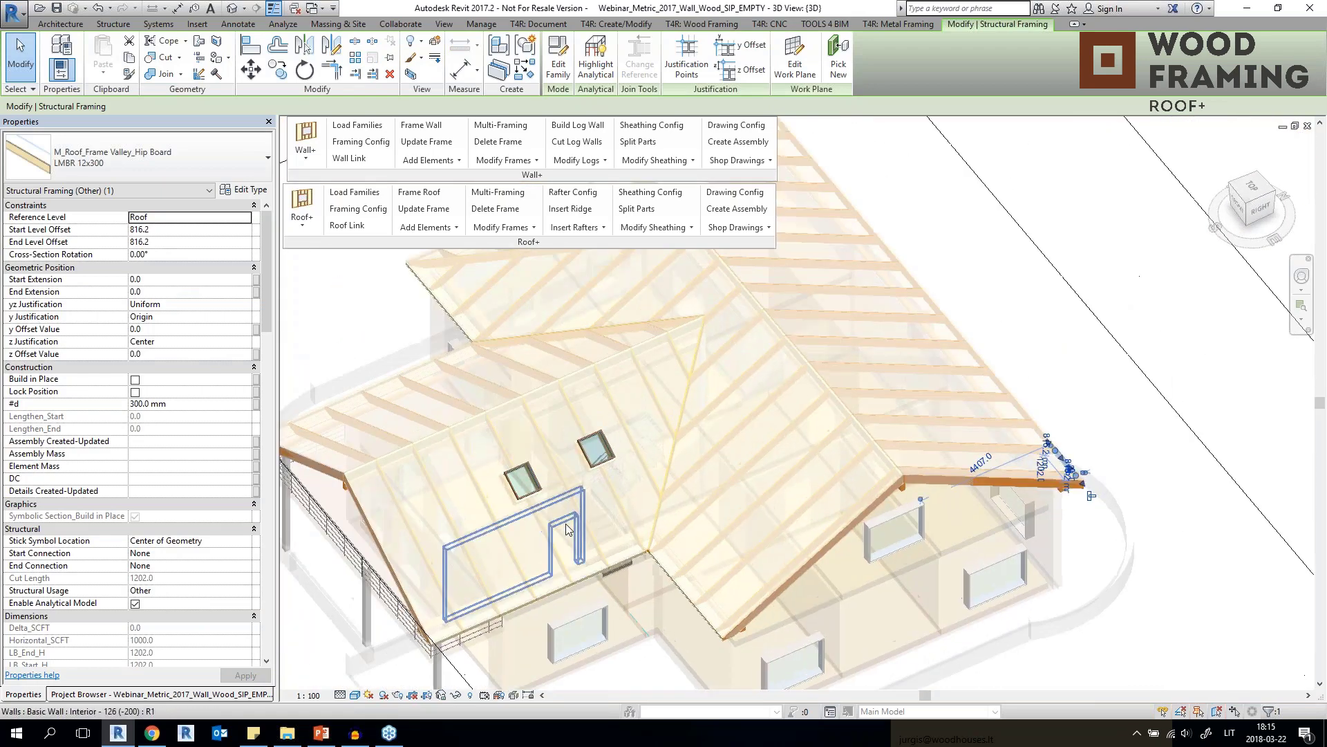
{"action": "left_click", "coordinate": [631, 668]}
Select the Ex_SIP exterior wall at the inner corner together with all its instances visible in the view.
{"action": "middle_click_drag", "start_coordinate": [622, 654], "coordinate": [608, 484], "text": "shift"}
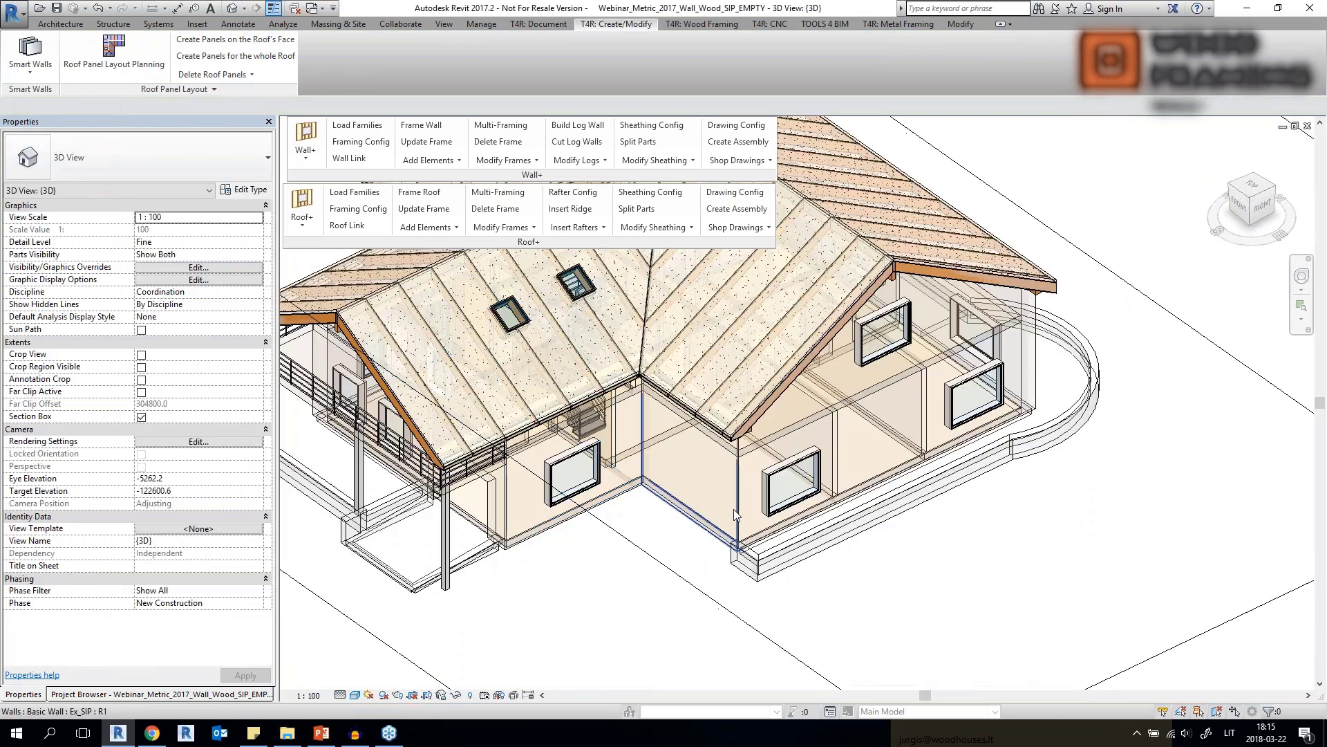
{"action": "left_click", "coordinate": [733, 511]}
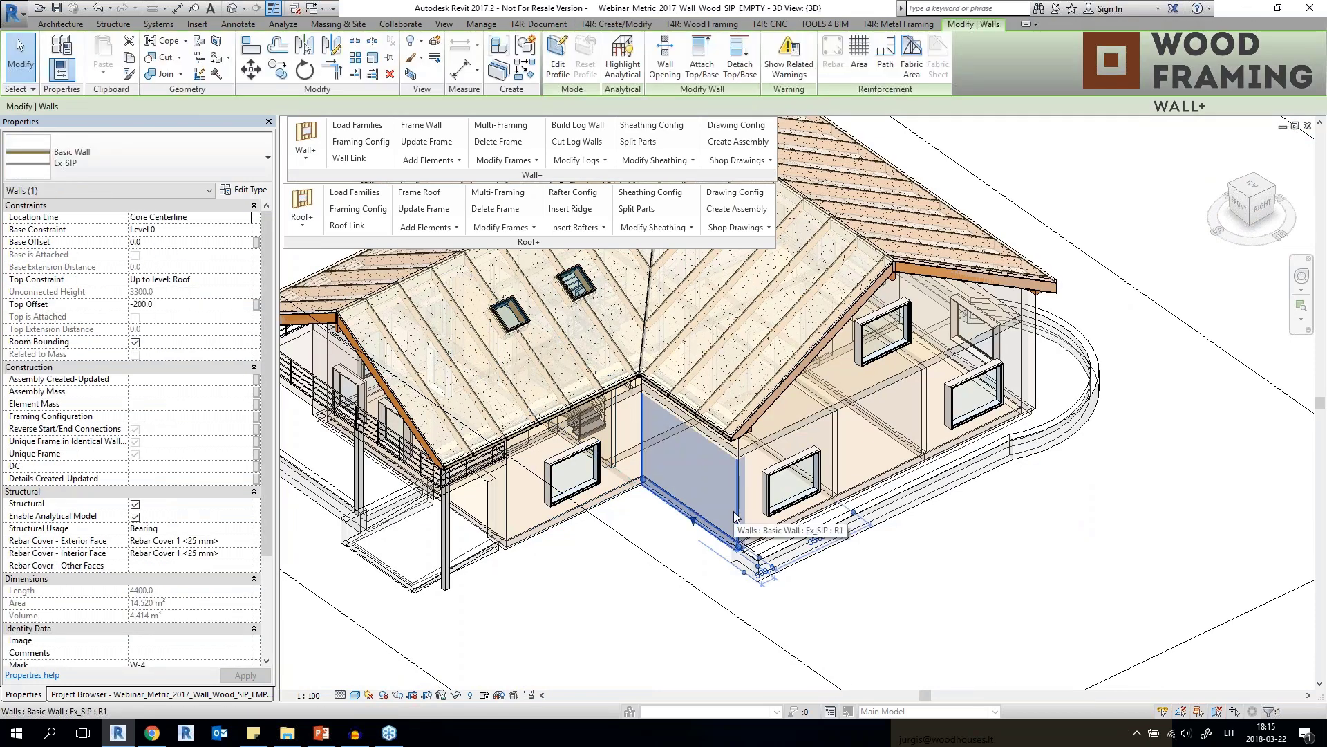
{"action": "right_click", "coordinate": [736, 515]}
{"action": "mouse_move", "coordinate": [839, 350]}
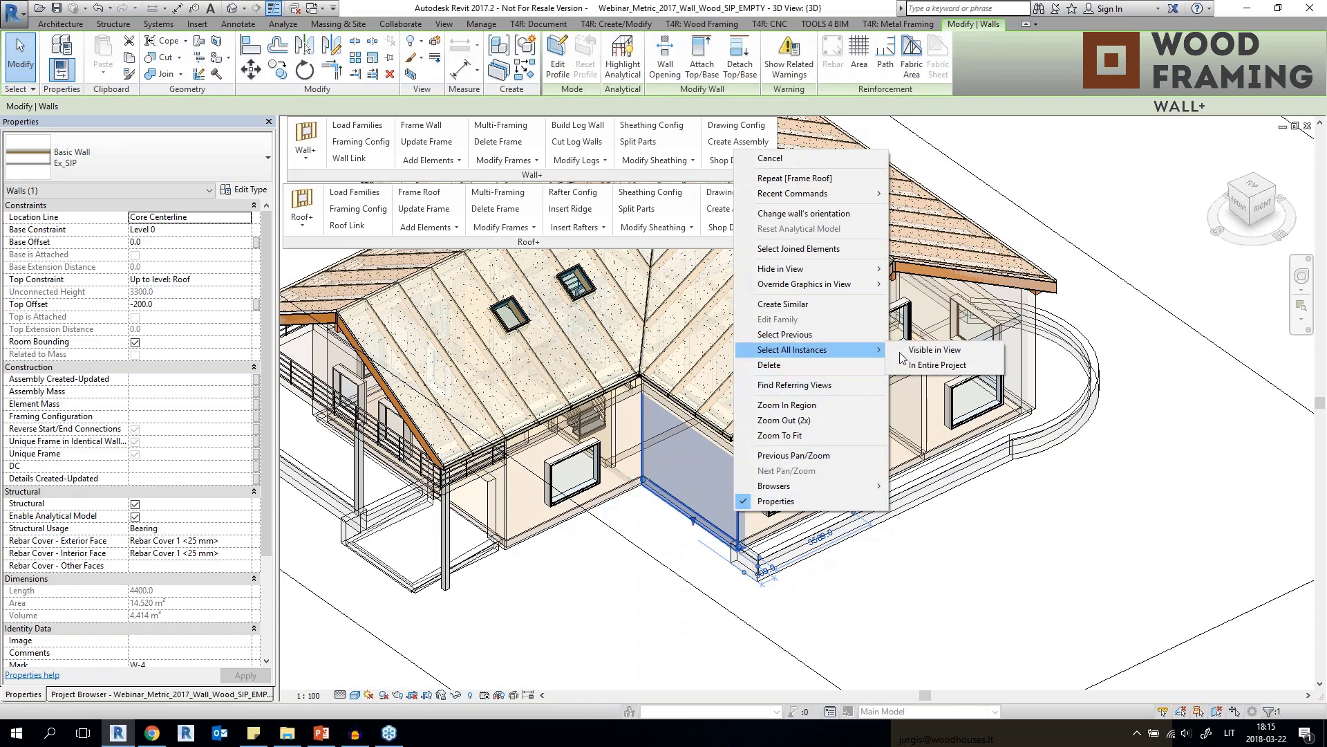
{"action": "left_click", "coordinate": [929, 356]}
Inspect the SIP wall framing around the house, selecting a 36x200 SIP stud above a window.
{"action": "scroll", "coordinate": [670, 551], "scroll_direction": "down", "scroll_amount": 3}
{"action": "middle_click_drag", "start_coordinate": [625, 509], "coordinate": [845, 388], "text": "shift"}
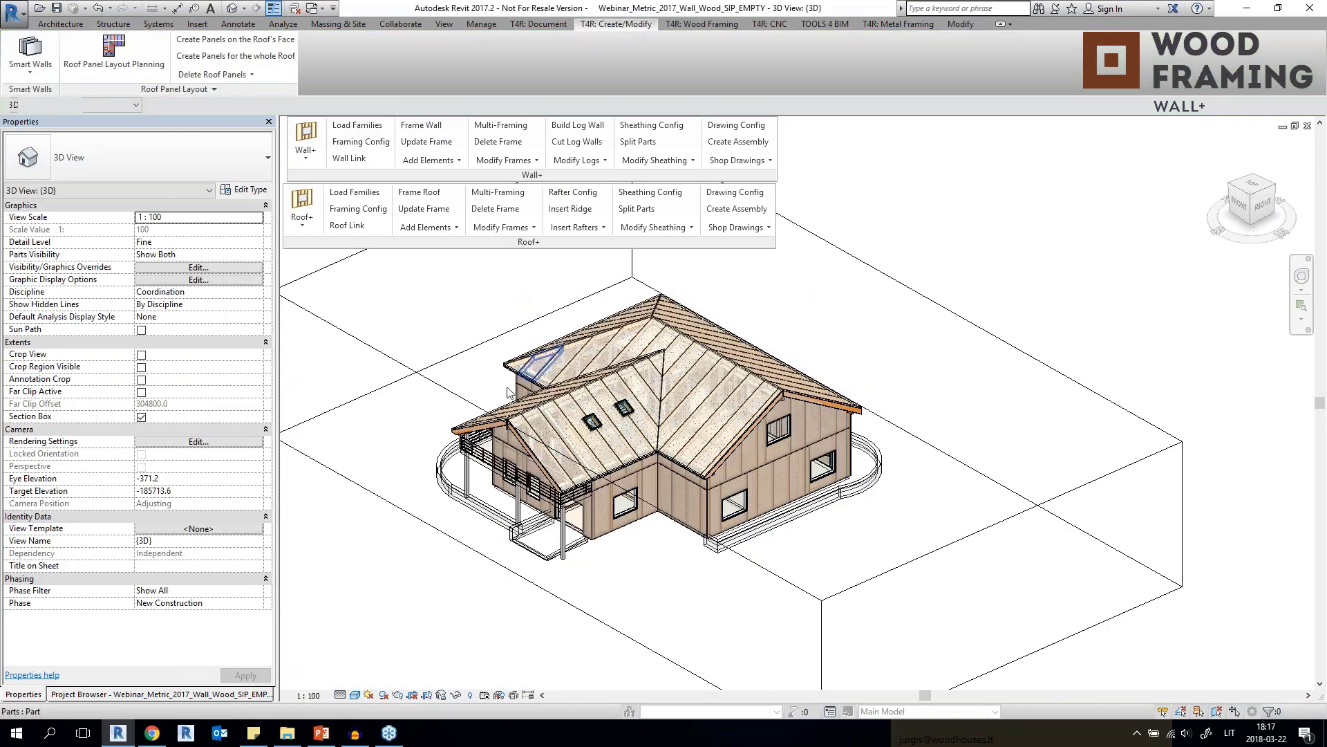
{"action": "middle_click_drag", "start_coordinate": [515, 478], "coordinate": [989, 528], "text": "shift"}
{"action": "scroll", "coordinate": [681, 503], "scroll_direction": "up", "scroll_amount": 5}
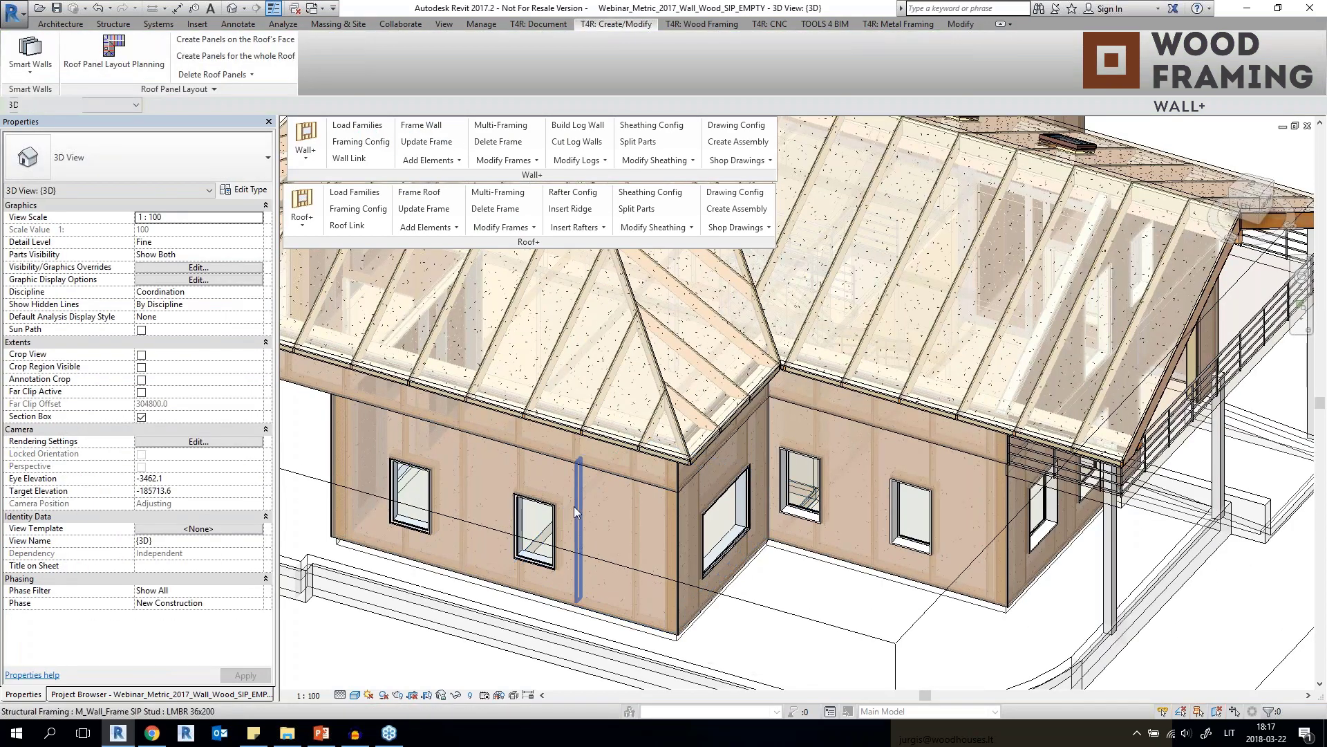
{"action": "left_click", "coordinate": [575, 506]}
{"action": "middle_click_drag", "start_coordinate": [575, 506], "coordinate": [547, 508], "text": "shift"}
{"action": "scroll", "coordinate": [520, 479], "scroll_direction": "up", "scroll_amount": 3}
{"action": "scroll", "coordinate": [818, 505], "scroll_direction": "down", "scroll_amount": 10}
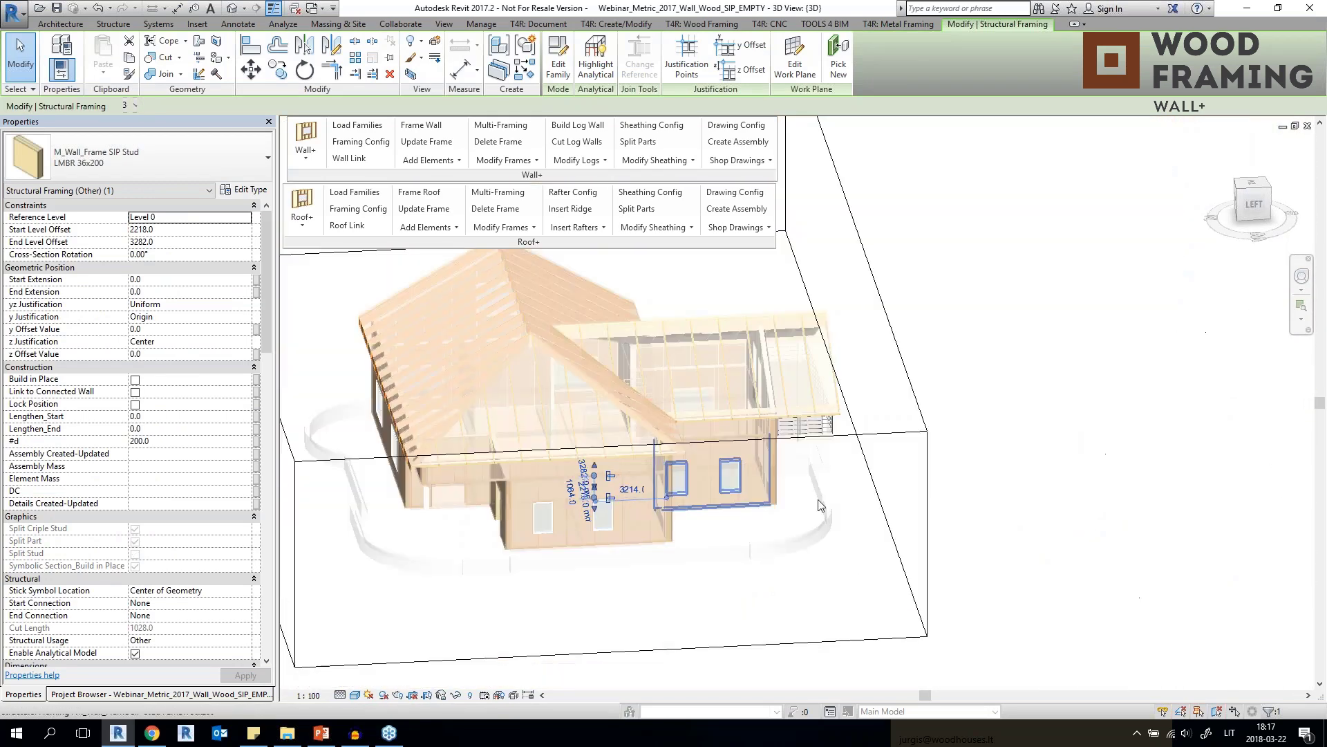
{"action": "middle_click_drag", "start_coordinate": [818, 505], "coordinate": [512, 477], "text": "shift"}
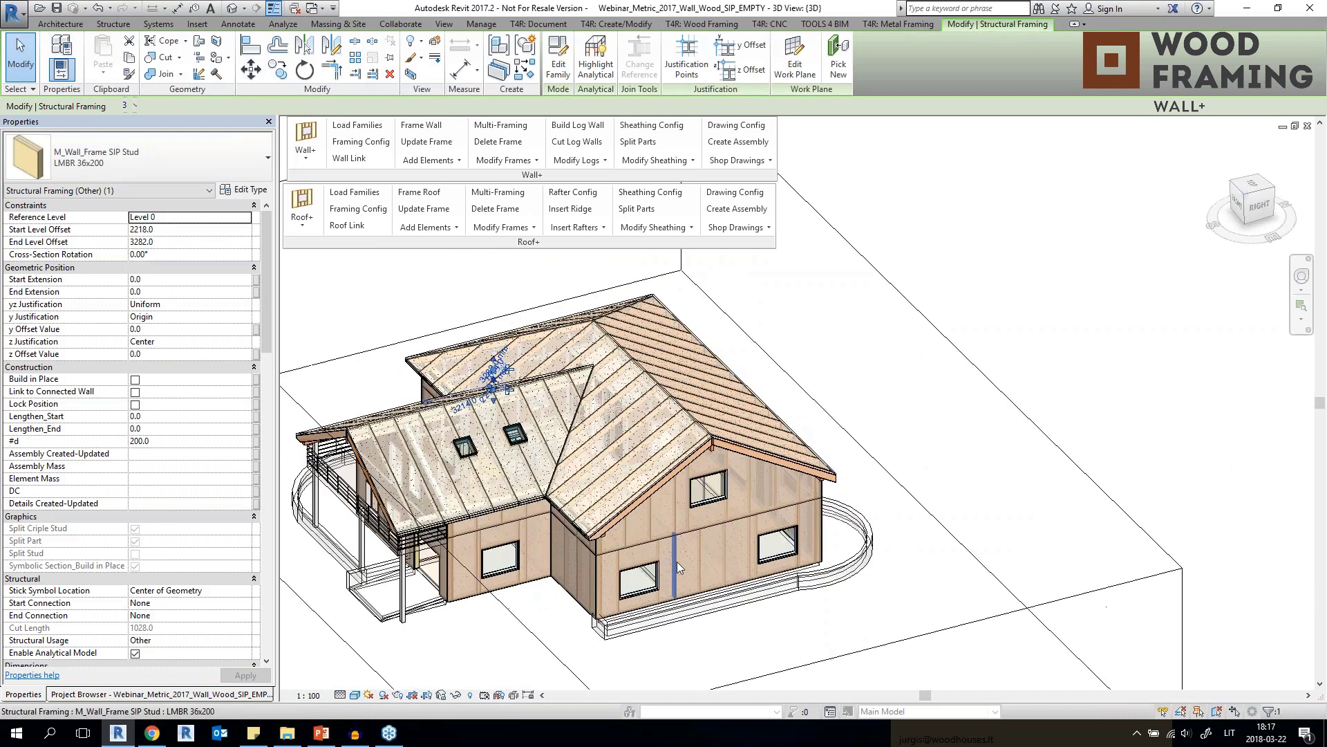
{"action": "middle_click_drag", "start_coordinate": [593, 573], "coordinate": [1079, 567], "text": "shift"}
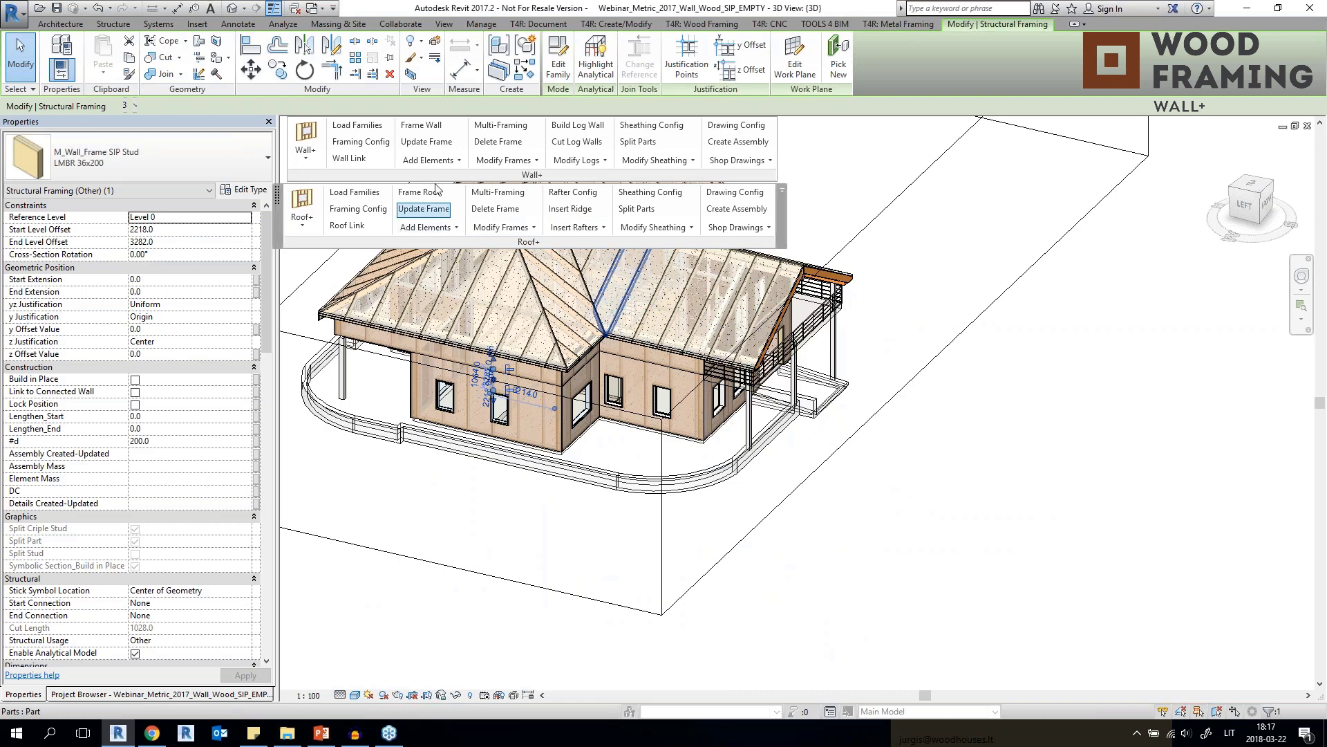
Align studs with another element on the wall with two narrow windows, picking the short stud above a window and the wall.
{"action": "left_click", "coordinate": [512, 160]}
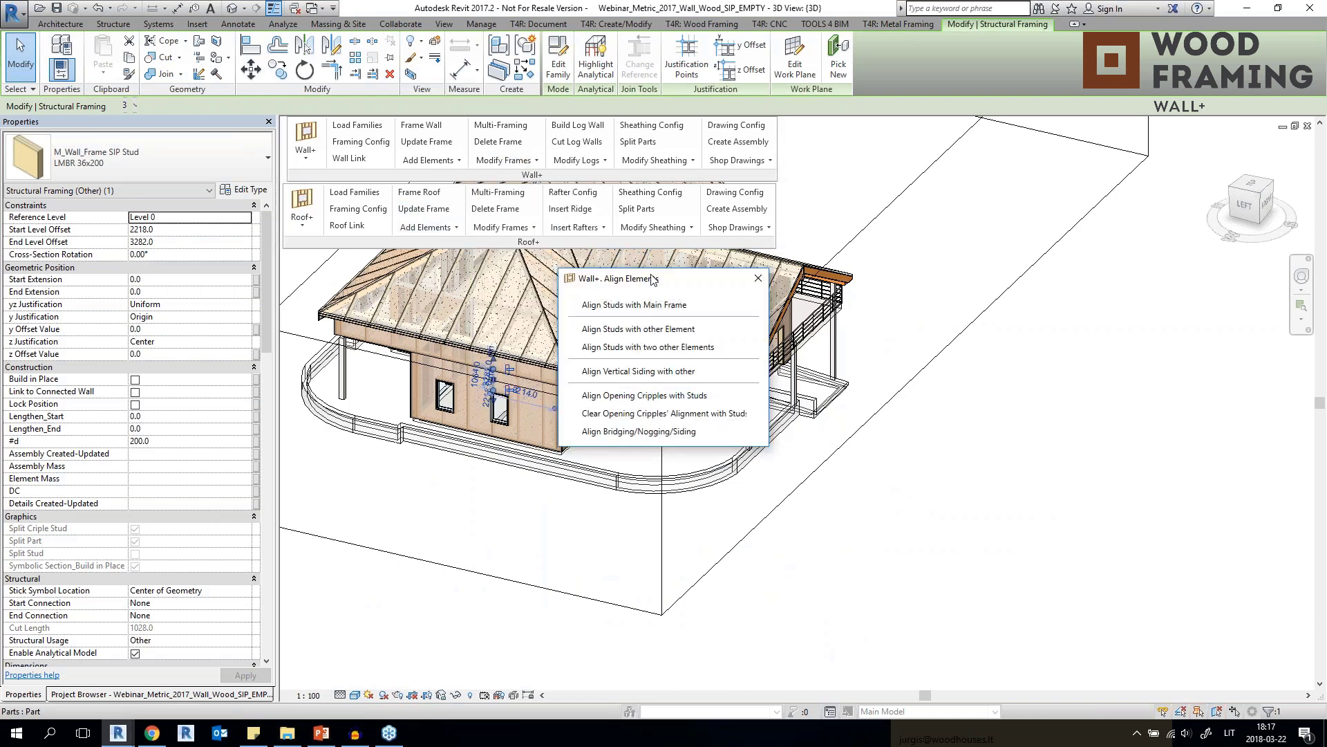
{"action": "left_click_drag", "start_coordinate": [657, 273], "coordinate": [944, 304]}
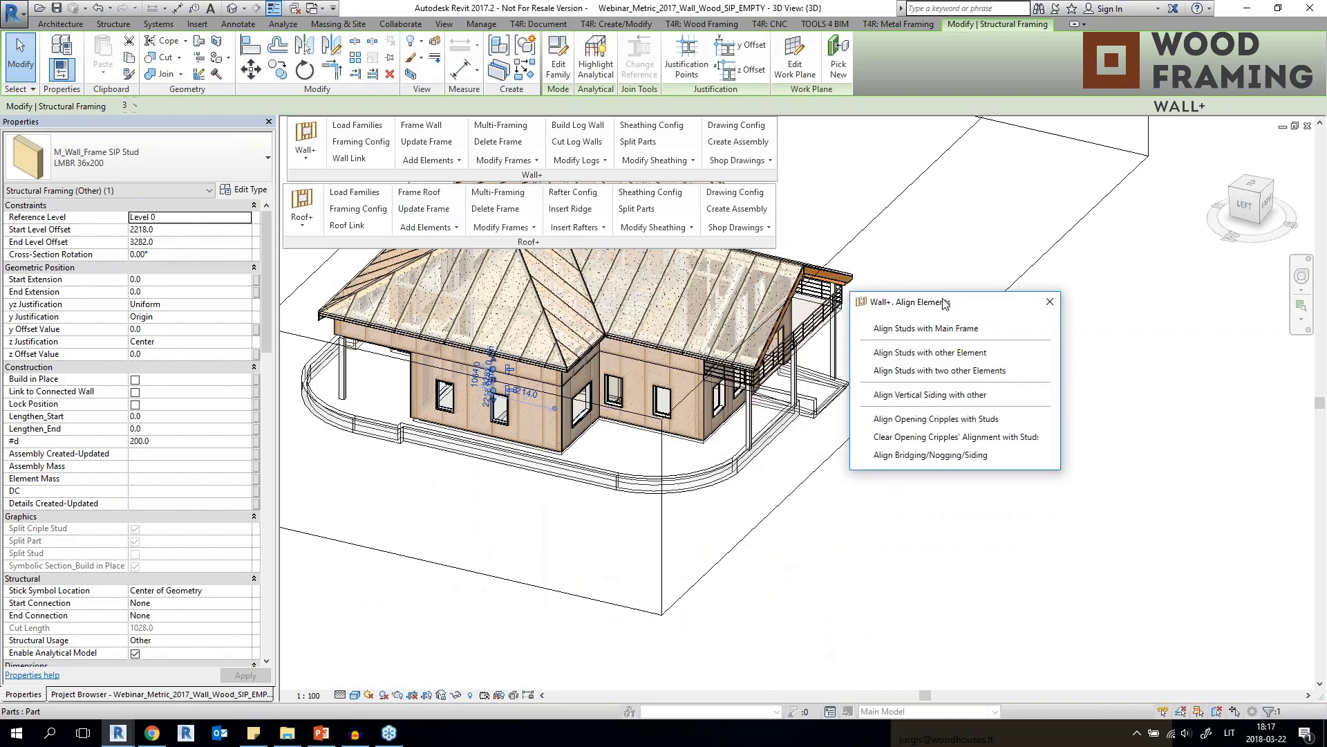
{"action": "left_click", "coordinate": [949, 354]}
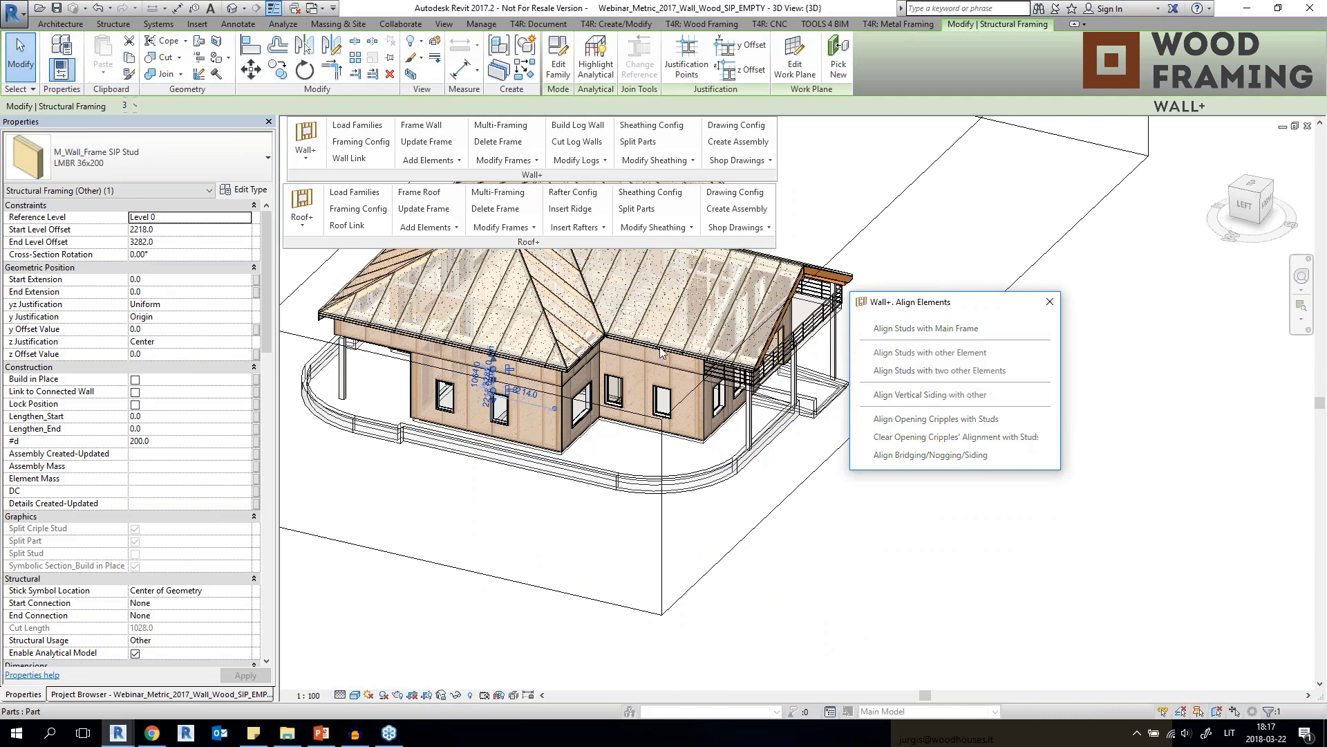
{"action": "scroll", "coordinate": [661, 339], "scroll_direction": "up", "scroll_amount": 5}
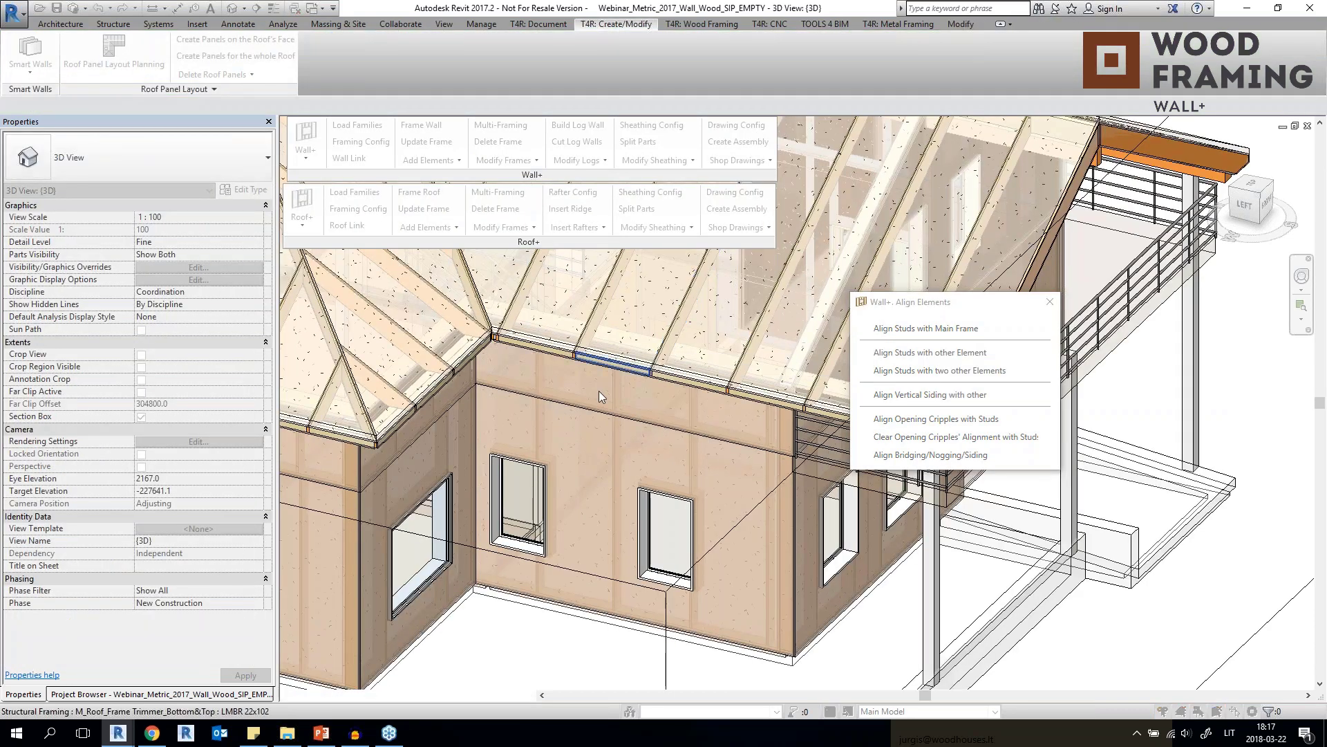
{"action": "left_click", "coordinate": [659, 439]}
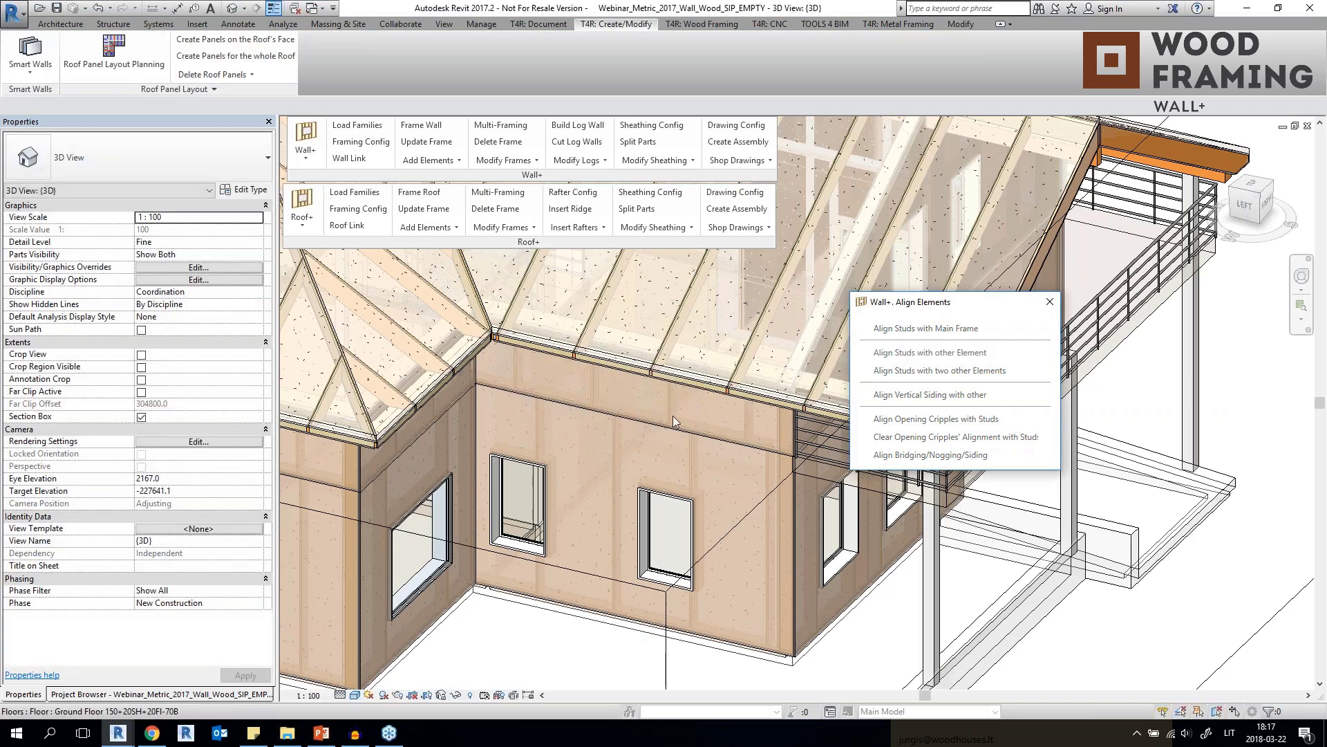
{"action": "left_click", "coordinate": [673, 414]}
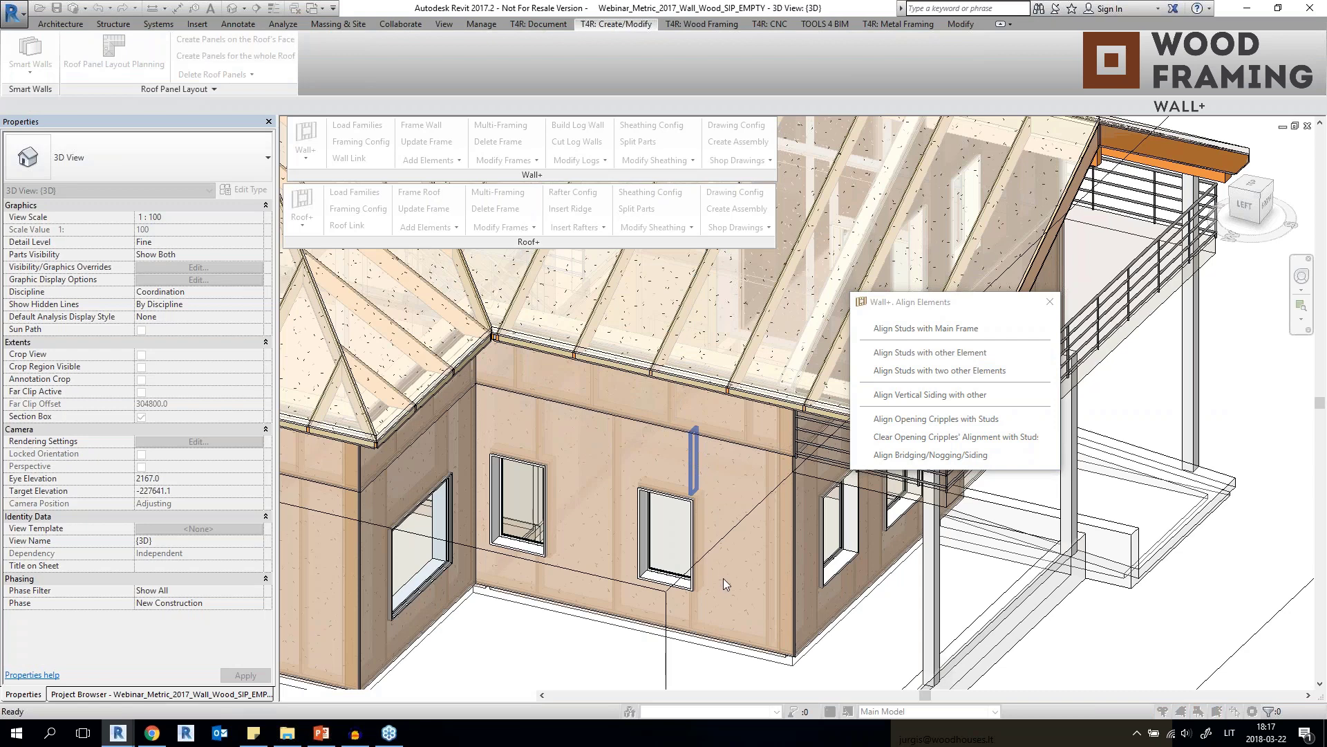
{"action": "left_click", "coordinate": [723, 578]}
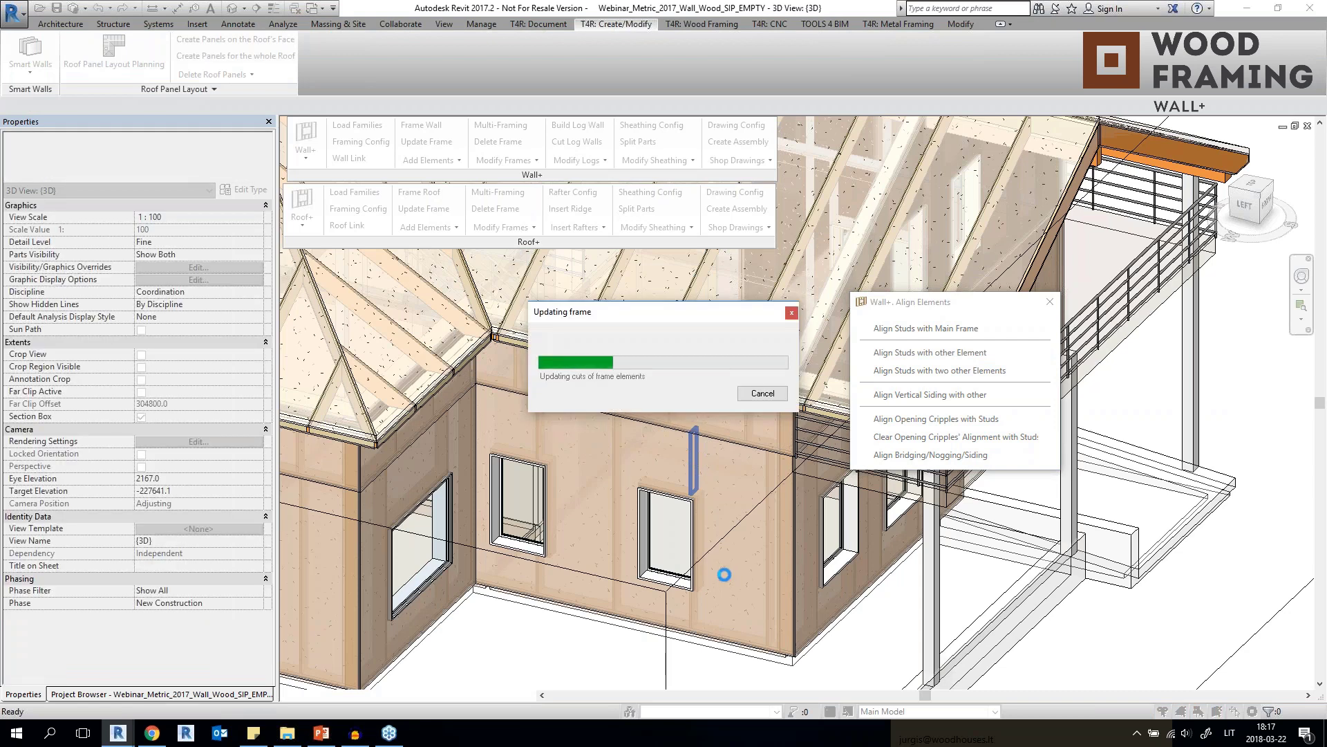
{"action": "key", "text": "Escape"}
Align studs with another element in the upper wall strip above the large window, choosing to delete the problem 36x200 SIP stud type.
{"action": "scroll", "coordinate": [669, 493], "scroll_direction": "down", "scroll_amount": 4}
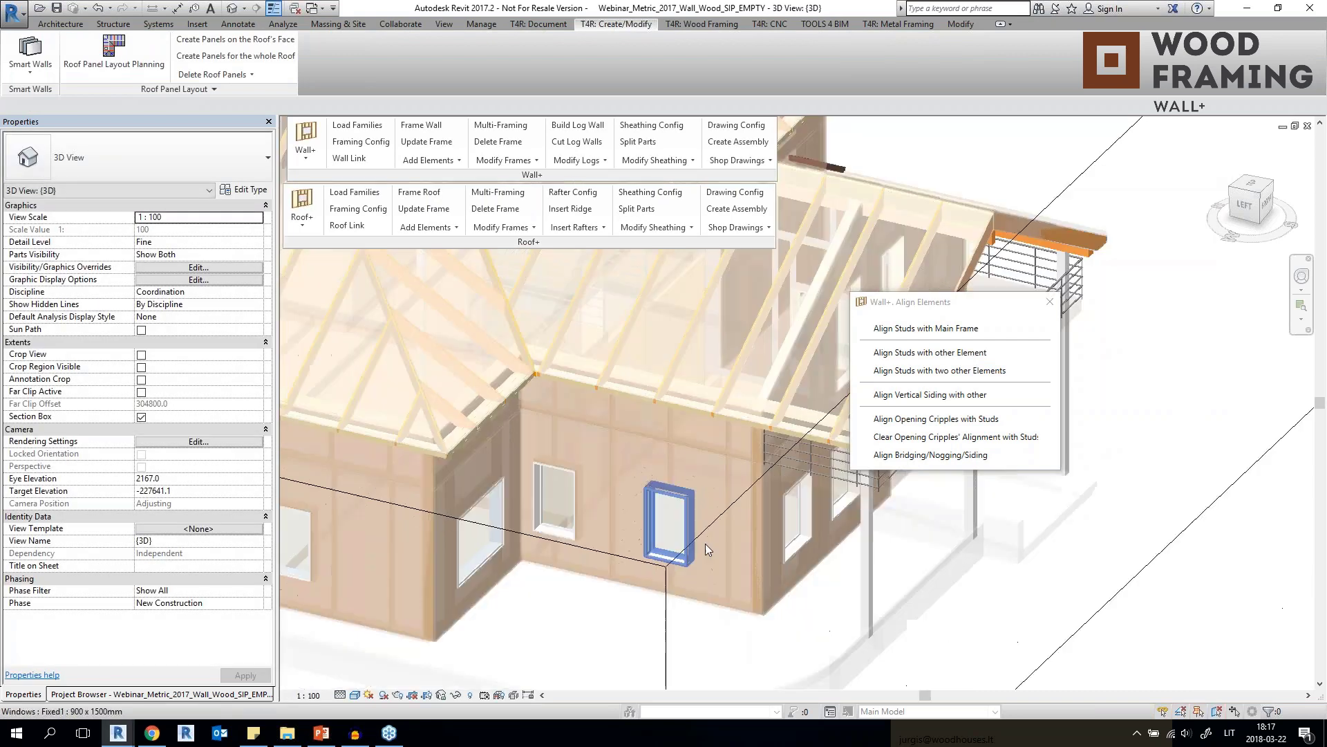
{"action": "scroll", "coordinate": [643, 401], "scroll_direction": "up", "scroll_amount": 8}
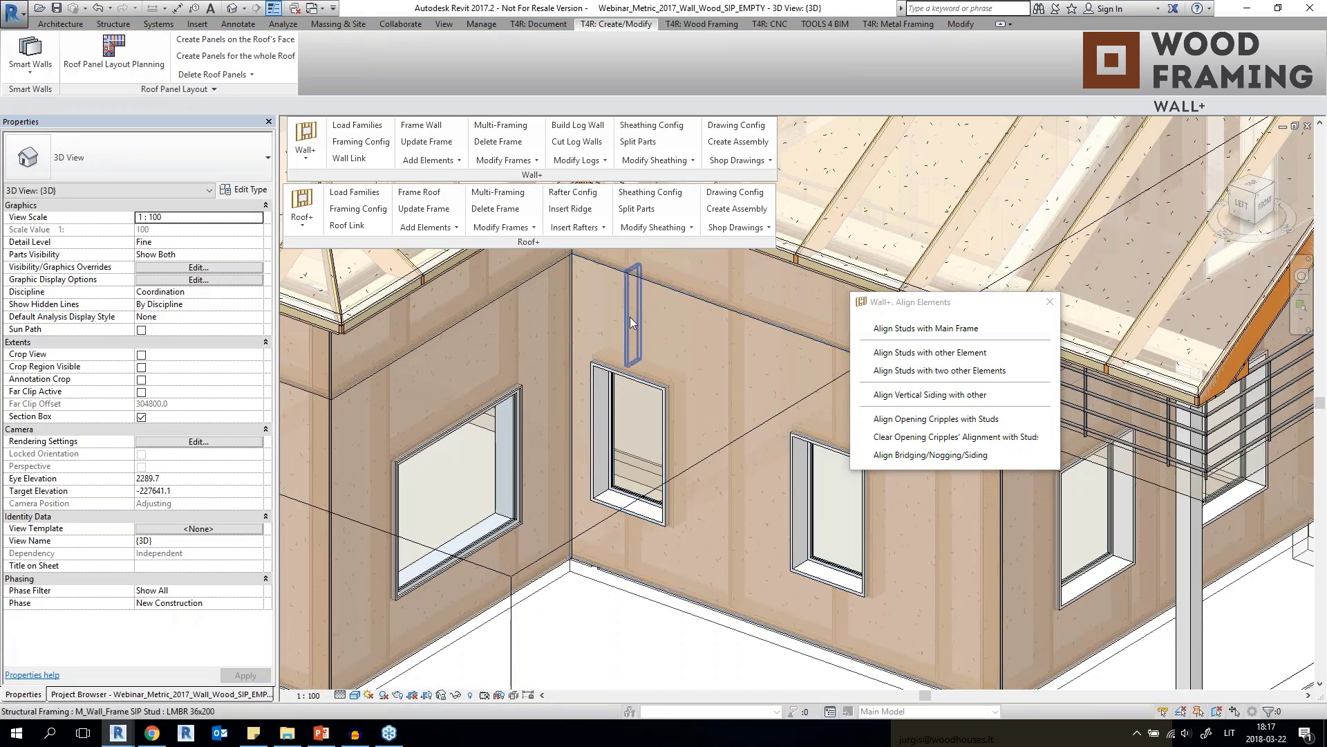
{"action": "middle_click_drag", "start_coordinate": [482, 421], "coordinate": [409, 446], "text": "shift"}
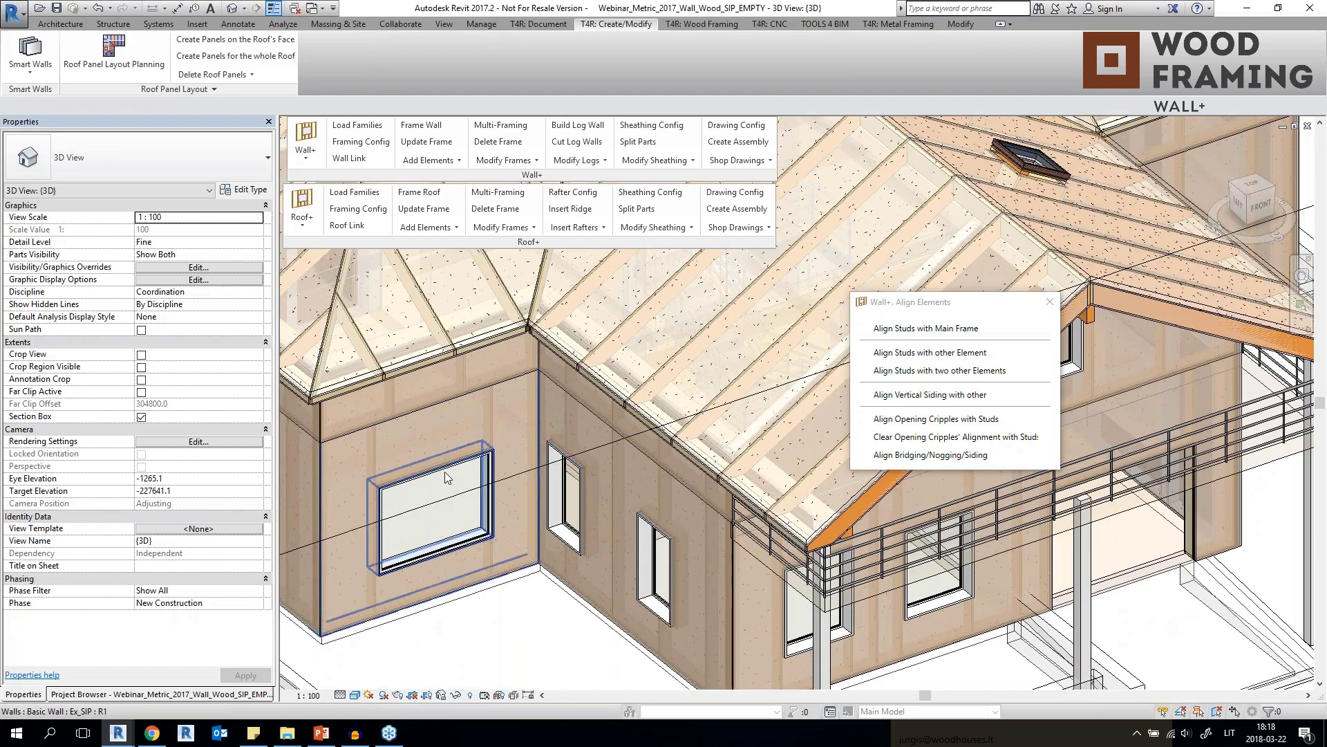
{"action": "scroll", "coordinate": [429, 496], "scroll_direction": "up", "scroll_amount": 4}
{"action": "scroll", "coordinate": [429, 496], "scroll_direction": "down", "scroll_amount": 5}
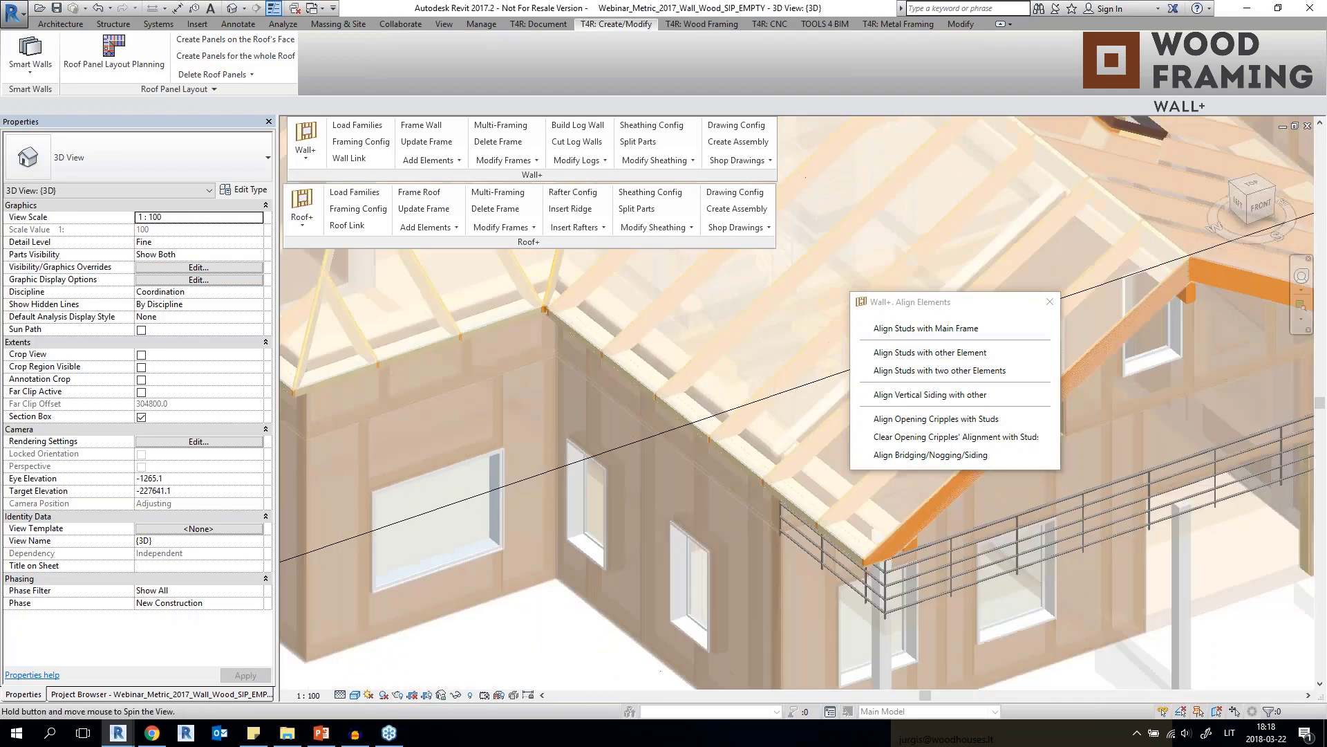
{"action": "middle_click_drag", "start_coordinate": [429, 497], "coordinate": [541, 468]}
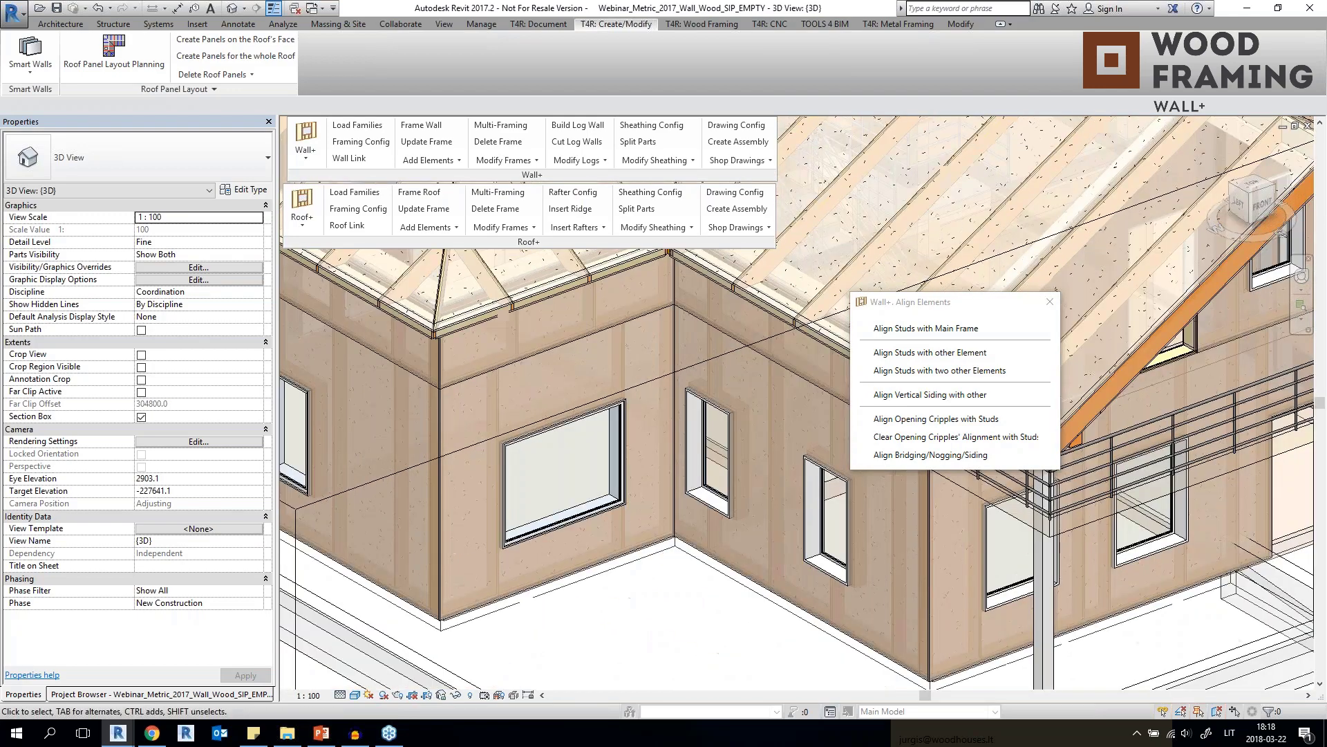
{"action": "left_click", "coordinate": [922, 353]}
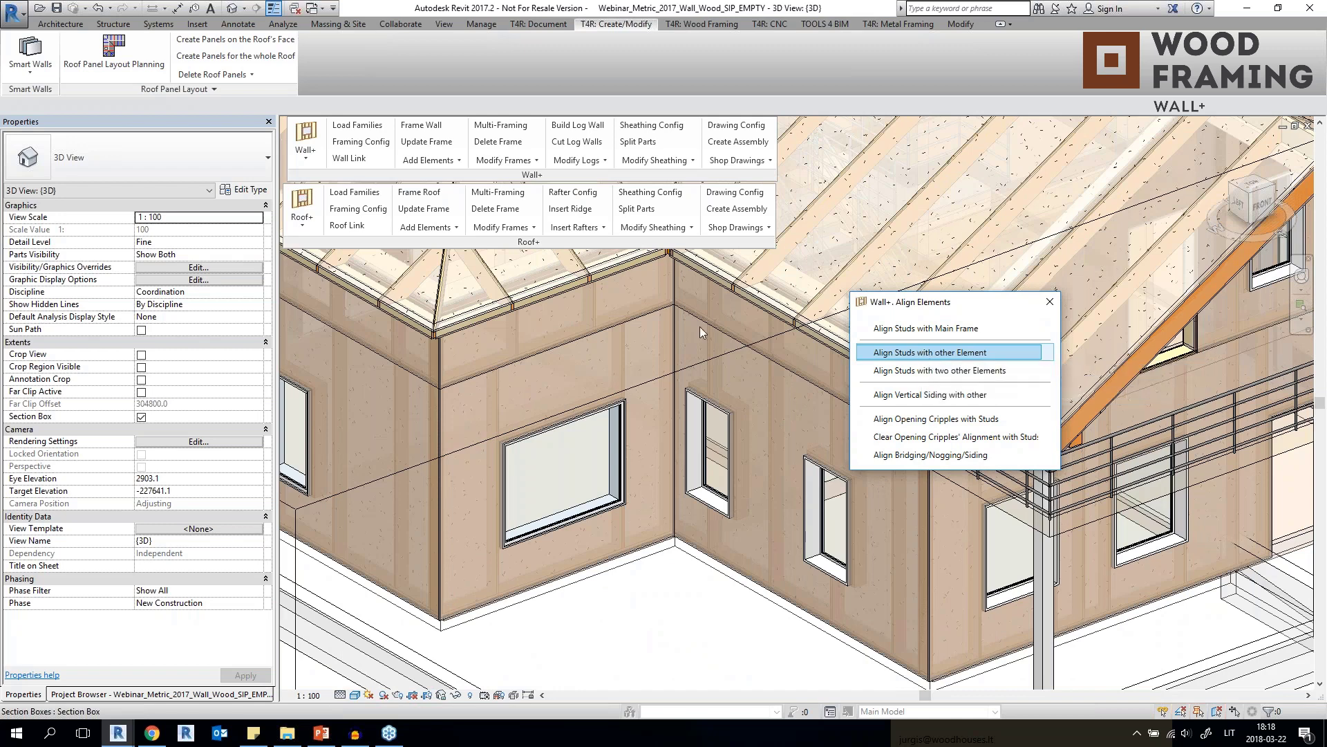
{"action": "left_click", "coordinate": [517, 325]}
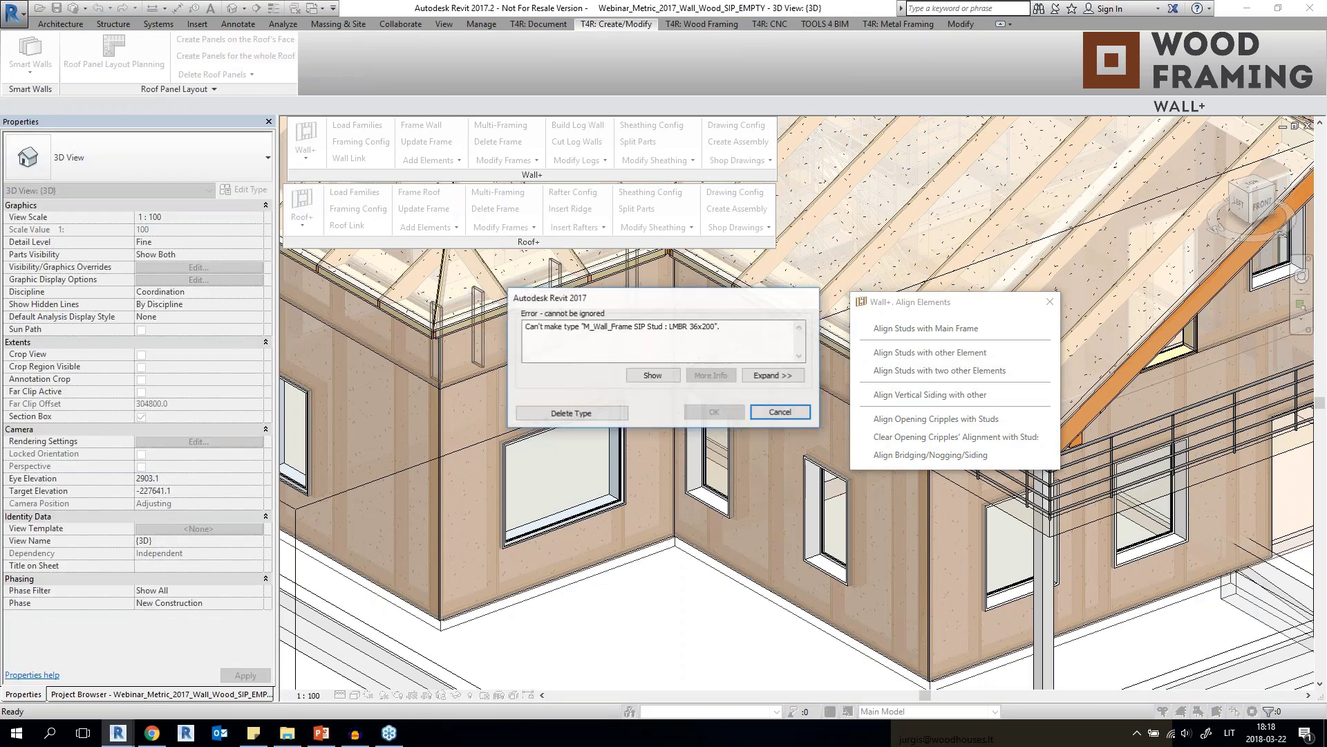
{"action": "left_click", "coordinate": [597, 412]}
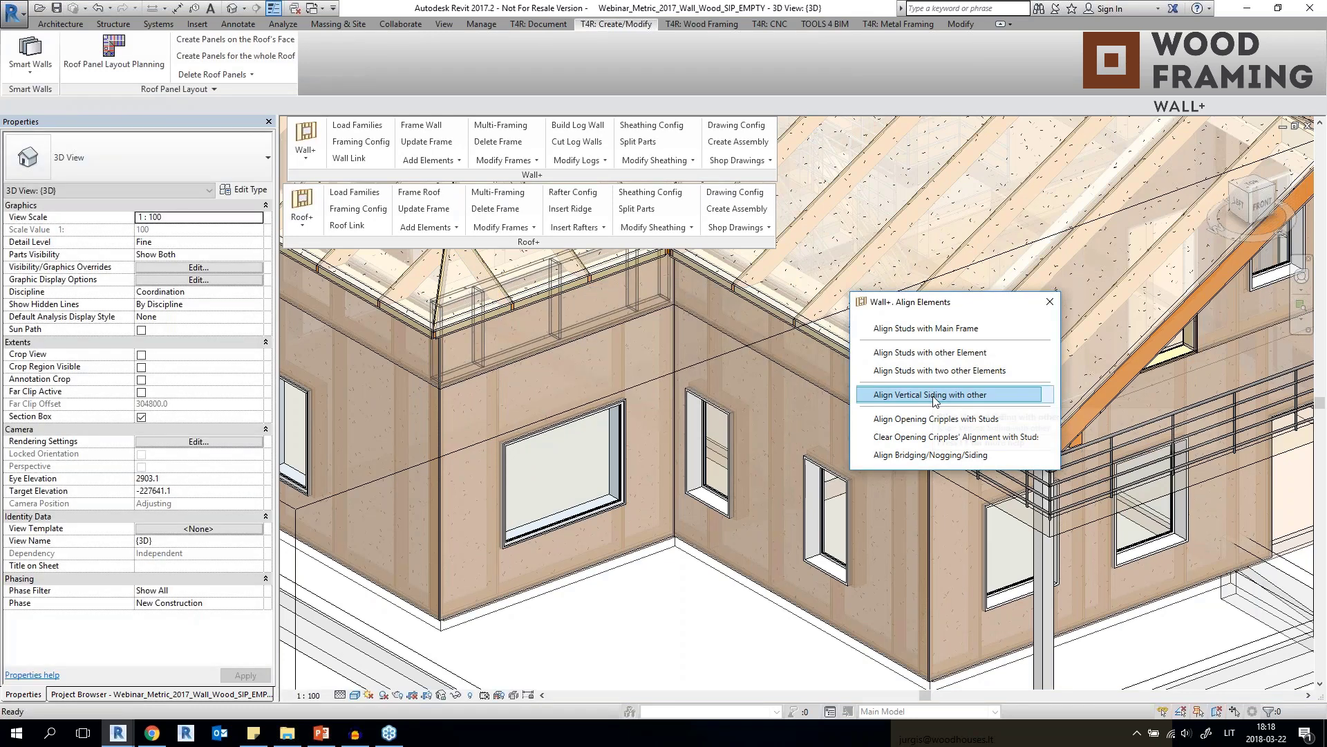
Align the studs of the lower wall around the large window with the stud in the upper wall strip near the corner.
{"action": "left_click", "coordinate": [939, 354]}
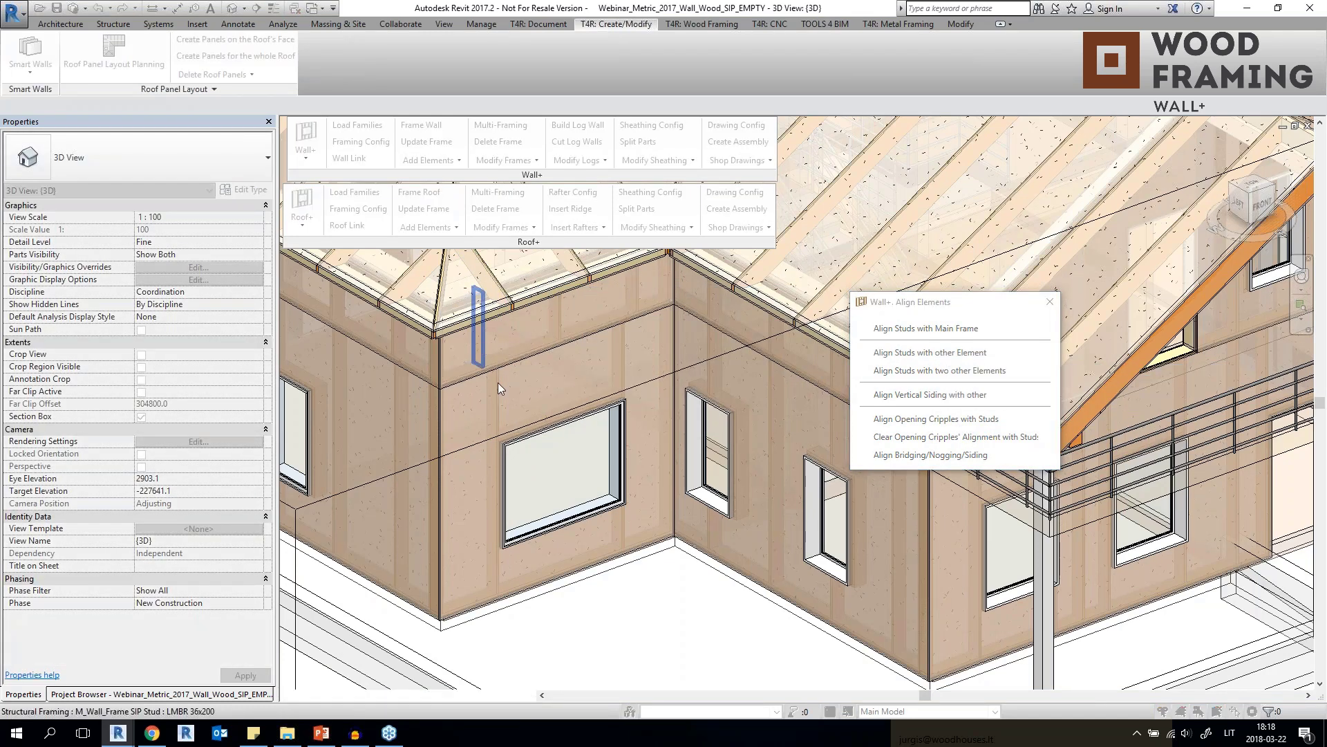
{"action": "left_click", "coordinate": [620, 507]}
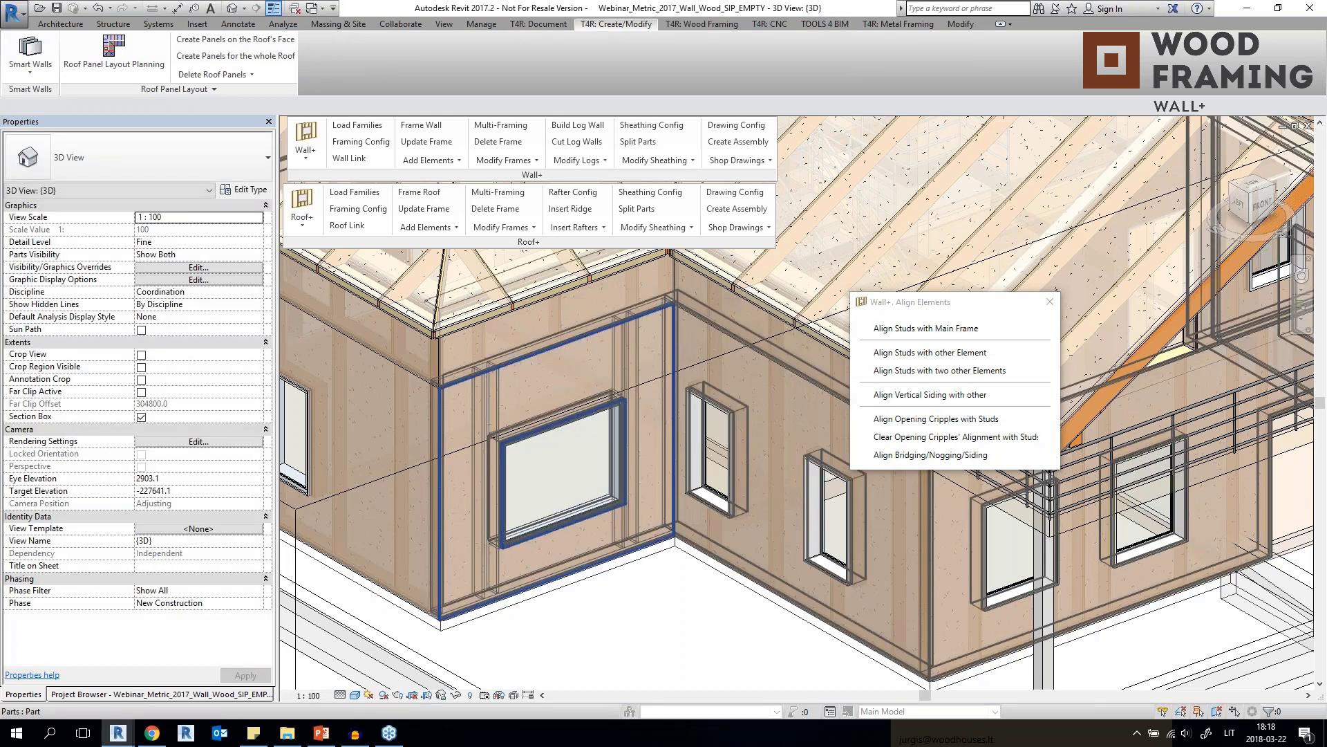
{"action": "scroll", "coordinate": [616, 397], "scroll_direction": "down", "scroll_amount": 1}
{"action": "middle_click_drag", "start_coordinate": [615, 397], "coordinate": [600, 401], "text": "shift"}
{"action": "scroll", "coordinate": [492, 458], "scroll_direction": "down", "scroll_amount": 3}
{"action": "middle_click_drag", "start_coordinate": [495, 458], "coordinate": [684, 432], "text": "shift"}
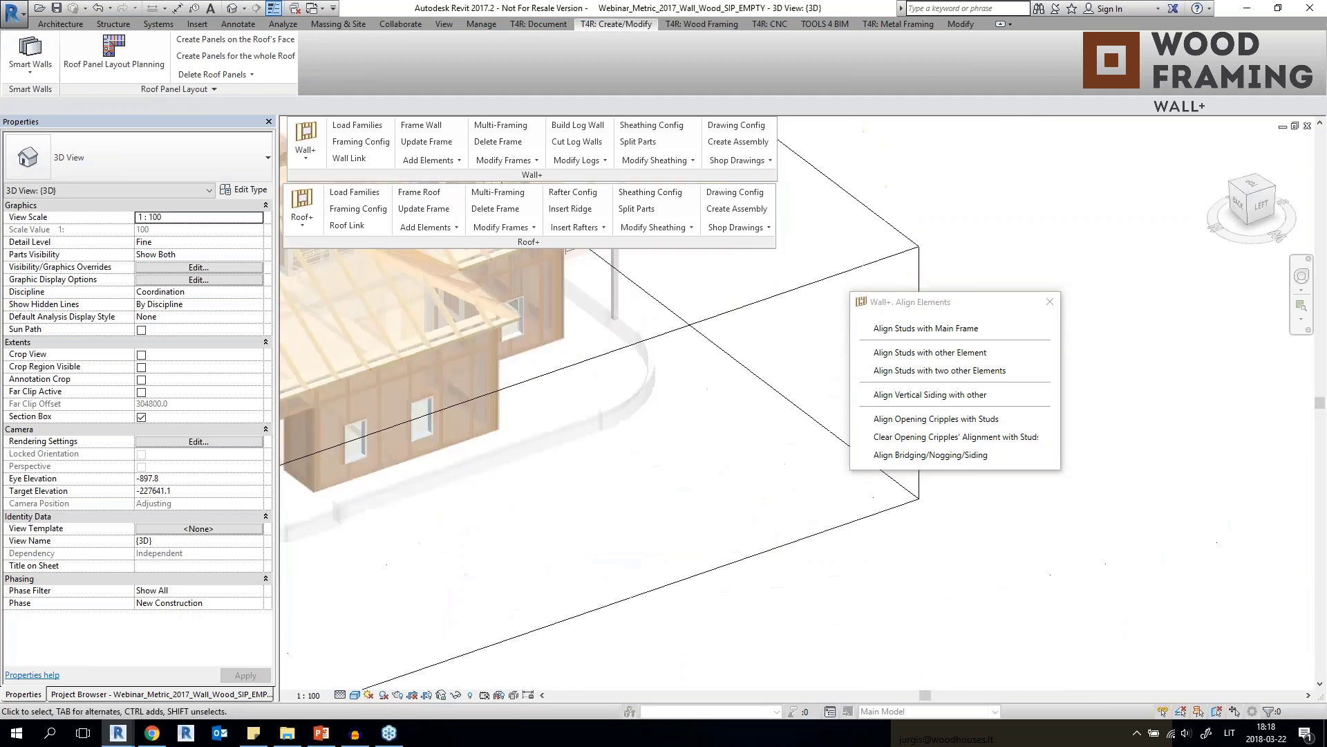
Align studs with another element in the upper strip and the lower wall of the side with two small windows.
{"action": "scroll", "coordinate": [685, 418], "scroll_direction": "up", "scroll_amount": 3}
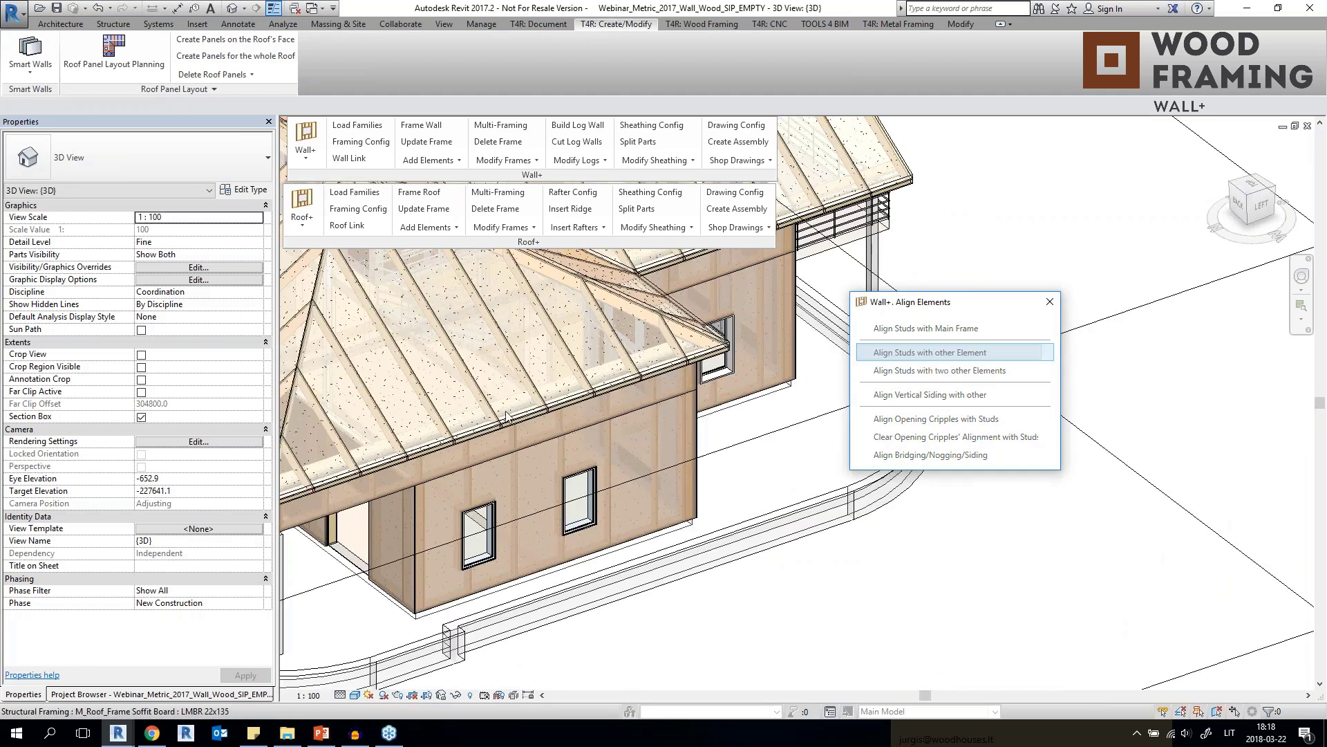
{"action": "scroll", "coordinate": [541, 400], "scroll_direction": "up", "scroll_amount": 1}
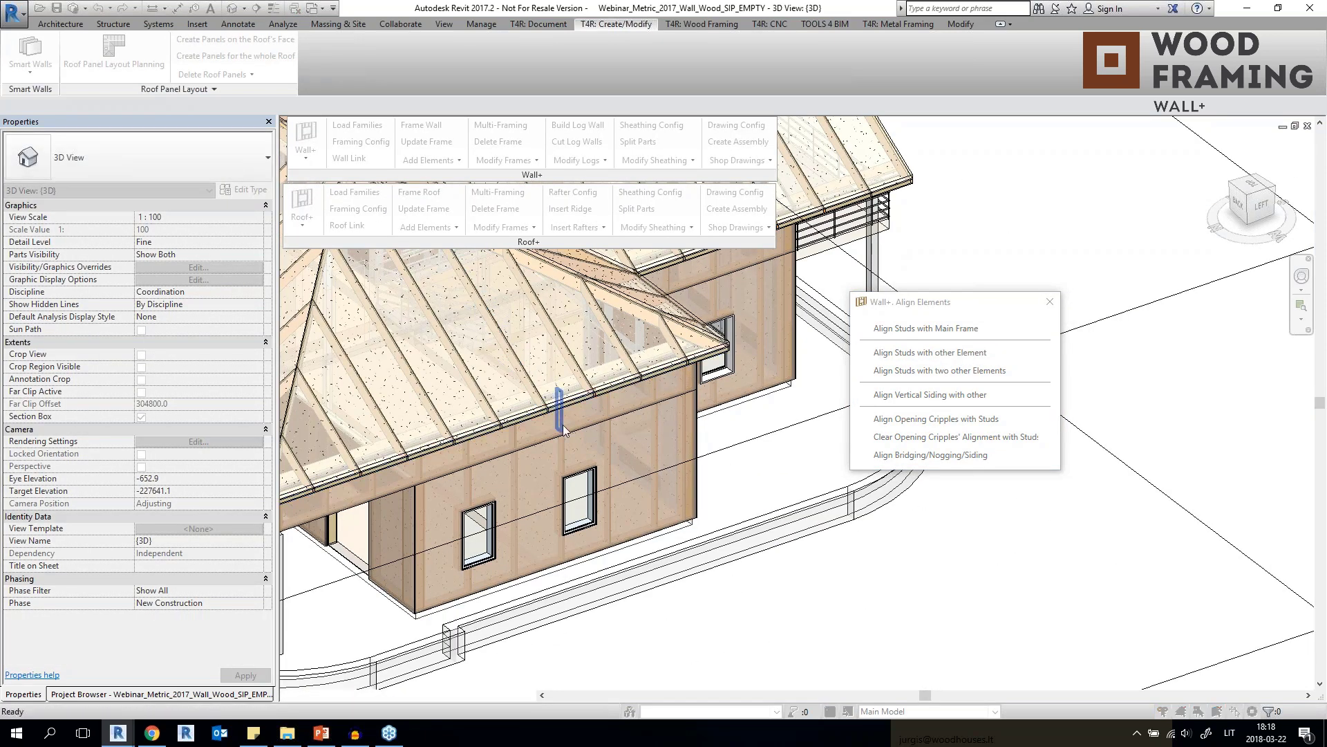
{"action": "left_click", "coordinate": [563, 430]}
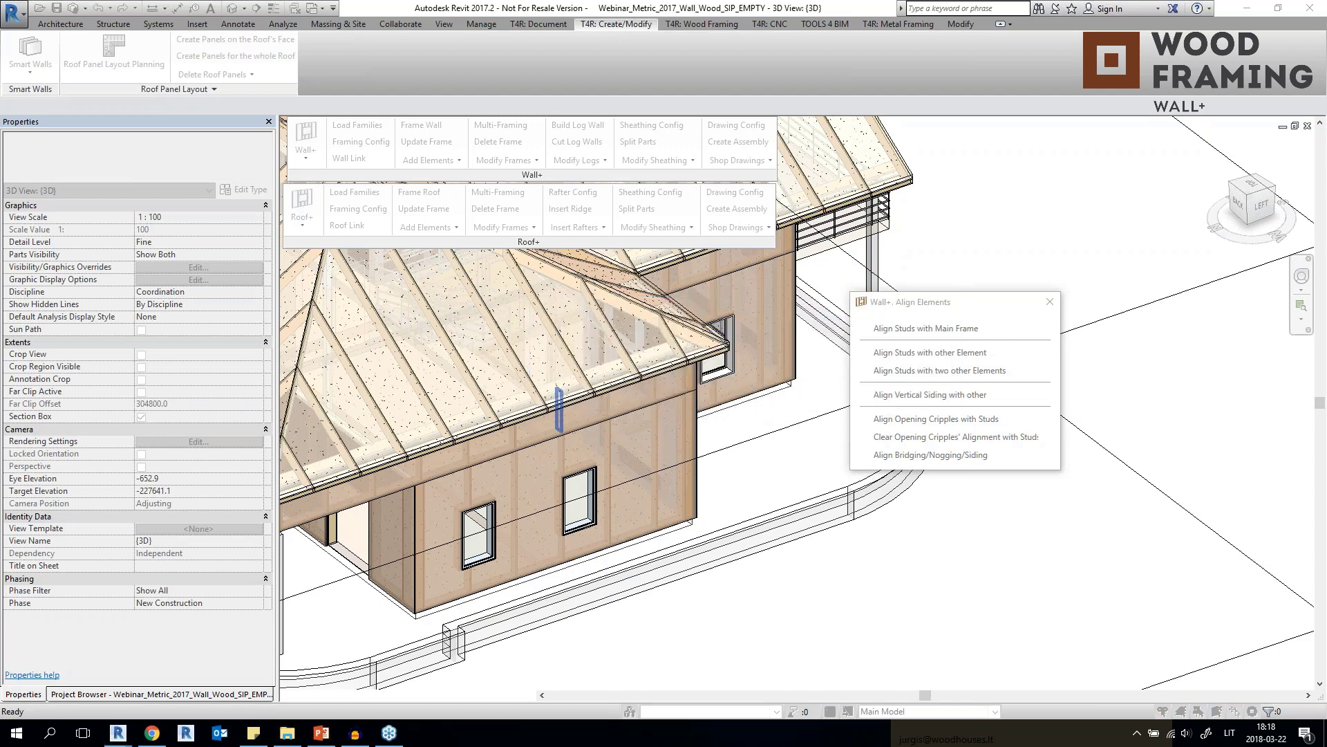
{"action": "left_click", "coordinate": [920, 354]}
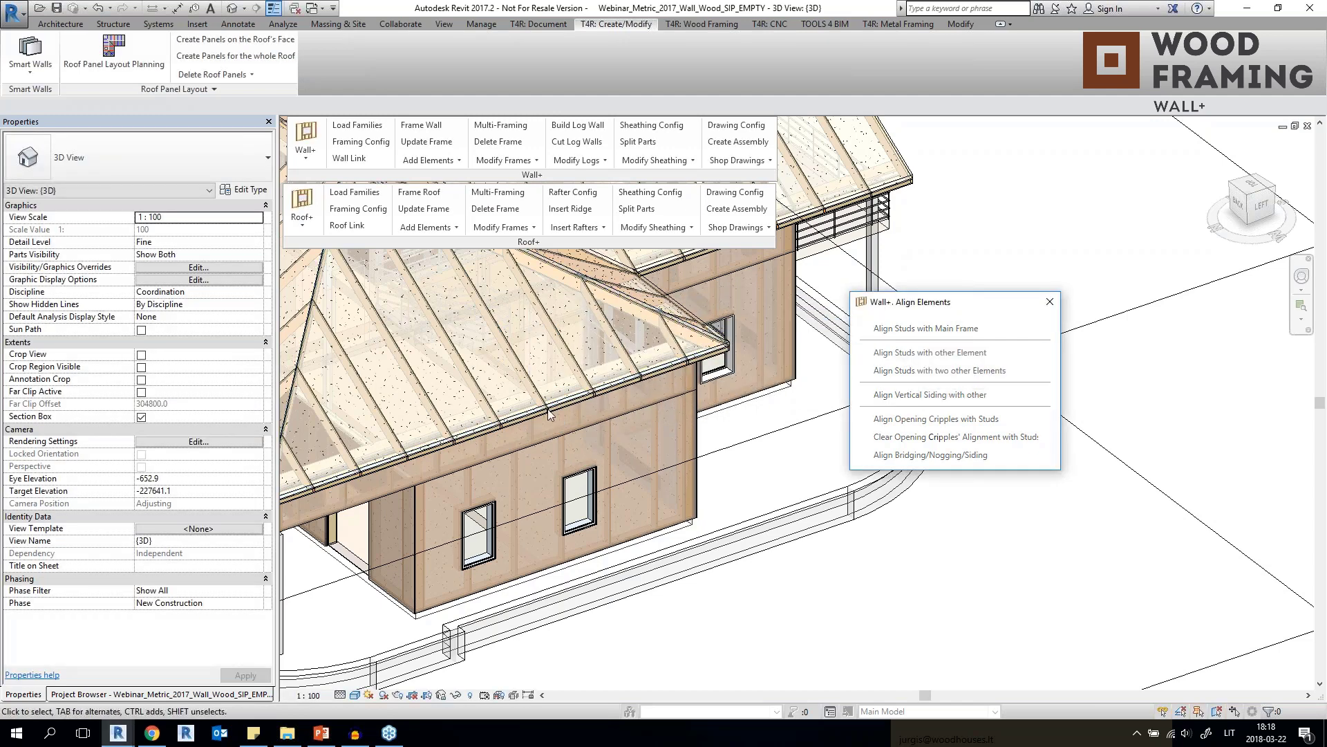
{"action": "left_click", "coordinate": [513, 475]}
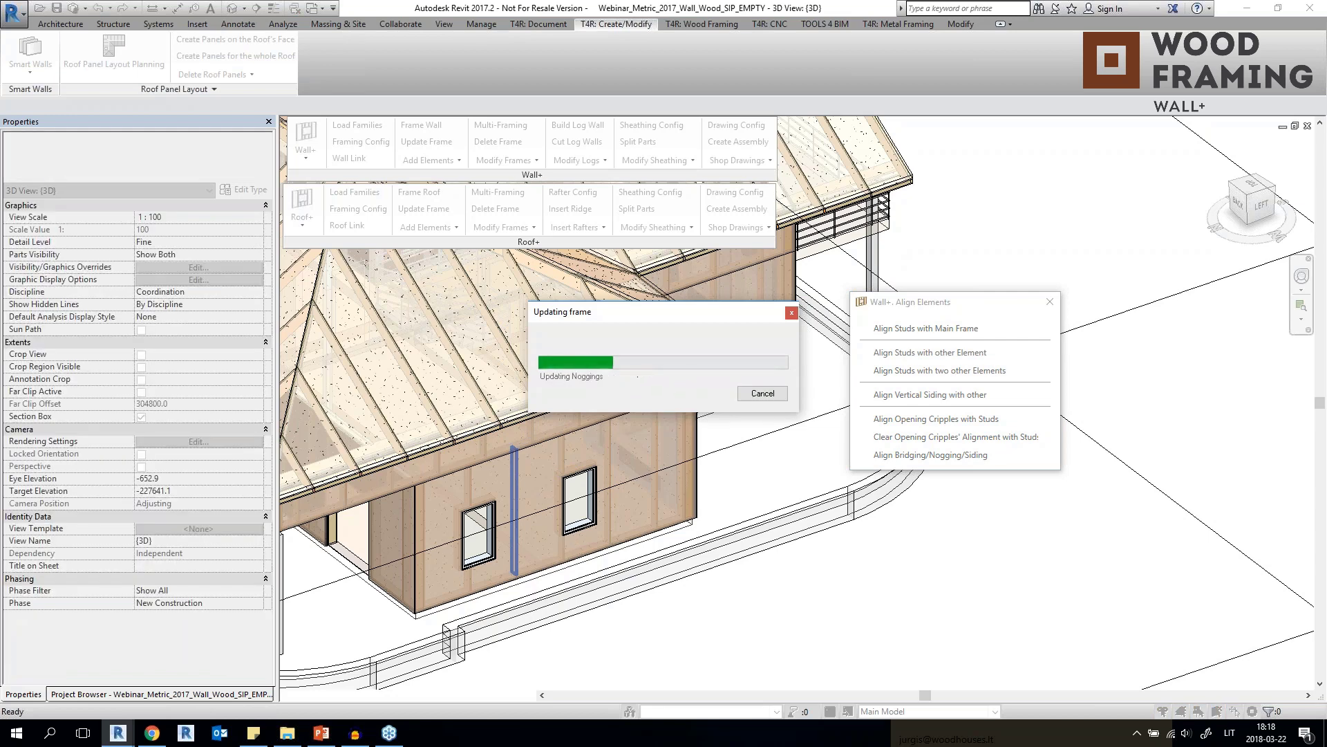
Examine the stud alignment between the upper and lower walls around the two small windows, selecting the 900 x 1500 mm window.
{"action": "middle_click_drag", "start_coordinate": [530, 466], "coordinate": [439, 382], "text": "shift"}
{"action": "scroll", "coordinate": [524, 431], "scroll_direction": "up", "scroll_amount": 5}
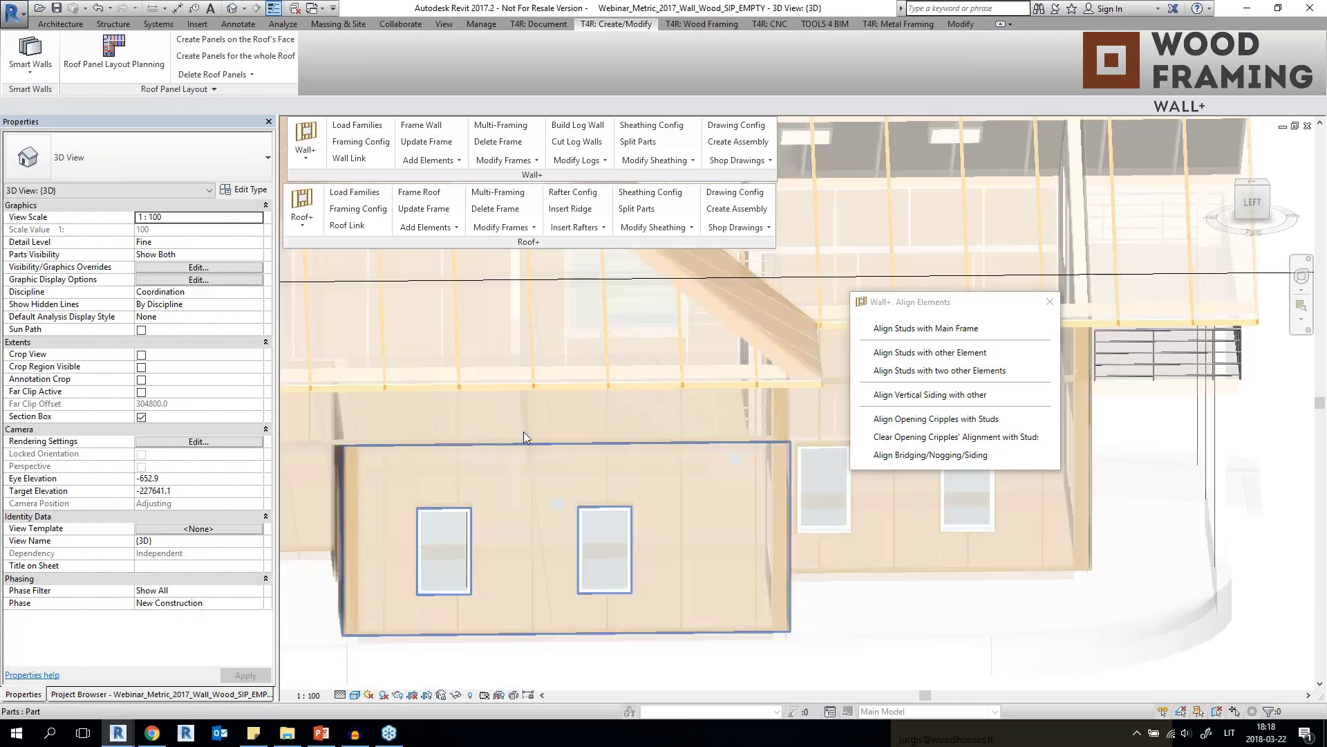
{"action": "middle_click_drag", "start_coordinate": [586, 389], "coordinate": [589, 419], "text": "shift"}
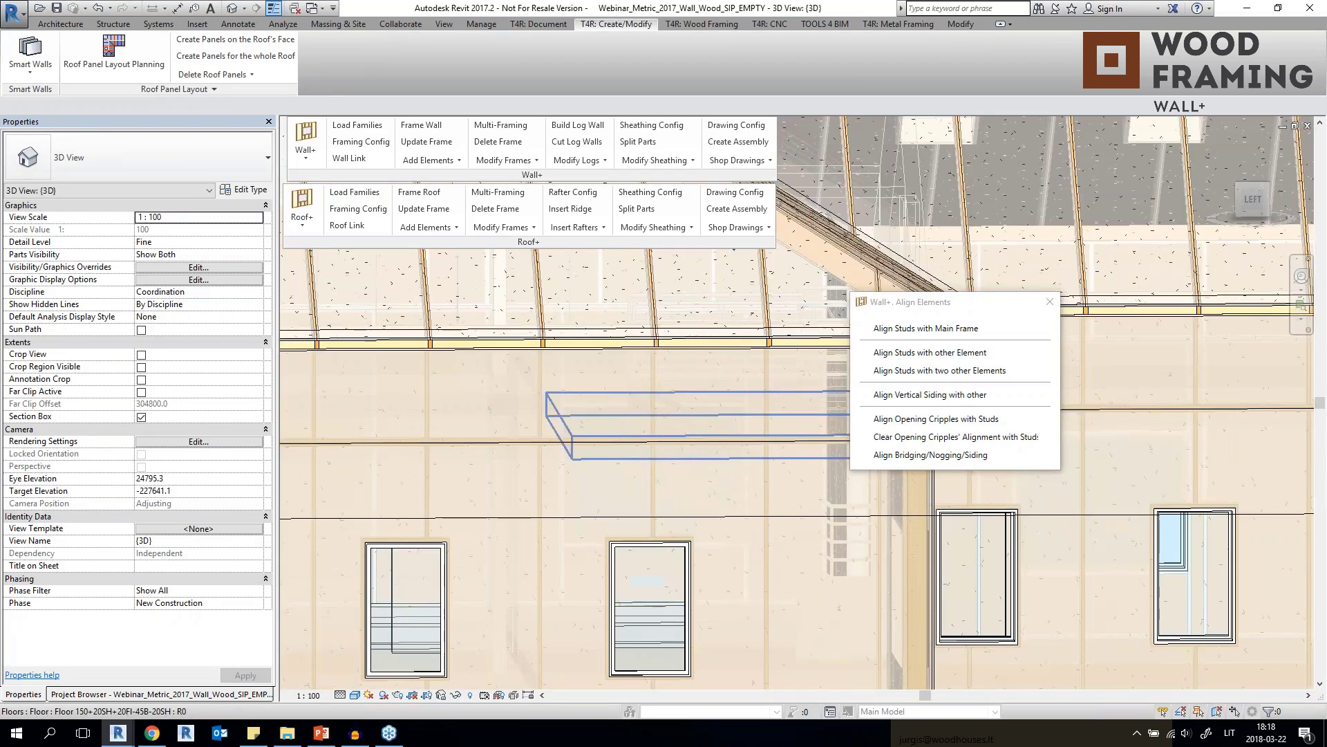
{"action": "scroll", "coordinate": [585, 496], "scroll_direction": "down", "scroll_amount": 2}
{"action": "middle_click_drag", "start_coordinate": [582, 495], "coordinate": [589, 568], "text": "shift"}
{"action": "scroll", "coordinate": [438, 512], "scroll_direction": "up", "scroll_amount": 2}
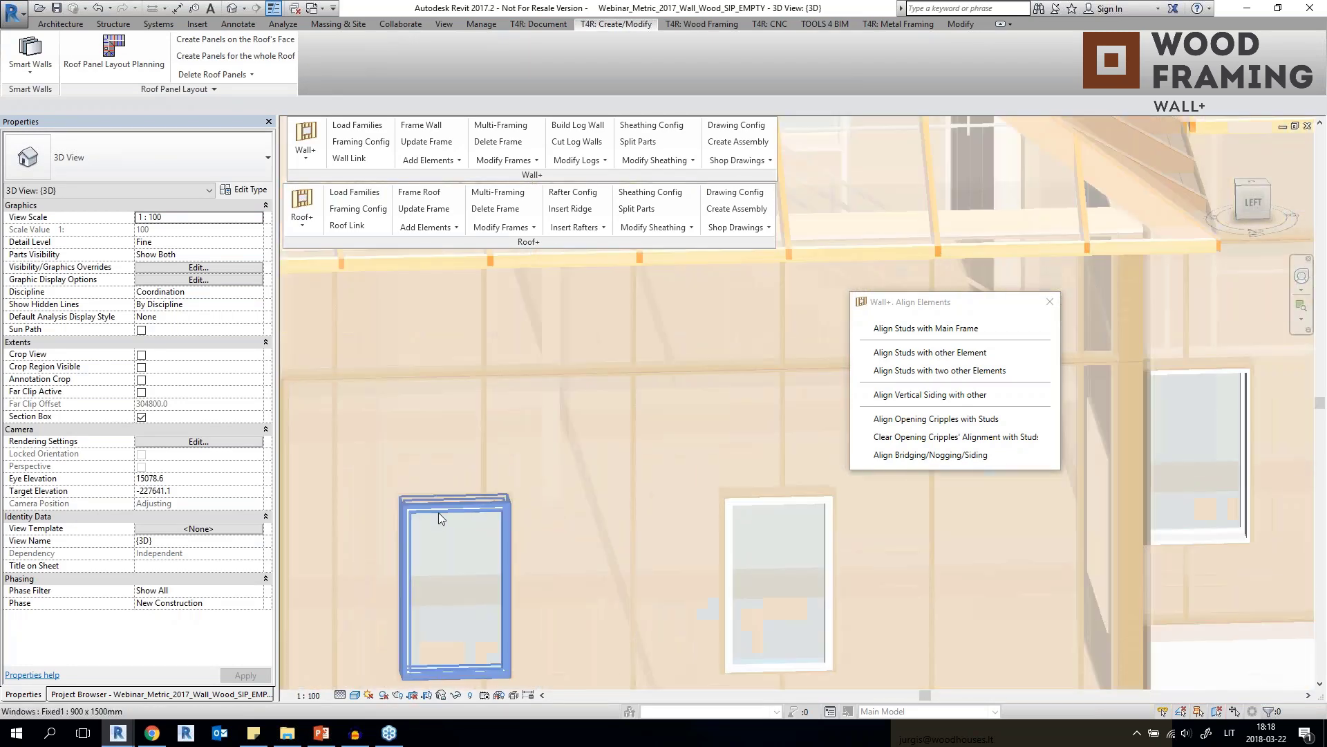
{"action": "left_click", "coordinate": [438, 512]}
{"action": "scroll", "coordinate": [526, 523], "scroll_direction": "down", "scroll_amount": 4}
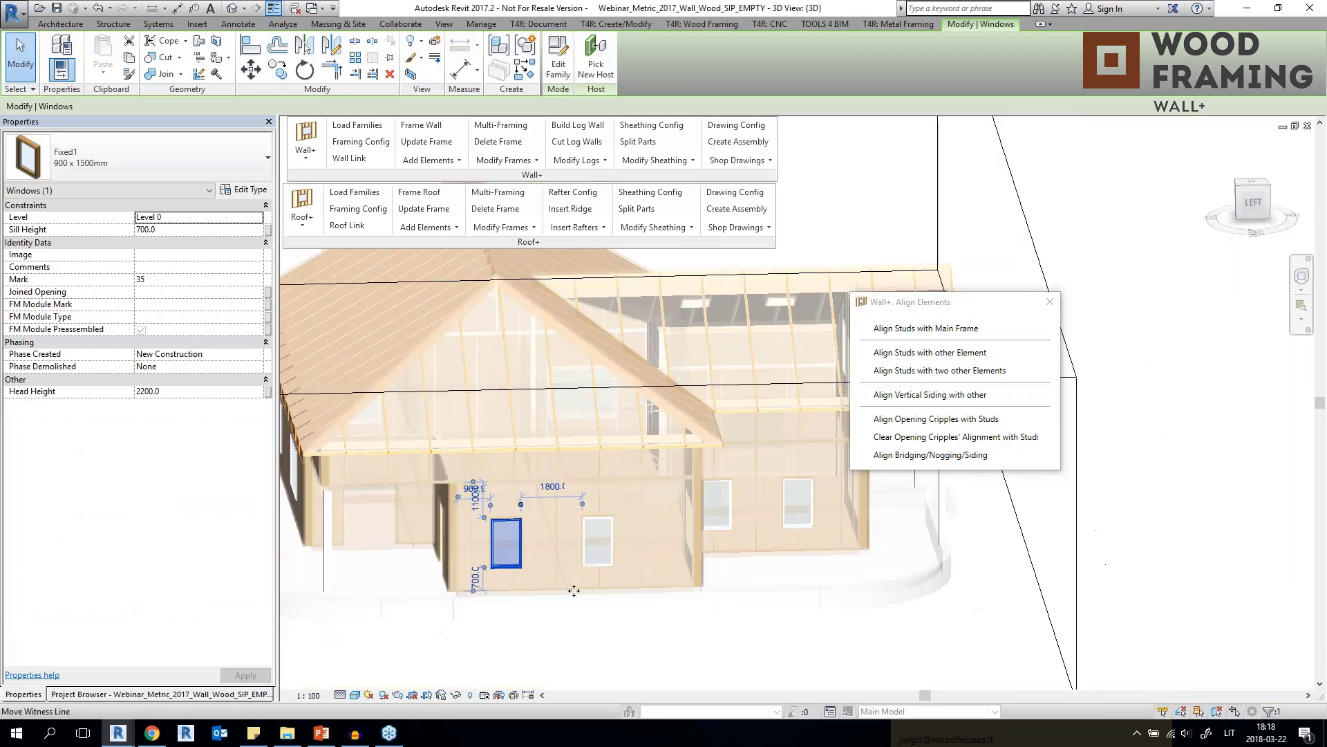
{"action": "left_click", "coordinate": [596, 642]}
{"action": "middle_click_drag", "start_coordinate": [583, 584], "coordinate": [495, 623], "text": "shift"}
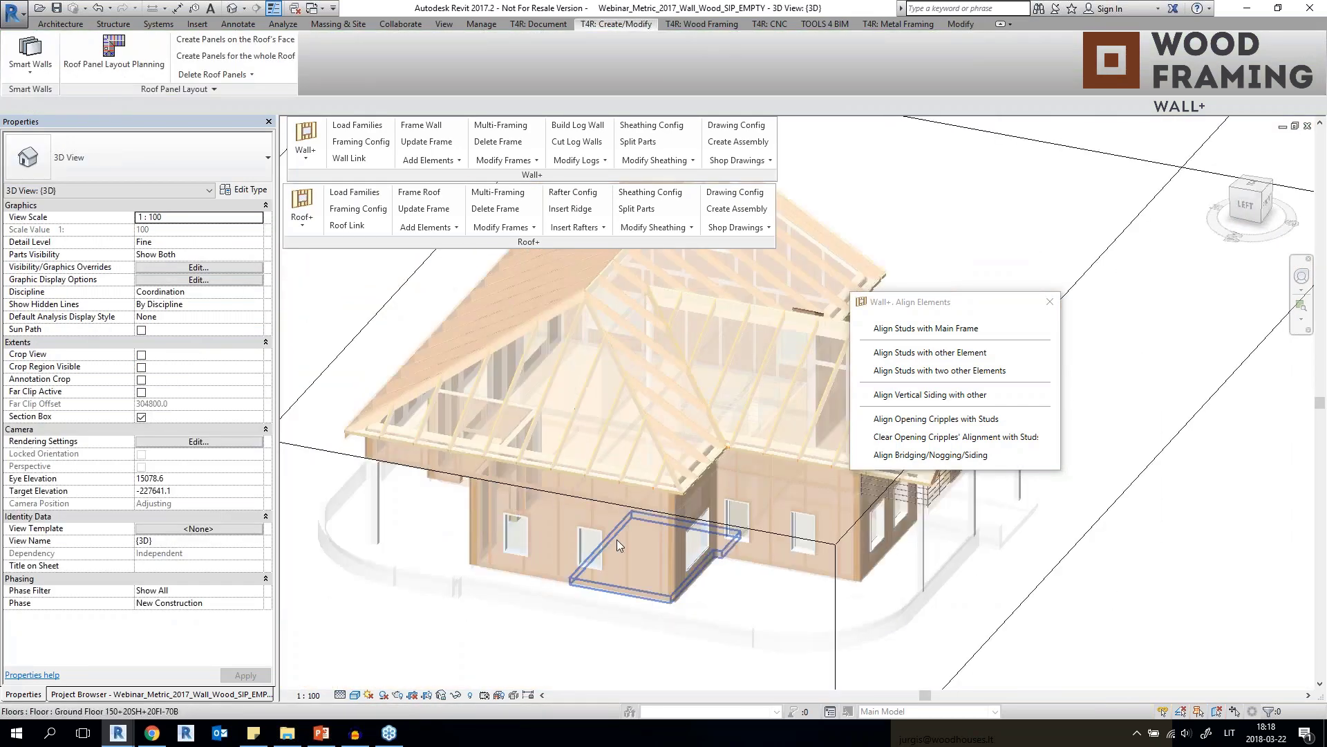
Align studs with another element in the upper strip and the lower wall around the large window beside the inside corner.
{"action": "scroll", "coordinate": [620, 541], "scroll_direction": "down", "scroll_amount": 1}
{"action": "middle_click_drag", "start_coordinate": [783, 544], "coordinate": [706, 531], "text": "shift"}
{"action": "middle_click_drag", "start_coordinate": [823, 529], "coordinate": [588, 522], "text": "shift"}
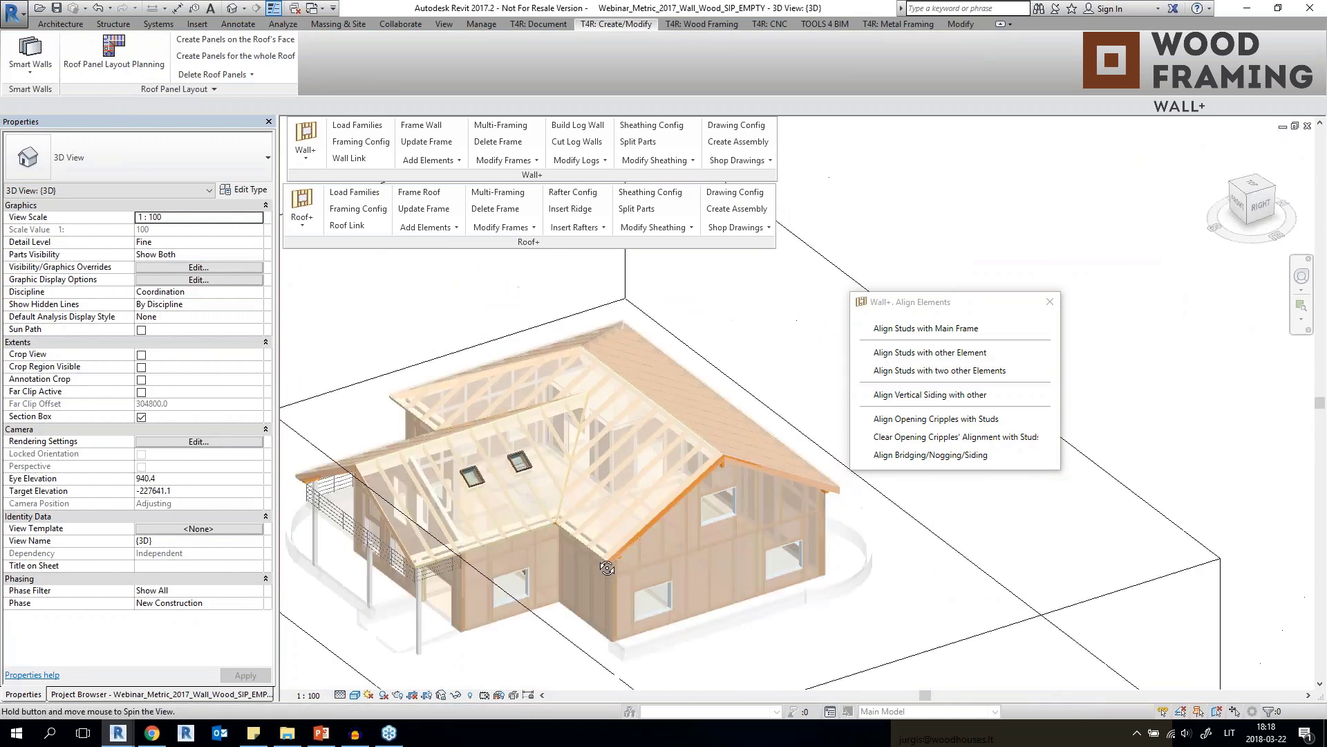
{"action": "middle_click_drag", "start_coordinate": [681, 522], "coordinate": [584, 532], "text": "shift"}
{"action": "scroll", "coordinate": [417, 567], "scroll_direction": "up", "scroll_amount": 5}
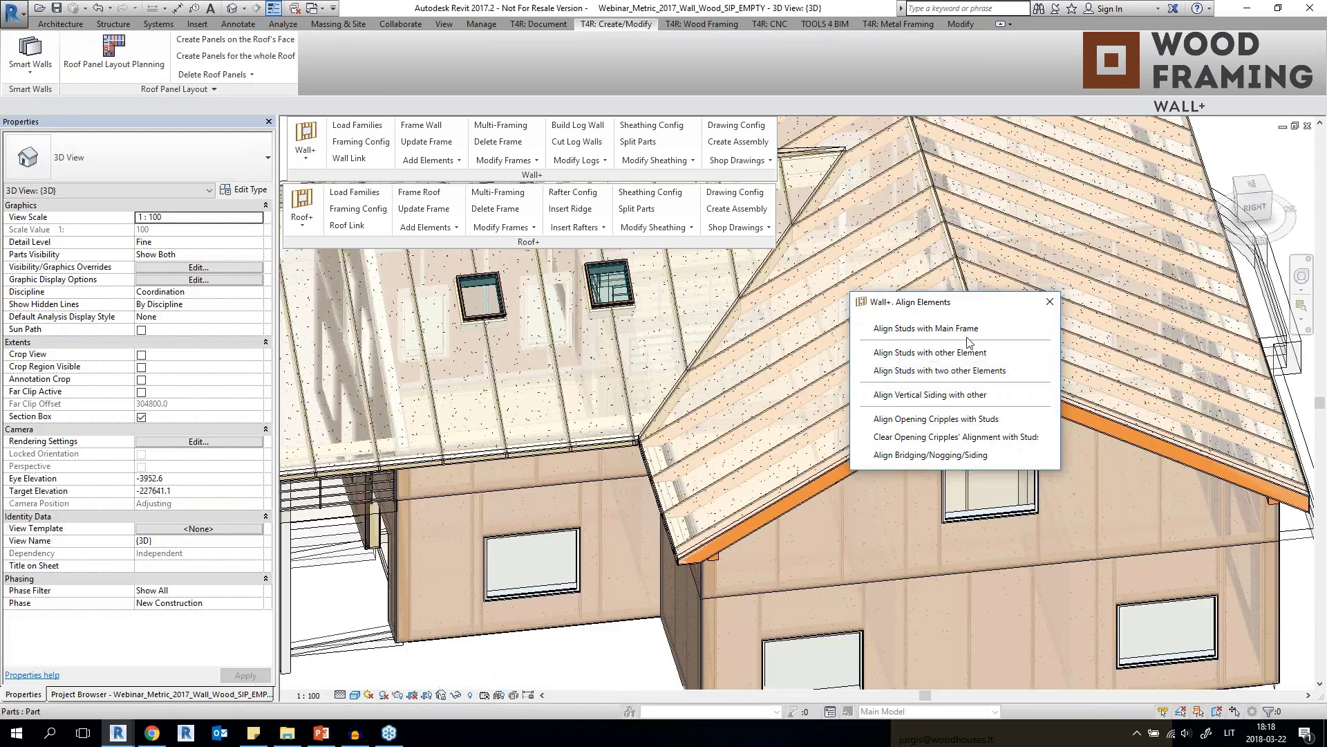
{"action": "left_click", "coordinate": [958, 353]}
{"action": "scroll", "coordinate": [443, 460], "scroll_direction": "up", "scroll_amount": 4}
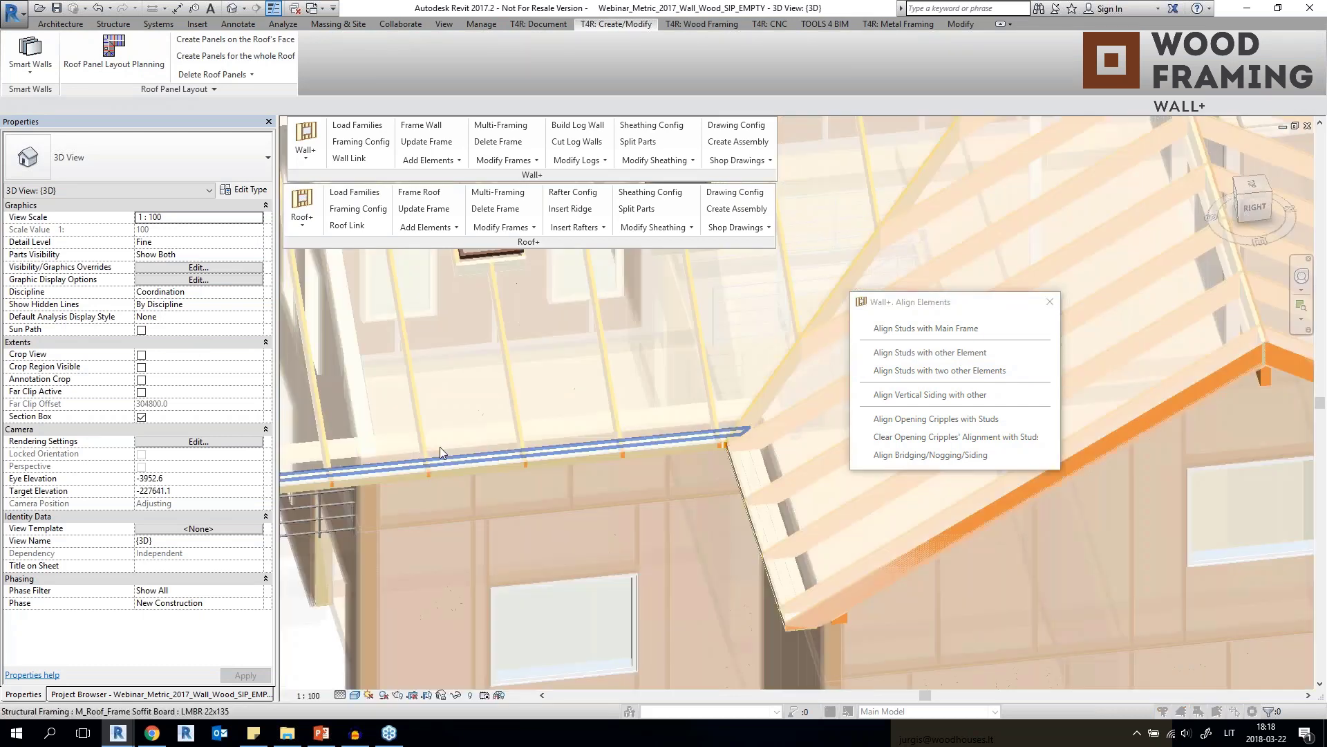
{"action": "left_click", "coordinate": [475, 492]}
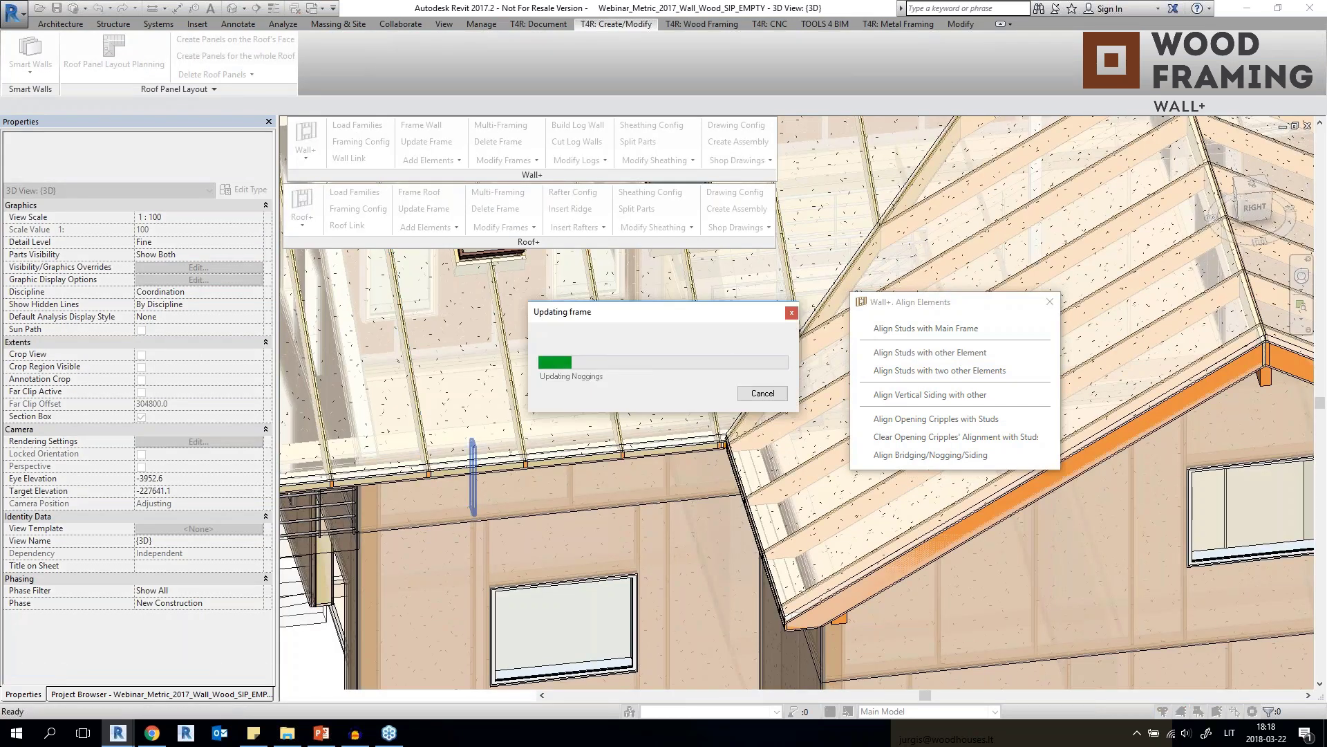
{"action": "left_click", "coordinate": [942, 353]}
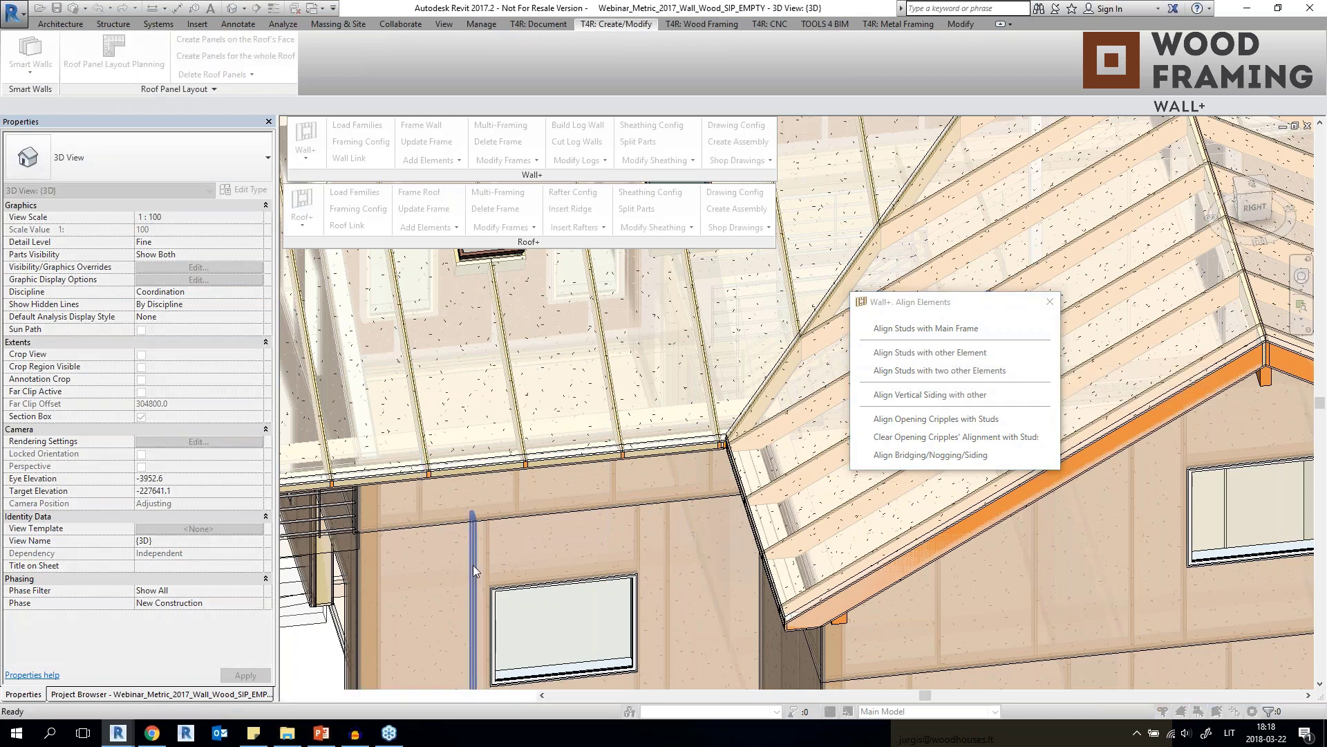
{"action": "left_click", "coordinate": [771, 607]}
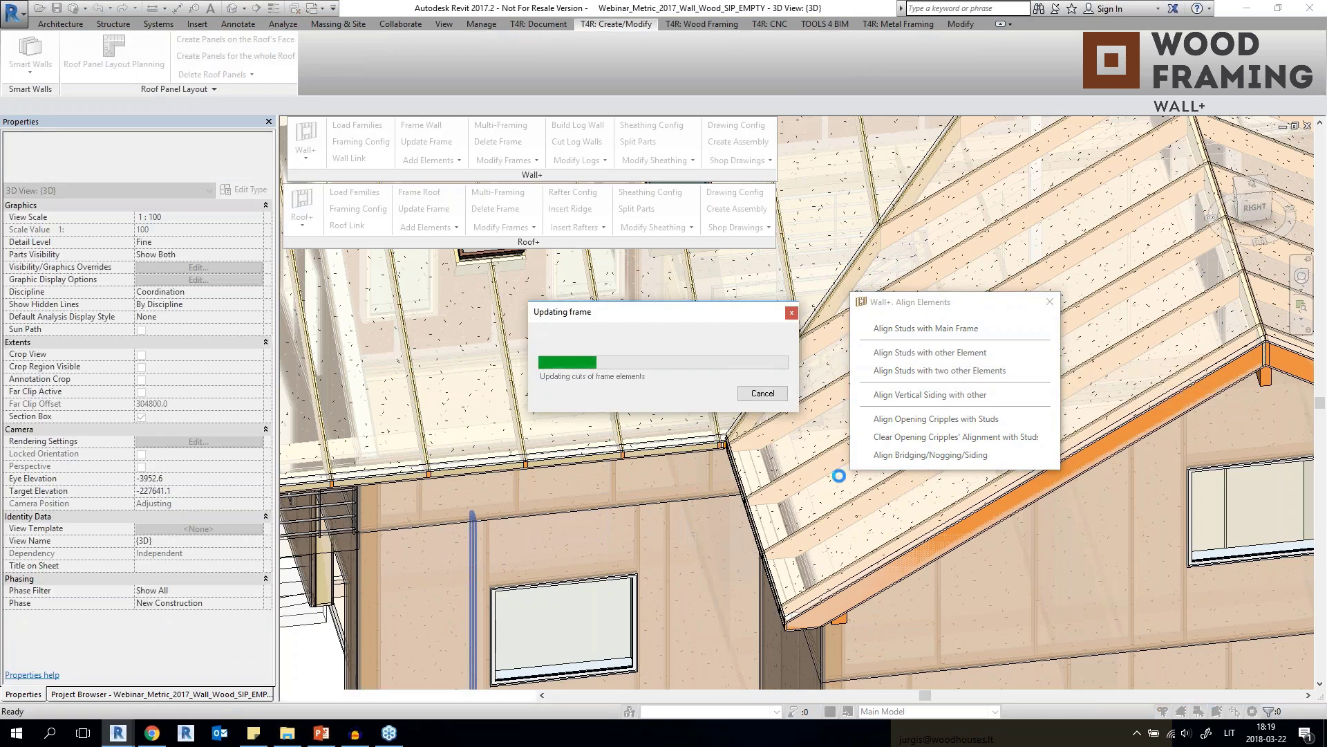
Examine the roof and wall framing from all sides of the house.
{"action": "middle_click_drag", "start_coordinate": [479, 518], "coordinate": [823, 476], "text": "shift"}
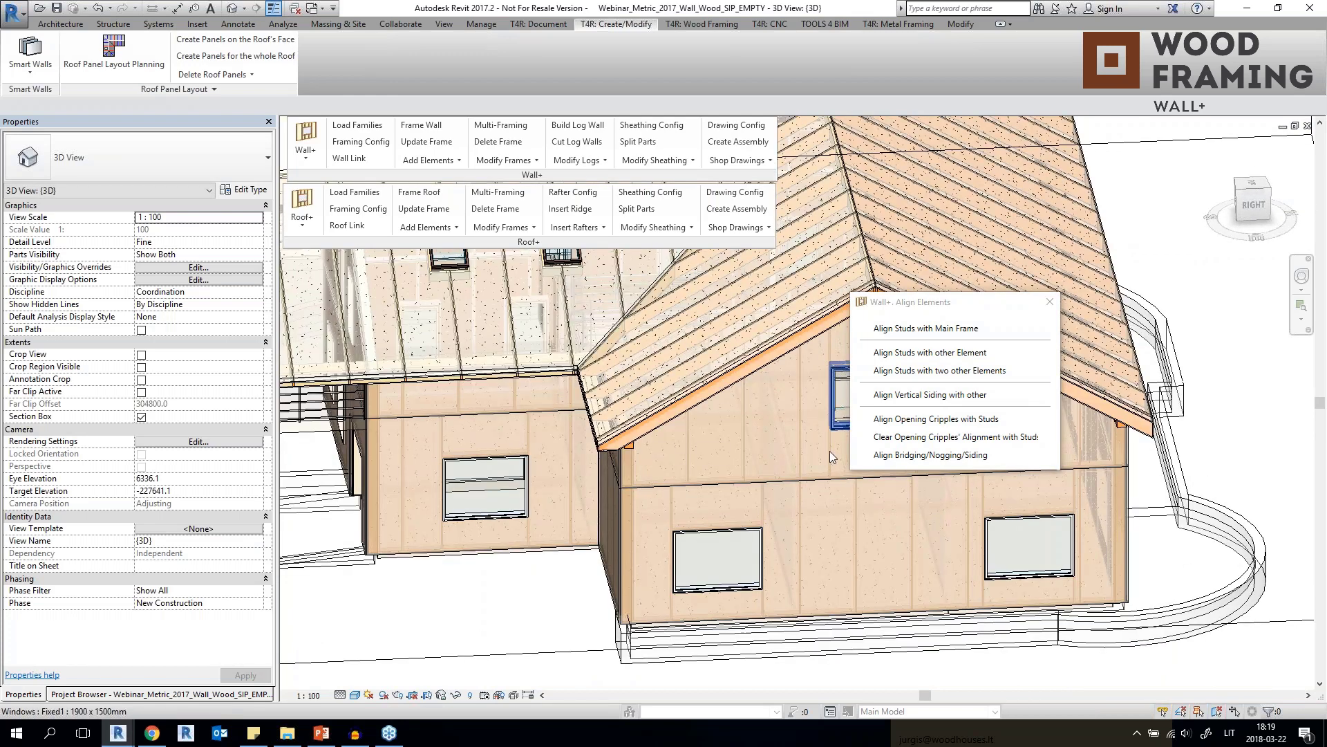
{"action": "scroll", "coordinate": [442, 459], "scroll_direction": "down", "scroll_amount": 3}
{"action": "middle_click_drag", "start_coordinate": [681, 477], "coordinate": [575, 513], "text": "shift"}
{"action": "middle_click_drag", "start_coordinate": [415, 431], "coordinate": [627, 465]}
{"action": "middle_click_drag", "start_coordinate": [476, 455], "coordinate": [414, 476], "text": "shift"}
{"action": "middle_click_drag", "start_coordinate": [533, 478], "coordinate": [812, 589], "text": "shift"}
{"action": "middle_click_drag", "start_coordinate": [750, 550], "coordinate": [888, 499], "text": "shift"}
{"action": "middle_click_drag", "start_coordinate": [791, 488], "coordinate": [764, 532]}
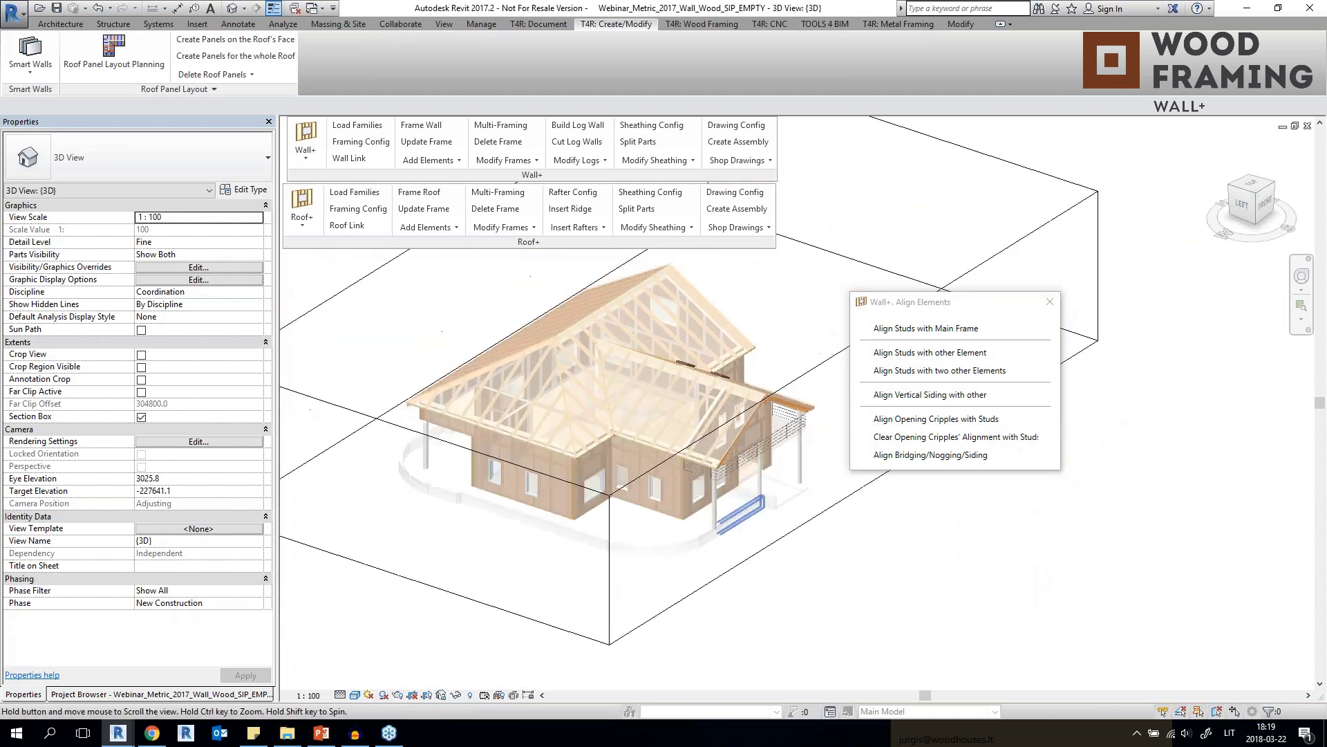
{"action": "scroll", "coordinate": [650, 481], "scroll_direction": "up", "scroll_amount": 3}
{"action": "scroll", "coordinate": [657, 599], "scroll_direction": "down", "scroll_amount": 4}
{"action": "mouse_move", "coordinate": [619, 559]}
{"action": "middle_mouse_down", "text": "shift"}
{"action": "mouse_move", "coordinate": [498, 573]}
{"action": "mouse_move", "coordinate": [614, 547]}
{"action": "middle_mouse_up", "text": "shift"}
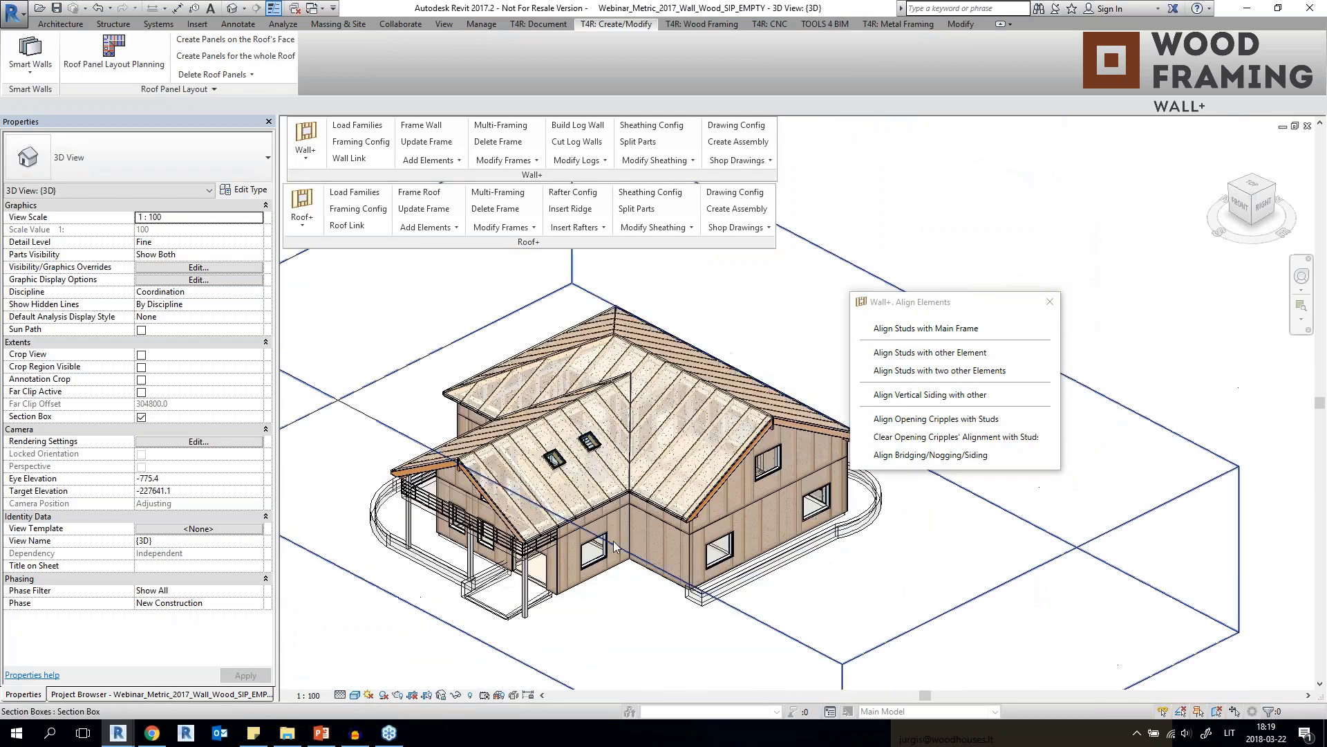
Select all LMBR 36x200 SIP studs visible in the view and split the wall sheathing parts at them.
{"action": "scroll", "coordinate": [614, 546], "scroll_direction": "up", "scroll_amount": 4}
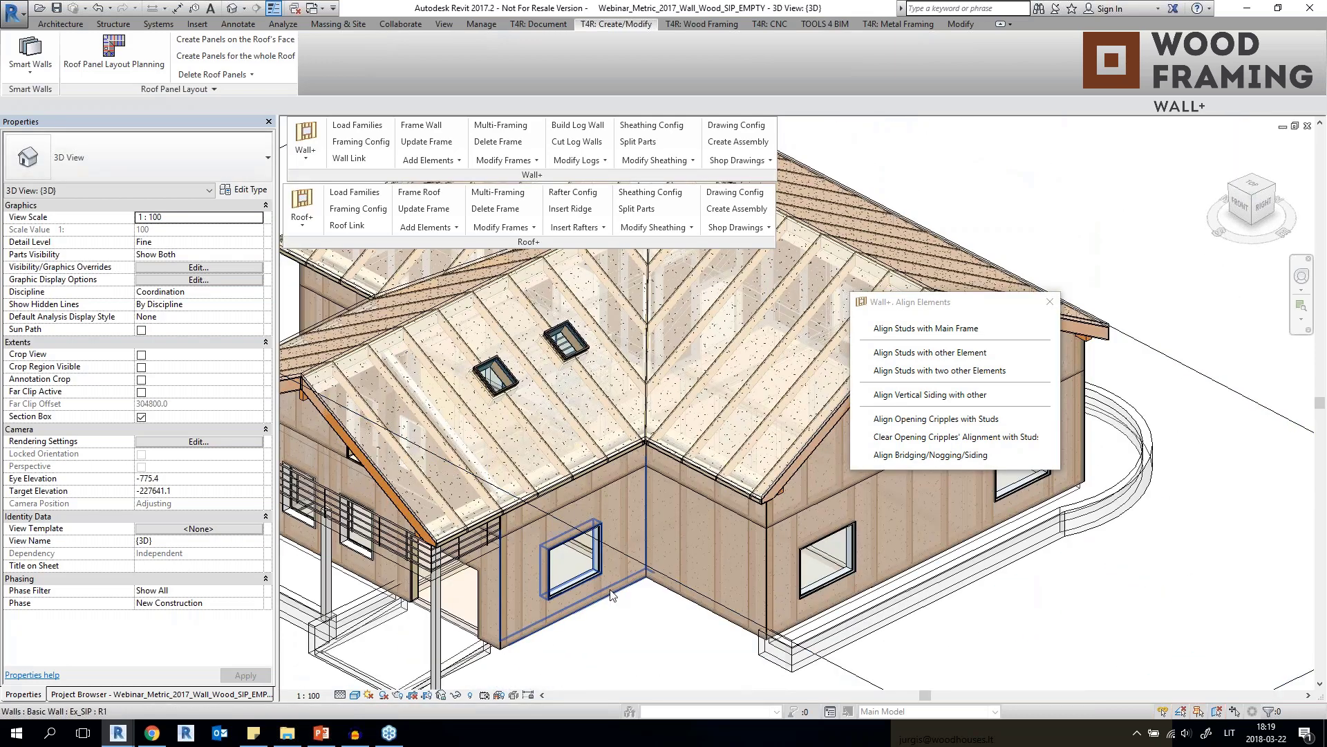
{"action": "scroll", "coordinate": [613, 593], "scroll_direction": "up", "scroll_amount": 3}
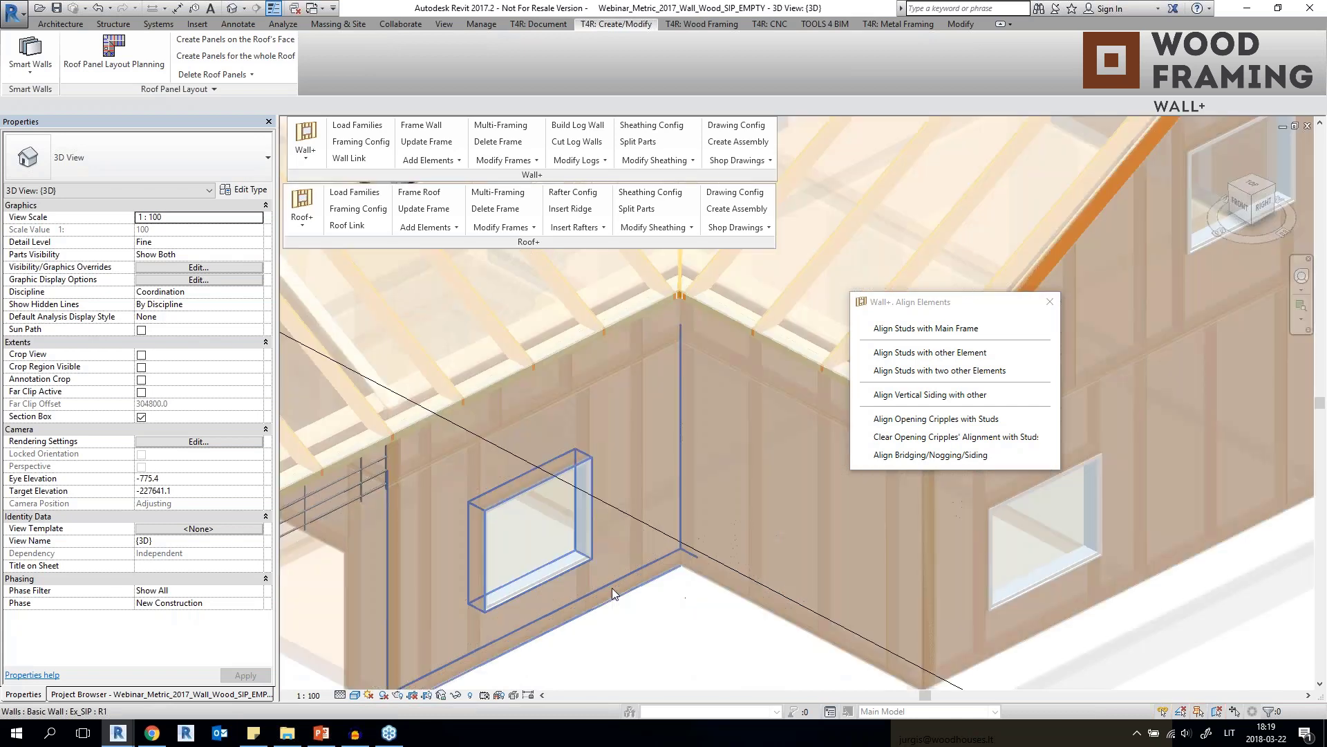
{"action": "left_click", "coordinate": [642, 553]}
{"action": "right_click", "coordinate": [642, 550]}
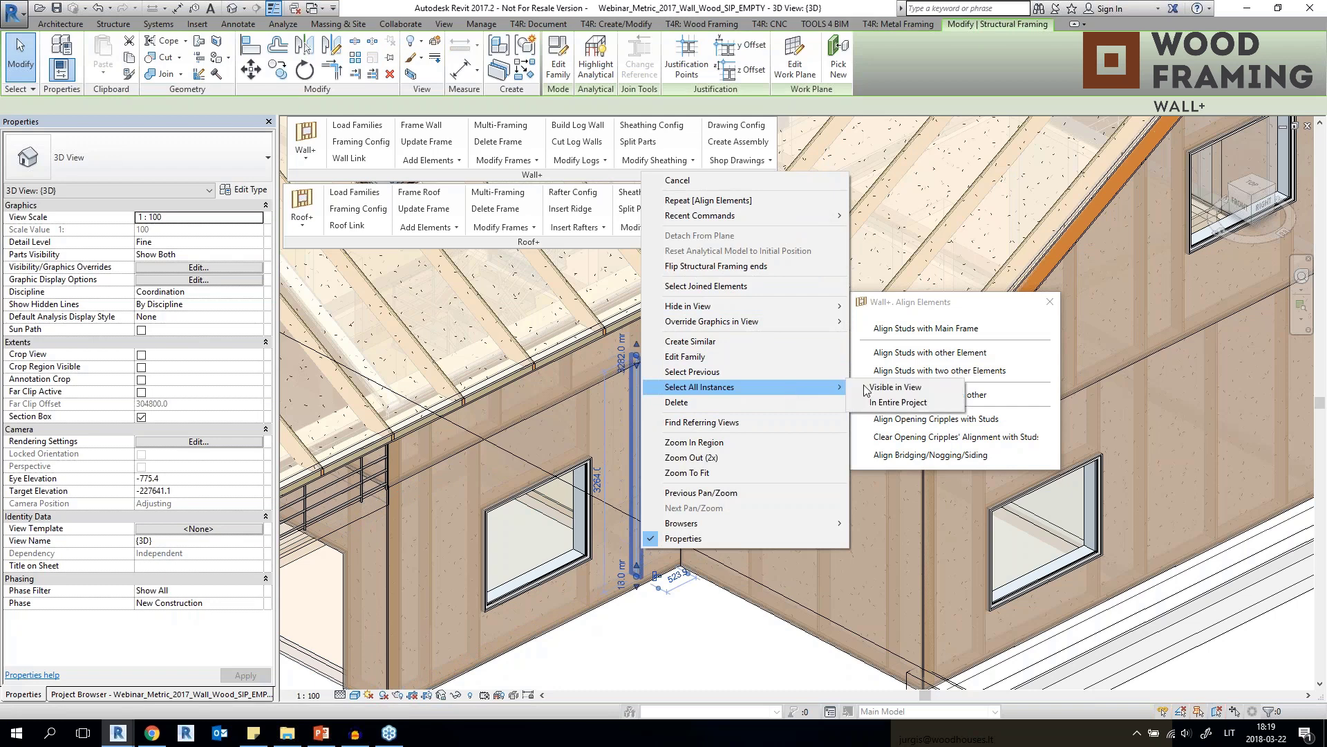
{"action": "left_click", "coordinate": [899, 387]}
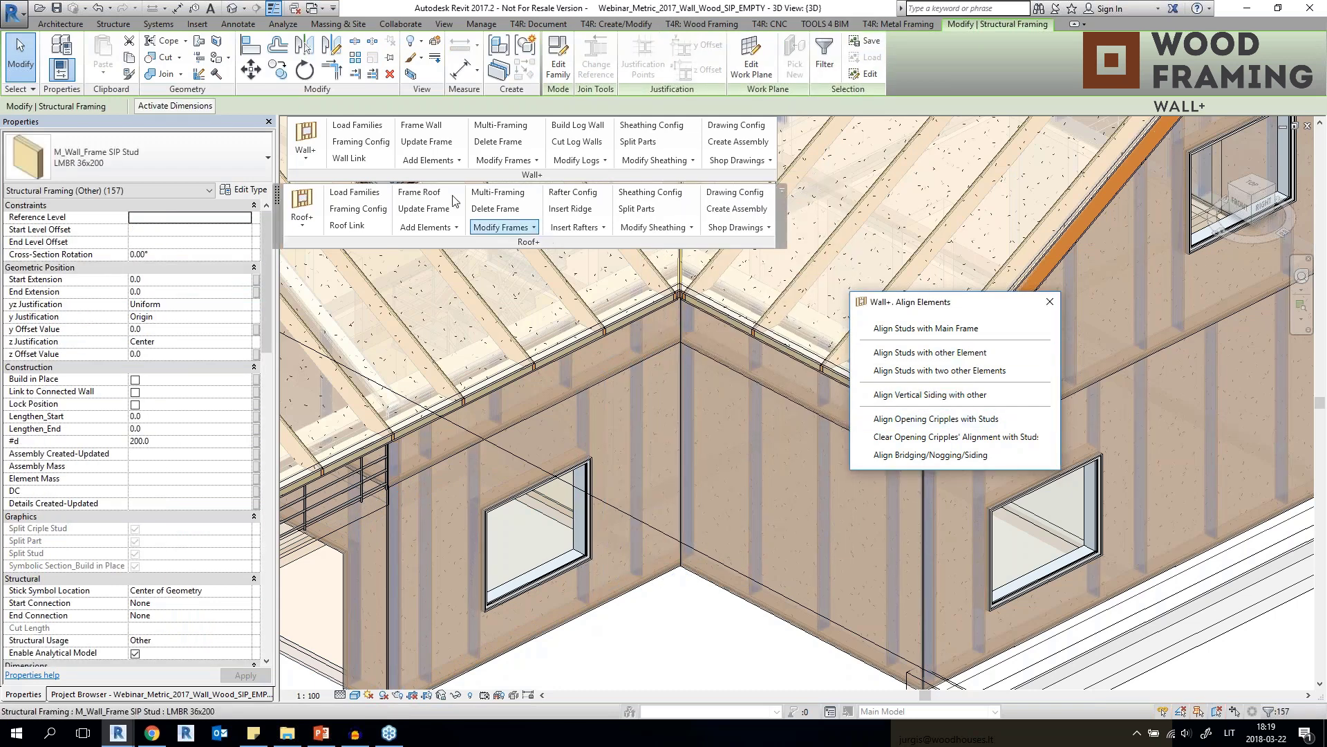
{"action": "left_click", "coordinate": [644, 147]}
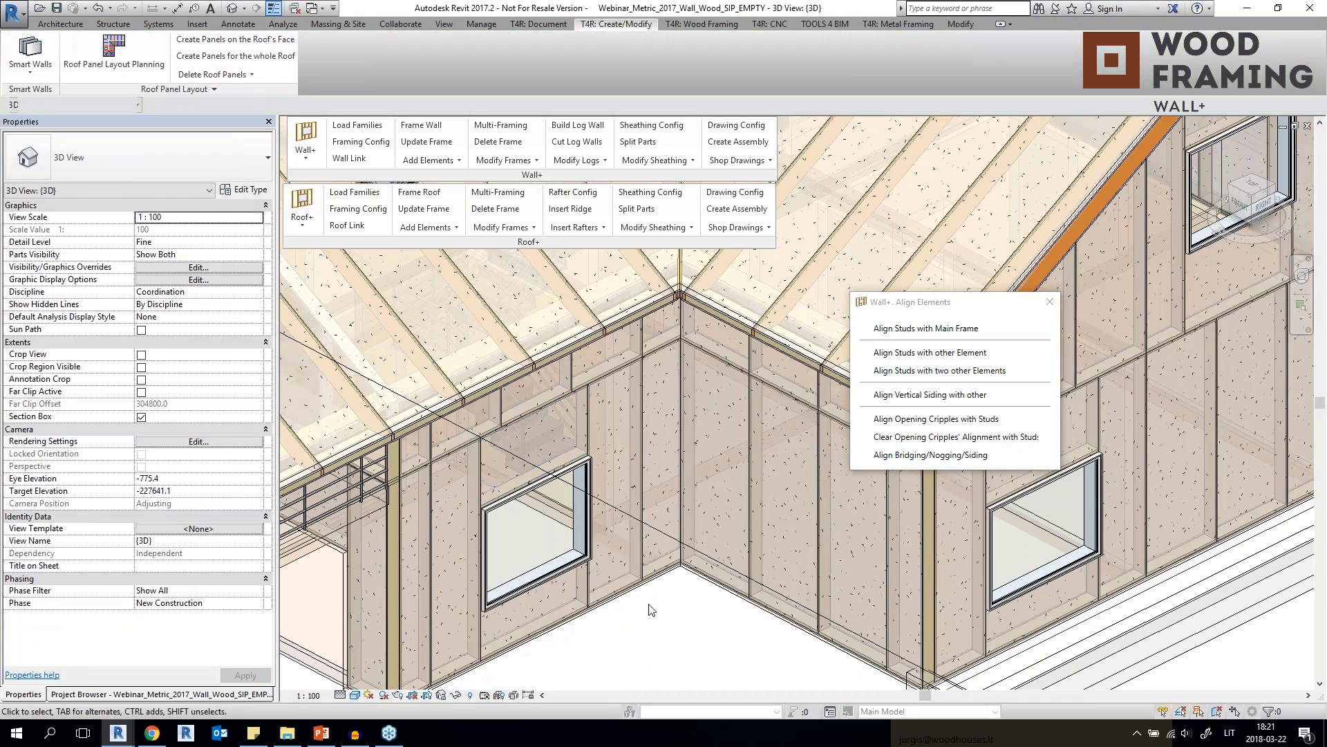
Inspect the properties of the insulation part below the large window and the panel part beside it.
{"action": "scroll", "coordinate": [650, 608], "scroll_direction": "down", "scroll_amount": 1}
{"action": "scroll", "coordinate": [568, 620], "scroll_direction": "up", "scroll_amount": 2}
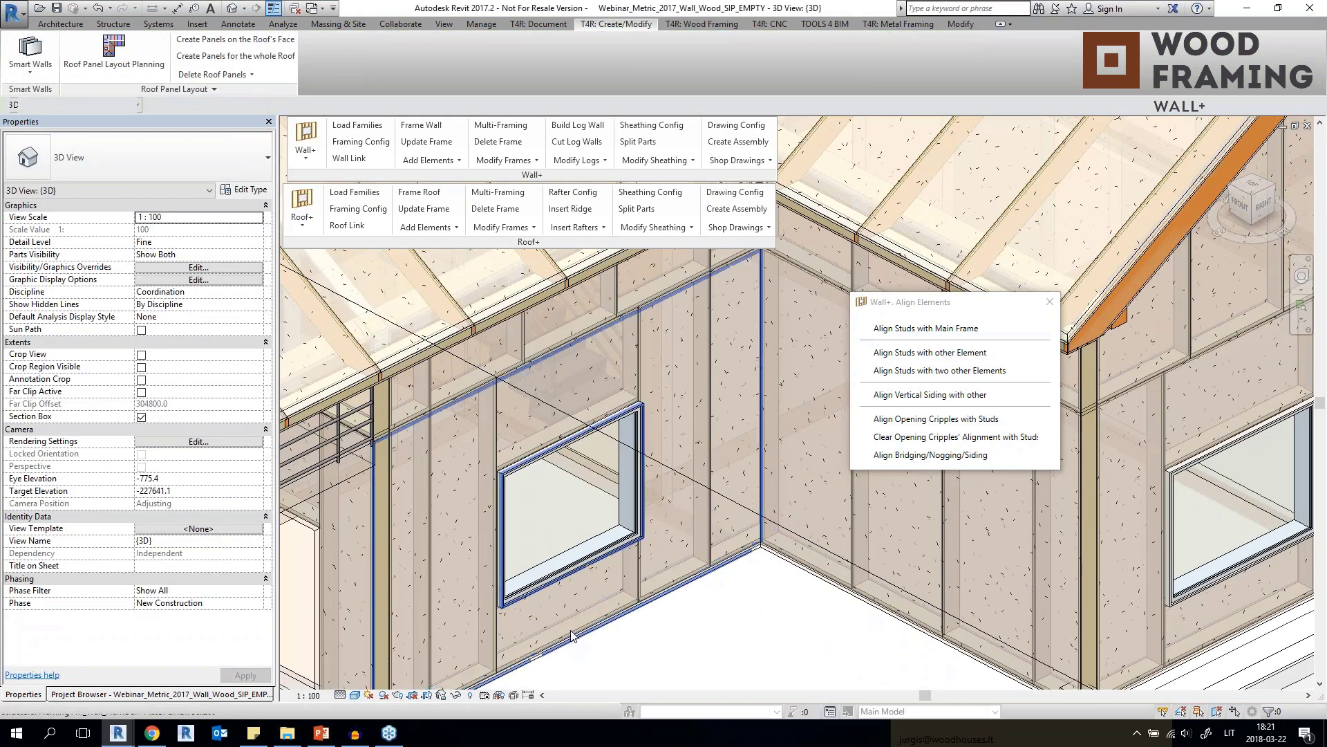
{"action": "key", "text": "Tab"}
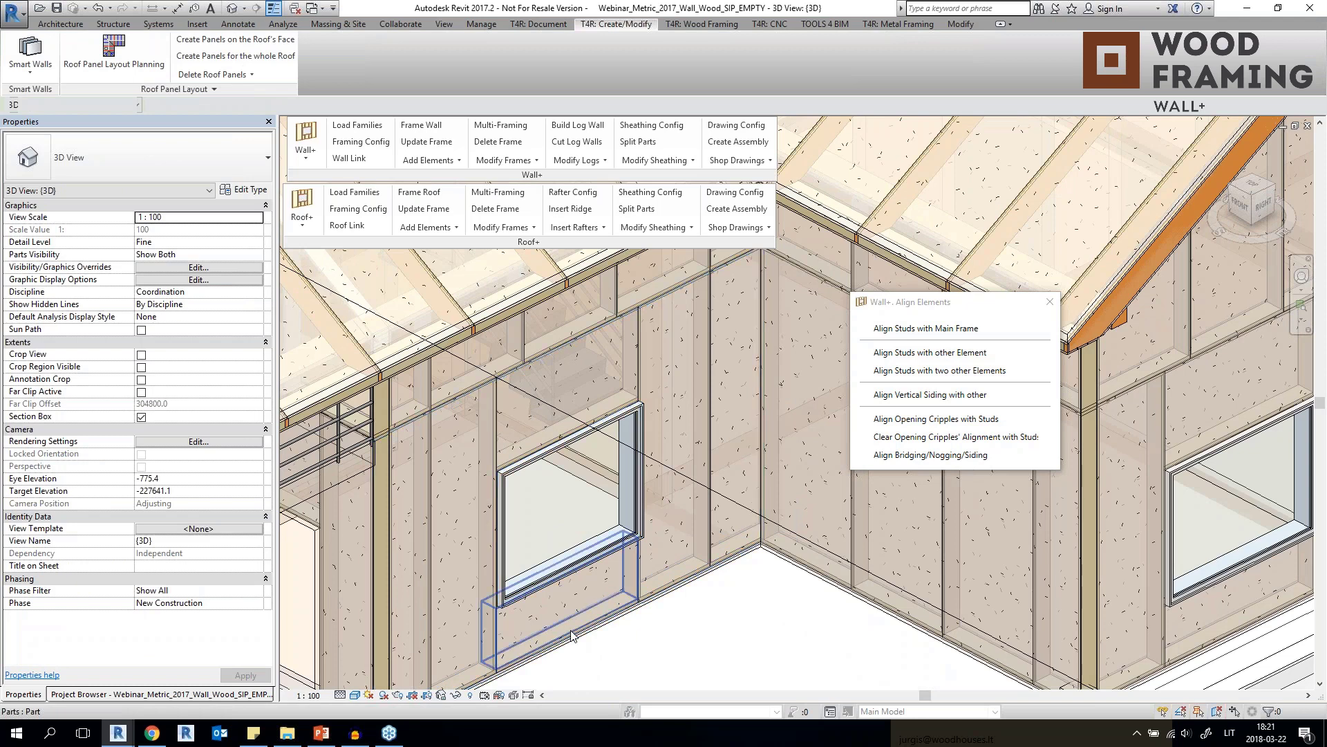
{"action": "left_click", "coordinate": [572, 635]}
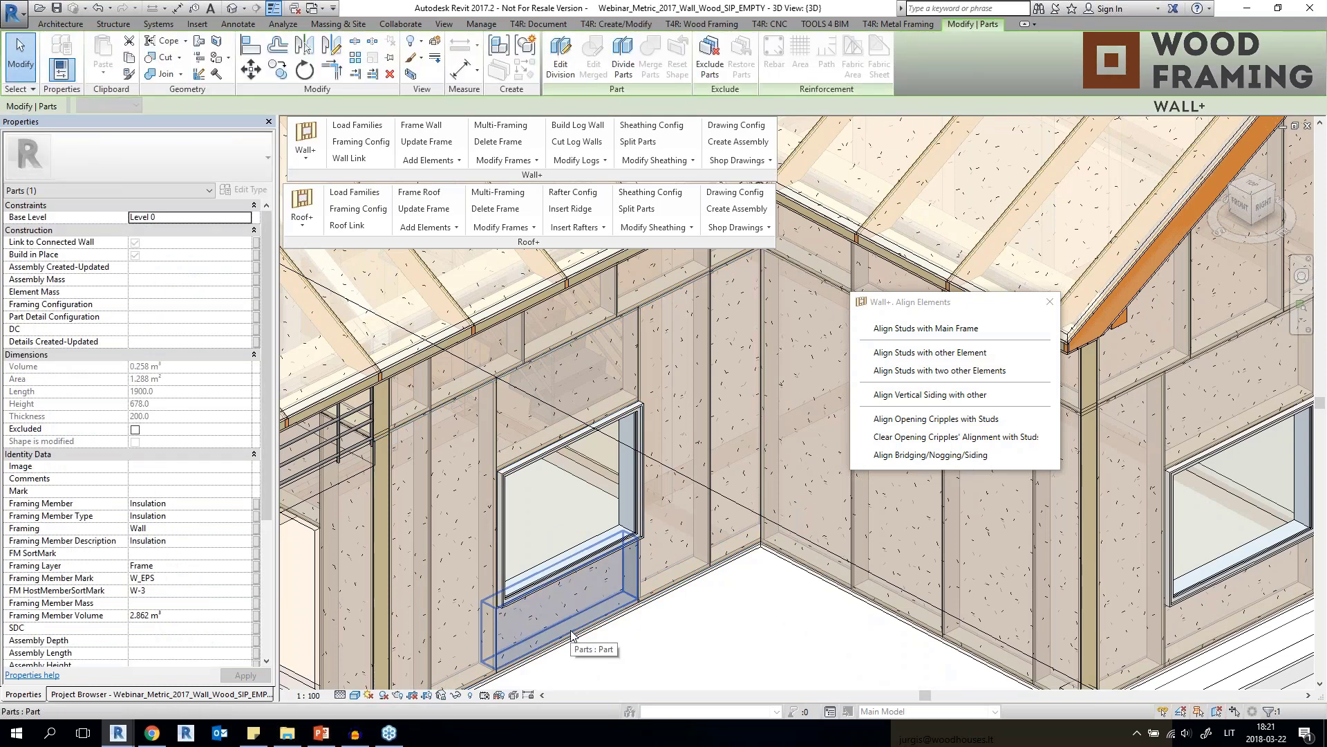
{"action": "key", "text": "Tab"}
{"action": "key", "text": "Tab"}
{"action": "key", "text": "Tab"}
{"action": "left_click", "coordinate": [657, 596]}
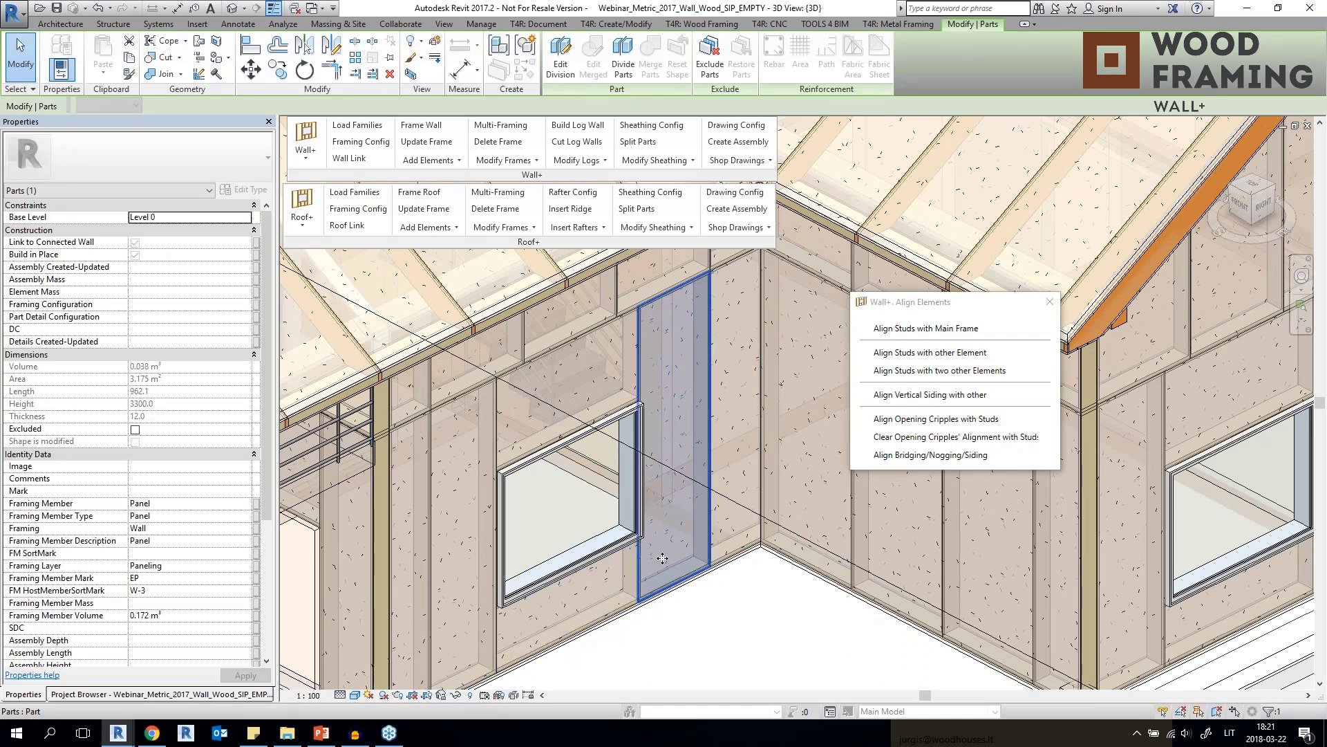
Examine the split wall parts around the house, selecting the Ex_SIP wall with two small windows.
{"action": "scroll", "coordinate": [663, 558], "scroll_direction": "down", "scroll_amount": 4}
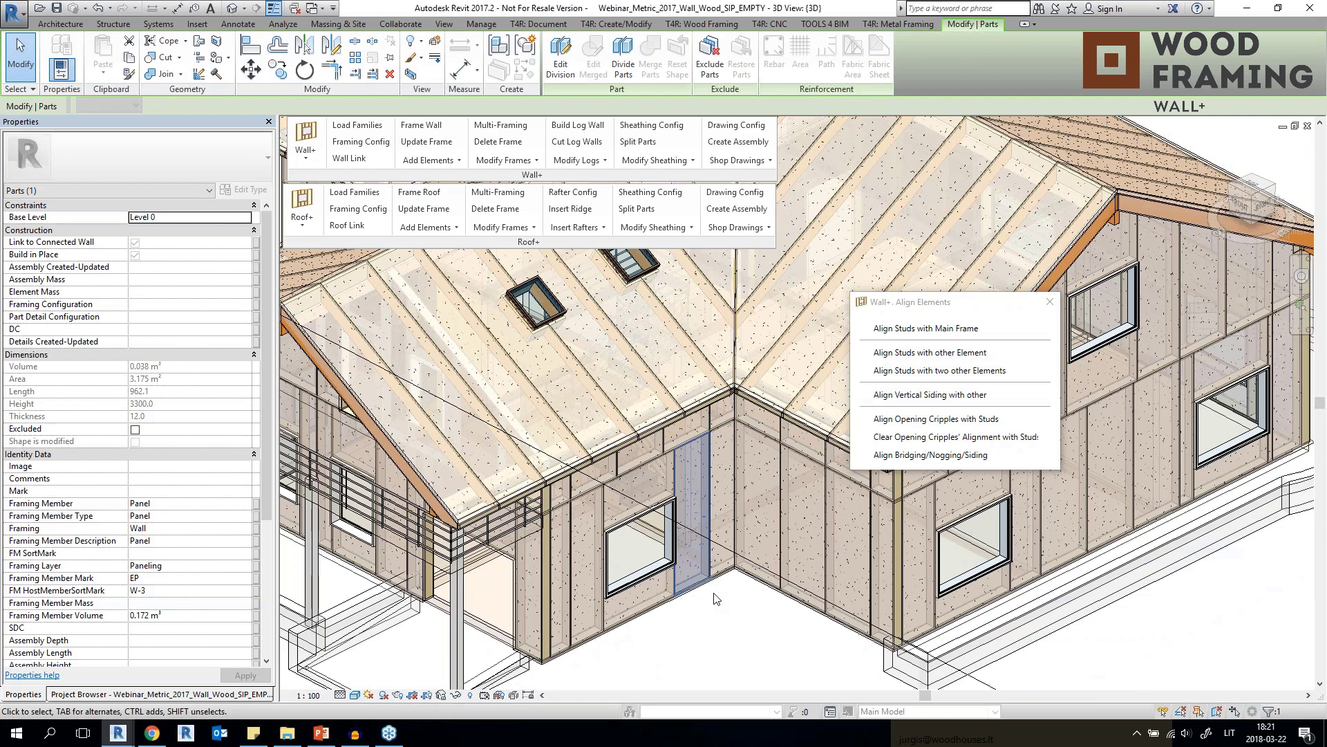
{"action": "left_click", "coordinate": [714, 593]}
{"action": "scroll", "coordinate": [714, 595], "scroll_direction": "down", "scroll_amount": 2}
{"action": "middle_click_drag", "start_coordinate": [662, 610], "coordinate": [831, 581], "text": "shift"}
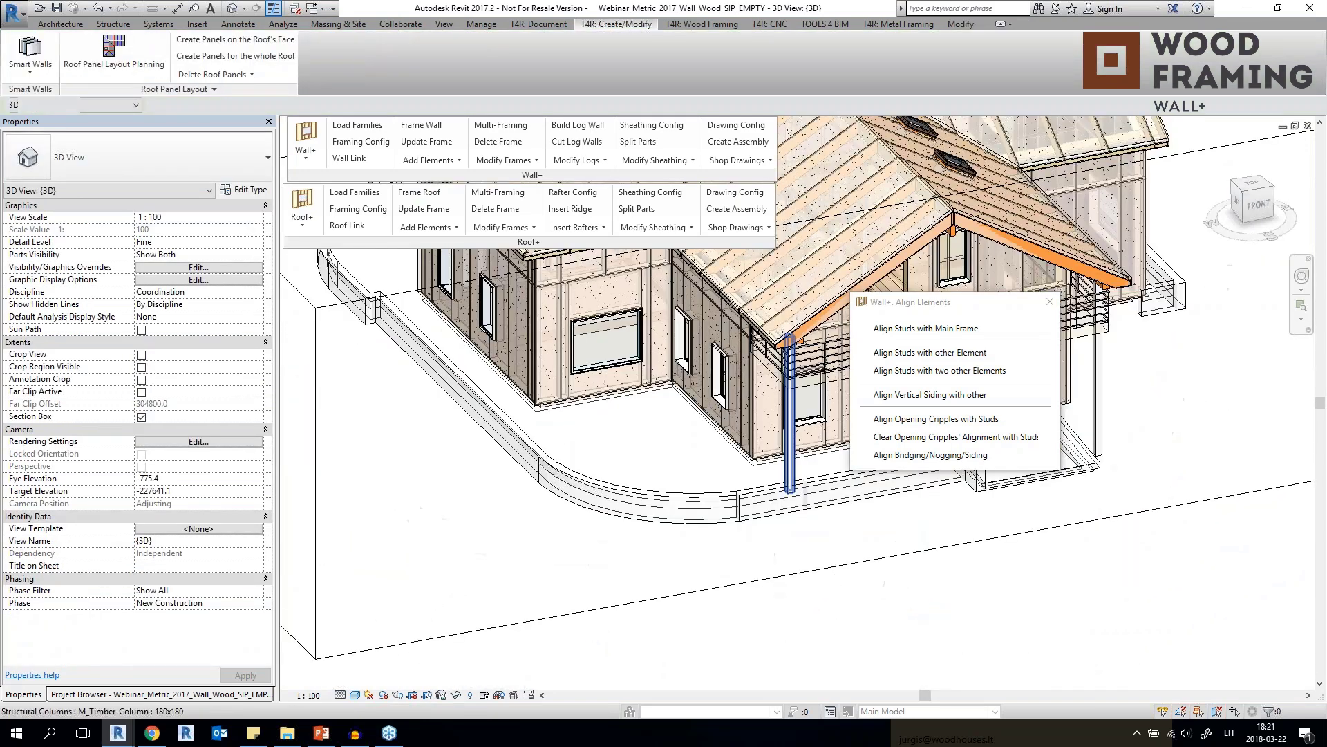
{"action": "middle_click_drag", "start_coordinate": [791, 442], "coordinate": [540, 574]}
{"action": "scroll", "coordinate": [640, 484], "scroll_direction": "up", "scroll_amount": 2}
{"action": "scroll", "coordinate": [640, 588], "scroll_direction": "down", "scroll_amount": 2}
{"action": "middle_click_drag", "start_coordinate": [640, 553], "coordinate": [712, 608]}
{"action": "middle_click_drag", "start_coordinate": [608, 598], "coordinate": [699, 574], "text": "shift"}
{"action": "left_click", "coordinate": [650, 576]}
{"action": "scroll", "coordinate": [622, 575], "scroll_direction": "up", "scroll_amount": 4}
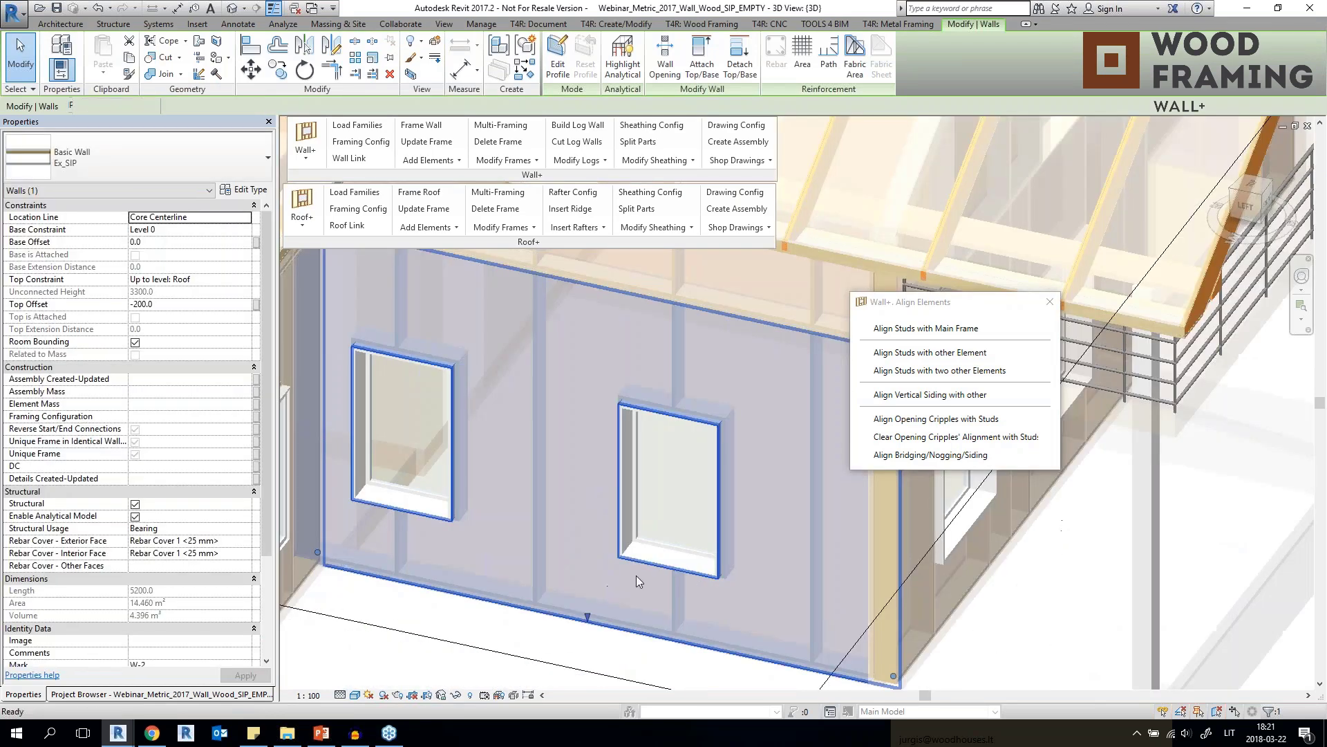
{"action": "key", "text": "Escape"}
{"action": "left_click", "coordinate": [671, 614]}
{"action": "scroll", "coordinate": [750, 577], "scroll_direction": "down", "scroll_amount": 5}
{"action": "left_click", "coordinate": [646, 646]}
Move the 900 x 1500 mm window along the side wall to 1600 mm from the neighbouring window.
{"action": "mouse_move", "coordinate": [646, 645]}
{"action": "middle_mouse_down", "text": "shift"}
{"action": "mouse_move", "coordinate": [608, 653]}
{"action": "mouse_move", "coordinate": [650, 632]}
{"action": "middle_mouse_up", "text": "shift"}
{"action": "scroll", "coordinate": [539, 553], "scroll_direction": "up", "scroll_amount": 4}
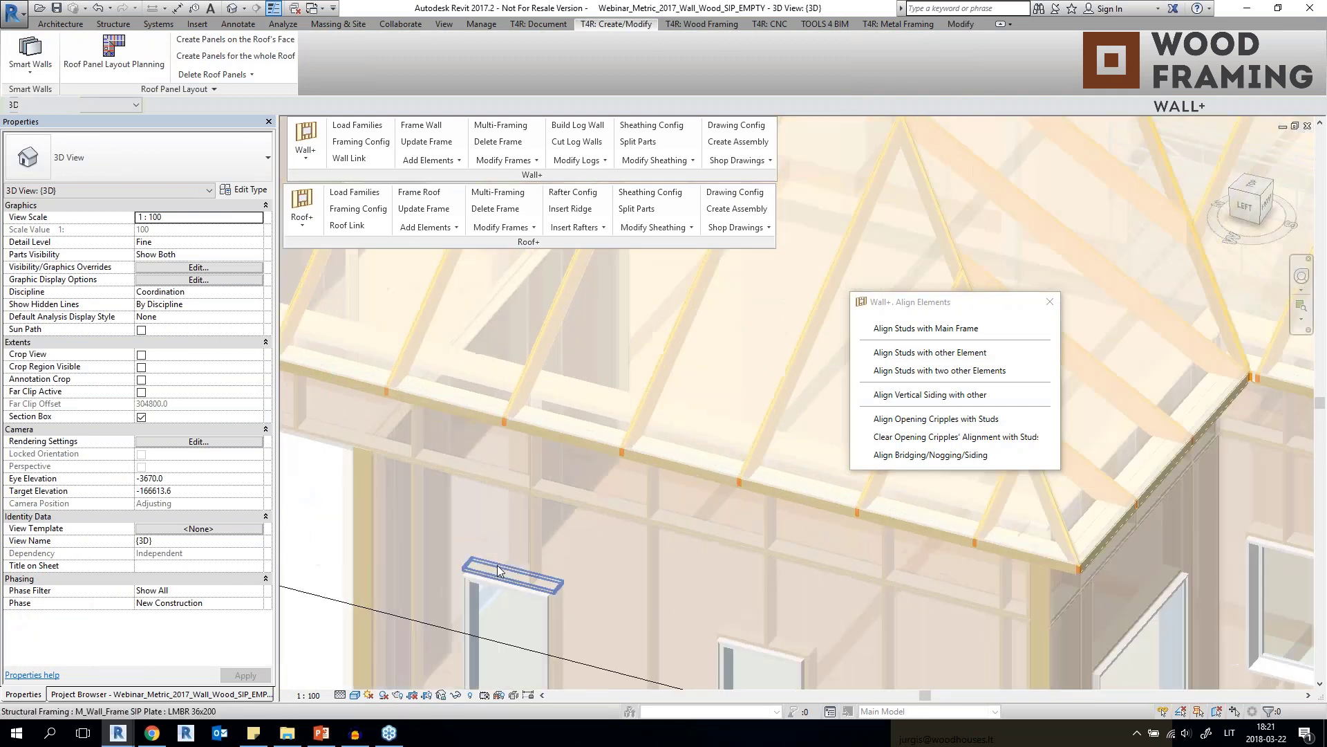
{"action": "scroll", "coordinate": [495, 553], "scroll_direction": "up", "scroll_amount": 4}
{"action": "left_click", "coordinate": [487, 520]}
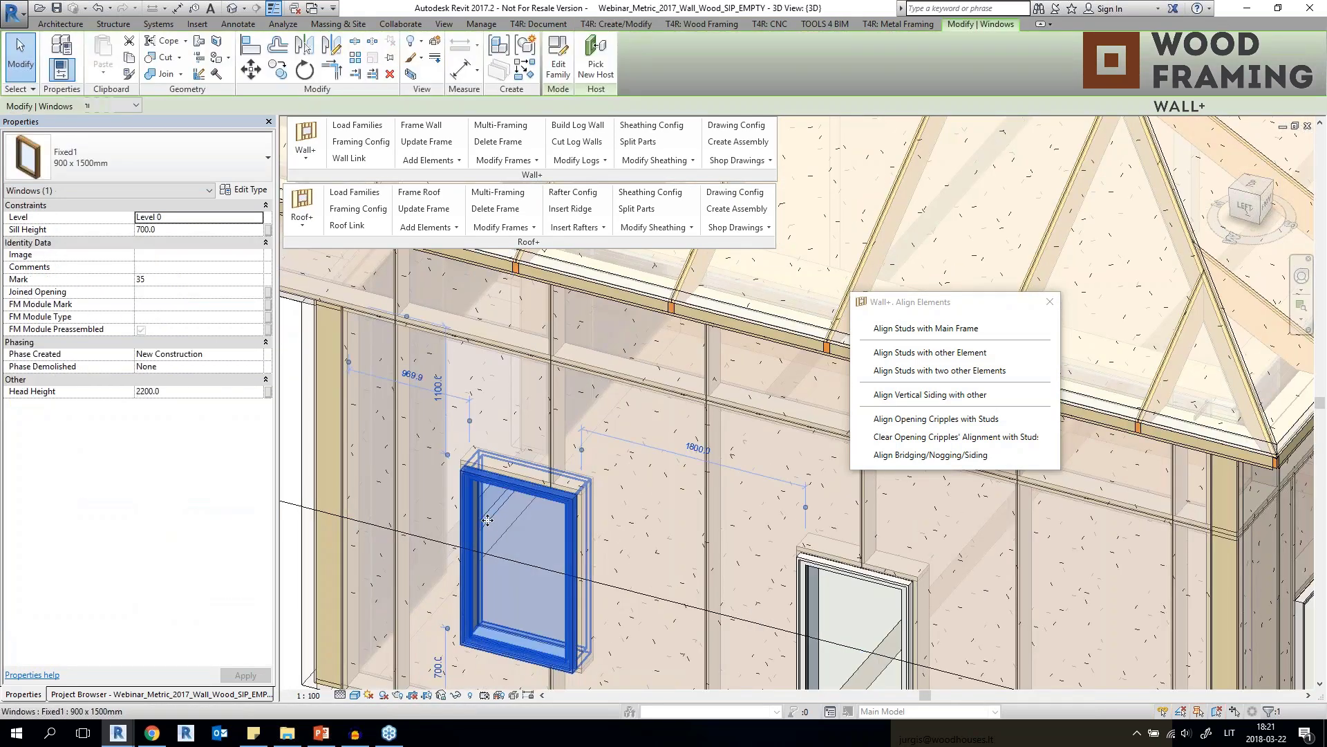
{"action": "left_click_drag", "start_coordinate": [493, 520], "coordinate": [498, 525]}
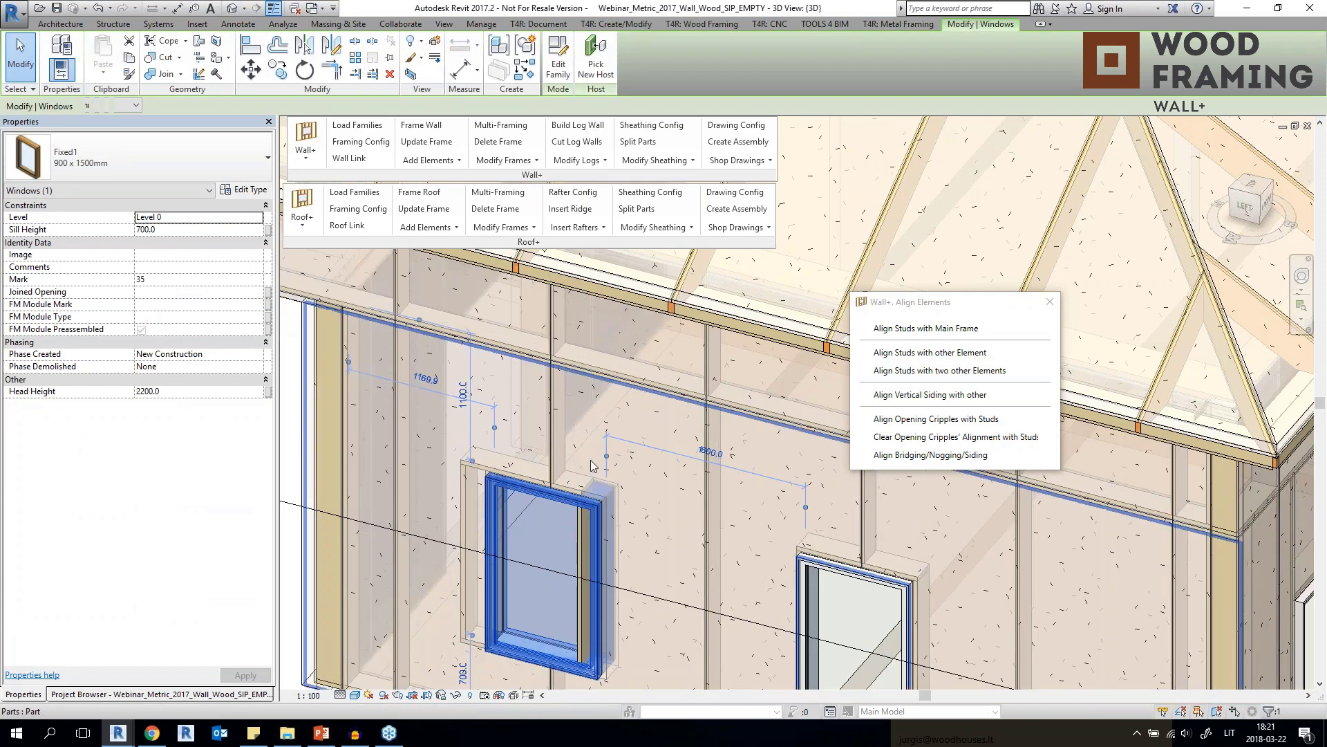
{"action": "scroll", "coordinate": [592, 463], "scroll_direction": "down", "scroll_amount": 2}
{"action": "key", "text": "Escape"}
{"action": "scroll", "coordinate": [595, 516], "scroll_direction": "up", "scroll_amount": 5}
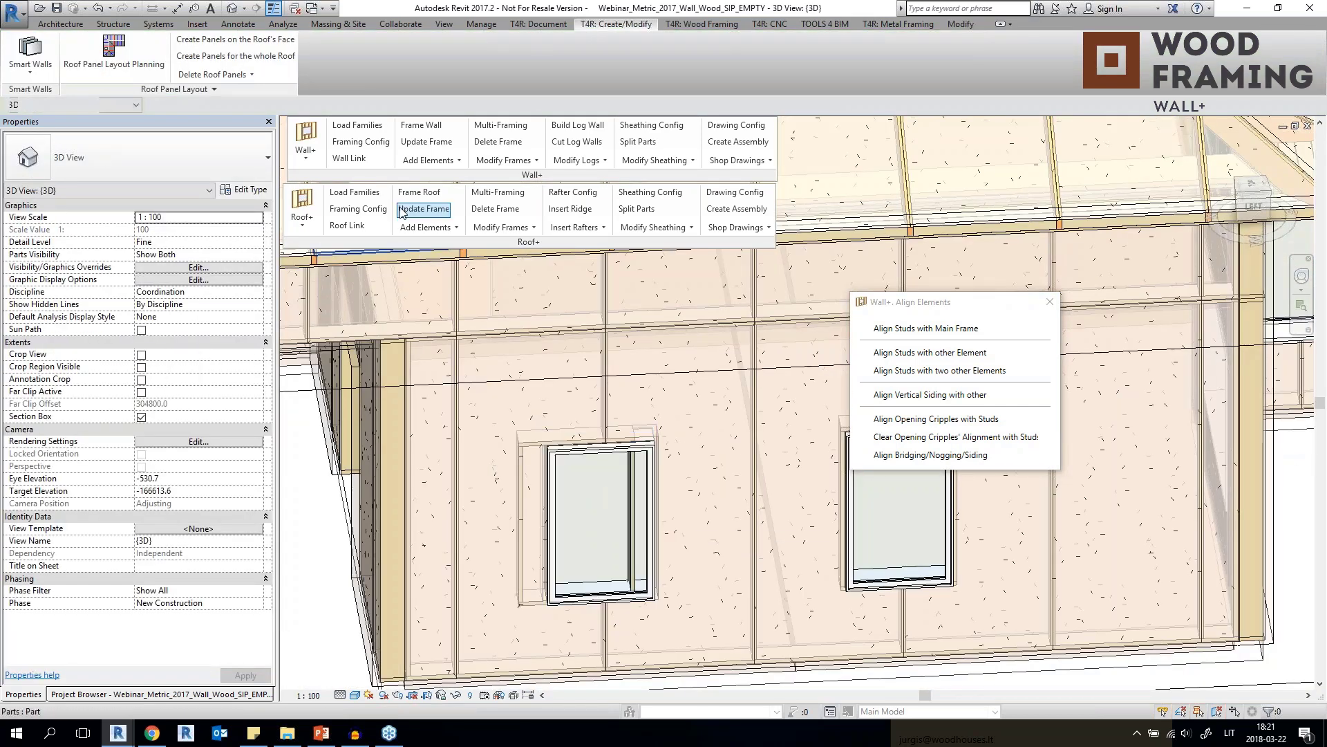
Update the wall framing around the moved window in the side wall.
{"action": "left_click", "coordinate": [426, 141]}
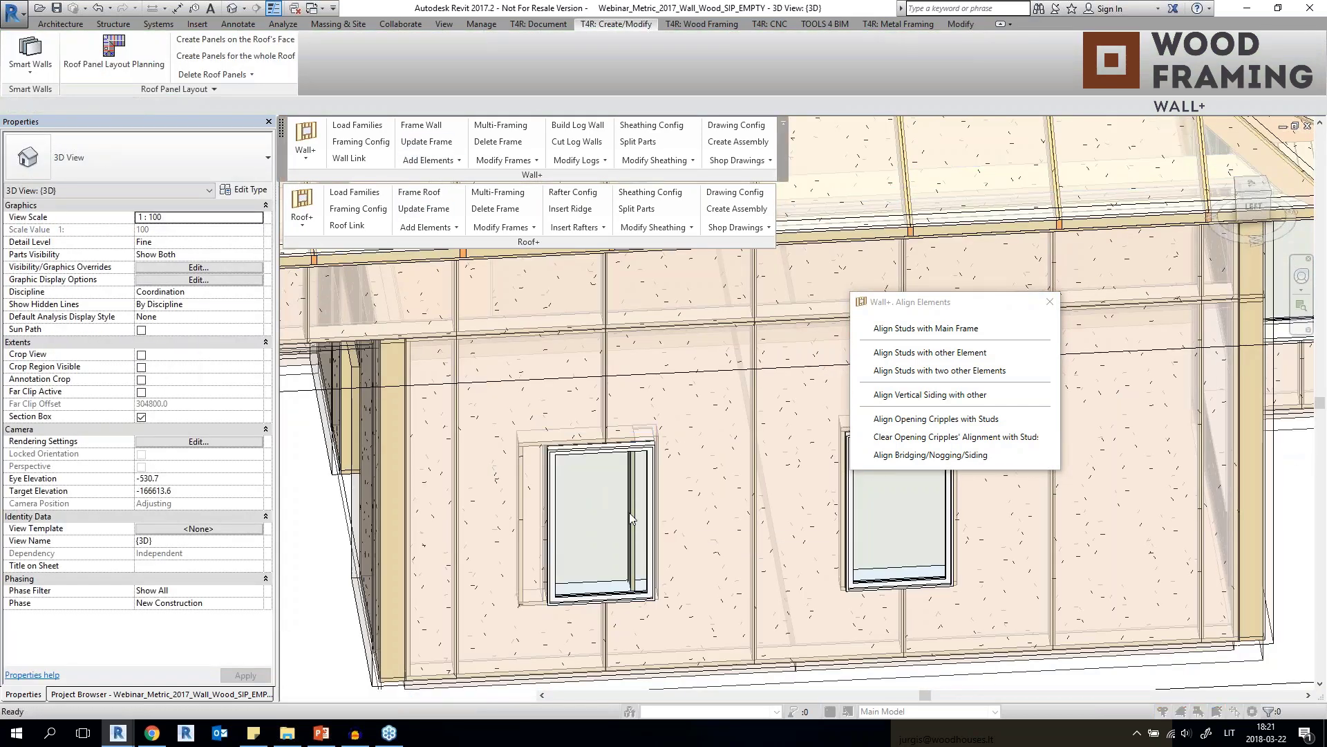
{"action": "left_click", "coordinate": [629, 513]}
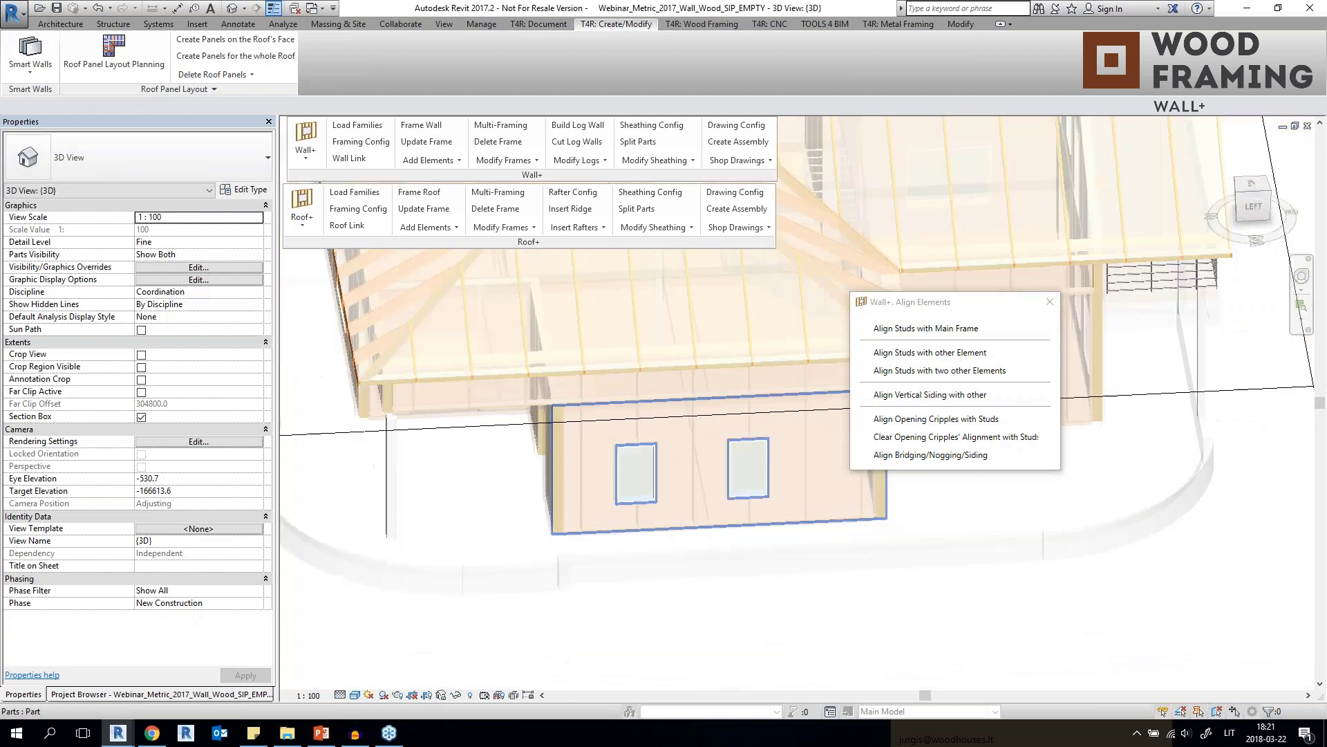
{"action": "middle_click_drag", "start_coordinate": [747, 481], "coordinate": [771, 512], "text": "shift"}
Open the 3D Interior view and examine how the trapezoid girder joist under the roof sits on the wall's SIP top plate.
{"action": "left_click", "coordinate": [93, 695]}
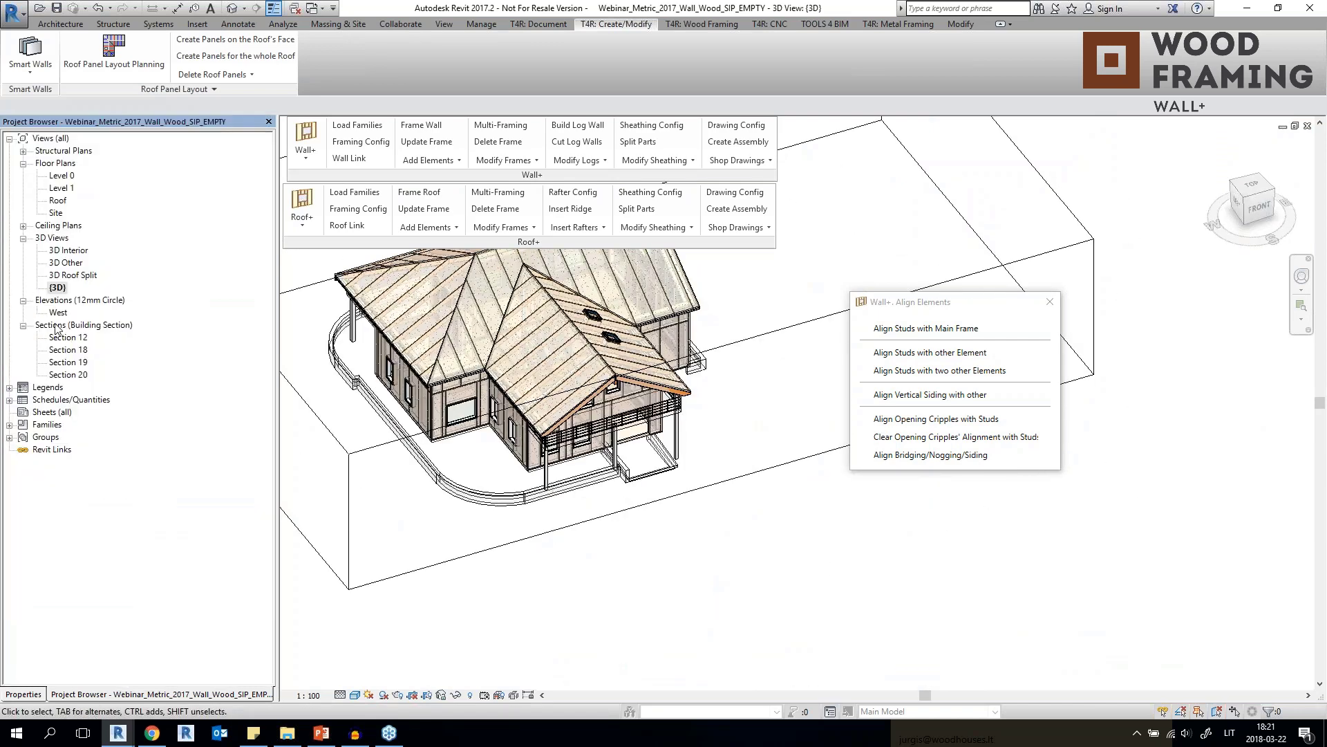
{"action": "double_click", "coordinate": [70, 251]}
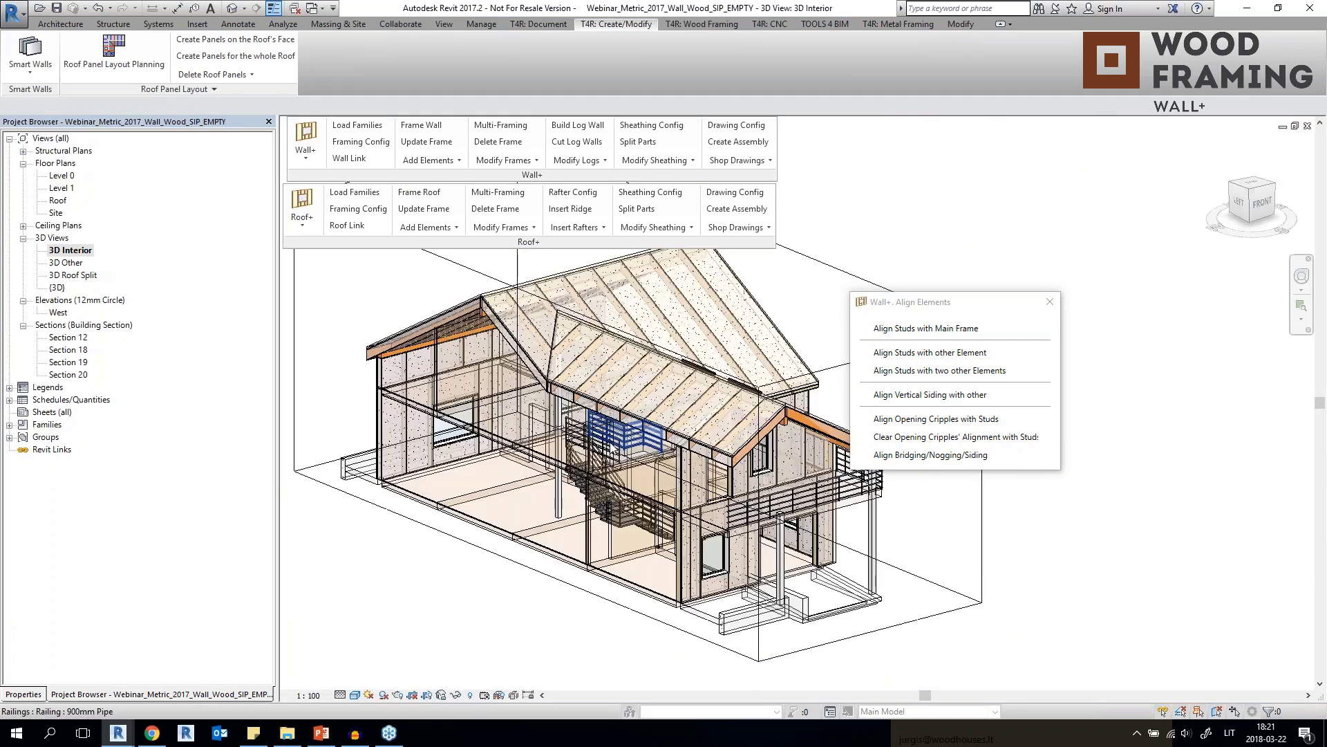
{"action": "scroll", "coordinate": [388, 345], "scroll_direction": "up", "scroll_amount": 5}
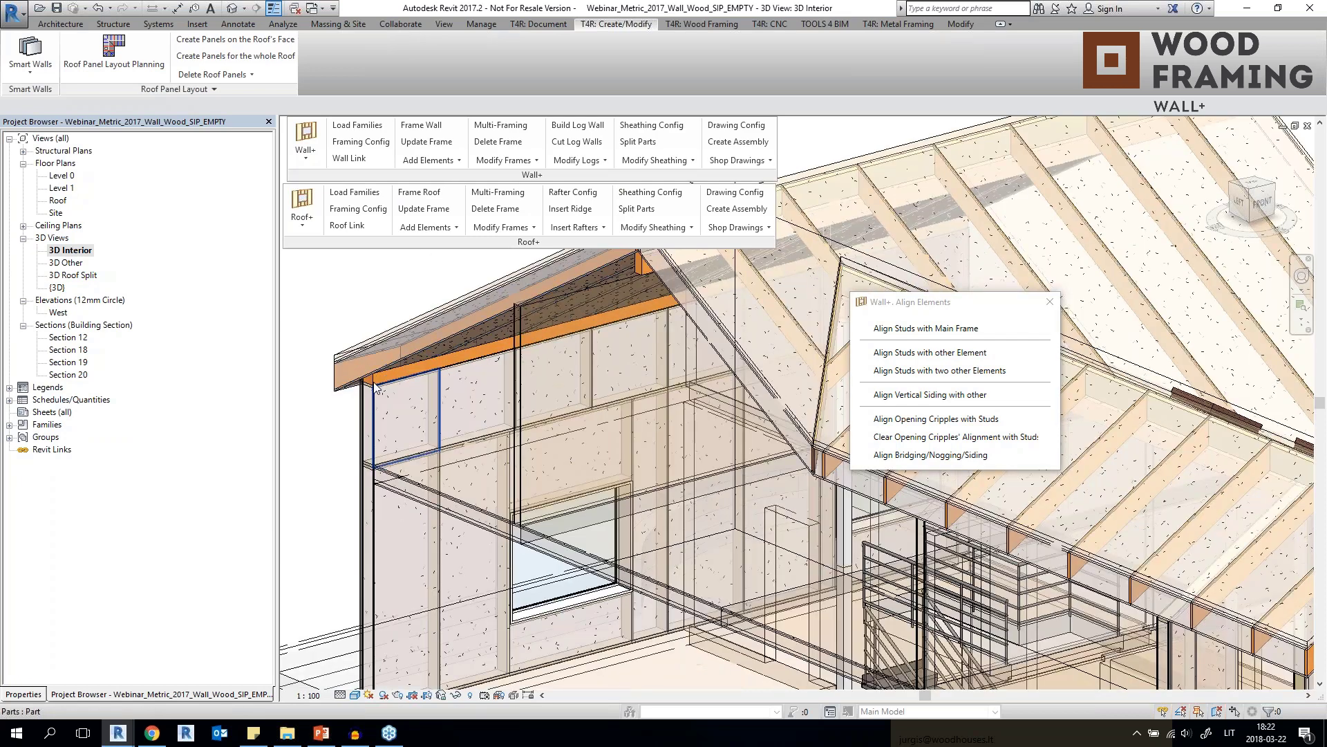
{"action": "scroll", "coordinate": [429, 366], "scroll_direction": "up", "scroll_amount": 3}
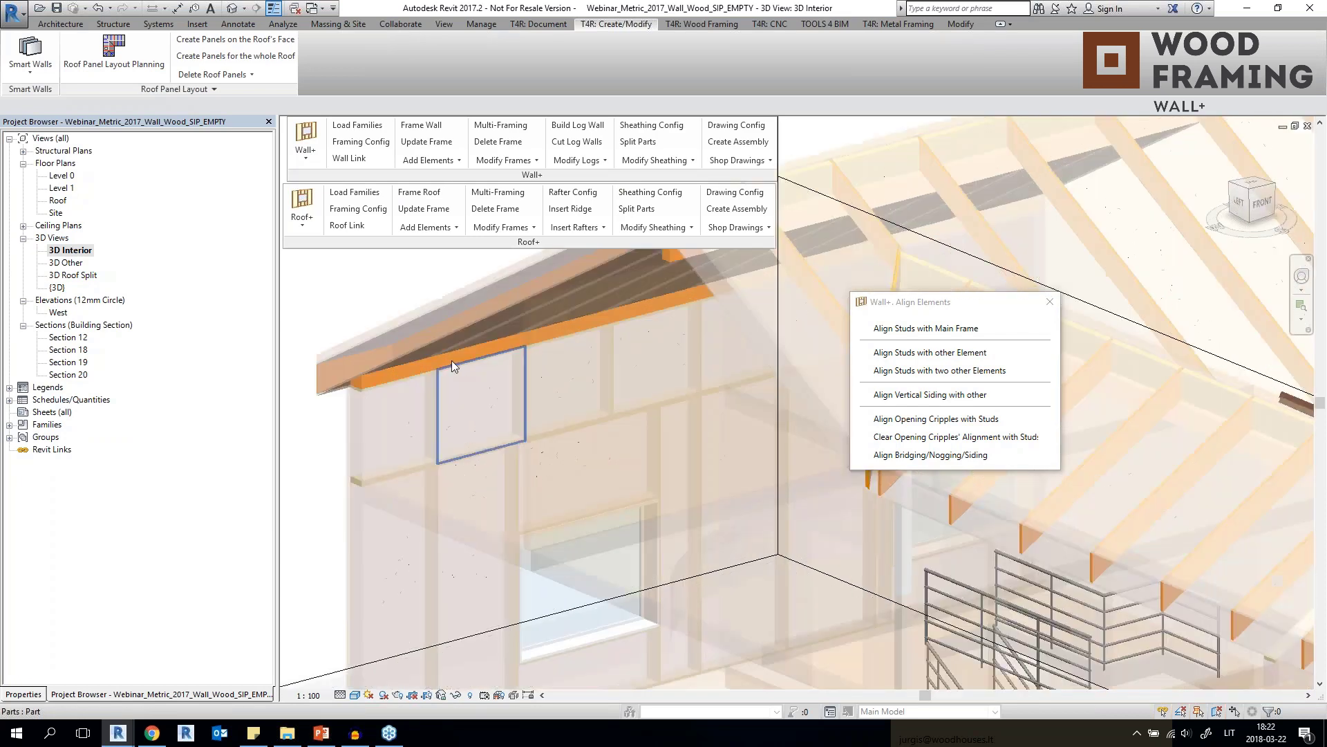
{"action": "left_click", "coordinate": [445, 353]}
{"action": "left_click", "coordinate": [321, 397]}
{"action": "middle_click_drag", "start_coordinate": [321, 396], "coordinate": [554, 367], "text": "shift"}
{"action": "scroll", "coordinate": [778, 360], "scroll_direction": "up", "scroll_amount": 3}
{"action": "scroll", "coordinate": [822, 433], "scroll_direction": "up", "scroll_amount": 4}
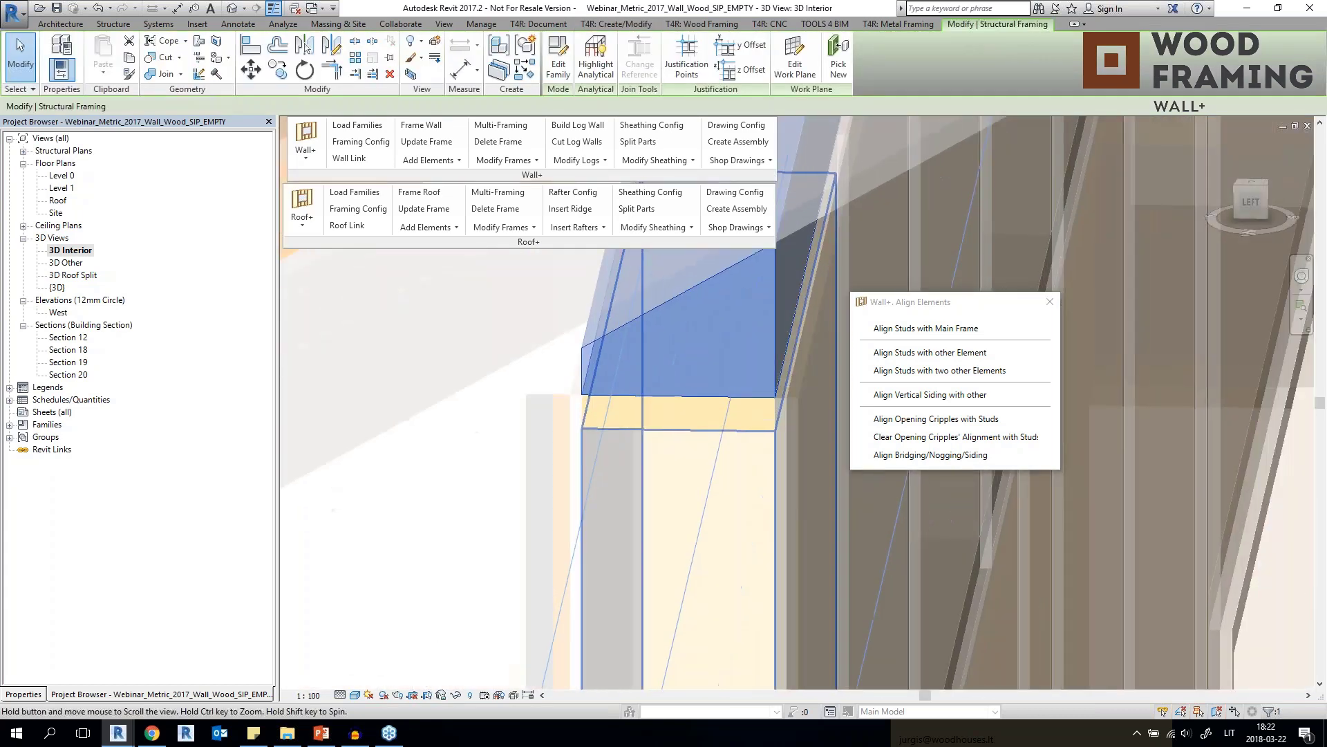
{"action": "middle_click_drag", "start_coordinate": [823, 432], "coordinate": [693, 486]}
{"action": "key", "text": "Escape"}
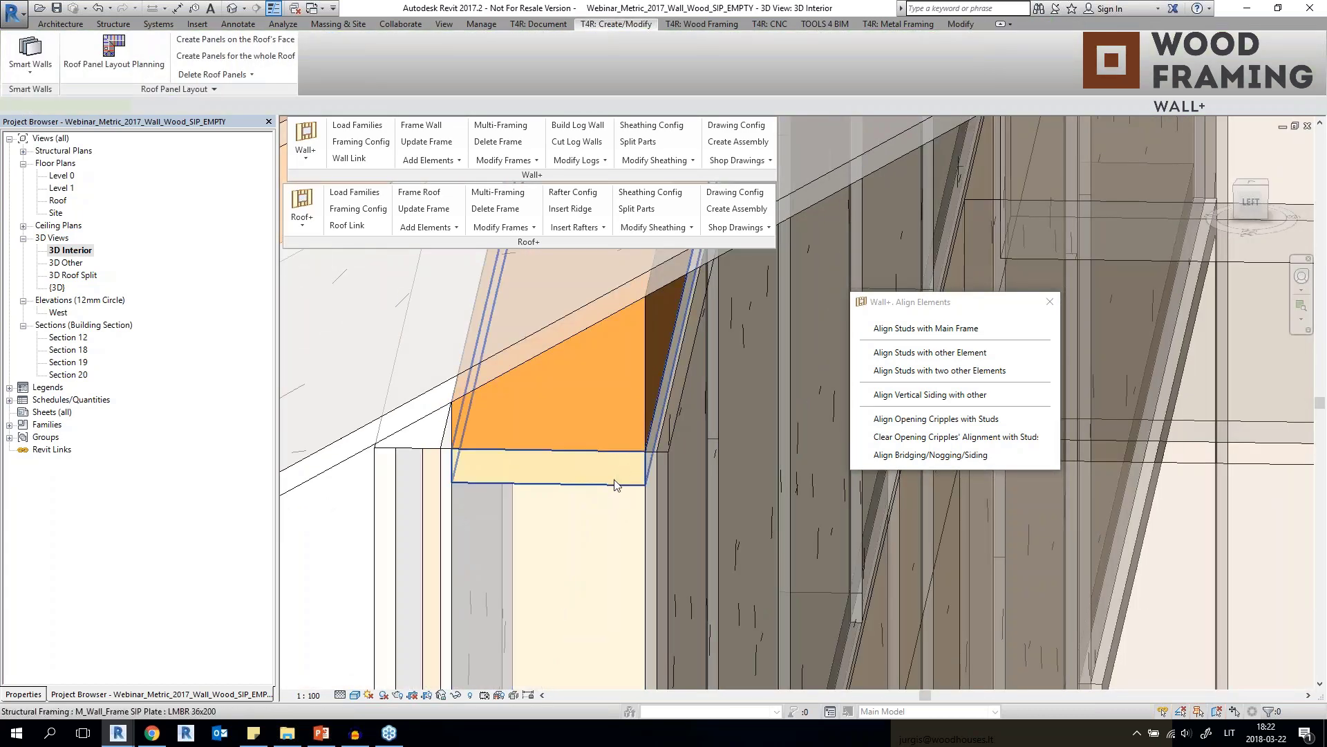
{"action": "left_click", "coordinate": [616, 484]}
{"action": "left_click", "coordinate": [645, 391]}
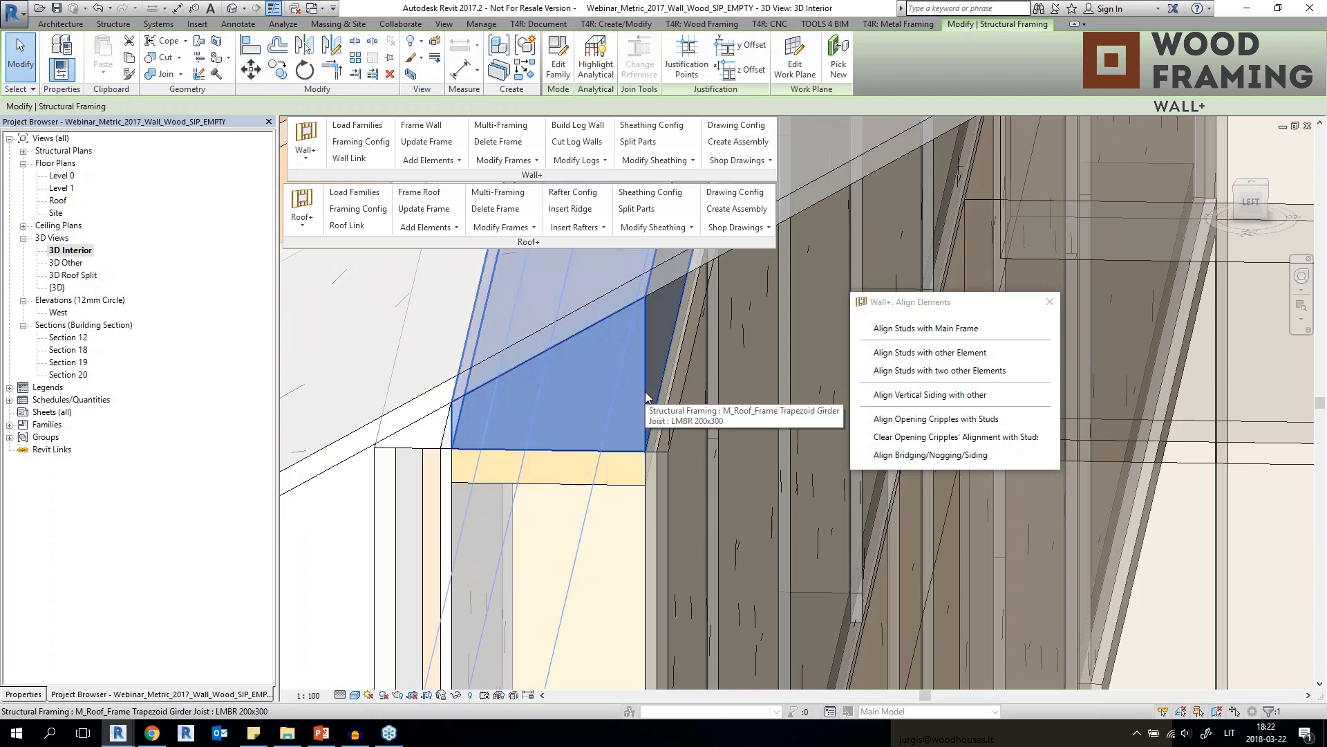
{"action": "key", "text": "Escape"}
Open Section 20 and compare the girder joist and SIP plate joints under both roof slopes.
{"action": "double_click", "coordinate": [70, 375]}
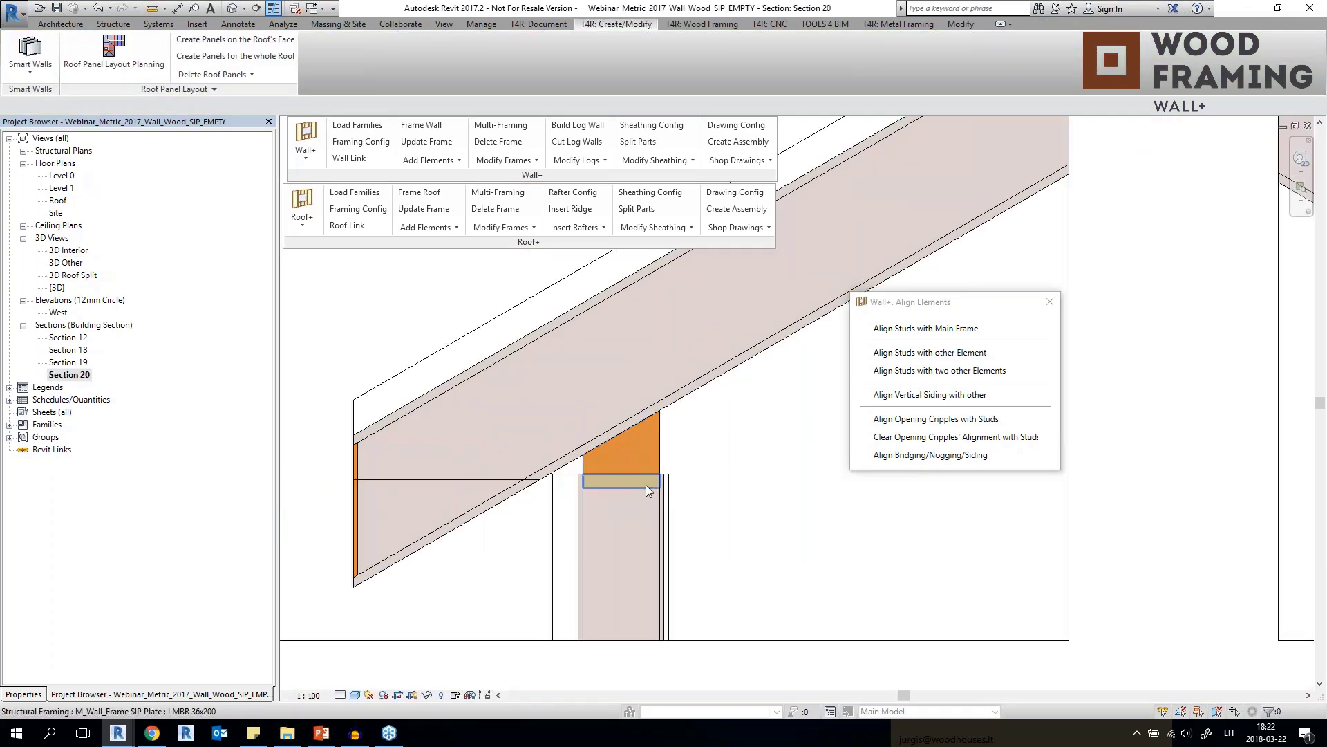
{"action": "left_click", "coordinate": [646, 484]}
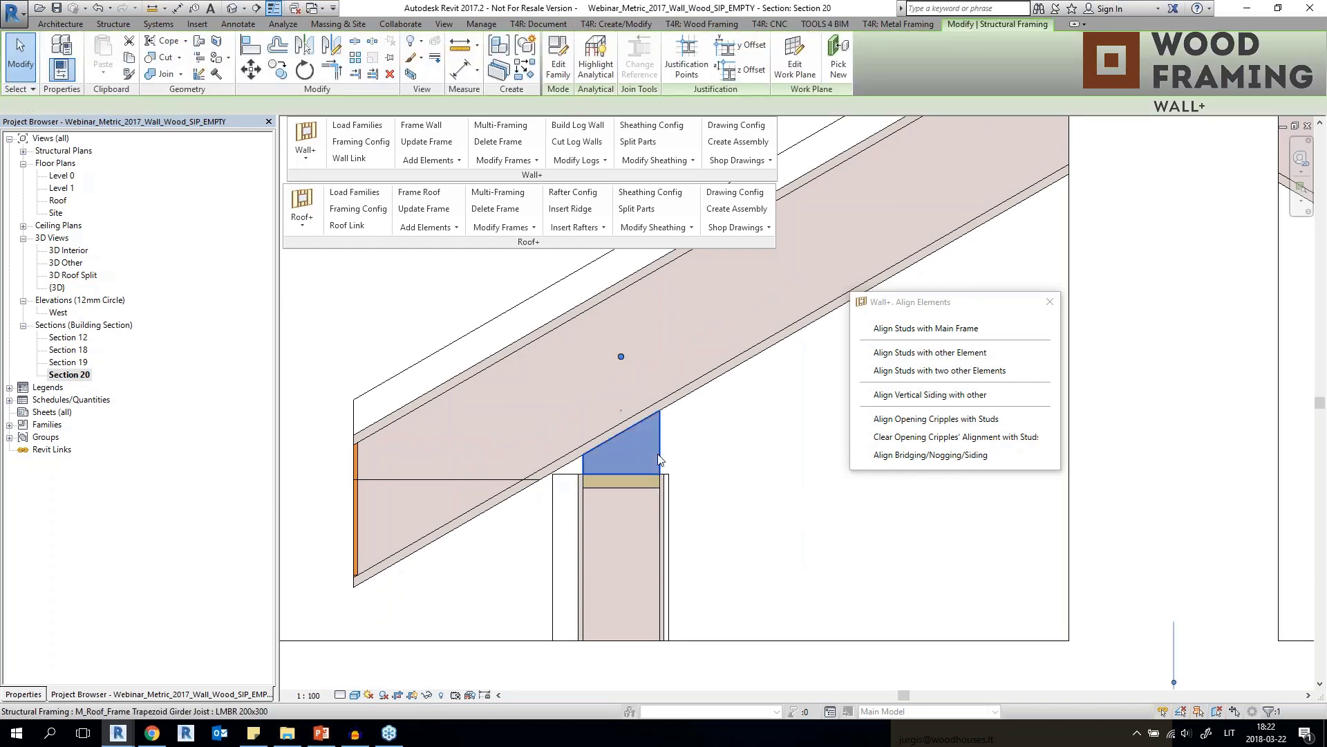
{"action": "key", "text": "Escape"}
{"action": "scroll", "coordinate": [581, 487], "scroll_direction": "down", "scroll_amount": 5}
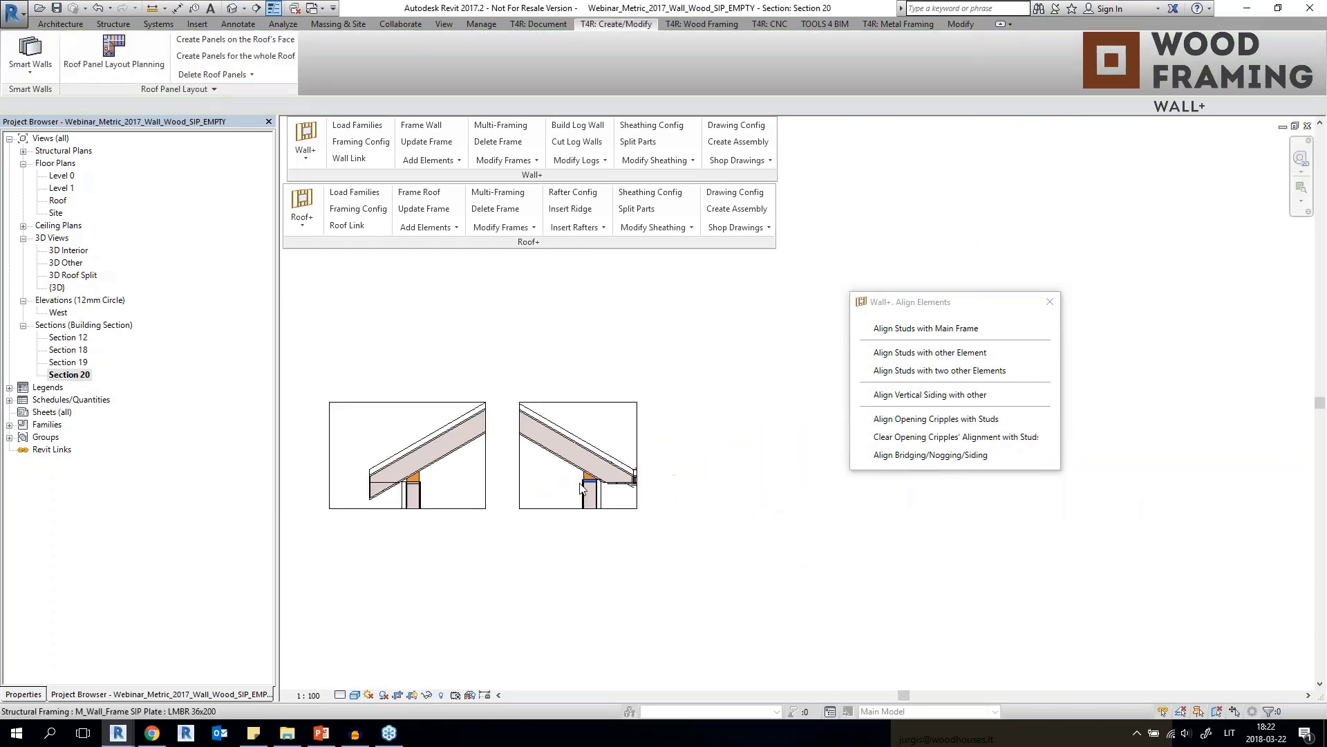
{"action": "scroll", "coordinate": [581, 487], "scroll_direction": "up", "scroll_amount": 8}
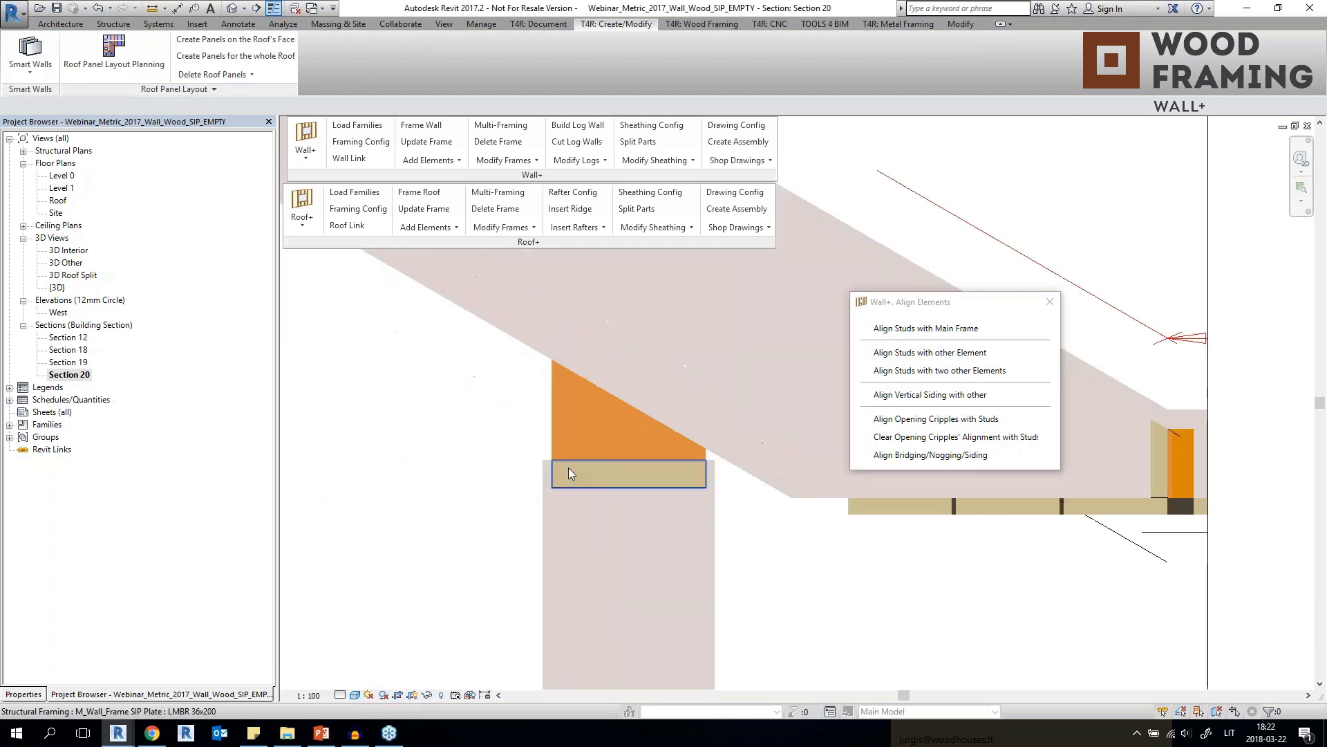
{"action": "left_click", "coordinate": [554, 430]}
{"action": "scroll", "coordinate": [688, 469], "scroll_direction": "up", "scroll_amount": 4}
{"action": "key", "text": "Escape"}
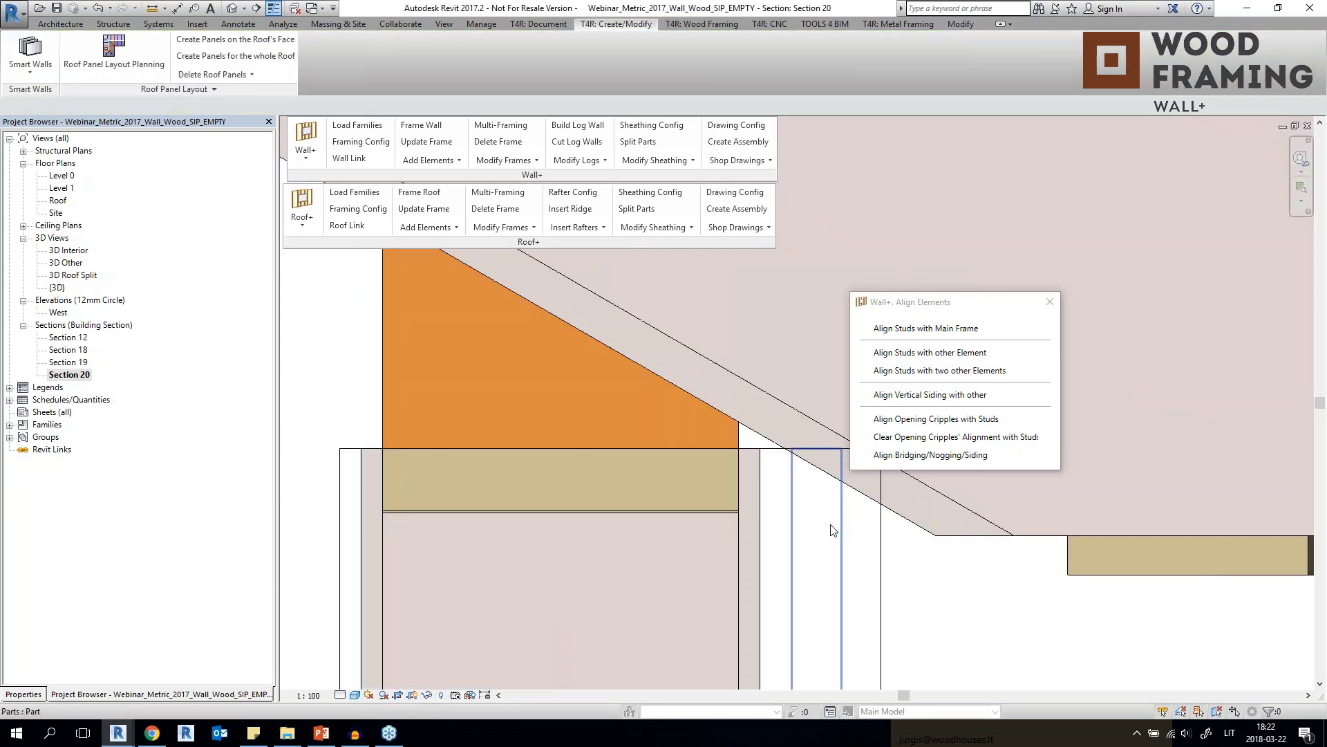
{"action": "scroll", "coordinate": [367, 381], "scroll_direction": "down", "scroll_amount": 6}
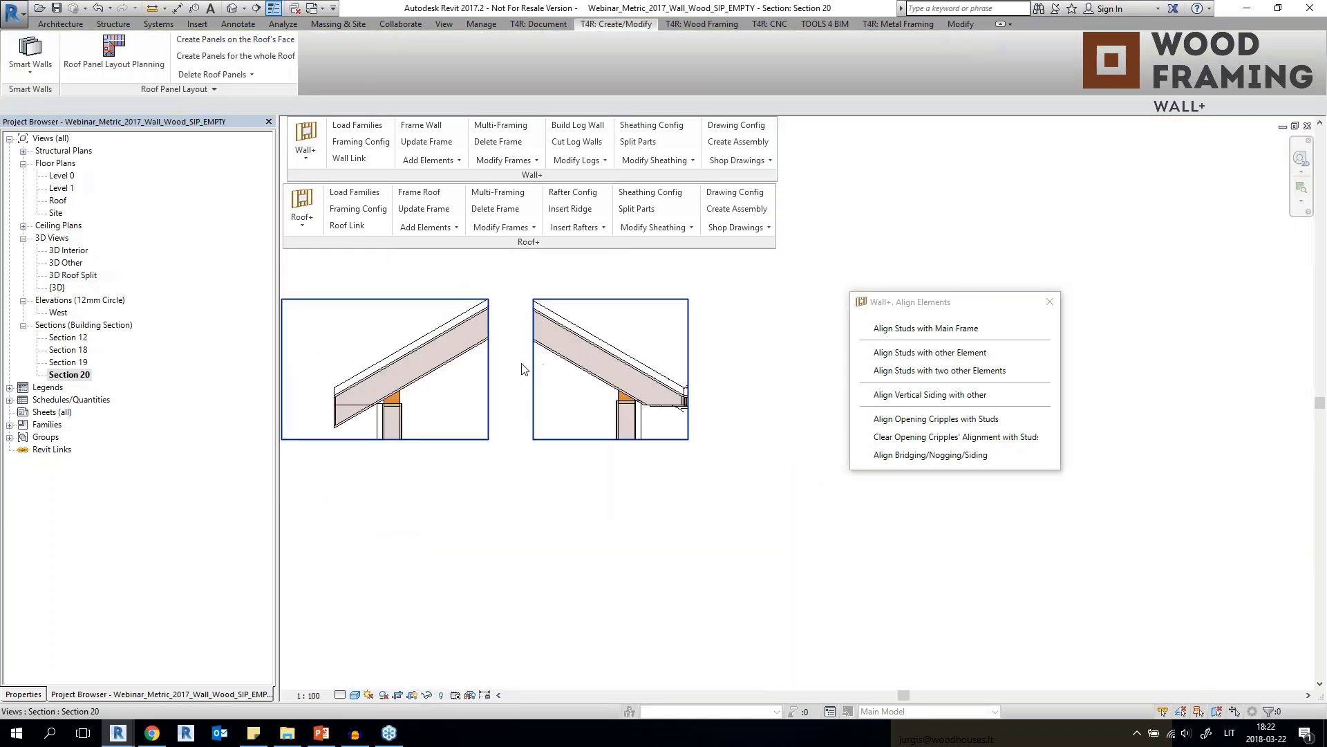
{"action": "scroll", "coordinate": [390, 383], "scroll_direction": "up", "scroll_amount": 6}
{"action": "left_click", "coordinate": [427, 443]}
{"action": "scroll", "coordinate": [519, 444], "scroll_direction": "down", "scroll_amount": 2}
{"action": "scroll", "coordinate": [519, 445], "scroll_direction": "up", "scroll_amount": 2}
{"action": "scroll", "coordinate": [512, 432], "scroll_direction": "down", "scroll_amount": 3}
{"action": "key", "text": "Escape"}
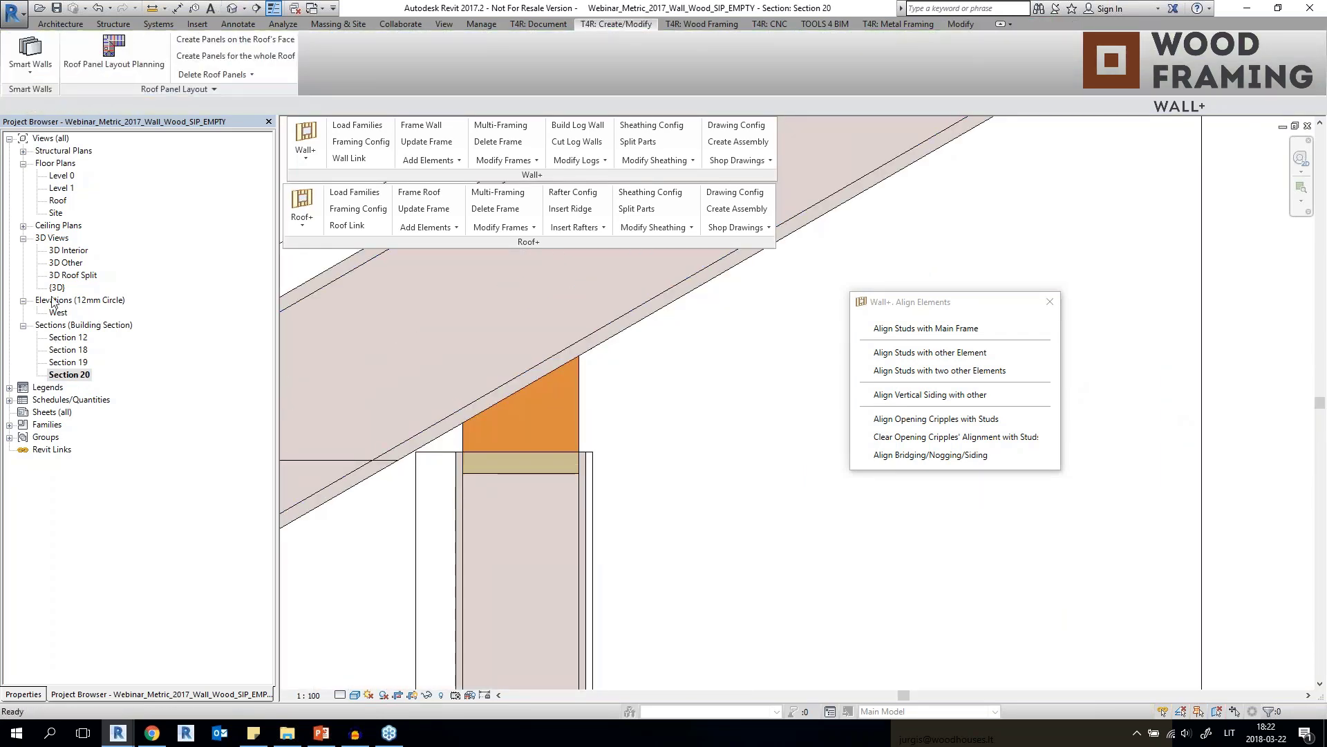
In the 3D Interior view, attach the top of the INT120 interior wall to the SIP_VC roof.
{"action": "double_click", "coordinate": [64, 250]}
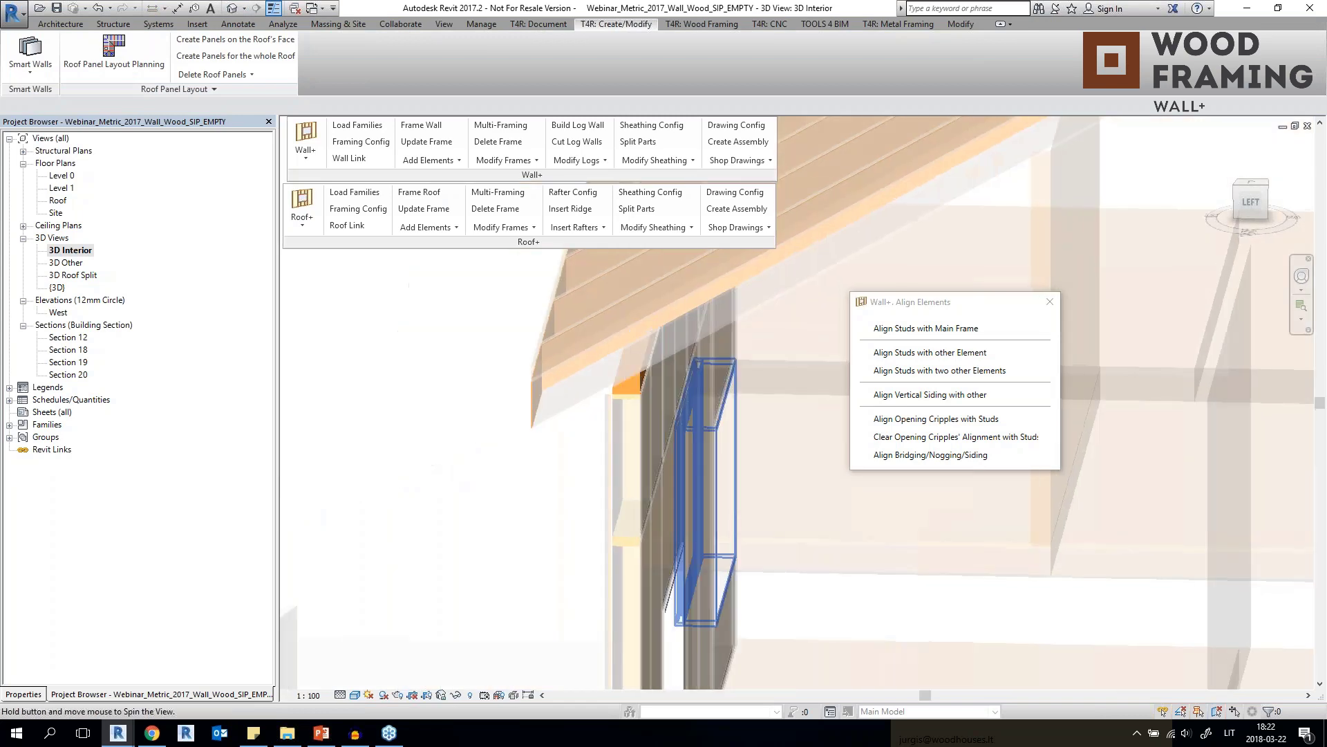
{"action": "middle_click_drag", "start_coordinate": [743, 423], "coordinate": [677, 447], "text": "shift"}
{"action": "scroll", "coordinate": [677, 447], "scroll_direction": "down", "scroll_amount": 3}
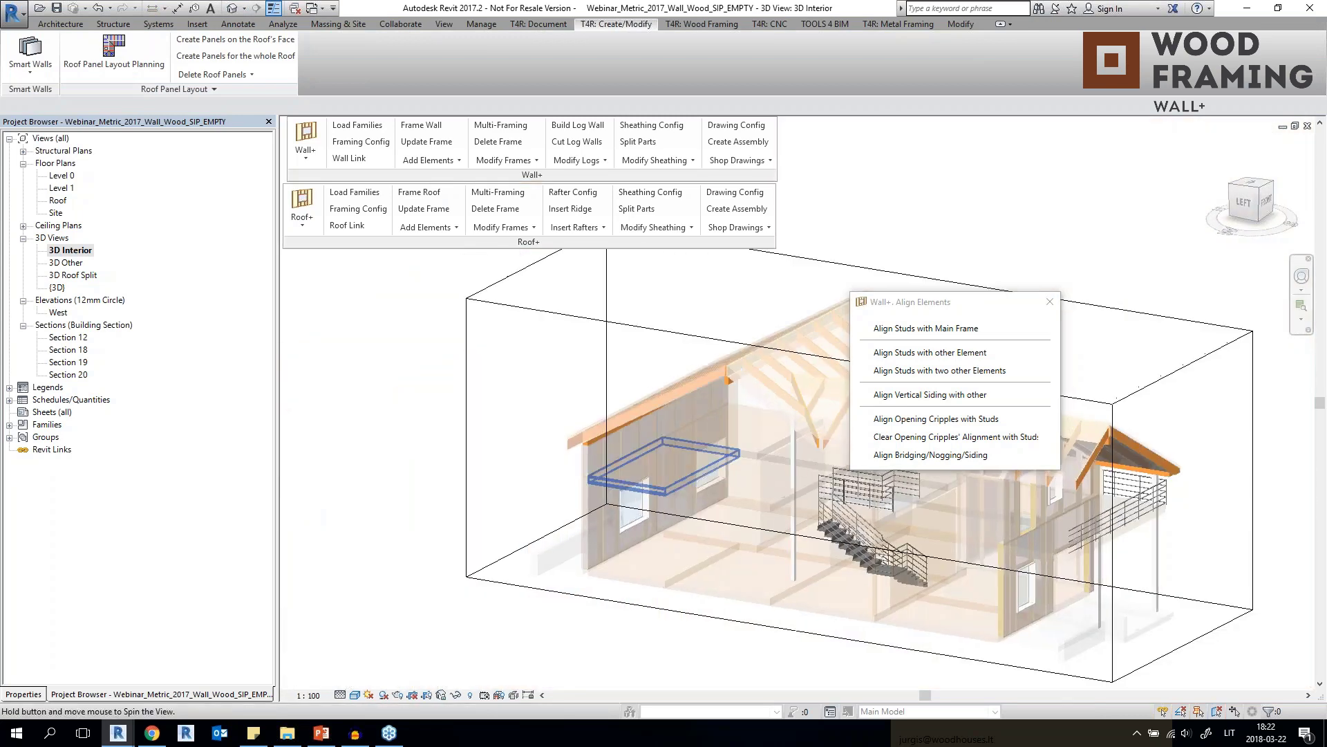
{"action": "scroll", "coordinate": [736, 425], "scroll_direction": "up", "scroll_amount": 3}
{"action": "left_click", "coordinate": [587, 420]}
{"action": "scroll", "coordinate": [587, 420], "scroll_direction": "up", "scroll_amount": 5}
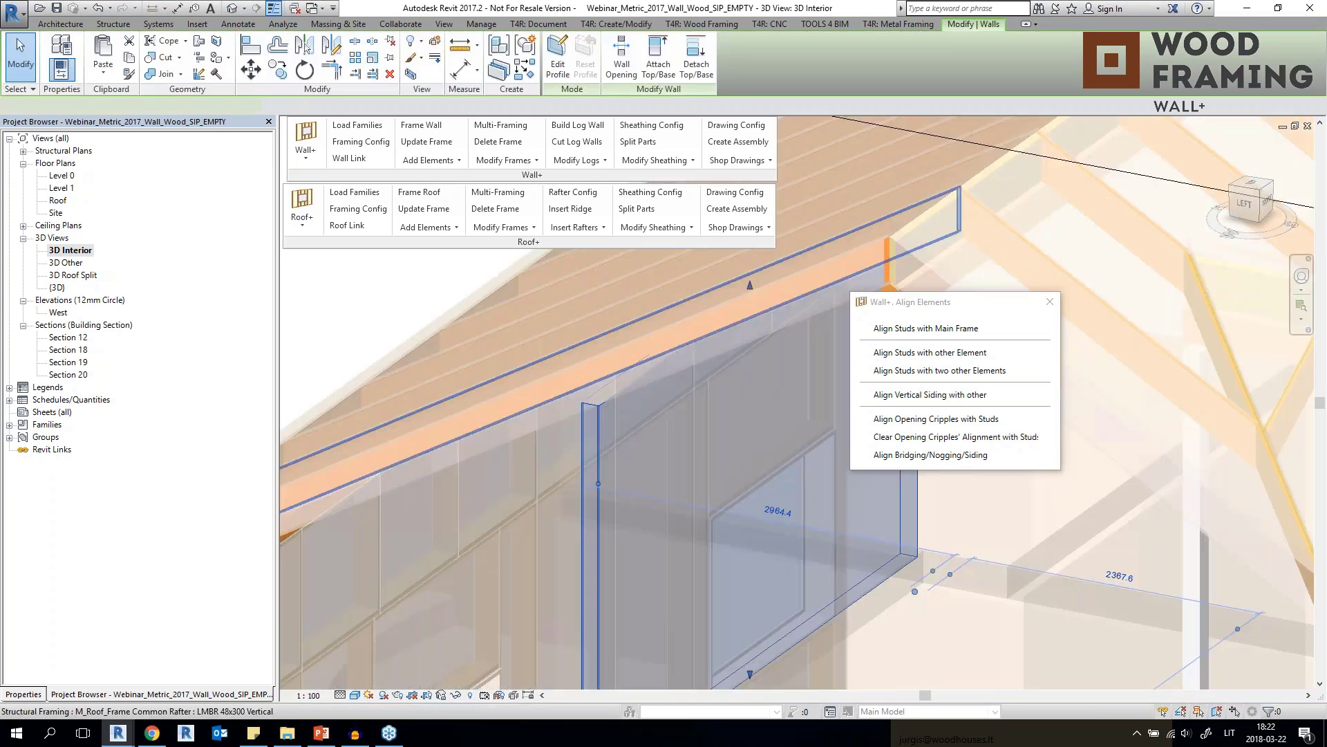
{"action": "left_click", "coordinate": [660, 65]}
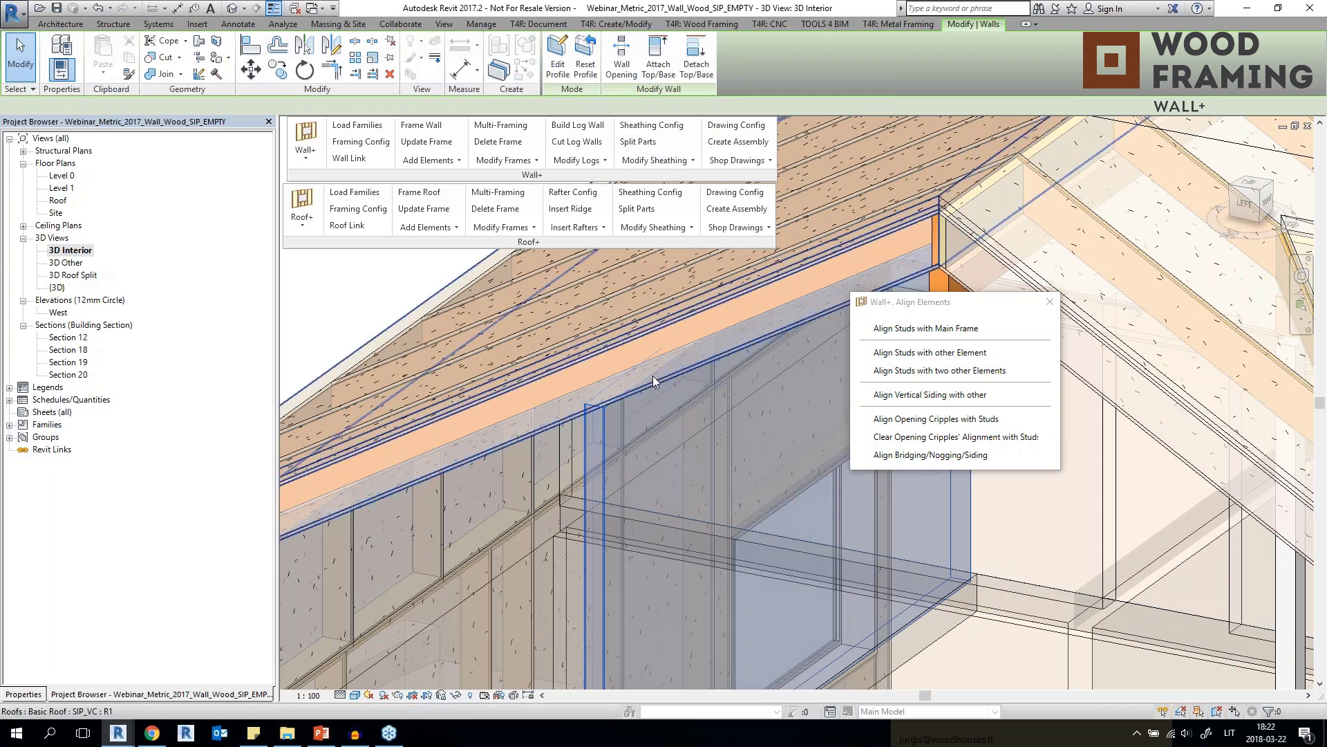
{"action": "left_click", "coordinate": [592, 423]}
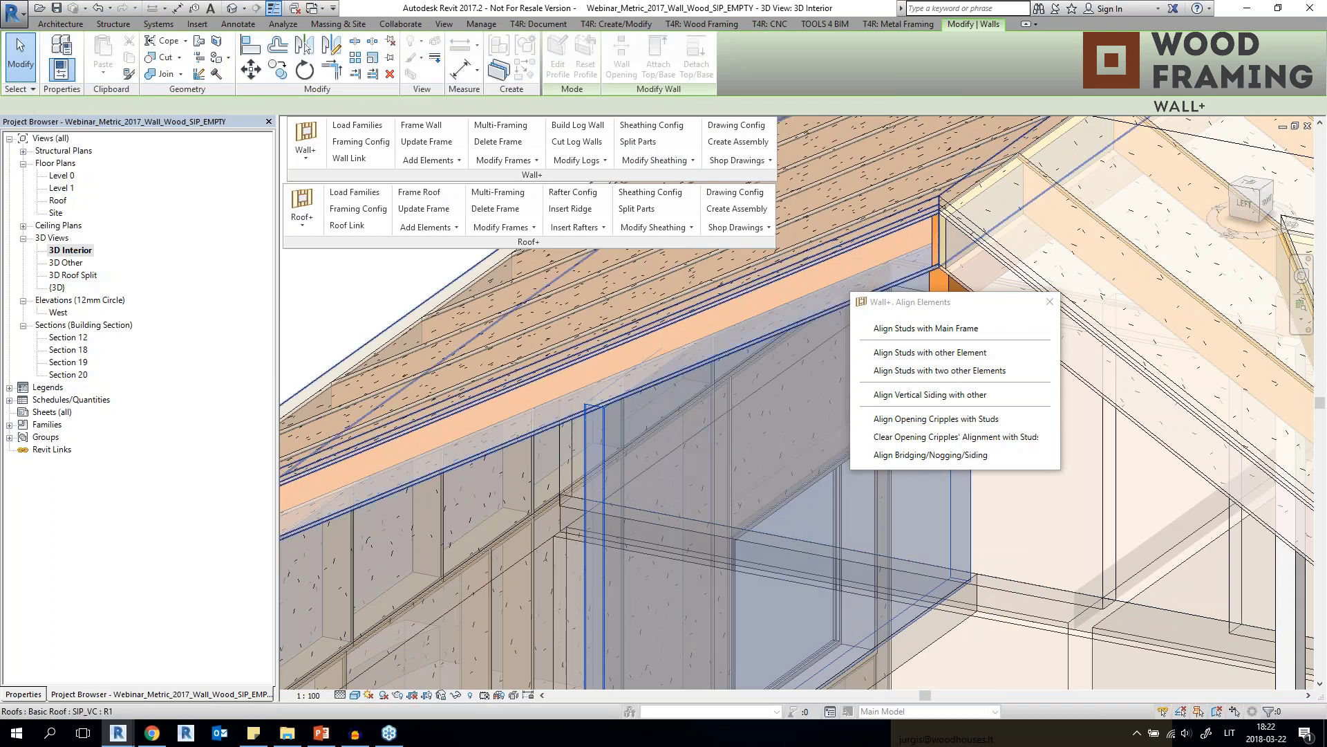
Frame the selected INT120 interior wall with Wall+.
{"action": "middle_click_drag", "start_coordinate": [600, 420], "coordinate": [623, 413], "text": "shift"}
{"action": "scroll", "coordinate": [622, 401], "scroll_direction": "up", "scroll_amount": 5}
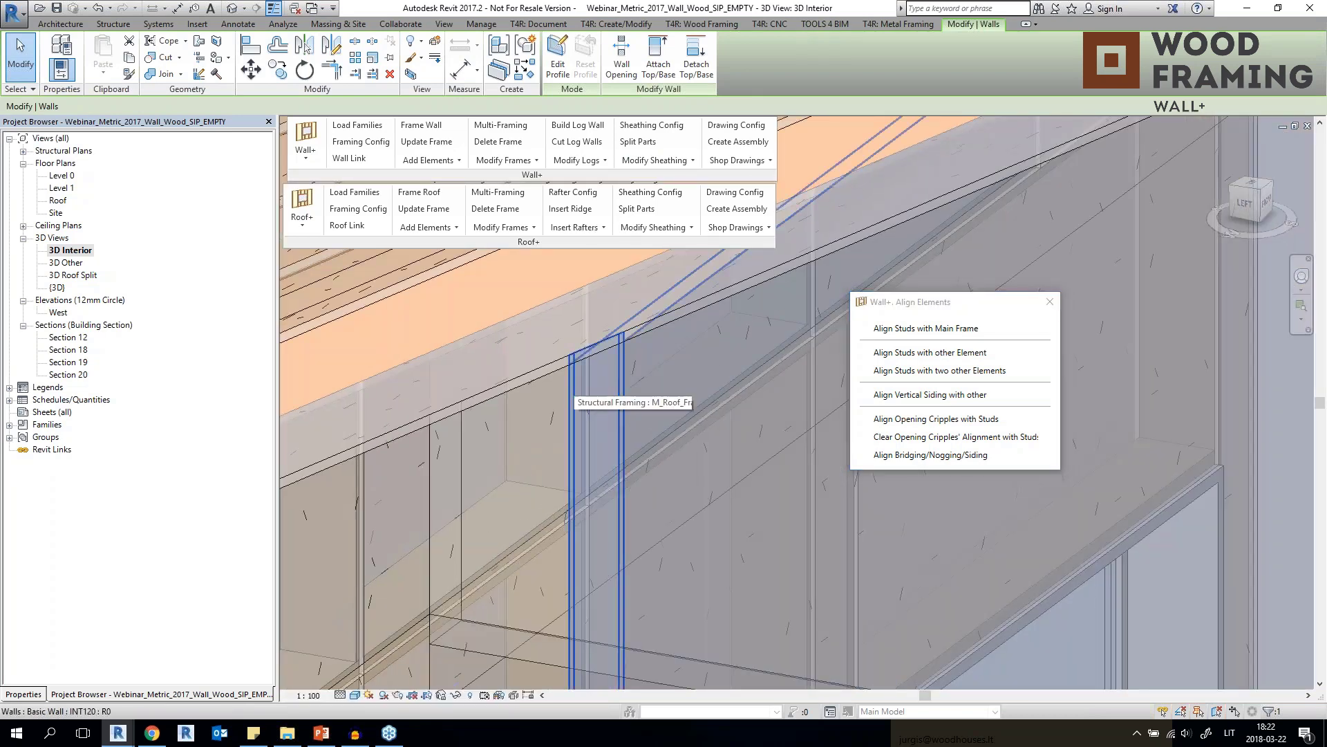
{"action": "left_click", "coordinate": [430, 128]}
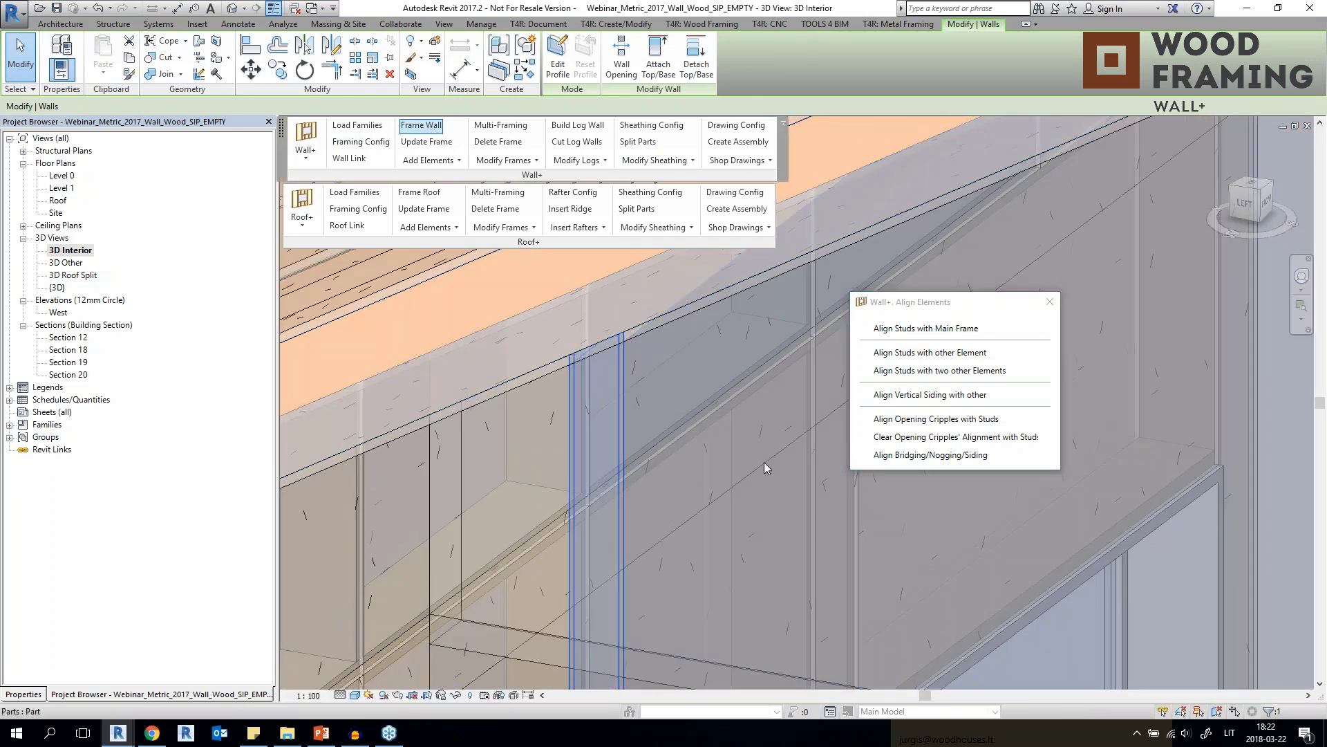
{"action": "left_click_drag", "start_coordinate": [643, 313], "coordinate": [842, 482]}
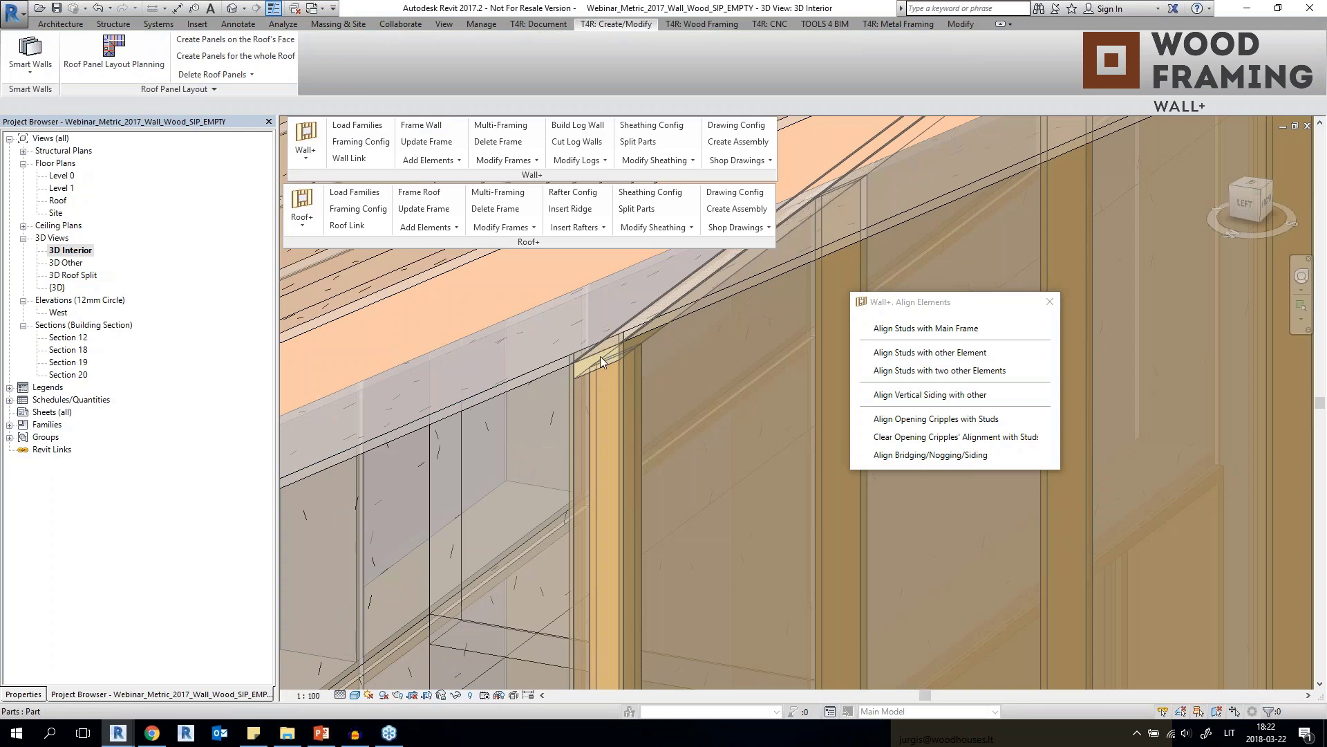
Examine the sloped top plate and studs of the framed interior wall beneath the roof.
{"action": "left_click", "coordinate": [600, 355]}
{"action": "scroll", "coordinate": [600, 355], "scroll_direction": "up", "scroll_amount": 4}
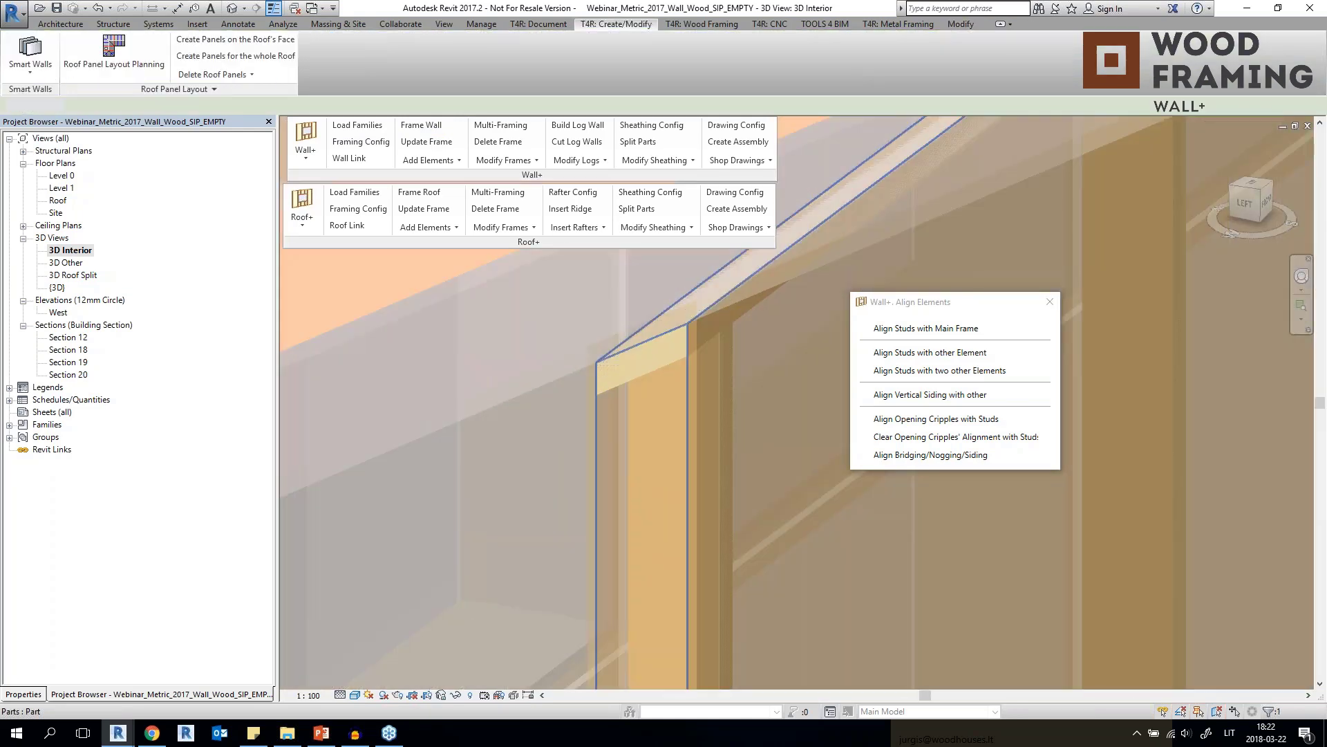
{"action": "left_click", "coordinate": [658, 367]}
{"action": "scroll", "coordinate": [754, 325], "scroll_direction": "down", "scroll_amount": 5}
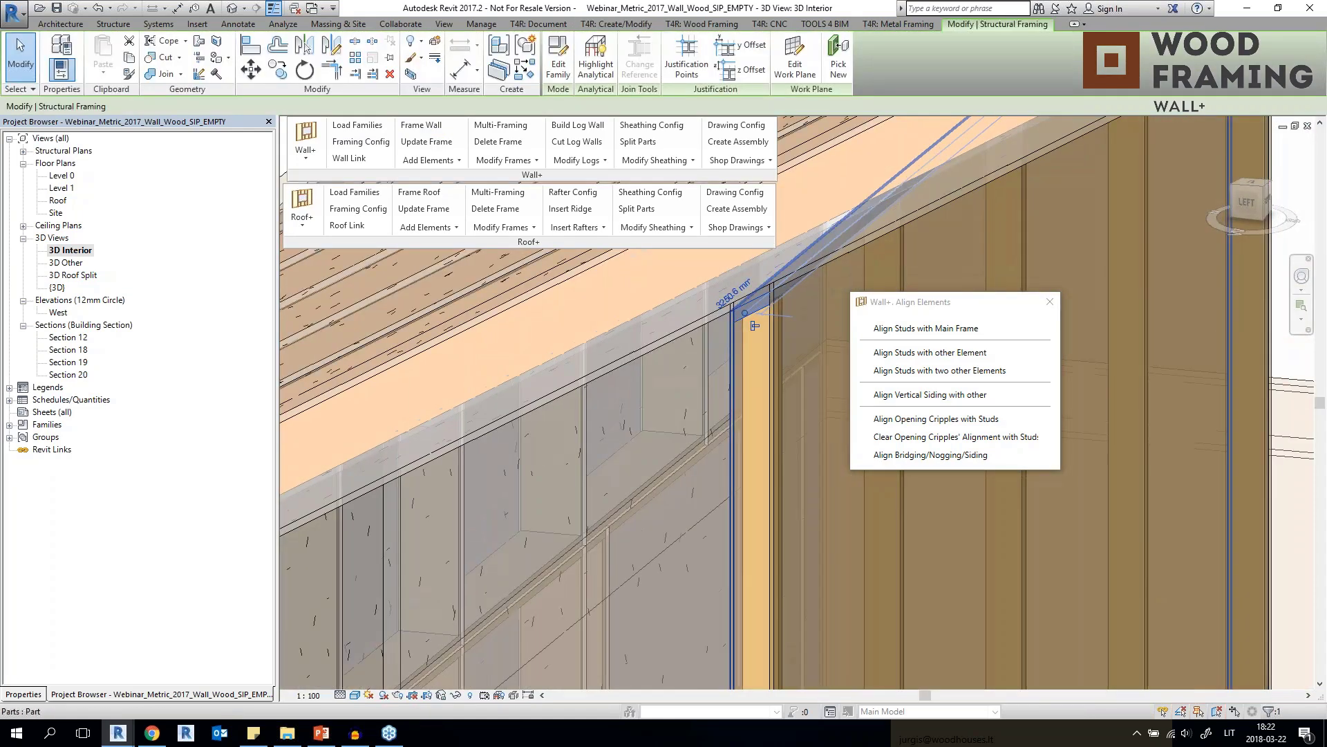
{"action": "scroll", "coordinate": [637, 368], "scroll_direction": "down", "scroll_amount": 6}
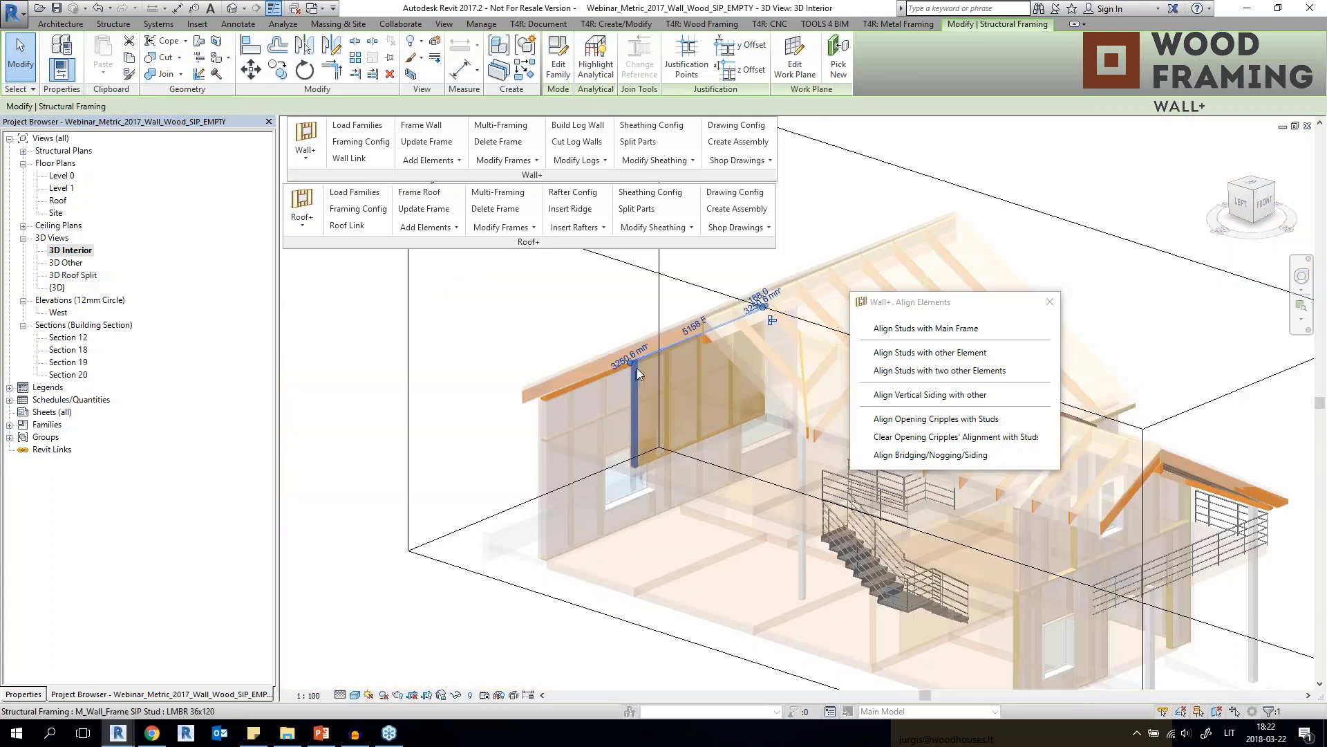
{"action": "middle_click_drag", "start_coordinate": [636, 368], "coordinate": [617, 374], "text": "shift"}
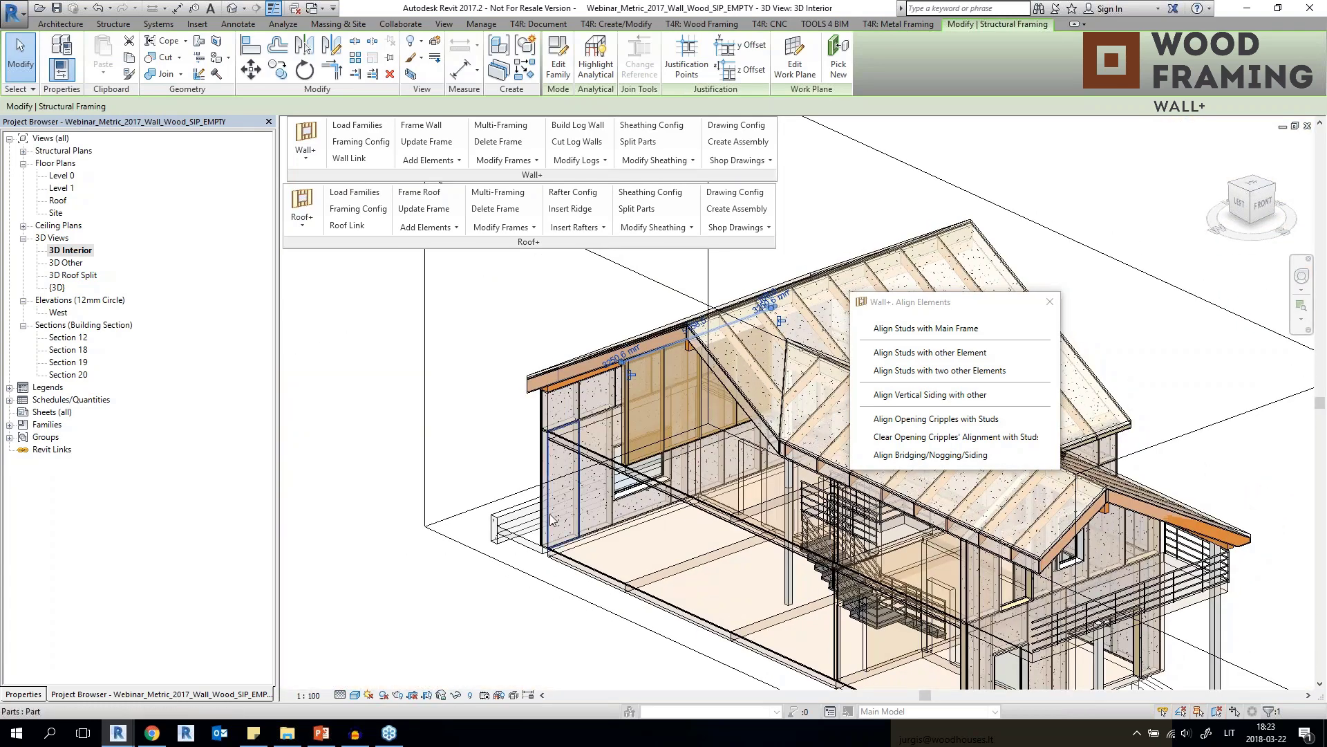
Switch to the {3D} view and examine the roof panels and split walls of the whole house.
{"action": "double_click", "coordinate": [60, 276]}
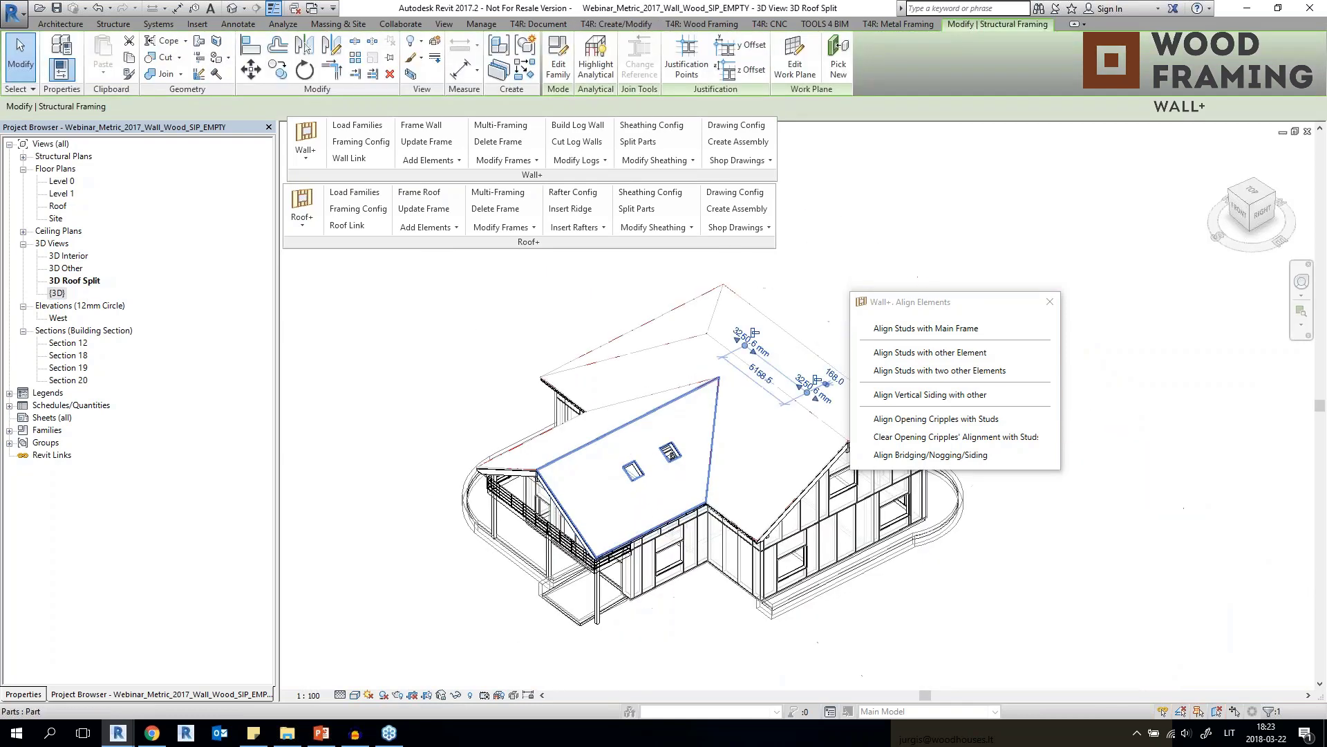
{"action": "left_click", "coordinate": [57, 294]}
{"action": "double_click", "coordinate": [58, 293]}
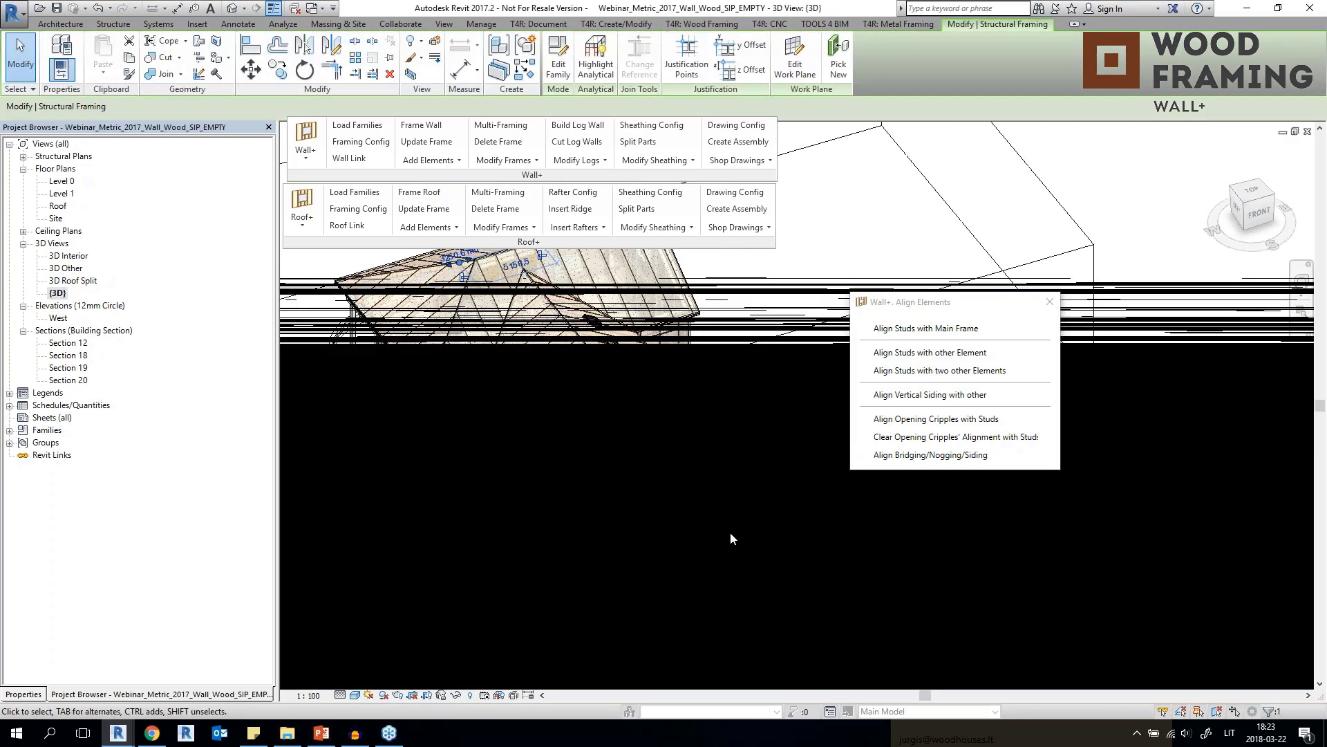
{"action": "scroll", "coordinate": [691, 491], "scroll_direction": "up", "scroll_amount": 6}
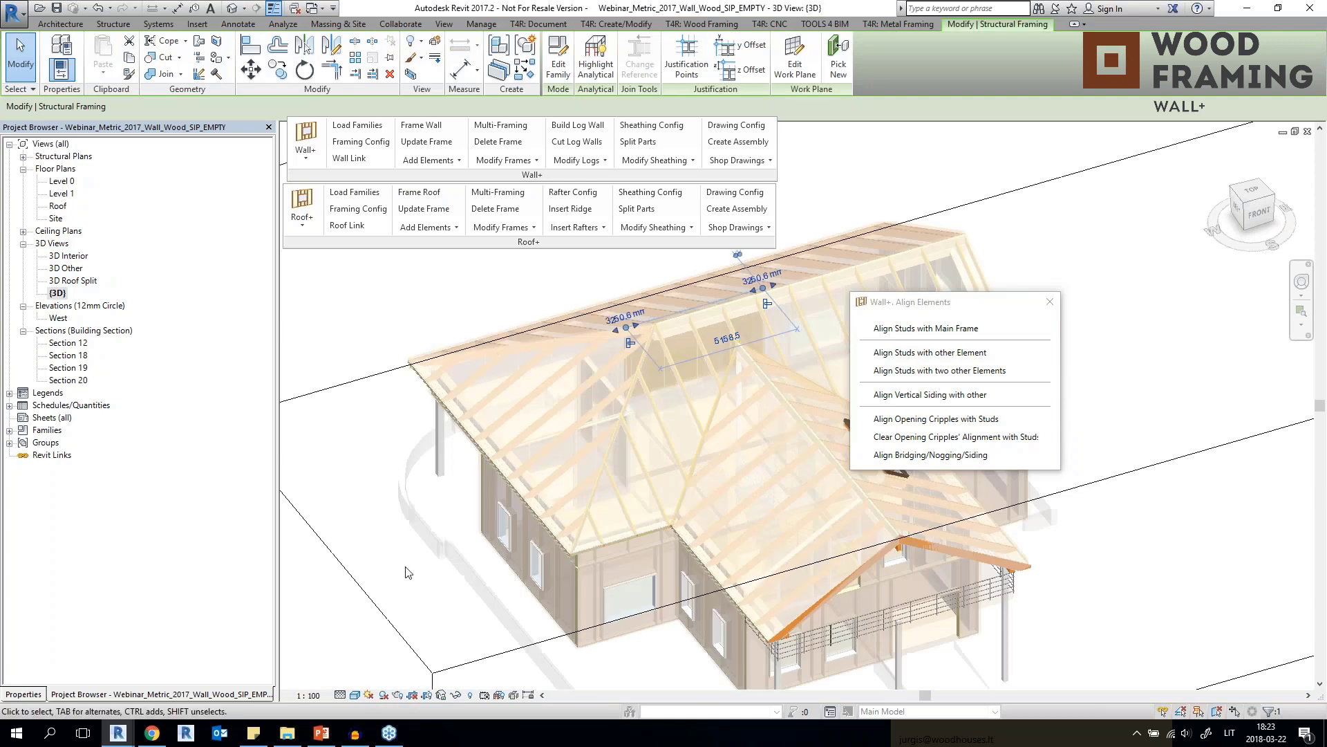
{"action": "key", "text": "Escape"}
{"action": "middle_click_drag", "start_coordinate": [543, 521], "coordinate": [584, 470], "text": "shift"}
{"action": "scroll", "coordinate": [587, 520], "scroll_direction": "down", "scroll_amount": 1}
{"action": "scroll", "coordinate": [583, 463], "scroll_direction": "up", "scroll_amount": 3}
{"action": "mouse_move", "coordinate": [562, 541]}
{"action": "middle_mouse_down"}
{"action": "mouse_move", "coordinate": [492, 512]}
{"action": "mouse_move", "coordinate": [546, 542]}
{"action": "middle_mouse_up"}
{"action": "scroll", "coordinate": [492, 512], "scroll_direction": "up", "scroll_amount": 3}
{"action": "scroll", "coordinate": [491, 512], "scroll_direction": "down", "scroll_amount": 3}
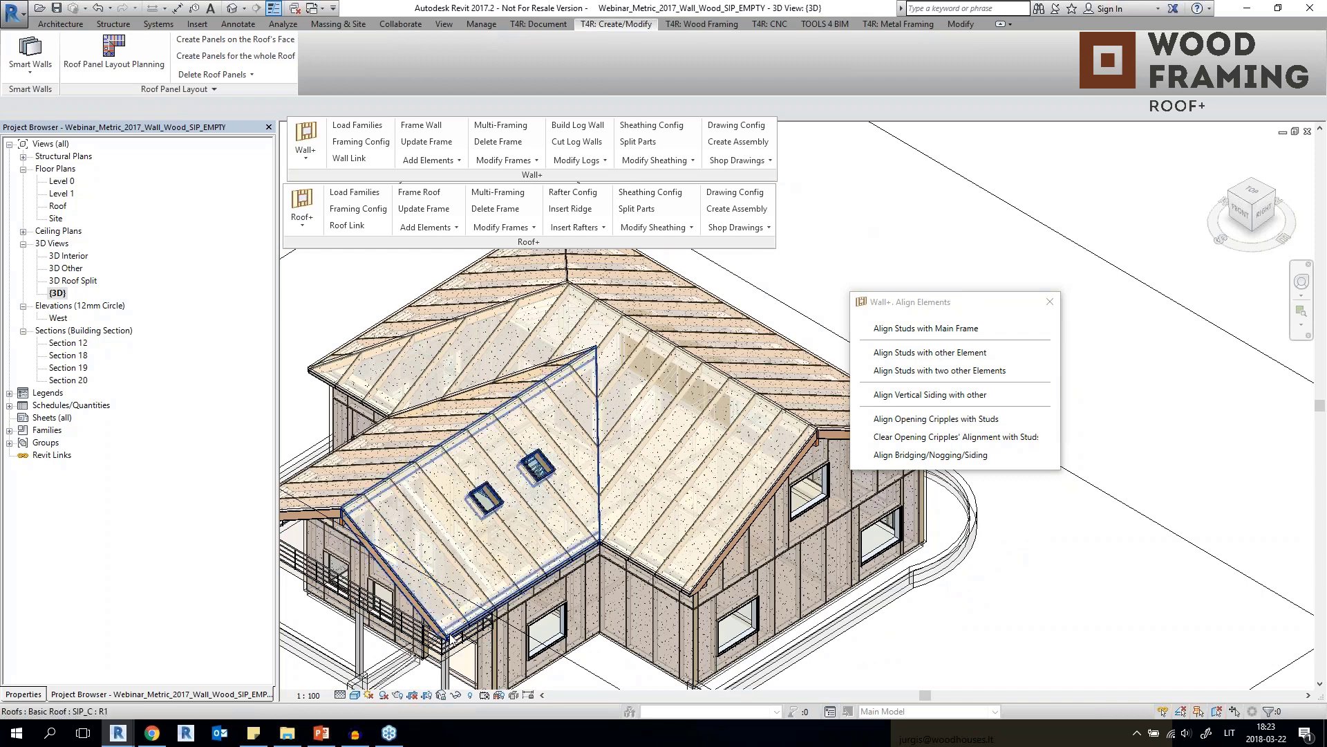
Select all SIP_C roofs visible in the view and start adding the adjoining SIP_VC roof to the selection.
{"action": "right_click", "coordinate": [451, 632]}
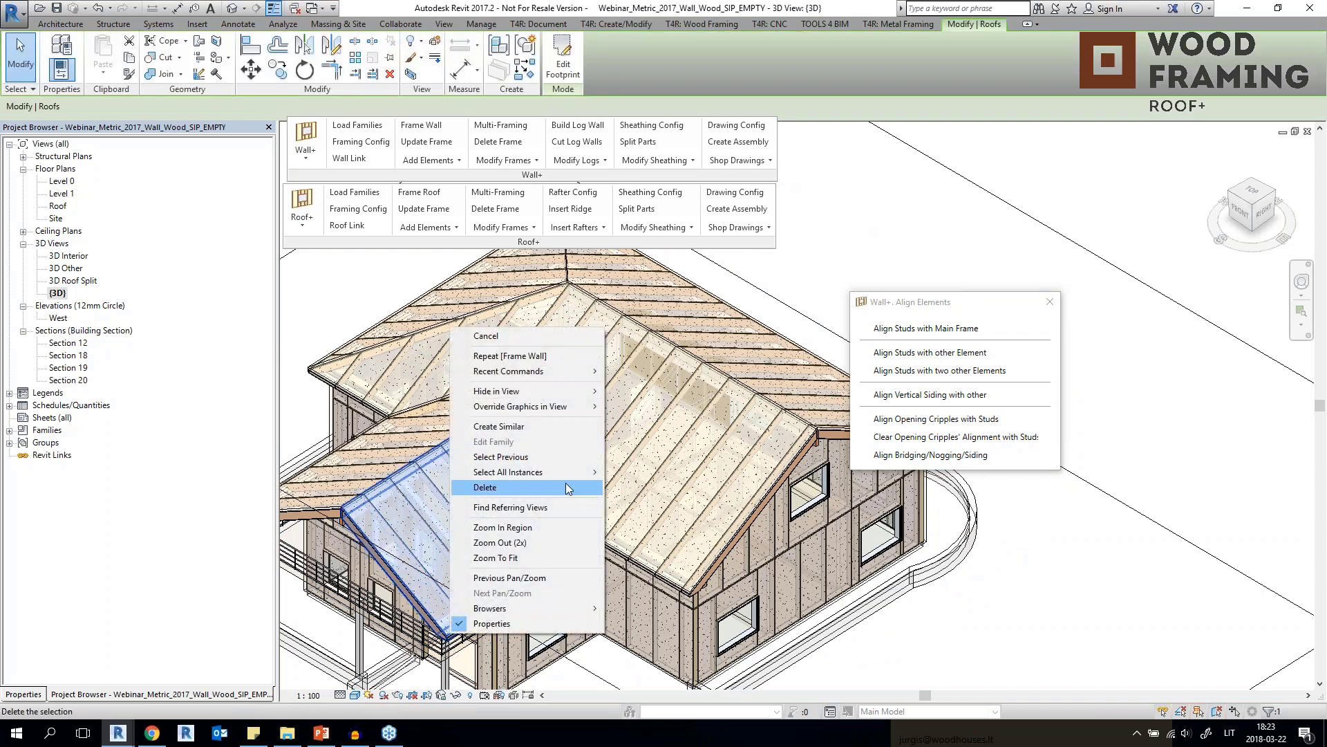
{"action": "mouse_move", "coordinate": [553, 471]}
{"action": "left_click", "coordinate": [648, 471]}
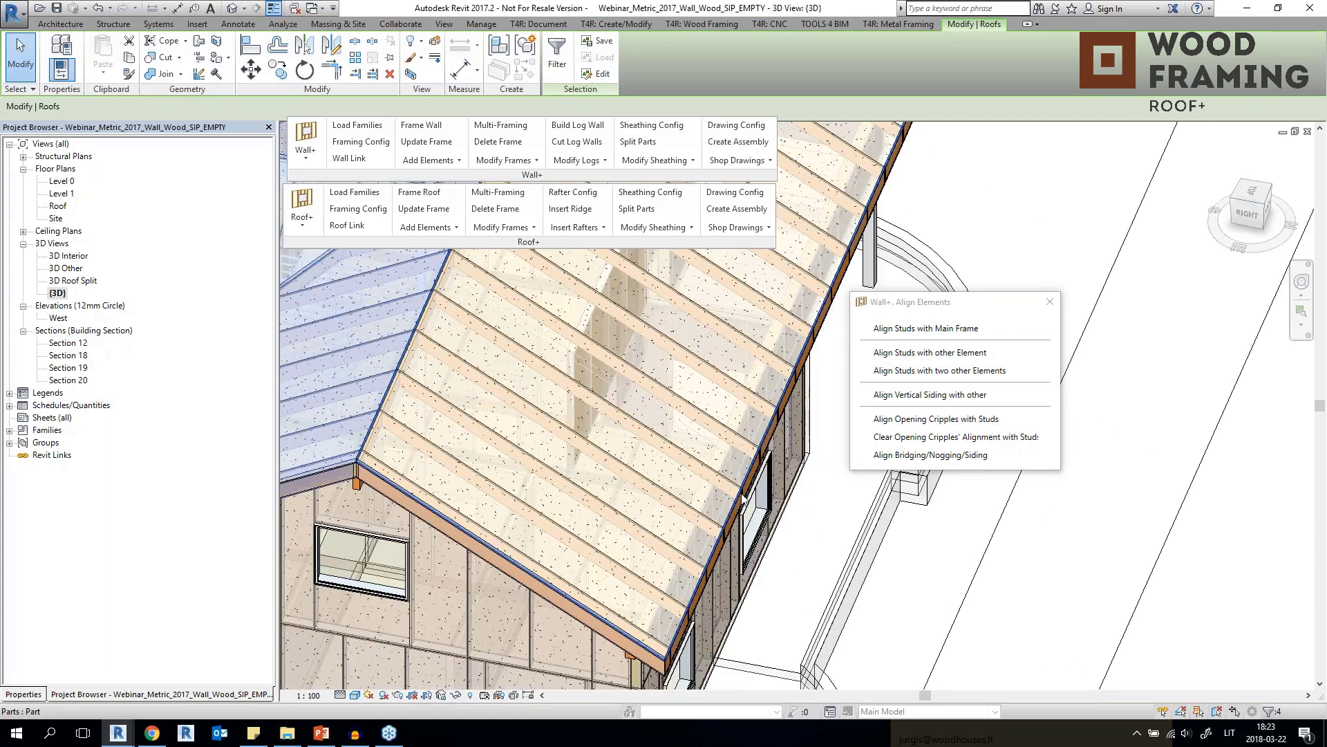
{"action": "key", "text": "Tab"}
{"action": "key", "text": "Tab"}
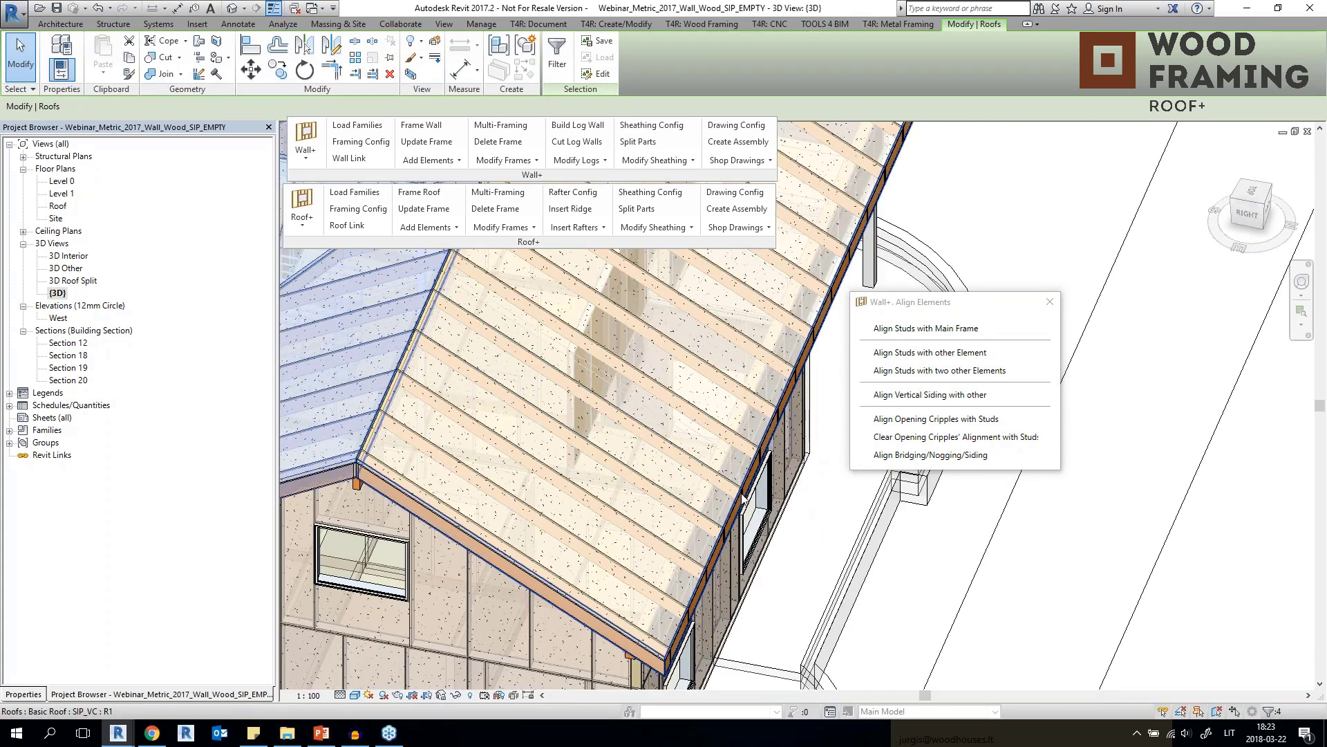
Include the large slope above the gable wall in the roof selection and add battens to the selected roofs.
{"action": "left_click", "coordinate": [743, 498]}
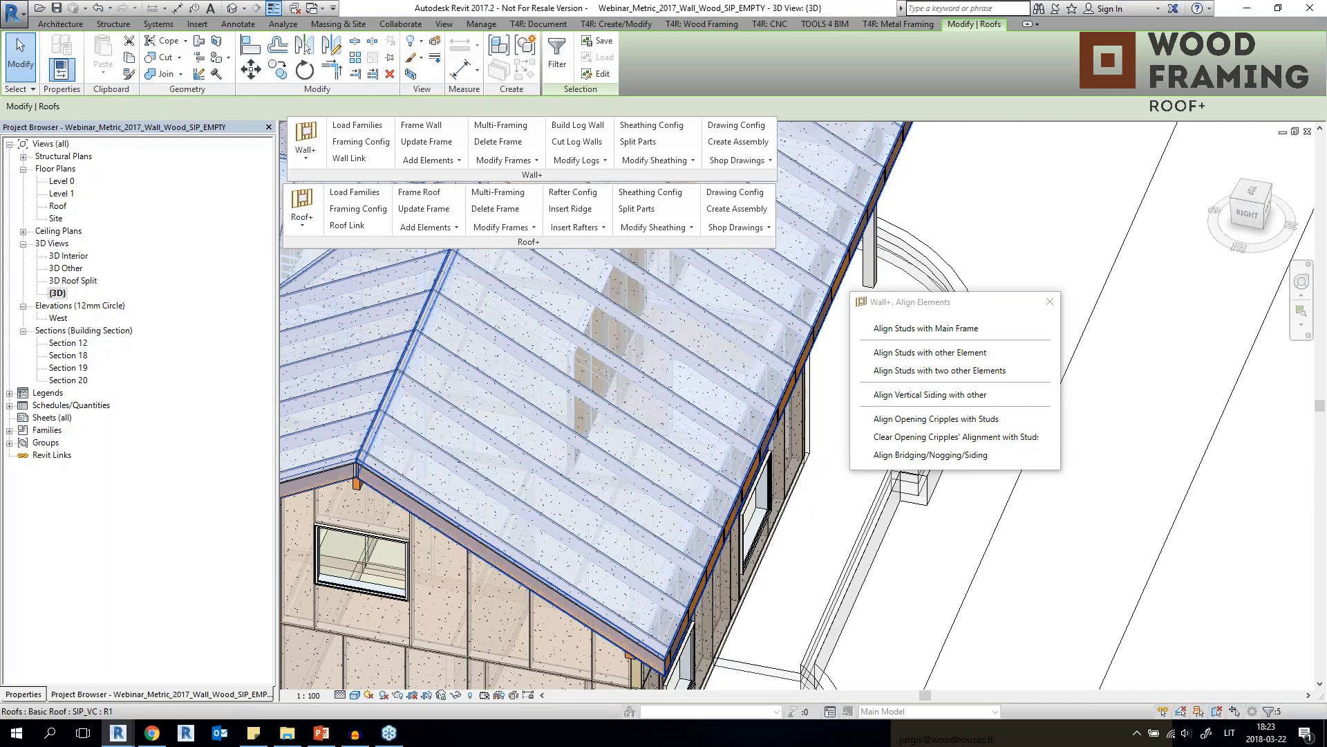
{"action": "left_click", "coordinate": [426, 228]}
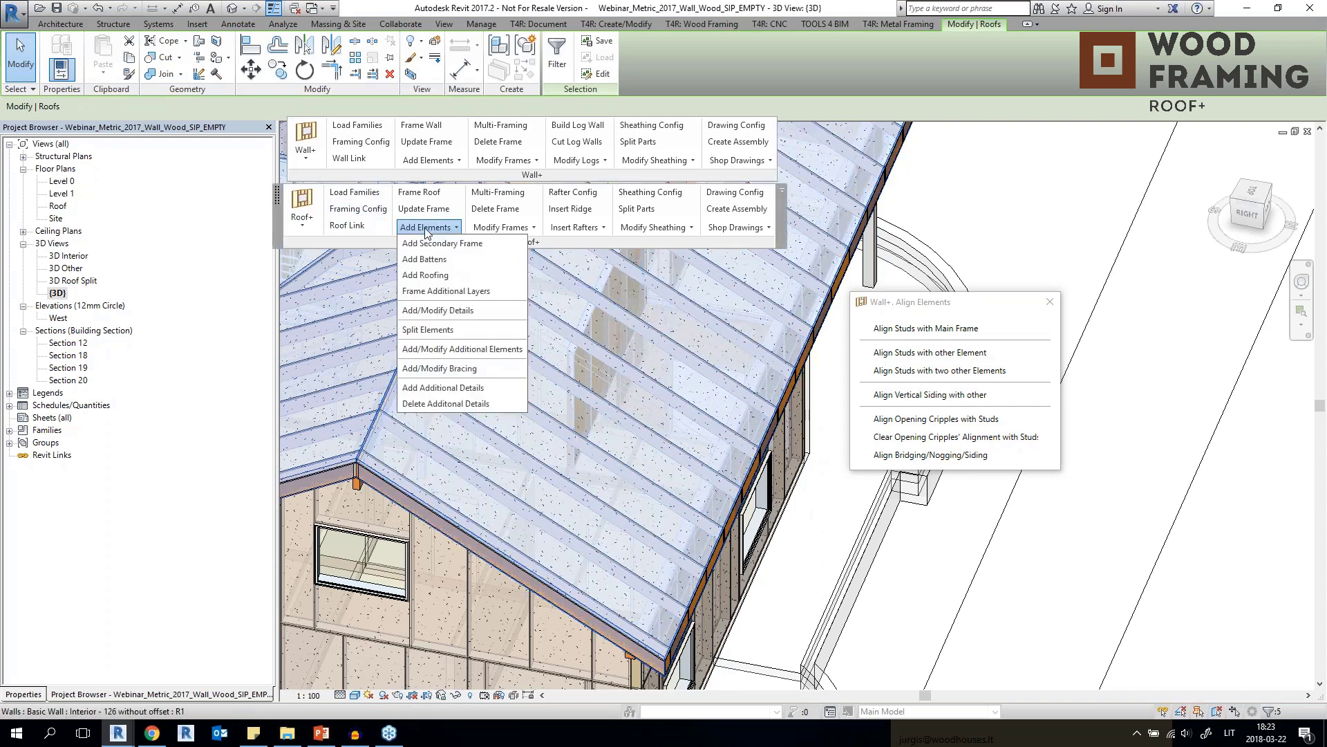
{"action": "left_click", "coordinate": [452, 260]}
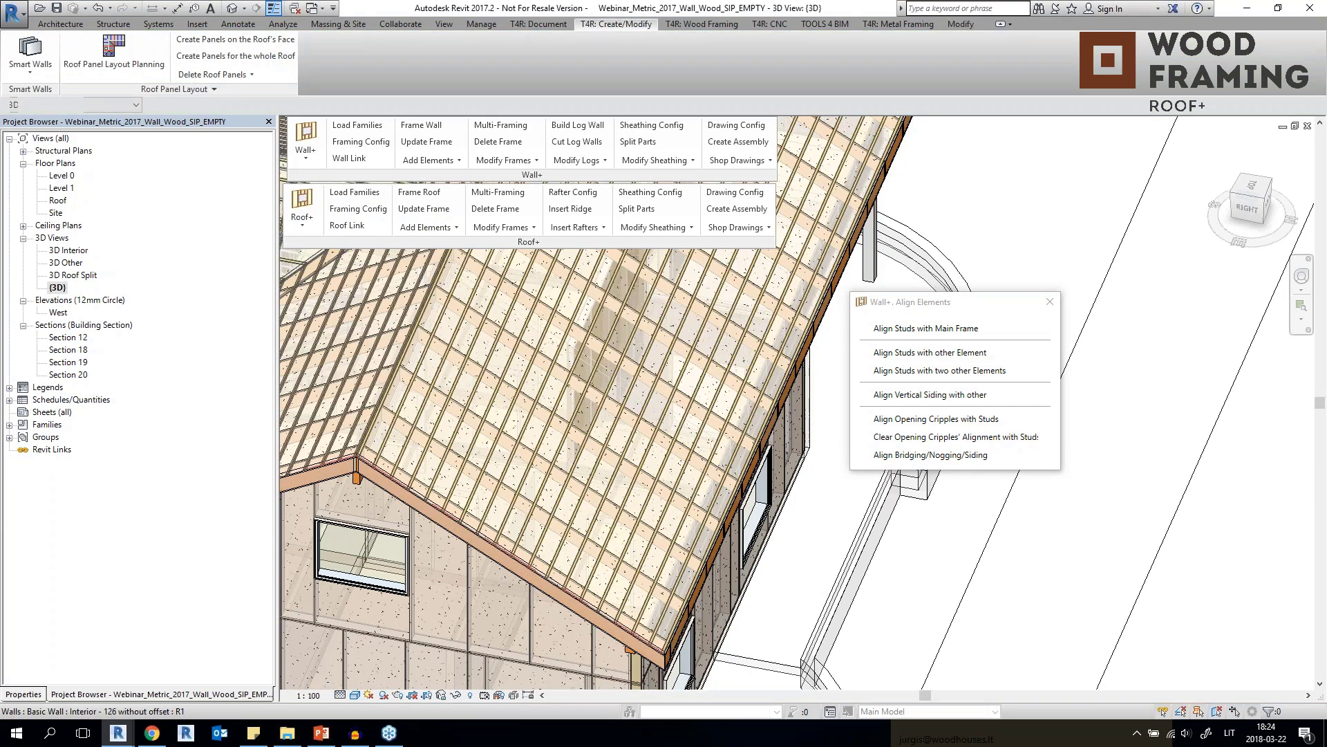
Examine the battens across the roof slopes and along the gable-end edge.
{"action": "scroll", "coordinate": [608, 457], "scroll_direction": "down", "scroll_amount": 5}
{"action": "middle_click_drag", "start_coordinate": [604, 468], "coordinate": [846, 496], "text": "shift"}
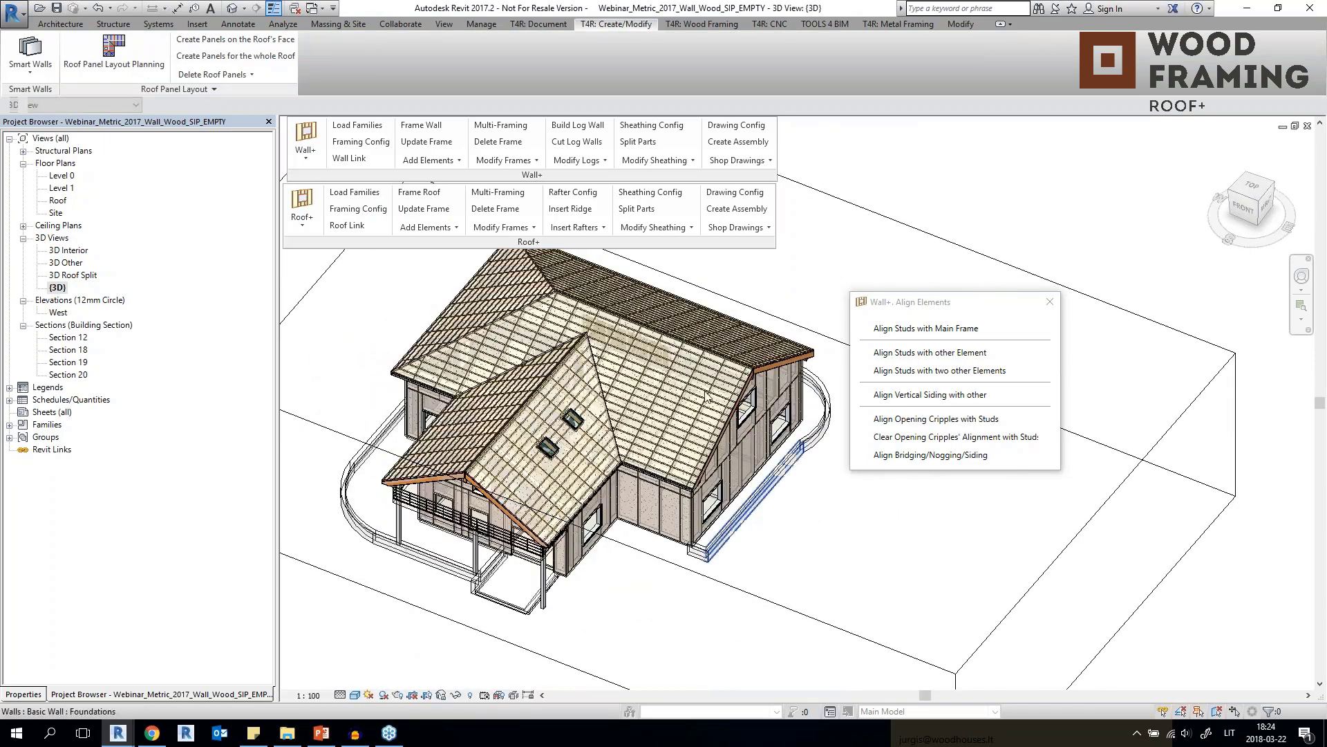
{"action": "scroll", "coordinate": [706, 394], "scroll_direction": "up", "scroll_amount": 5}
{"action": "left_click", "coordinate": [675, 407]}
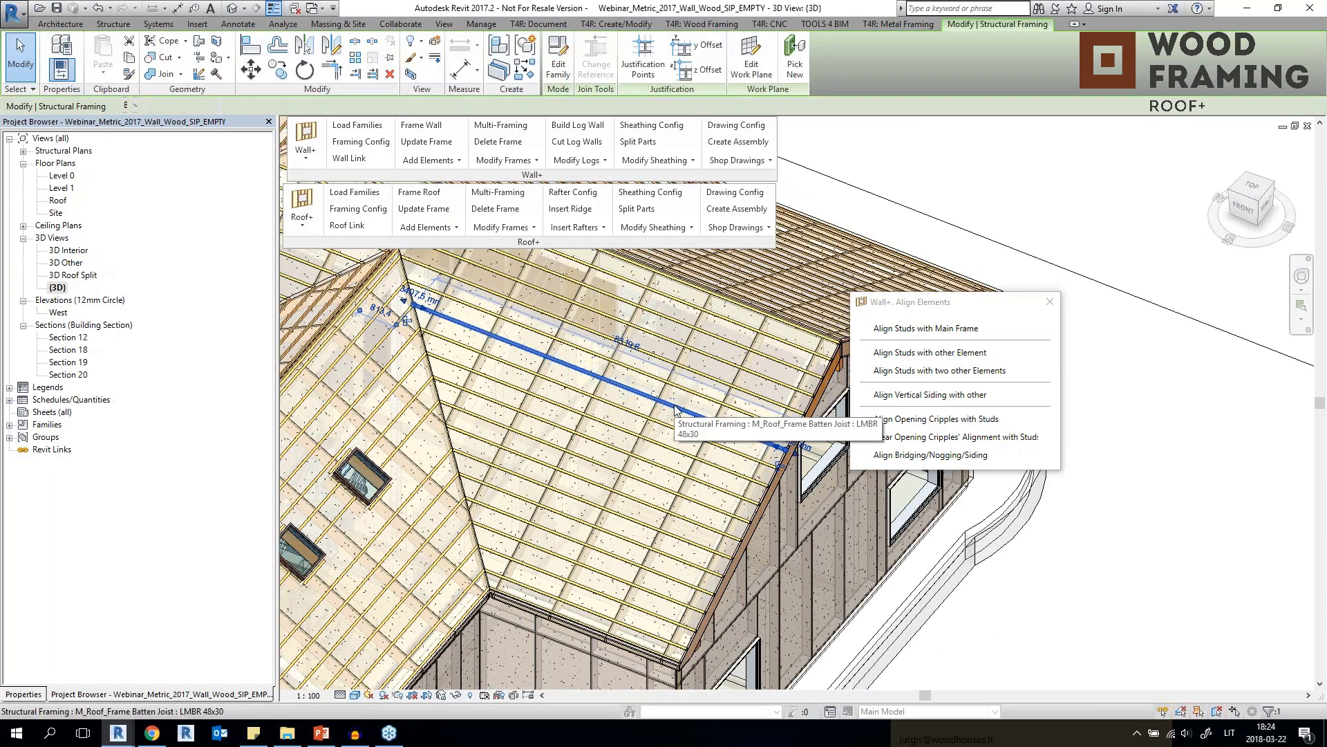
{"action": "scroll", "coordinate": [675, 406], "scroll_direction": "down", "scroll_amount": 1}
{"action": "key", "text": "Escape"}
{"action": "middle_click_drag", "start_coordinate": [781, 442], "coordinate": [562, 465], "text": "shift"}
{"action": "scroll", "coordinate": [671, 407], "scroll_direction": "up", "scroll_amount": 5}
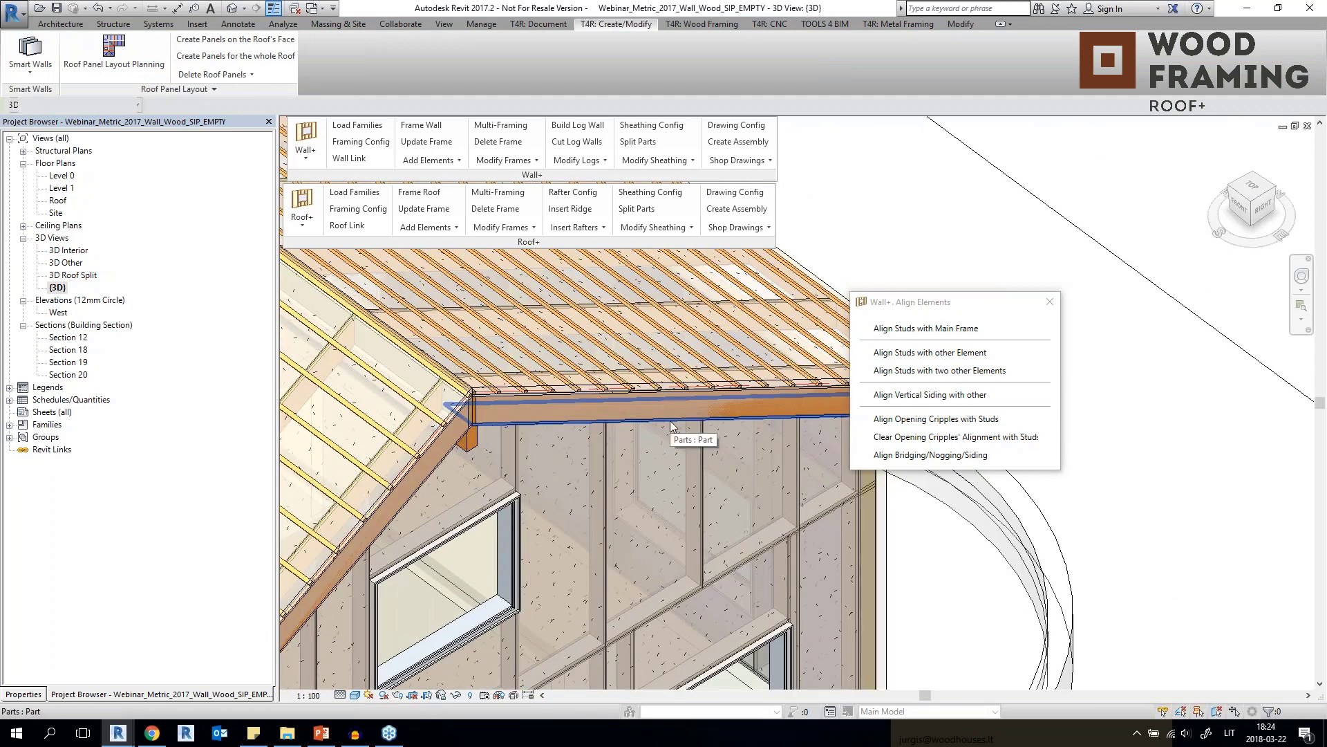
Select all the roofs of the house again, including the slope behind the gable, and add roofing to them.
{"action": "left_click", "coordinate": [415, 494]}
{"action": "right_click", "coordinate": [416, 492]}
{"action": "mouse_move", "coordinate": [525, 327]}
{"action": "left_click", "coordinate": [602, 327]}
{"action": "key", "text": "Tab"}
{"action": "key", "text": "Tab"}
{"action": "key", "text": "Tab"}
{"action": "key", "text": "Tab"}
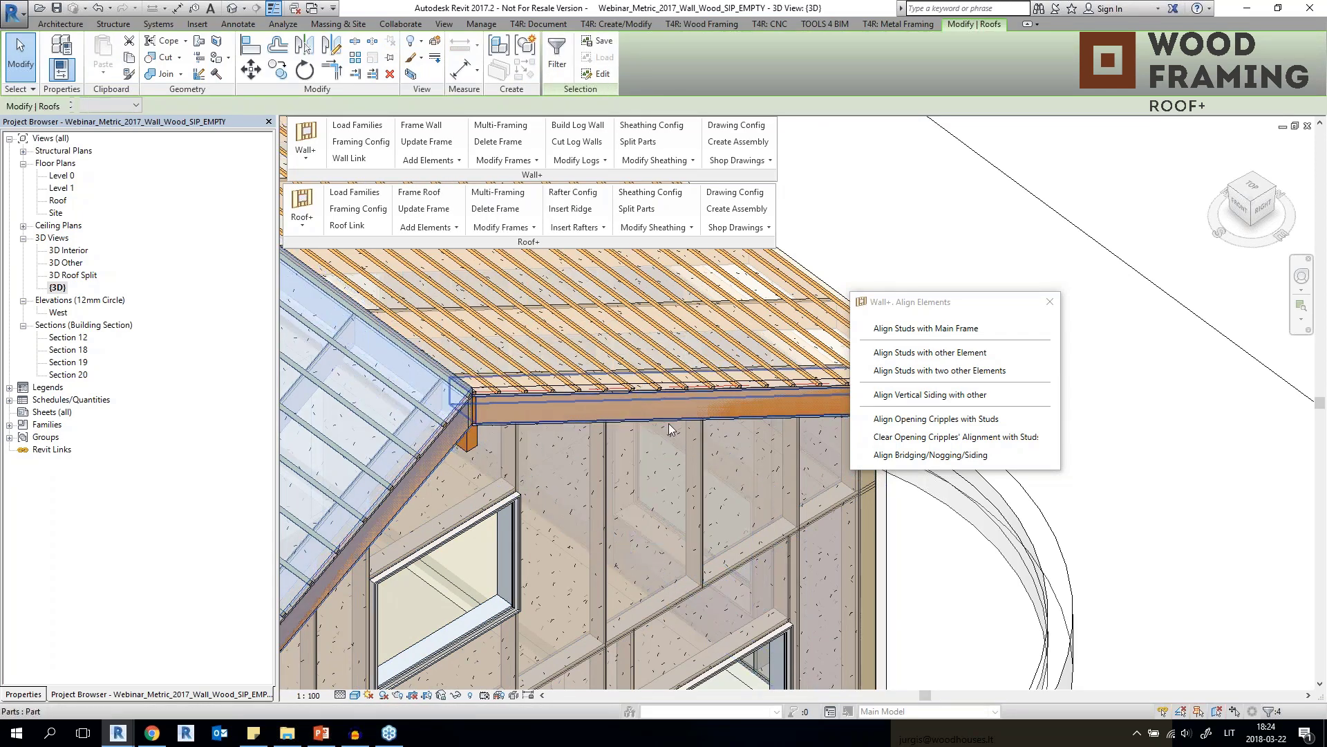
{"action": "key", "text": "Tab"}
{"action": "key", "text": "Tab"}
{"action": "key", "text": "Tab"}
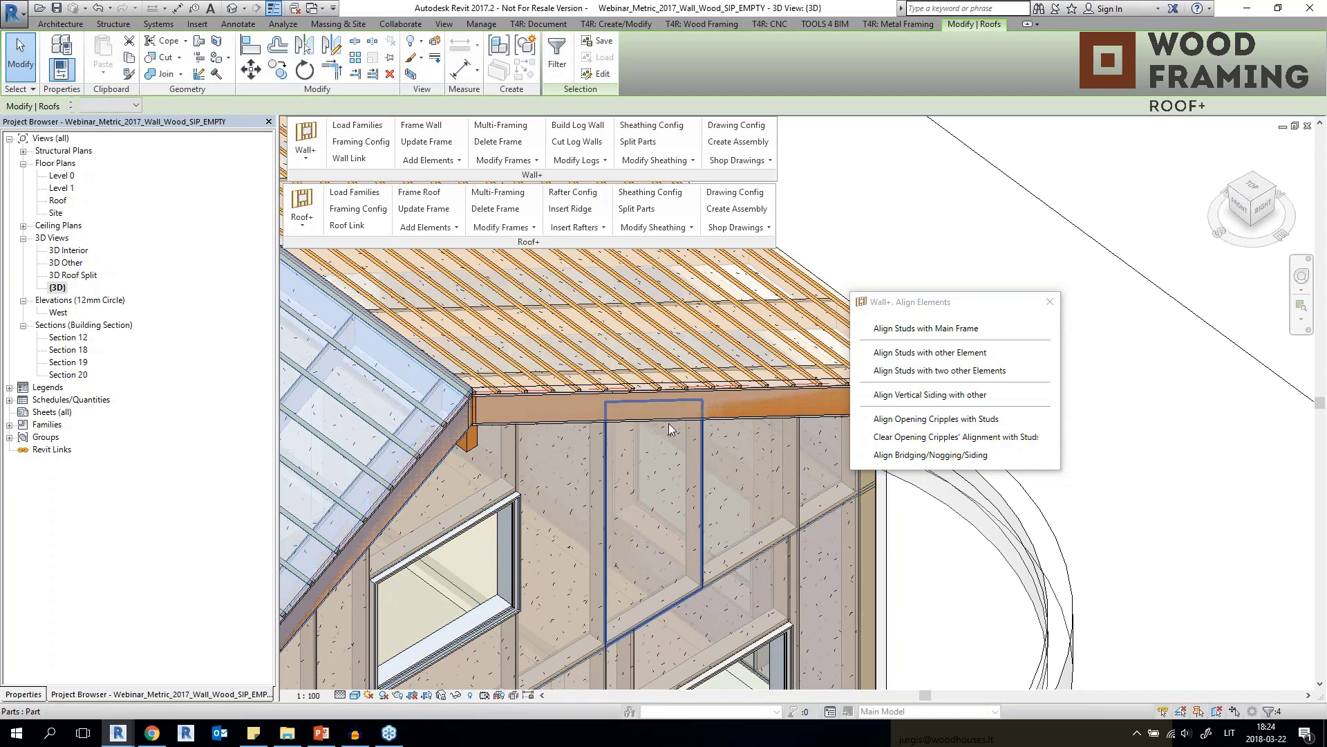
{"action": "key", "text": "Tab"}
{"action": "key", "text": "Tab"}
{"action": "key", "text": "Tab"}
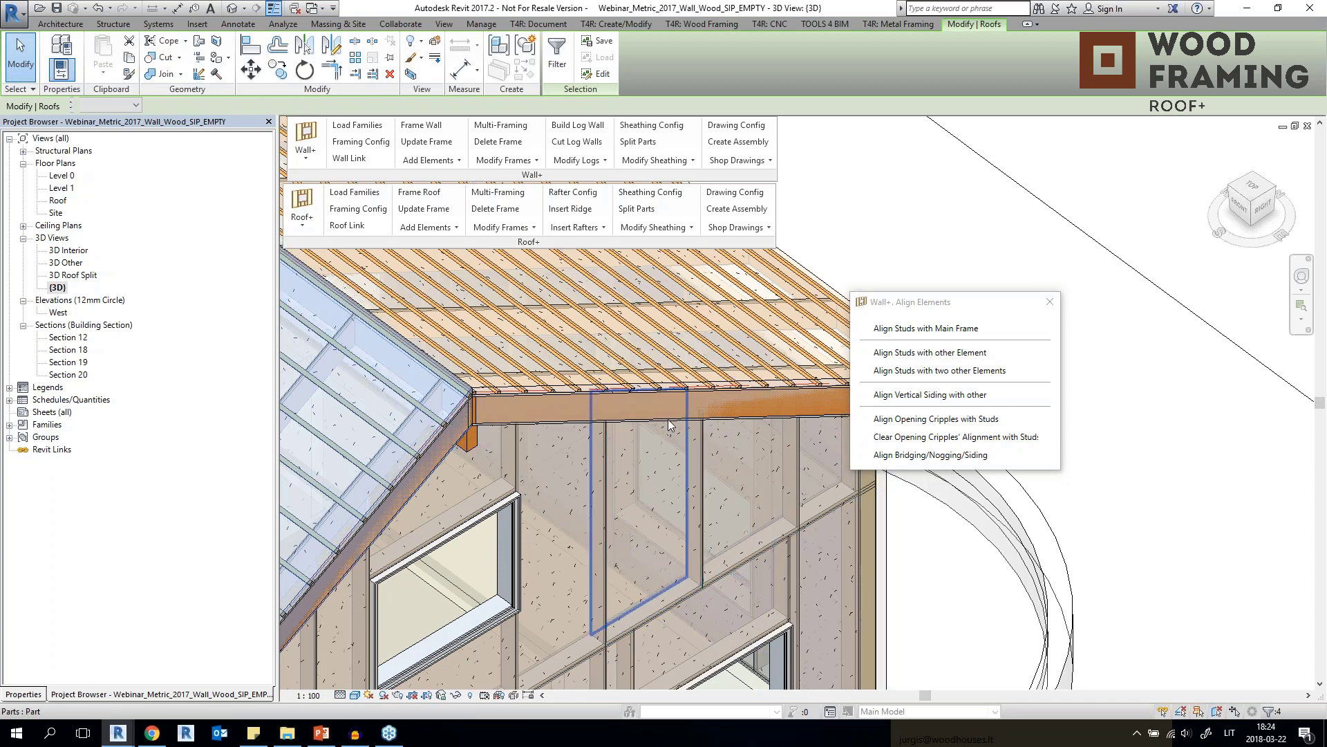
{"action": "key", "text": "Tab"}
{"action": "key", "text": "Tab"}
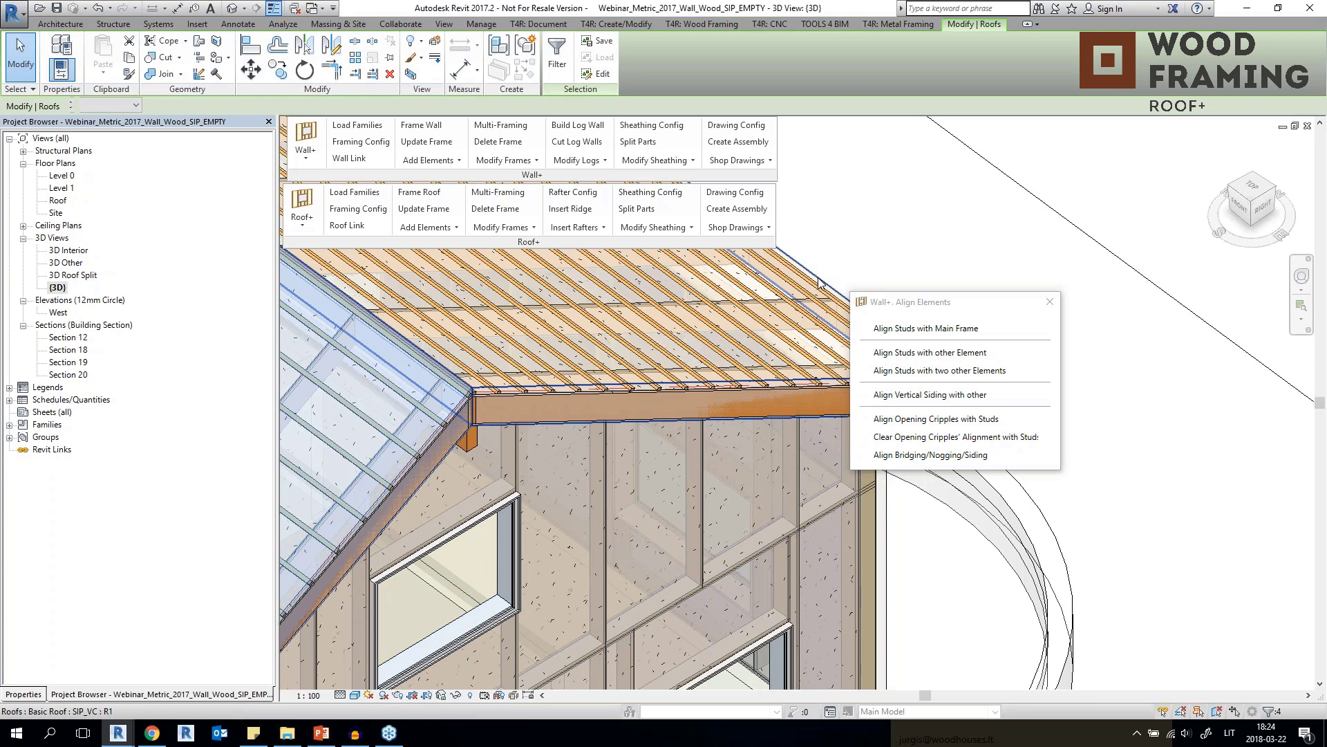
{"action": "left_click", "coordinate": [814, 275], "text": "ctrl"}
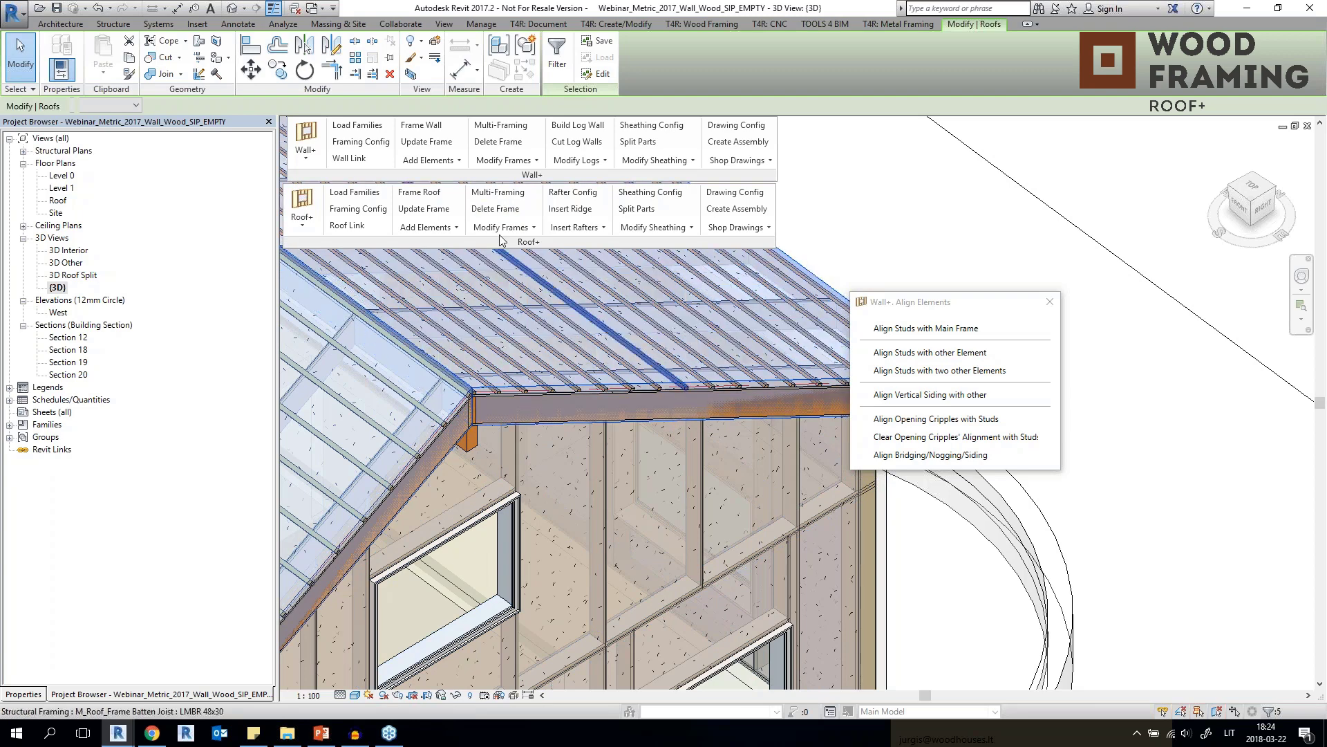
{"action": "left_click", "coordinate": [426, 228]}
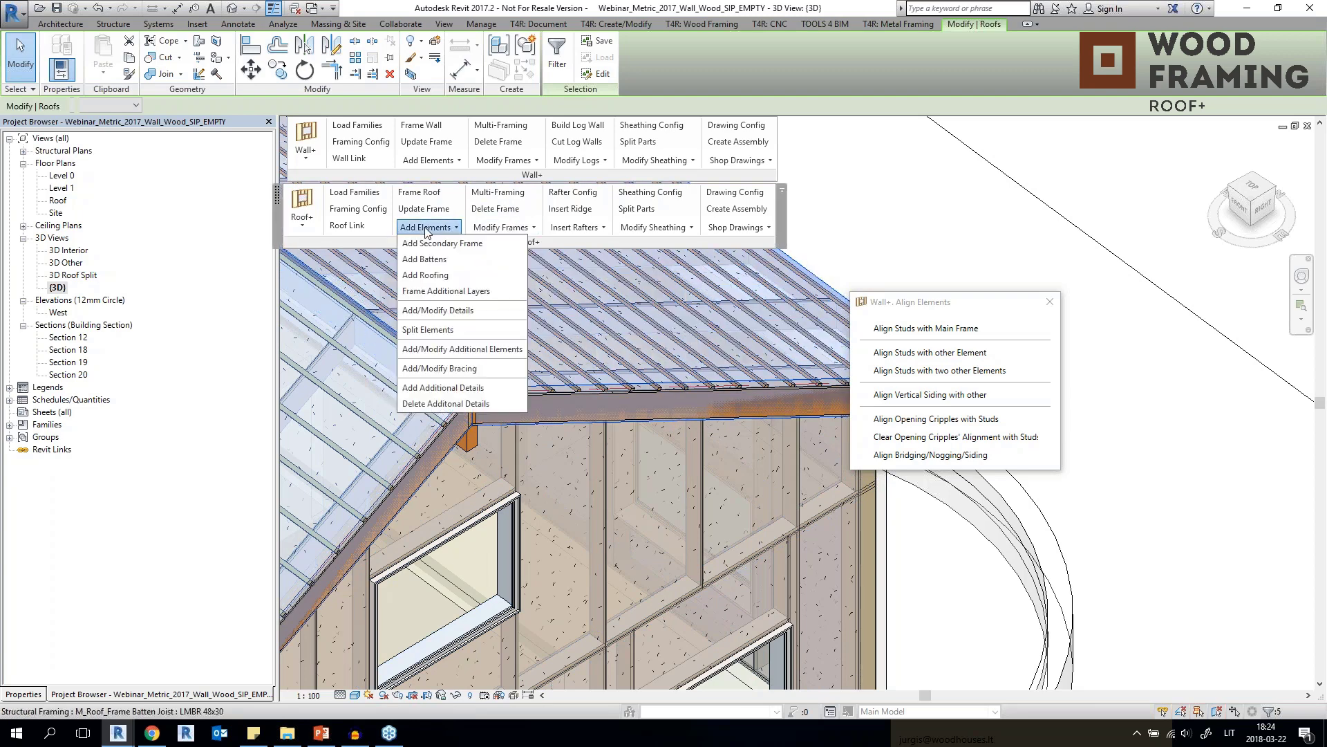
{"action": "left_click", "coordinate": [436, 275]}
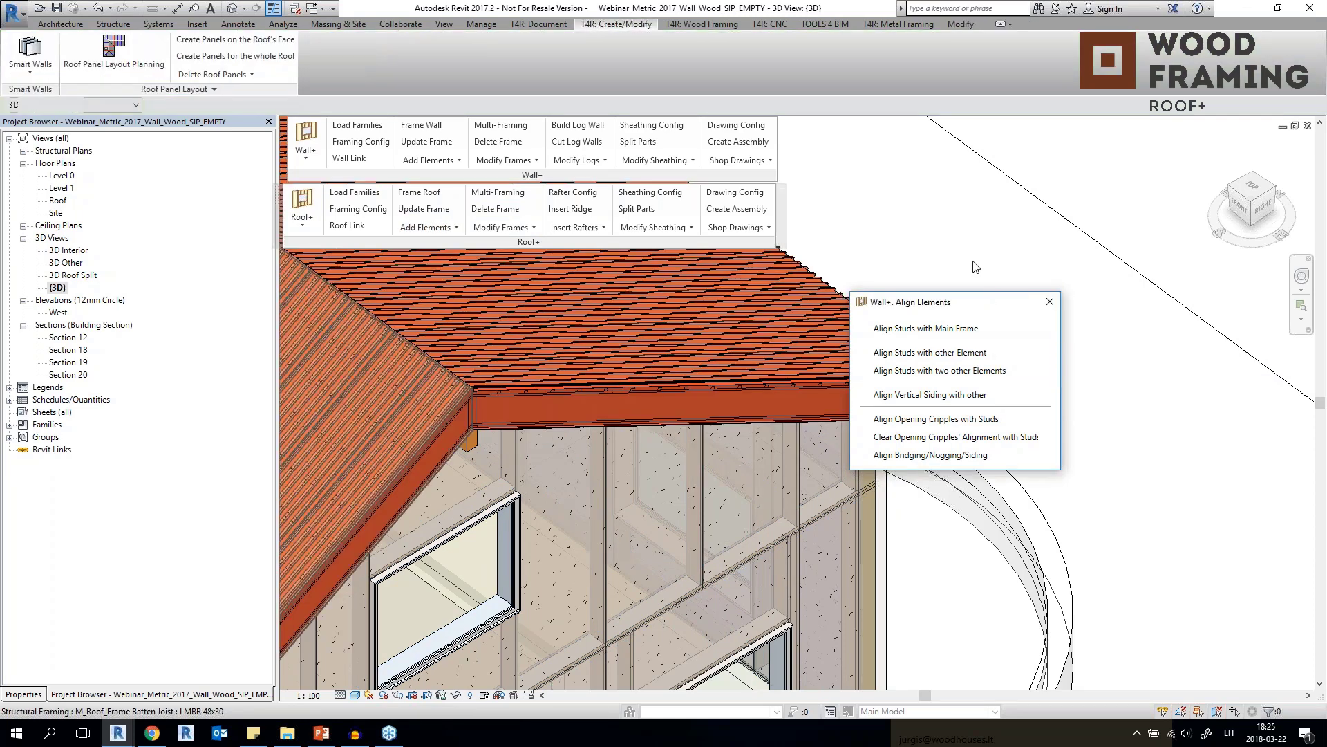
Examine the roofing up close, including the drip edge at the eave corner and the gable edges.
{"action": "scroll", "coordinate": [512, 462], "scroll_direction": "down", "scroll_amount": 3}
{"action": "scroll", "coordinate": [686, 388], "scroll_direction": "up", "scroll_amount": 4}
{"action": "scroll", "coordinate": [484, 532], "scroll_direction": "up", "scroll_amount": 5}
{"action": "left_click", "coordinate": [492, 526]}
{"action": "scroll", "coordinate": [492, 525], "scroll_direction": "down", "scroll_amount": 2}
{"action": "middle_click_drag", "start_coordinate": [528, 547], "coordinate": [399, 430], "text": "shift"}
{"action": "key", "text": "Escape"}
{"action": "scroll", "coordinate": [399, 430], "scroll_direction": "up", "scroll_amount": 3}
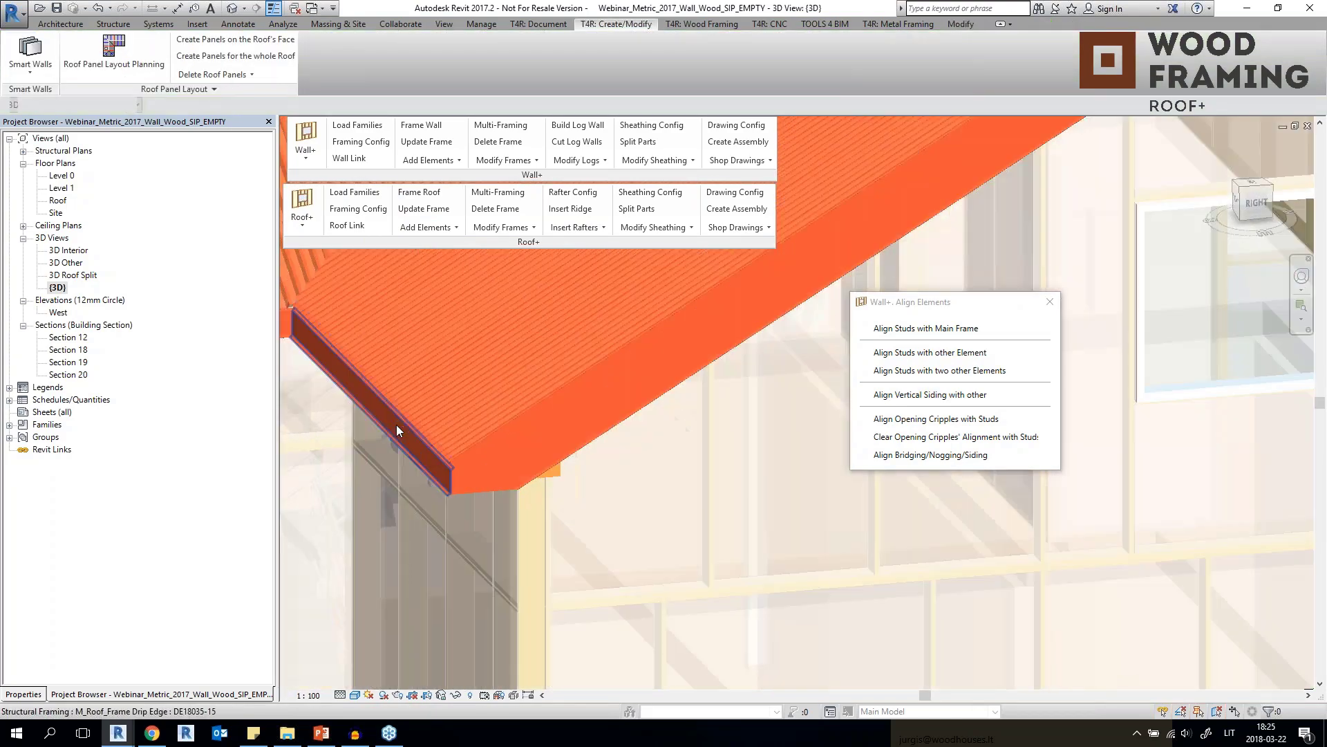
{"action": "left_click", "coordinate": [408, 436]}
{"action": "scroll", "coordinate": [478, 492], "scroll_direction": "down", "scroll_amount": 4}
{"action": "middle_click_drag", "start_coordinate": [452, 478], "coordinate": [588, 539], "text": "shift"}
{"action": "middle_click_drag", "start_coordinate": [654, 508], "coordinate": [477, 657]}
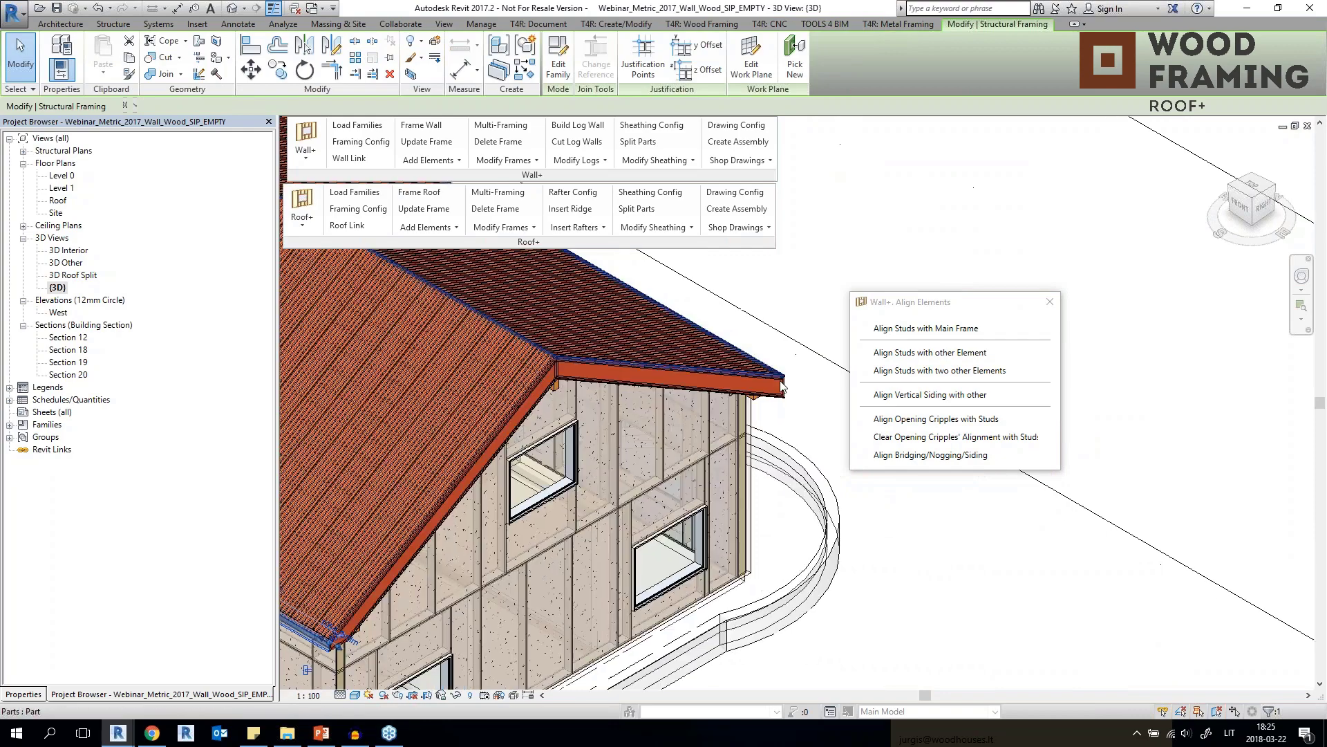
Examine the roofing panels and roof edges from several sides of the house.
{"action": "left_click", "coordinate": [657, 332]}
{"action": "middle_click_drag", "start_coordinate": [657, 339], "coordinate": [818, 388], "text": "shift"}
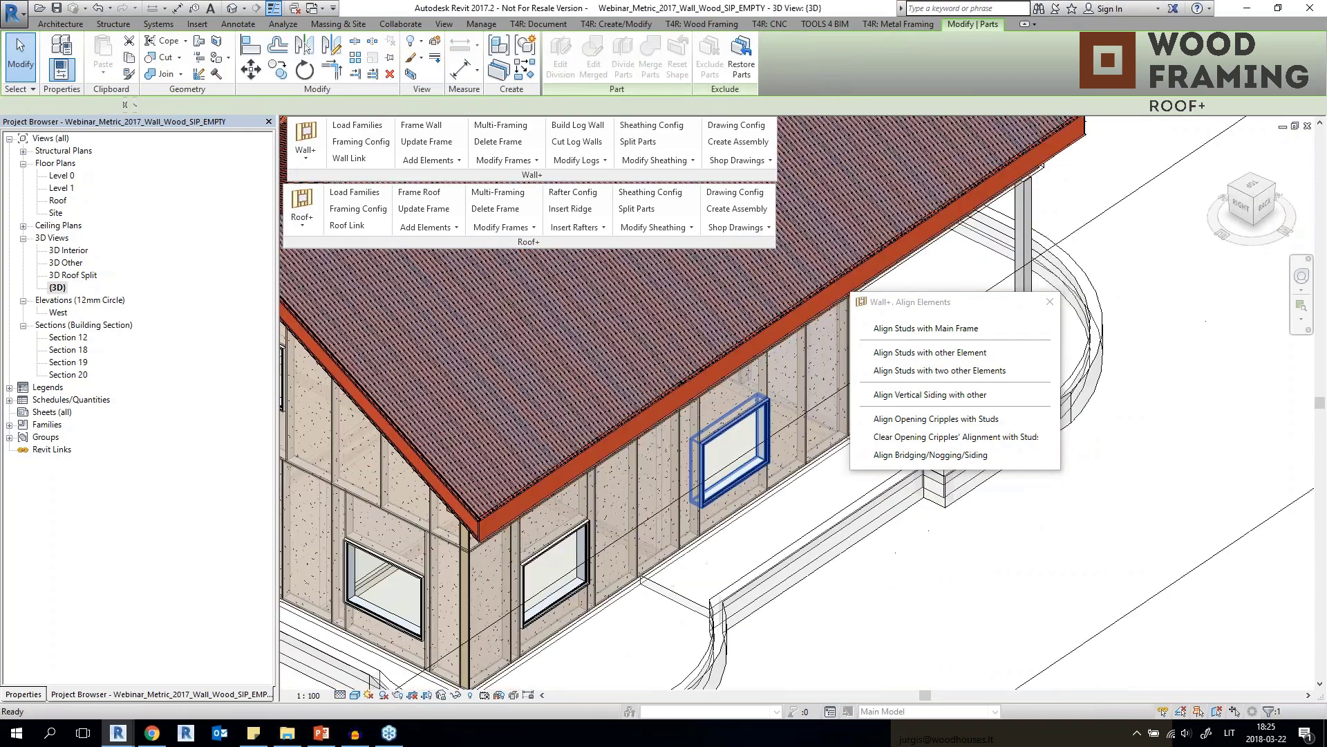
{"action": "key", "text": "Escape"}
{"action": "scroll", "coordinate": [488, 536], "scroll_direction": "up", "scroll_amount": 2}
{"action": "scroll", "coordinate": [488, 536], "scroll_direction": "down", "scroll_amount": 5}
{"action": "middle_click_drag", "start_coordinate": [488, 535], "coordinate": [700, 540], "text": "shift"}
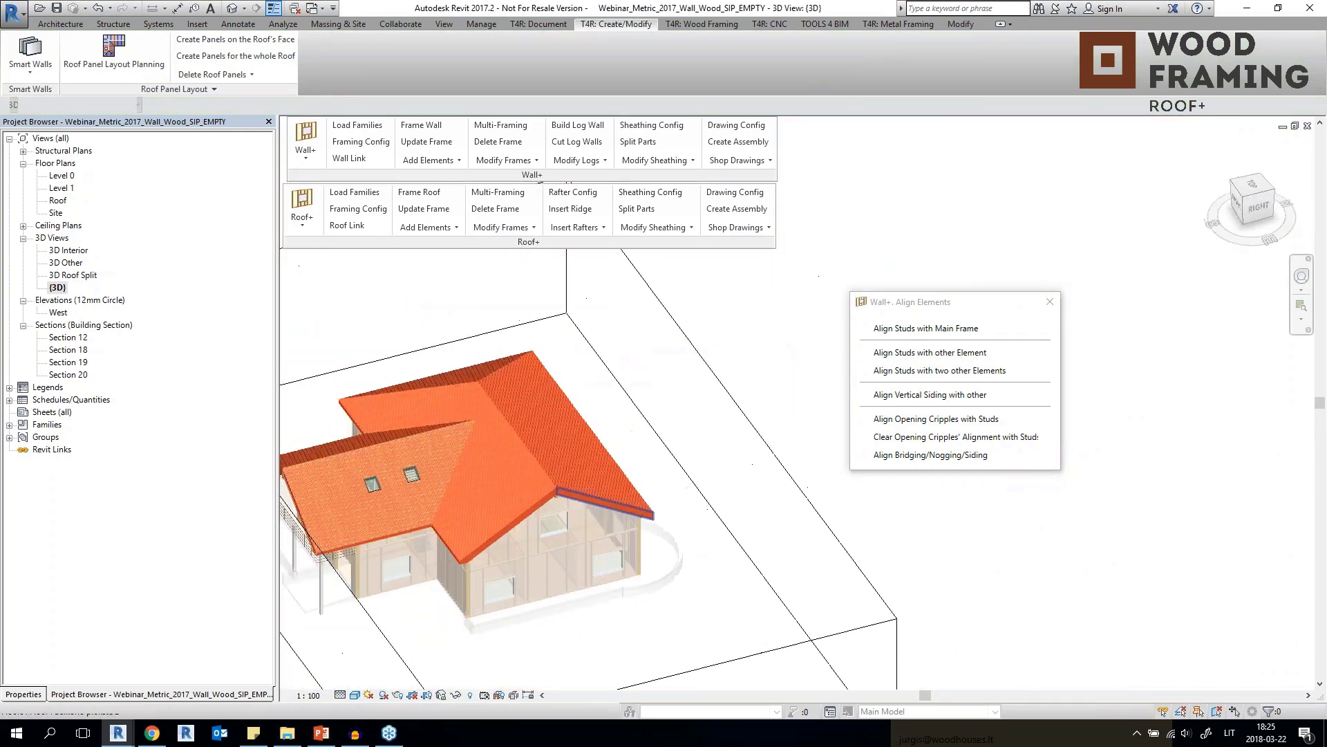
{"action": "scroll", "coordinate": [582, 568], "scroll_direction": "up", "scroll_amount": 3}
{"action": "middle_click_drag", "start_coordinate": [560, 555], "coordinate": [630, 544]}
{"action": "scroll", "coordinate": [727, 533], "scroll_direction": "down", "scroll_amount": 5}
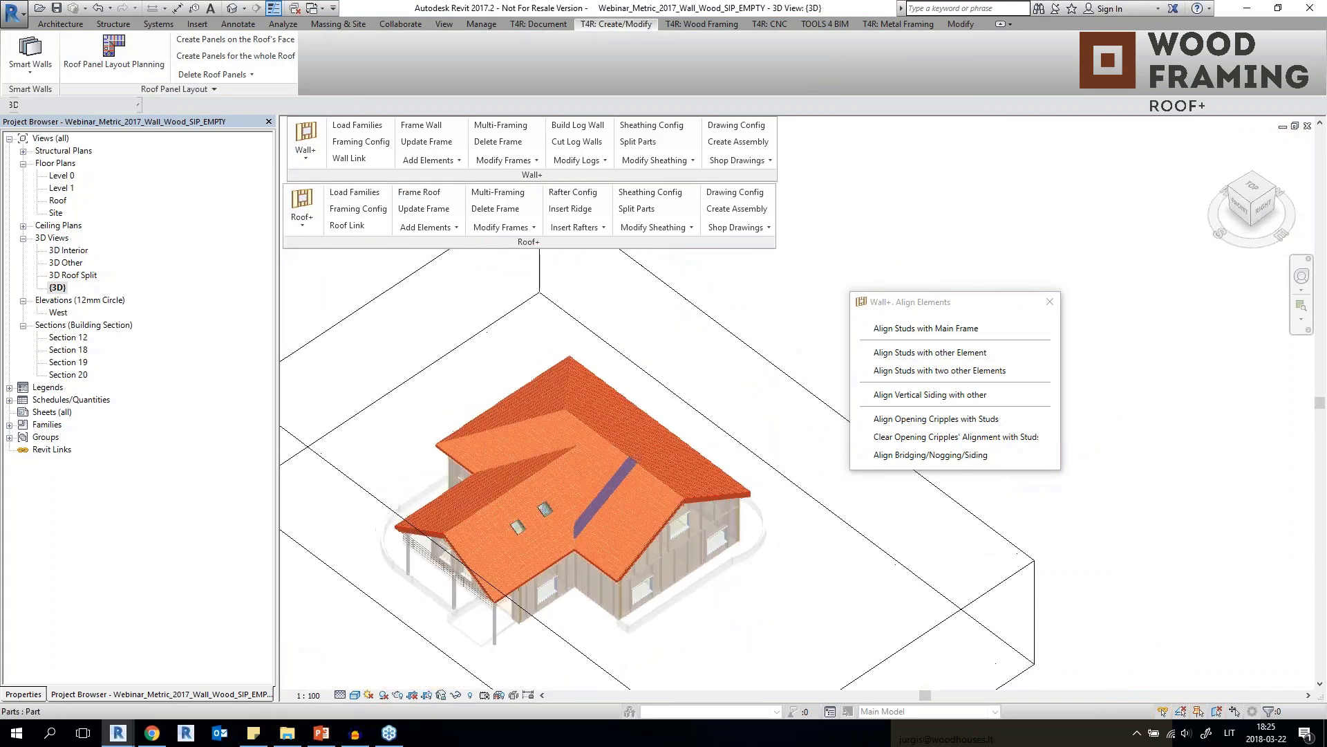
Insert hip and valley caps on the roof using the Roofing Default Configuration, and check the cap at the hip.
{"action": "scroll", "coordinate": [675, 515], "scroll_direction": "up", "scroll_amount": 5}
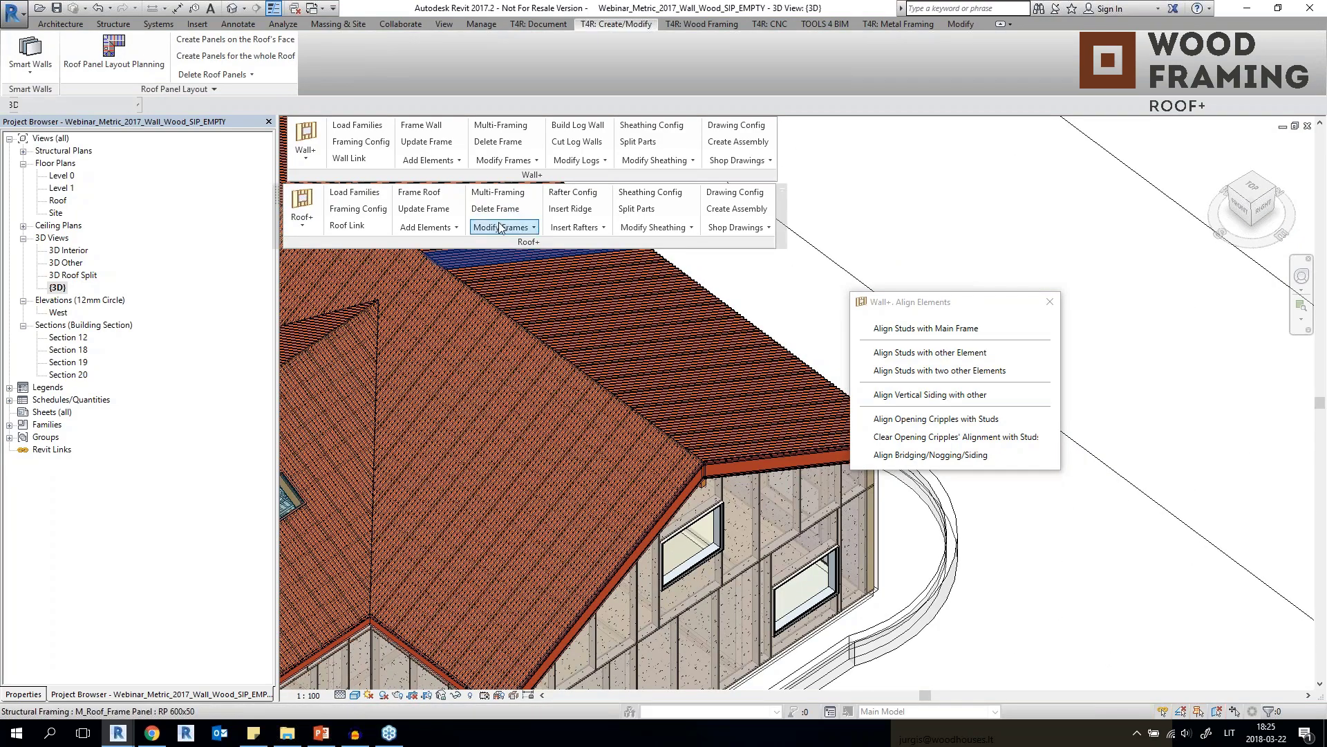
{"action": "left_click", "coordinate": [604, 228]}
{"action": "left_click", "coordinate": [561, 260]}
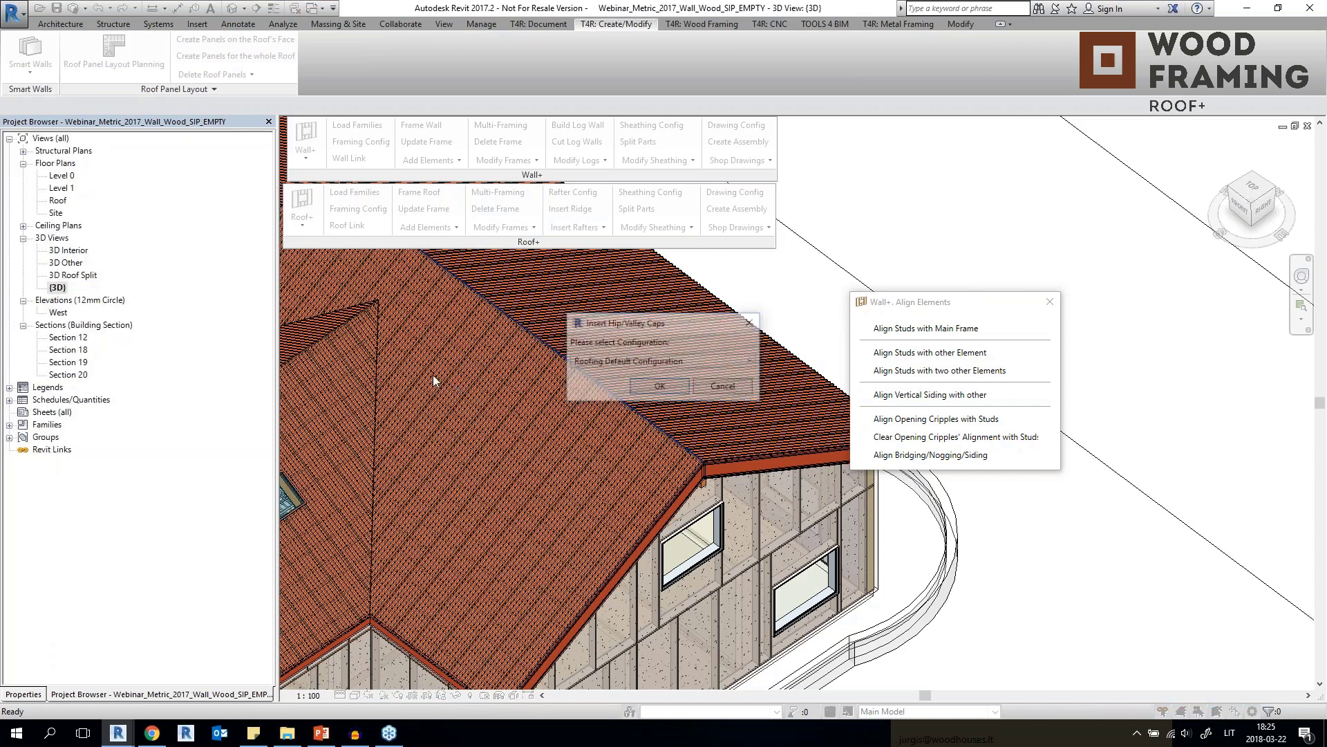
{"action": "left_click", "coordinate": [660, 386]}
{"action": "scroll", "coordinate": [691, 370], "scroll_direction": "up", "scroll_amount": 5}
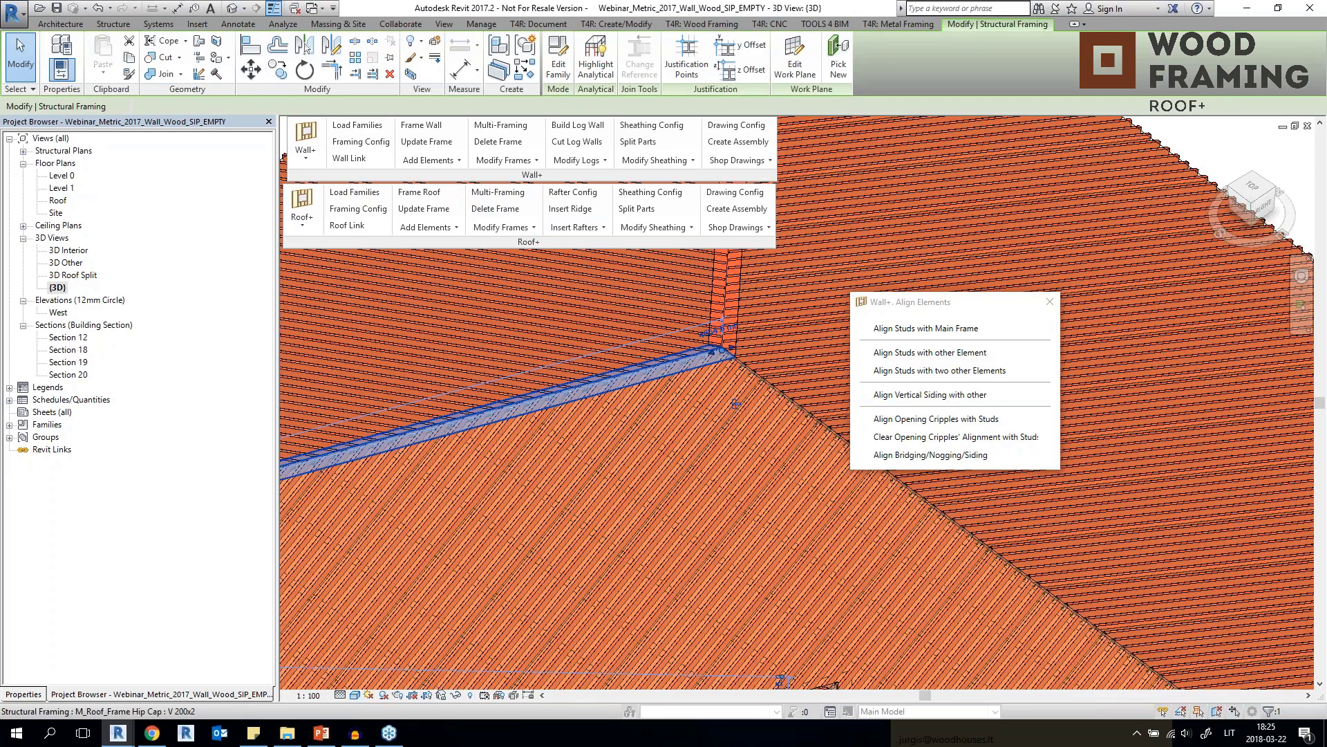
Insert a ridge cap along the main ridge that runs out to the gable wall, and inspect its end.
{"action": "scroll", "coordinate": [690, 513], "scroll_direction": "down", "scroll_amount": 5}
{"action": "scroll", "coordinate": [690, 498], "scroll_direction": "up", "scroll_amount": 5}
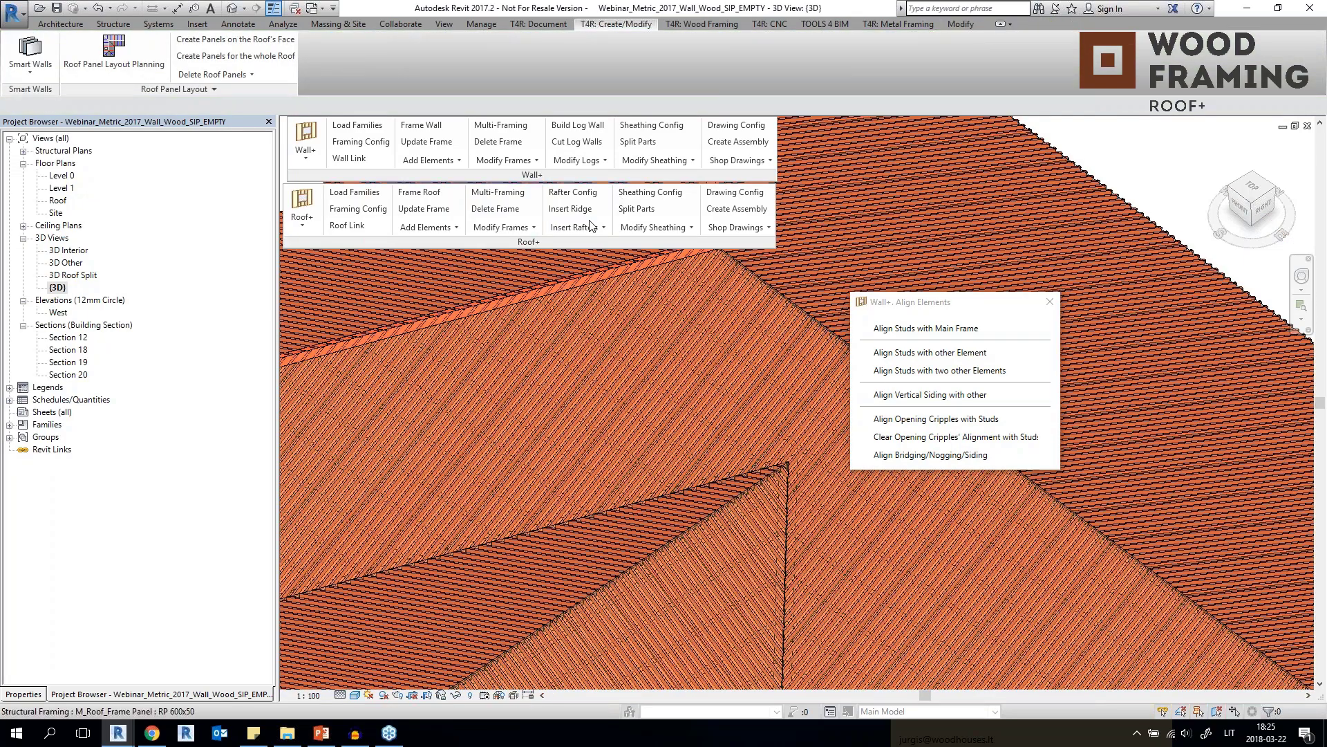
{"action": "left_click", "coordinate": [590, 228]}
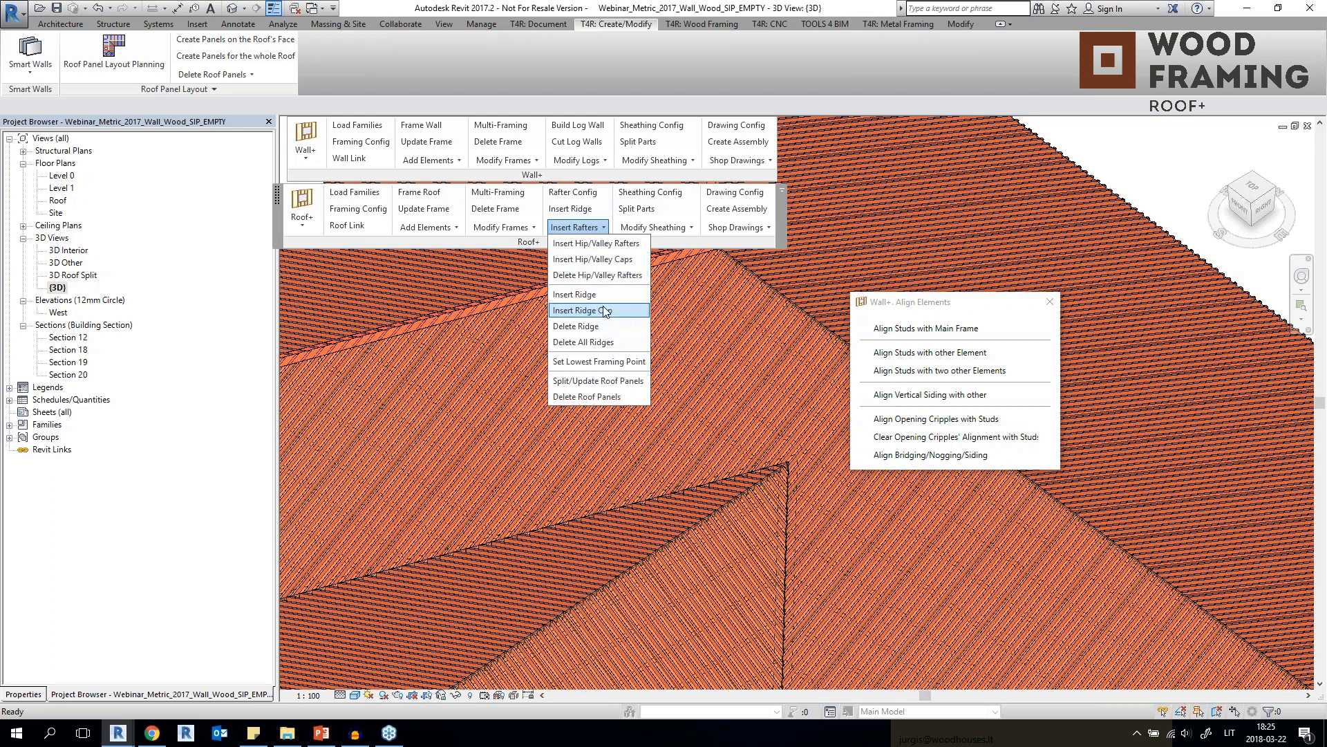
{"action": "left_click", "coordinate": [584, 310]}
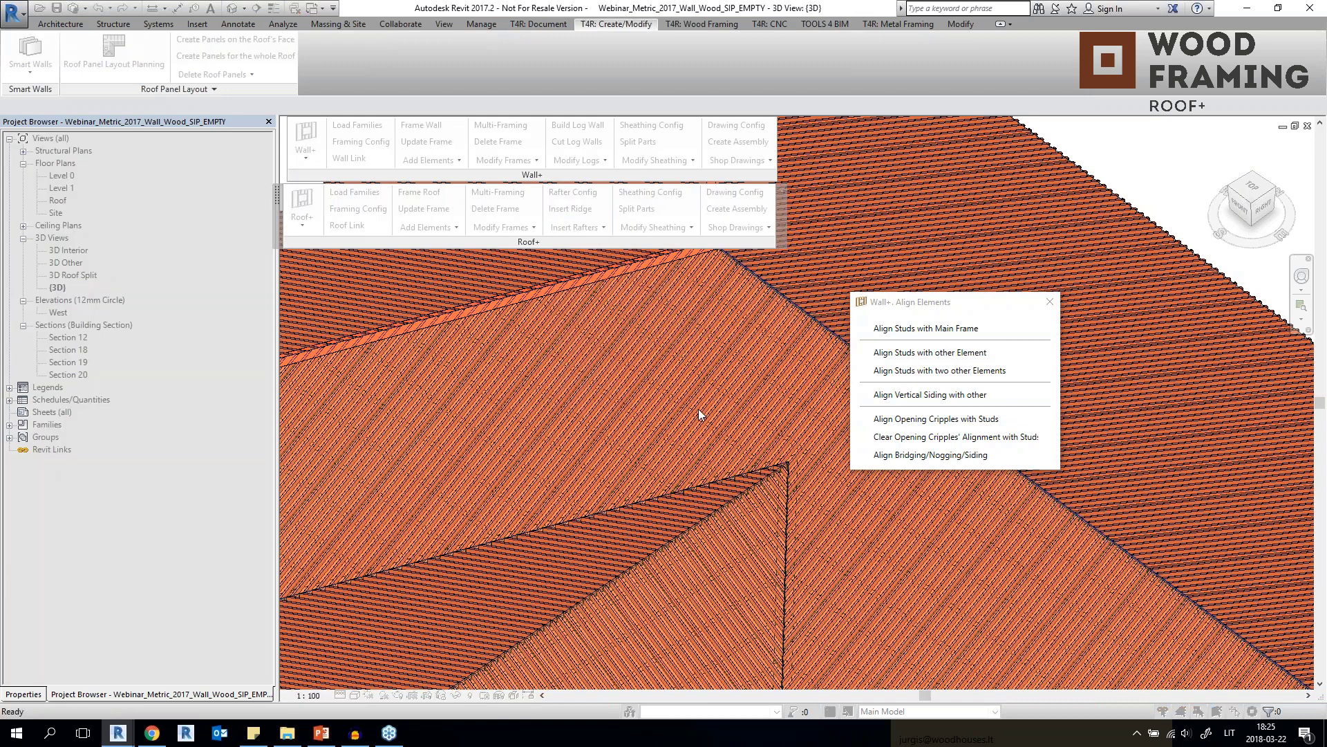
{"action": "left_click", "coordinate": [699, 409]}
{"action": "left_click", "coordinate": [730, 383]}
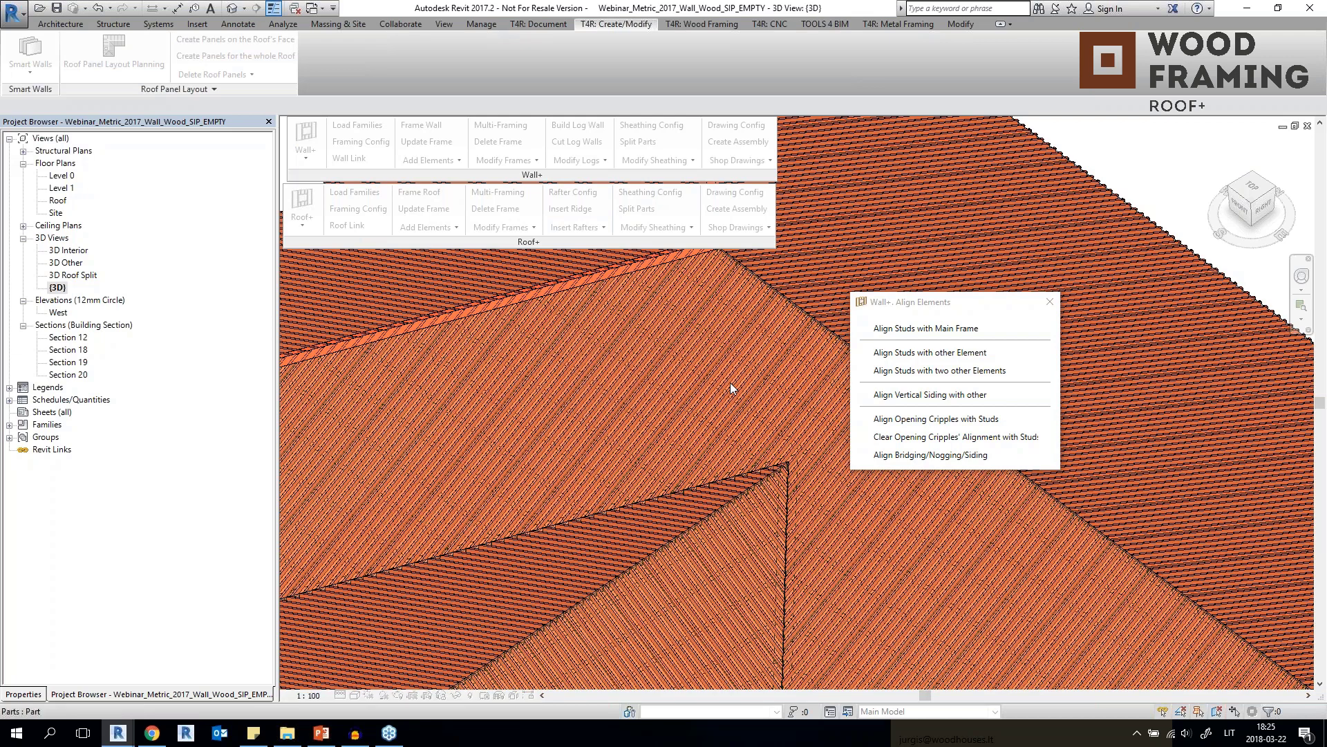
{"action": "scroll", "coordinate": [730, 383], "scroll_direction": "down", "scroll_amount": 5}
{"action": "scroll", "coordinate": [628, 307], "scroll_direction": "up", "scroll_amount": 5}
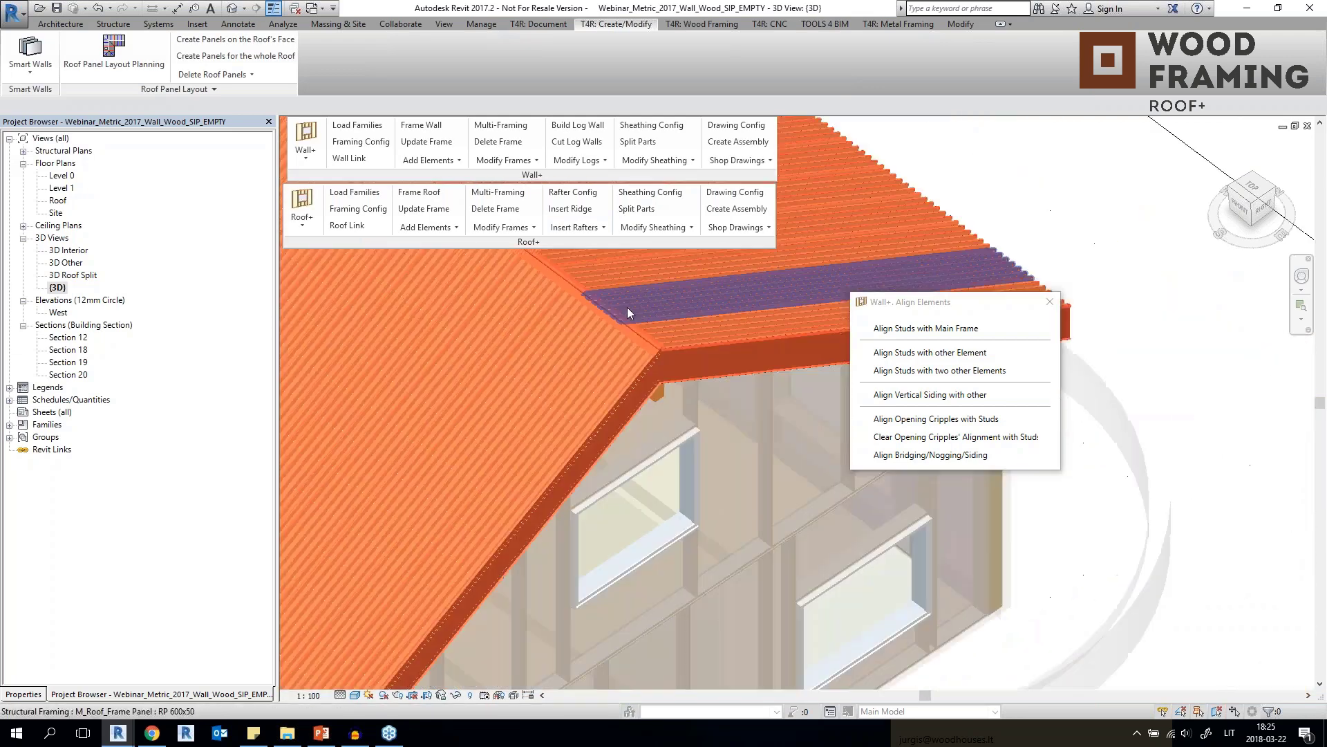
{"action": "scroll", "coordinate": [627, 307], "scroll_direction": "up", "scroll_amount": 4}
{"action": "left_click", "coordinate": [730, 439]}
{"action": "scroll", "coordinate": [730, 439], "scroll_direction": "down", "scroll_amount": 3}
Insert a ridge cap with the Roofing Default Configuration on the wing roof with the two skylights, and check its end.
{"action": "middle_click_drag", "start_coordinate": [706, 462], "coordinate": [1010, 328], "text": "shift"}
{"action": "key", "text": "Escape"}
{"action": "left_click", "coordinate": [593, 228]}
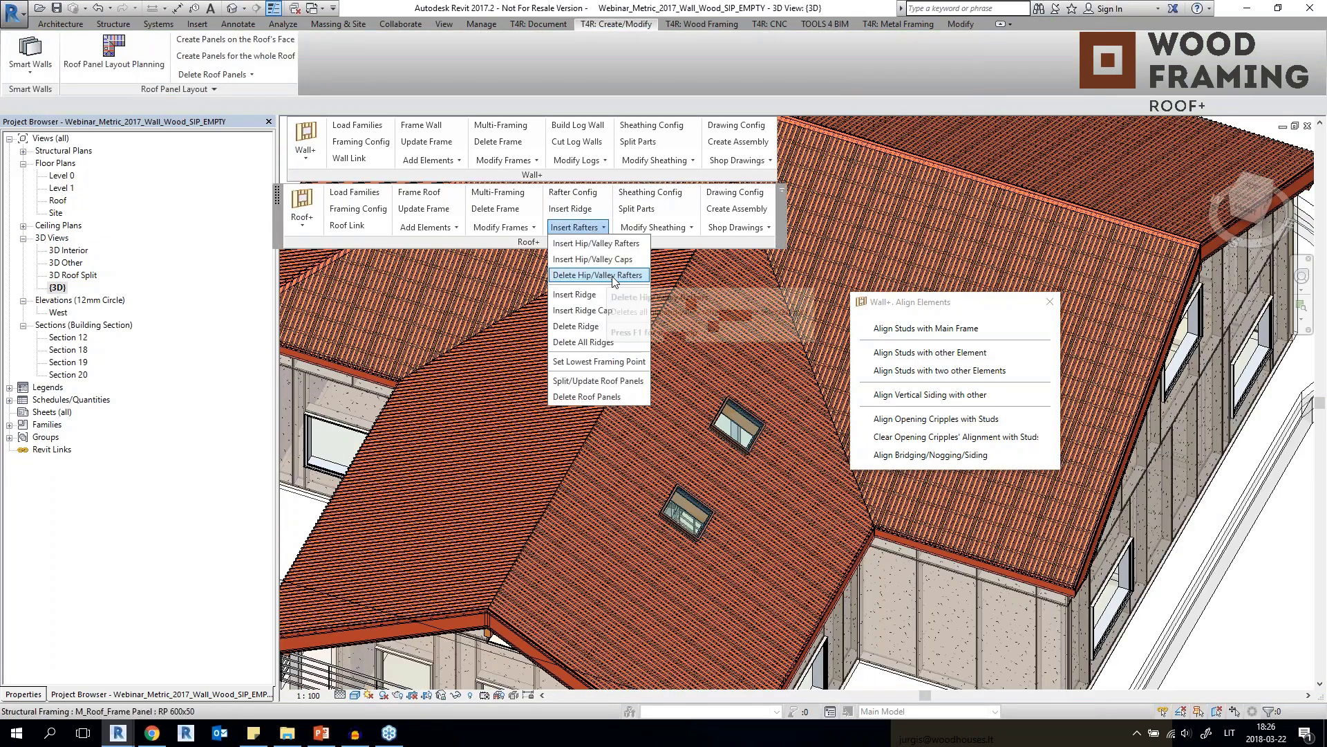
{"action": "left_click", "coordinate": [600, 399]}
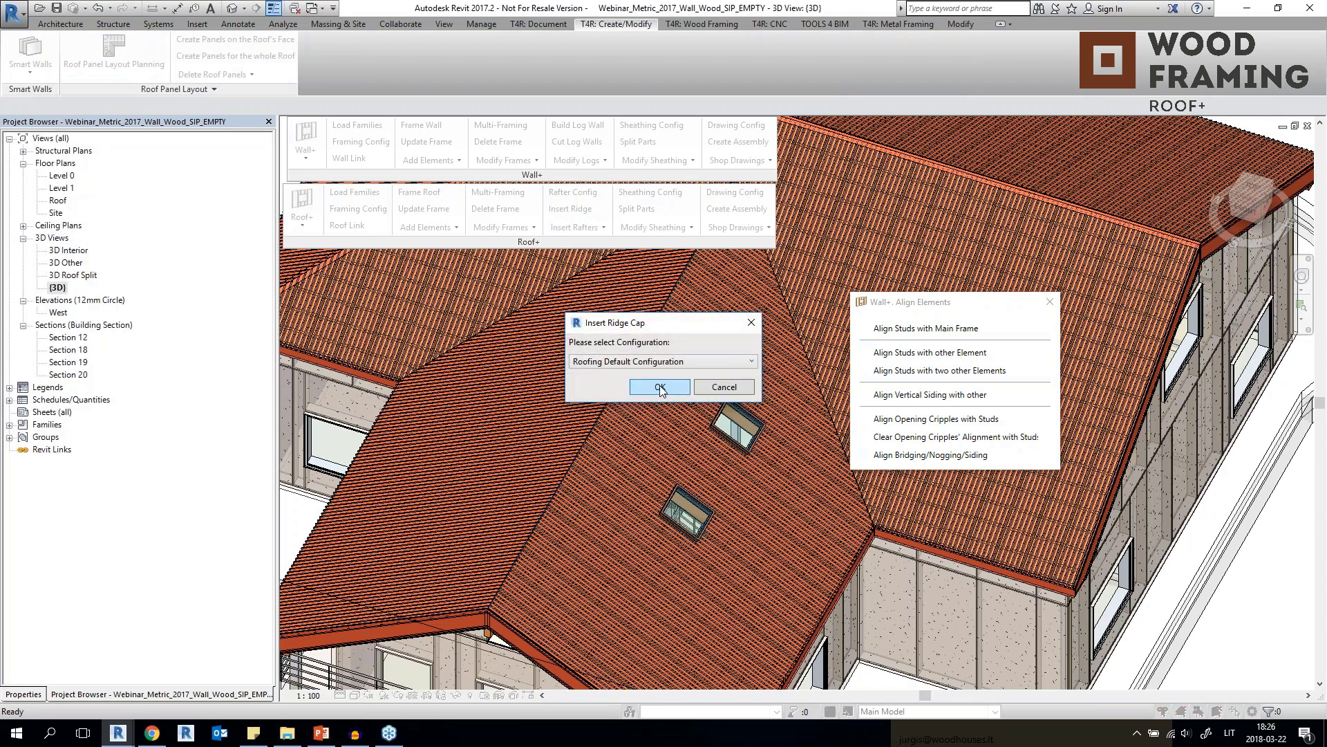
{"action": "left_click", "coordinate": [665, 389]}
{"action": "scroll", "coordinate": [524, 567], "scroll_direction": "down", "scroll_amount": 5}
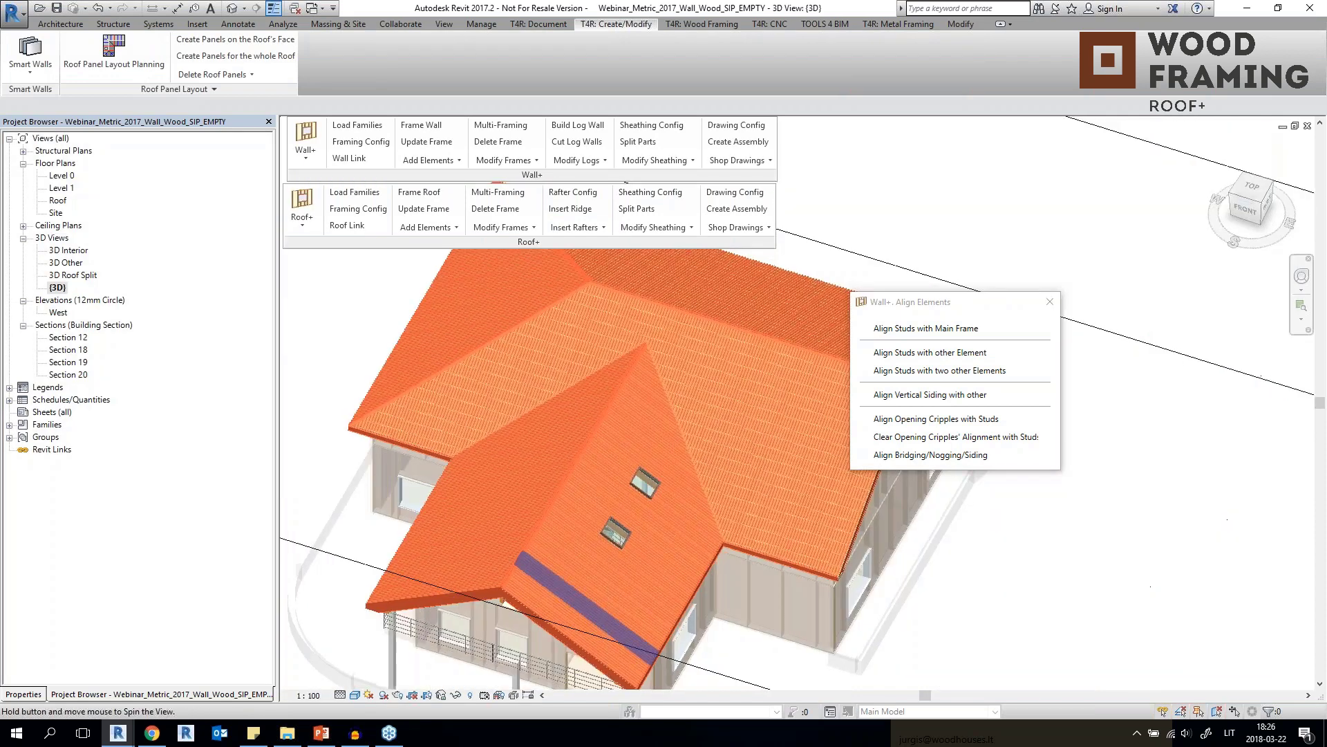
{"action": "scroll", "coordinate": [442, 491], "scroll_direction": "up", "scroll_amount": 8}
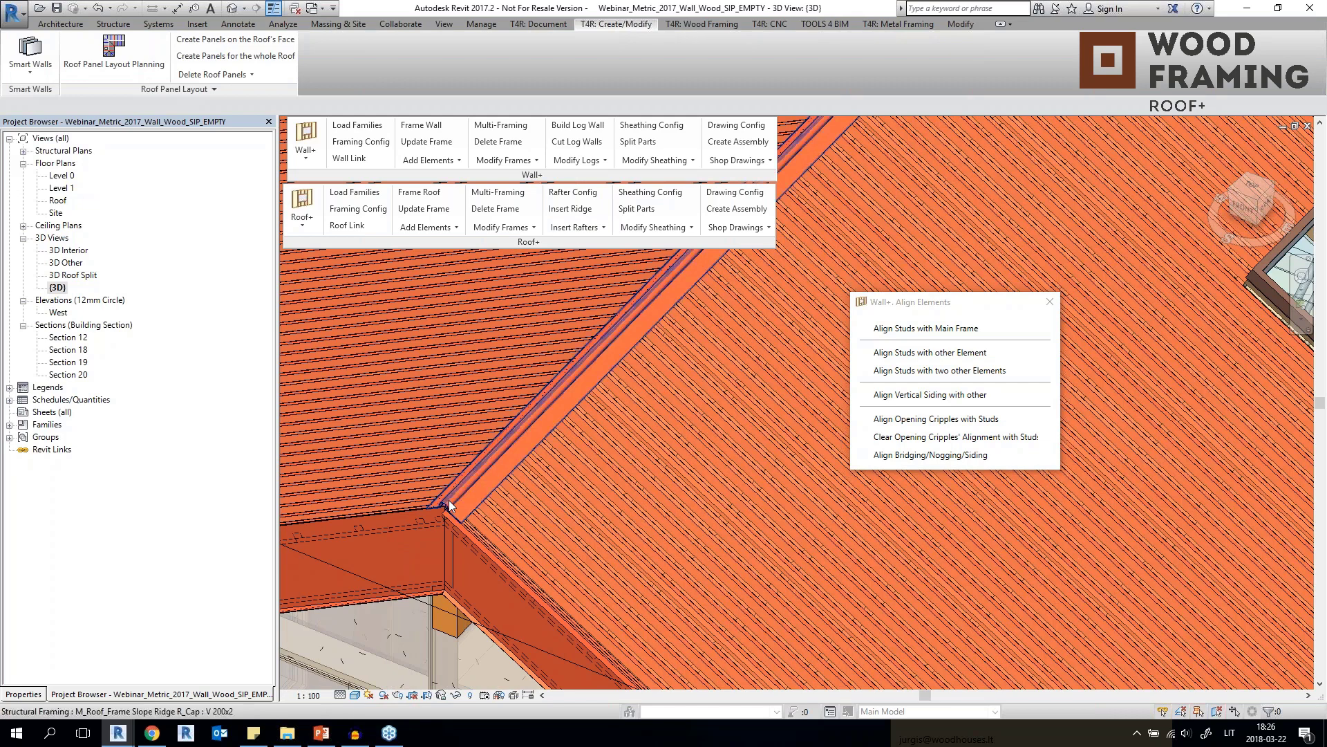
{"action": "left_click", "coordinate": [449, 500]}
{"action": "scroll", "coordinate": [449, 500], "scroll_direction": "up", "scroll_amount": 3}
{"action": "scroll", "coordinate": [450, 501], "scroll_direction": "down", "scroll_amount": 5}
{"action": "scroll", "coordinate": [469, 527], "scroll_direction": "down", "scroll_amount": 8}
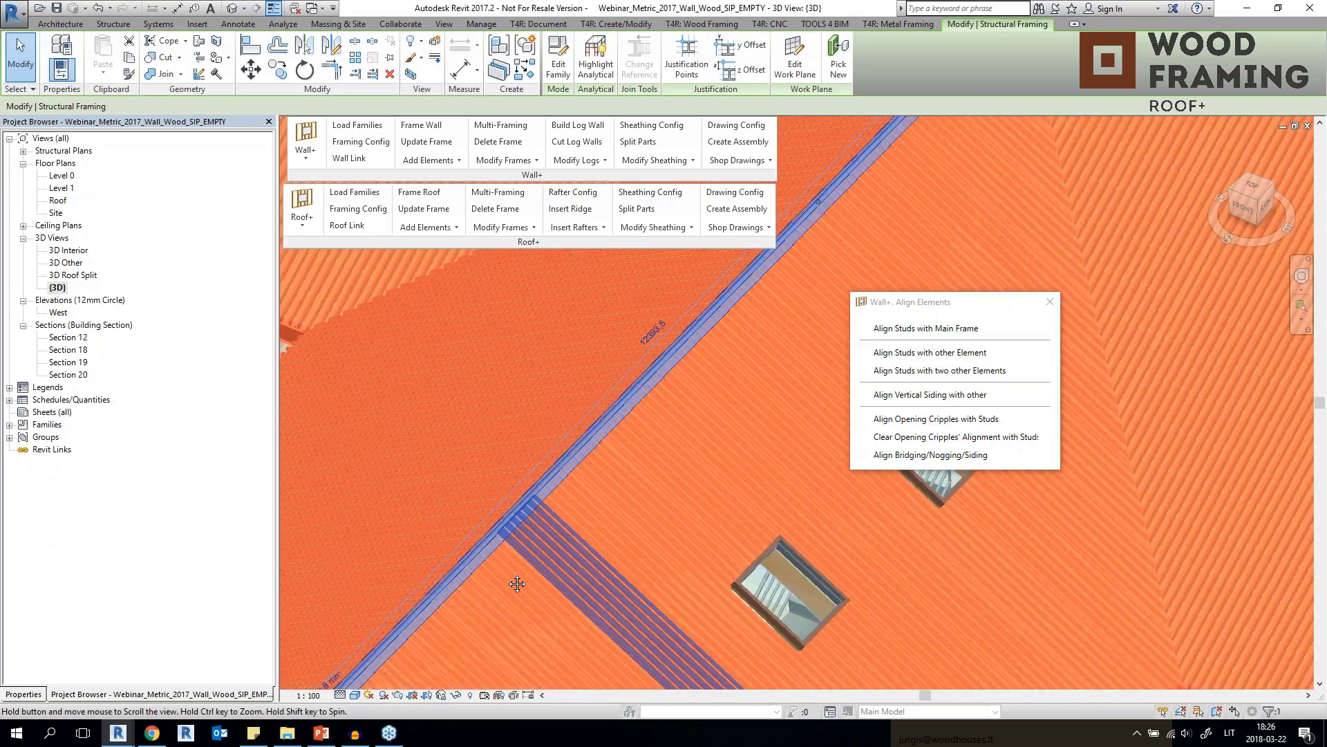
{"action": "key", "text": "Escape"}
Select the Ex_SIP exterior wall with one window at the inner corner below the roof valley.
{"action": "middle_click_drag", "start_coordinate": [640, 387], "coordinate": [758, 588], "text": "shift"}
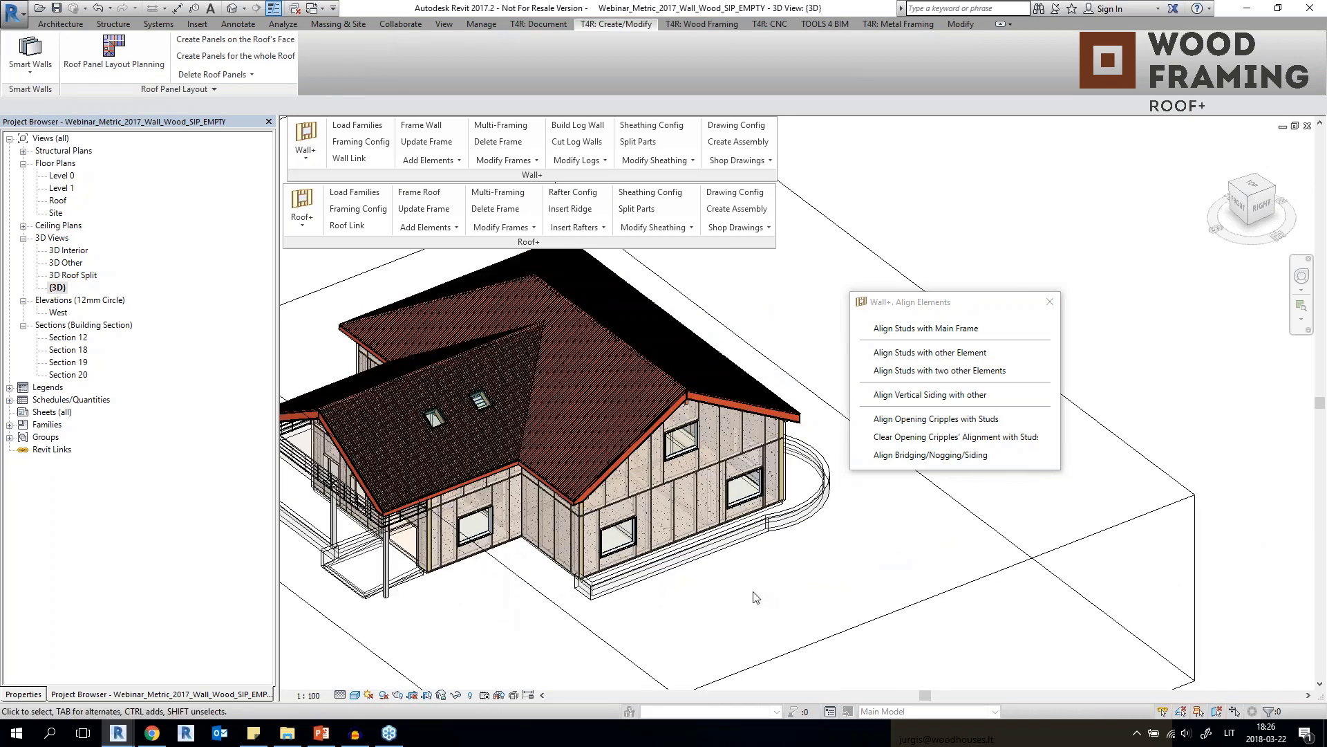
{"action": "scroll", "coordinate": [460, 563], "scroll_direction": "up", "scroll_amount": 5}
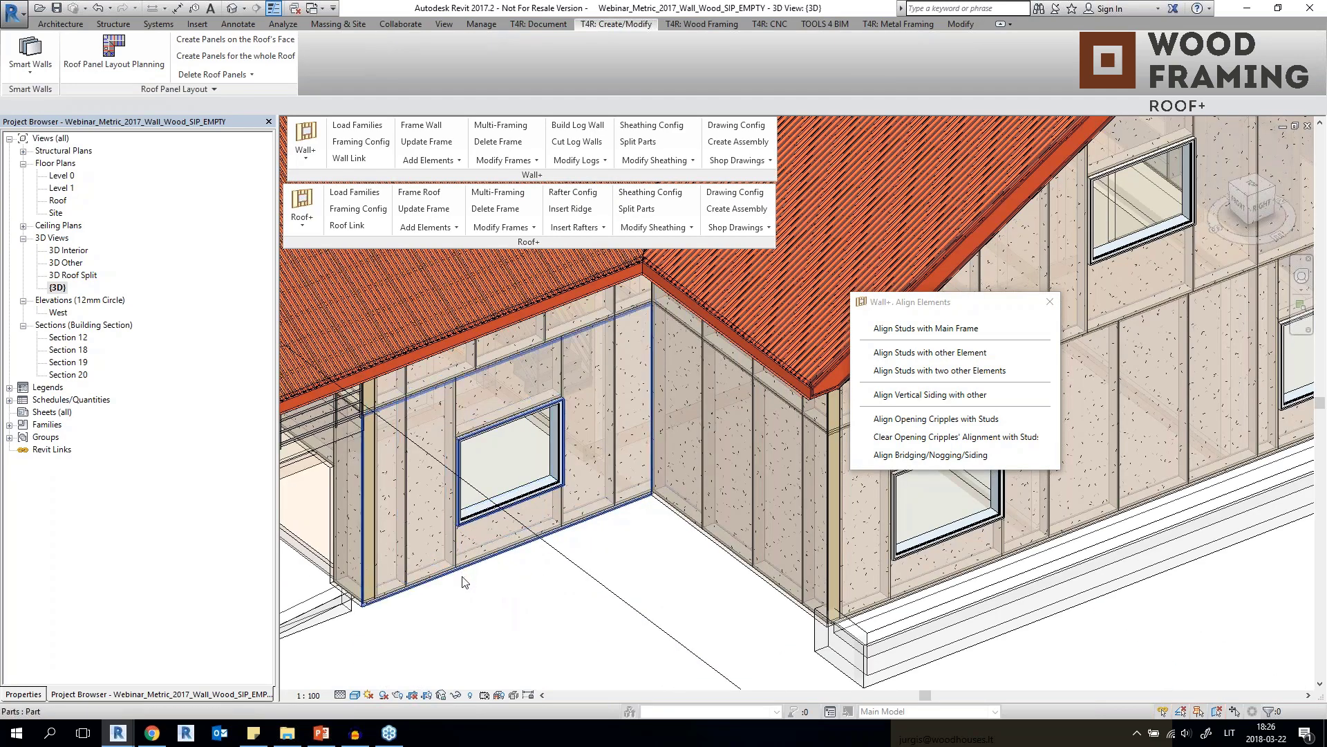
{"action": "key", "text": "Tab"}
{"action": "key", "text": "Tab"}
{"action": "key", "text": "Tab"}
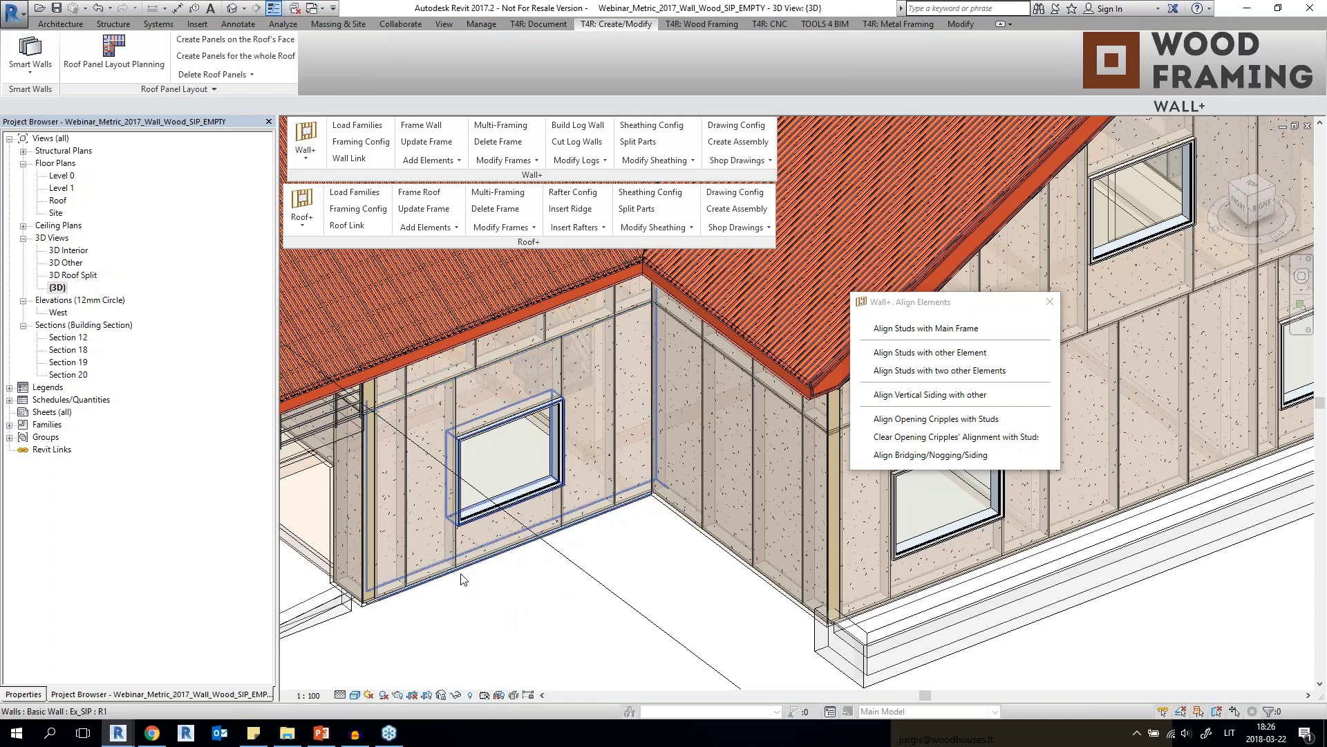
{"action": "left_click", "coordinate": [462, 579]}
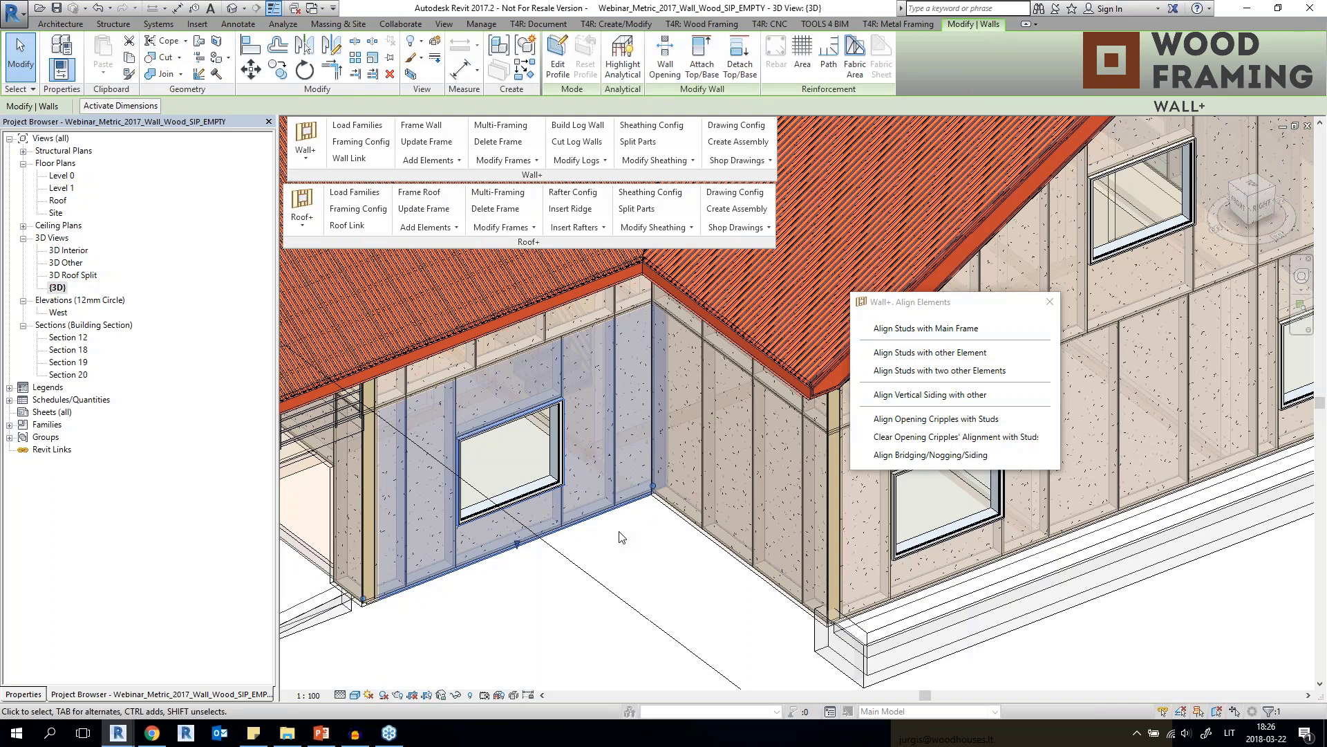
Add vertical wood siding to the selected exterior wall with the window, and inspect the cladding.
{"action": "left_click", "coordinate": [412, 162]}
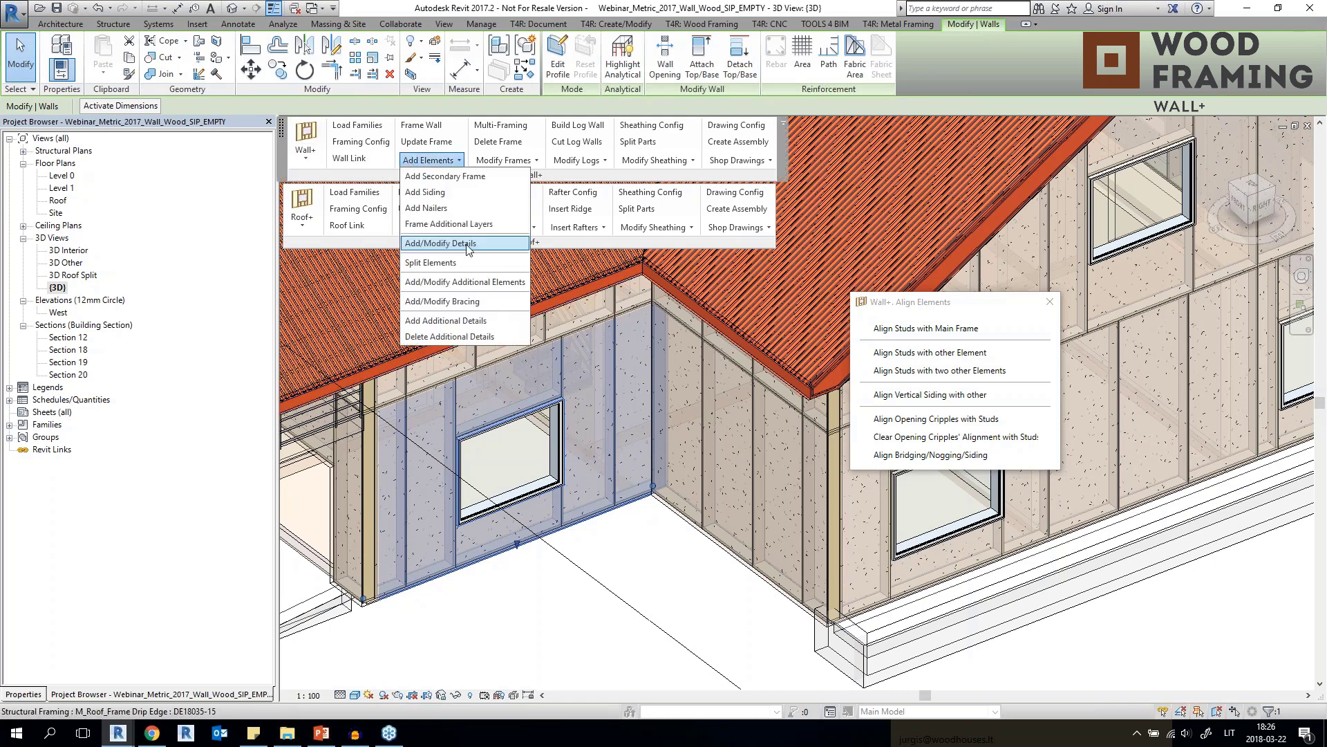
{"action": "left_click", "coordinate": [674, 585]}
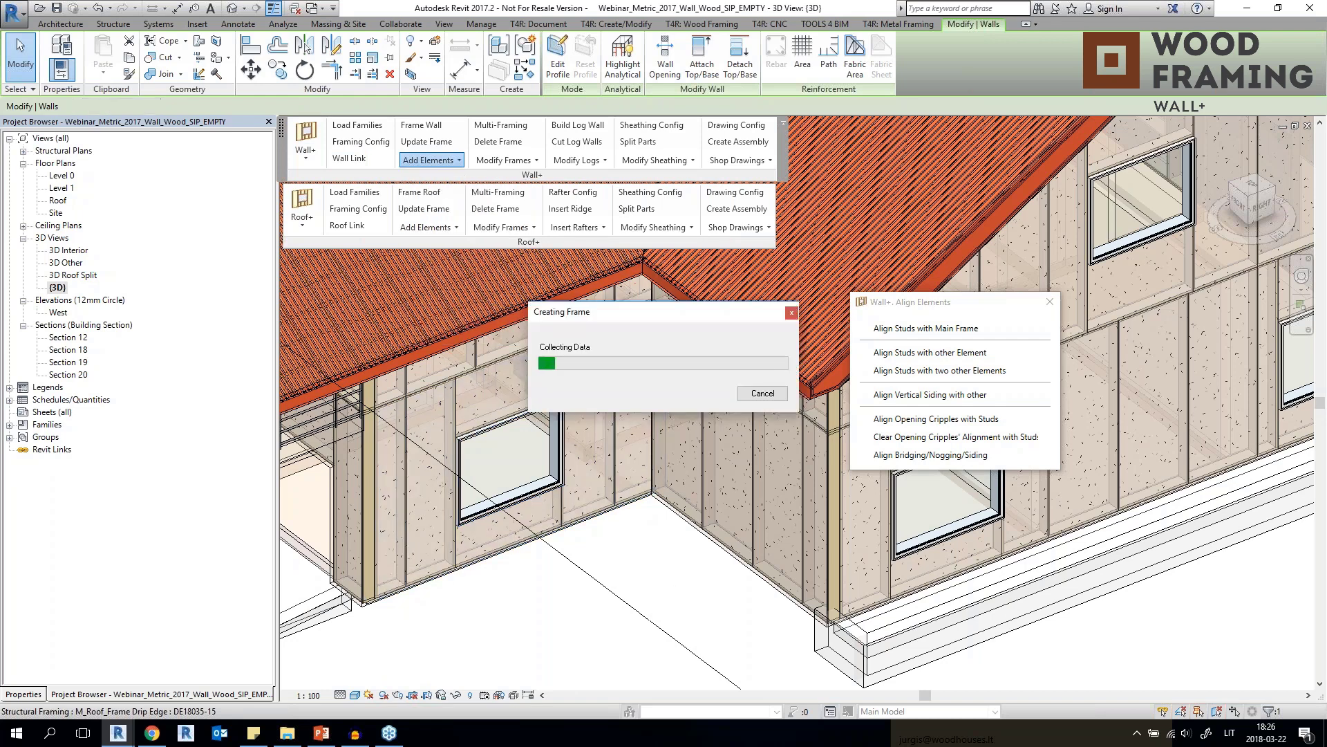
{"action": "left_click", "coordinate": [706, 417]}
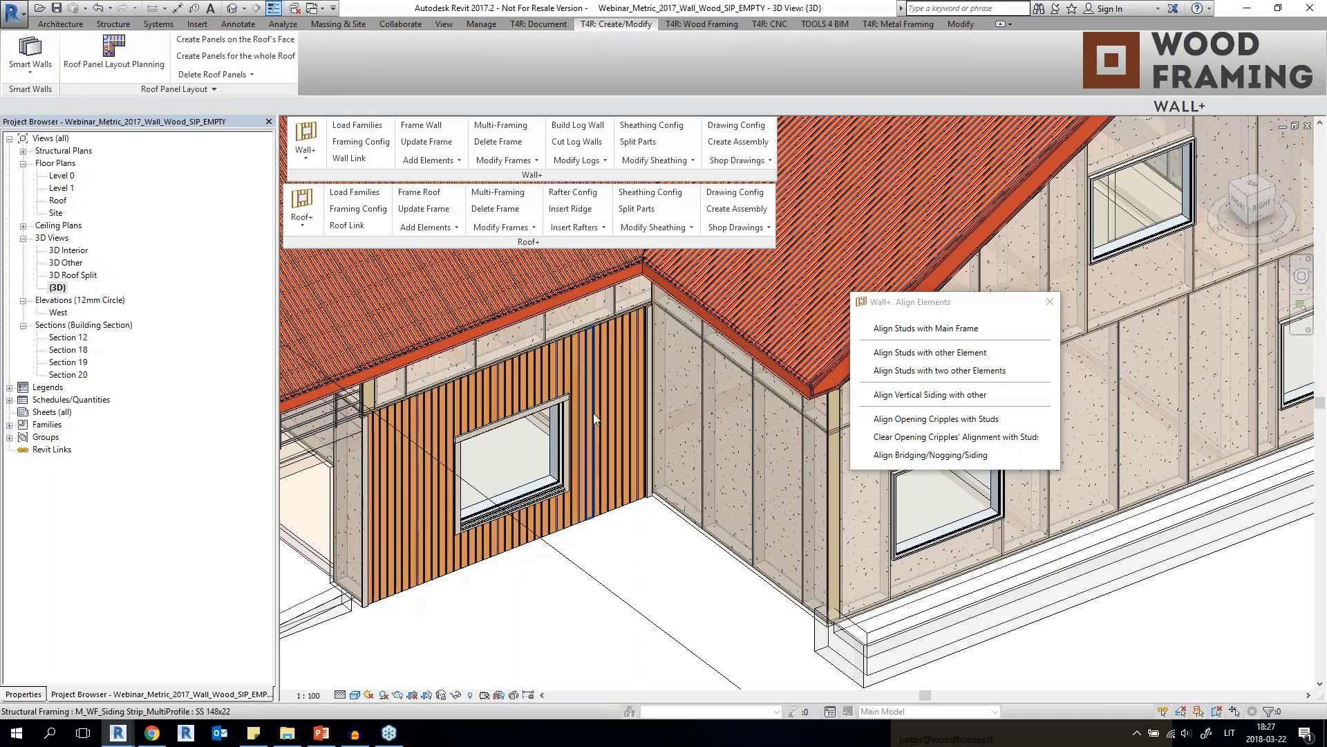
{"action": "left_click", "coordinate": [593, 413]}
{"action": "scroll", "coordinate": [591, 415], "scroll_direction": "down", "scroll_amount": 8}
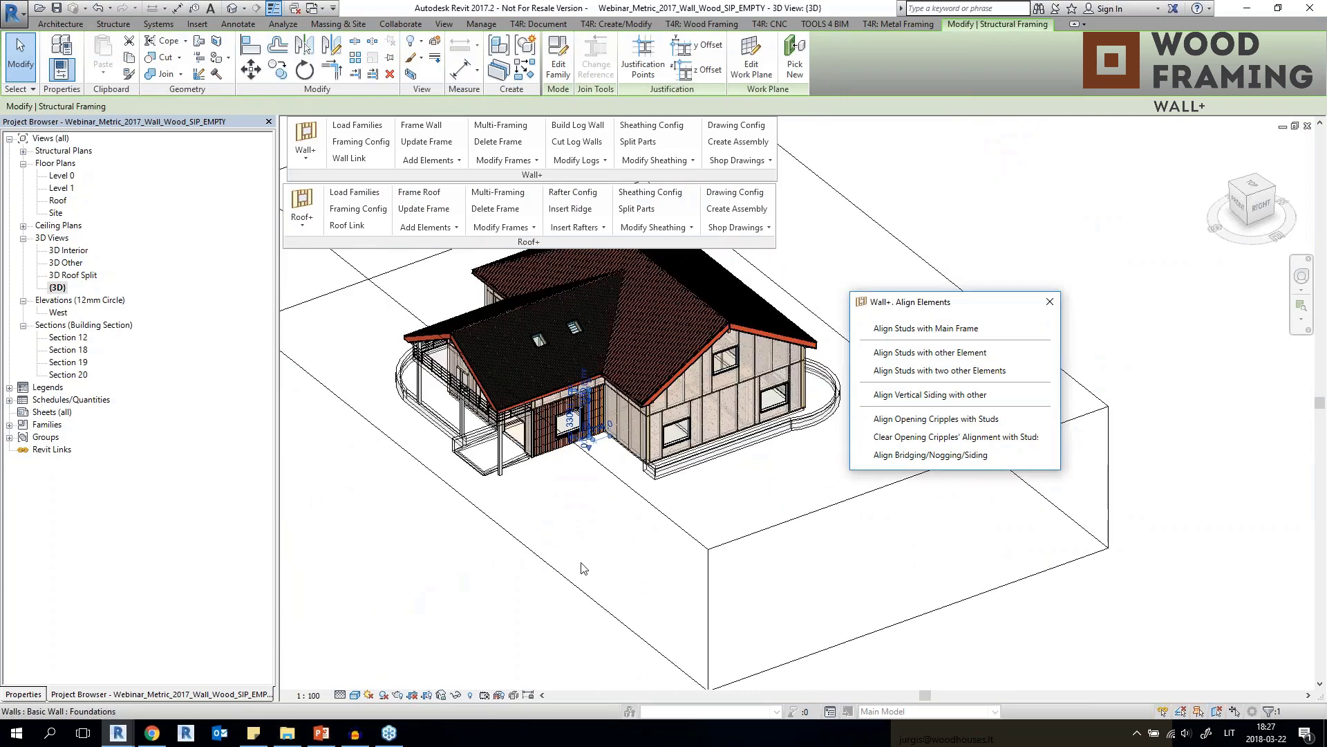
{"action": "scroll", "coordinate": [547, 403], "scroll_direction": "up", "scroll_amount": 6}
{"action": "key", "text": "Escape"}
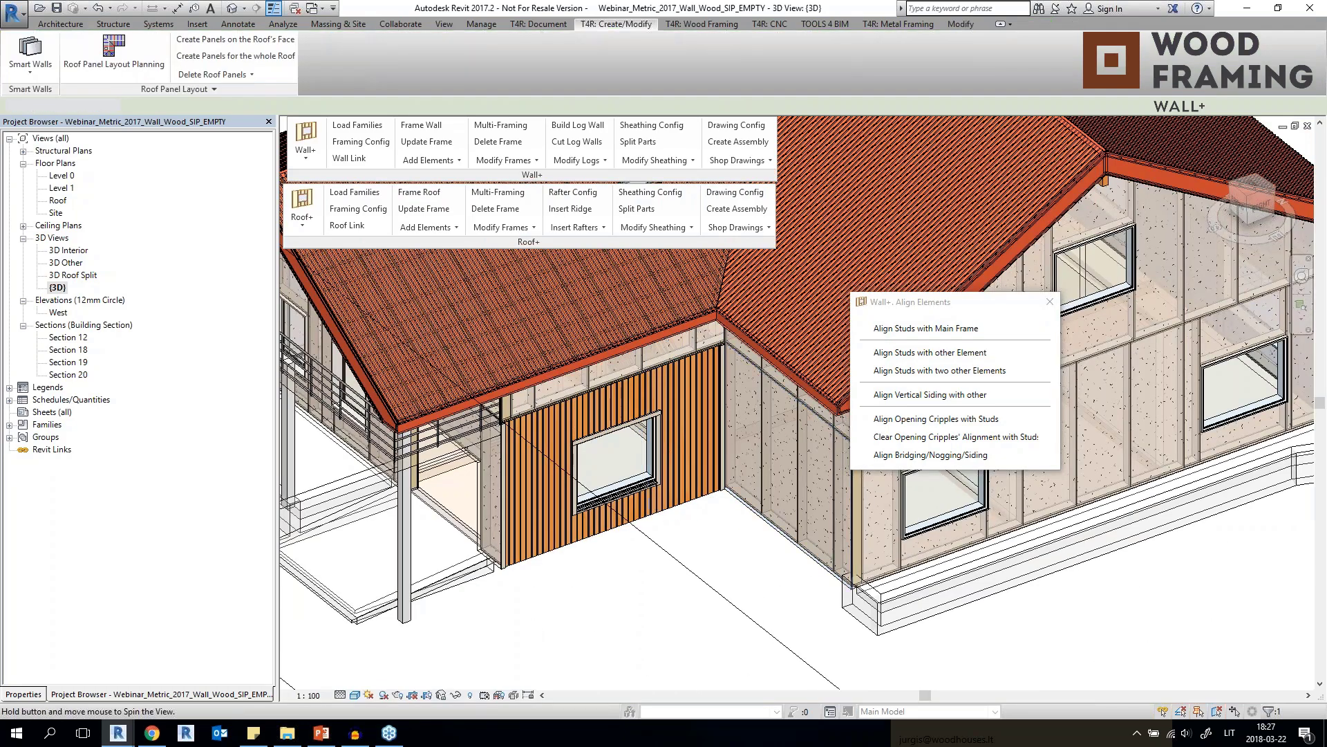
{"action": "middle_click_drag", "start_coordinate": [697, 507], "coordinate": [526, 412], "text": "shift"}
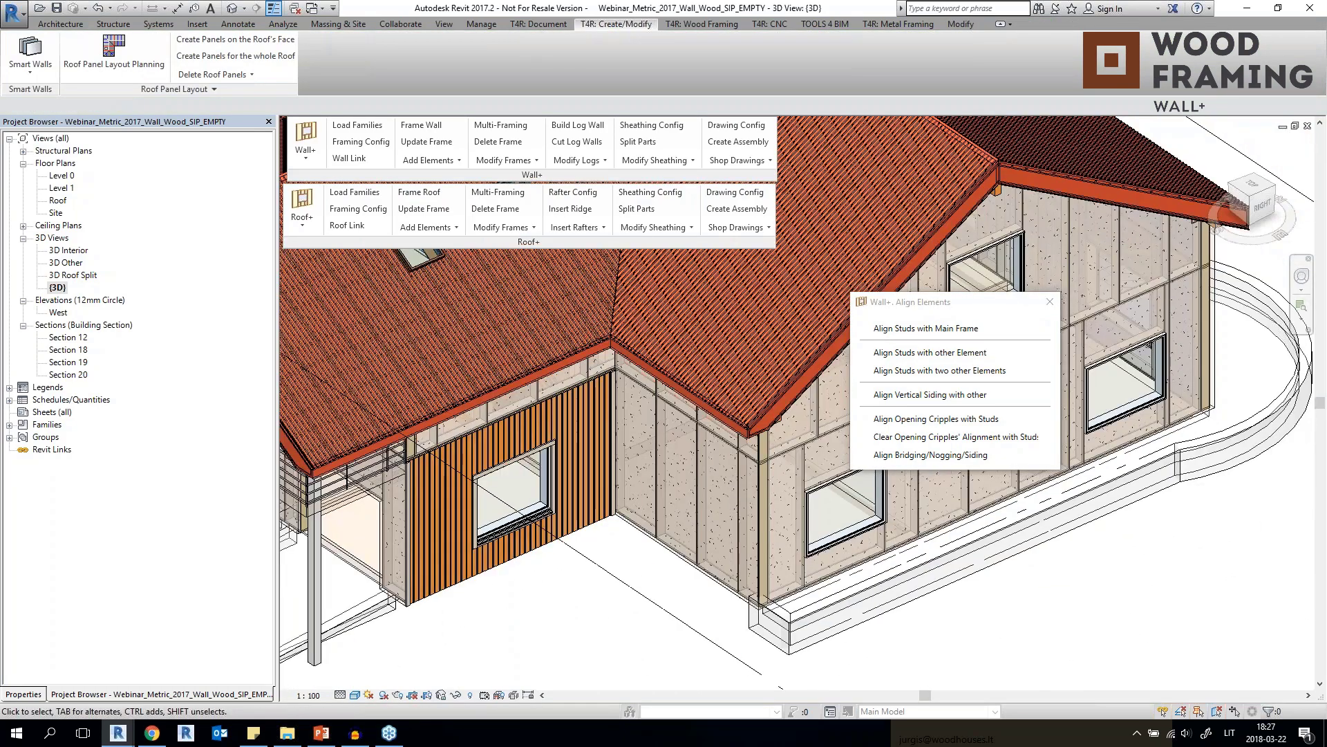
{"action": "scroll", "coordinate": [493, 433], "scroll_direction": "down", "scroll_amount": 2}
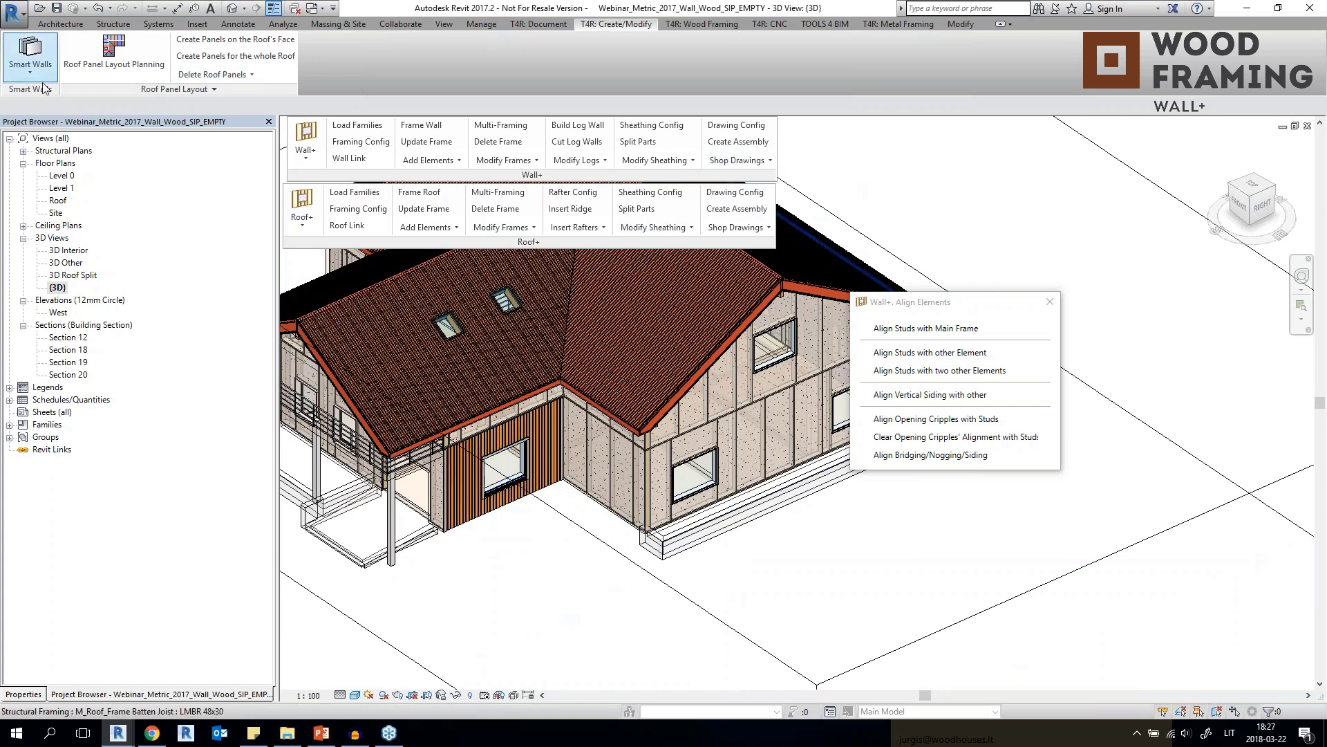
Float the T4R Sort Mark tool over the drawing area beside the Wall+ tools.
{"action": "left_click", "coordinate": [687, 24]}
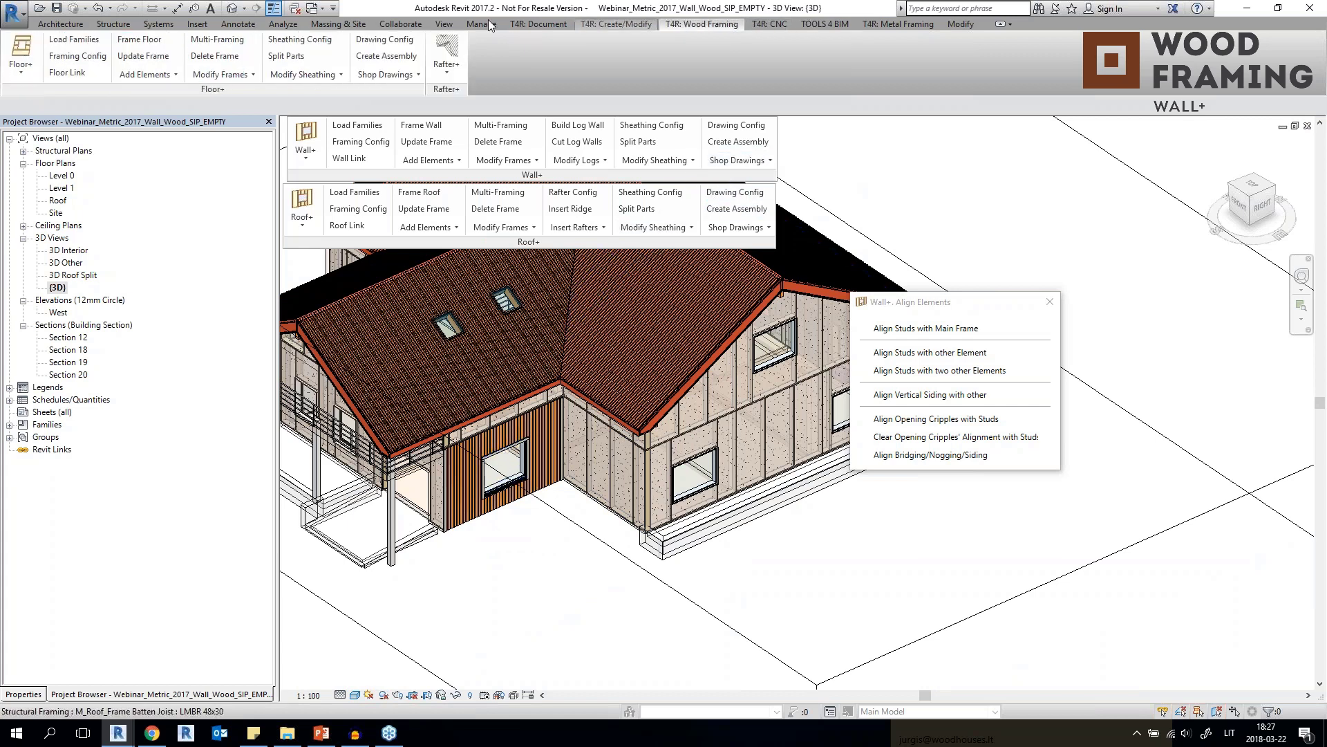
{"action": "left_click", "coordinate": [538, 25]}
{"action": "left_click_drag", "start_coordinate": [69, 89], "coordinate": [824, 179]}
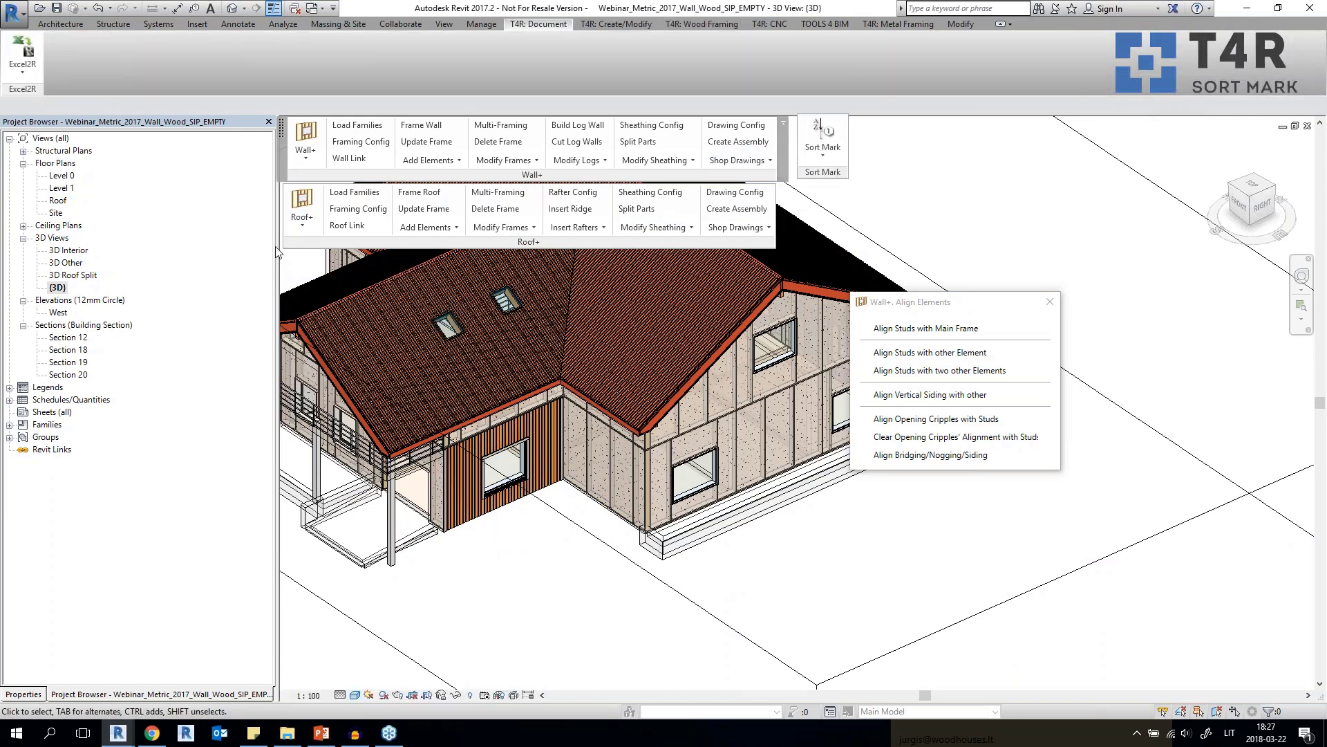
Review the wall and element numbering settings of the Wall+ Default Configuration, and close the setup without changes.
{"action": "left_click", "coordinate": [719, 163]}
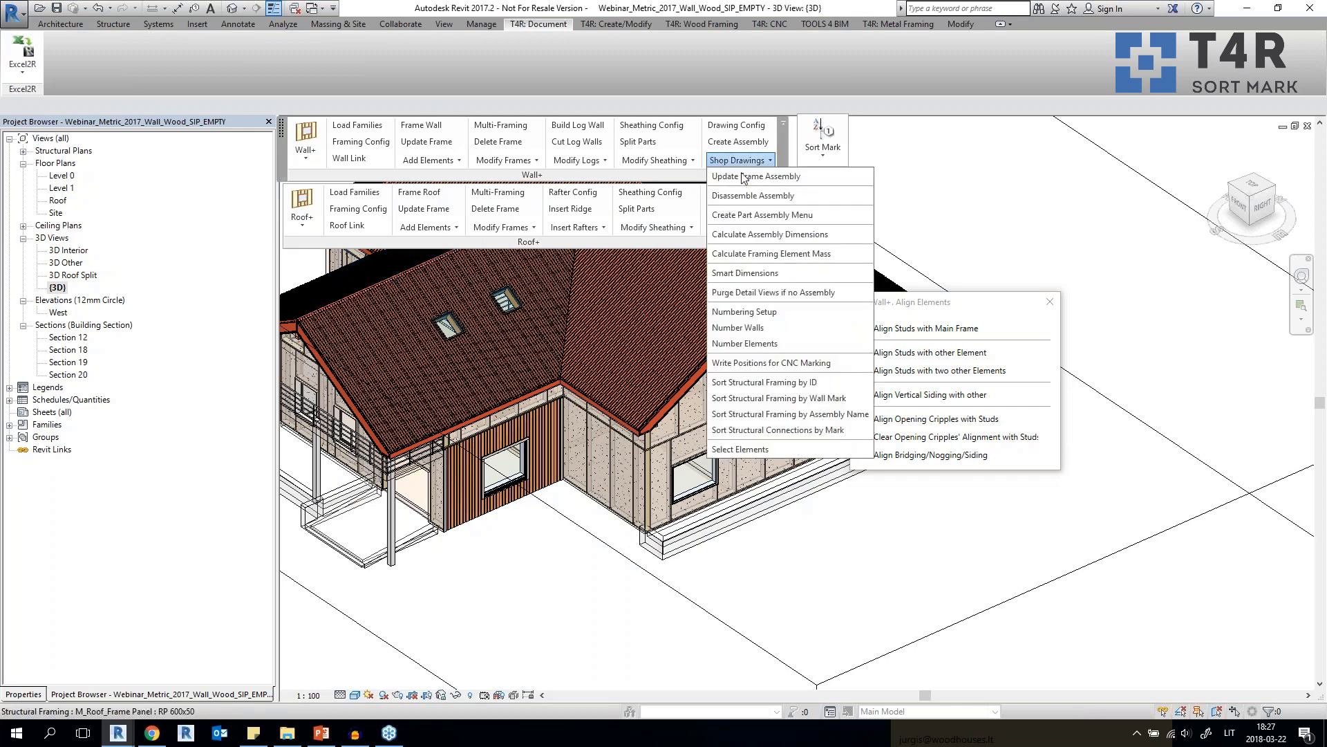
{"action": "left_click", "coordinate": [749, 311]}
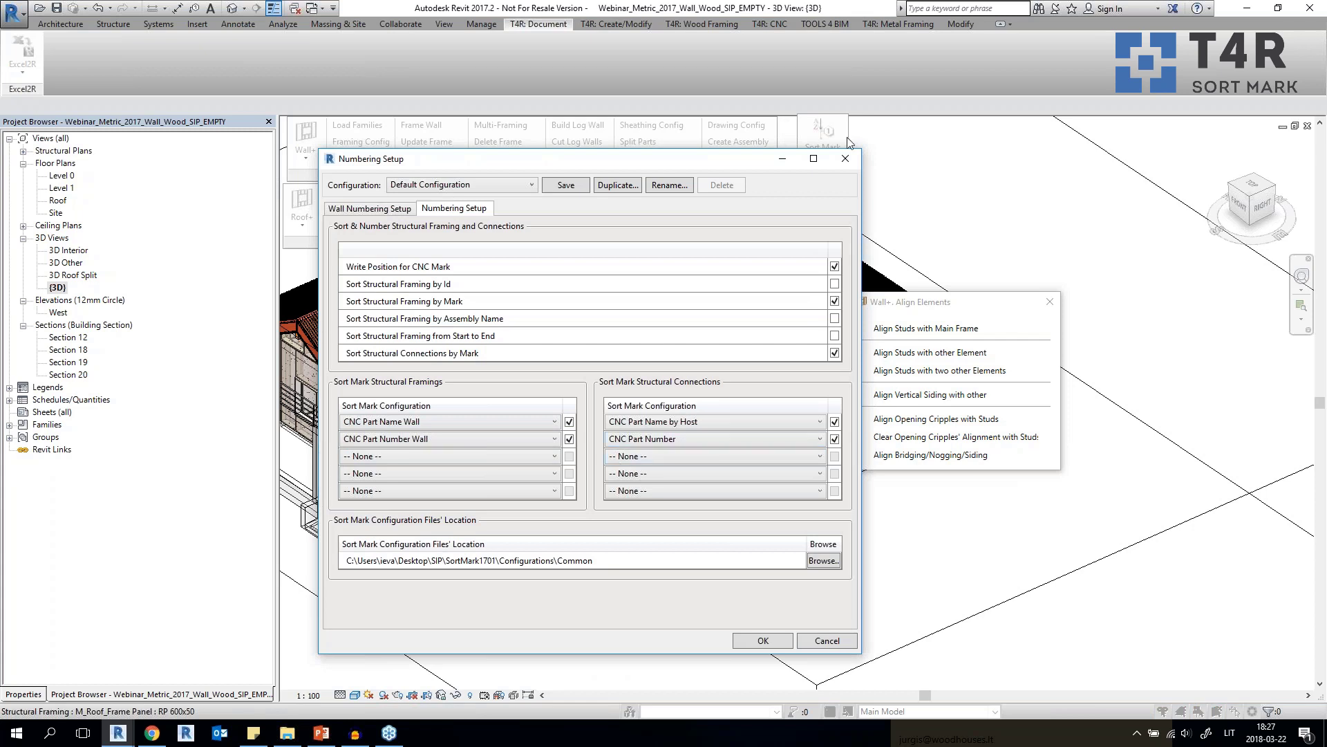
{"action": "left_click", "coordinate": [379, 210]}
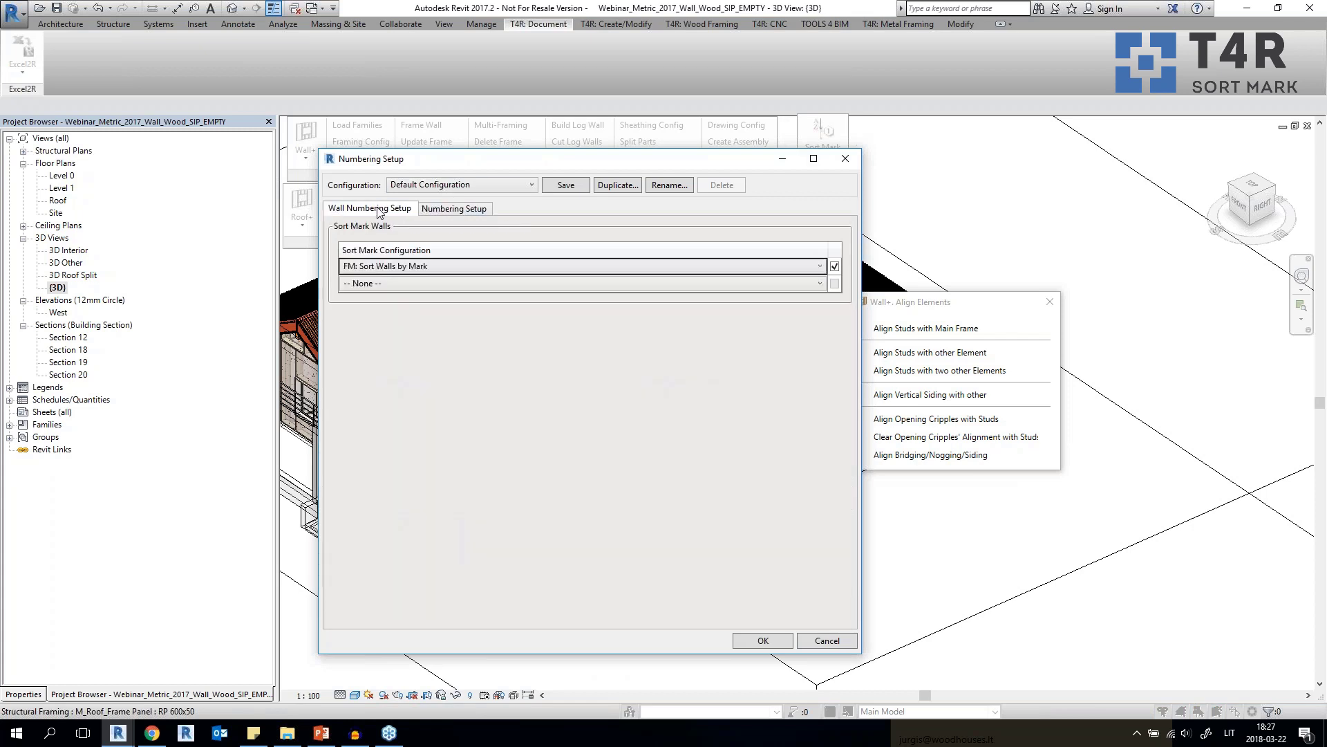
{"action": "left_click", "coordinate": [457, 210]}
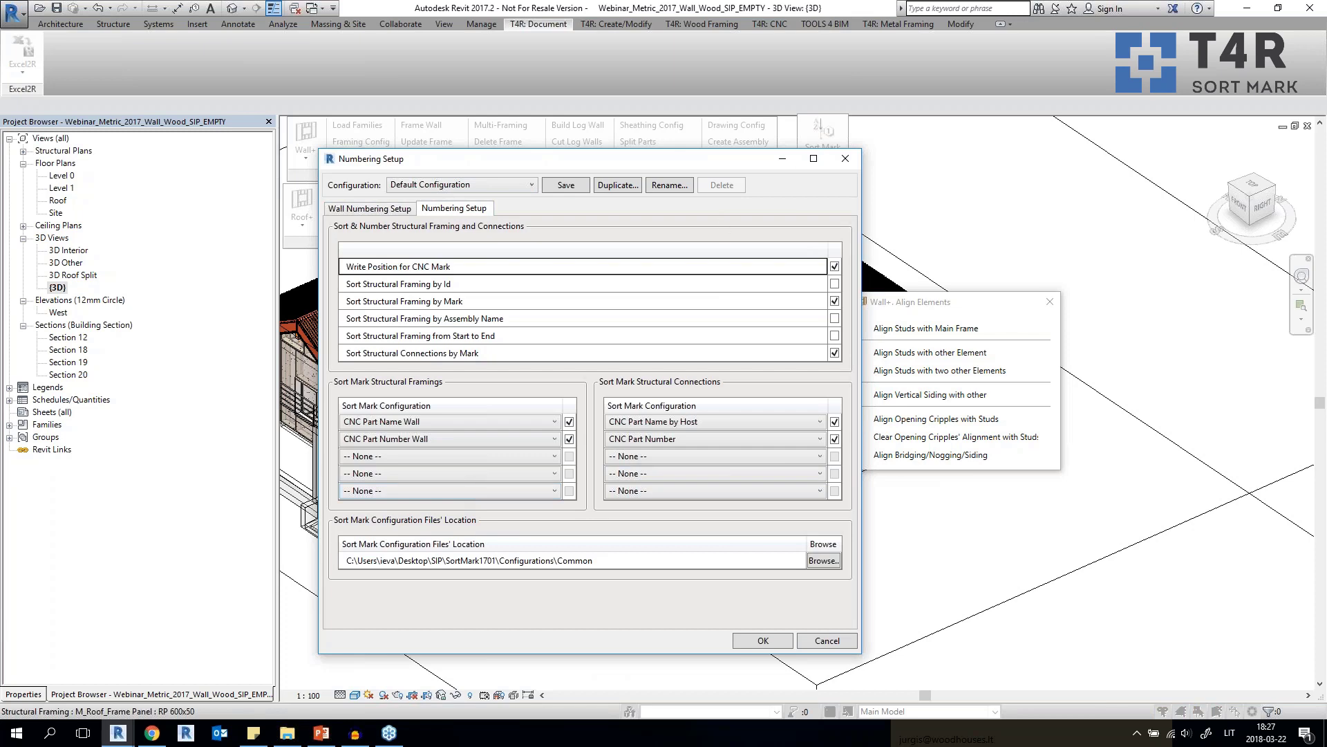
{"action": "left_click", "coordinate": [845, 158]}
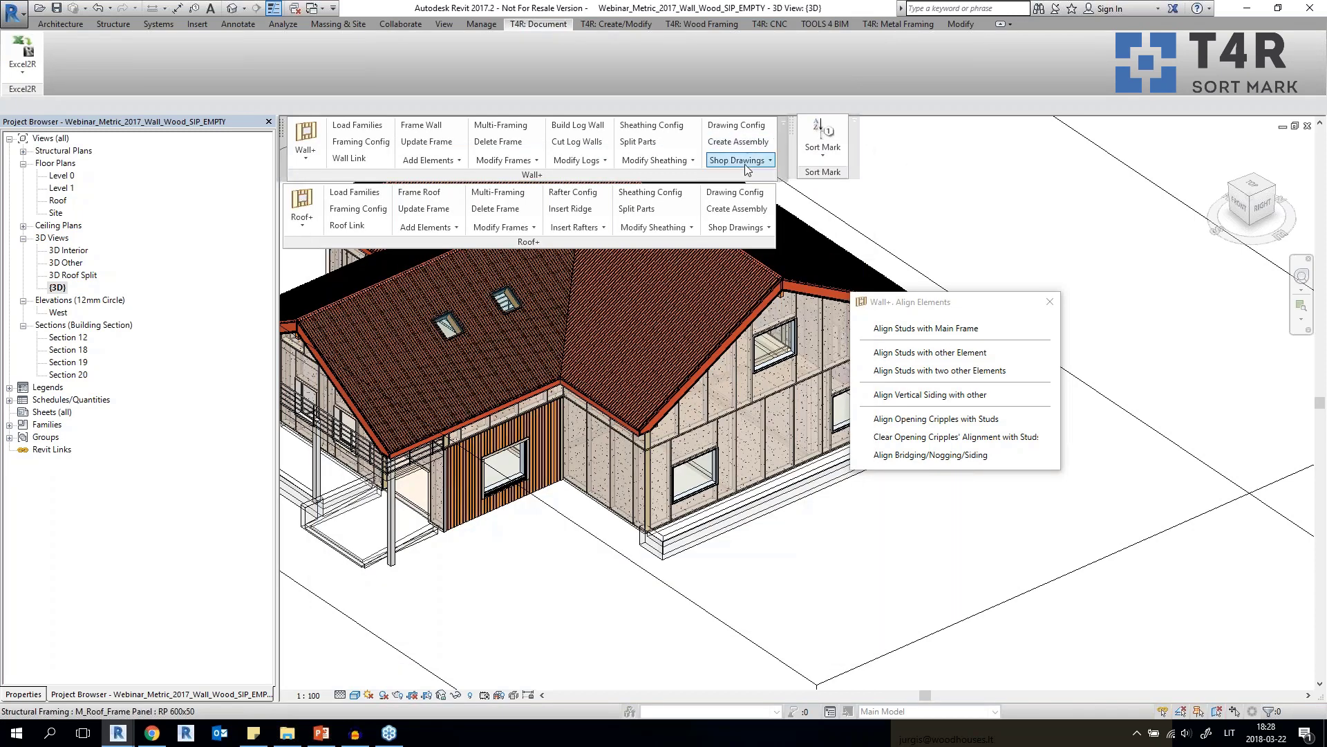
Number the walls and their framing elements with the Wall+ numbering commands.
{"action": "left_click", "coordinate": [746, 160]}
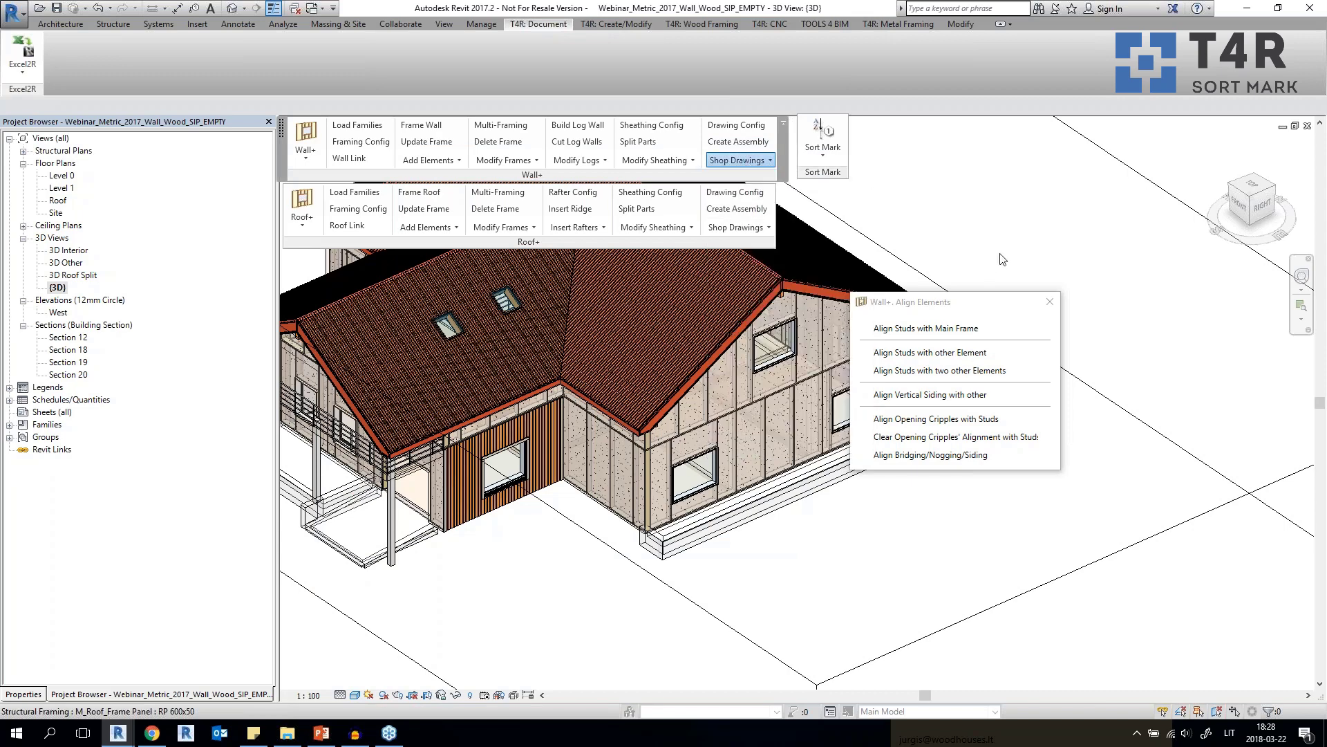
{"action": "left_click", "coordinate": [766, 161]}
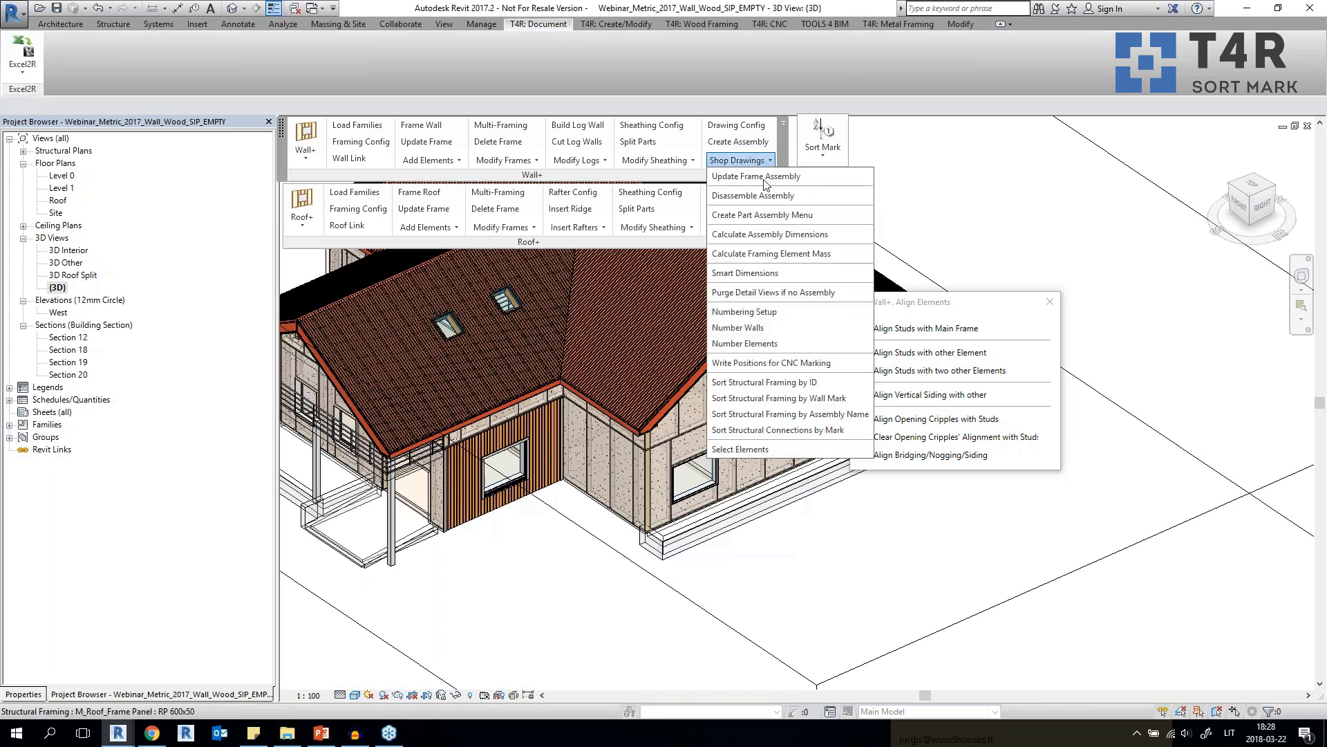
{"action": "left_click", "coordinate": [744, 344]}
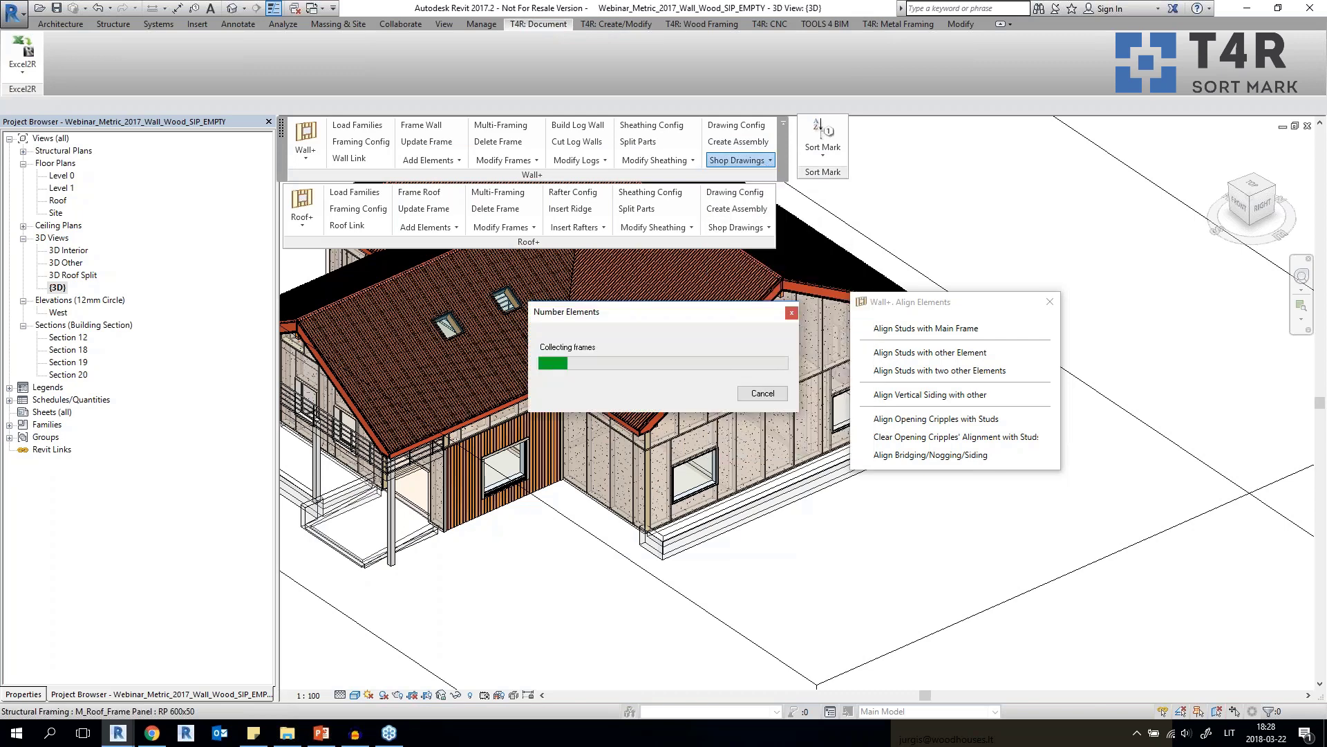
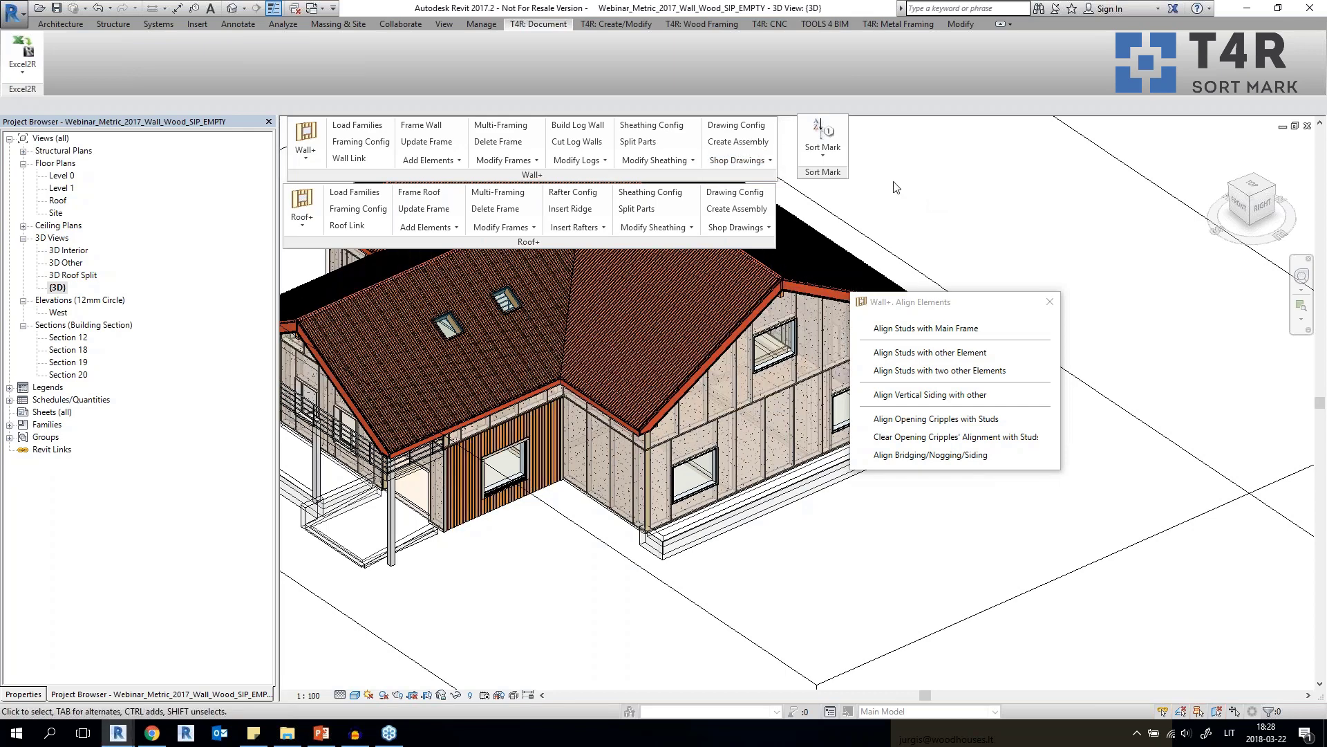
Number the roofs and their framing elements with the Roof+ numbering commands.
{"action": "left_click", "coordinate": [755, 163]}
{"action": "left_click", "coordinate": [755, 163]}
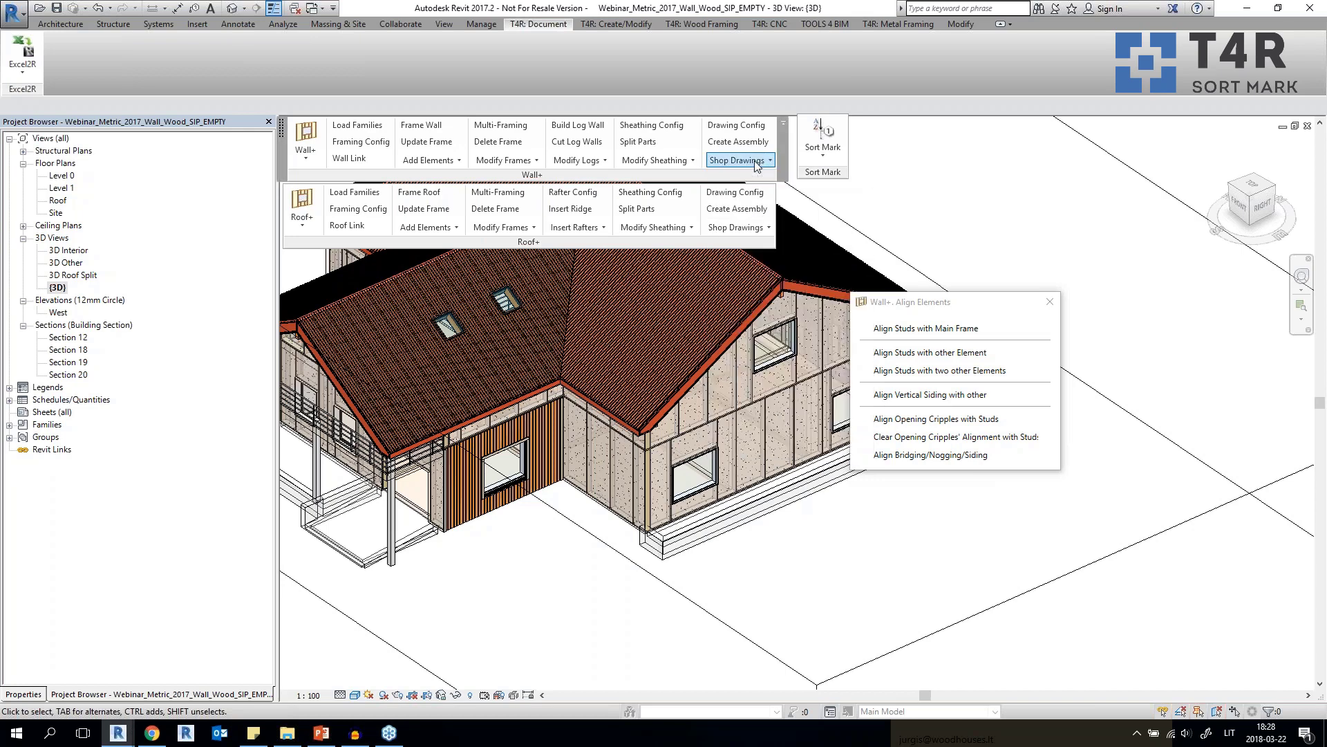
{"action": "left_click", "coordinate": [751, 232]}
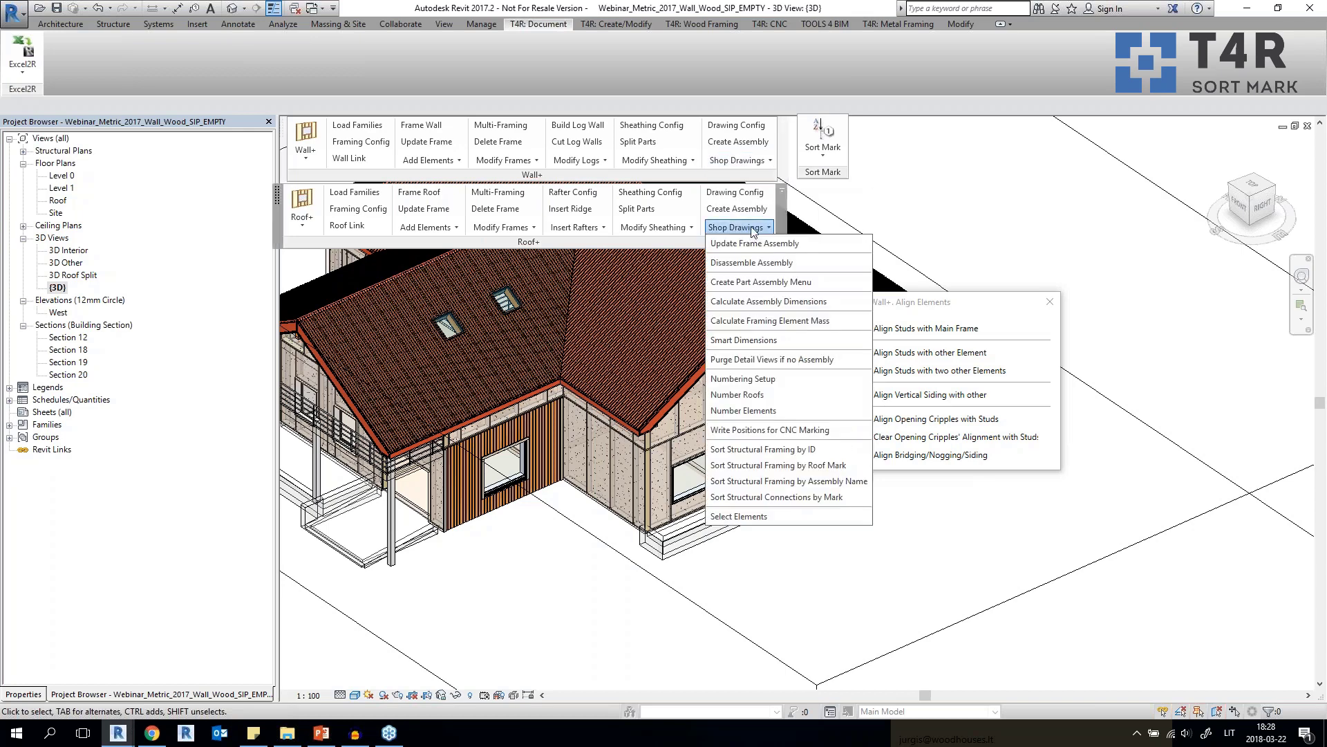
{"action": "left_click", "coordinate": [758, 396]}
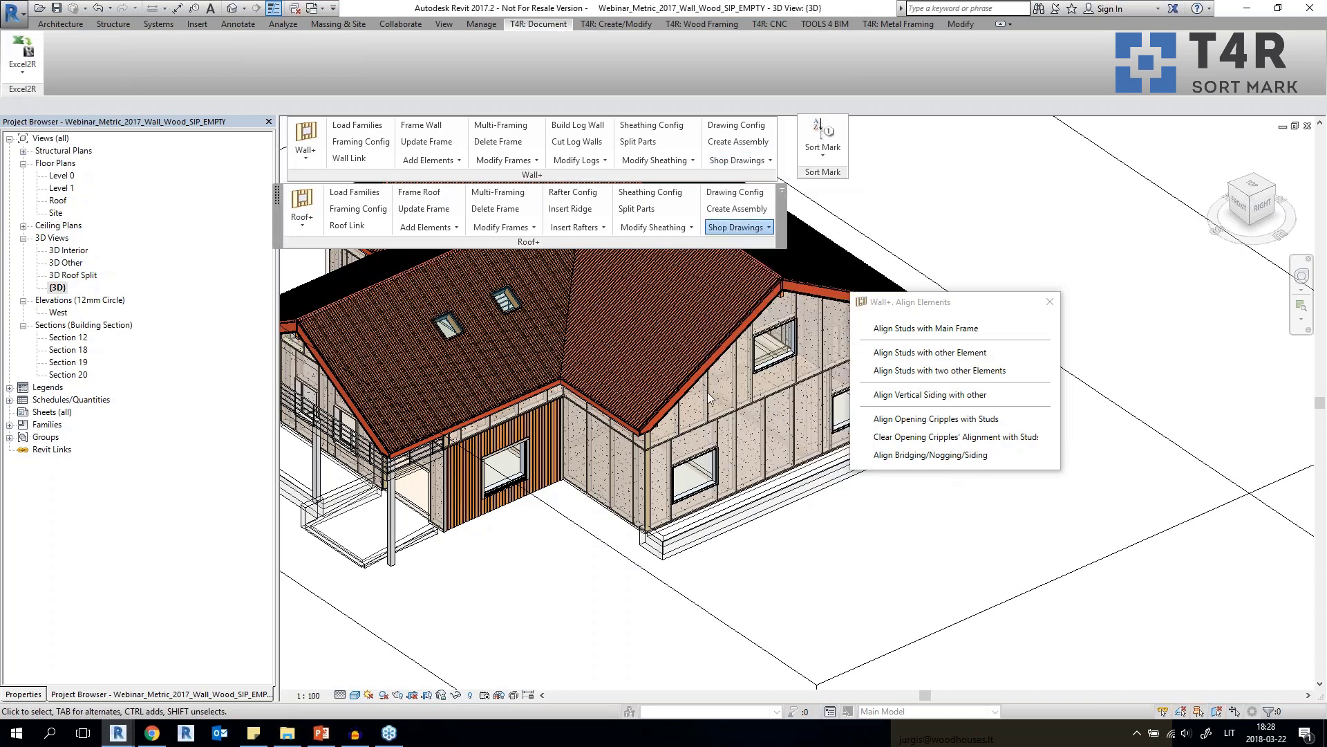
{"action": "left_click", "coordinate": [769, 232]}
{"action": "left_click", "coordinate": [760, 407]}
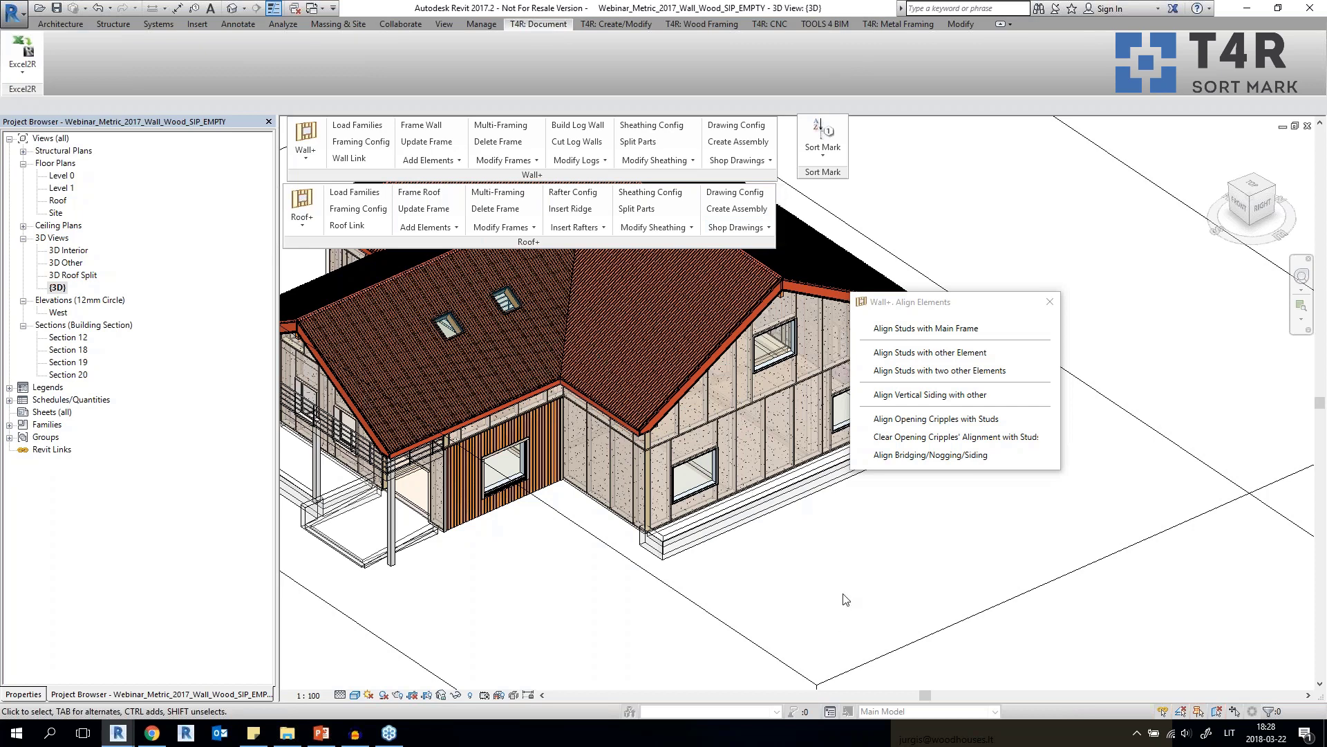
Number the Parts category into the Mark parameter with Sort Mark's Element Numbering, using the Roof Parts Marks configuration.
{"action": "left_click", "coordinate": [832, 152]}
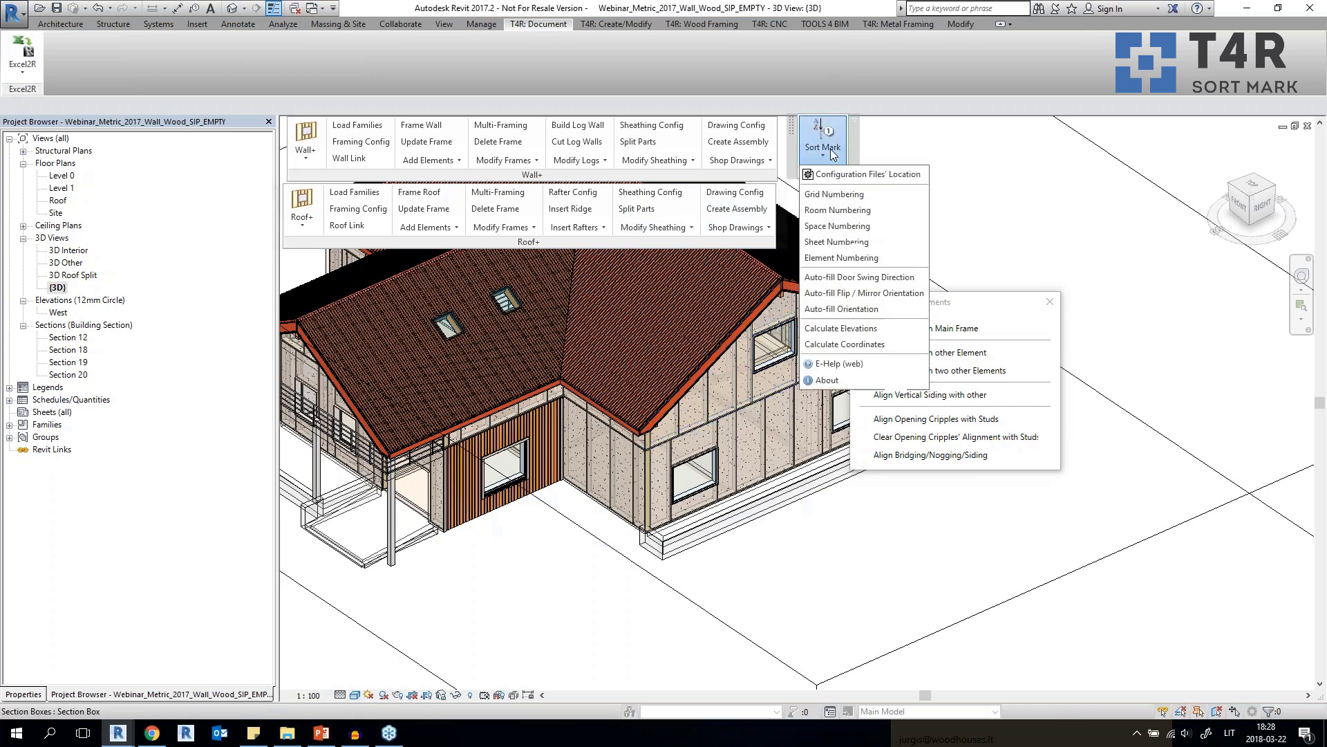
{"action": "left_click", "coordinate": [850, 258]}
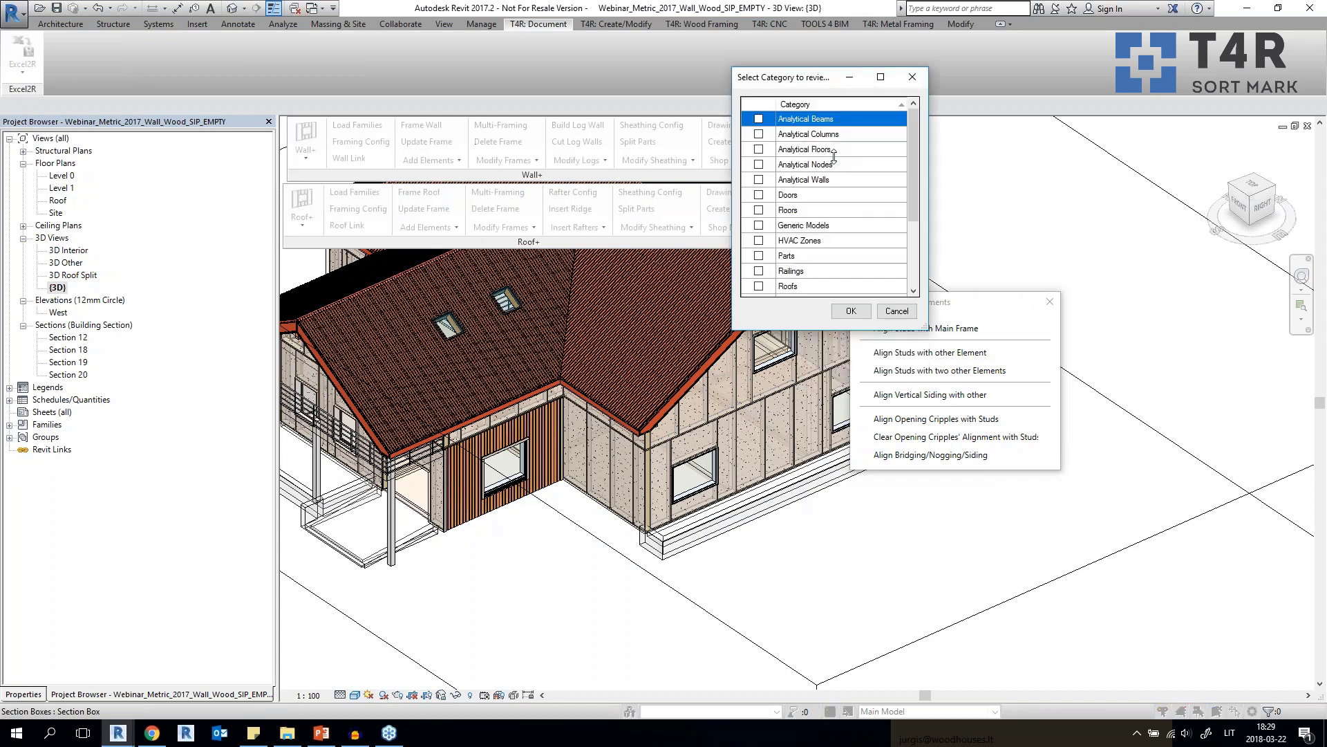
{"action": "left_click", "coordinate": [759, 256]}
{"action": "left_click", "coordinate": [851, 311]}
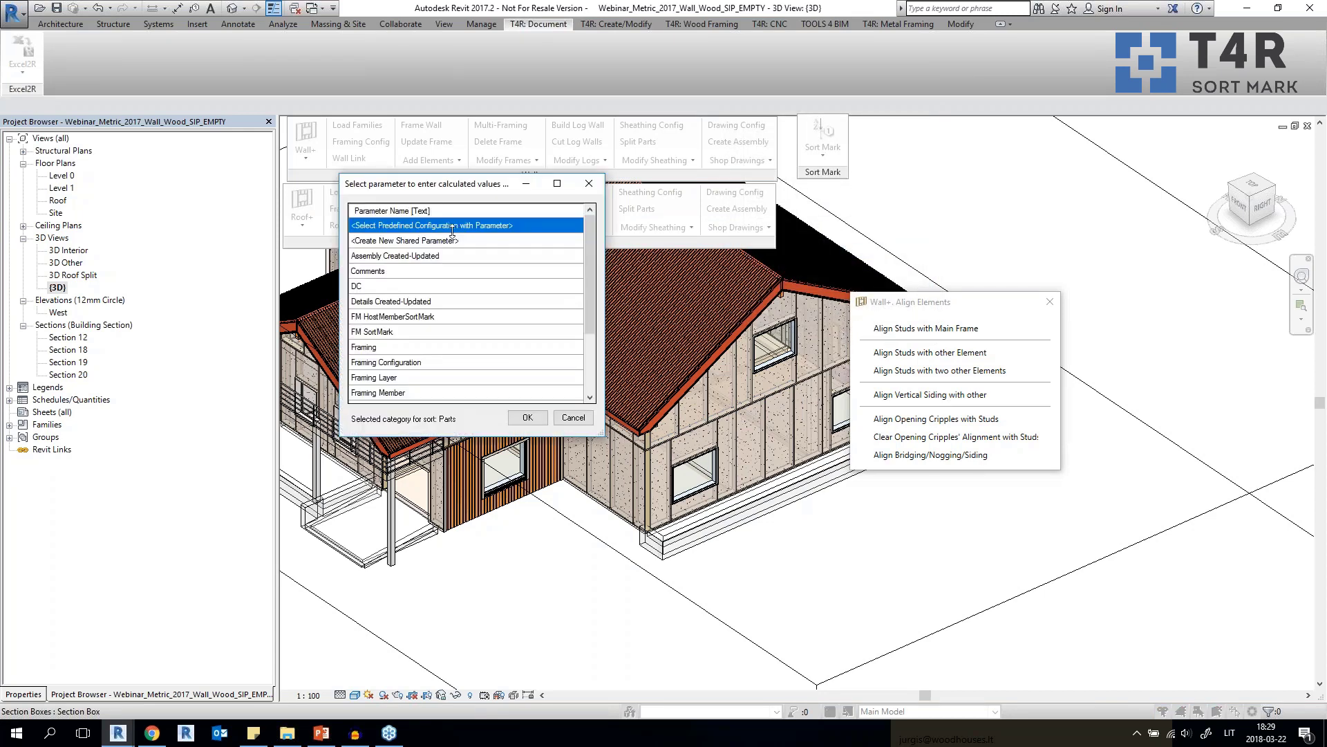
{"action": "left_click", "coordinate": [391, 347]}
{"action": "scroll", "coordinate": [392, 352], "scroll_direction": "down", "scroll_amount": 2}
{"action": "left_click", "coordinate": [372, 364]}
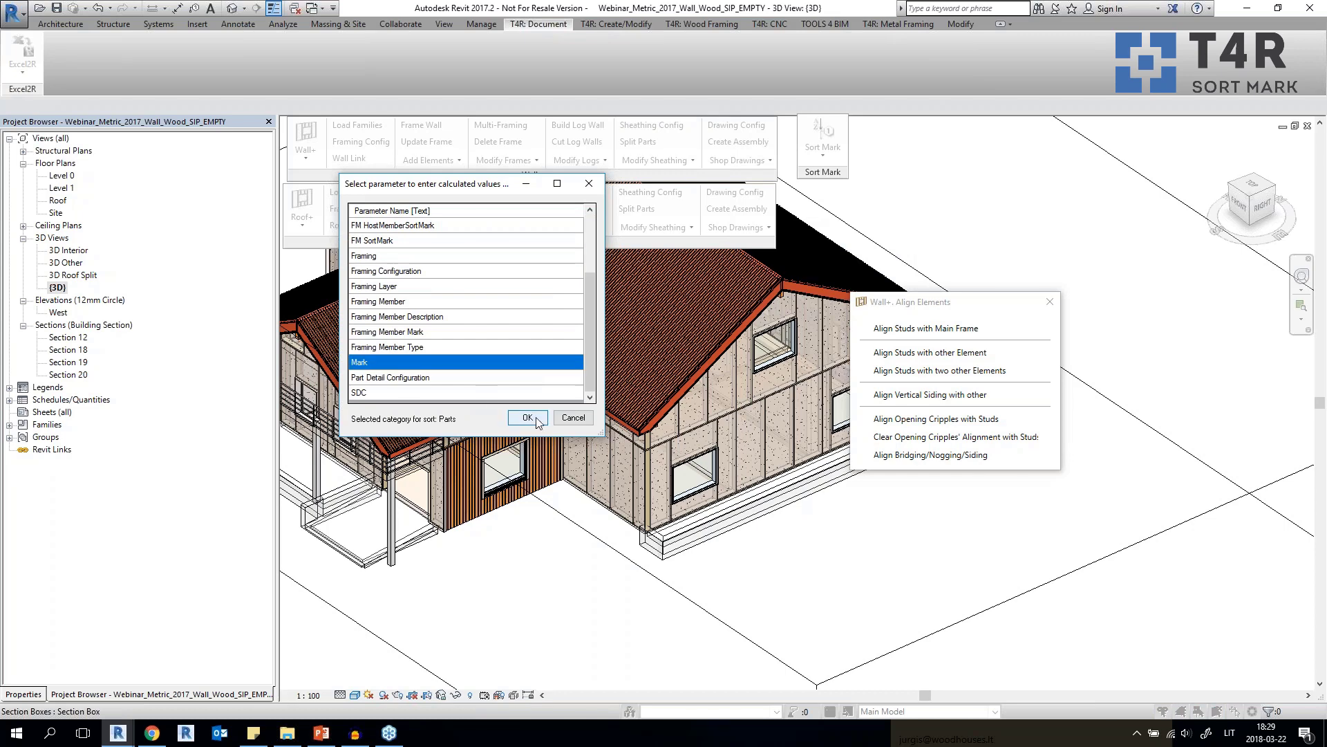
{"action": "left_click", "coordinate": [527, 416]}
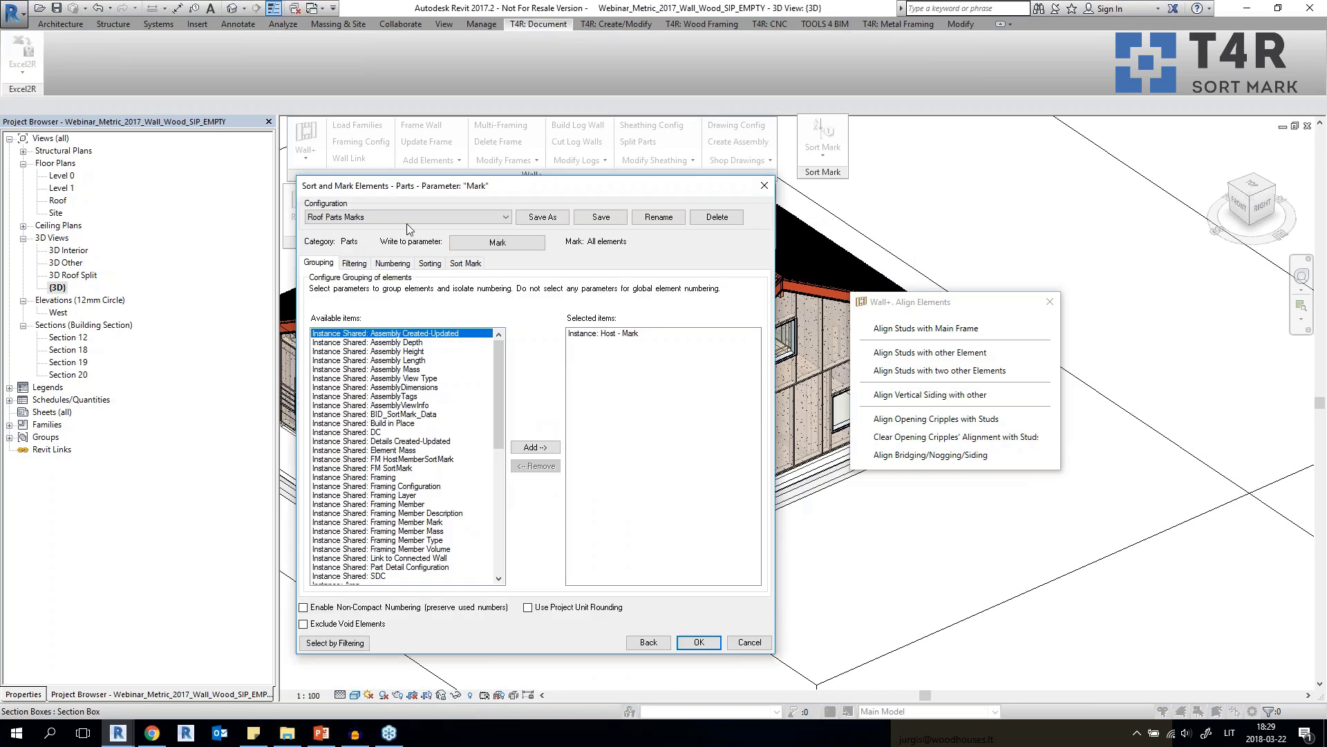
{"action": "left_click", "coordinate": [699, 642]}
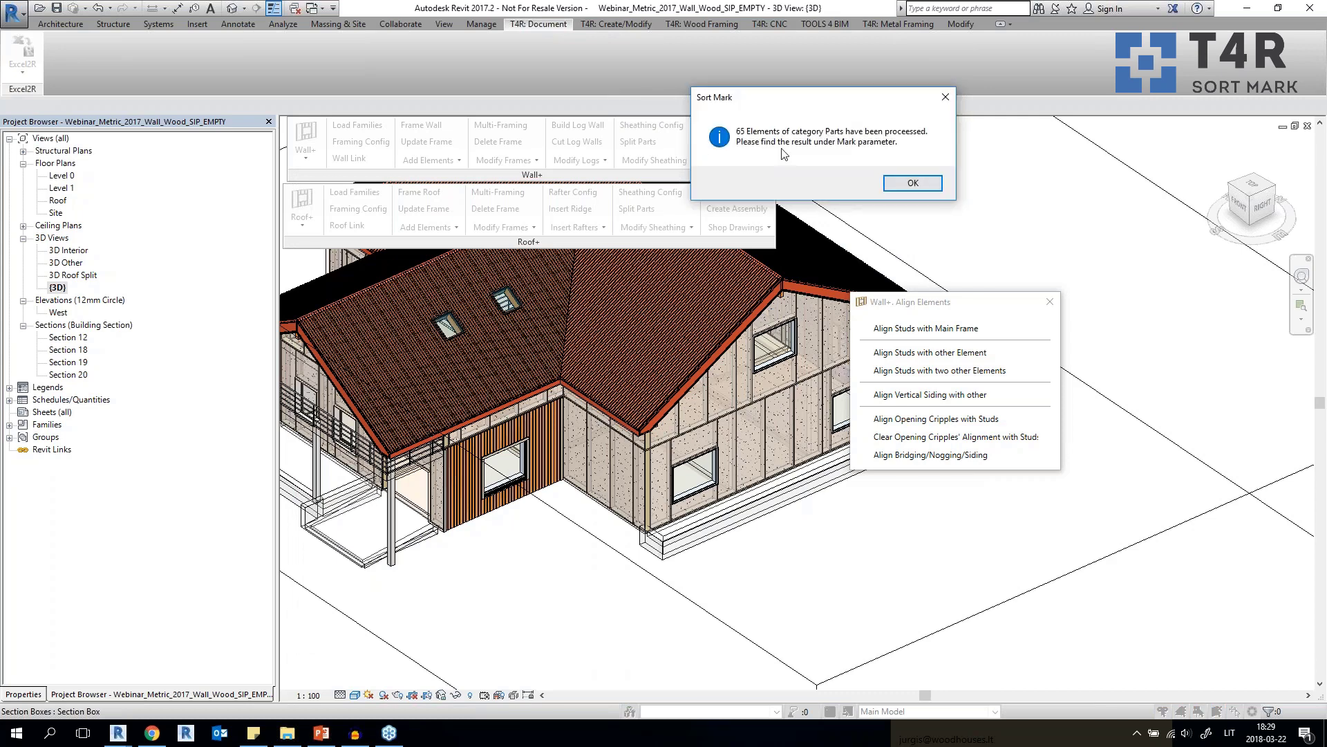
{"action": "left_click_drag", "start_coordinate": [780, 98], "coordinate": [525, 456]}
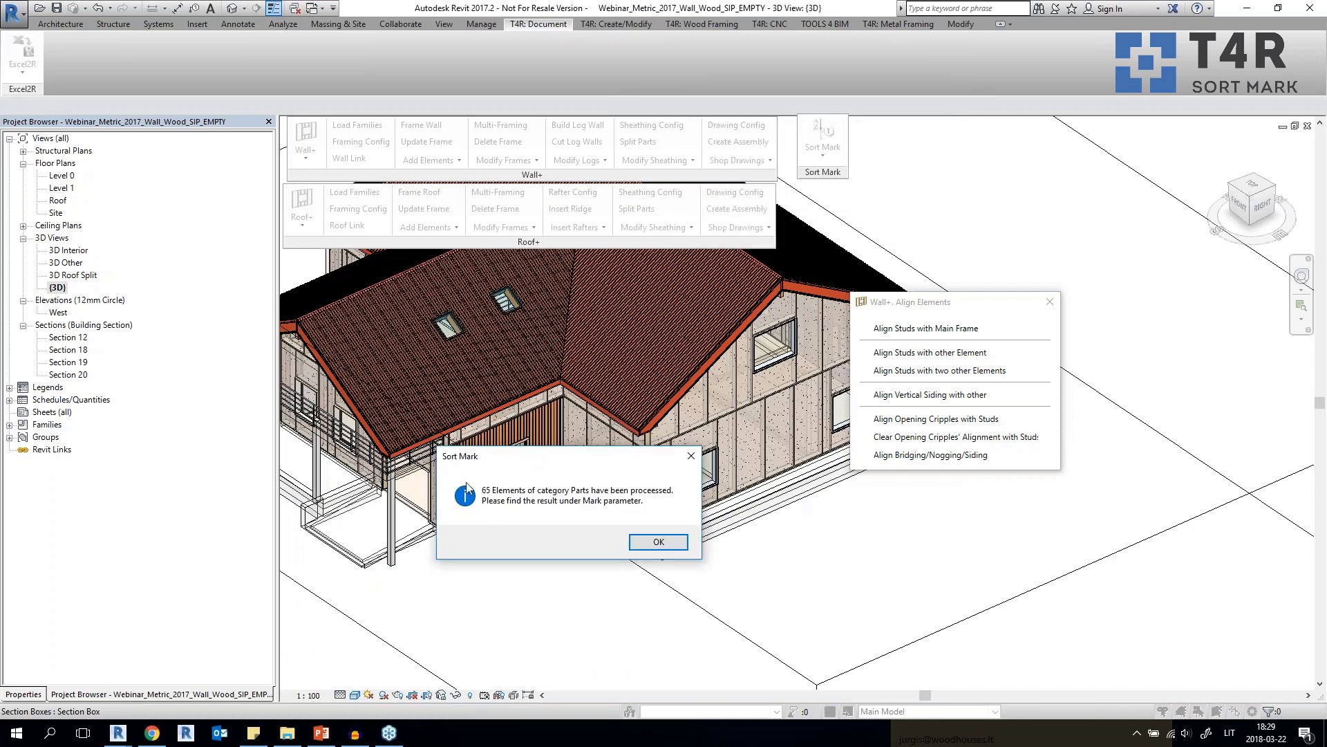
{"action": "left_click", "coordinate": [661, 544]}
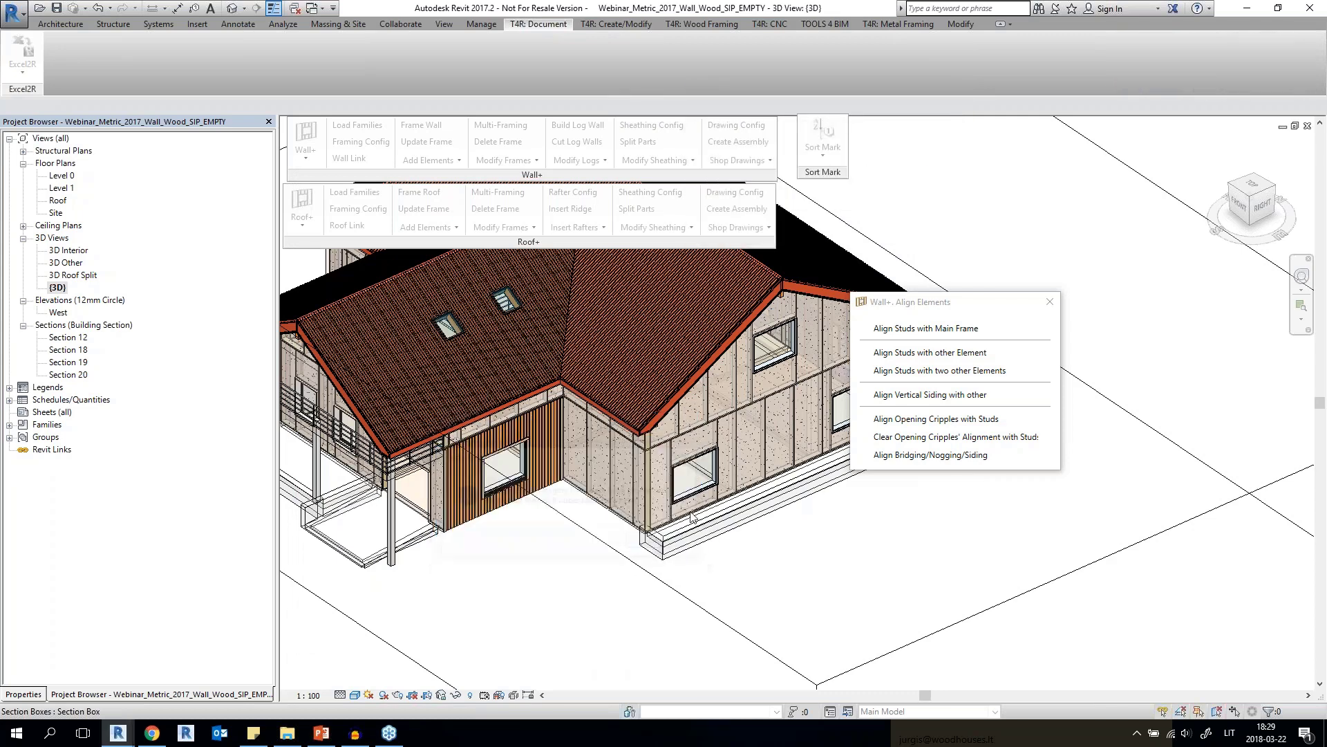
Number the Parts category into the Mark parameter with Sort Mark, using the Wall Parts Marks configuration.
{"action": "left_click", "coordinate": [823, 154]}
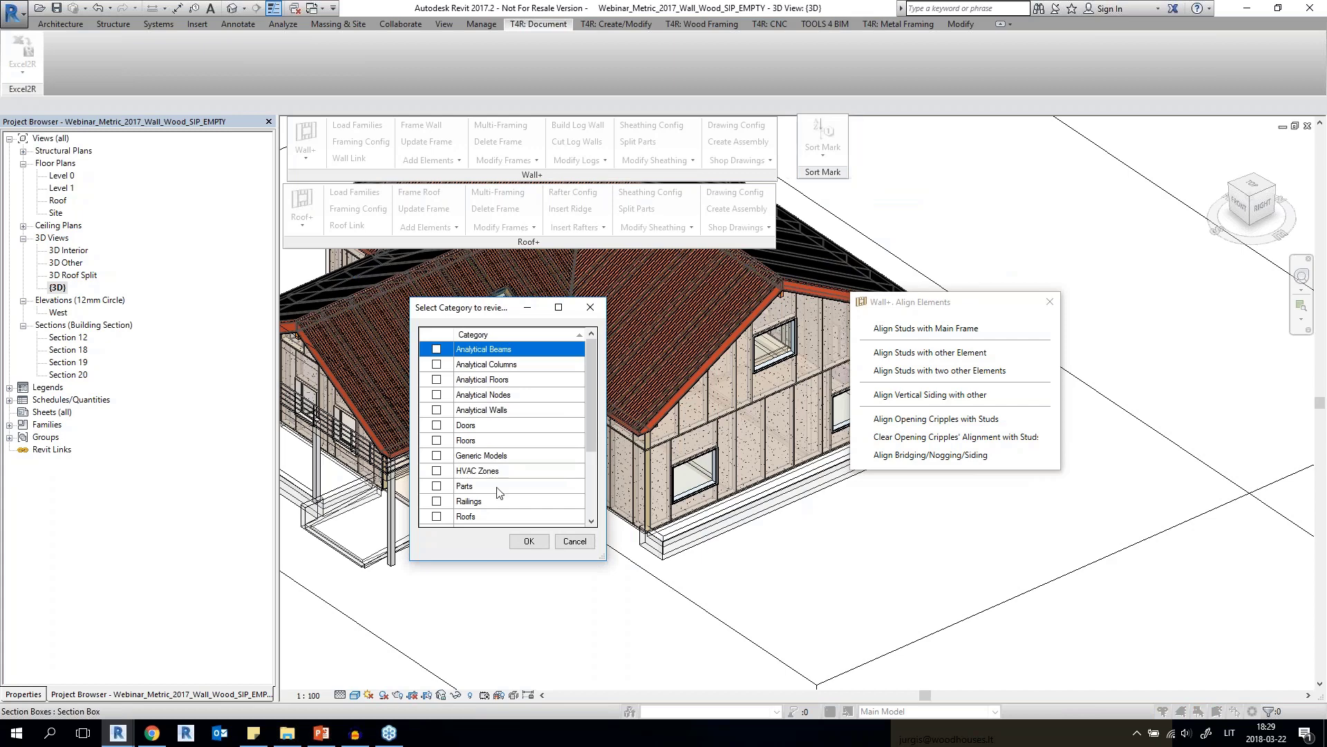
{"action": "left_click", "coordinate": [436, 486]}
{"action": "left_click", "coordinate": [529, 541]}
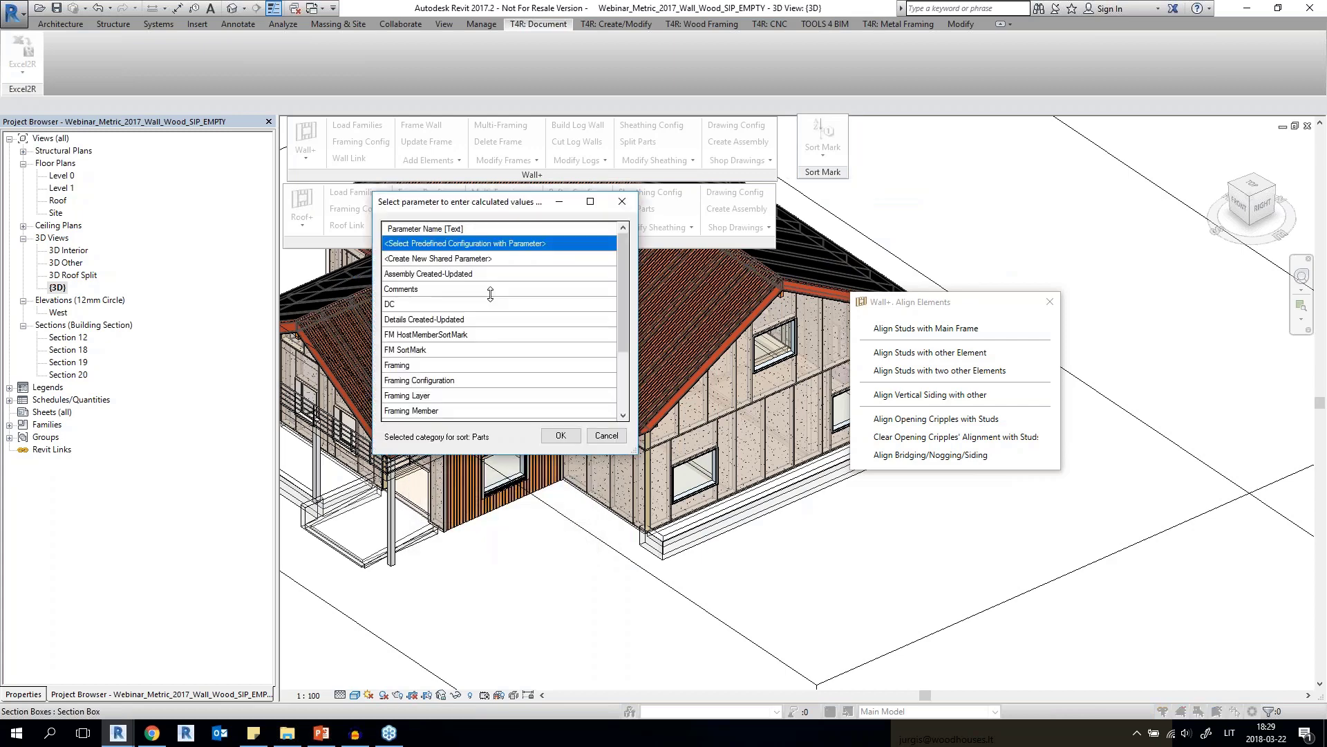
{"action": "scroll", "coordinate": [429, 386], "scroll_direction": "down", "scroll_amount": 3}
{"action": "left_click", "coordinate": [429, 379]}
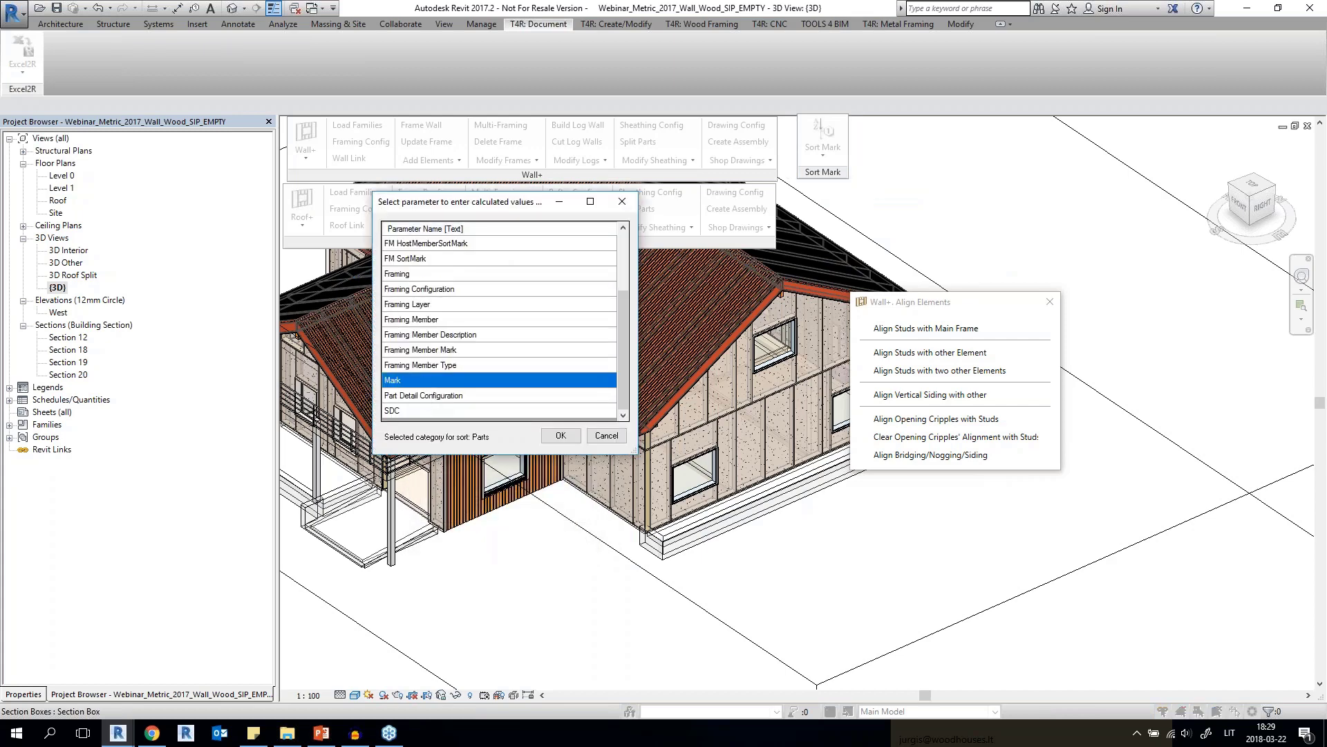
{"action": "left_click", "coordinate": [561, 435]}
{"action": "left_click", "coordinate": [379, 117]}
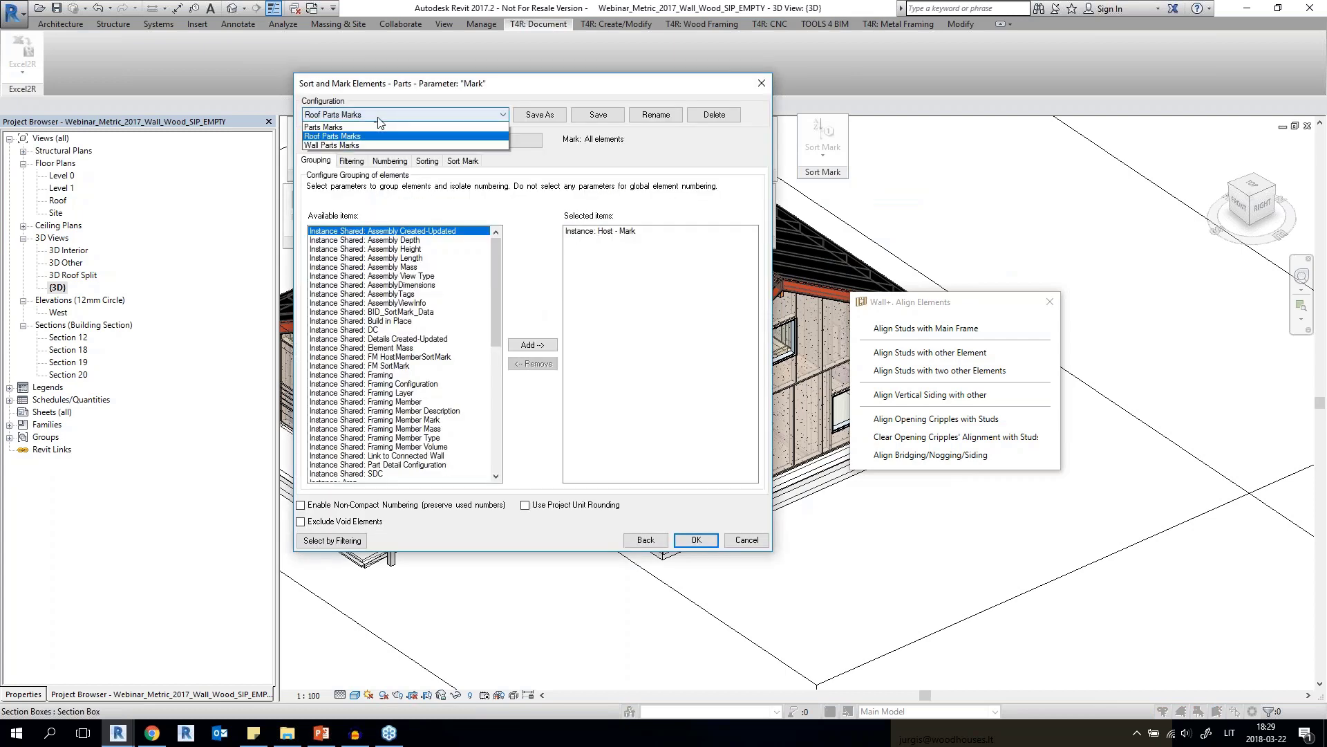
{"action": "left_click", "coordinate": [329, 155]}
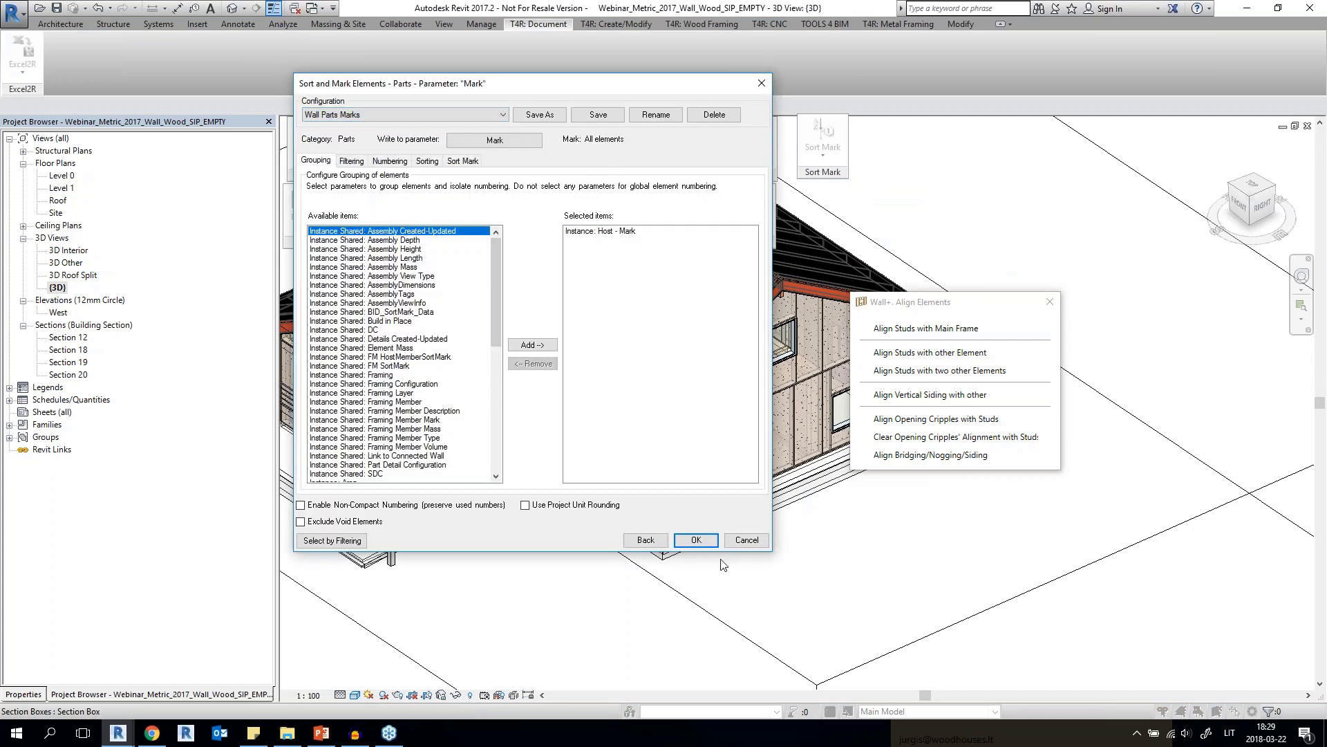
{"action": "left_click", "coordinate": [696, 540]}
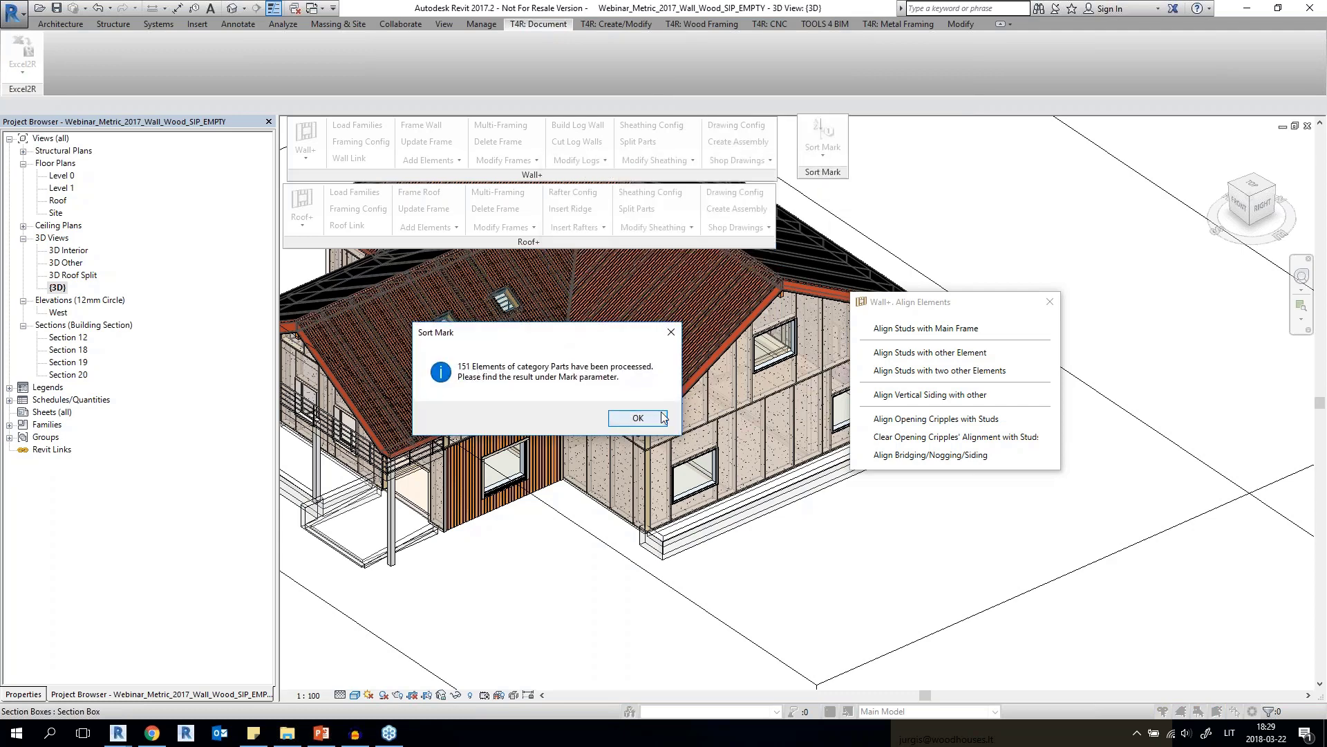
{"action": "left_click", "coordinate": [637, 418]}
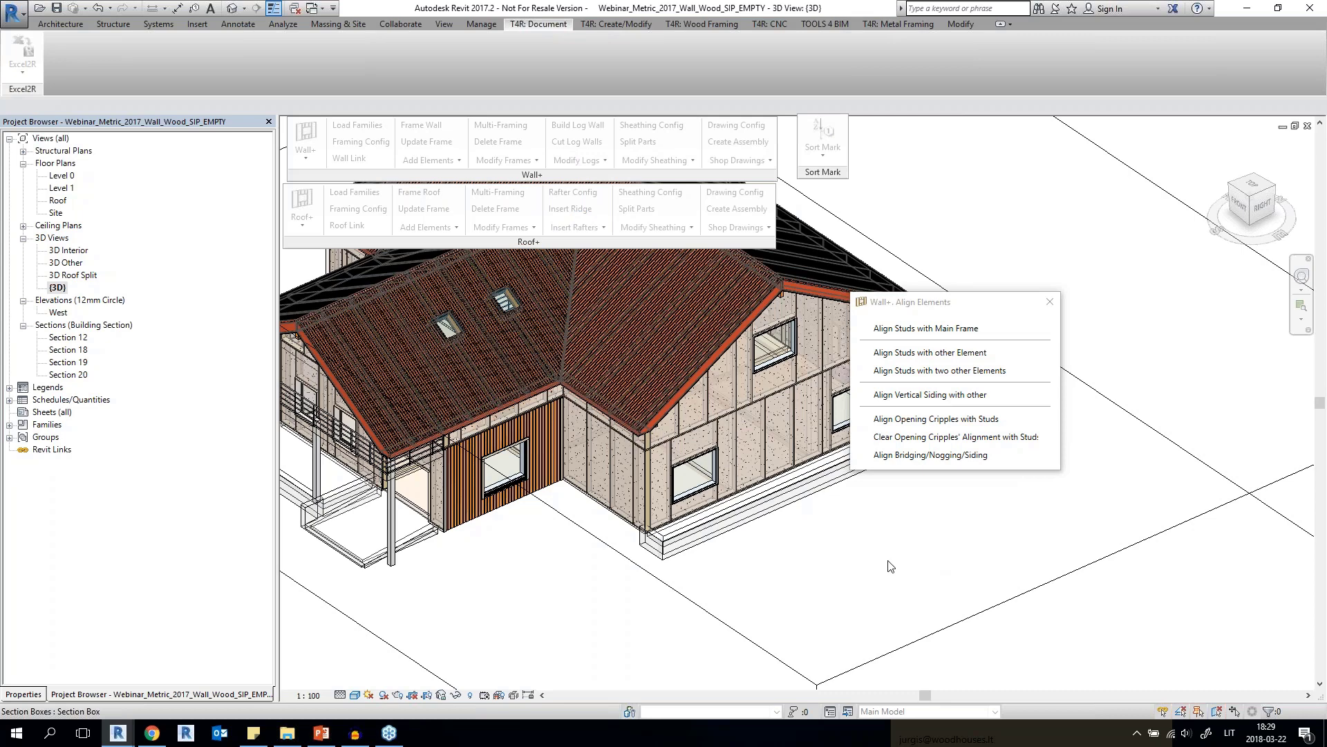
Inspect the identity data of a SIP stud in the ground-floor gable wall, checking its sort mark and host mark.
{"action": "scroll", "coordinate": [720, 496], "scroll_direction": "up", "scroll_amount": 5}
{"action": "left_click", "coordinate": [744, 513]}
{"action": "key", "text": "Tab"}
{"action": "key", "text": "Tab"}
{"action": "left_click", "coordinate": [746, 514]}
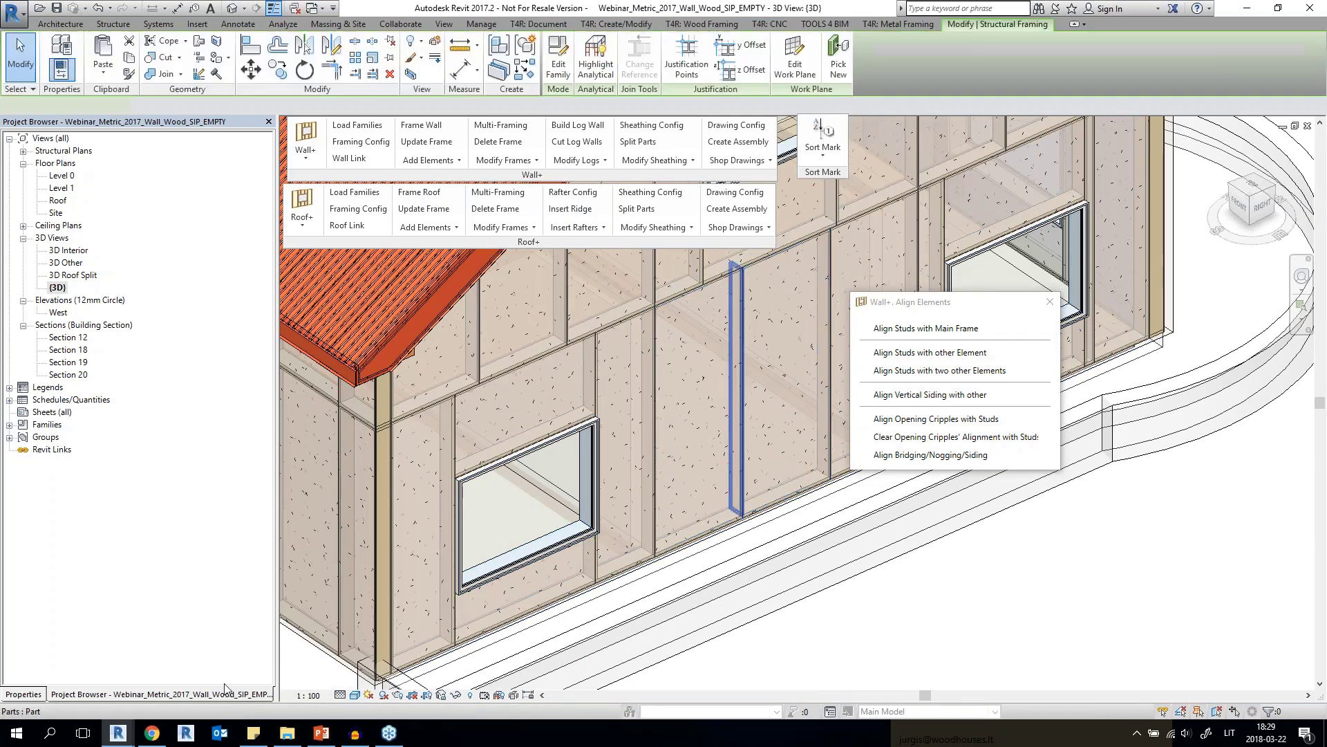
{"action": "left_click_drag", "start_coordinate": [271, 326], "coordinate": [274, 383]}
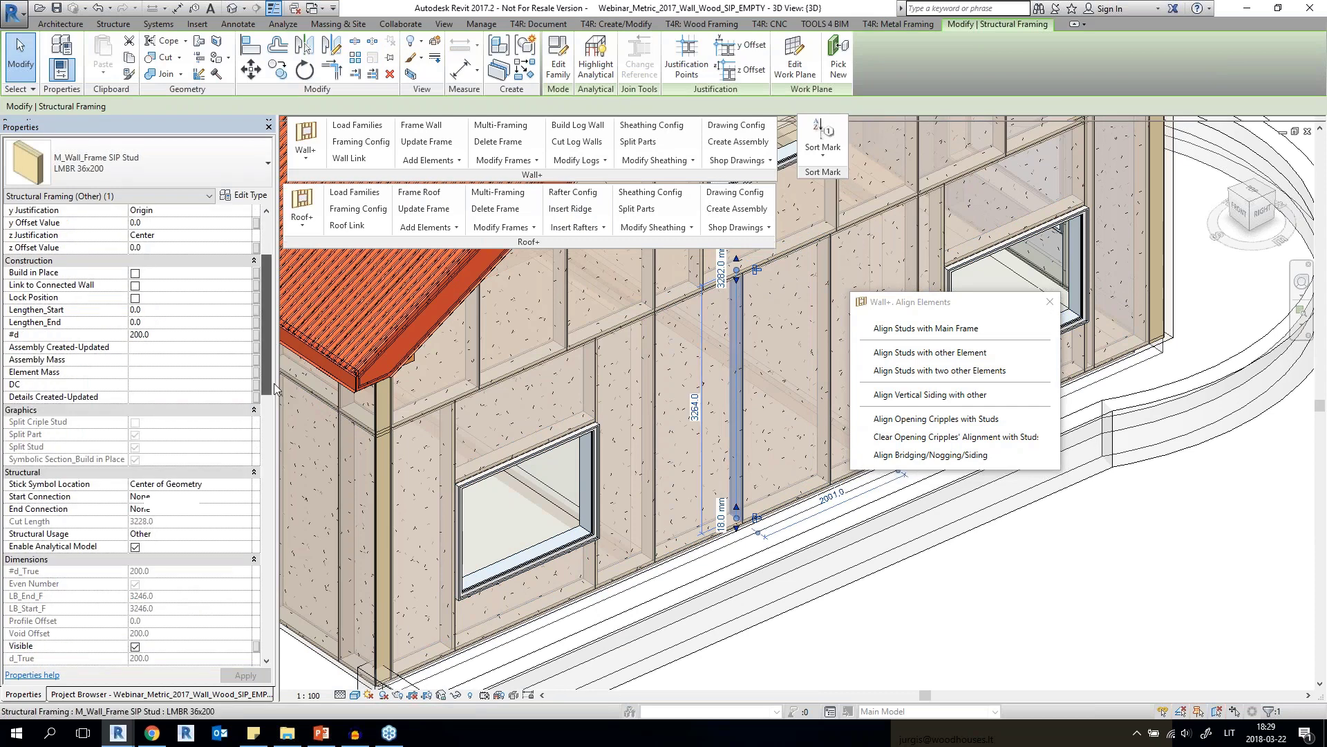
{"action": "scroll", "coordinate": [146, 409], "scroll_direction": "down", "scroll_amount": 10}
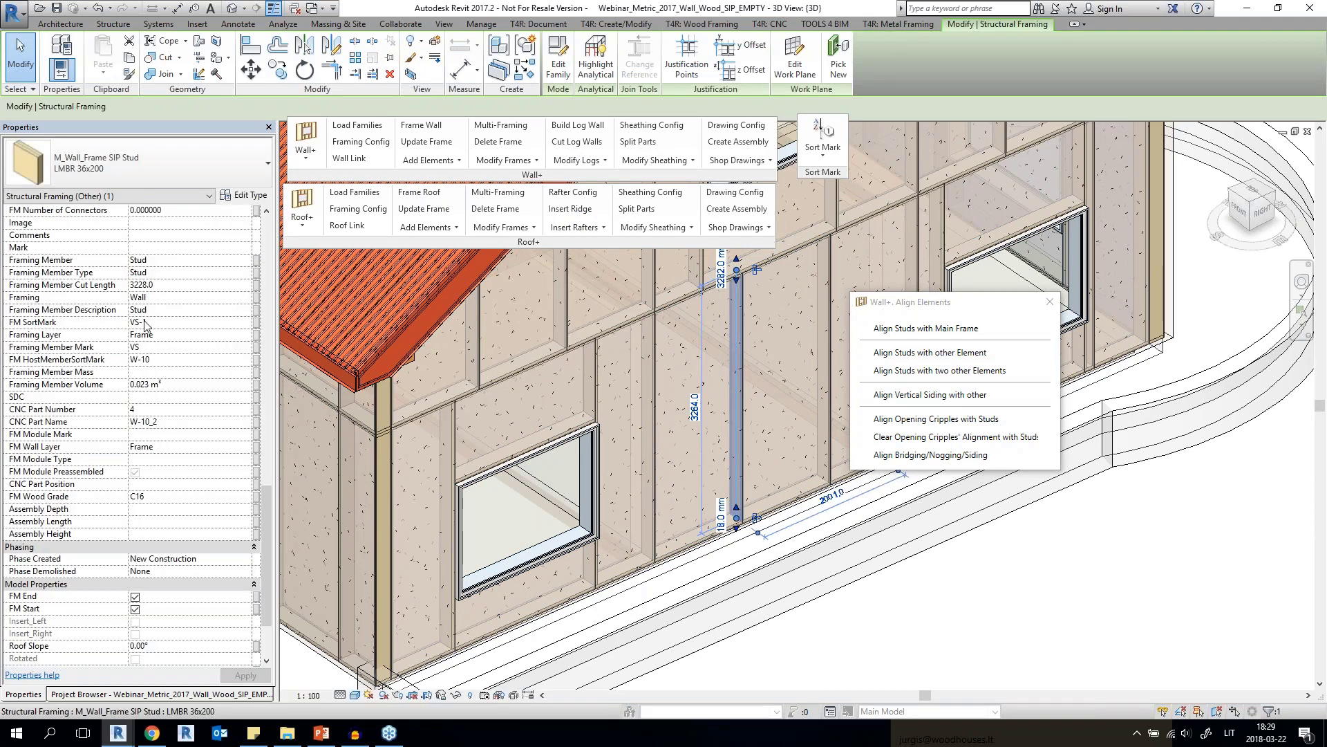
{"action": "key", "text": "Escape"}
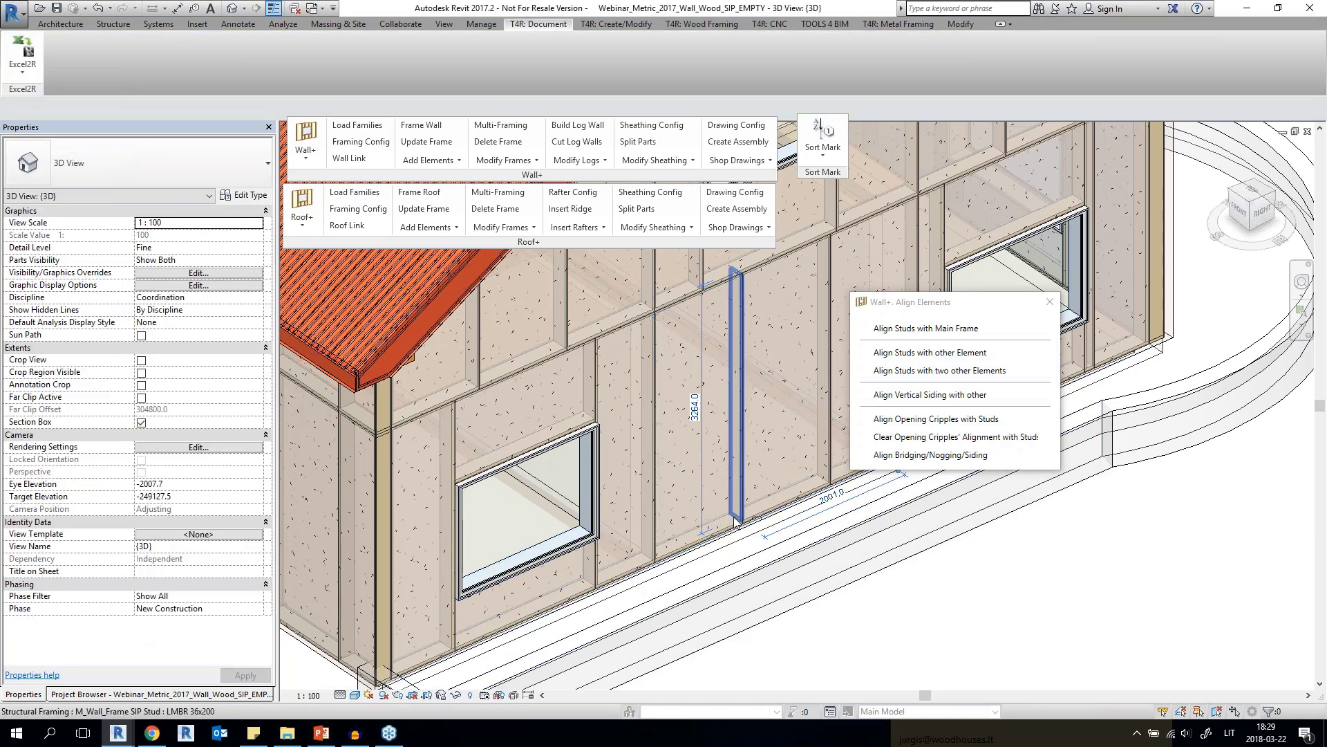
Inspect the properties of the insulation part beside that stud, checking its Mark value, and clear the selection.
{"action": "key", "text": "Tab"}
{"action": "key", "text": "Tab"}
{"action": "key", "text": "Tab"}
{"action": "key", "text": "Tab"}
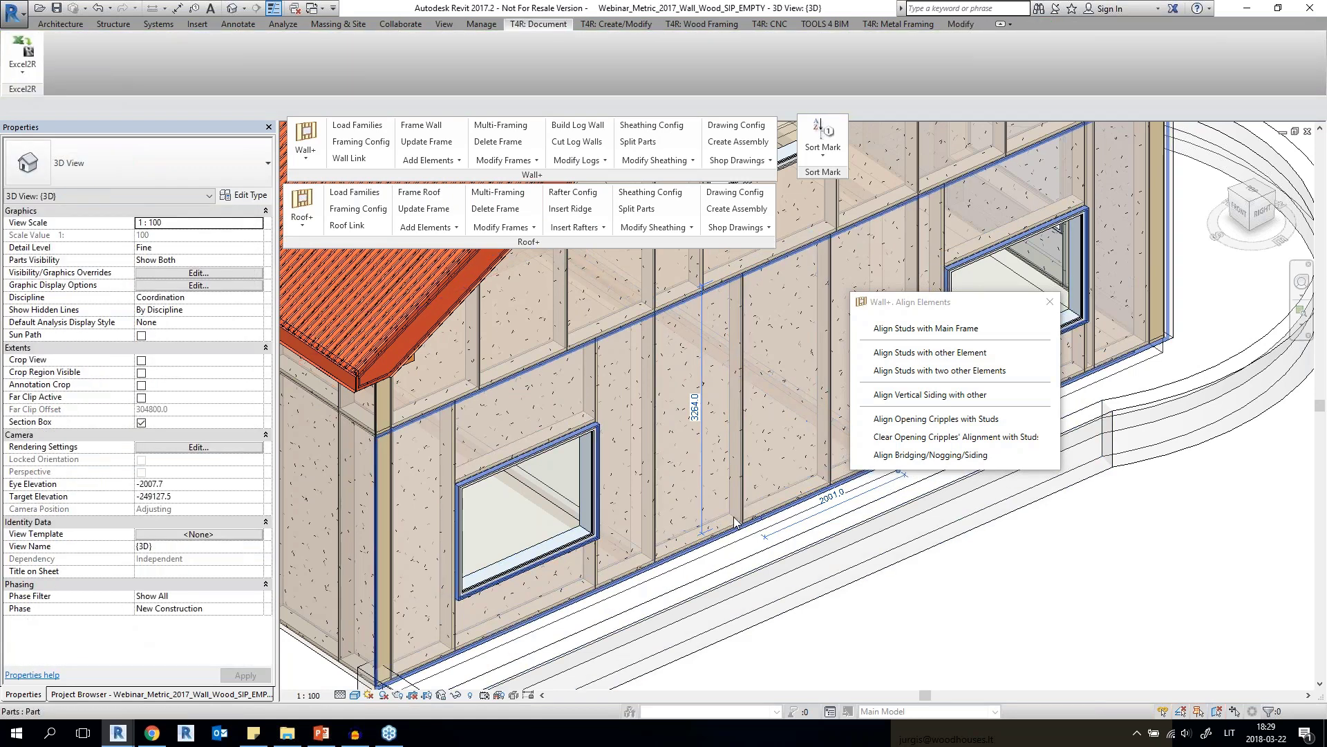
{"action": "left_click", "coordinate": [735, 522]}
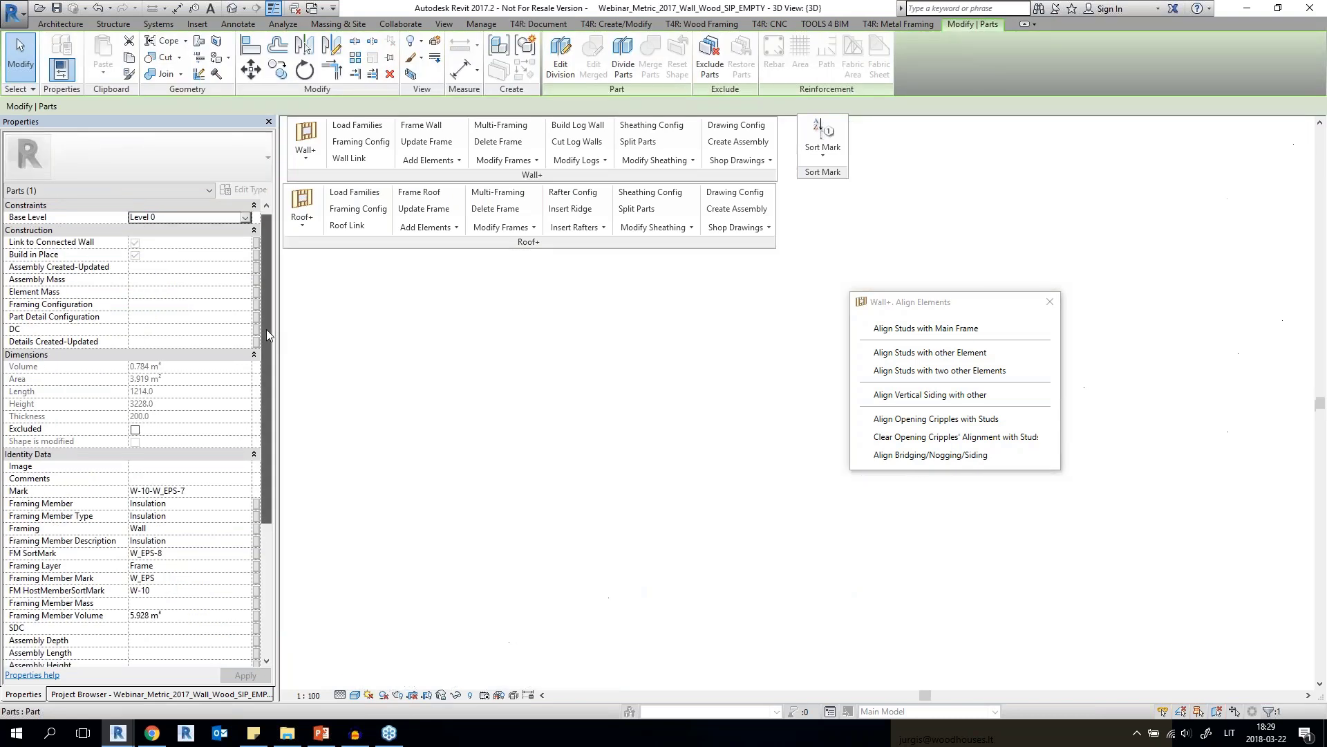
{"action": "scroll", "coordinate": [267, 329], "scroll_direction": "down", "scroll_amount": 3}
{"action": "left_click", "coordinate": [199, 391]}
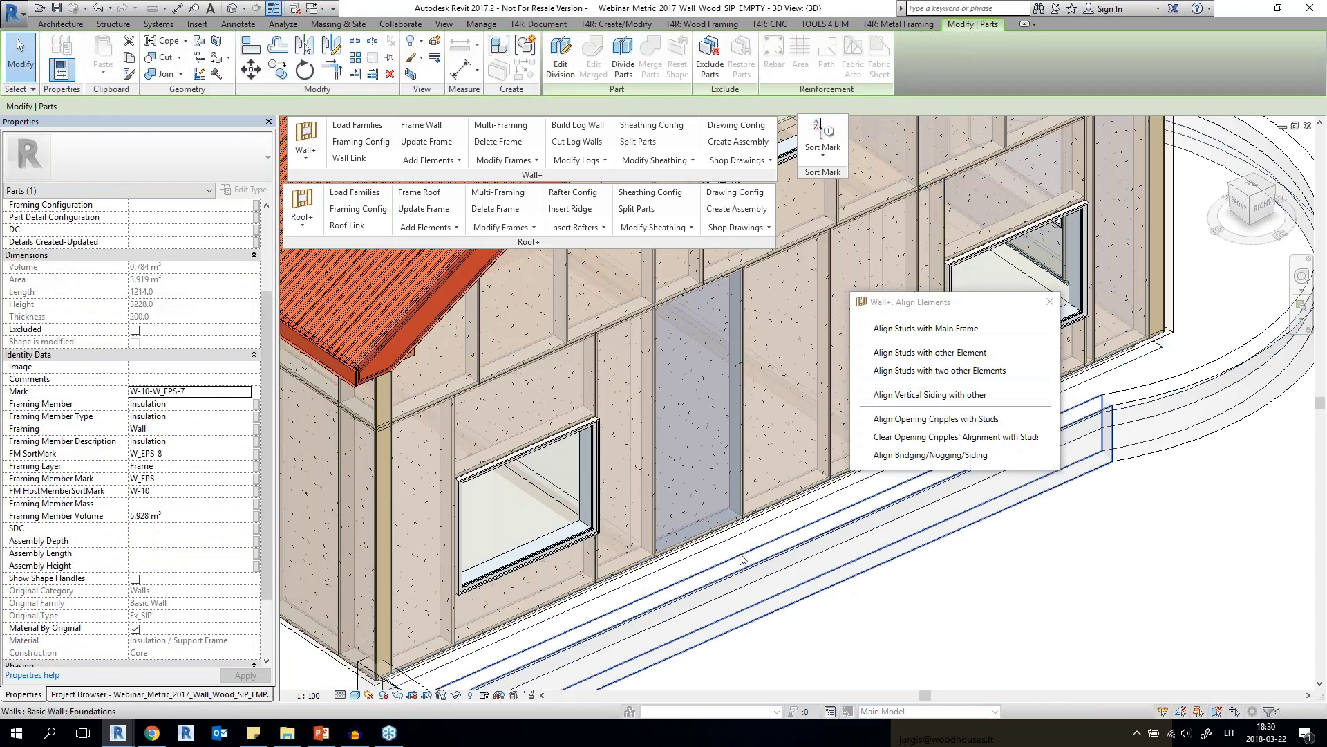
{"action": "left_click", "coordinate": [1014, 594]}
Create Wall+ part assemblies for the EPS panels of the wall with the window below the stairs.
{"action": "scroll", "coordinate": [730, 398], "scroll_direction": "down", "scroll_amount": 5}
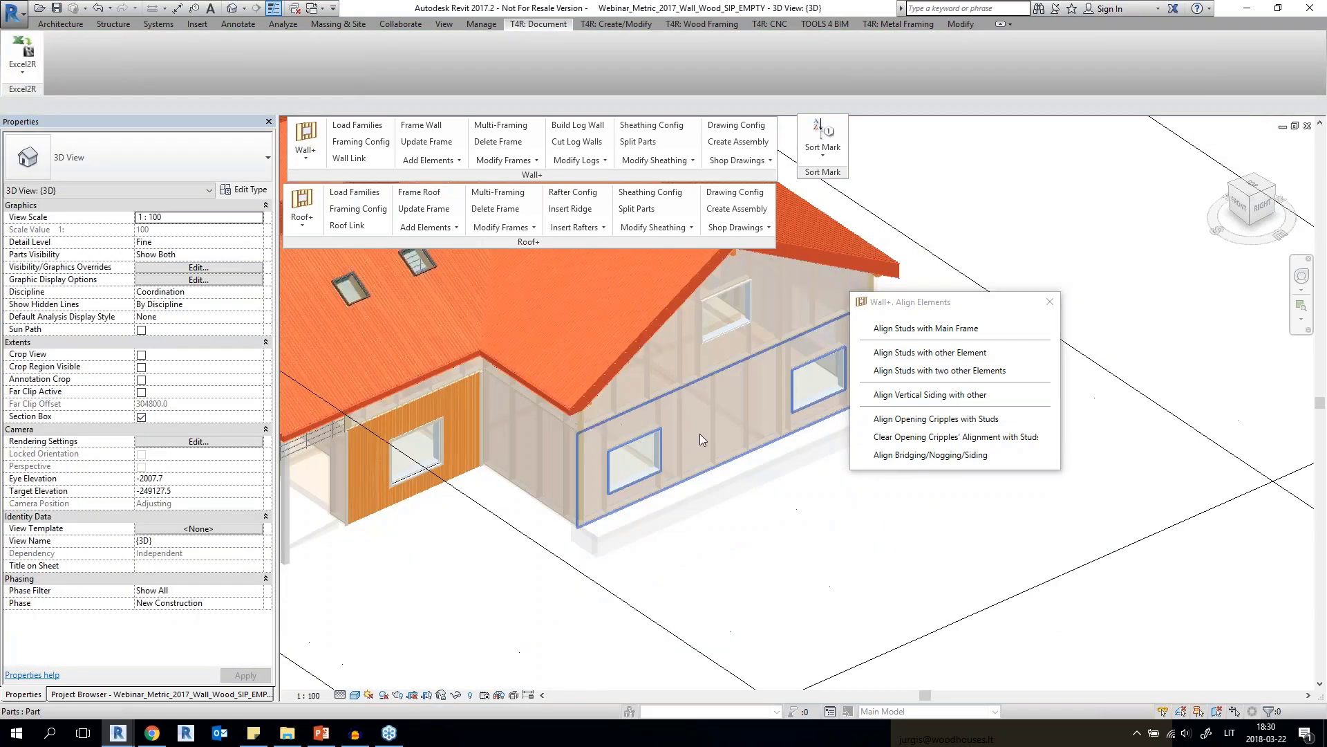
{"action": "scroll", "coordinate": [396, 536], "scroll_direction": "up", "scroll_amount": 5}
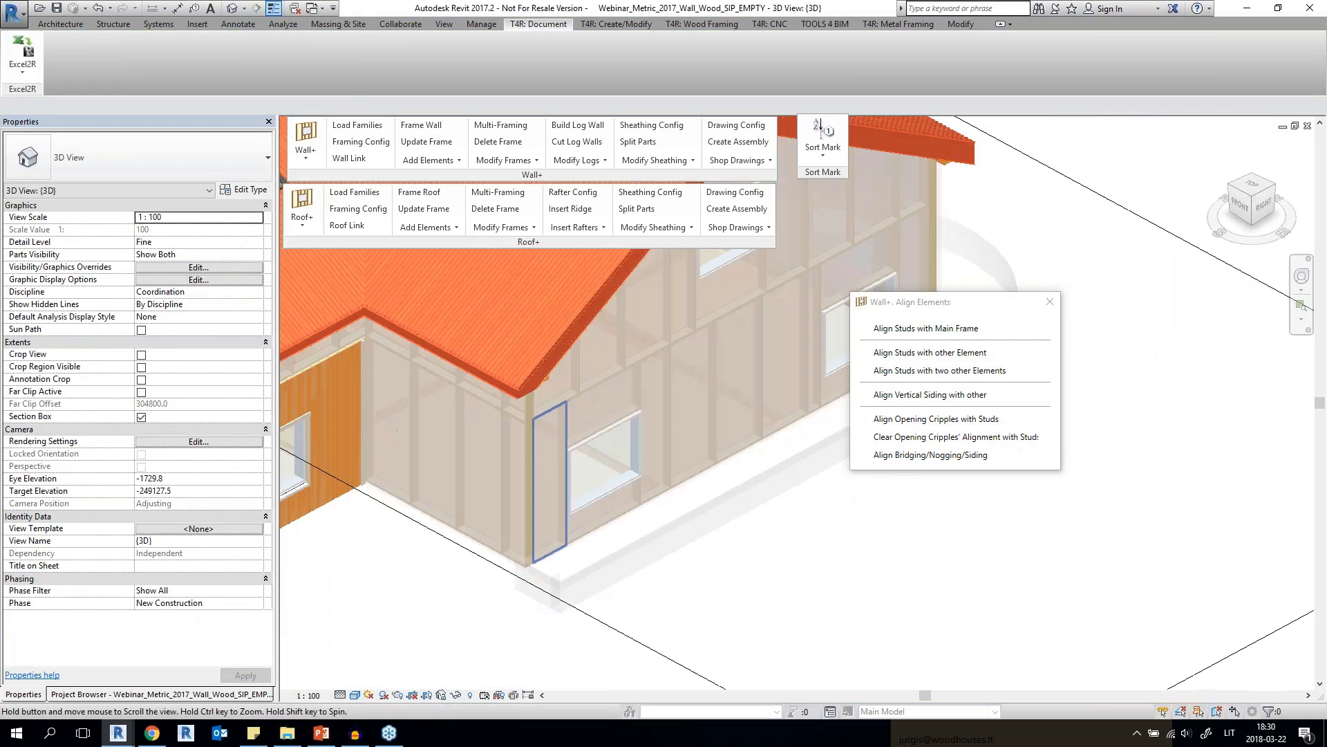
{"action": "left_click", "coordinate": [395, 535]}
{"action": "scroll", "coordinate": [395, 536], "scroll_direction": "down", "scroll_amount": 5}
{"action": "middle_click_drag", "start_coordinate": [395, 536], "coordinate": [968, 172], "text": "shift"}
{"action": "key", "text": "Escape"}
{"action": "scroll", "coordinate": [430, 502], "scroll_direction": "up", "scroll_amount": 4}
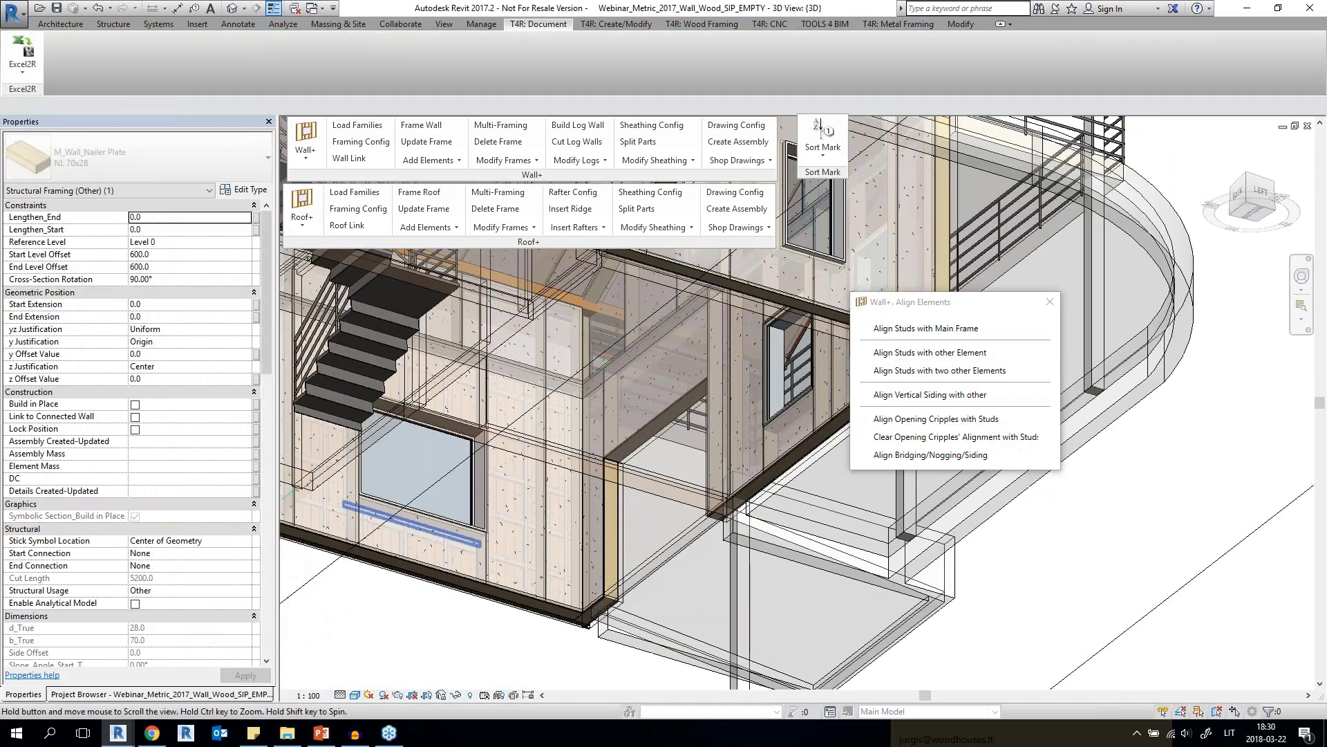
{"action": "middle_click_drag", "start_coordinate": [388, 524], "coordinate": [620, 507]}
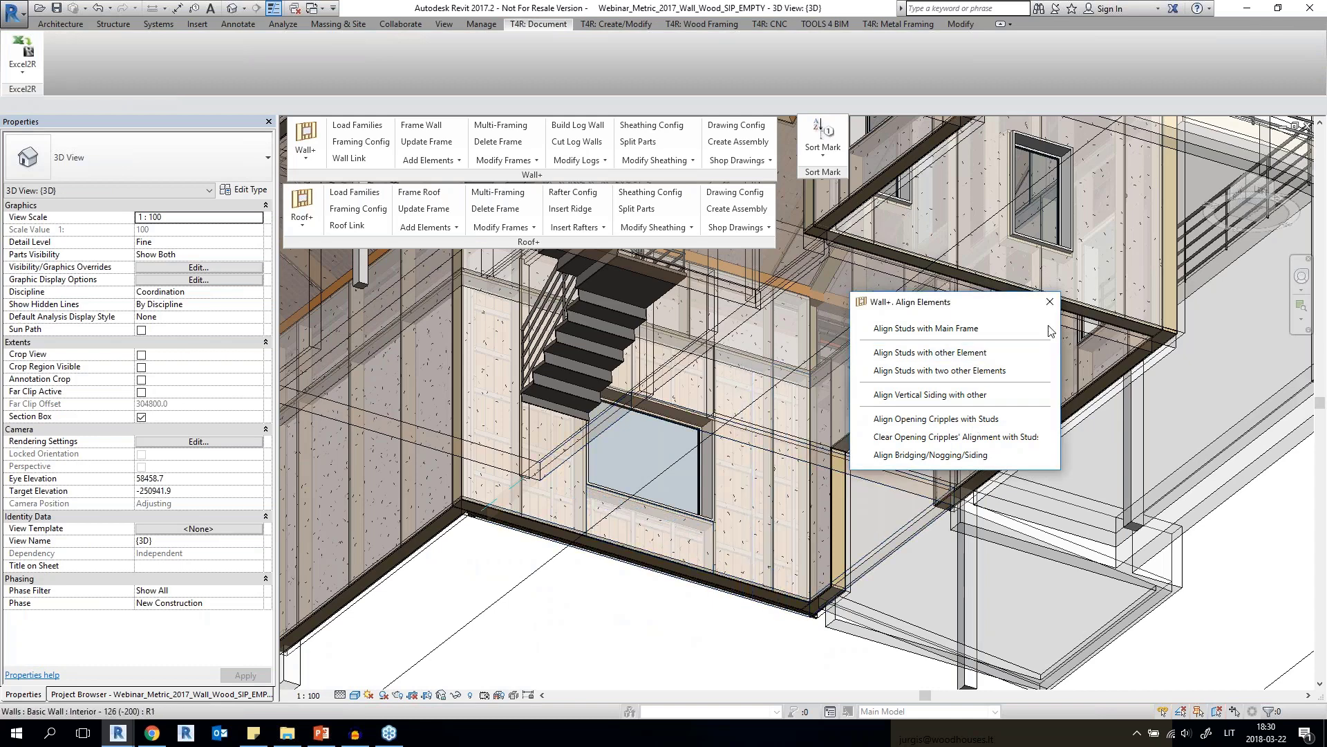
{"action": "left_click", "coordinate": [731, 160]}
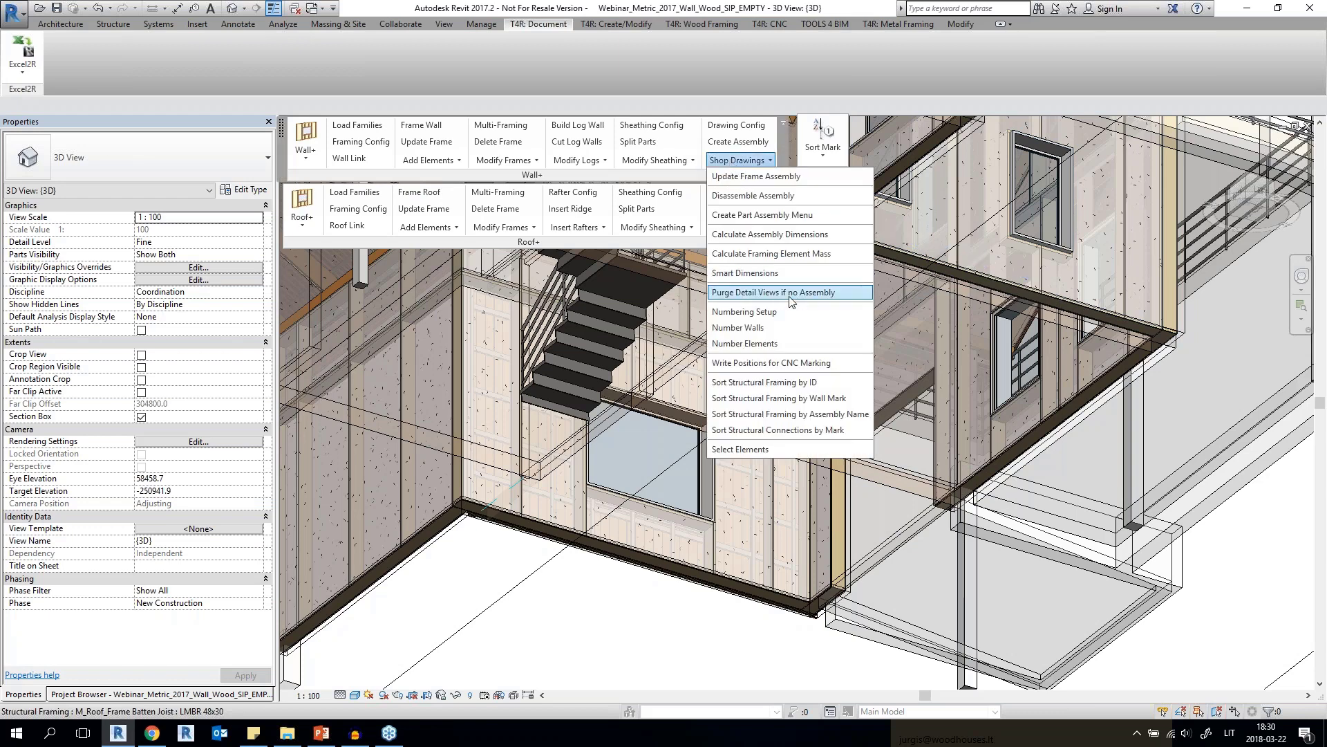
{"action": "left_click", "coordinate": [781, 216]}
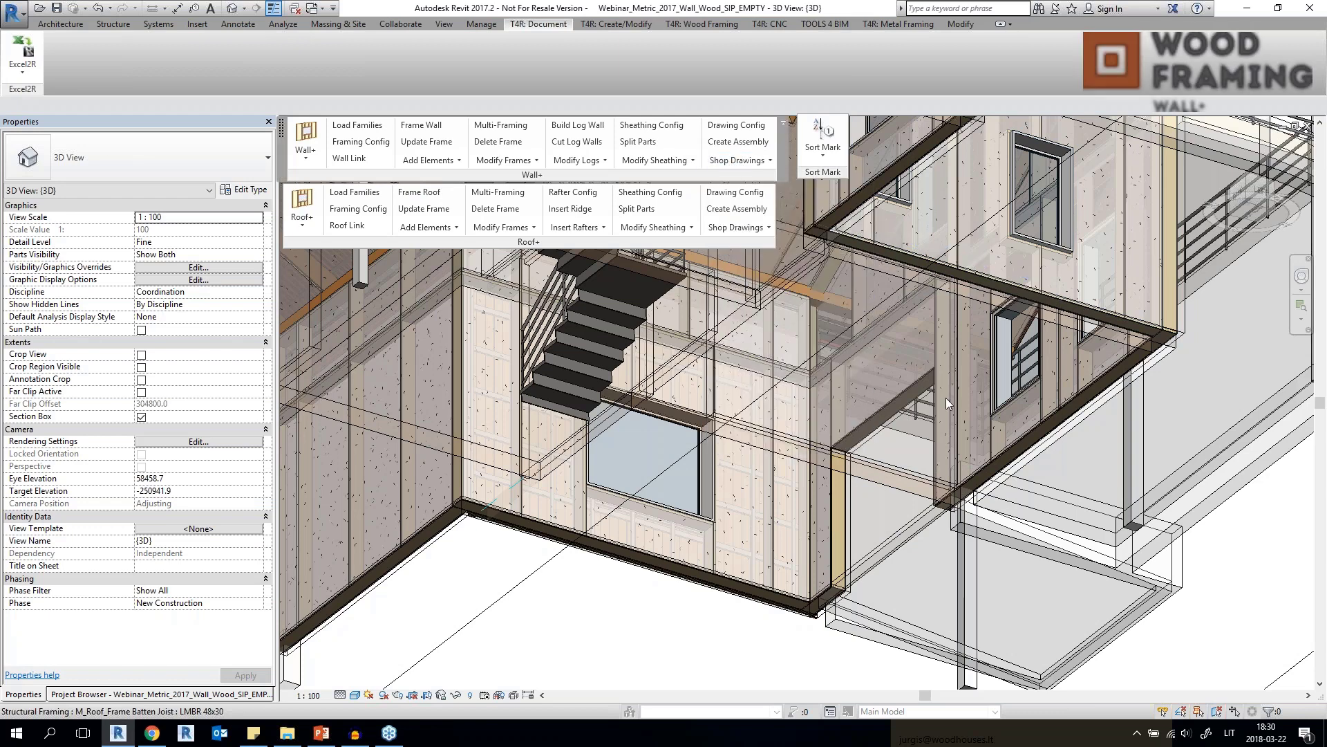
{"action": "left_click_drag", "start_coordinate": [657, 299], "coordinate": [1004, 300]}
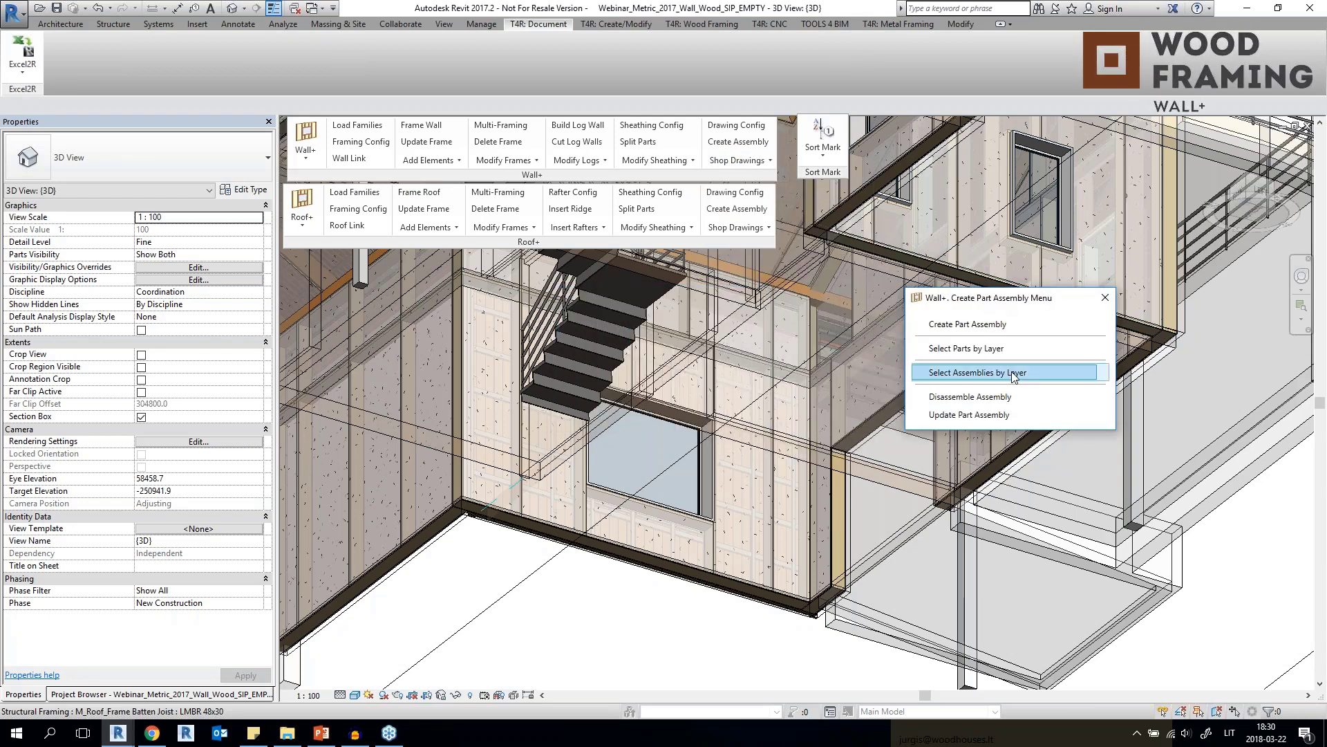
{"action": "left_click", "coordinate": [723, 565]}
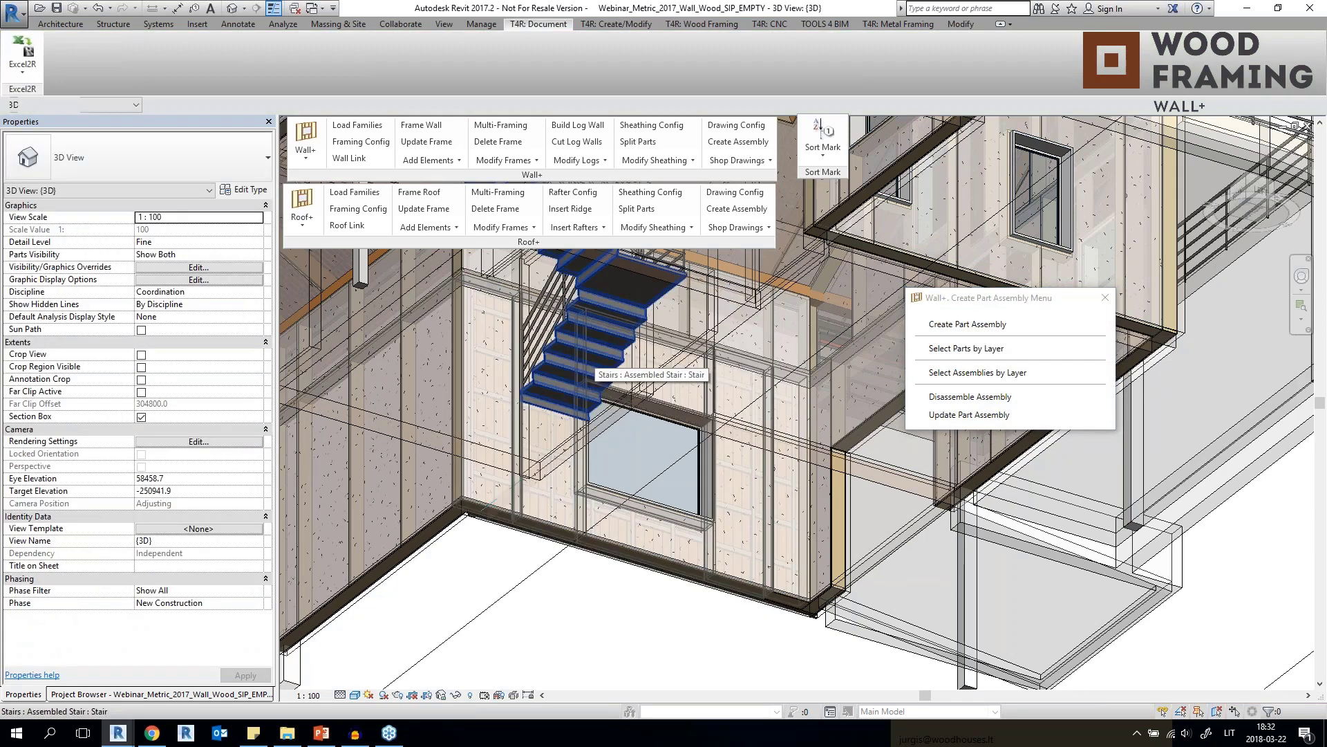
List the project's assemblies and open the 3D Ortho view of assembly W-3-W_EPS-4.
{"action": "left_click", "coordinate": [152, 694]}
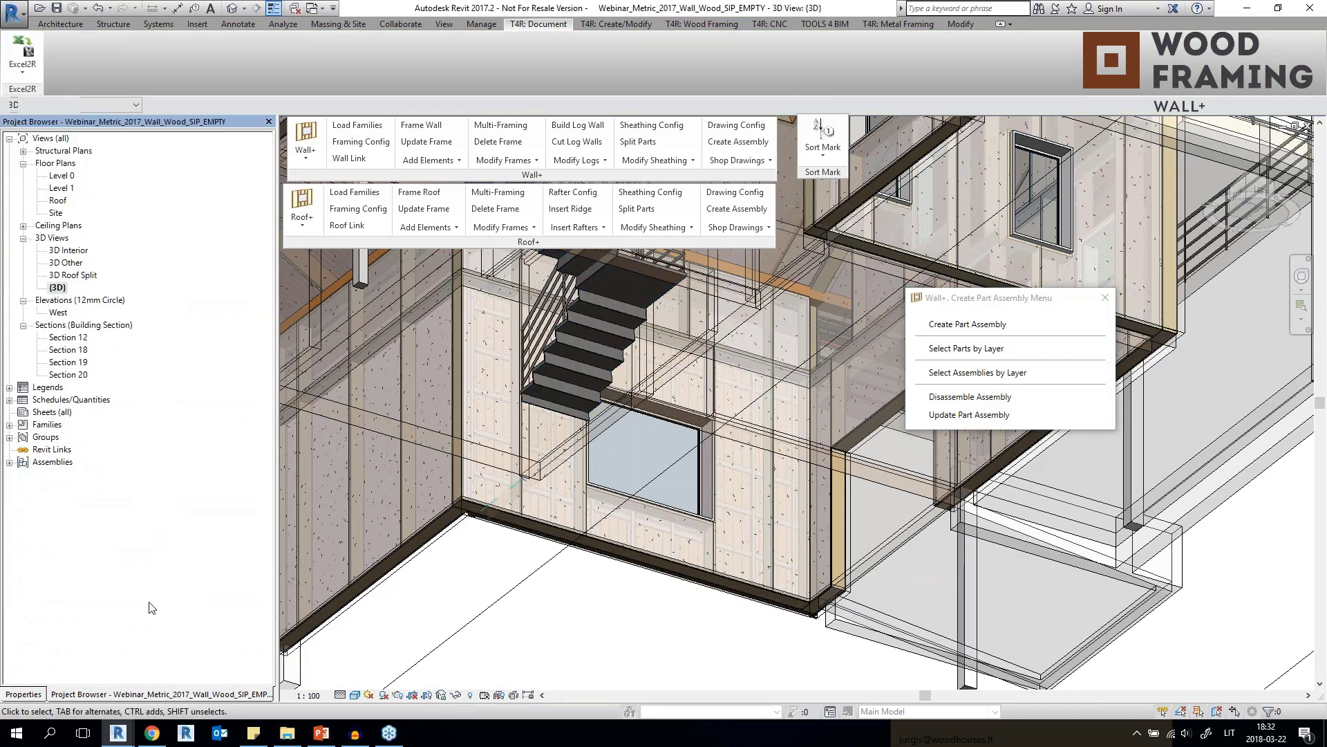
{"action": "left_click", "coordinate": [9, 462]}
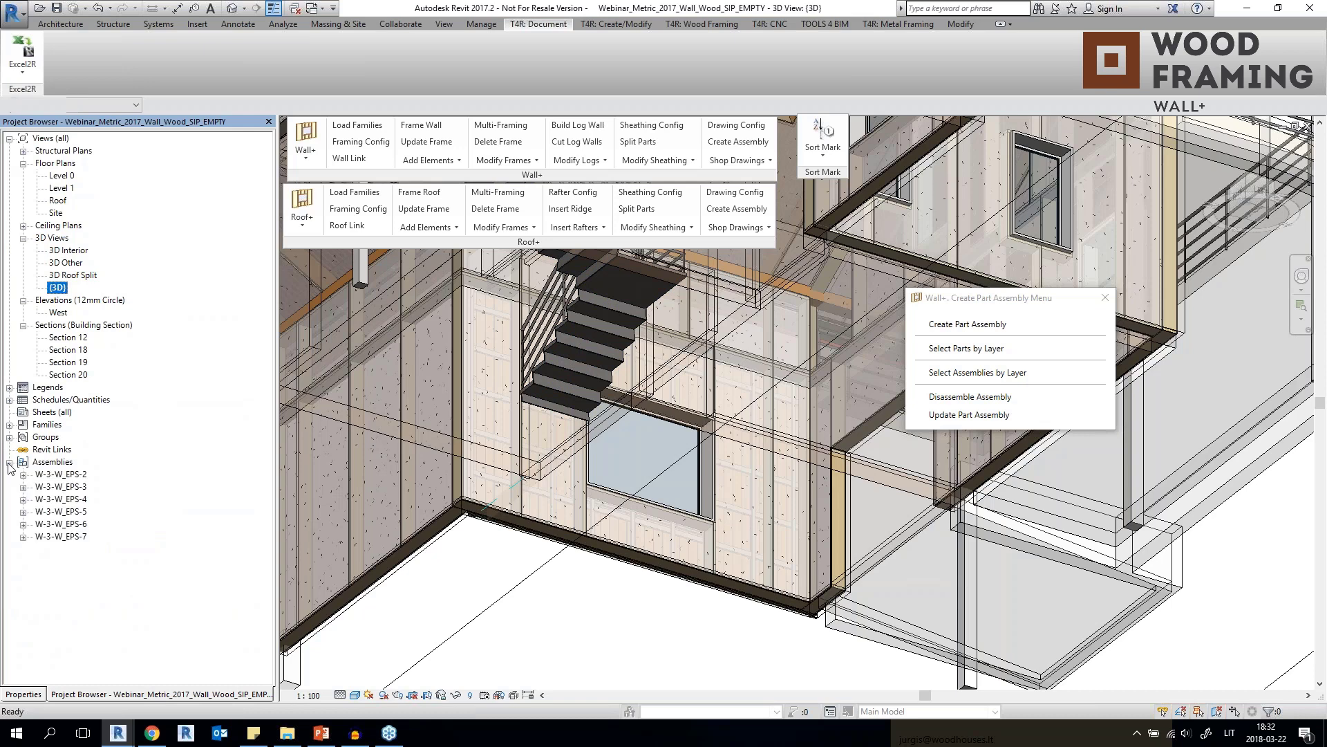
{"action": "left_click", "coordinate": [22, 500]}
{"action": "double_click", "coordinate": [87, 512]}
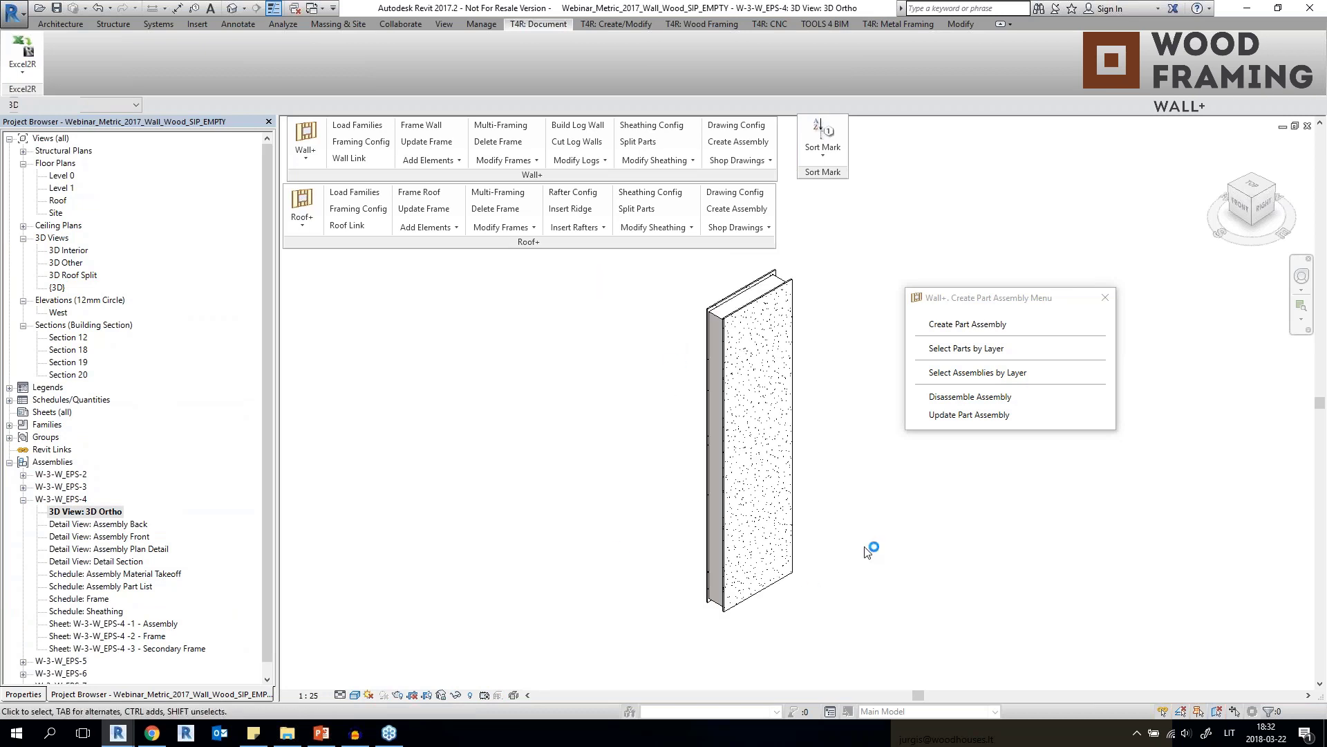
In the assembly's Assembly Back view, move the overlapping part tags apart into a column of W_EPS-4, EP-4 and IP-4.
{"action": "double_click", "coordinate": [138, 525]}
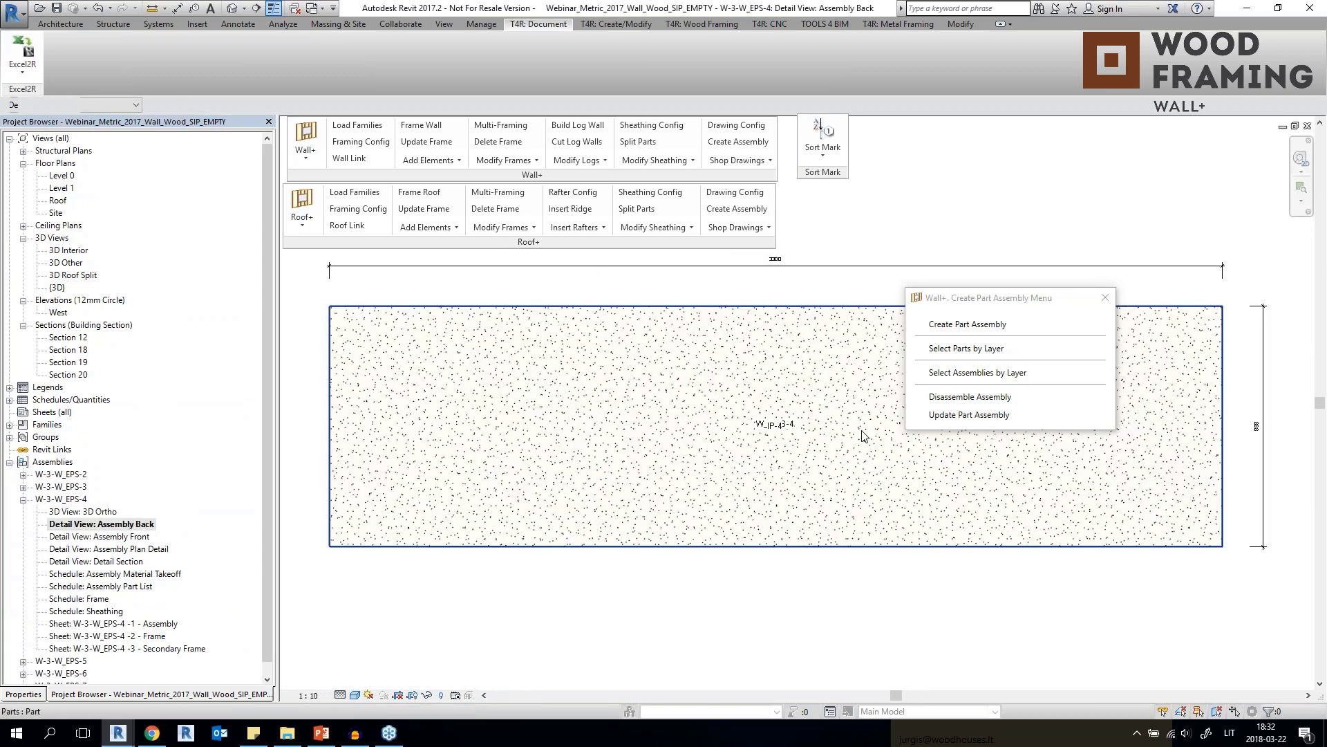
{"action": "scroll", "coordinate": [645, 333], "scroll_direction": "up", "scroll_amount": 2}
{"action": "left_click", "coordinate": [579, 334]}
{"action": "scroll", "coordinate": [582, 334], "scroll_direction": "up", "scroll_amount": 3}
{"action": "scroll", "coordinate": [582, 335], "scroll_direction": "down", "scroll_amount": 2}
{"action": "key", "text": "Escape"}
{"action": "scroll", "coordinate": [592, 497], "scroll_direction": "up", "scroll_amount": 4}
{"action": "left_click", "coordinate": [591, 496]}
{"action": "left_click_drag", "start_coordinate": [591, 511], "coordinate": [593, 564]}
{"action": "left_click", "coordinate": [605, 509]}
{"action": "left_click_drag", "start_coordinate": [605, 510], "coordinate": [605, 457]}
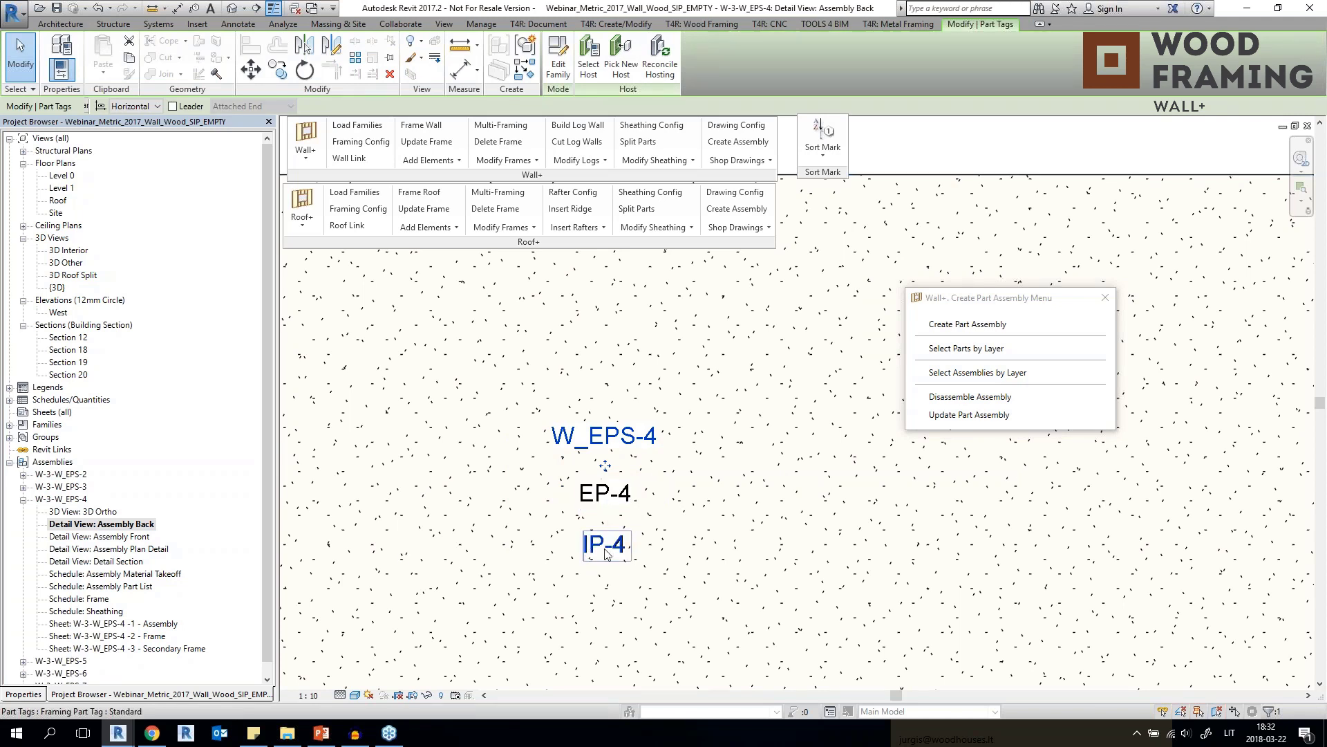
{"action": "left_click", "coordinate": [647, 477]}
{"action": "scroll", "coordinate": [648, 478], "scroll_direction": "down", "scroll_amount": 3}
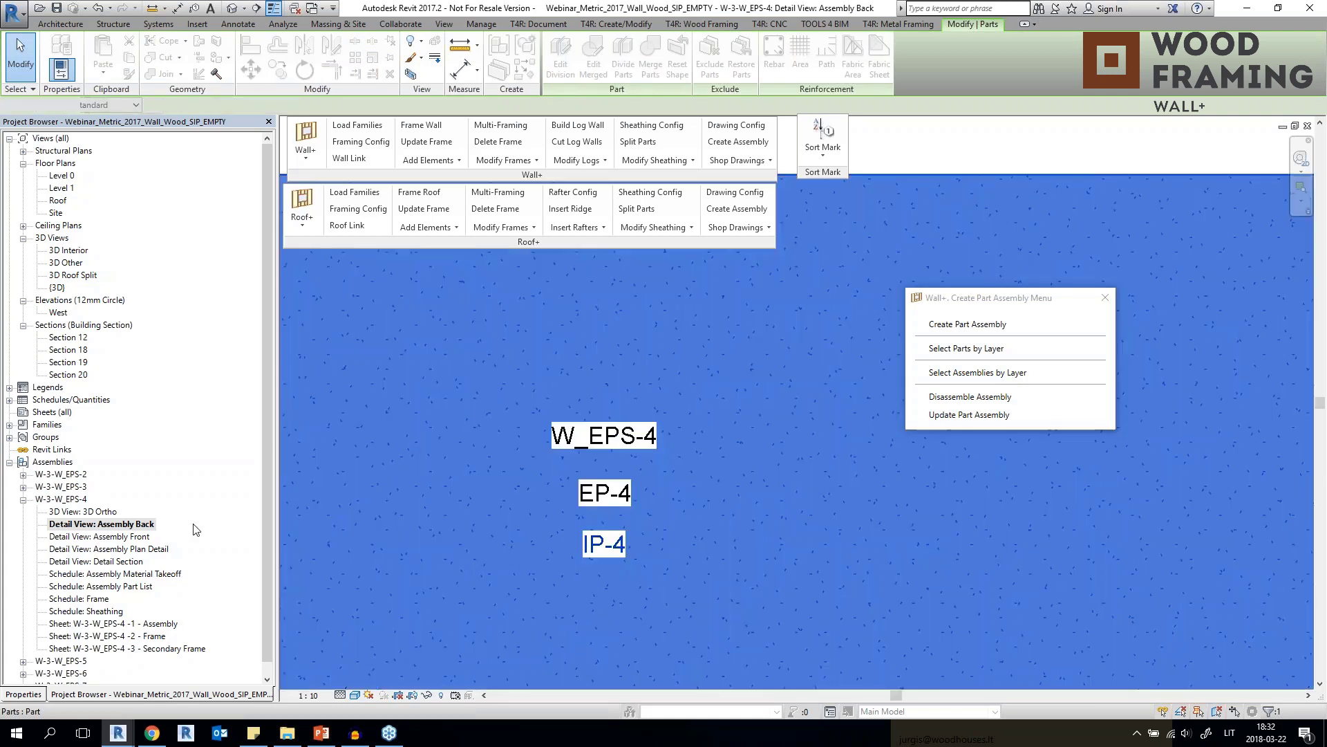
{"action": "scroll", "coordinate": [648, 477], "scroll_direction": "down", "scroll_amount": 3}
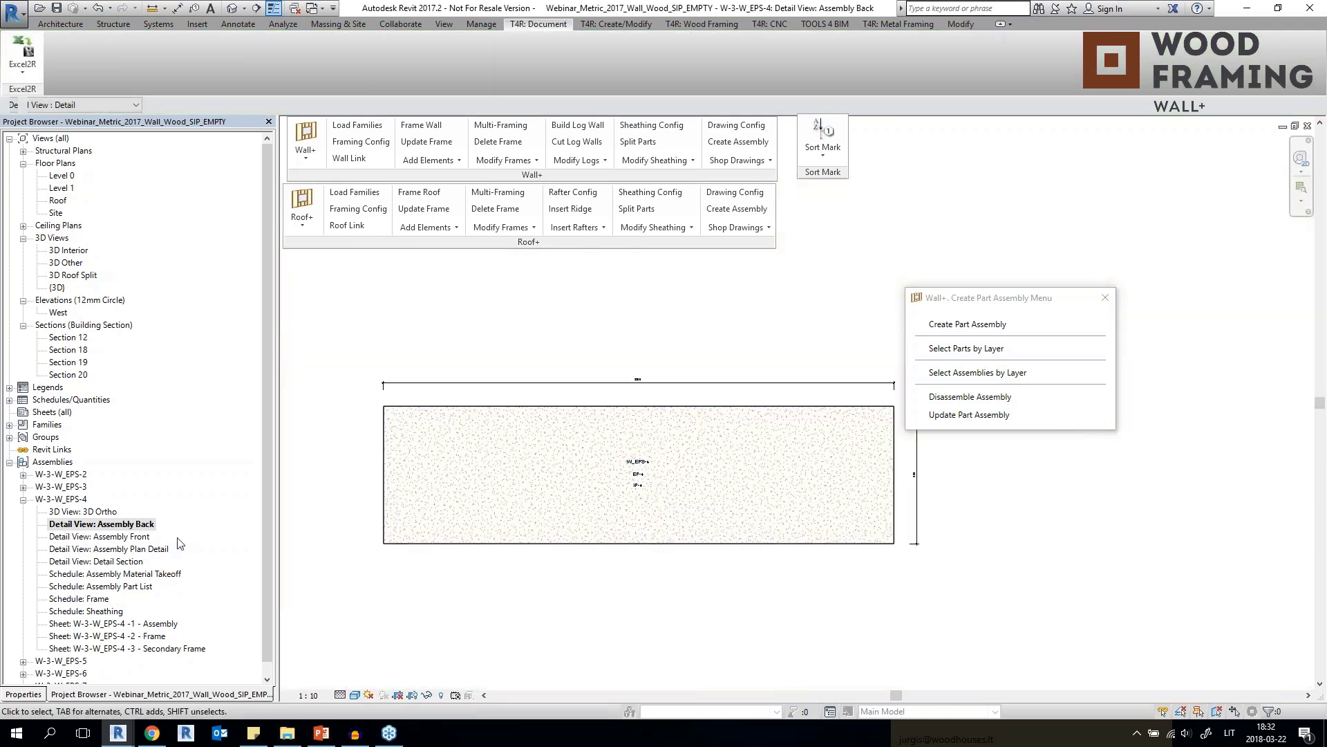
Review the assembly's Assembly Front, Assembly Plan Detail and Detail Section views, and close the Create Part Assembly Menu.
{"action": "double_click", "coordinate": [123, 538]}
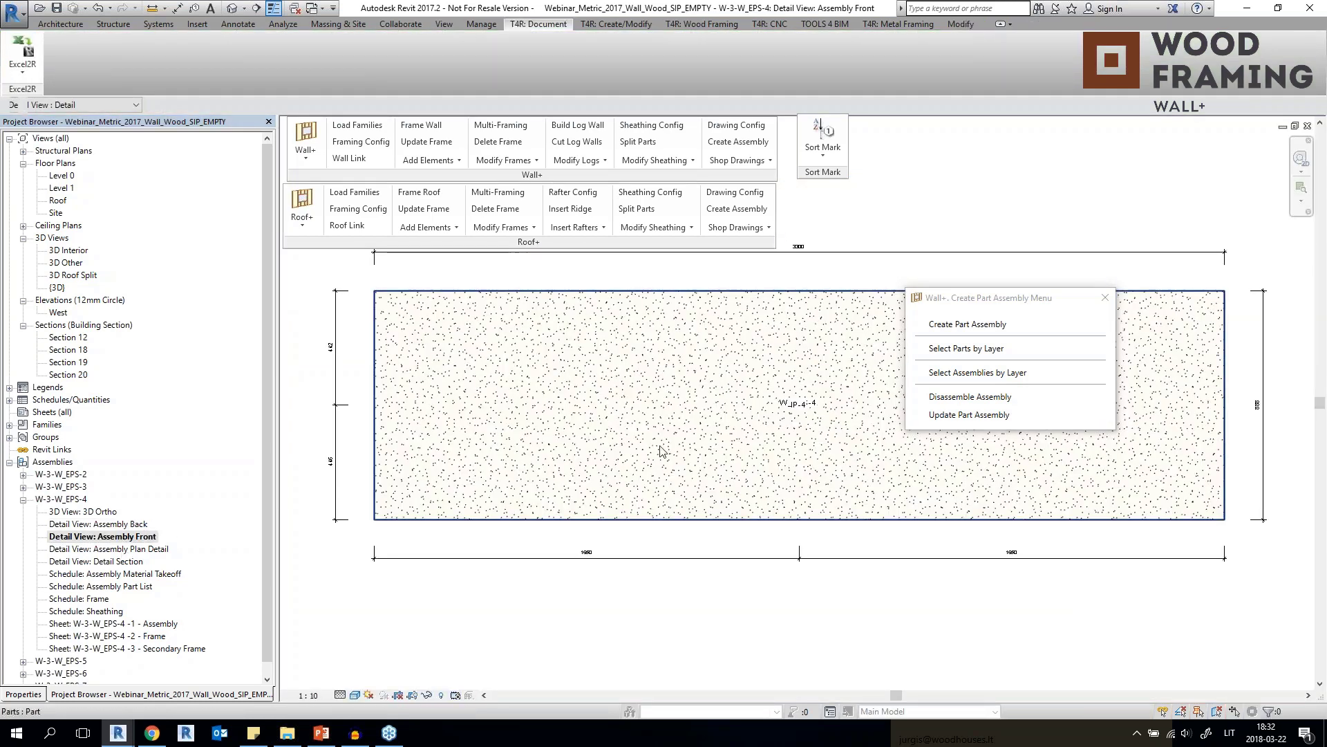
{"action": "scroll", "coordinate": [708, 450], "scroll_direction": "down", "scroll_amount": 2}
{"action": "middle_click_drag", "start_coordinate": [765, 415], "coordinate": [643, 484]}
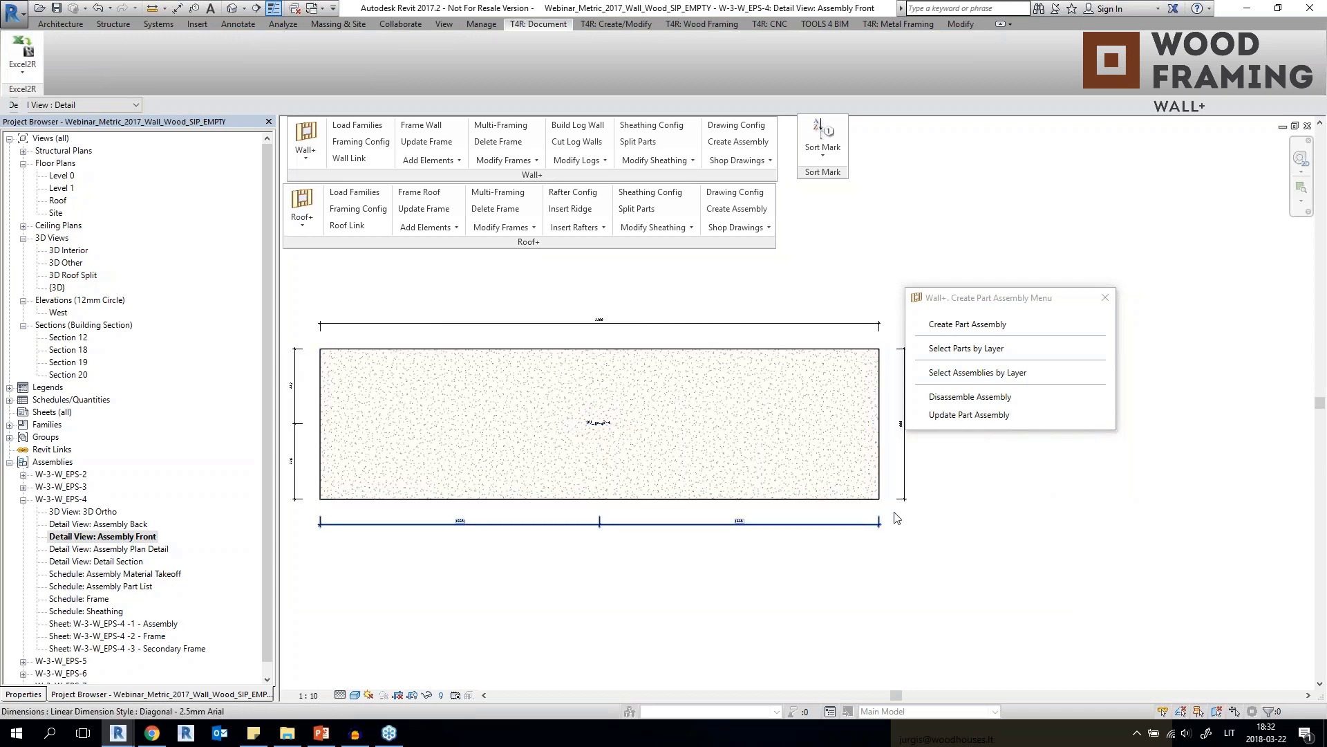
{"action": "double_click", "coordinate": [111, 549]}
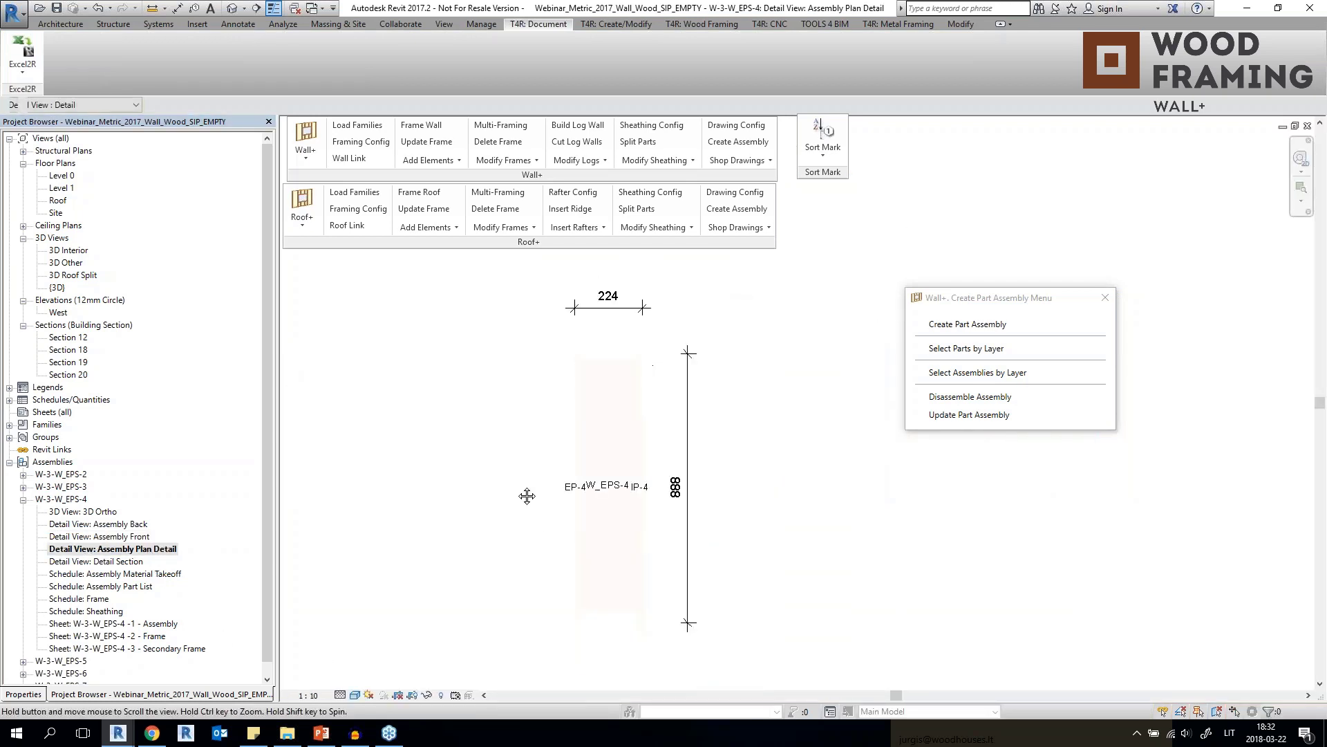
{"action": "double_click", "coordinate": [110, 562]}
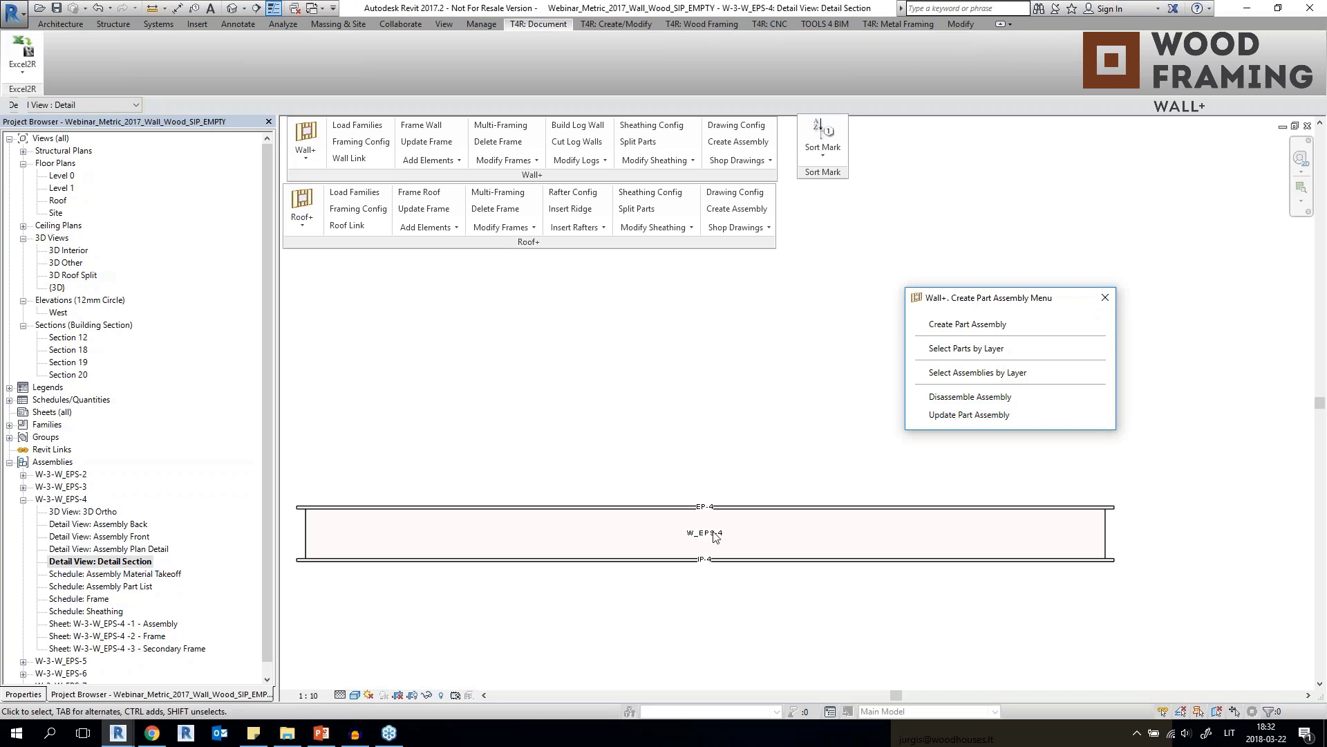
{"action": "scroll", "coordinate": [719, 512], "scroll_direction": "up", "scroll_amount": 3}
{"action": "left_click", "coordinate": [1105, 297]}
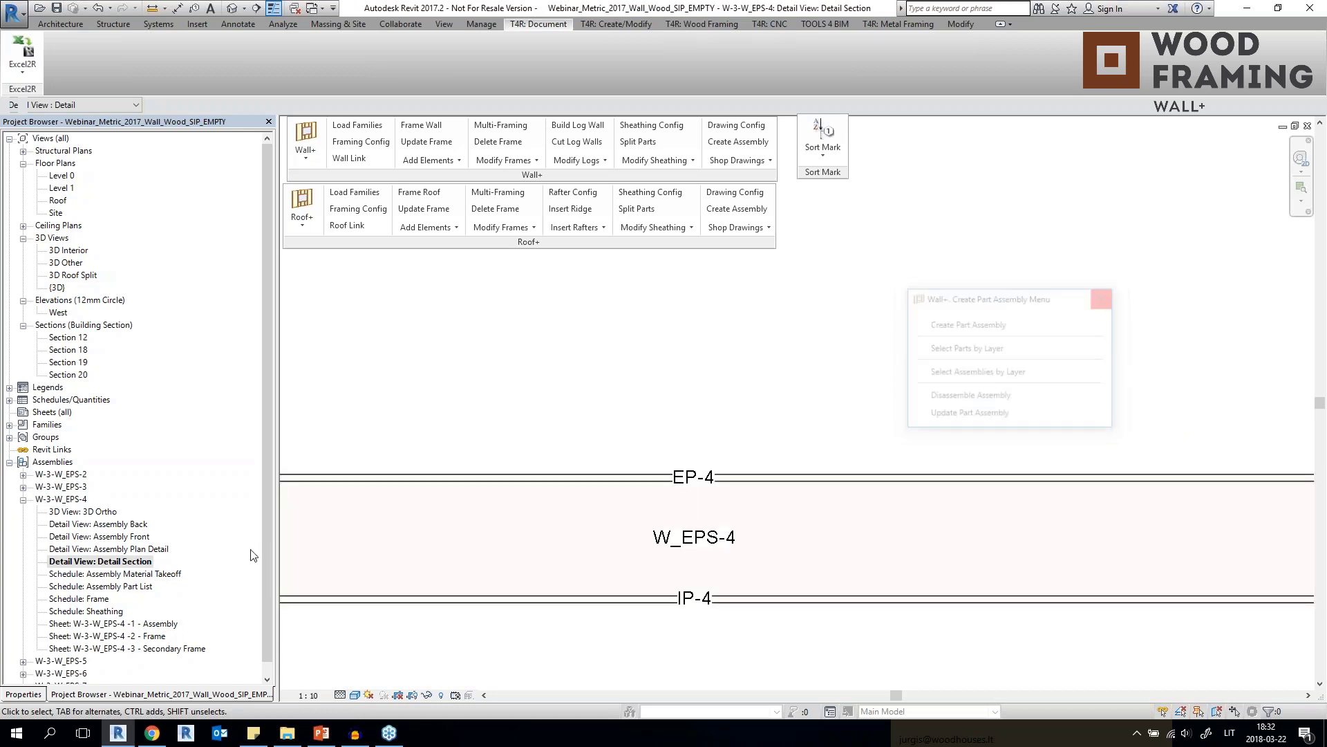
{"action": "scroll", "coordinate": [702, 288], "scroll_direction": "down", "scroll_amount": 3}
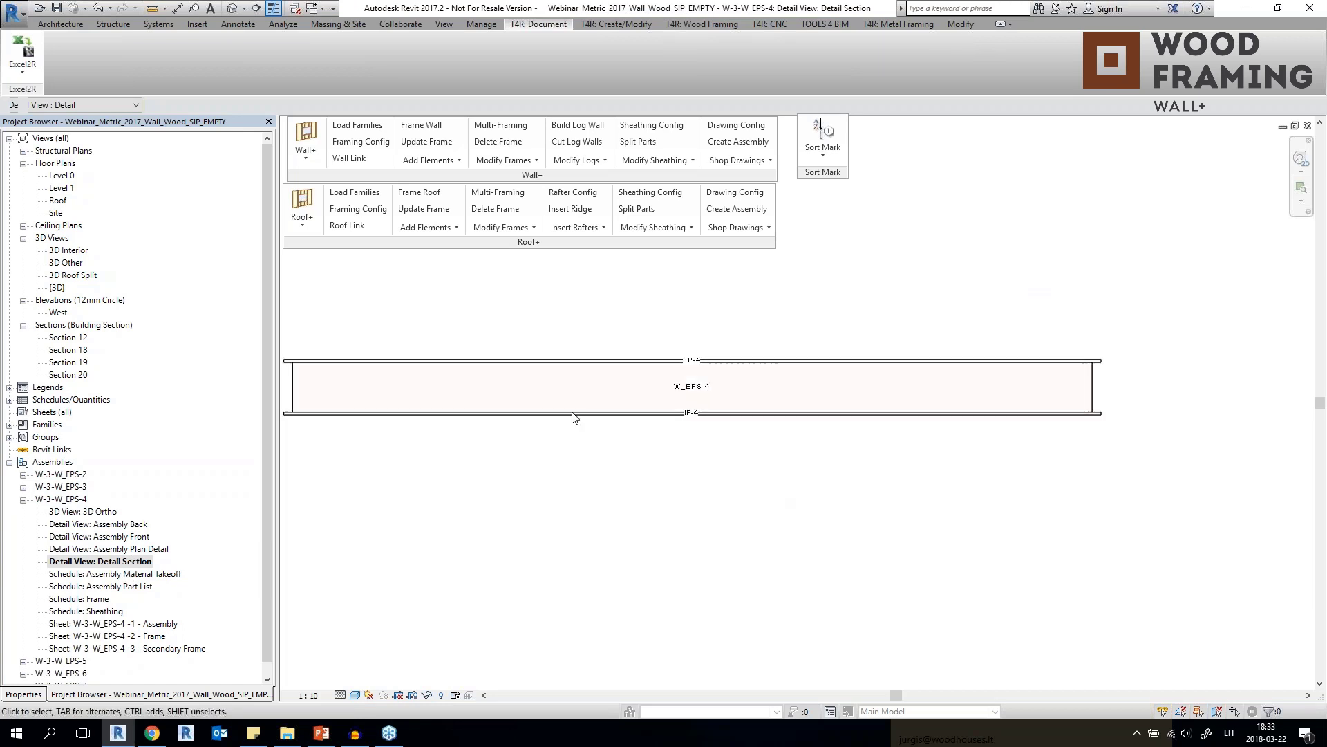
Compare the W-3-W_EPS-4 assembly's Detail Section view with its dimensioned Assembly Front view, ending in Detail Section.
{"action": "scroll", "coordinate": [727, 522], "scroll_direction": "down", "scroll_amount": 2}
{"action": "scroll", "coordinate": [711, 414], "scroll_direction": "up", "scroll_amount": 3}
{"action": "middle_click_drag", "start_coordinate": [690, 405], "coordinate": [770, 432]}
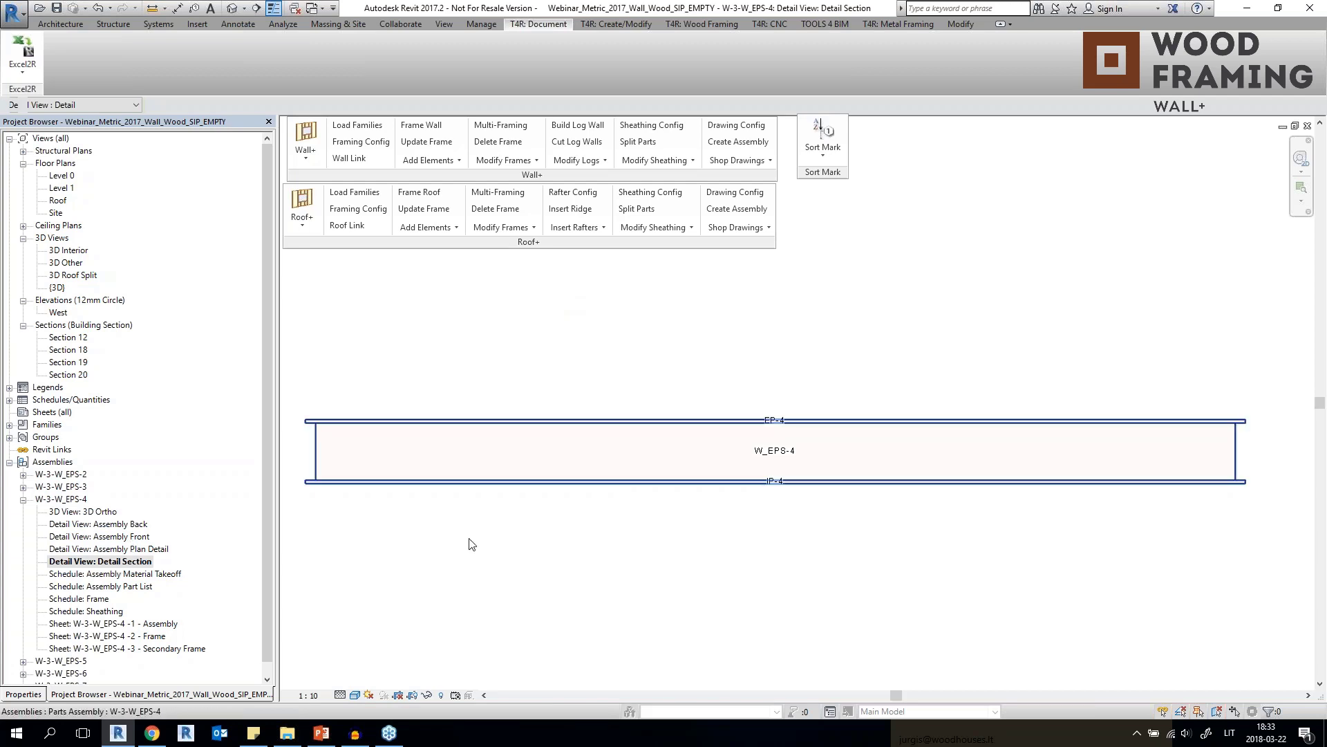
{"action": "double_click", "coordinate": [104, 537]}
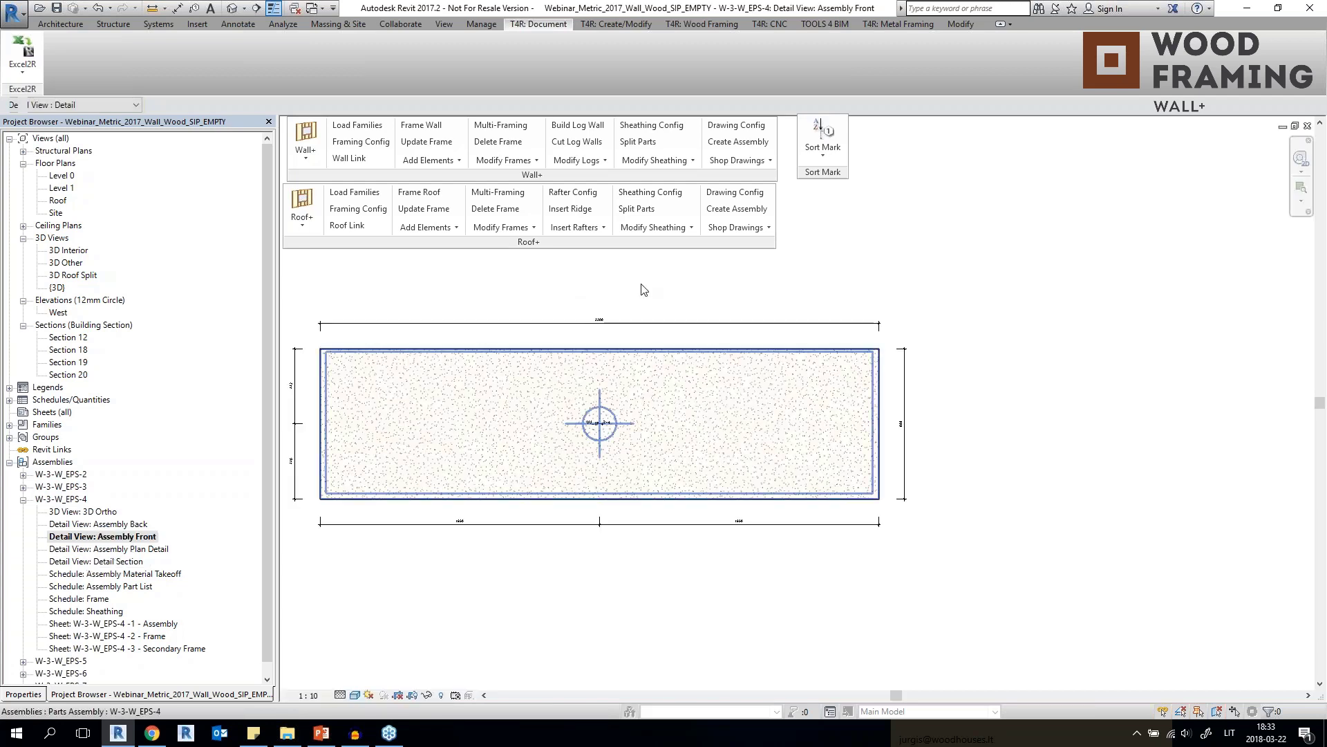
{"action": "left_click", "coordinate": [125, 563]}
{"action": "double_click", "coordinate": [124, 564]}
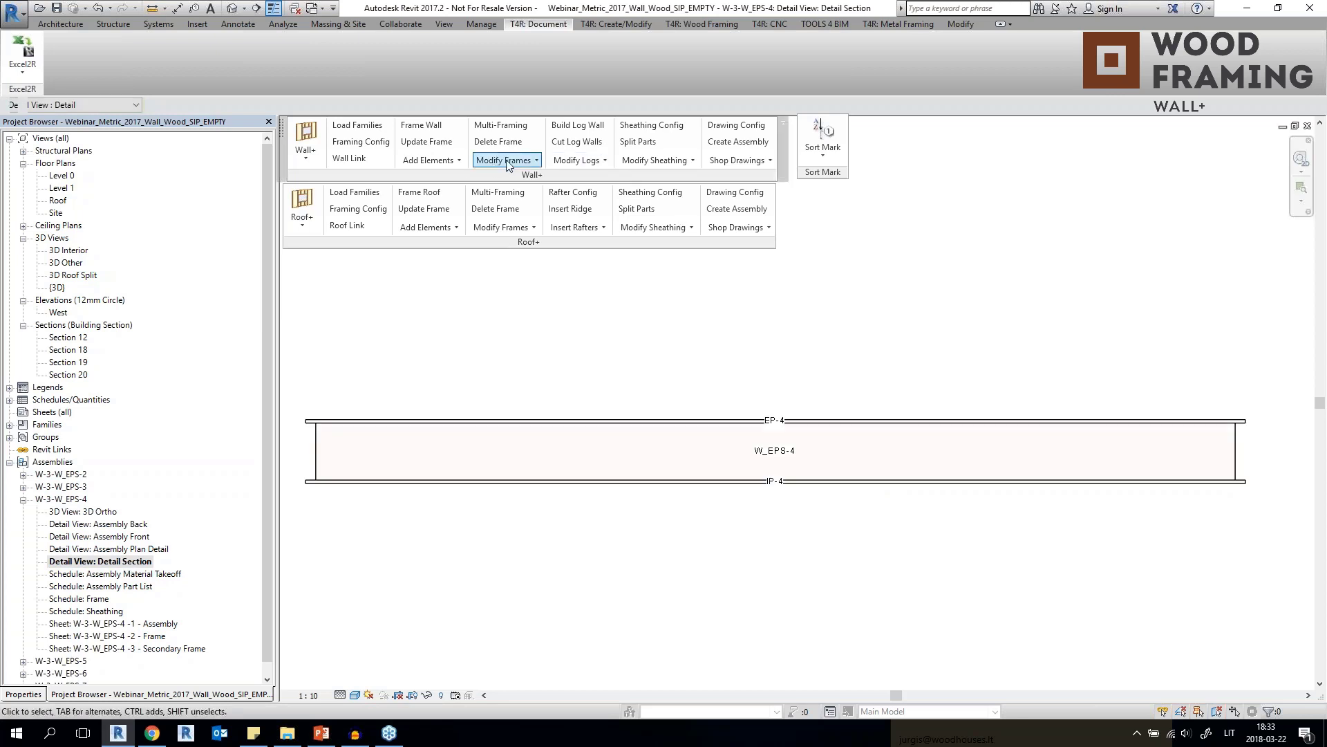
Open the Wall+ Smart Dimensions tools and look through the saved dimension configurations without changing any of them.
{"action": "left_click", "coordinate": [651, 161]}
{"action": "left_click", "coordinate": [429, 160]}
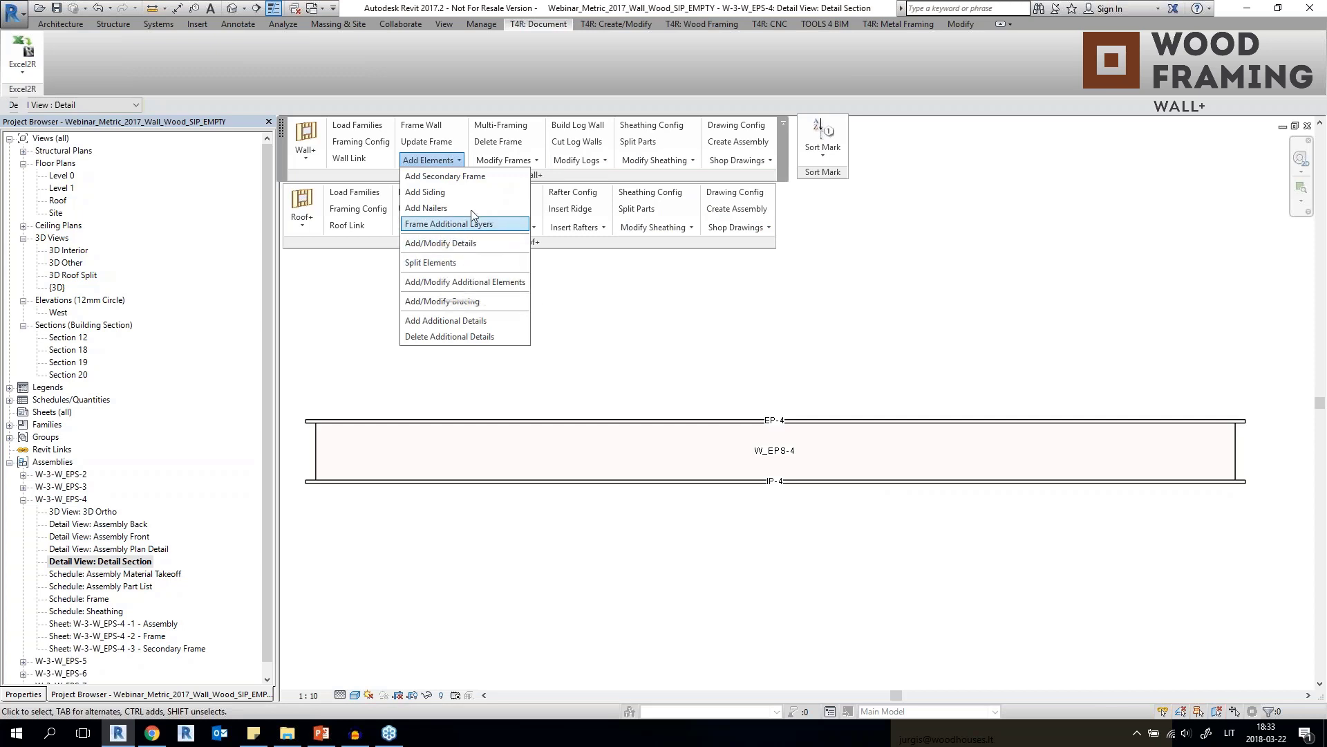
{"action": "left_click", "coordinate": [665, 160]}
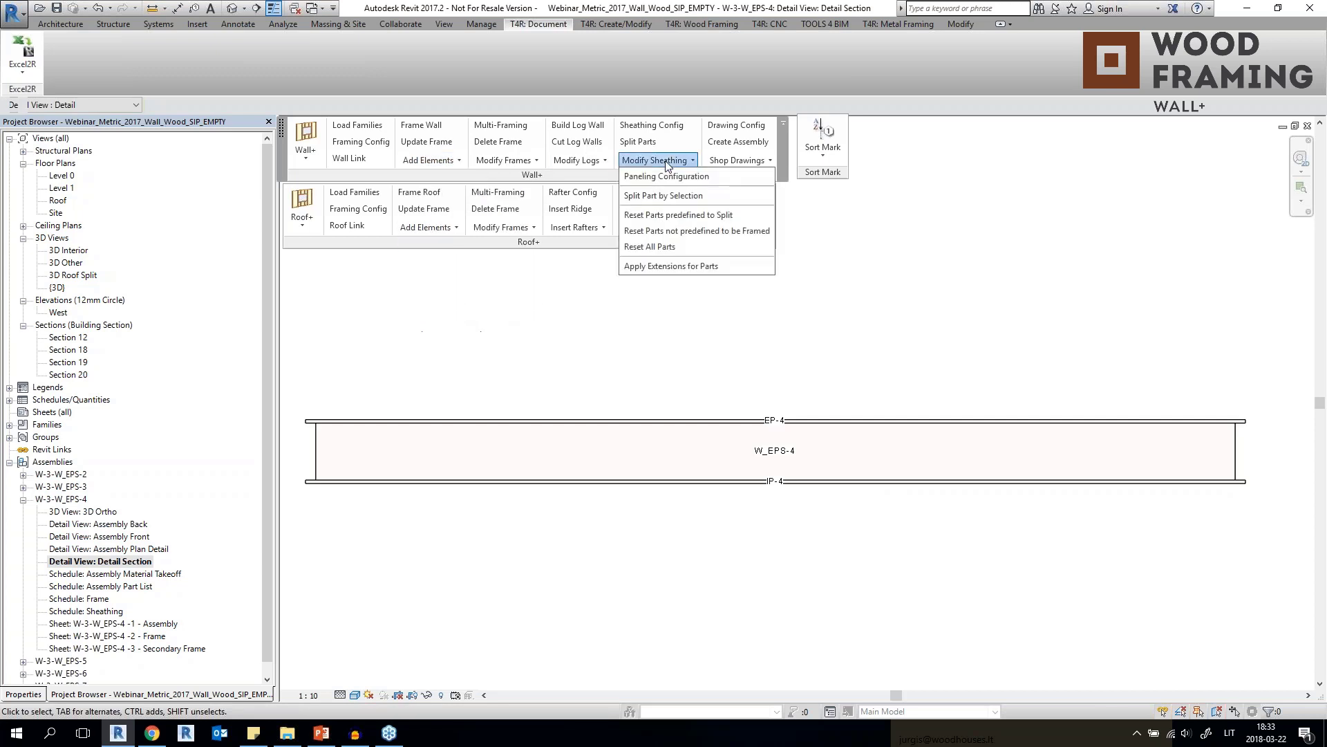
{"action": "left_click", "coordinate": [442, 163]}
{"action": "left_click", "coordinate": [766, 160]}
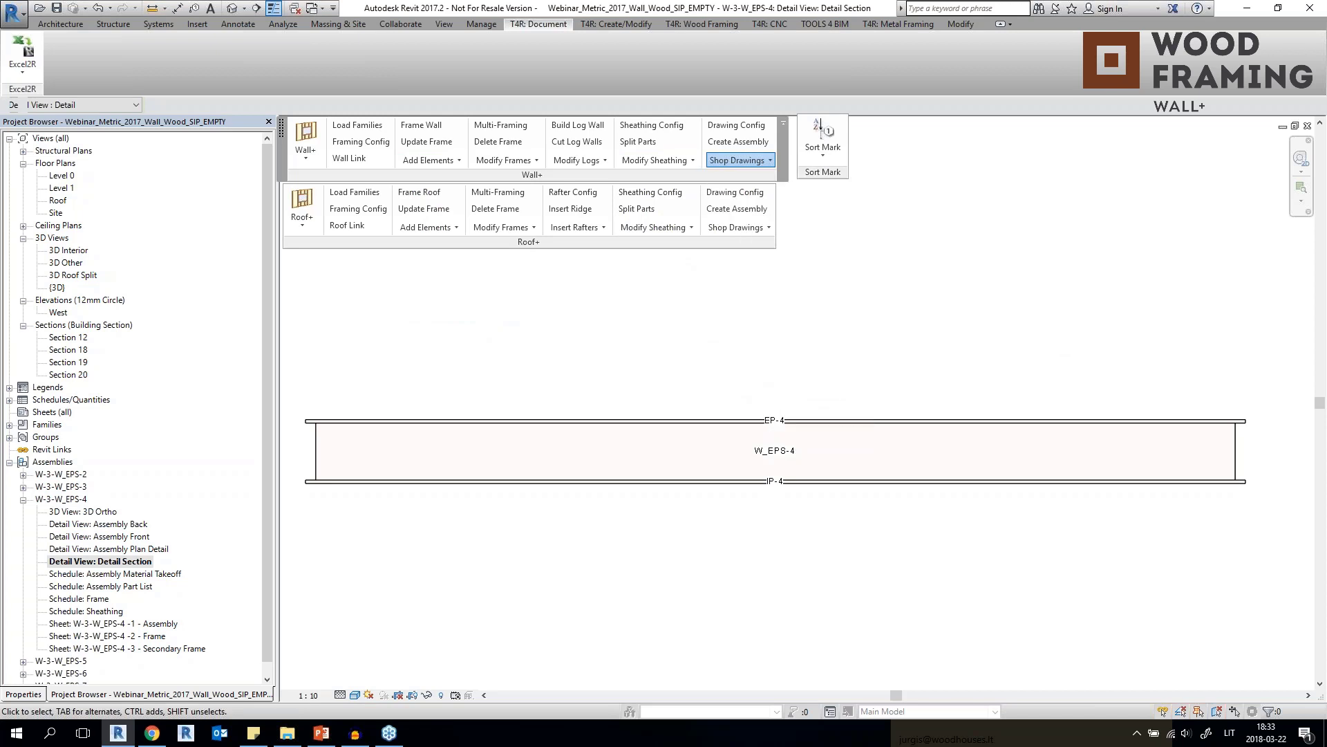
{"action": "left_click", "coordinate": [740, 161]}
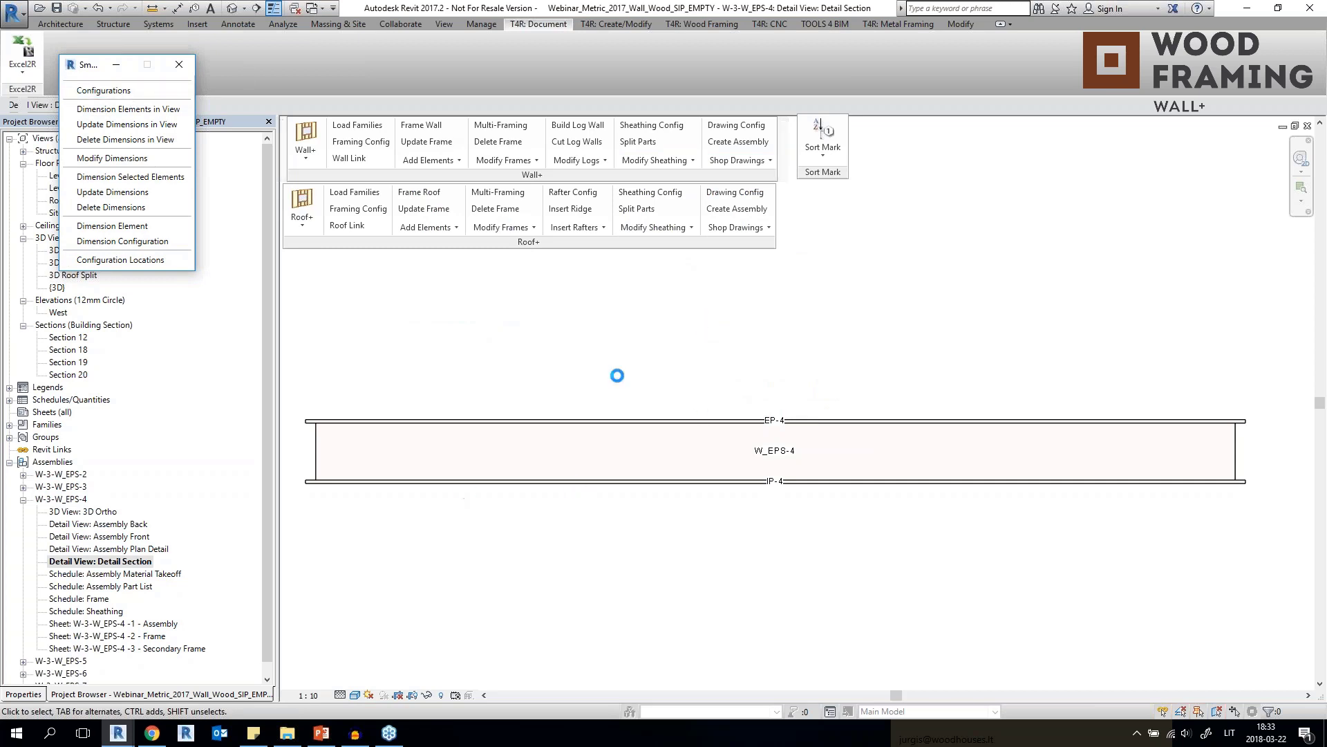
{"action": "left_click_drag", "start_coordinate": [832, 386], "coordinate": [392, 188]}
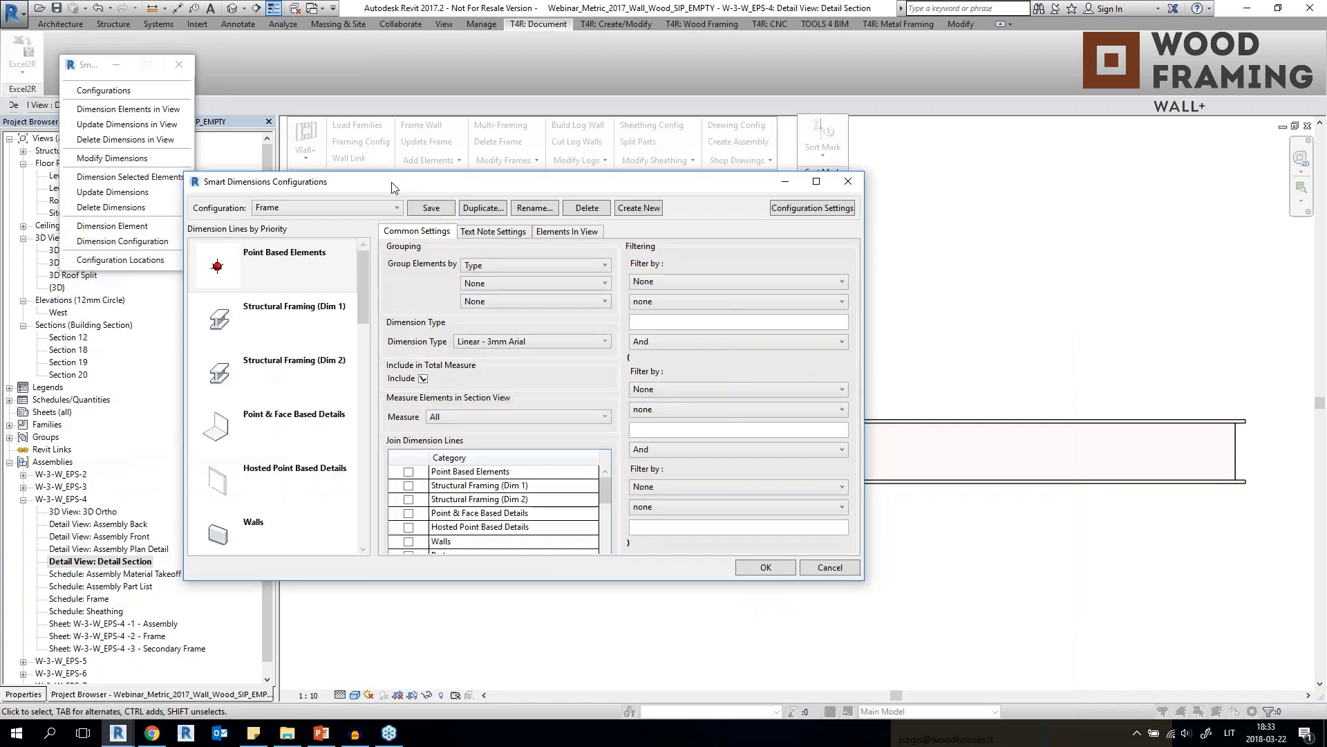
{"action": "left_click", "coordinate": [310, 209]}
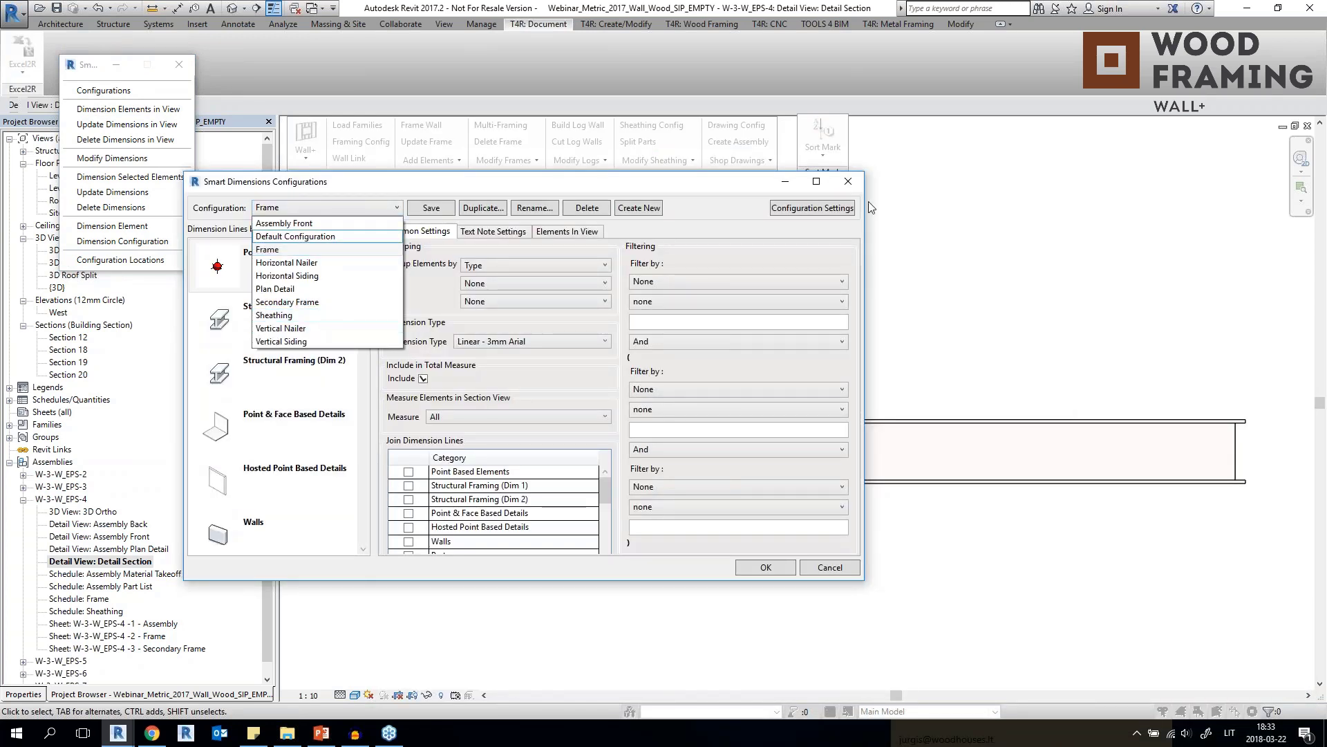
{"action": "left_click", "coordinate": [857, 188]}
{"action": "left_click", "coordinate": [857, 188]}
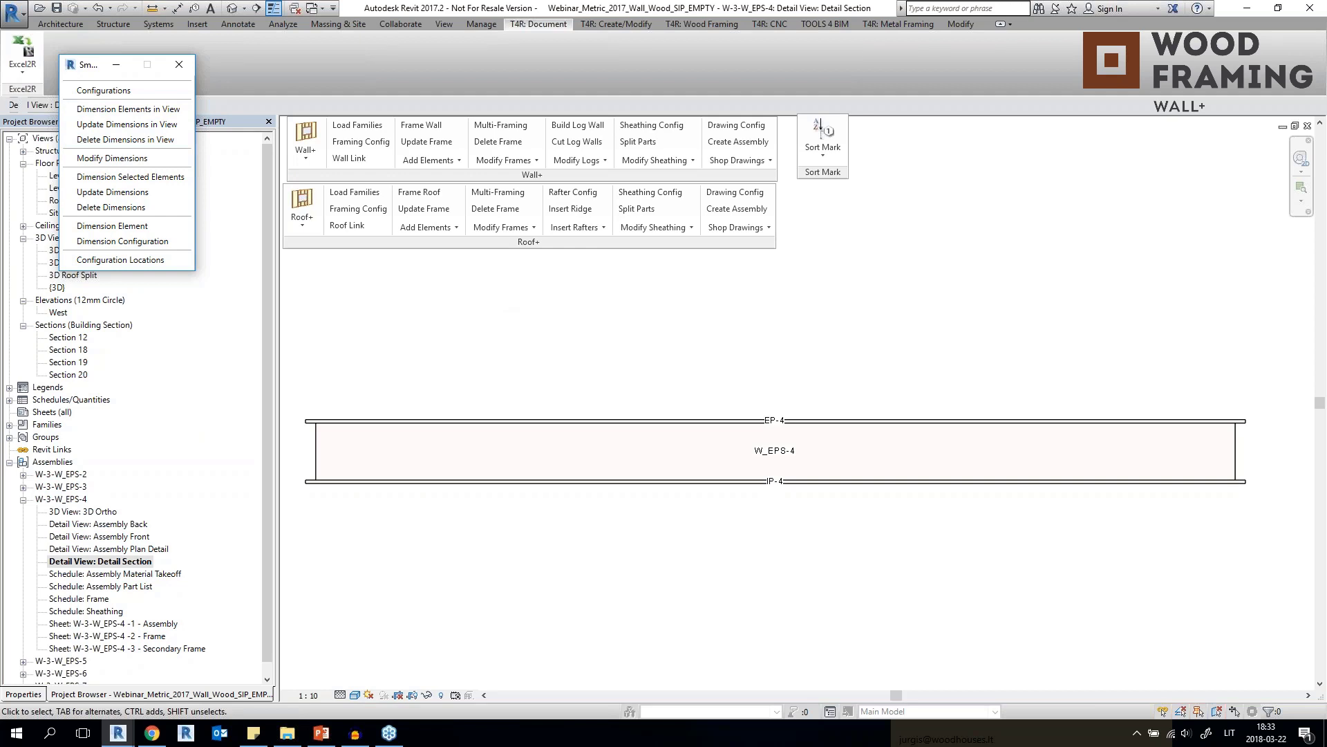
Dimension the elements in the Detail Section view using the Assembly Front Smart Dimension configuration.
{"action": "left_click", "coordinate": [618, 355]}
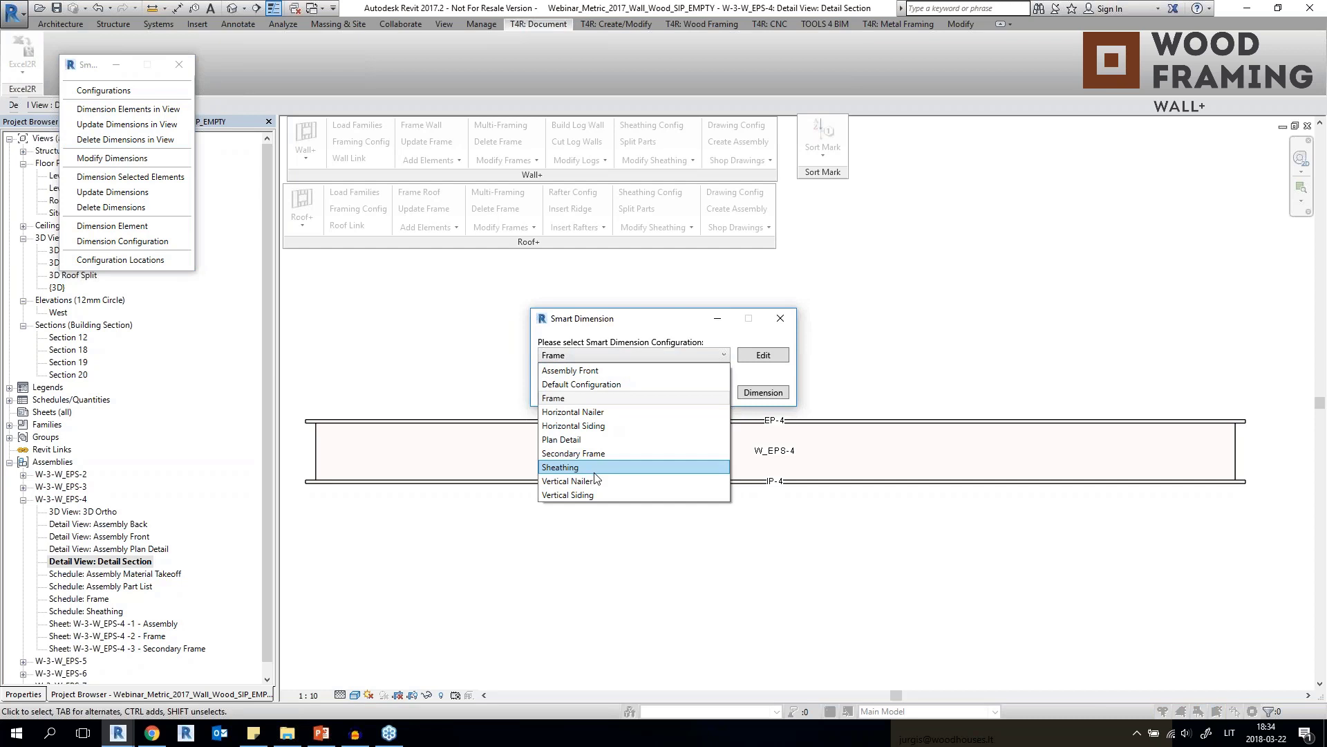
{"action": "left_click", "coordinate": [596, 371]}
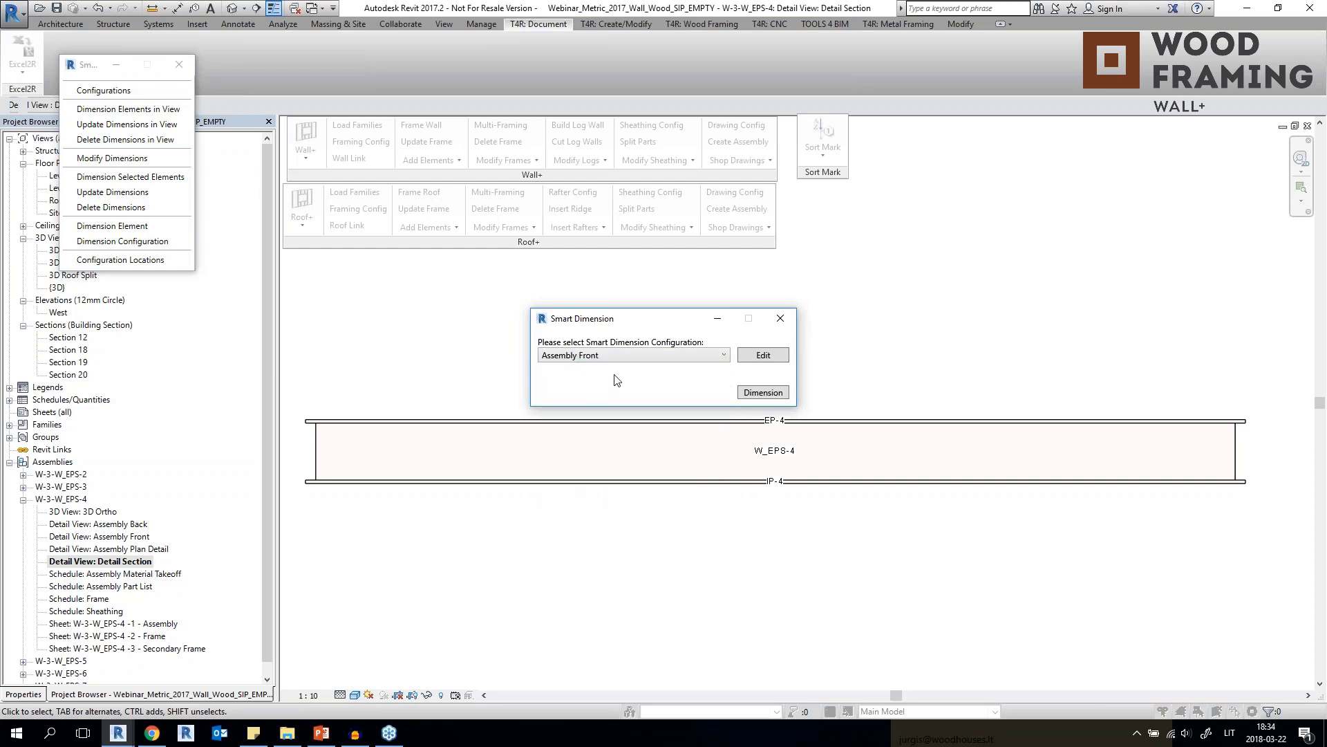
{"action": "left_click", "coordinate": [763, 393]}
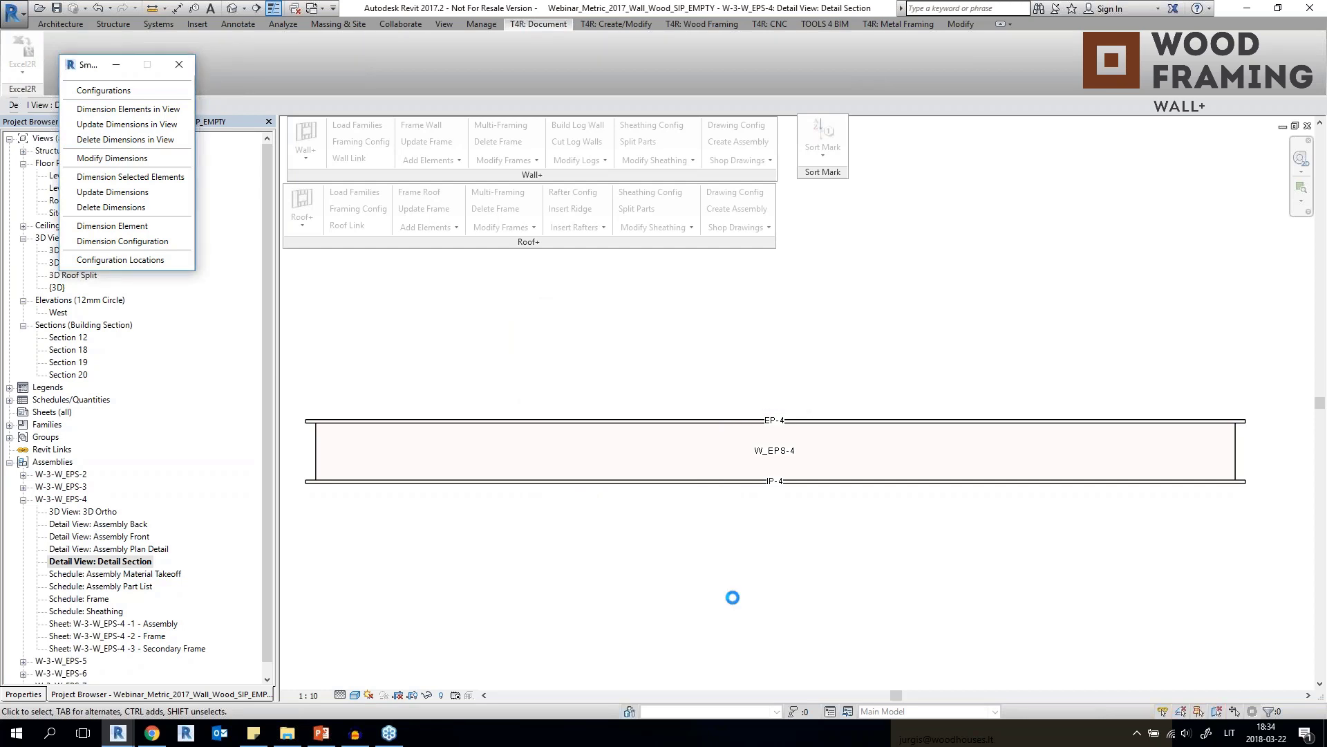
{"action": "scroll", "coordinate": [728, 583], "scroll_direction": "down", "scroll_amount": 3}
{"action": "scroll", "coordinate": [968, 543], "scroll_direction": "up", "scroll_amount": 3}
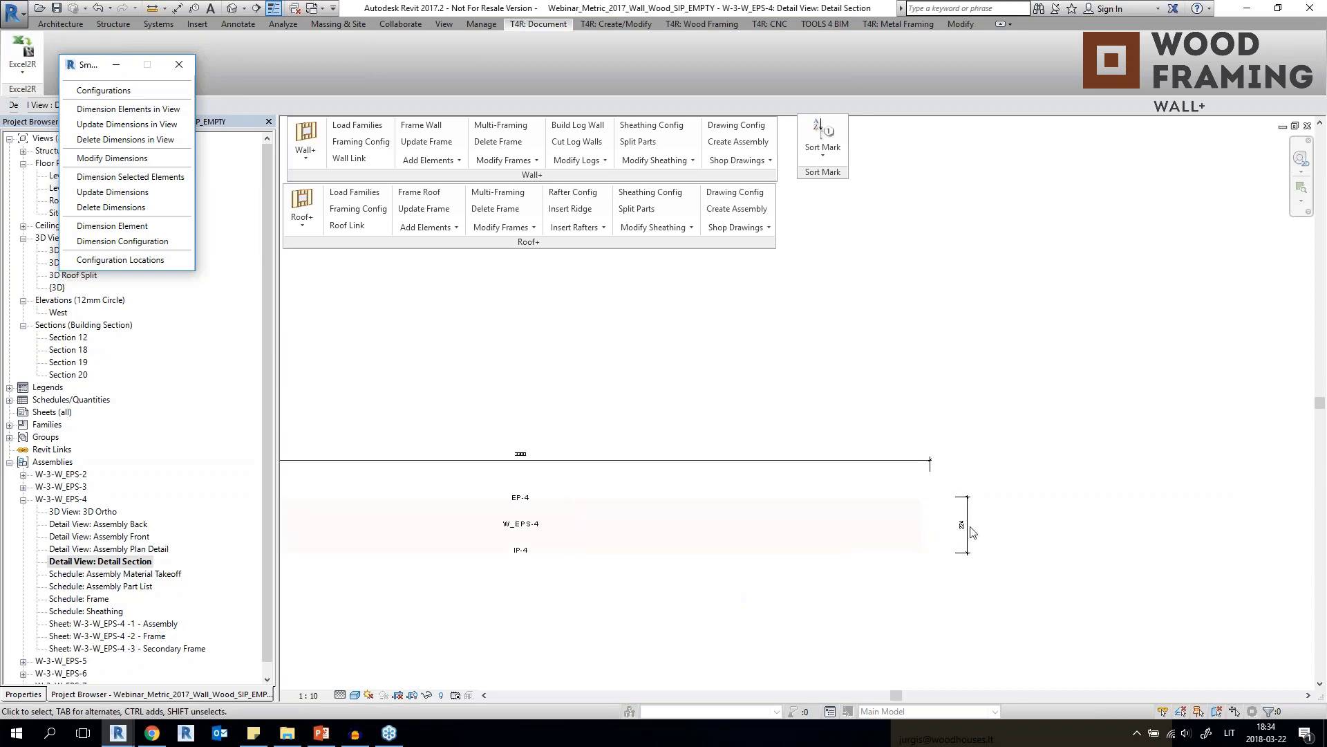
{"action": "left_click", "coordinate": [503, 572]}
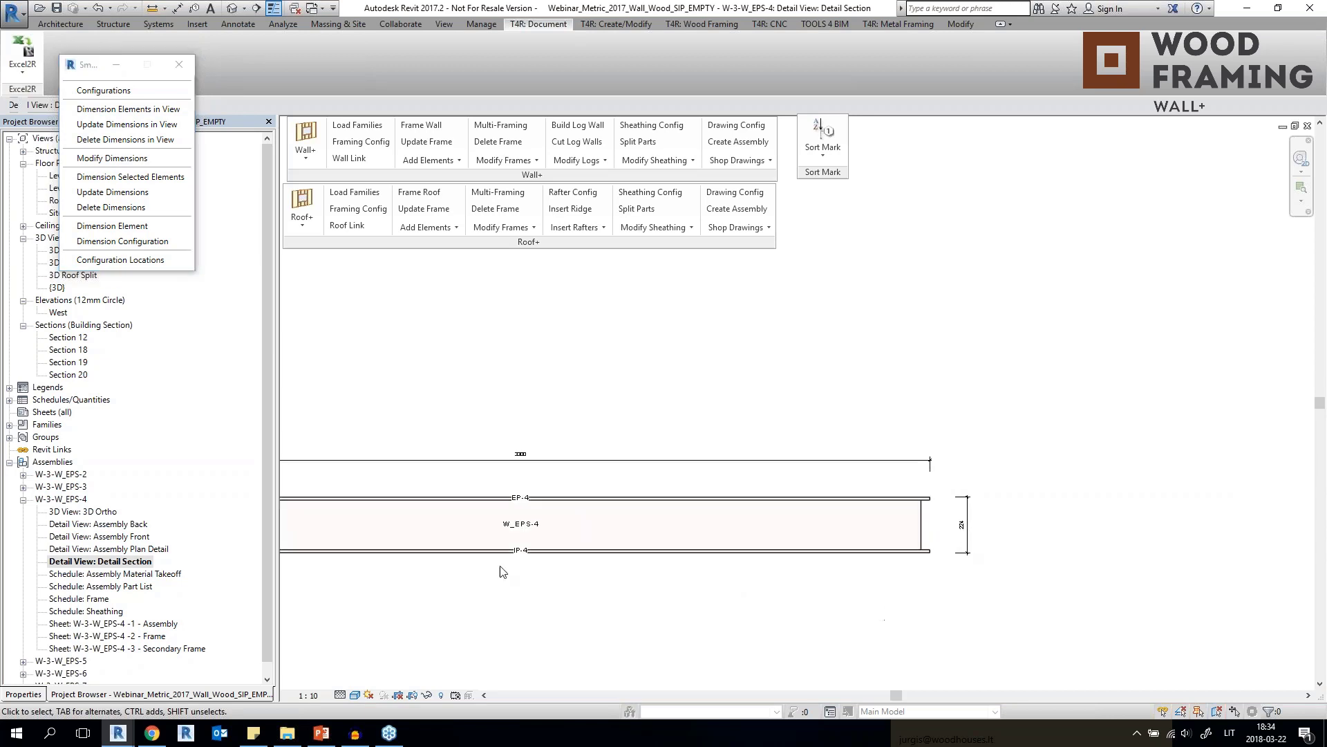
Open the assembly's Assembly Material Takeoff schedule and move the floating Roof+ and Wall+ panels clear of the table.
{"action": "double_click", "coordinate": [136, 575]}
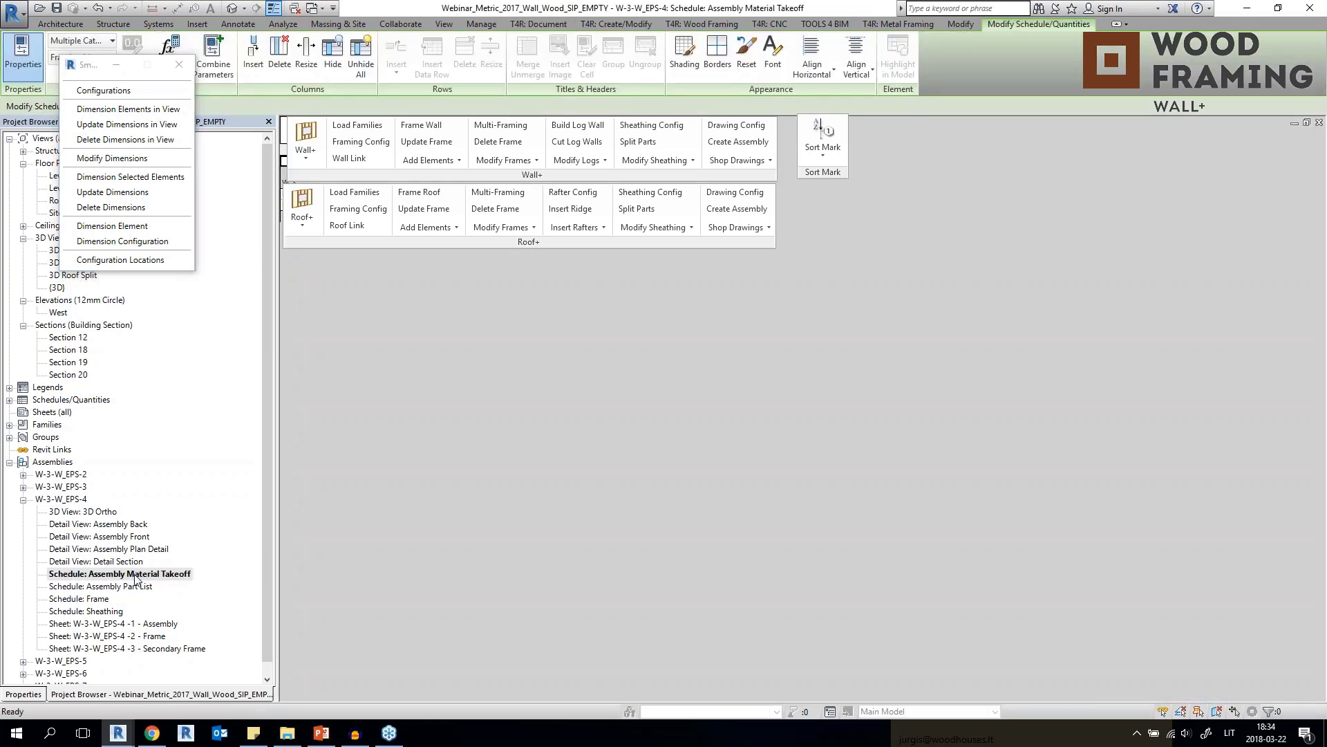
{"action": "left_click_drag", "start_coordinate": [482, 242], "coordinate": [737, 577]}
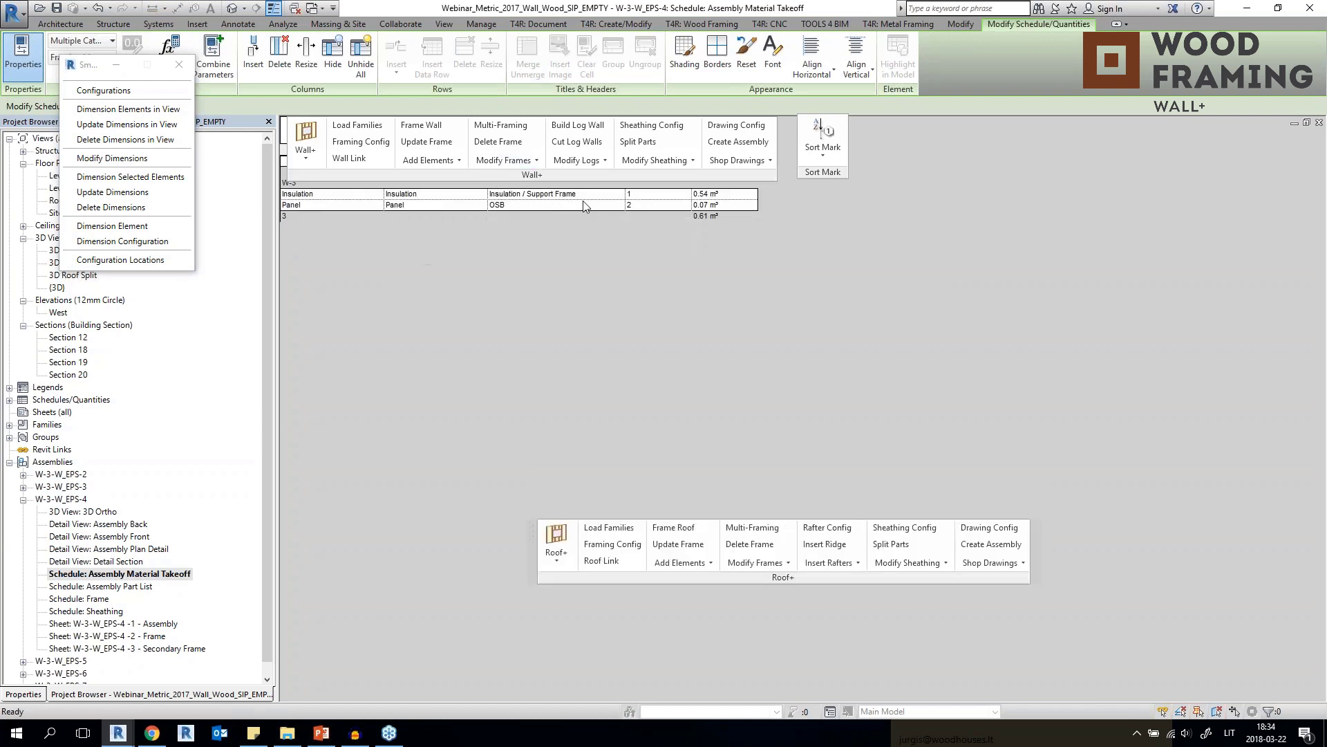
{"action": "left_click_drag", "start_coordinate": [538, 175], "coordinate": [789, 482]}
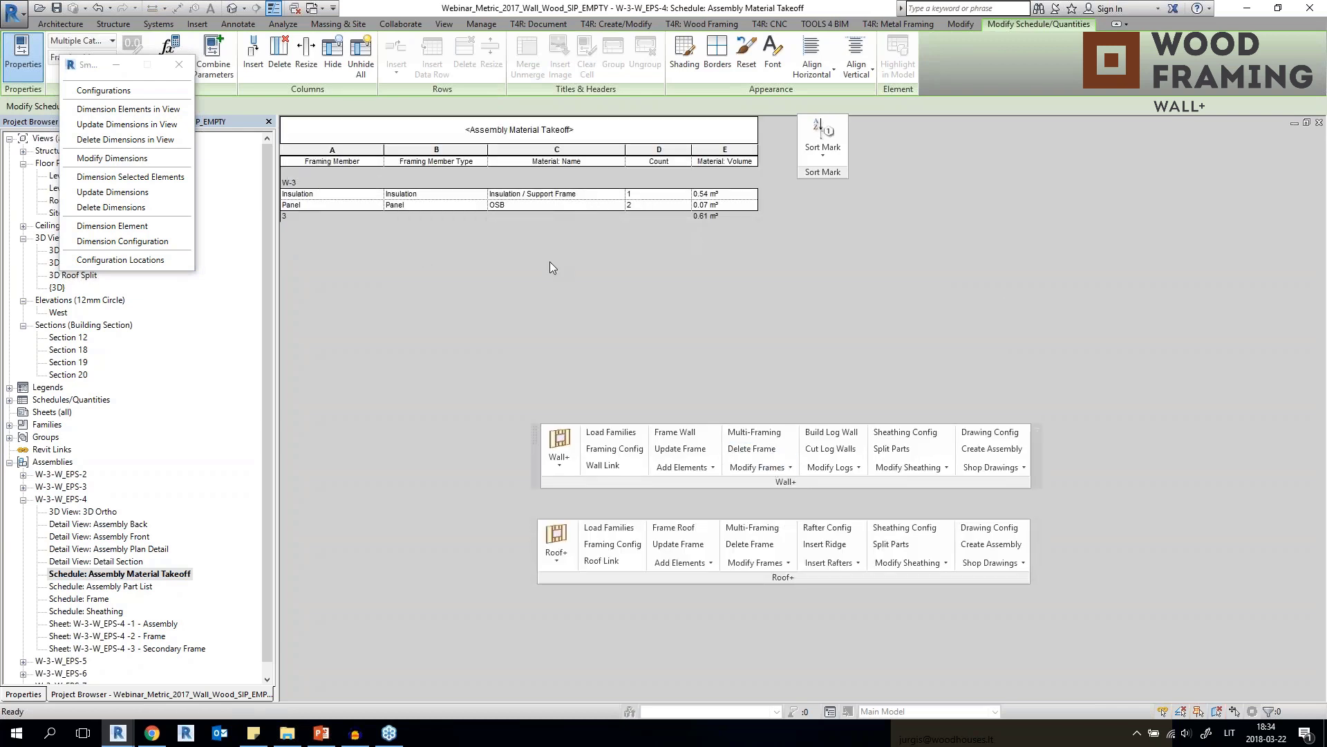
{"action": "left_click", "coordinate": [644, 196]}
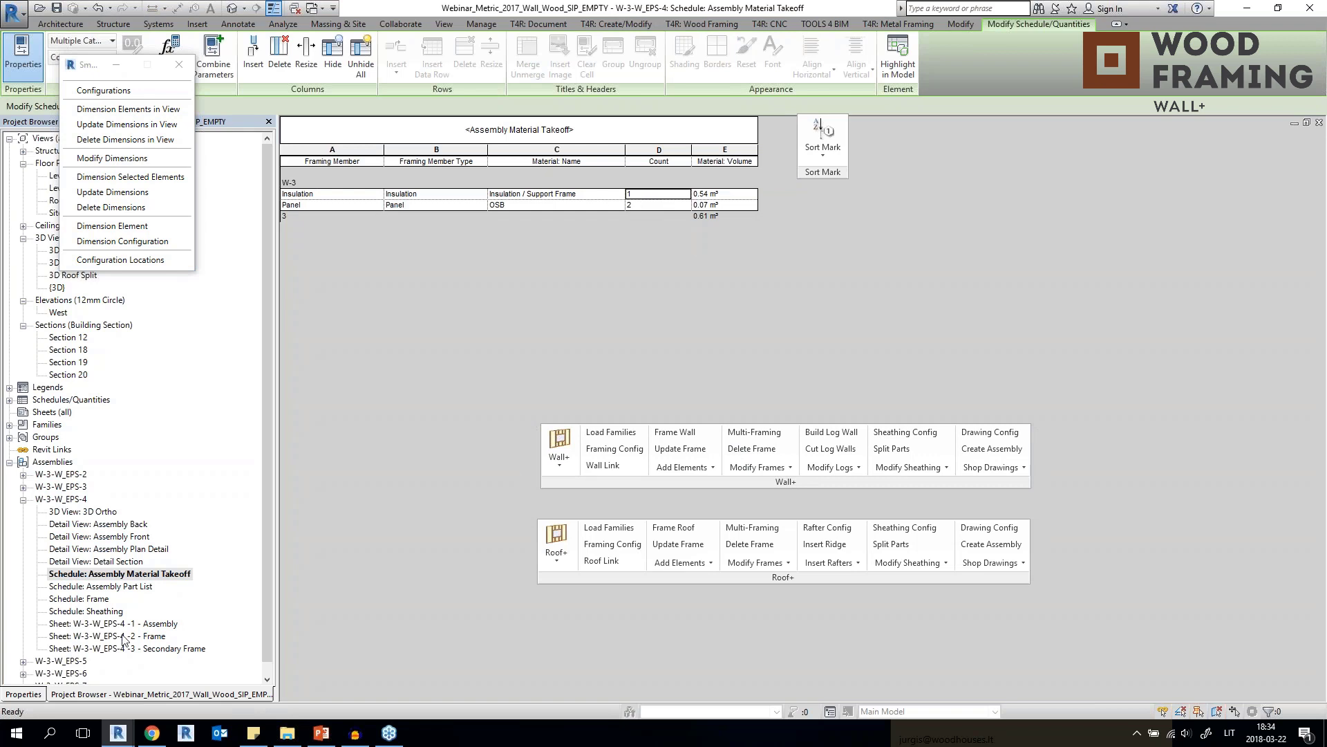
Review the sort marks and framing member masses in the assembly's Assembly Part List schedule.
{"action": "double_click", "coordinate": [134, 586]}
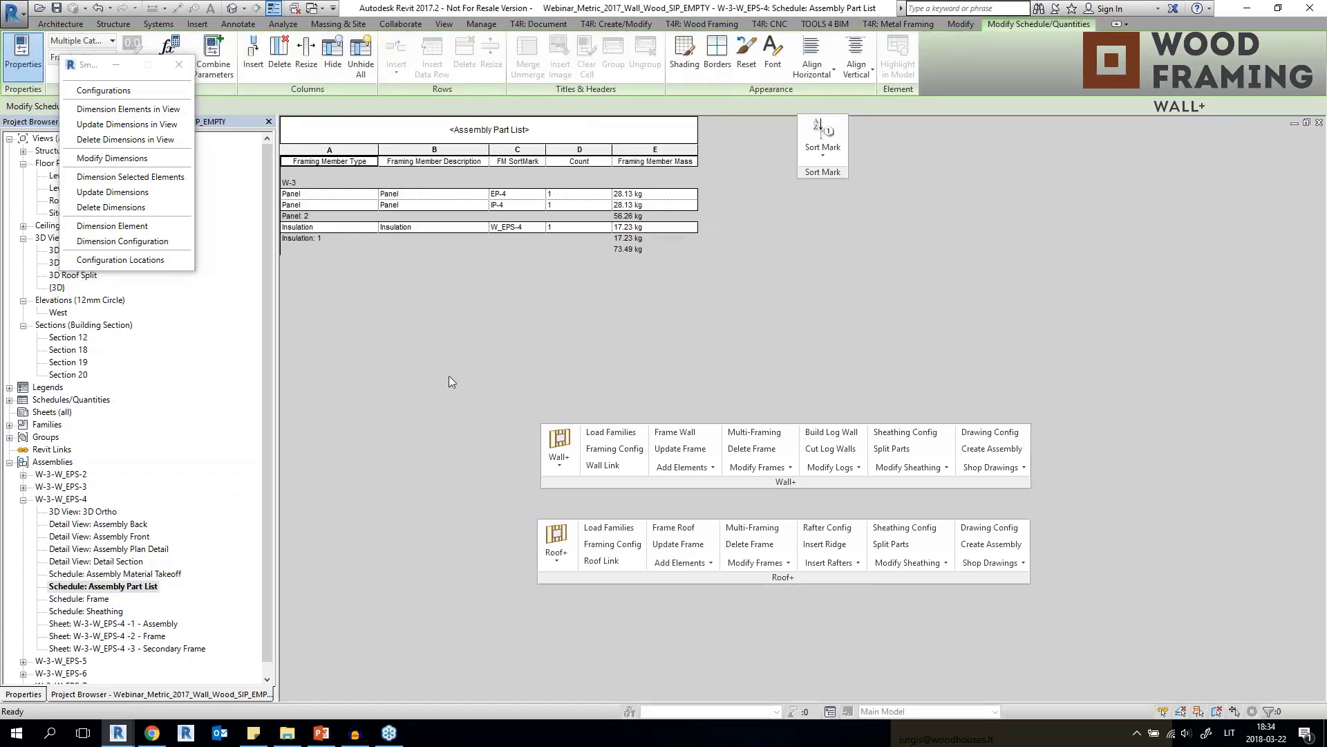
{"action": "left_click", "coordinate": [518, 196]}
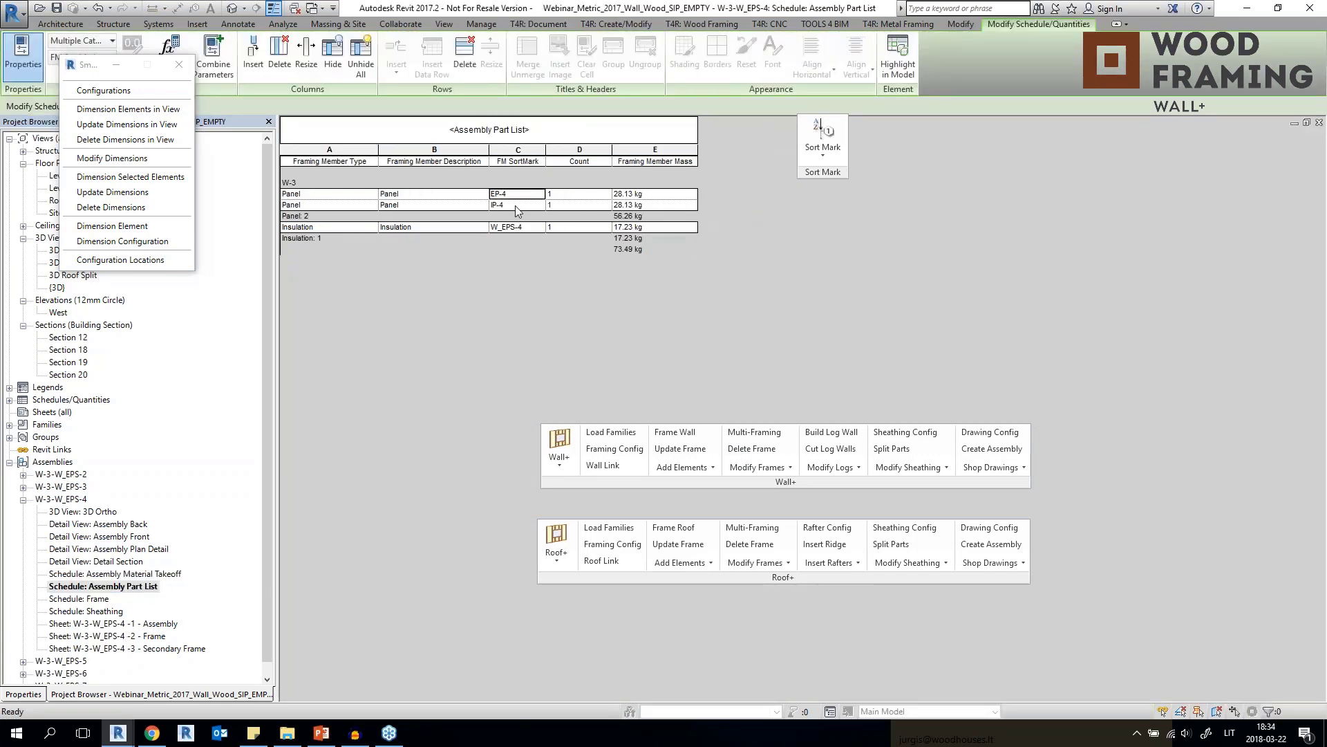
{"action": "left_click", "coordinate": [528, 230]}
{"action": "left_click", "coordinate": [651, 204]}
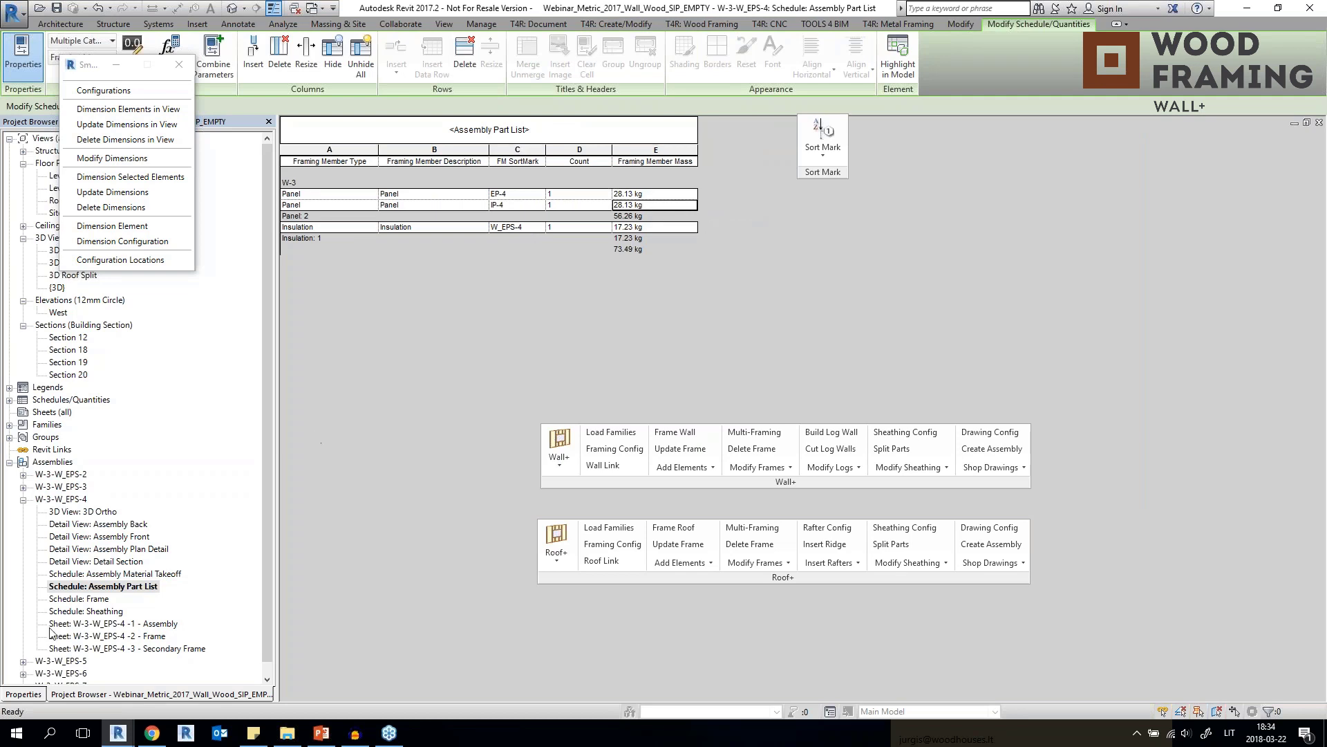
Open the sheet W-3-W_EPS-4 -1 - Assembly and move the floating Roof+ and Wall+ panels above the title block.
{"action": "double_click", "coordinate": [158, 625]}
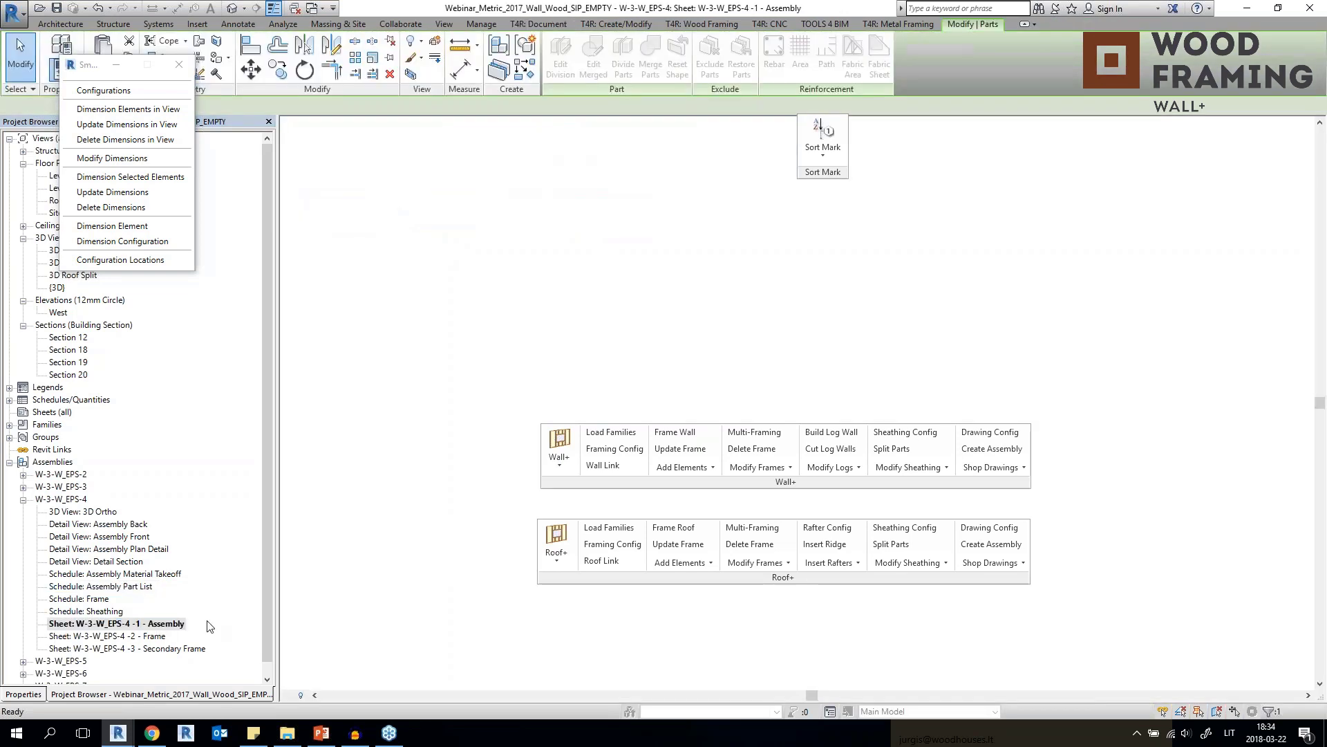
{"action": "left_click_drag", "start_coordinate": [797, 576], "coordinate": [556, 185]}
{"action": "left_click_drag", "start_coordinate": [795, 486], "coordinate": [554, 264]}
{"action": "left_click", "coordinate": [432, 386]}
{"action": "middle_click_drag", "start_coordinate": [433, 386], "coordinate": [309, 437]}
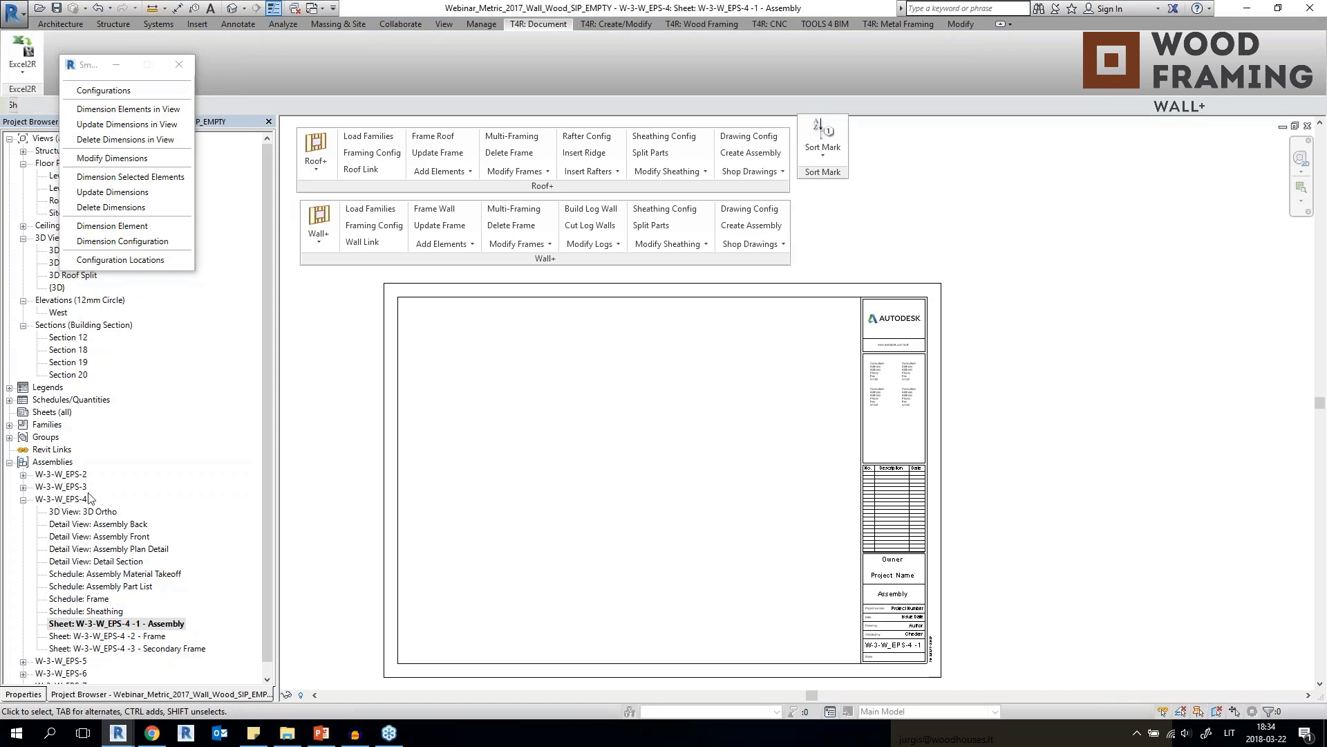
Place the 3D Ortho view in the sheet's upper-left corner and the Assembly Back view beside it.
{"action": "left_click", "coordinate": [70, 512]}
{"action": "left_click_drag", "start_coordinate": [70, 511], "coordinate": [438, 362]}
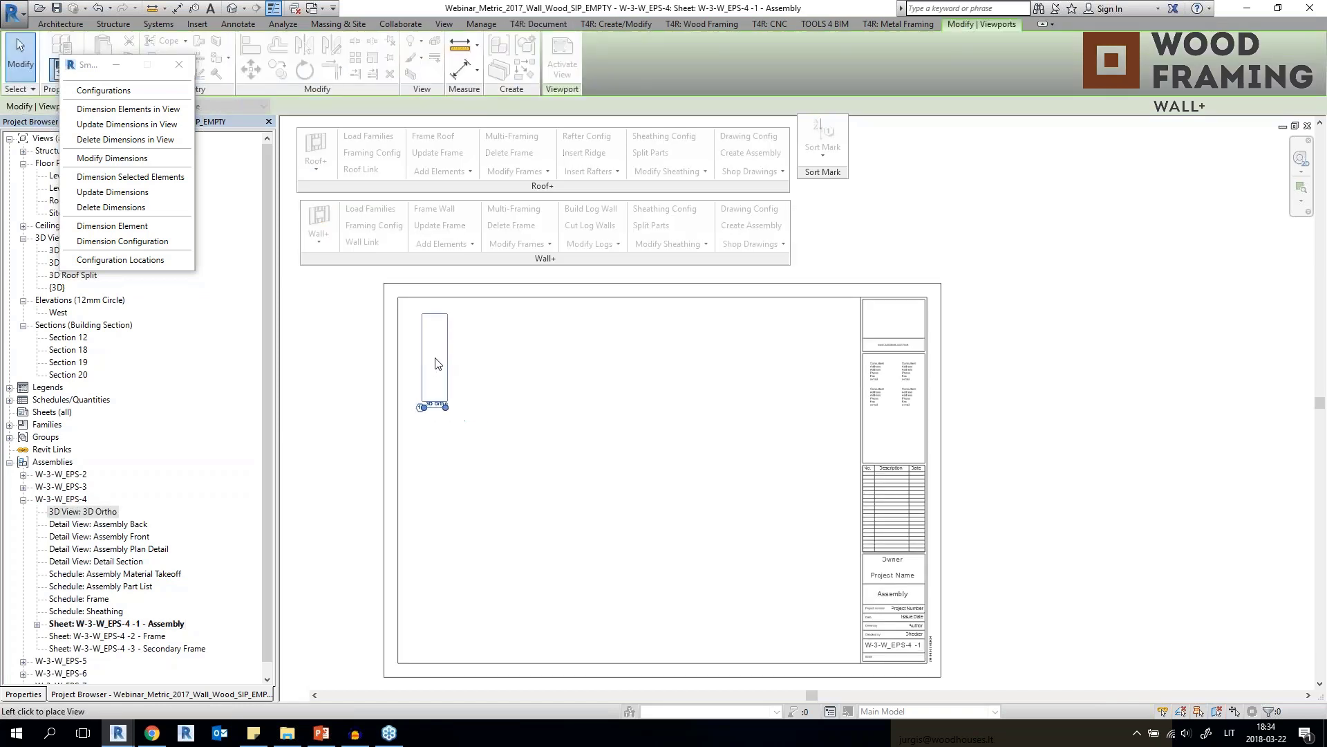
{"action": "left_click", "coordinate": [121, 524]}
{"action": "left_click_drag", "start_coordinate": [121, 524], "coordinate": [578, 377]}
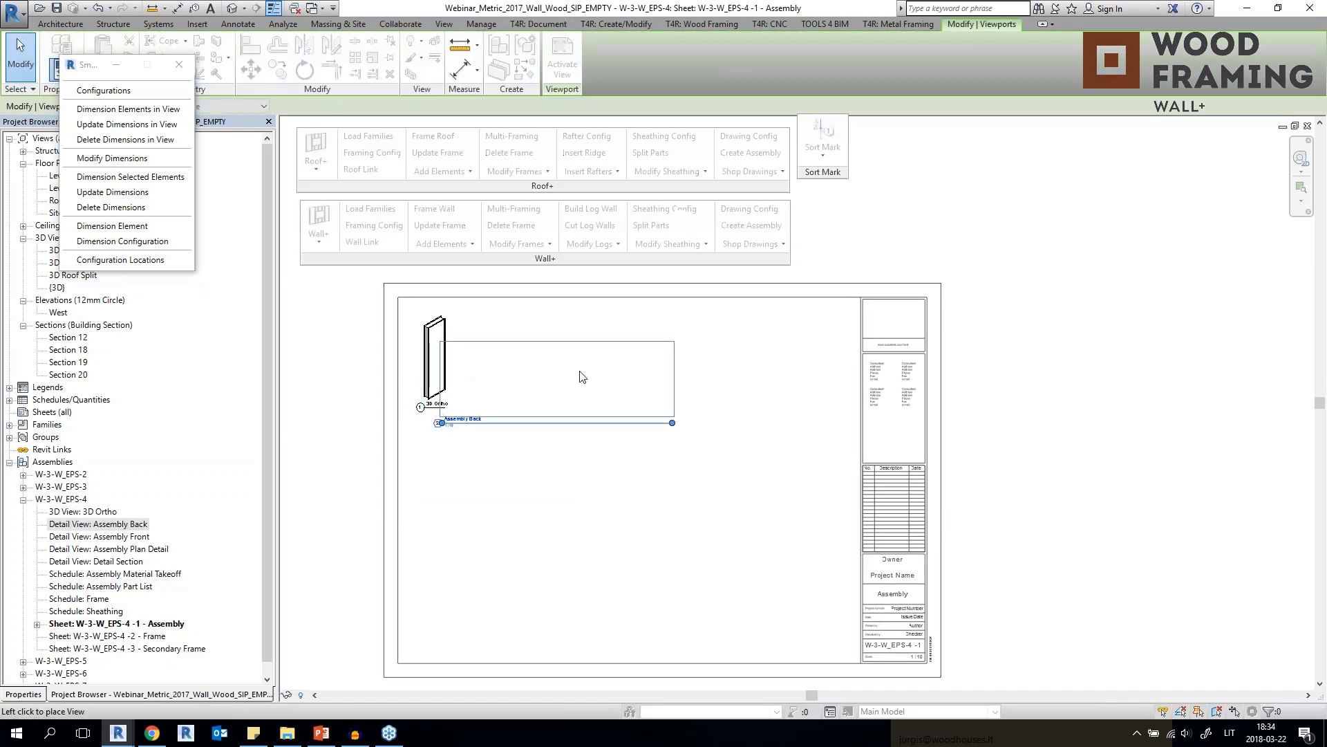
{"action": "left_click", "coordinate": [608, 359]}
Place the Detail Section view aligned below Assembly Back and the Assembly Plan Detail view to the right of Assembly Back.
{"action": "left_click_drag", "start_coordinate": [124, 566], "coordinate": [603, 458]}
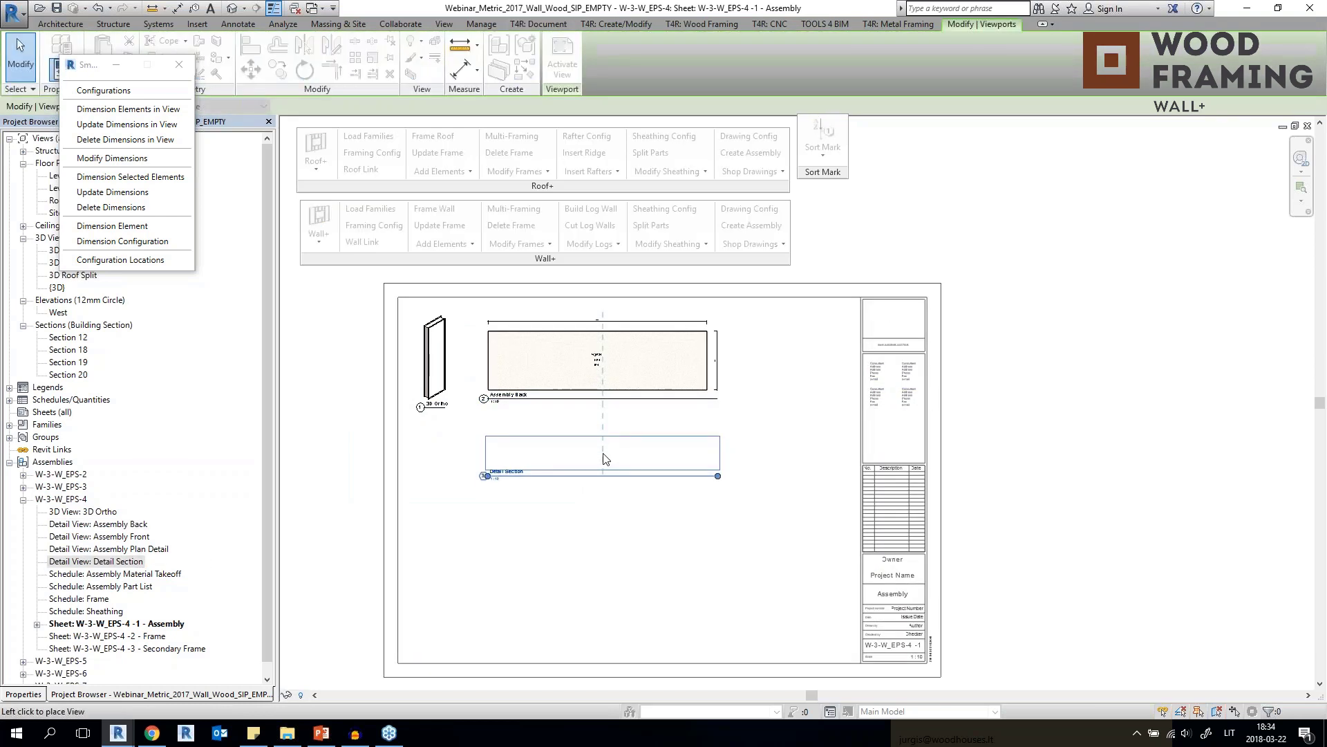
{"action": "left_click", "coordinate": [603, 458]}
{"action": "left_click_drag", "start_coordinate": [134, 555], "coordinate": [774, 367]}
{"action": "left_click", "coordinate": [774, 367]}
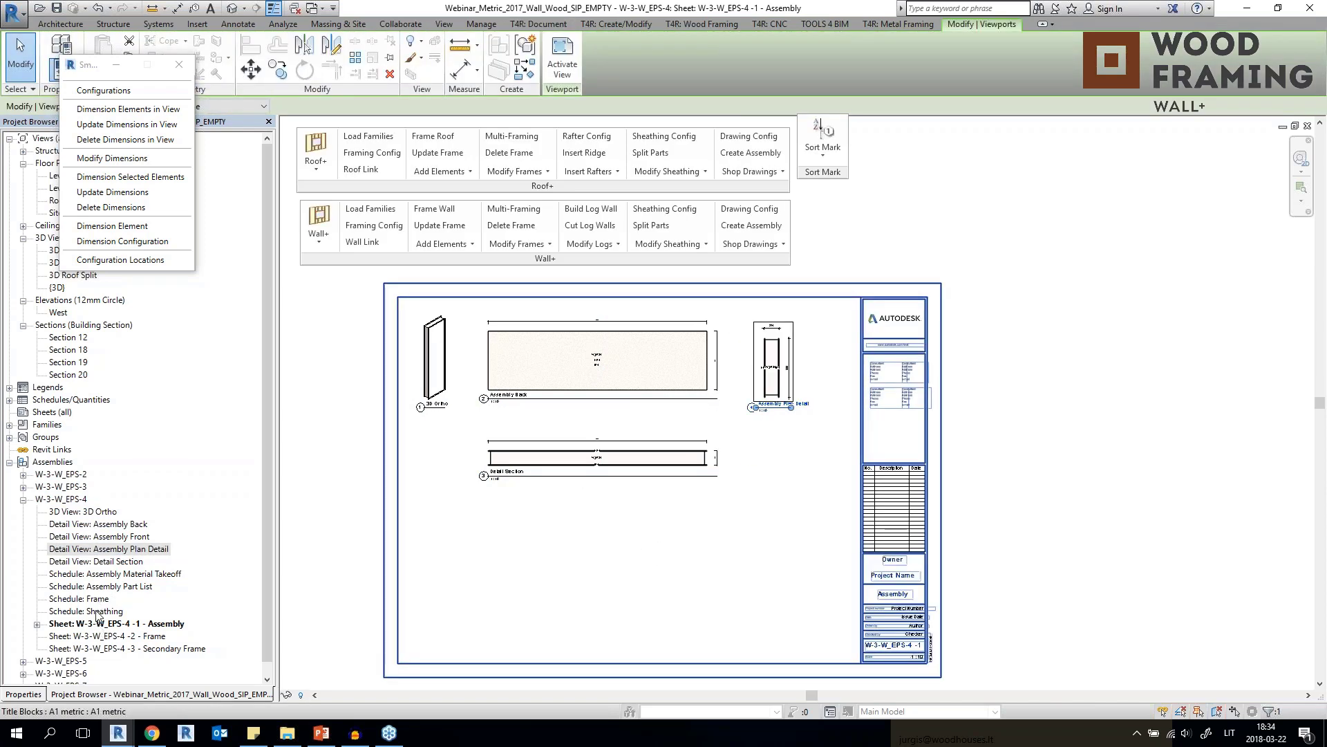
Place the Assembly Material Takeoff schedule below the Detail Section view on the sheet, with the Assembly Part List schedule beneath it.
{"action": "left_click_drag", "start_coordinate": [104, 574], "coordinate": [536, 531]}
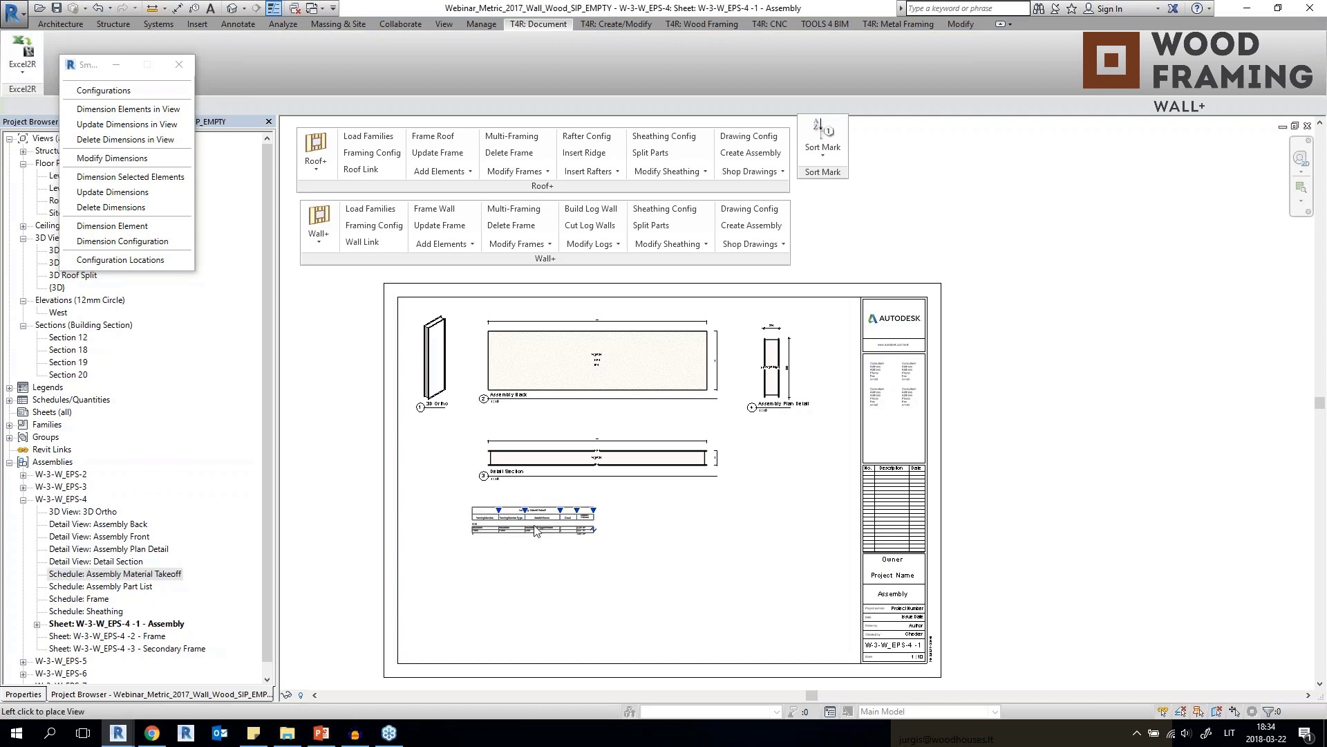
{"action": "left_click", "coordinate": [554, 537]}
{"action": "left_click", "coordinate": [115, 574]}
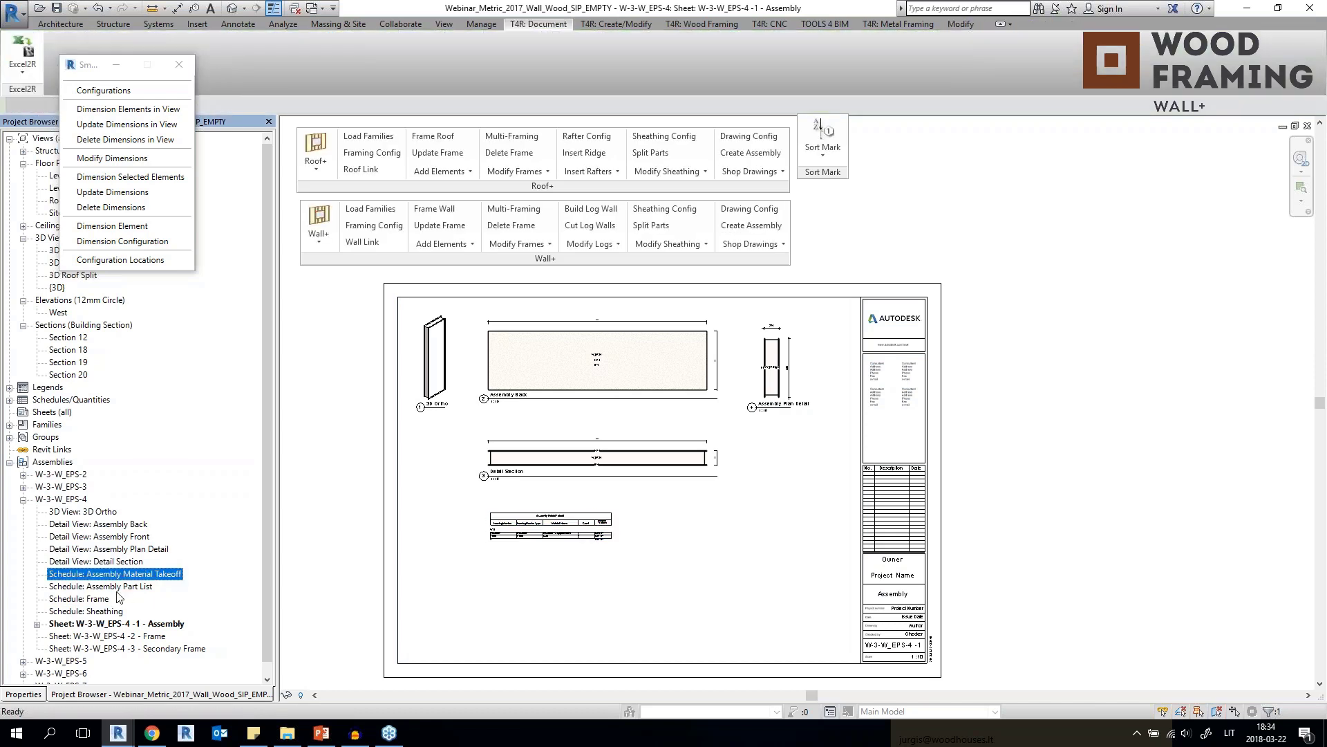
{"action": "left_click_drag", "start_coordinate": [104, 586], "coordinate": [544, 599]}
{"action": "left_click", "coordinate": [544, 599]}
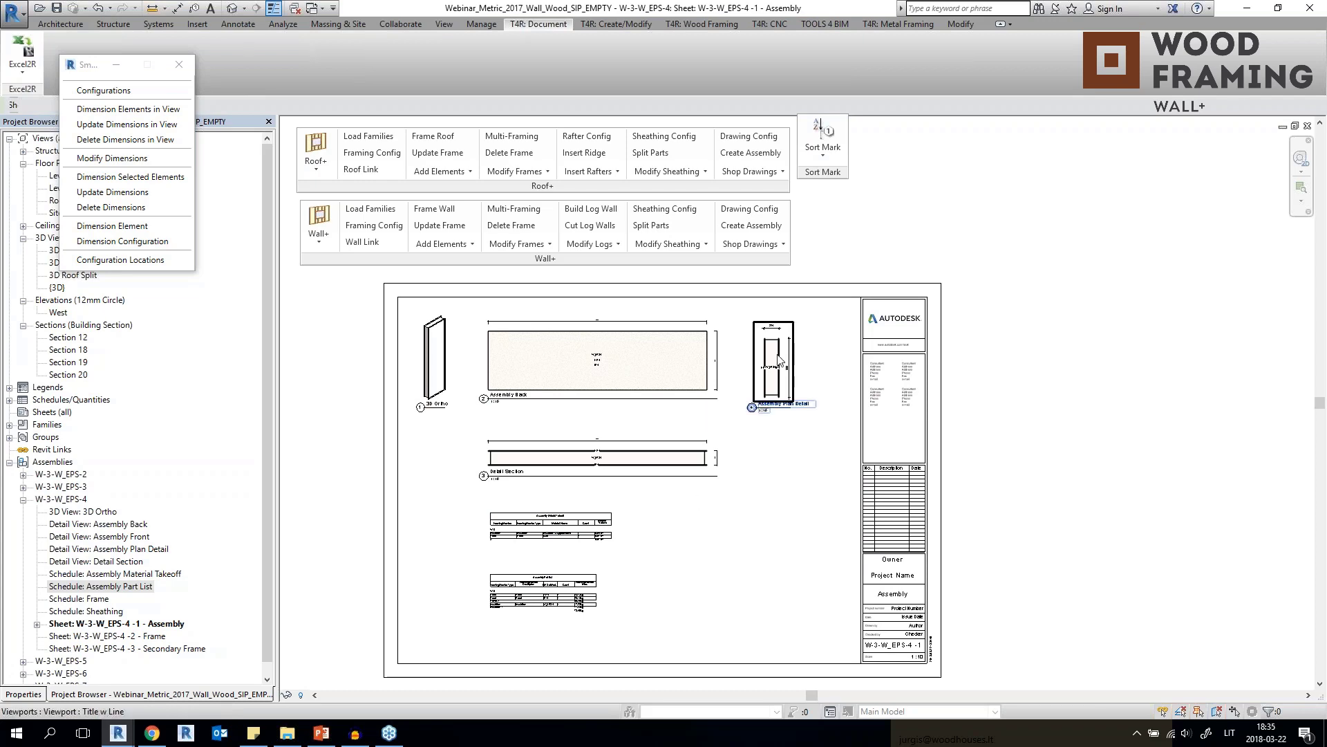
{"action": "scroll", "coordinate": [777, 354], "scroll_direction": "up", "scroll_amount": 3}
{"action": "scroll", "coordinate": [777, 354], "scroll_direction": "down", "scroll_amount": 4}
Return to the default 3D view, bring the roof gable into view, and open the Roof+ Create Part Assembly Menu.
{"action": "left_click", "coordinate": [234, 8]}
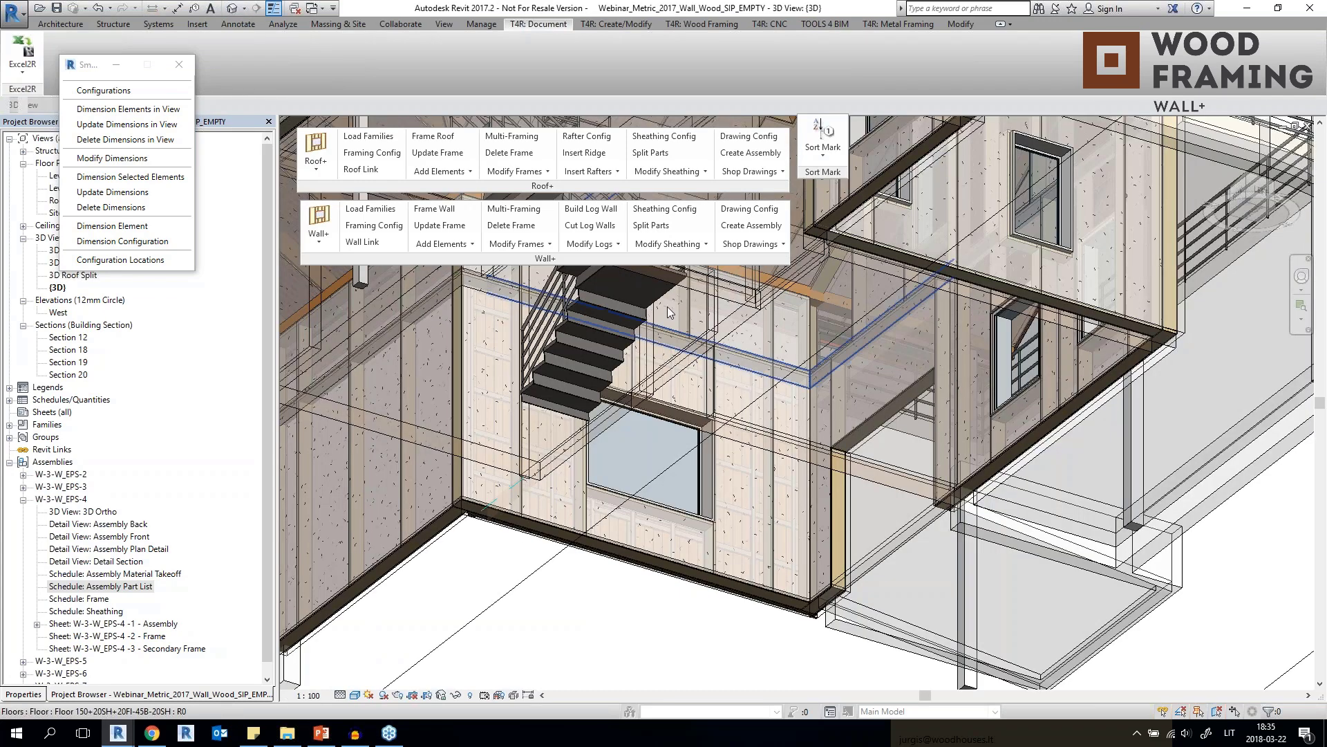
{"action": "scroll", "coordinate": [584, 446], "scroll_direction": "down", "scroll_amount": 5}
{"action": "middle_click_drag", "start_coordinate": [583, 446], "coordinate": [542, 459], "text": "shift"}
{"action": "scroll", "coordinate": [629, 416], "scroll_direction": "up", "scroll_amount": 5}
{"action": "scroll", "coordinate": [541, 458], "scroll_direction": "up", "scroll_amount": 5}
{"action": "scroll", "coordinate": [541, 458], "scroll_direction": "up", "scroll_amount": 4}
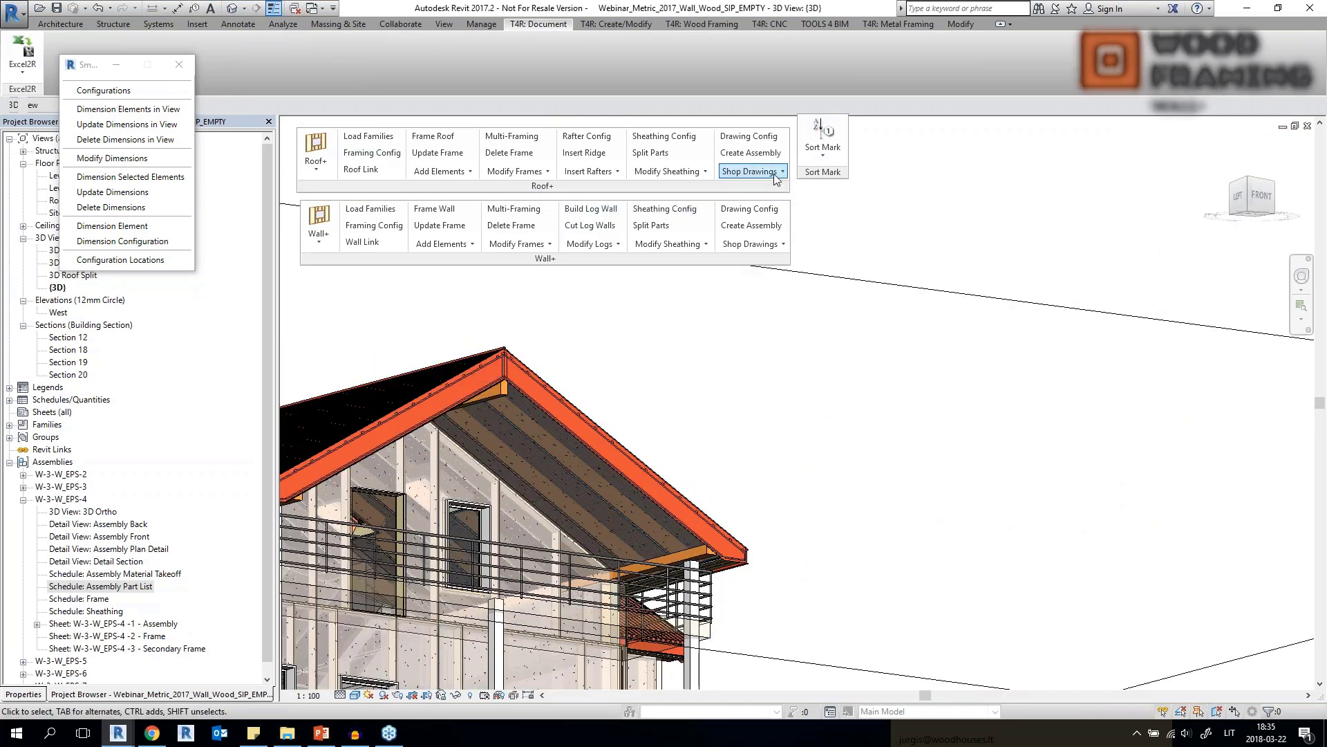
{"action": "left_click", "coordinate": [753, 171]}
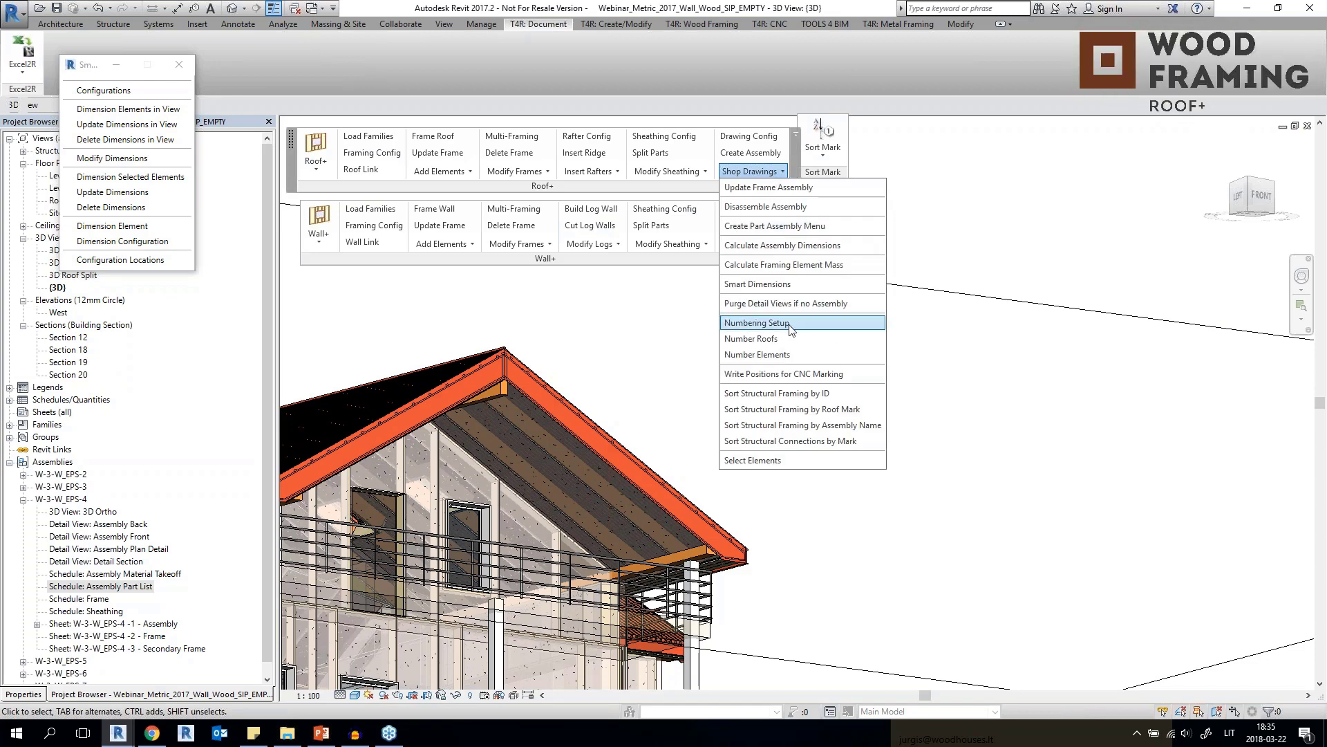
{"action": "left_click", "coordinate": [853, 227]}
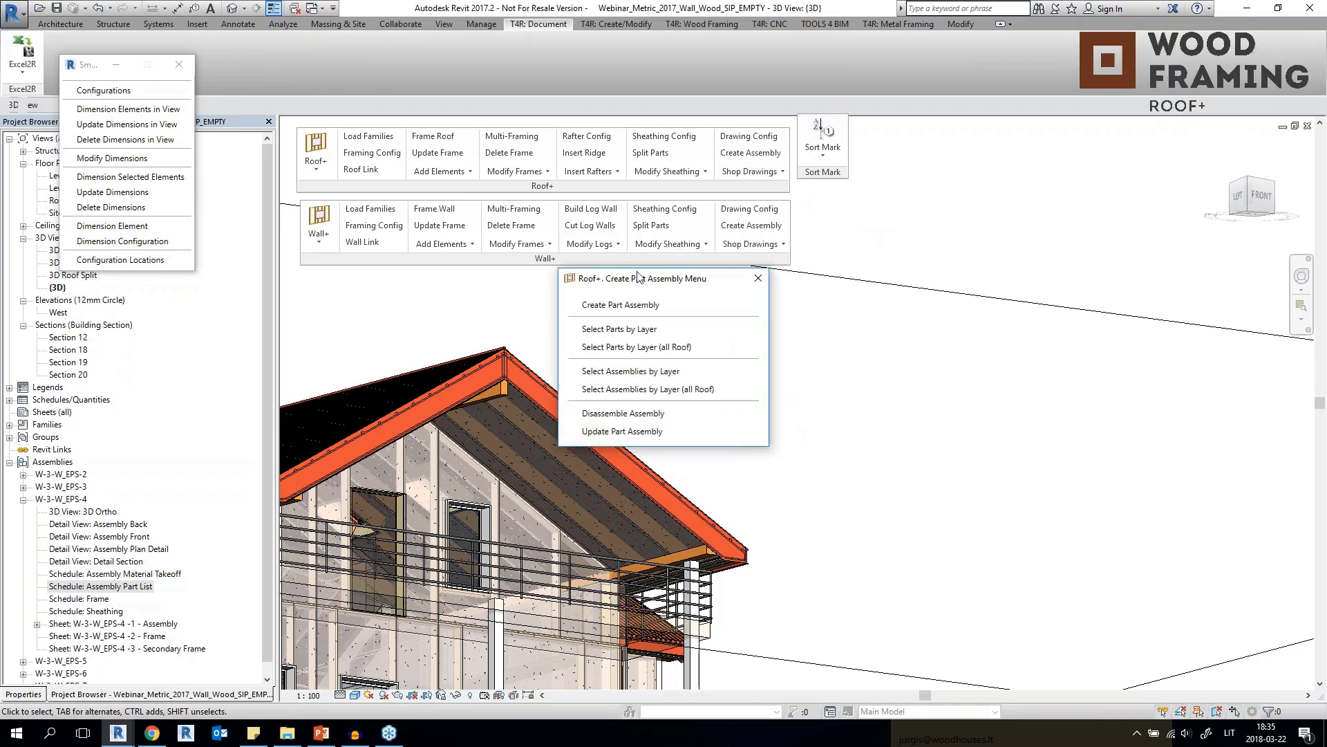
Select an insulation part in the gable roof slope, extend the selection to its whole layer, and create part assemblies from it.
{"action": "left_click_drag", "start_coordinate": [639, 278], "coordinate": [1048, 272]}
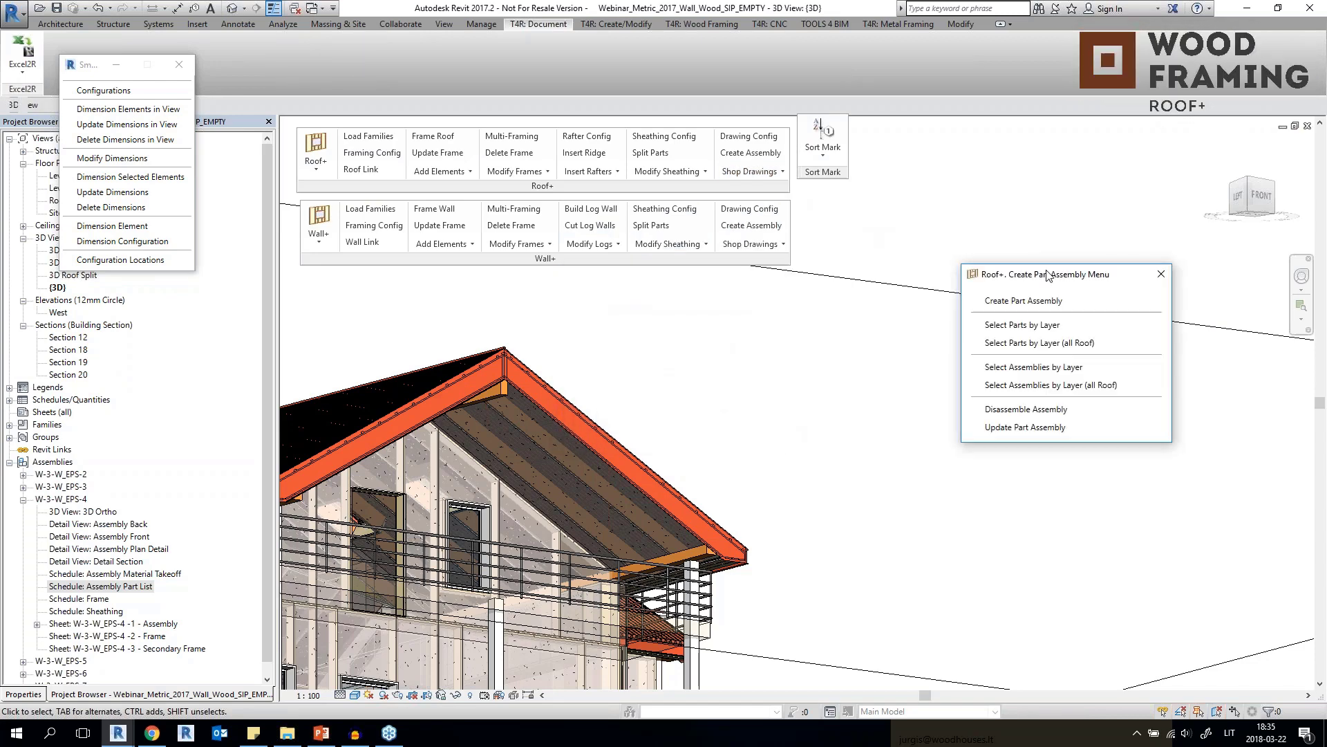
{"action": "left_click", "coordinate": [624, 506]}
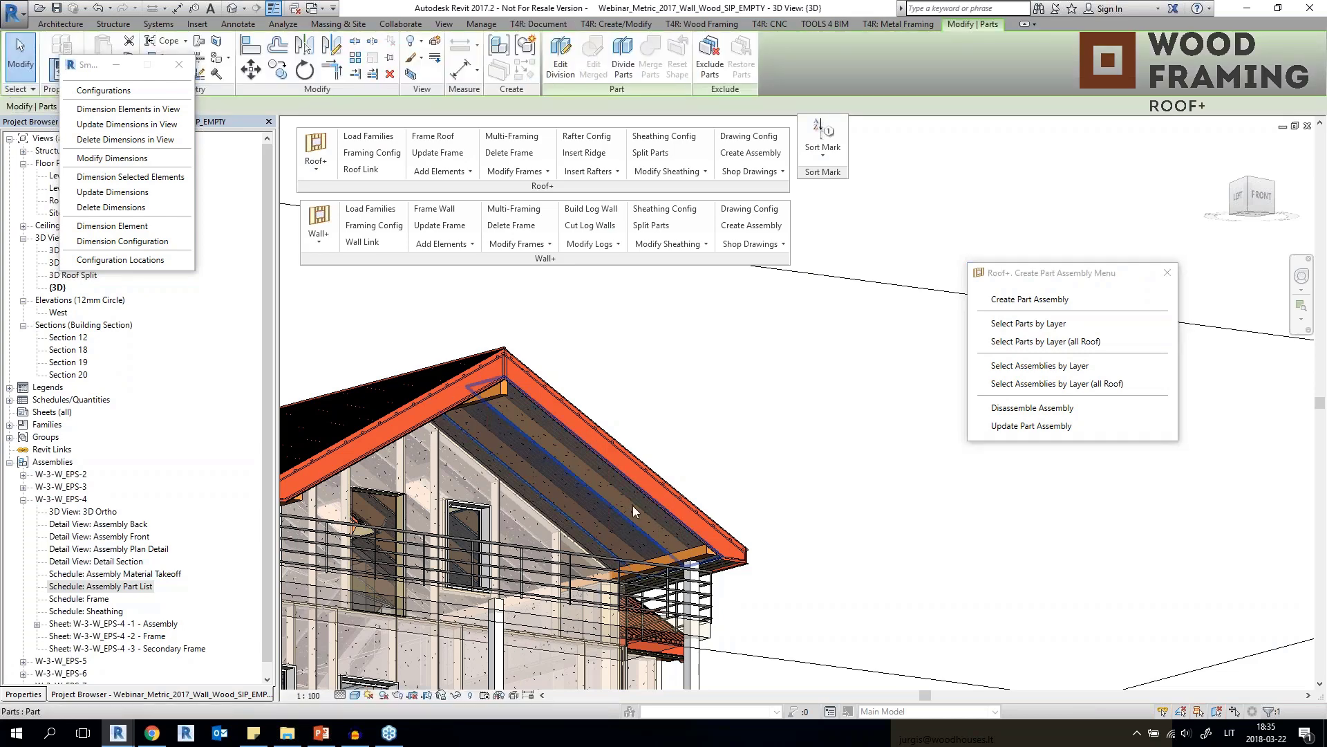
{"action": "key", "text": "Escape"}
{"action": "scroll", "coordinate": [616, 486], "scroll_direction": "up", "scroll_amount": 3}
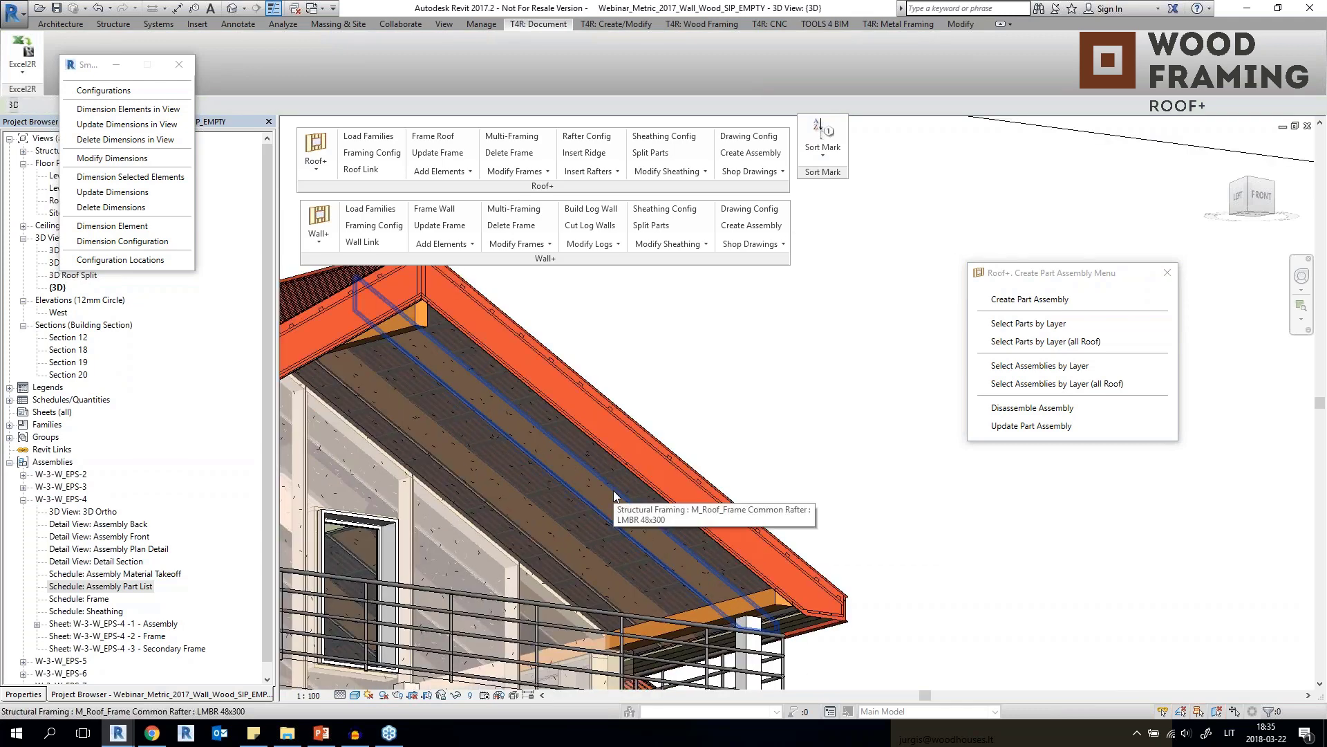
{"action": "key", "text": "Tab"}
{"action": "left_click", "coordinate": [614, 496]}
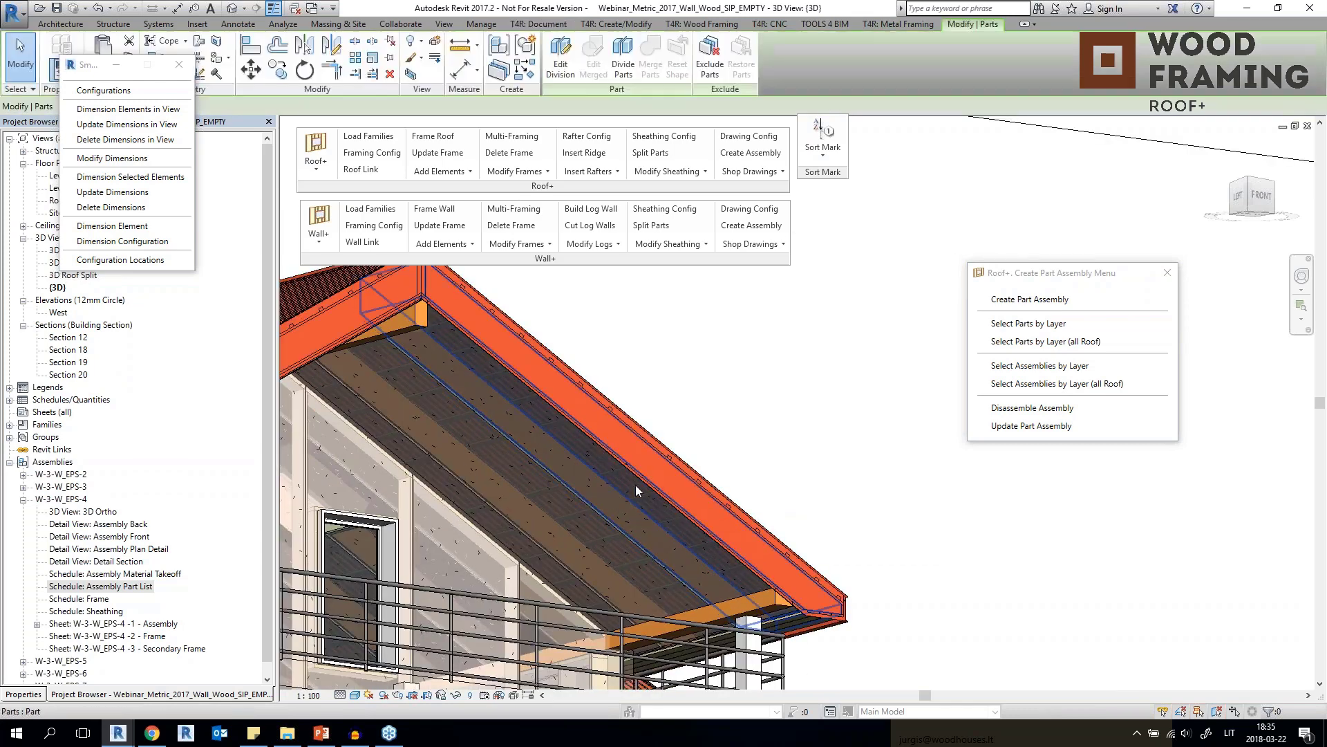
{"action": "left_click", "coordinate": [1076, 325]}
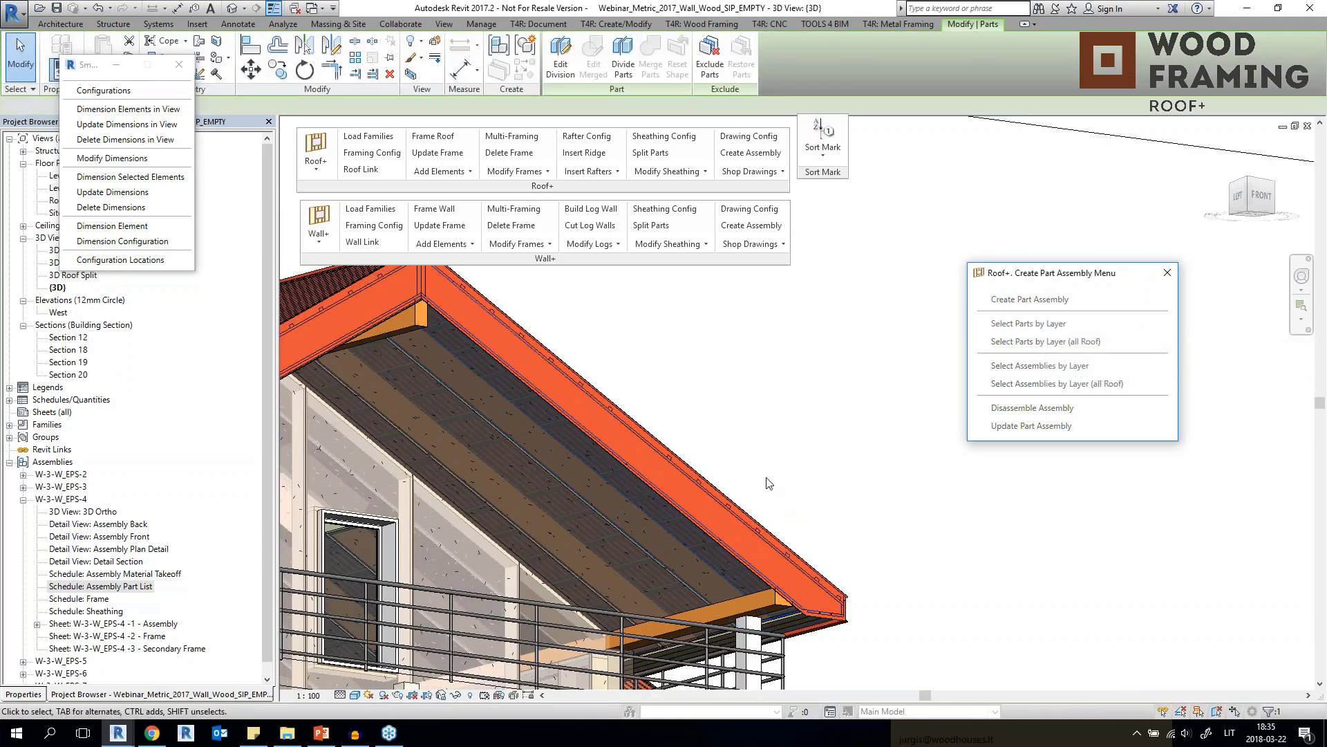
{"action": "left_click", "coordinate": [1035, 384]}
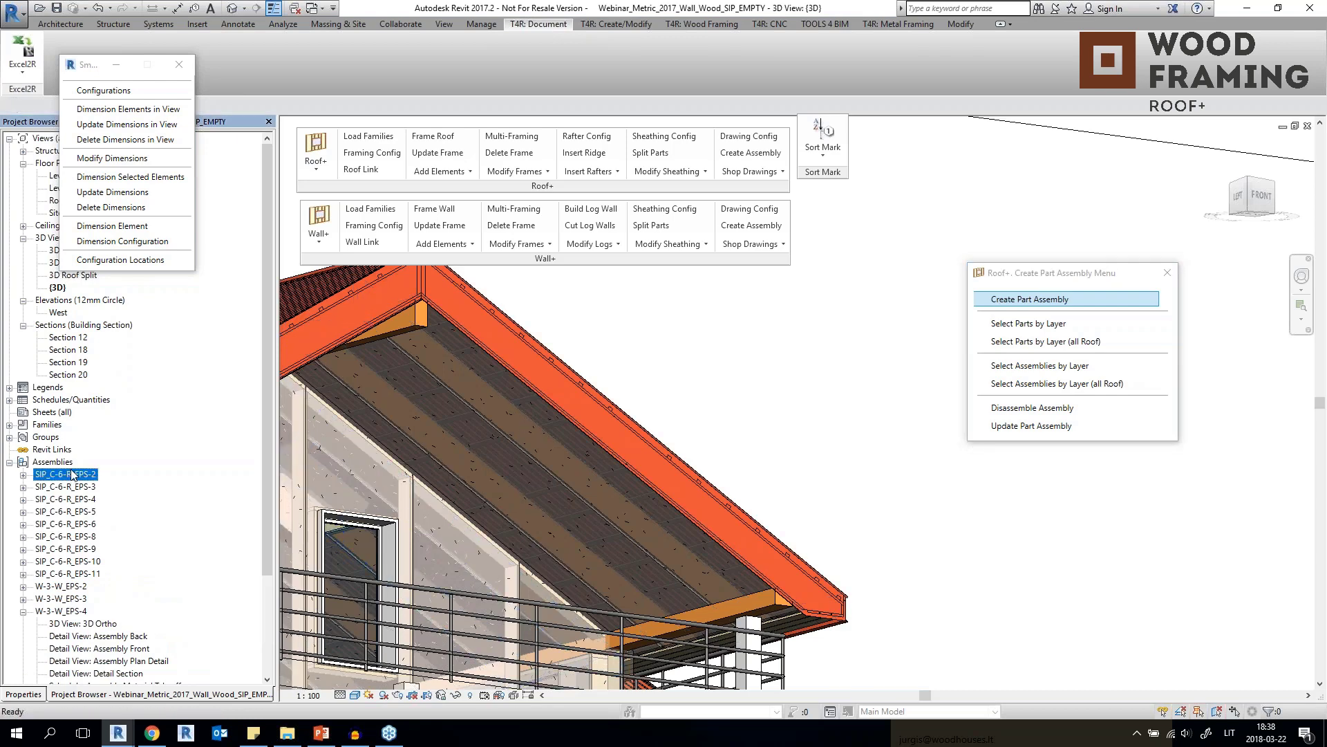
Browse the new SIP_C-6-R_EPS roof assemblies, expand SIP_C-6-R_EPS-3 and open its 3D Ortho view.
{"action": "left_click", "coordinate": [66, 512]}
{"action": "left_click", "coordinate": [64, 524]}
{"action": "left_click", "coordinate": [62, 537]}
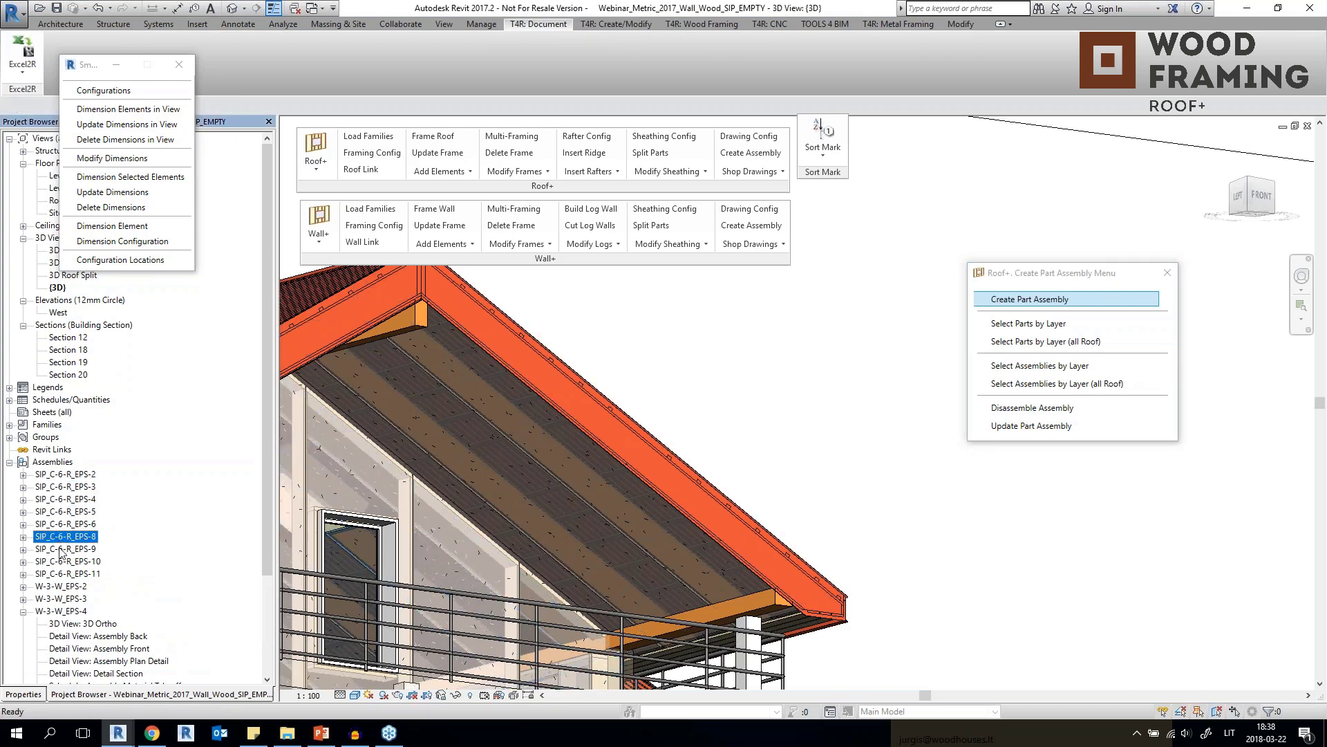
{"action": "left_click", "coordinate": [59, 549]}
{"action": "left_click", "coordinate": [57, 561]}
{"action": "left_click", "coordinate": [24, 488]}
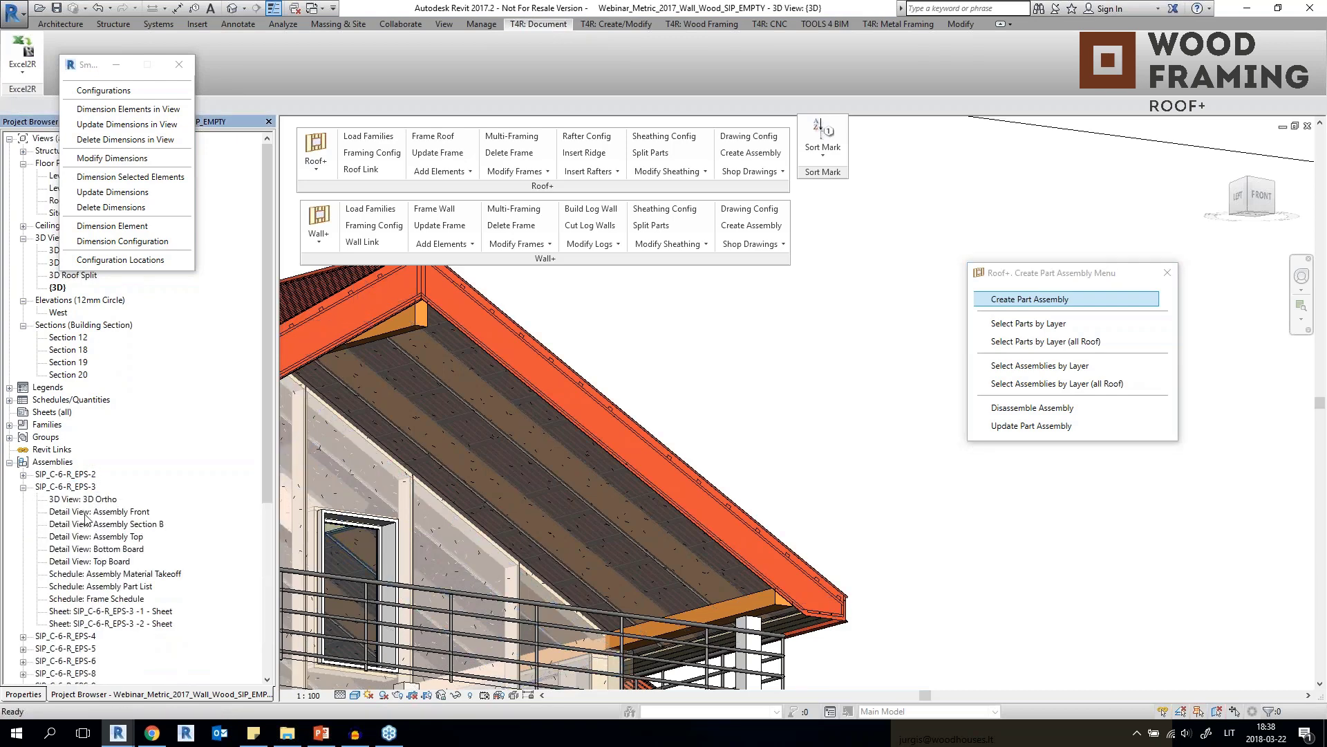
{"action": "double_click", "coordinate": [86, 499]}
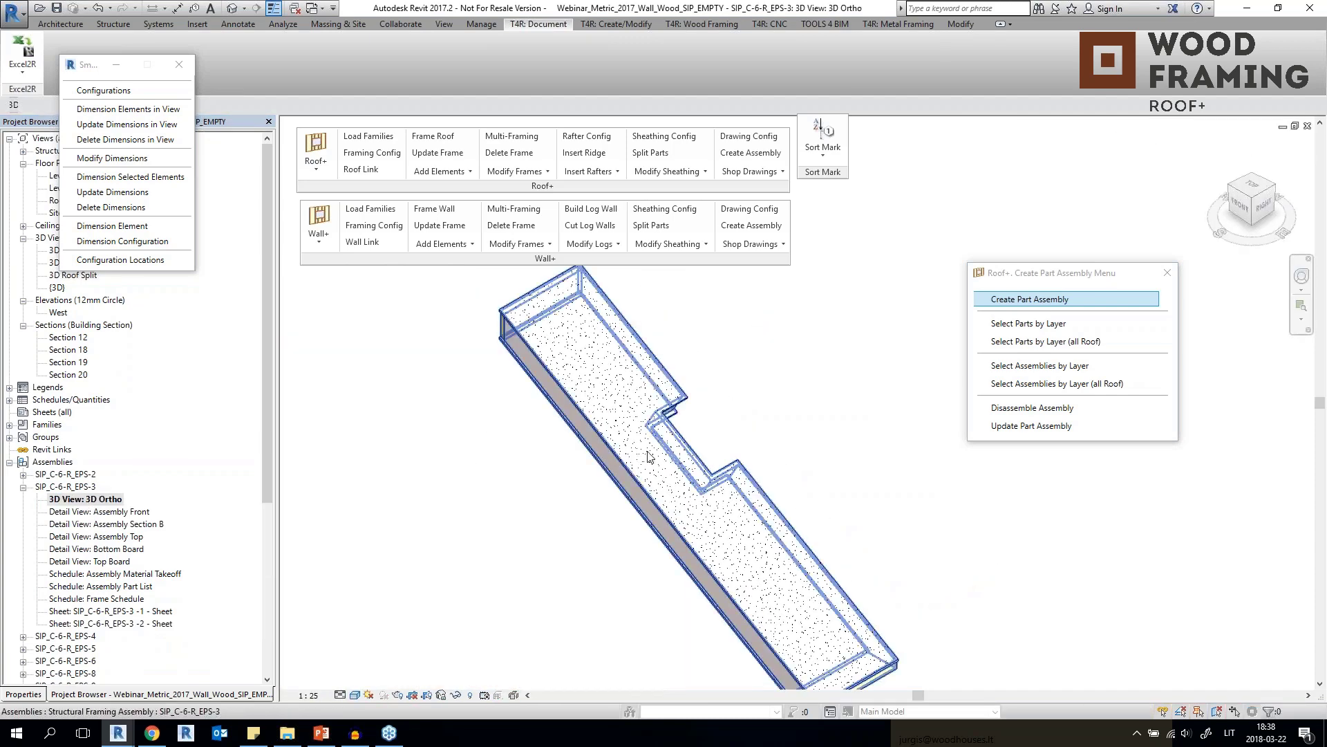
Inspect the roof panel's top board, insulation and lower-end trimmer by selecting them individually in the 3D Ortho view.
{"action": "left_click", "coordinate": [645, 456]}
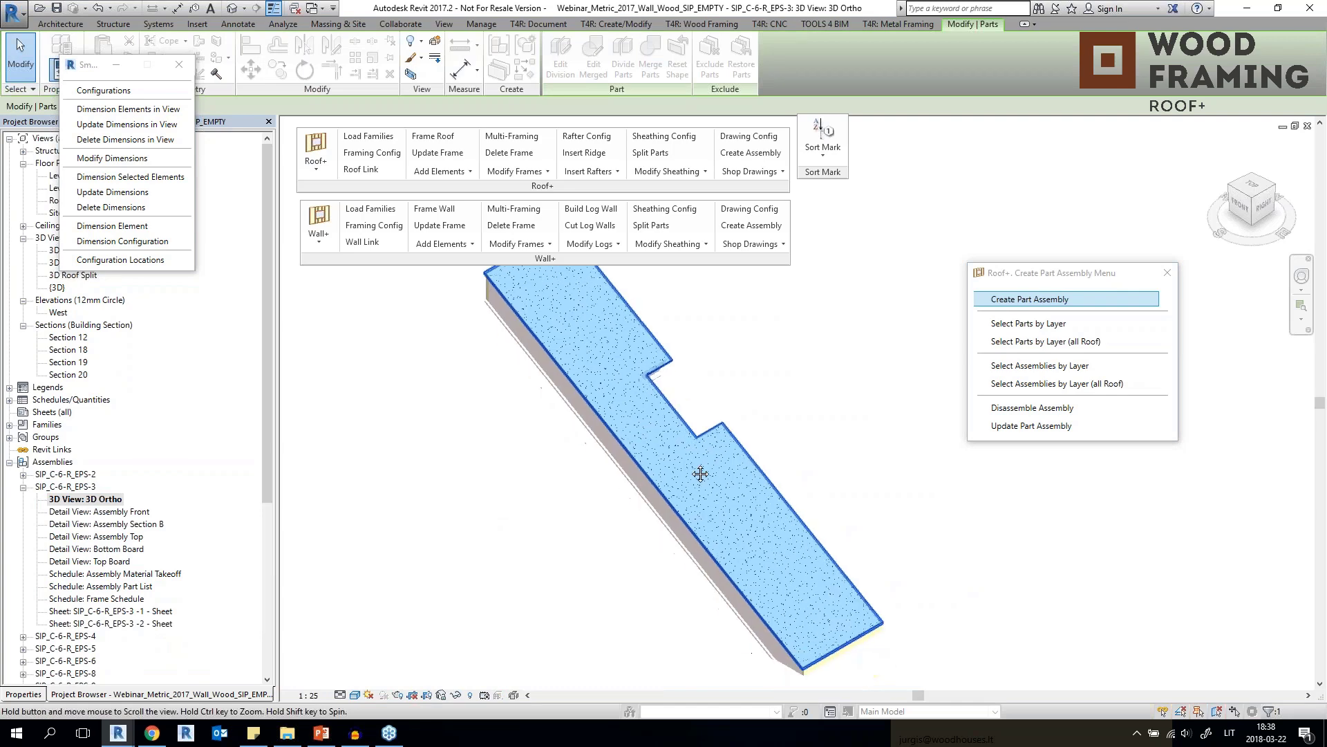
{"action": "key", "text": "Escape"}
{"action": "scroll", "coordinate": [812, 561], "scroll_direction": "up", "scroll_amount": 5}
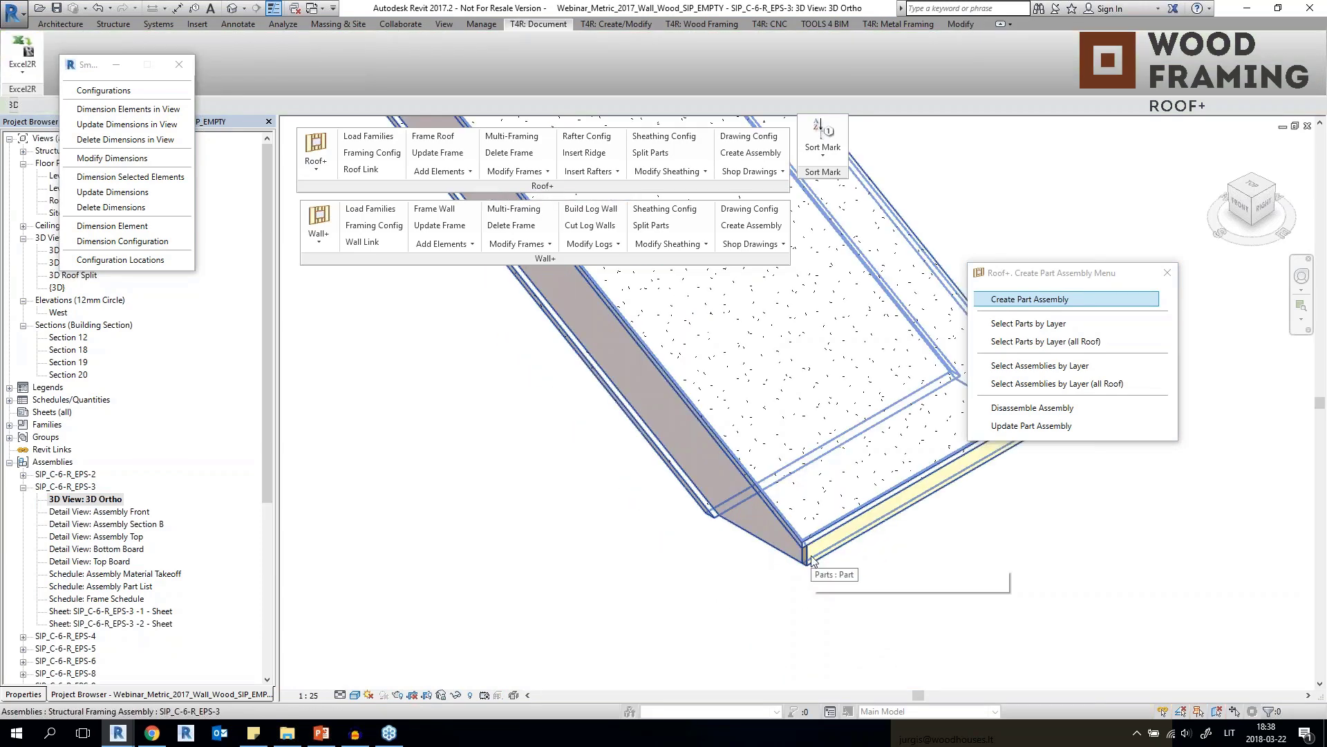
{"action": "left_click", "coordinate": [812, 561]}
{"action": "left_click", "coordinate": [923, 622]}
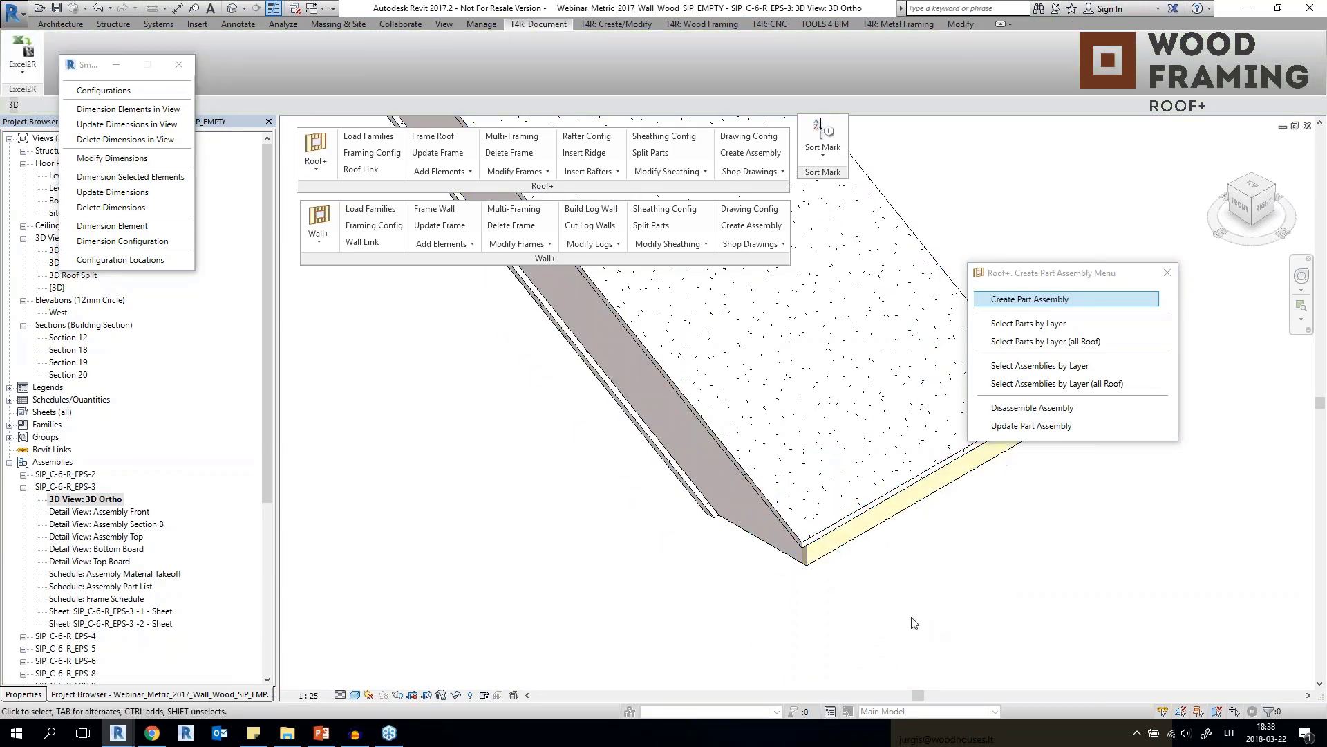
{"action": "left_click", "coordinate": [809, 563]}
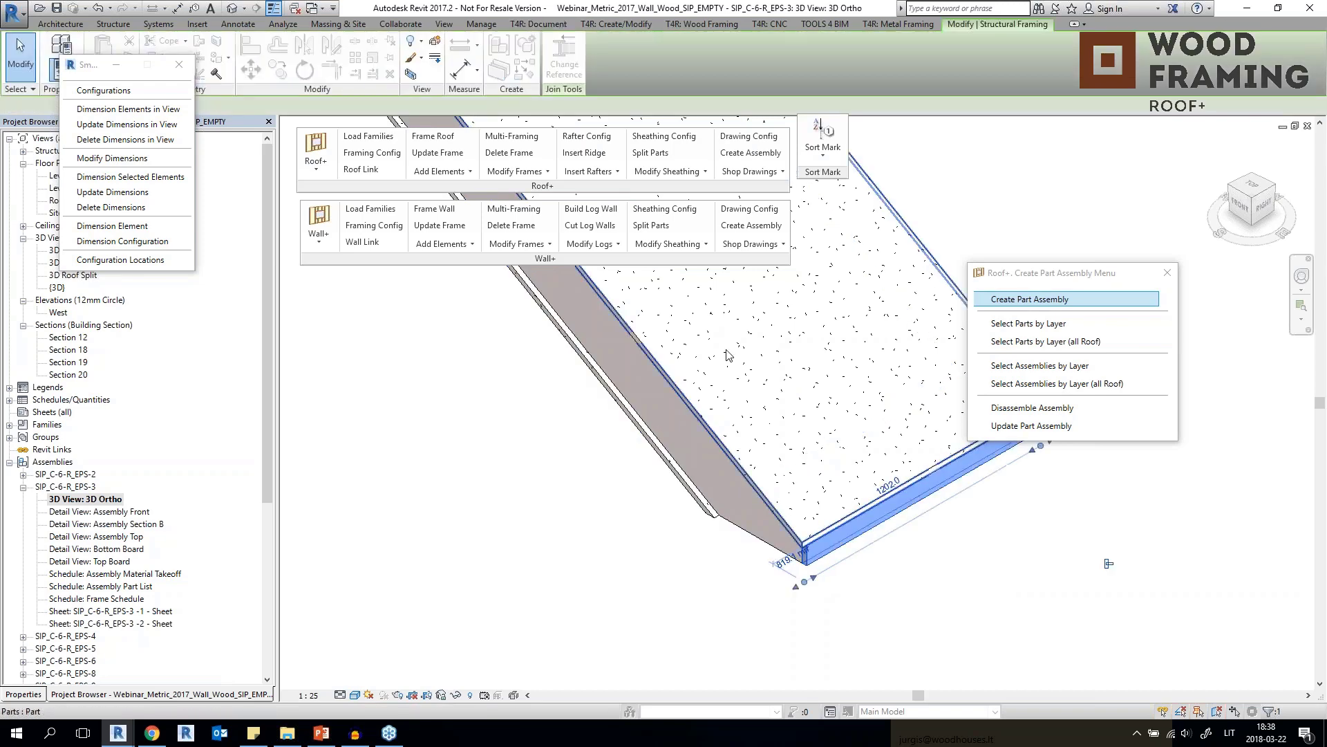
{"action": "left_click", "coordinate": [946, 598]}
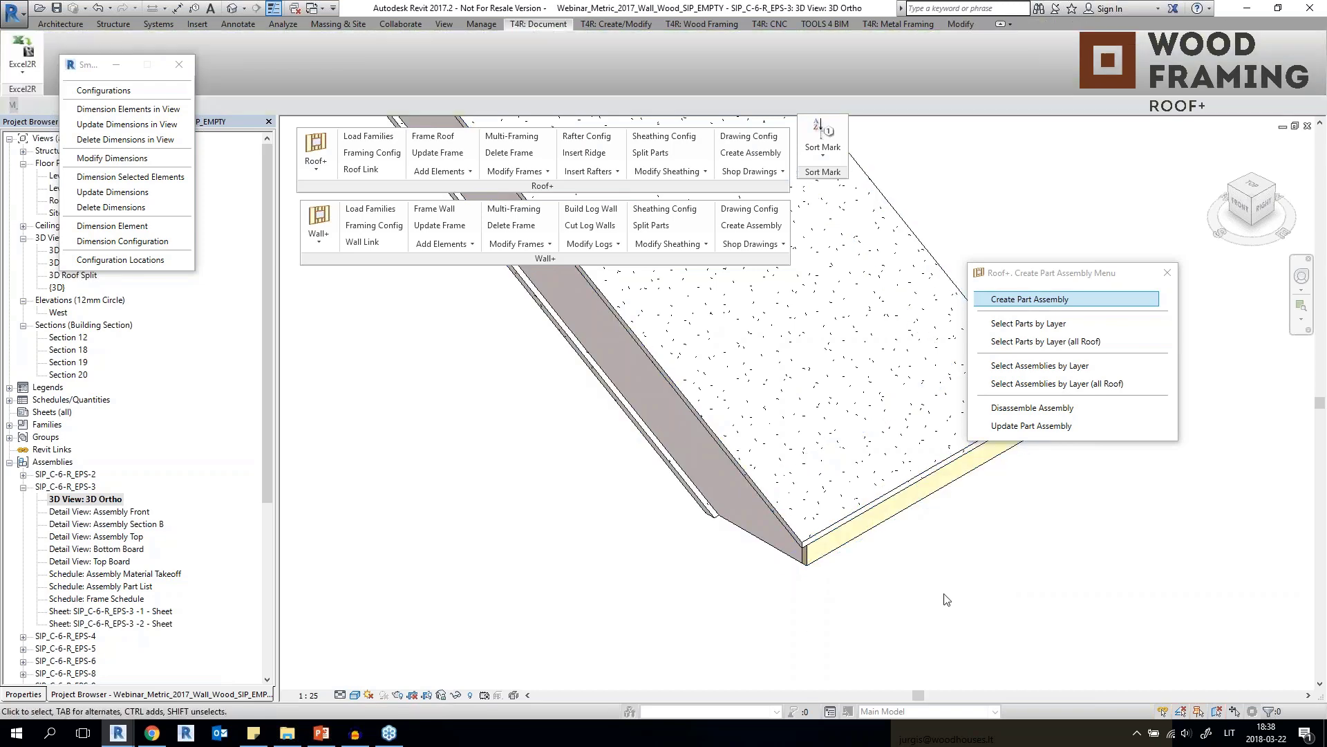
{"action": "left_click", "coordinate": [766, 547]}
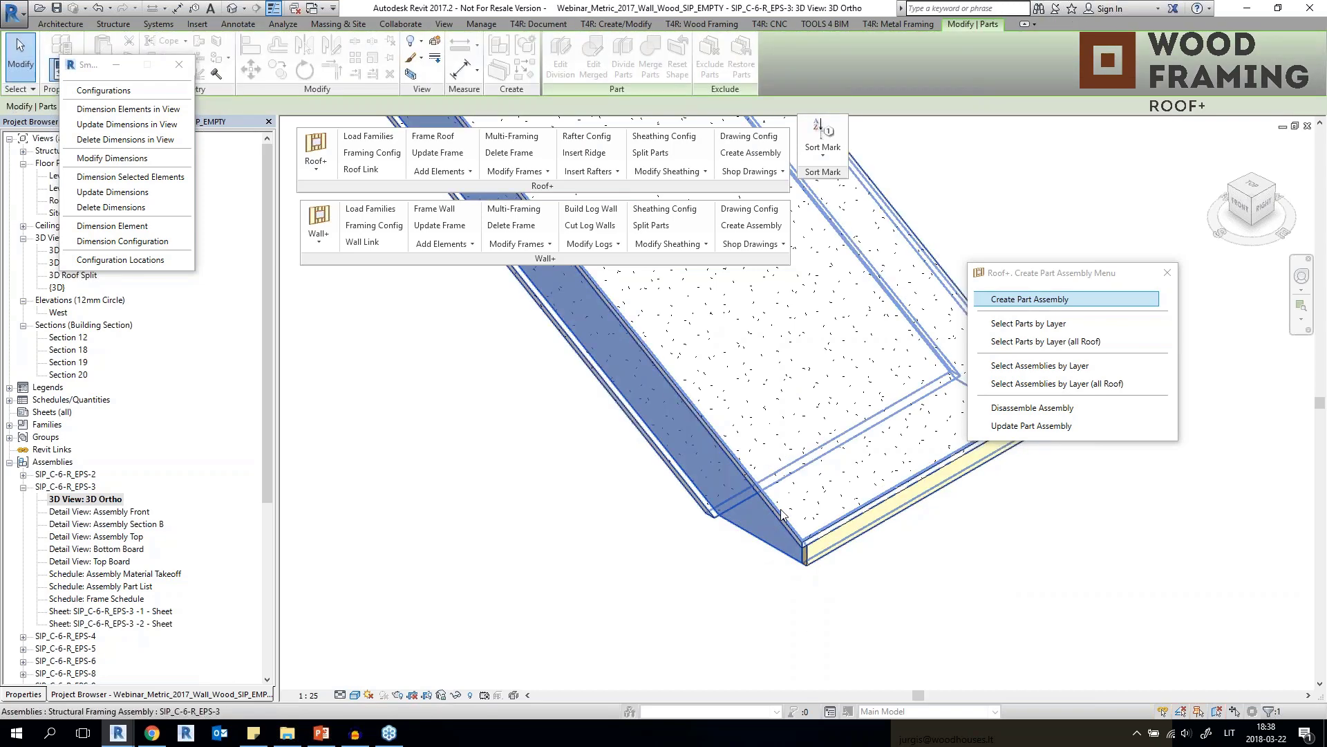
{"action": "left_click", "coordinate": [782, 514]}
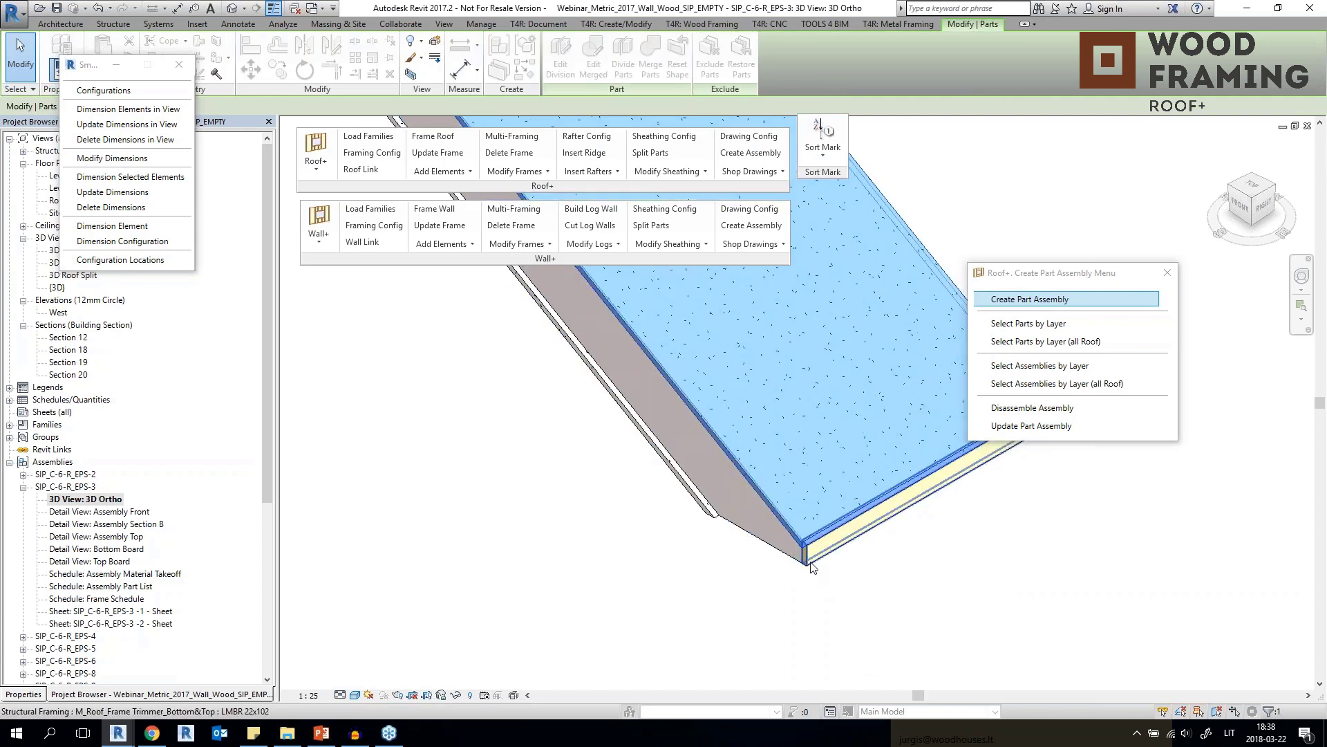
{"action": "left_click", "coordinate": [811, 567]}
Inspect the framing member closing the roof panel's upper end, then clear the selection.
{"action": "scroll", "coordinate": [811, 567], "scroll_direction": "down", "scroll_amount": 3}
{"action": "middle_click_drag", "start_coordinate": [553, 290], "coordinate": [484, 408]}
{"action": "scroll", "coordinate": [462, 373], "scroll_direction": "up", "scroll_amount": 3}
{"action": "key", "text": "Tab"}
{"action": "left_click", "coordinate": [462, 373]}
{"action": "left_click", "coordinate": [459, 369]}
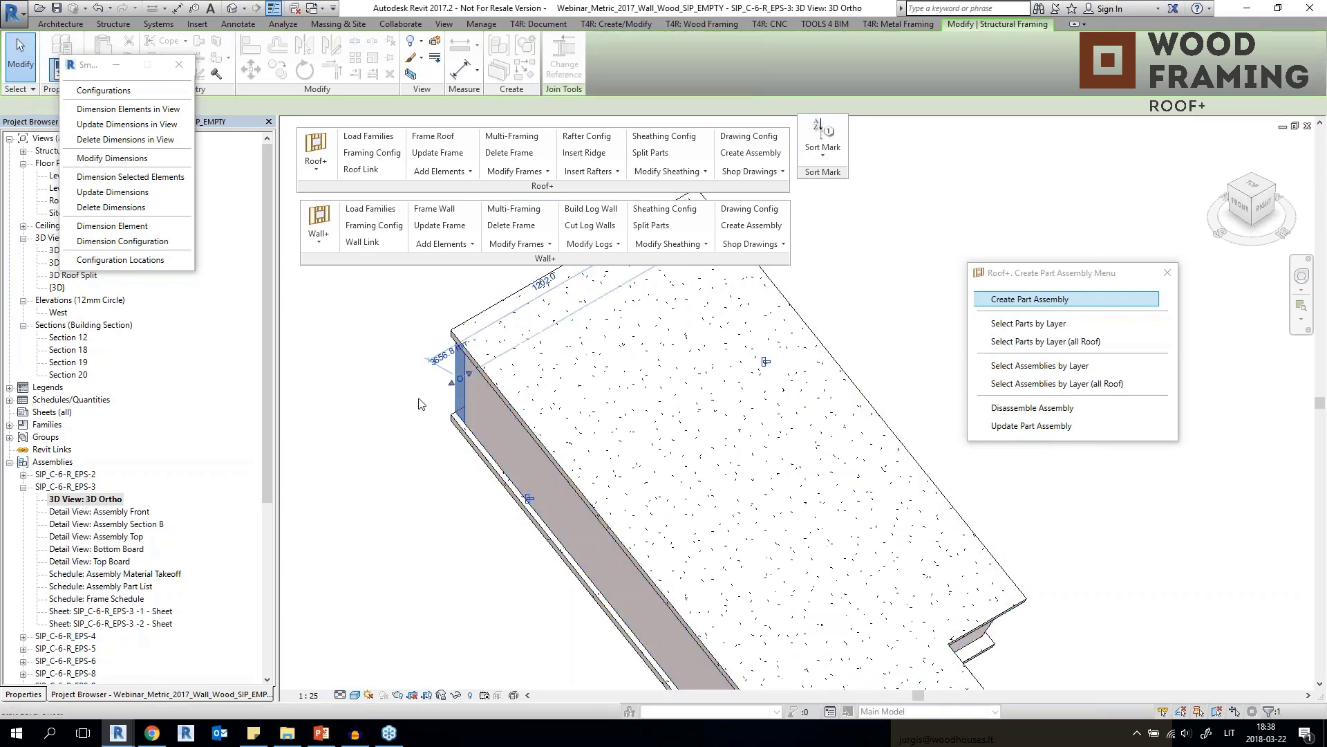
{"action": "scroll", "coordinate": [384, 392], "scroll_direction": "down", "scroll_amount": 3}
{"action": "left_click", "coordinate": [731, 472]}
{"action": "scroll", "coordinate": [728, 454], "scroll_direction": "down", "scroll_amount": 1}
{"action": "middle_click_drag", "start_coordinate": [729, 453], "coordinate": [756, 409]}
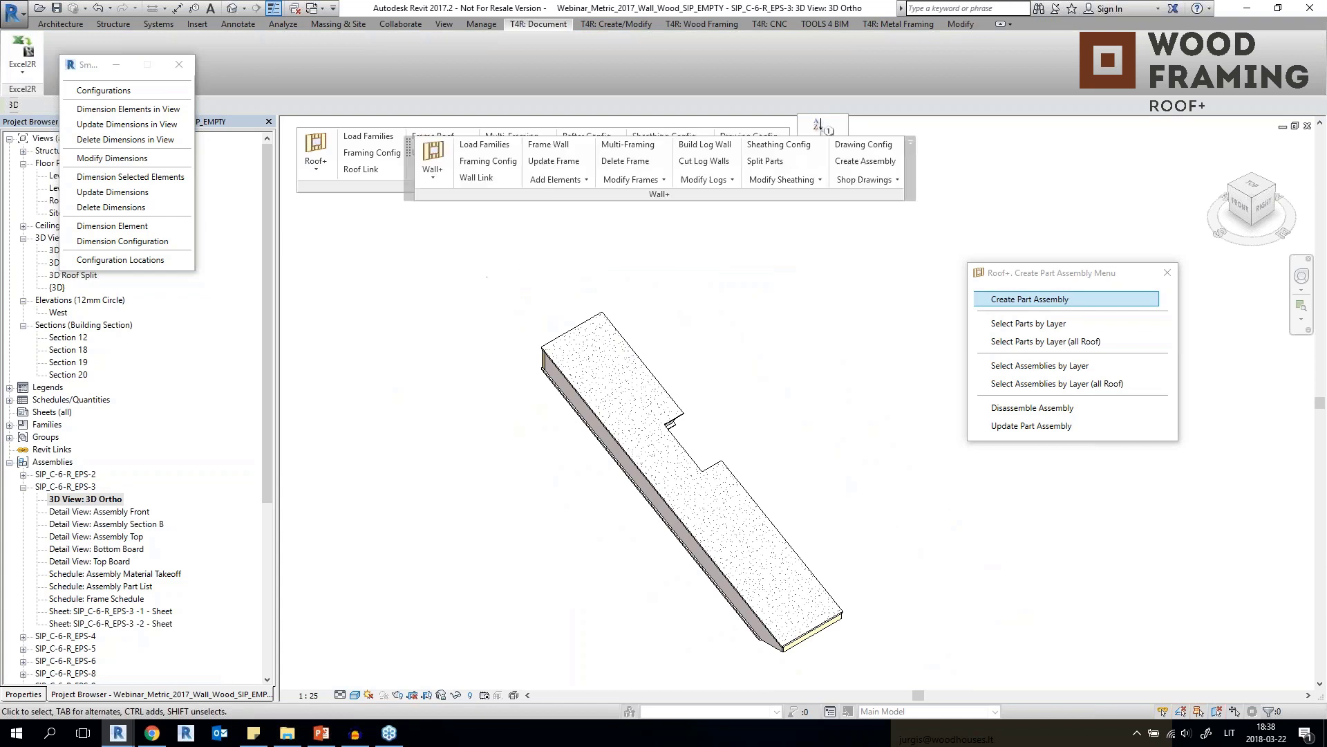
Open the Assembly Front detail view of SIP_C-6-R_EPS-3 and examine the dimensions at both angled panel ends.
{"action": "double_click", "coordinate": [84, 512]}
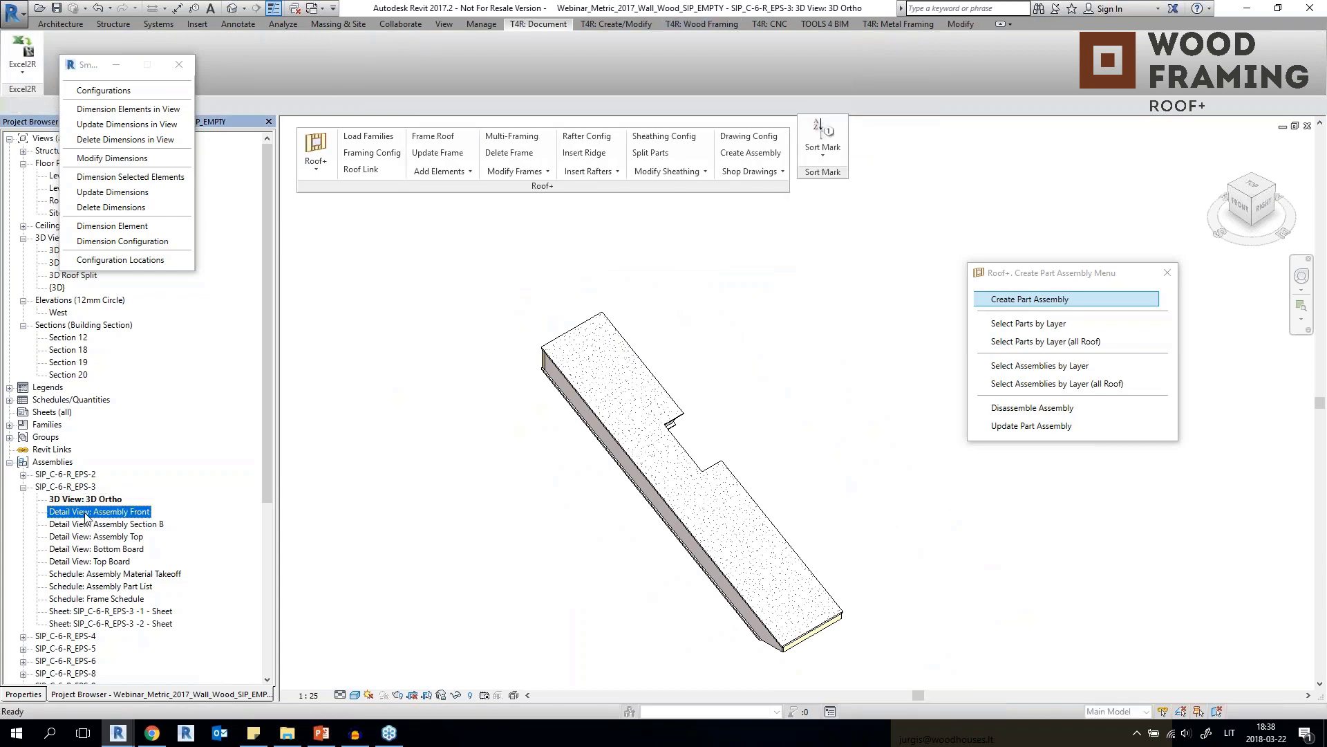
{"action": "left_click", "coordinate": [1014, 334]}
{"action": "left_click_drag", "start_coordinate": [1000, 313], "coordinate": [996, 307]}
{"action": "scroll", "coordinate": [324, 429], "scroll_direction": "up", "scroll_amount": 4}
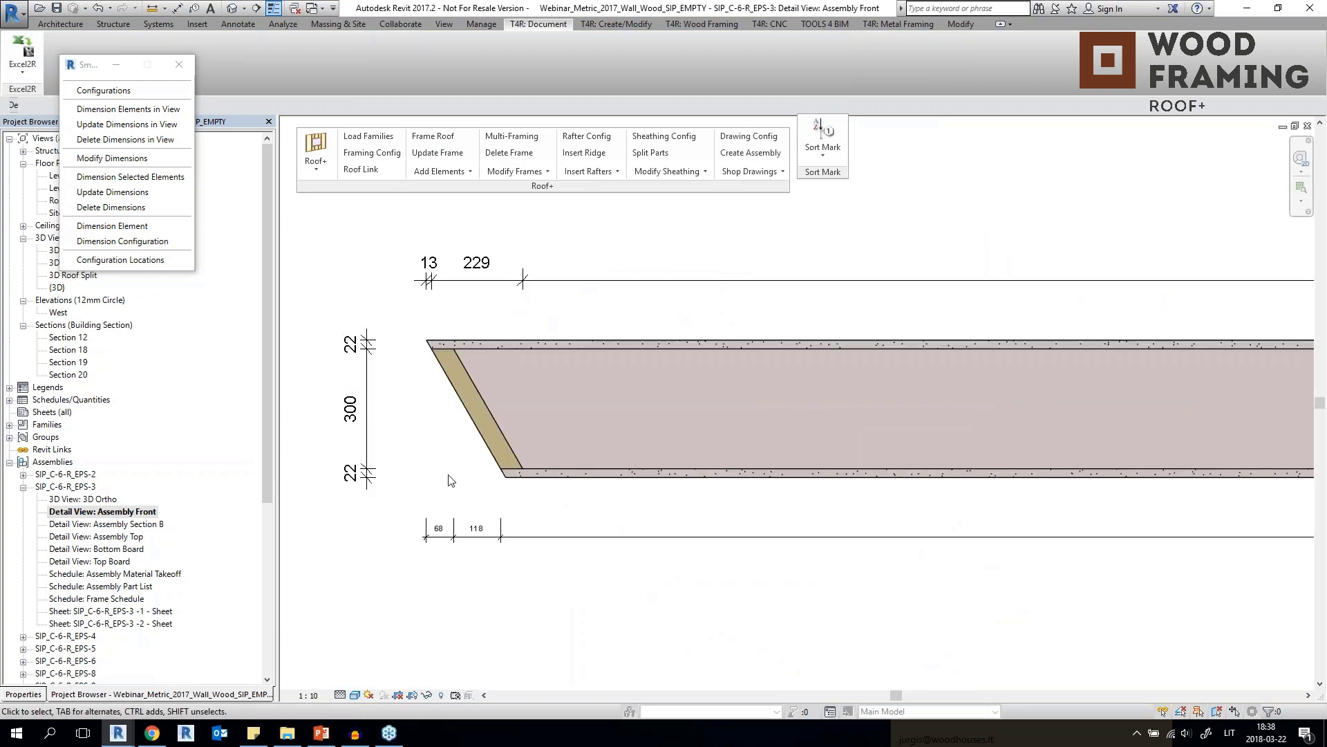
{"action": "scroll", "coordinate": [608, 544], "scroll_direction": "down", "scroll_amount": 4}
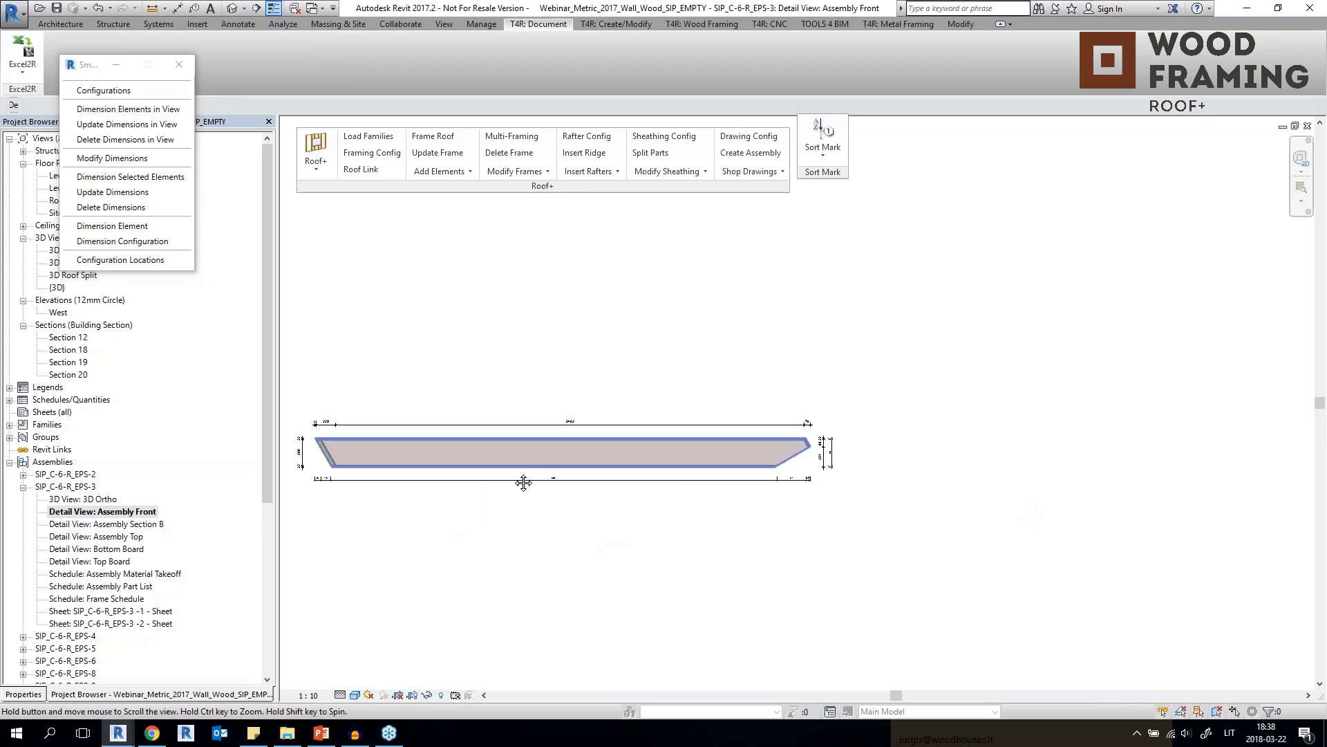
{"action": "scroll", "coordinate": [710, 515], "scroll_direction": "up", "scroll_amount": 4}
{"action": "scroll", "coordinate": [711, 514], "scroll_direction": "up", "scroll_amount": 3}
{"action": "scroll", "coordinate": [711, 514], "scroll_direction": "down", "scroll_amount": 1}
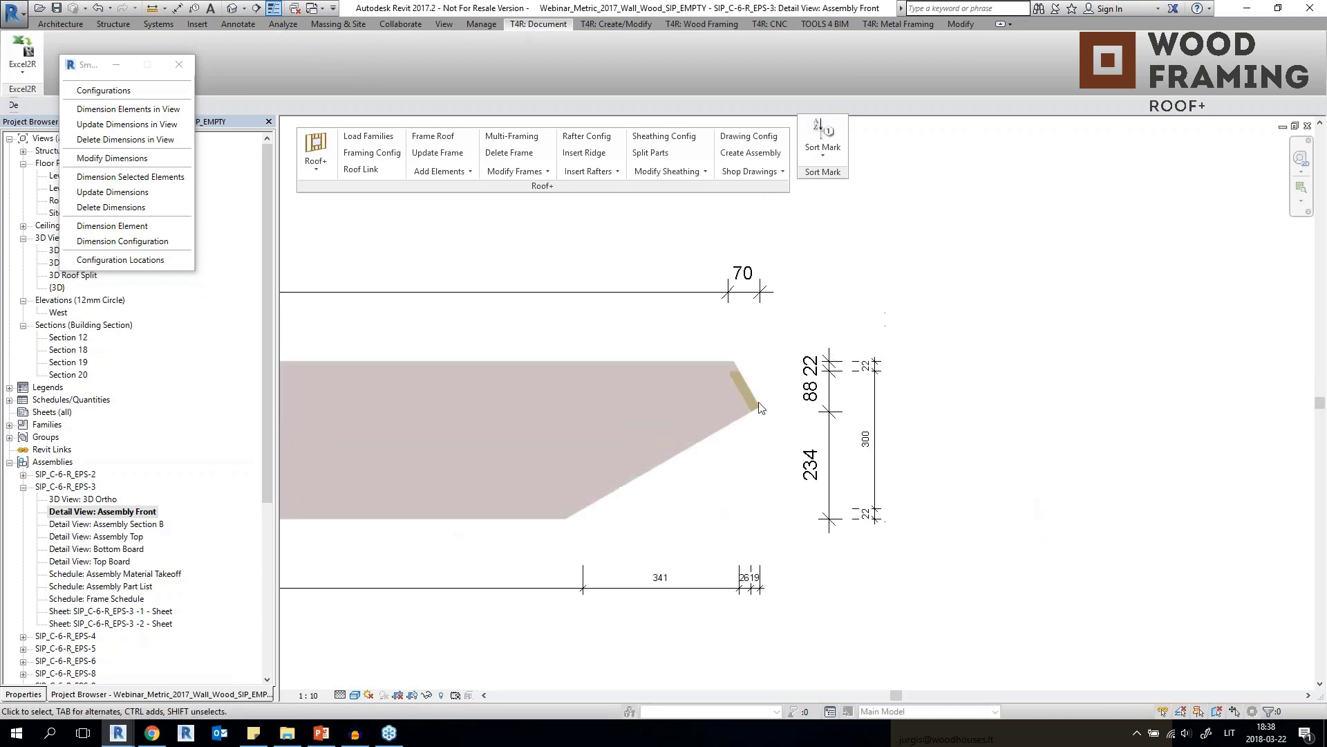
{"action": "scroll", "coordinate": [759, 404], "scroll_direction": "down", "scroll_amount": 4}
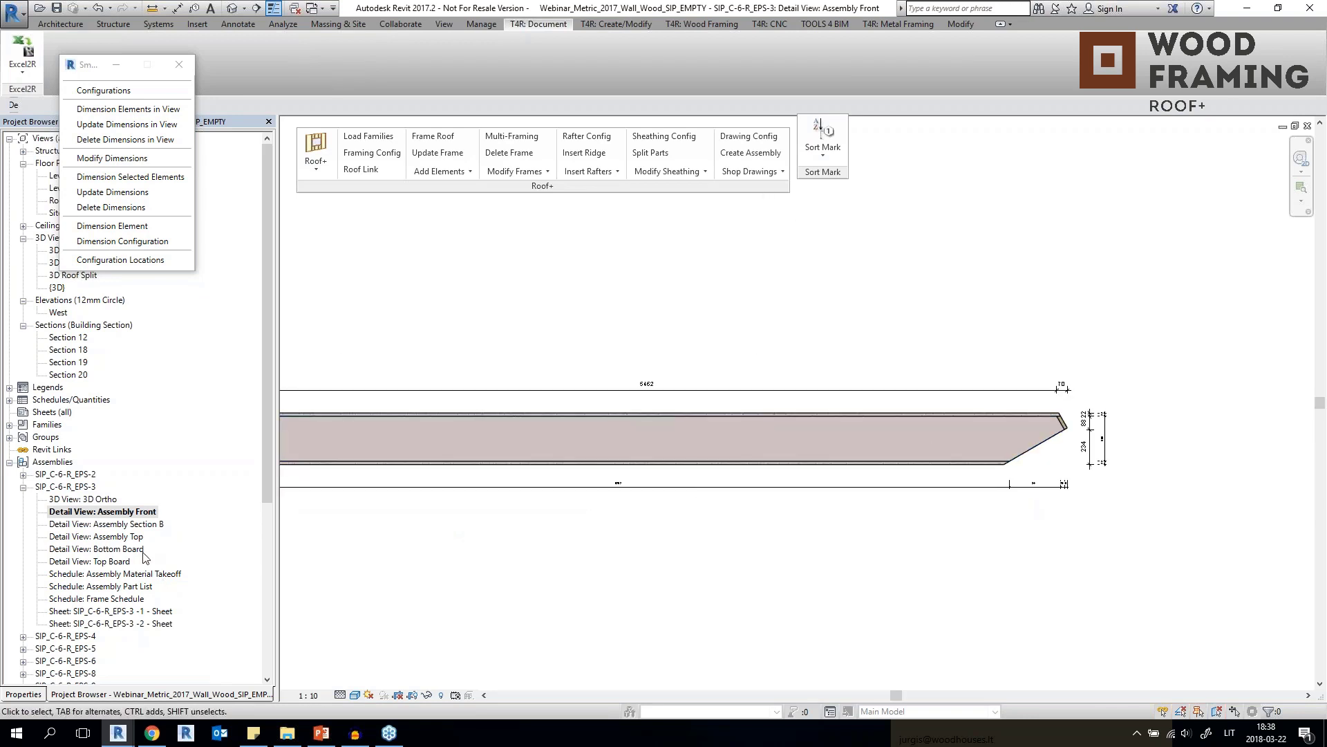
Open the Assembly Section B detail view and examine its board and insulation thickness dimensions.
{"action": "double_click", "coordinate": [131, 524]}
{"action": "scroll", "coordinate": [683, 523], "scroll_direction": "down", "scroll_amount": 2}
{"action": "middle_click_drag", "start_coordinate": [683, 523], "coordinate": [586, 532]}
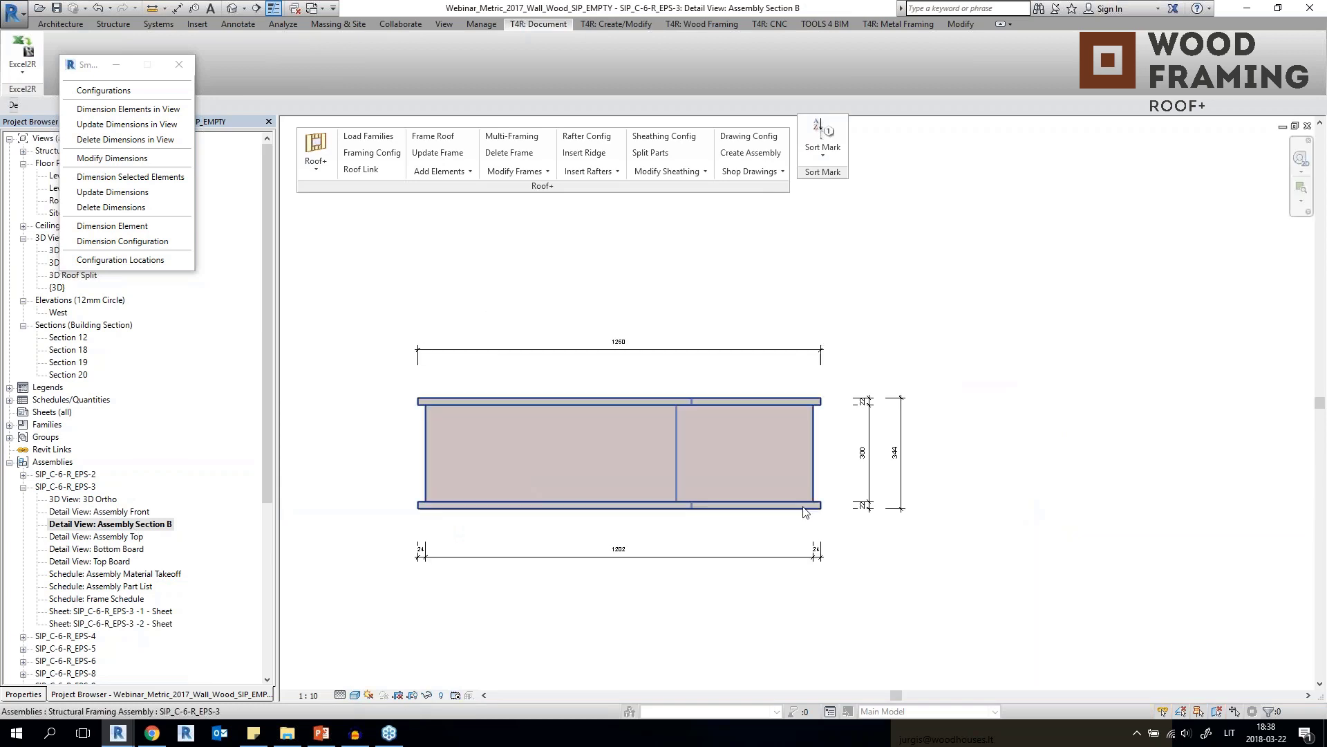
{"action": "scroll", "coordinate": [822, 571], "scroll_direction": "up", "scroll_amount": 4}
{"action": "left_click", "coordinate": [911, 432]}
{"action": "left_click", "coordinate": [913, 434]}
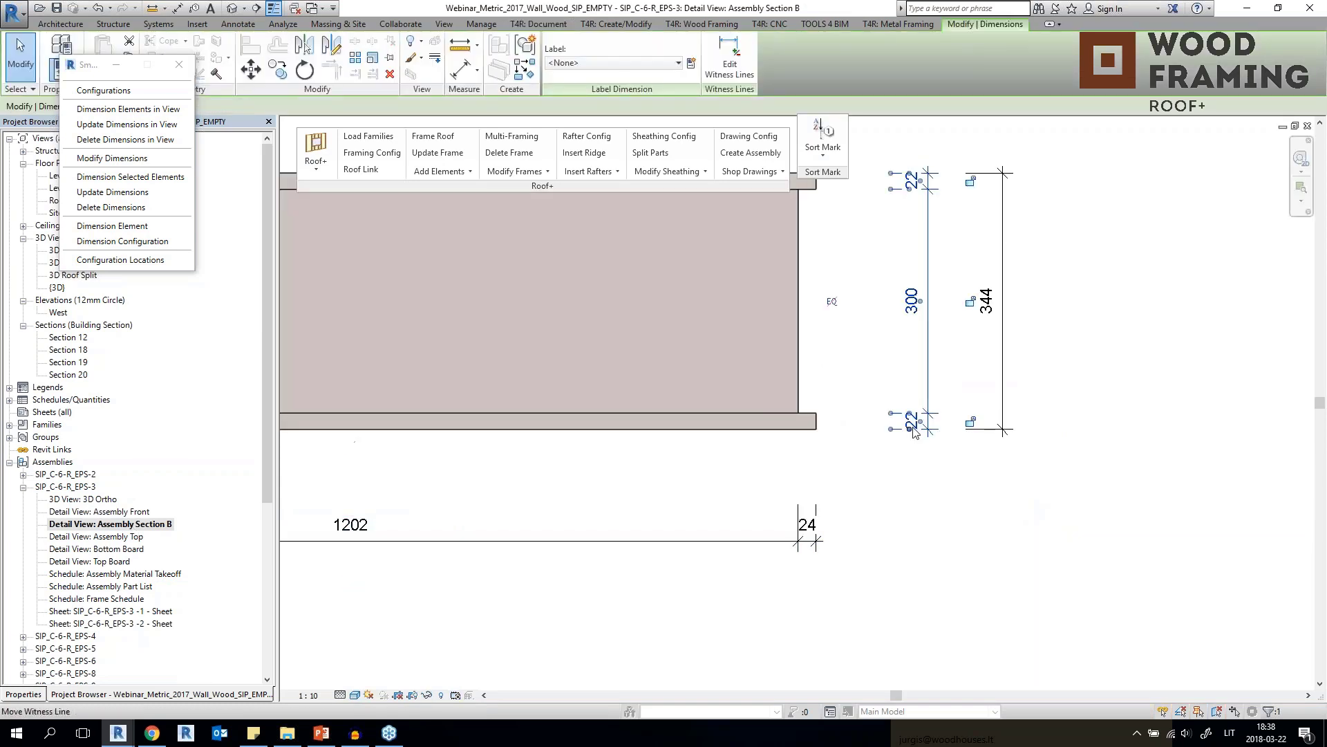
{"action": "scroll", "coordinate": [913, 432], "scroll_direction": "down", "scroll_amount": 4}
{"action": "middle_click_drag", "start_coordinate": [844, 433], "coordinate": [847, 468]}
{"action": "key", "text": "Escape"}
Open the Assembly Top detail view and examine the panel's dimensions along its full length.
{"action": "double_click", "coordinate": [125, 536]}
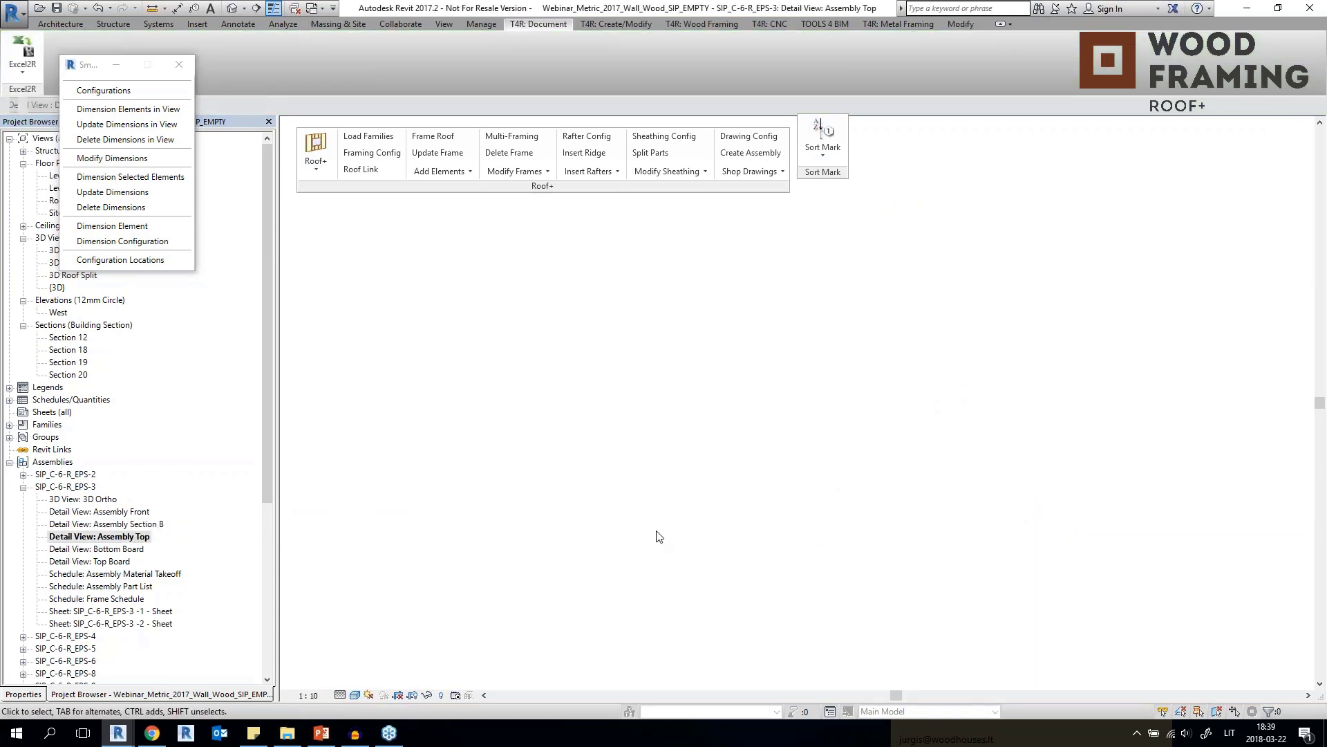
{"action": "scroll", "coordinate": [361, 308], "scroll_direction": "up", "scroll_amount": 2}
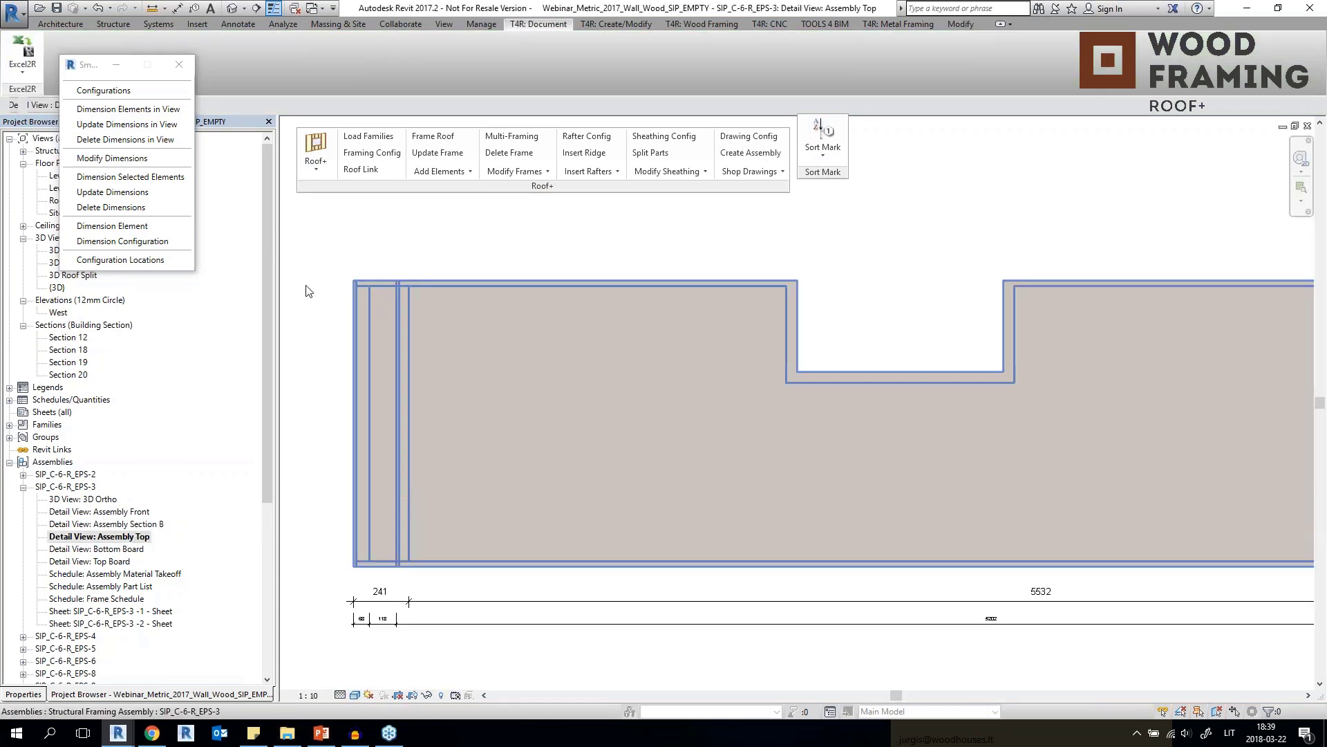
{"action": "scroll", "coordinate": [477, 314], "scroll_direction": "down", "scroll_amount": 1}
{"action": "middle_click_drag", "start_coordinate": [933, 595], "coordinate": [494, 571]}
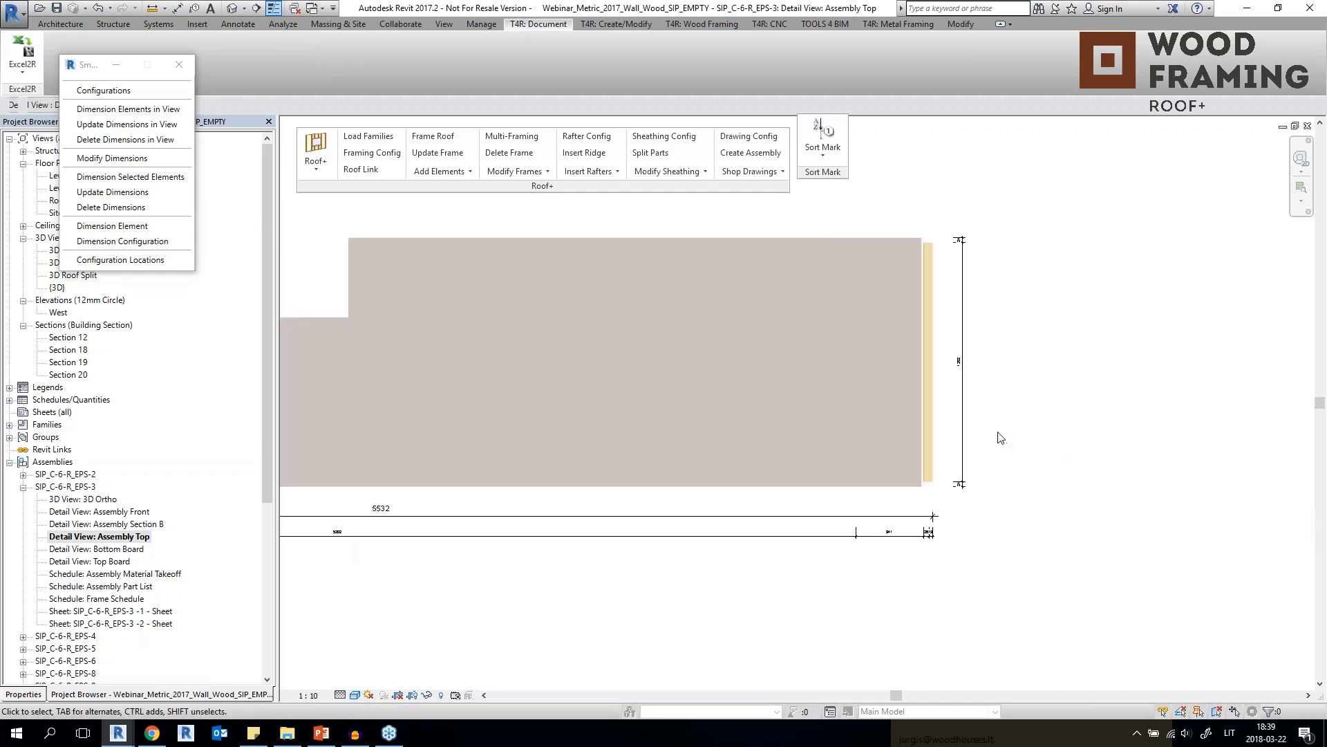
Open the Bottom Board and Top Board detail views and examine each board's dimensions and notch.
{"action": "double_click", "coordinate": [115, 550]}
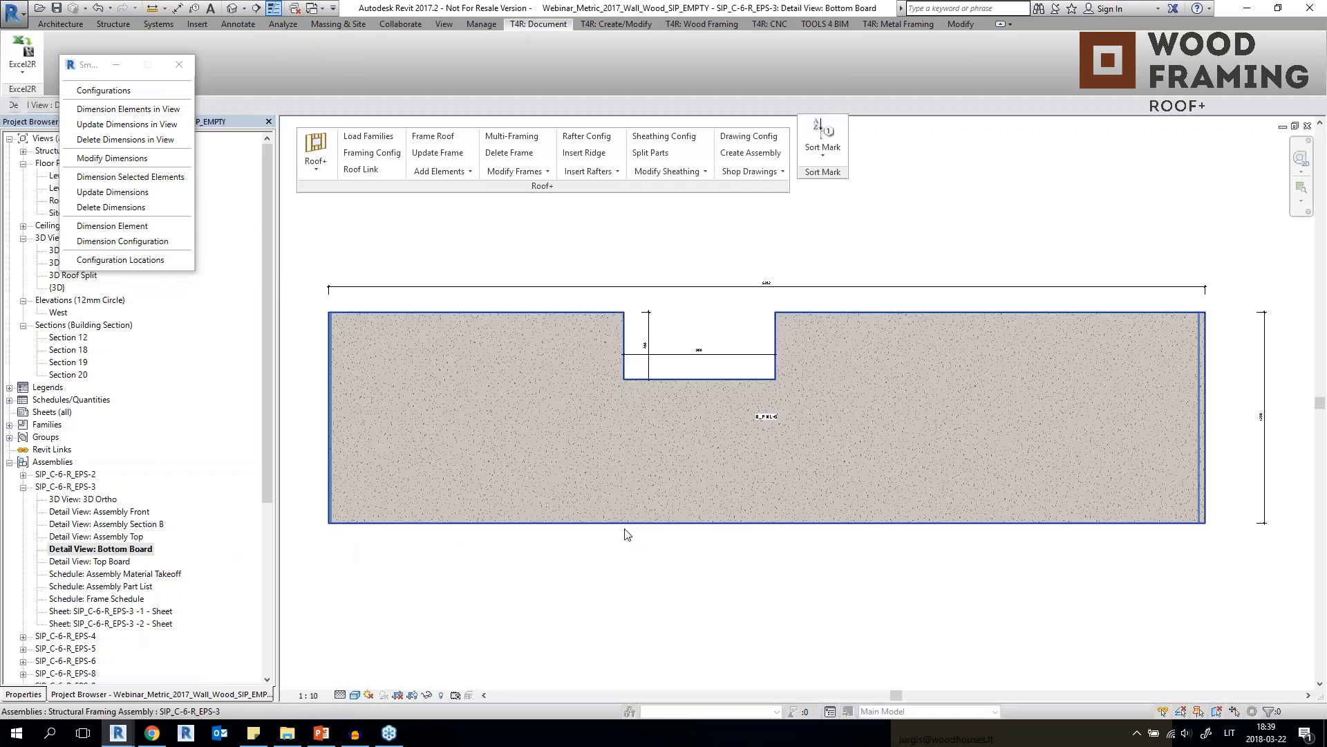
{"action": "scroll", "coordinate": [599, 605], "scroll_direction": "down", "scroll_amount": 1}
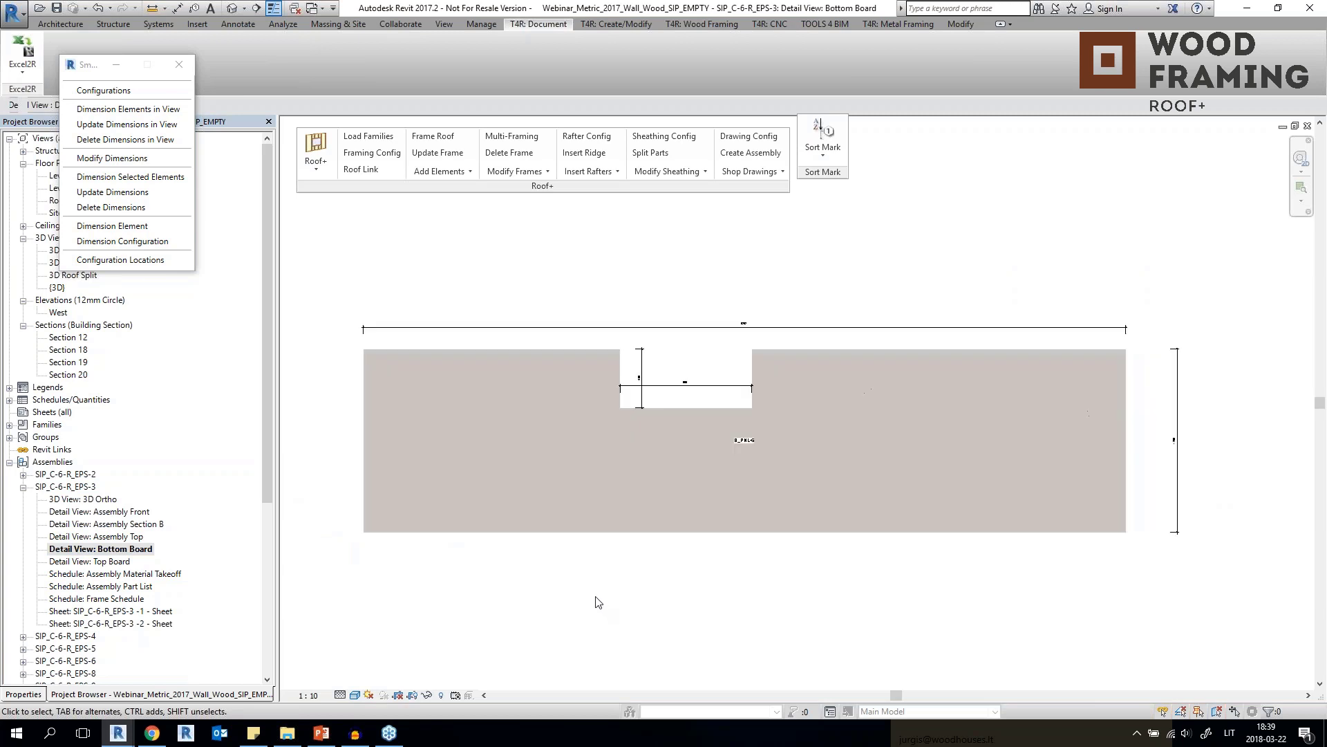
{"action": "double_click", "coordinate": [111, 560]}
{"action": "scroll", "coordinate": [257, 551], "scroll_direction": "down", "scroll_amount": 1}
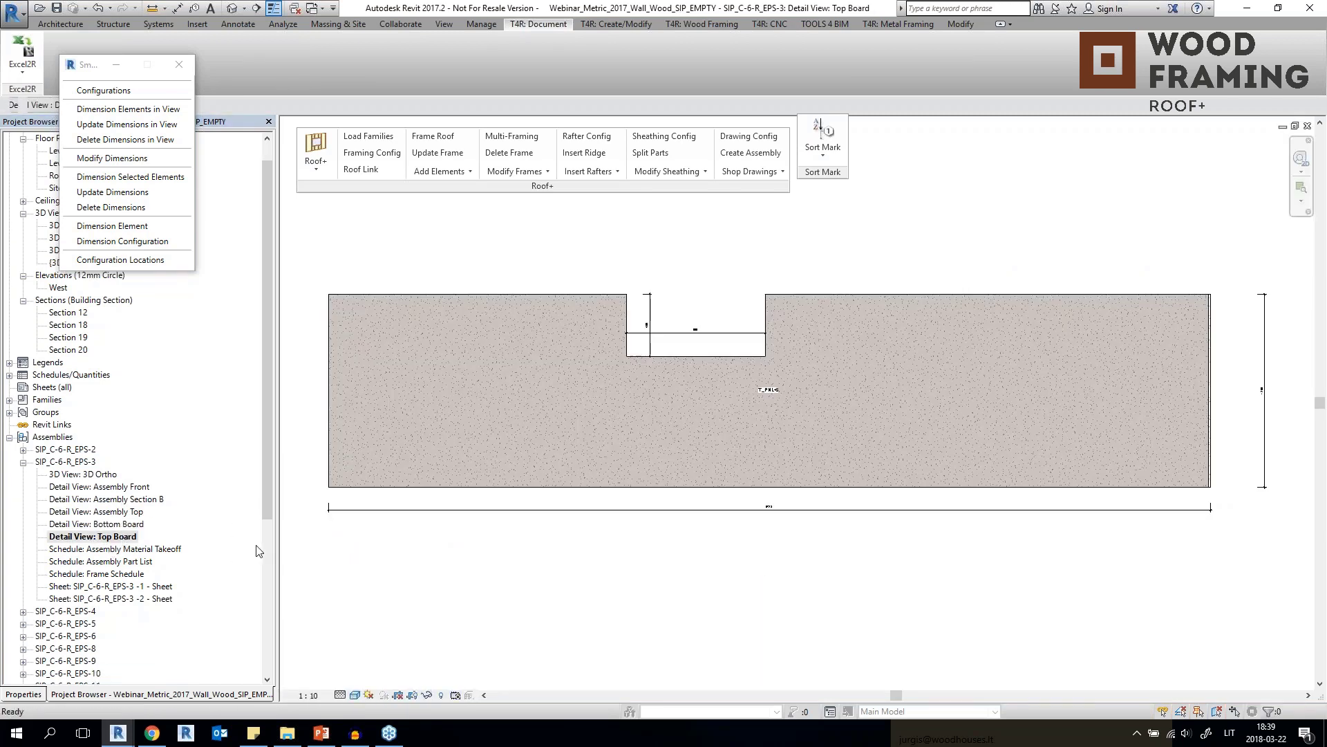
{"action": "scroll", "coordinate": [690, 483], "scroll_direction": "down", "scroll_amount": 1}
{"action": "middle_click_drag", "start_coordinate": [871, 497], "coordinate": [734, 486]}
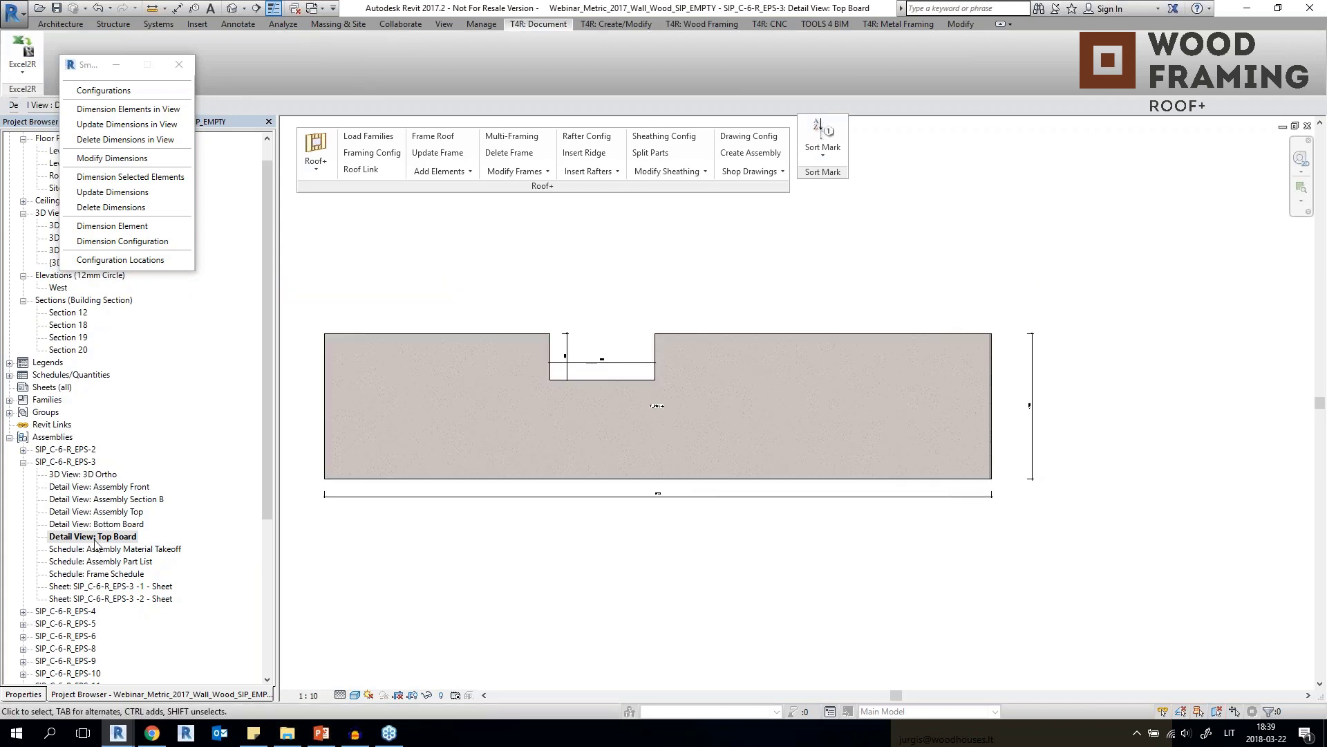
Review the Assembly Material Takeoff and Assembly Part List schedules, moving the Roof+ tool panel clear of the tables.
{"action": "double_click", "coordinate": [116, 550]}
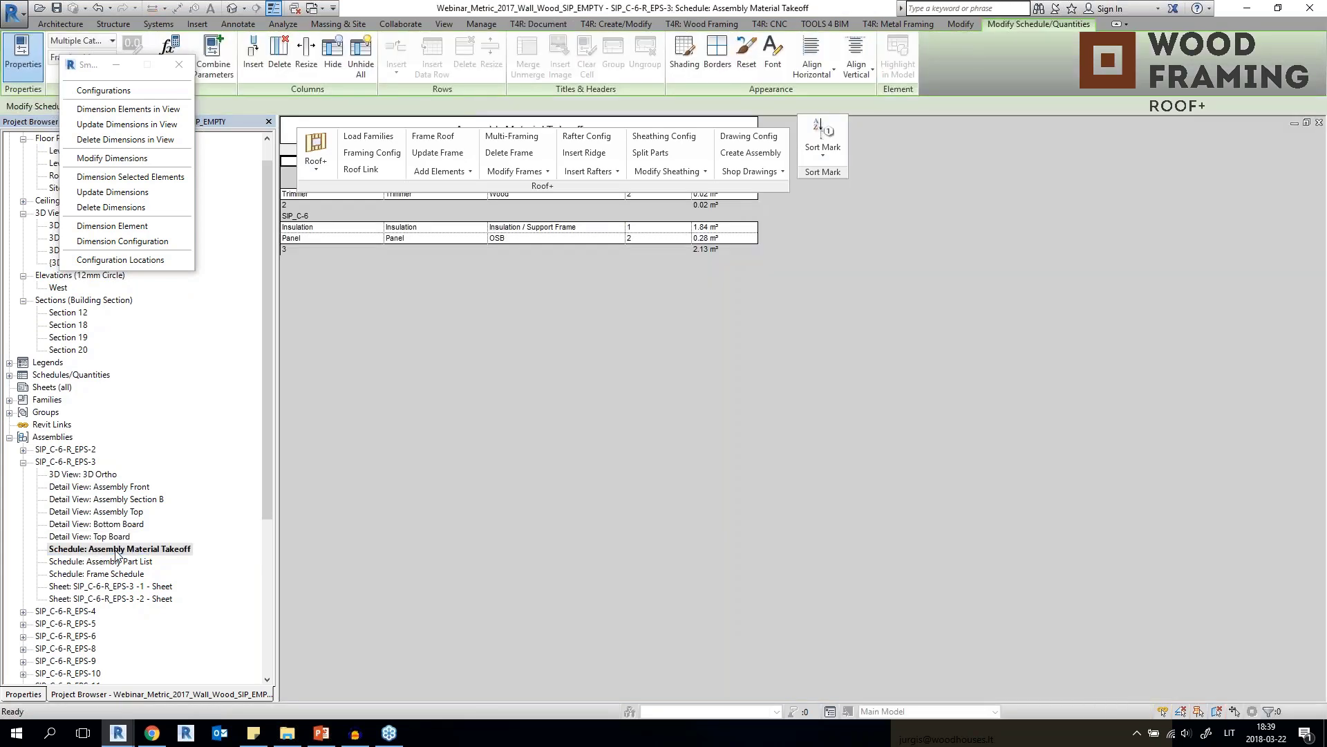
{"action": "left_click_drag", "start_coordinate": [538, 188], "coordinate": [833, 509]}
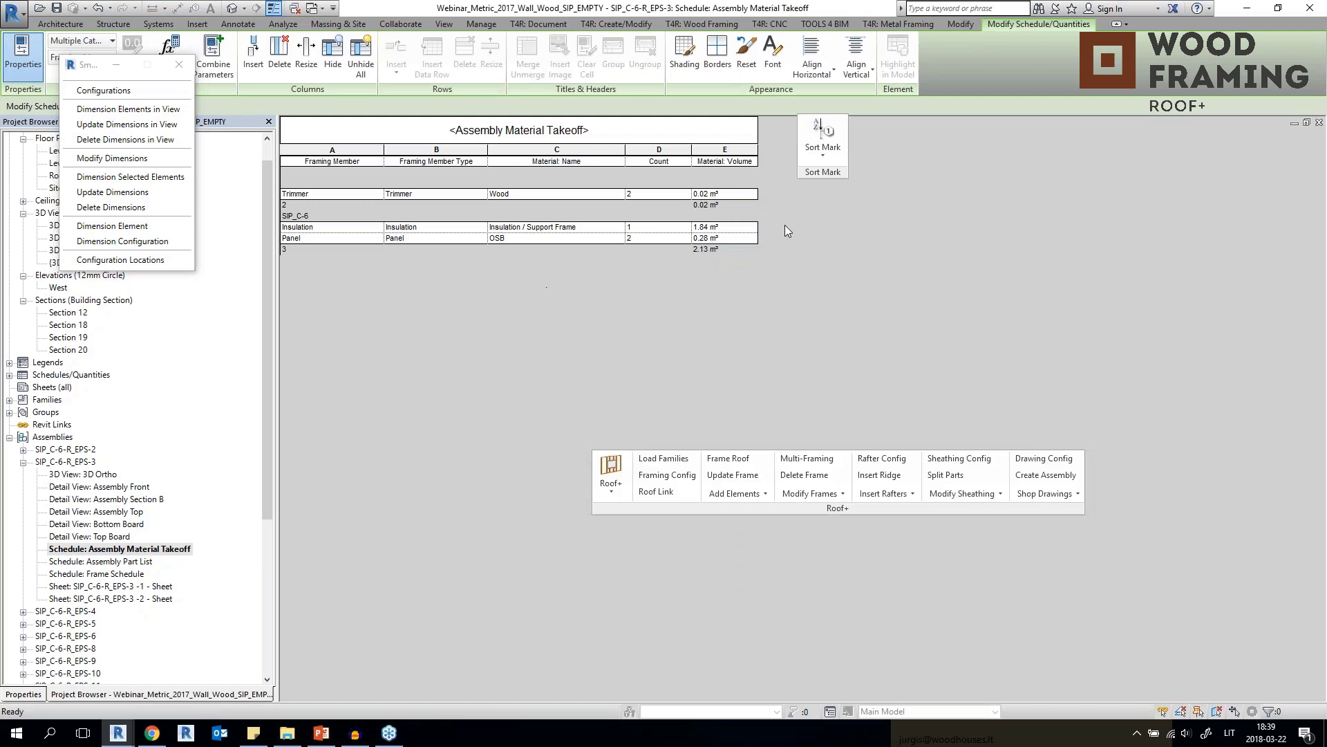
{"action": "double_click", "coordinate": [100, 562]}
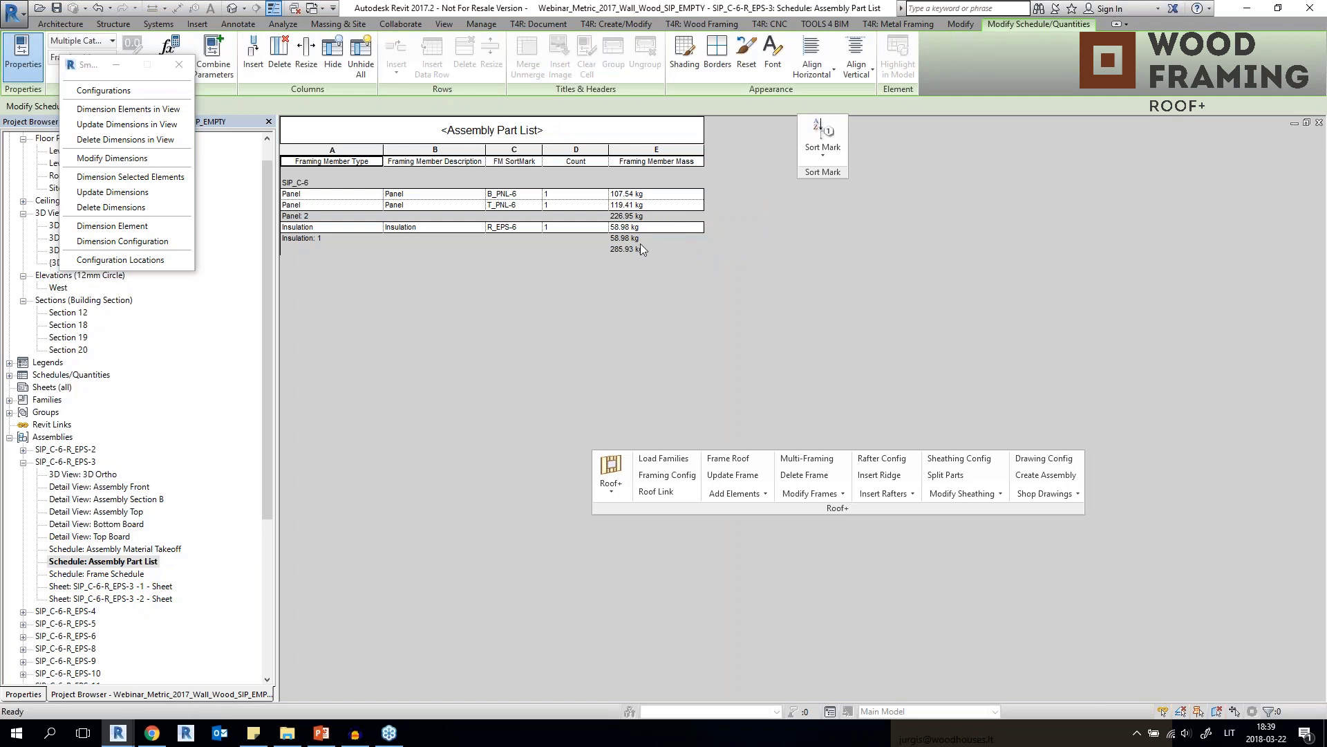
Review the top panel's count in the Assembly Part List and the trimmer entry in the Frame Schedule.
{"action": "left_click", "coordinate": [554, 206]}
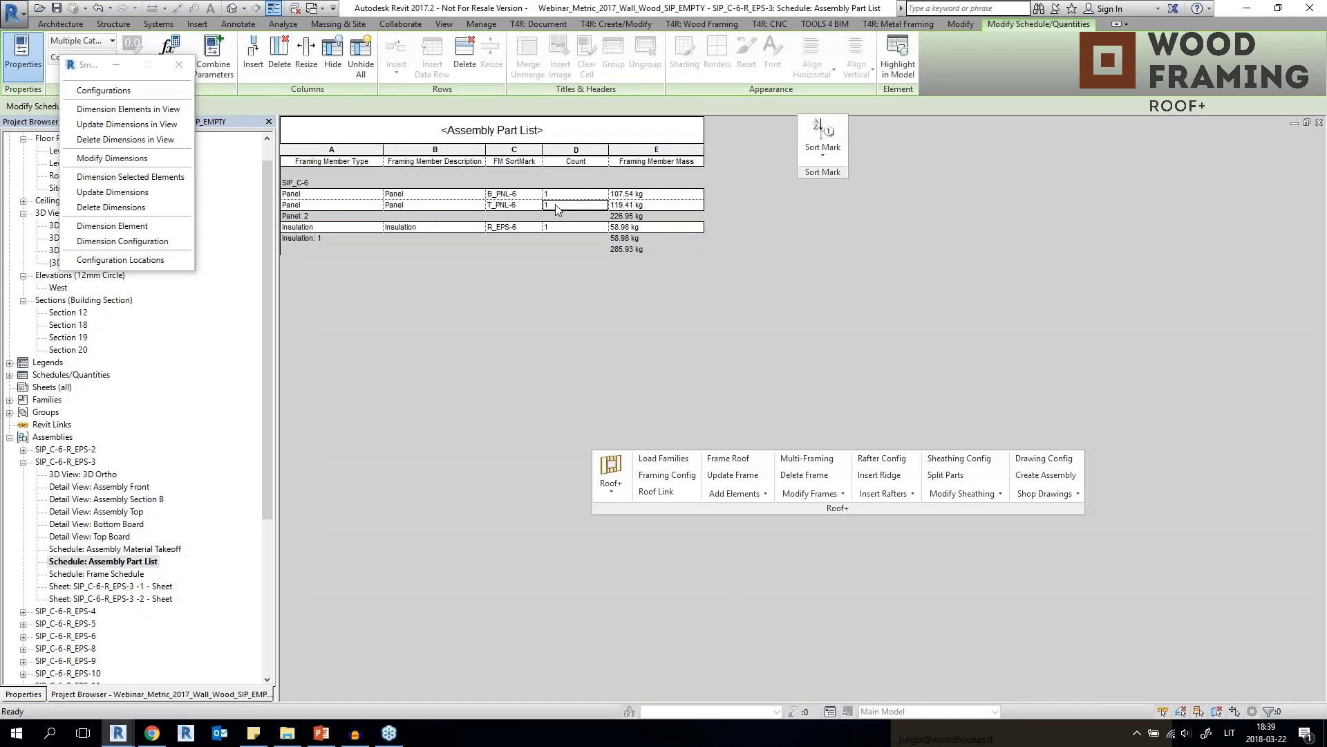
{"action": "double_click", "coordinate": [121, 574]}
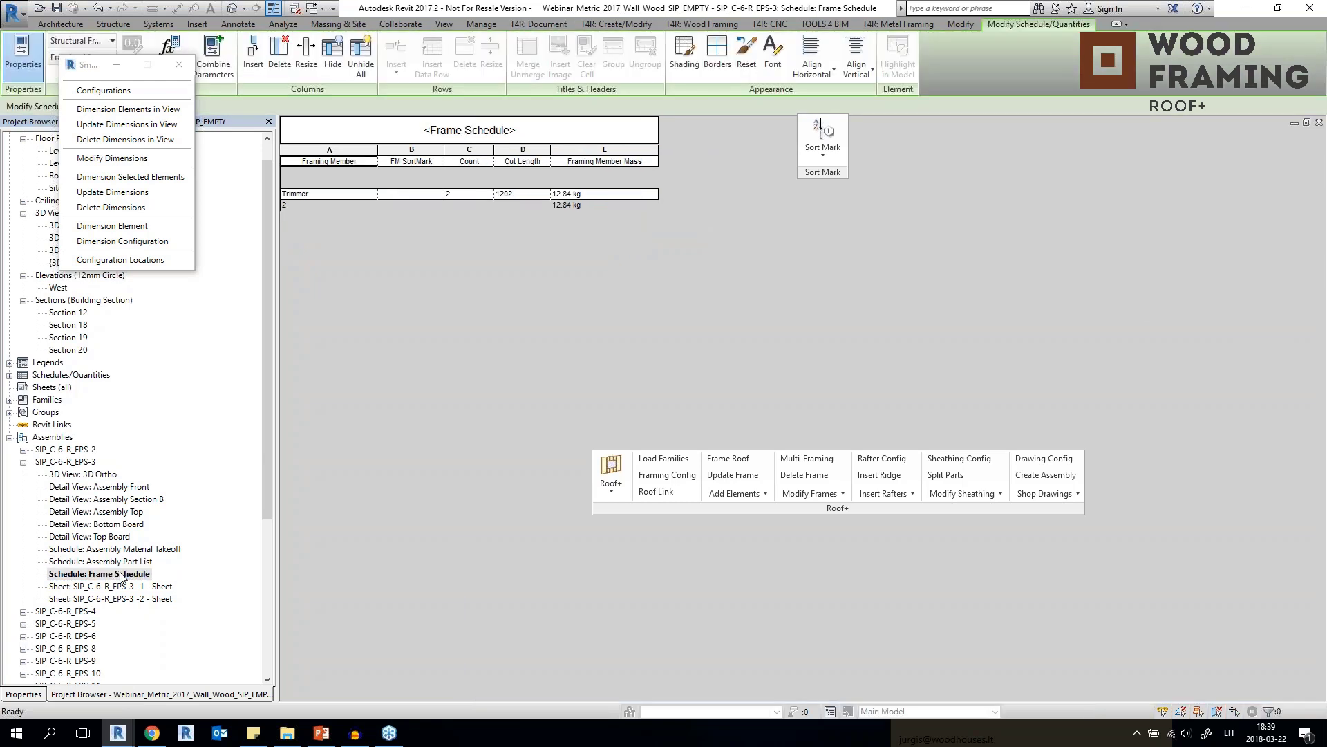
{"action": "left_click", "coordinate": [468, 197]}
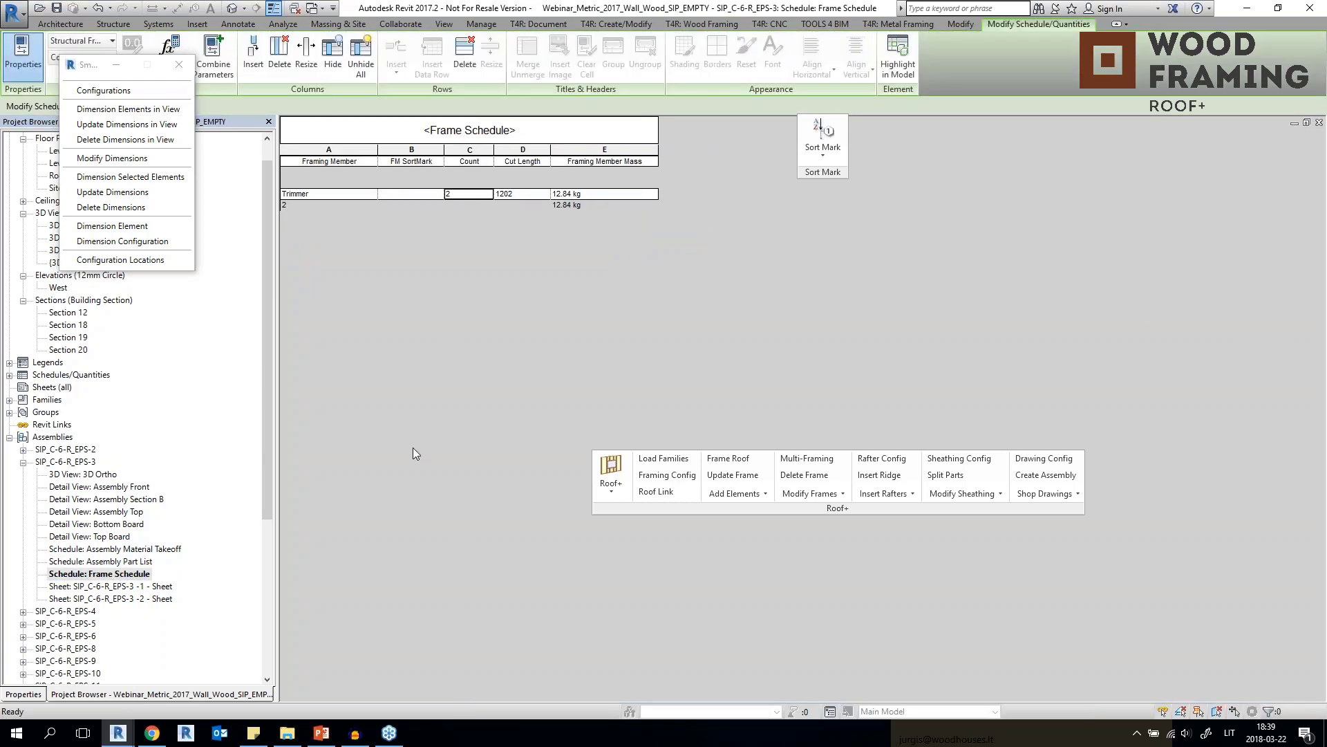
Open sheet SIP_C-6-R_EPS-3 -1 and place the assembly's 3D Ortho and Assembly Front views on it.
{"action": "double_click", "coordinate": [136, 586]}
{"action": "scroll", "coordinate": [491, 350], "scroll_direction": "down", "scroll_amount": 1}
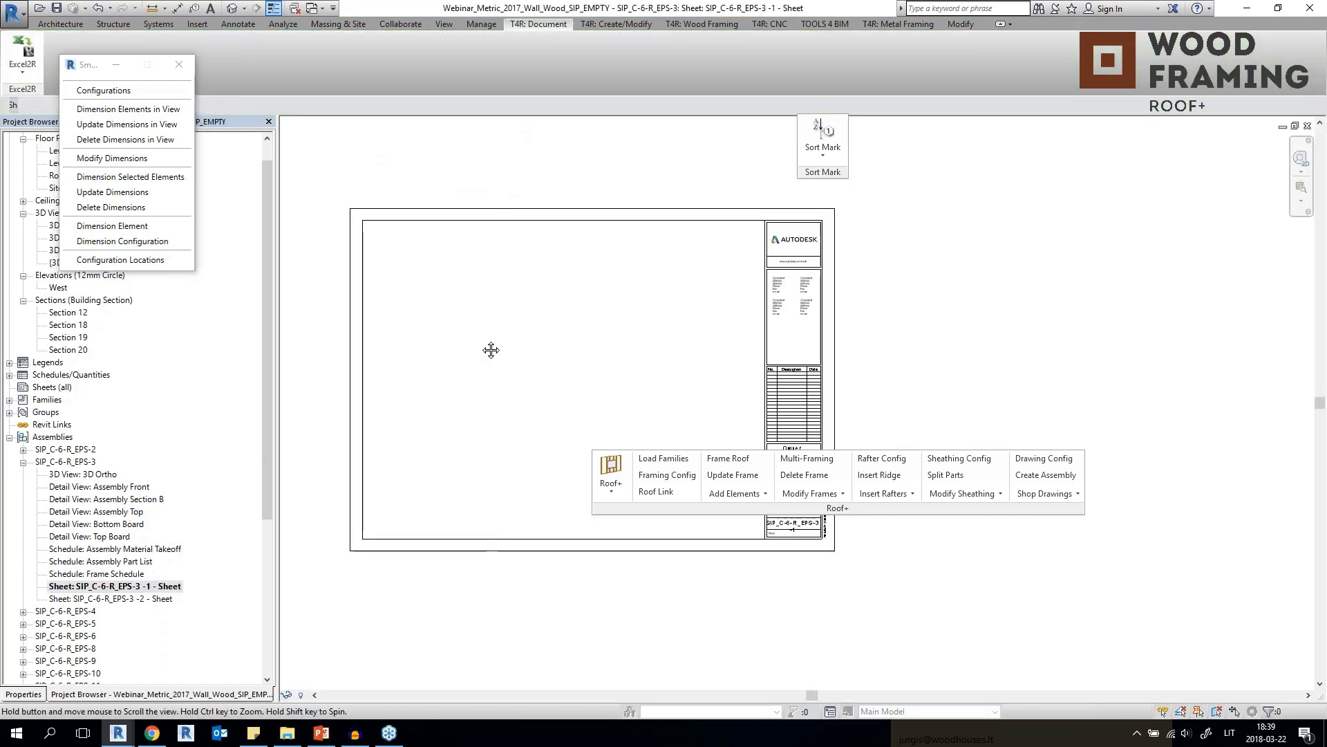
{"action": "left_click_drag", "start_coordinate": [83, 474], "coordinate": [414, 298]}
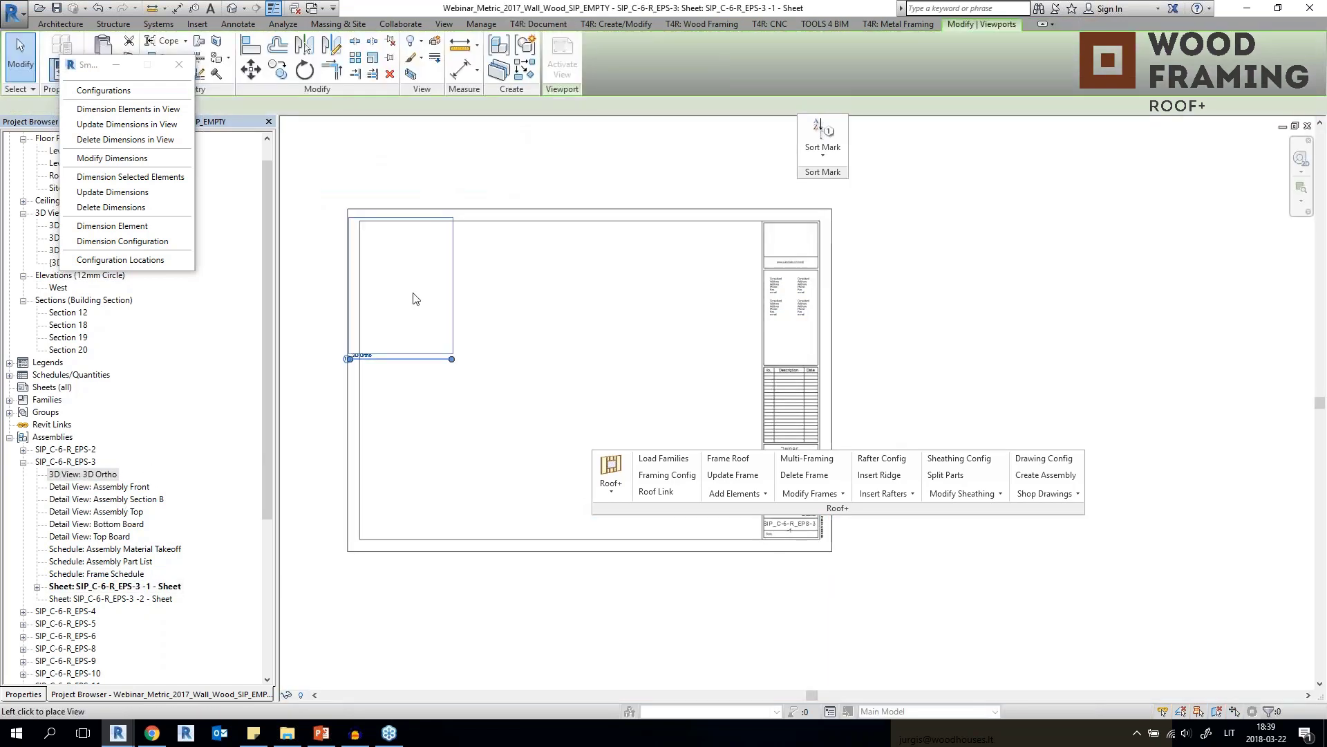
{"action": "left_click", "coordinate": [423, 307]}
{"action": "left_click_drag", "start_coordinate": [98, 486], "coordinate": [569, 364]}
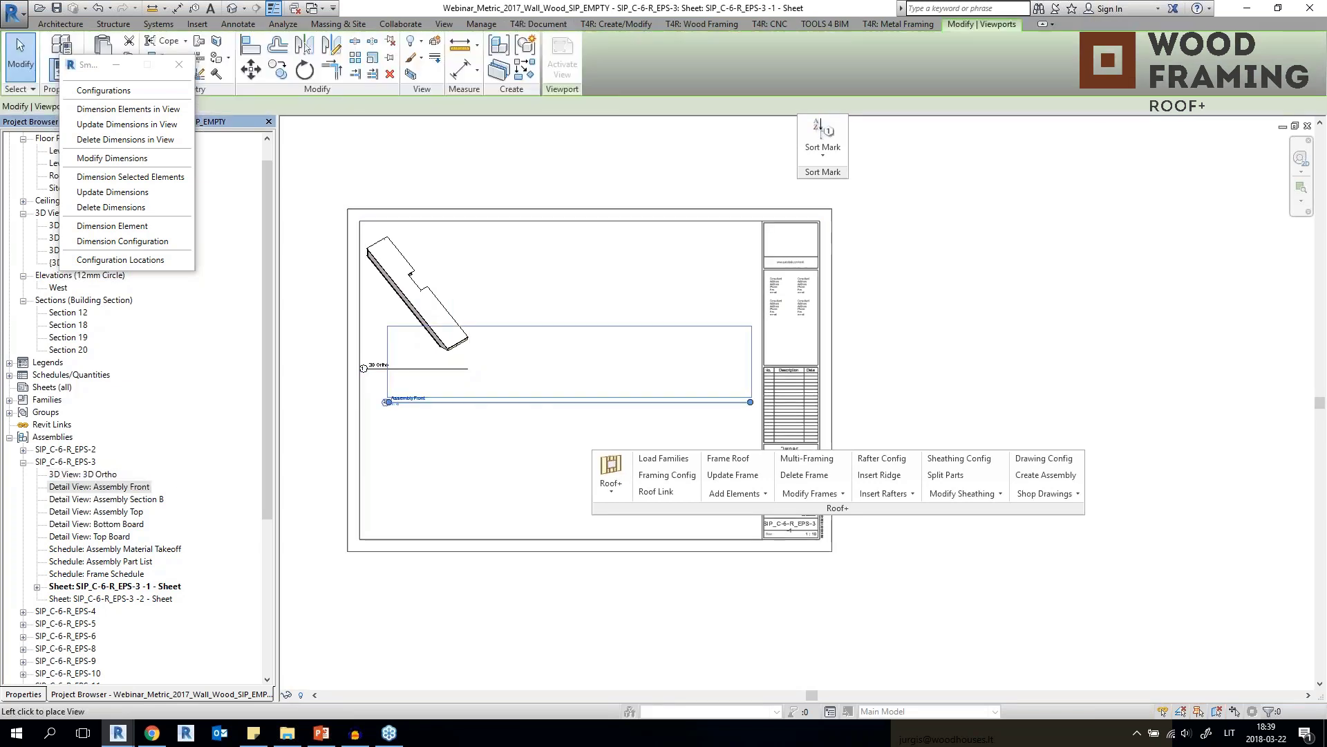
{"action": "left_click", "coordinate": [558, 419]}
Add the Assembly Section B view beside the 3D view and the Assembly Top view below Assembly Front.
{"action": "left_click", "coordinate": [114, 500]}
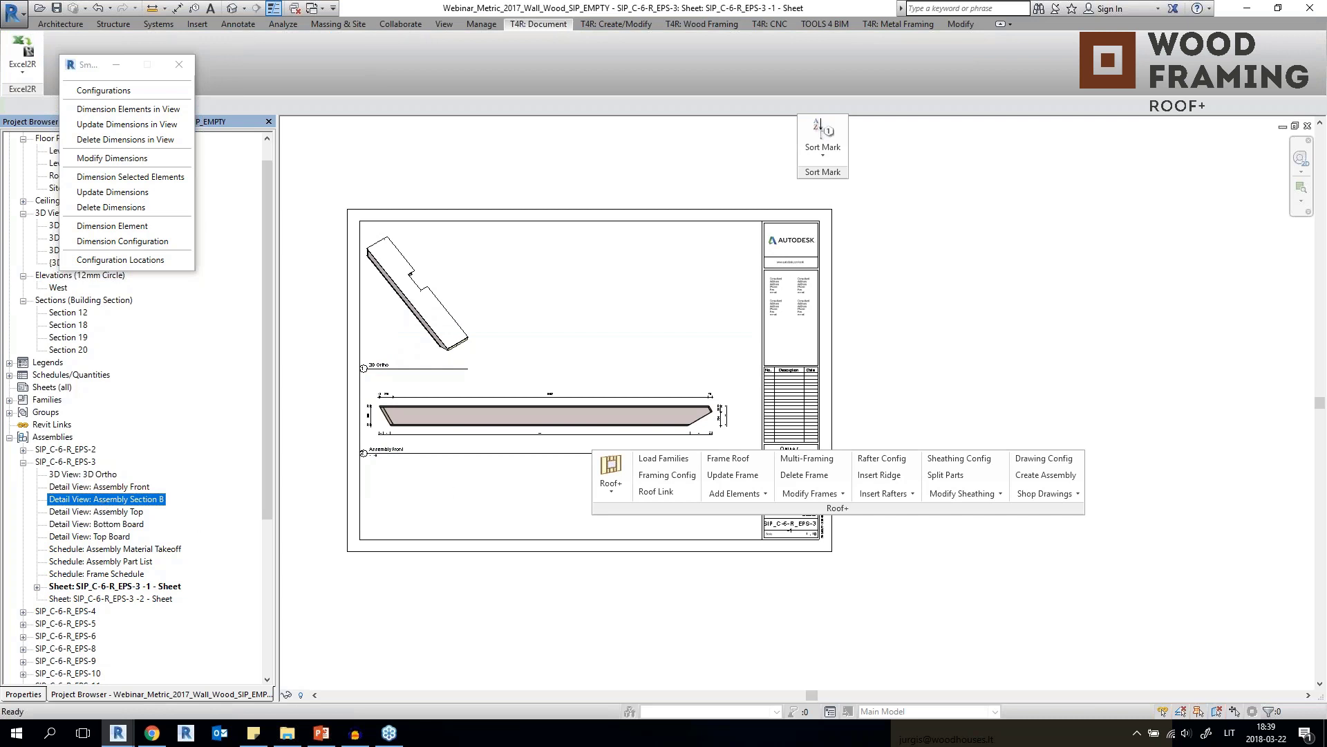
{"action": "left_click_drag", "start_coordinate": [114, 500], "coordinate": [415, 490]}
{"action": "left_click", "coordinate": [534, 334]}
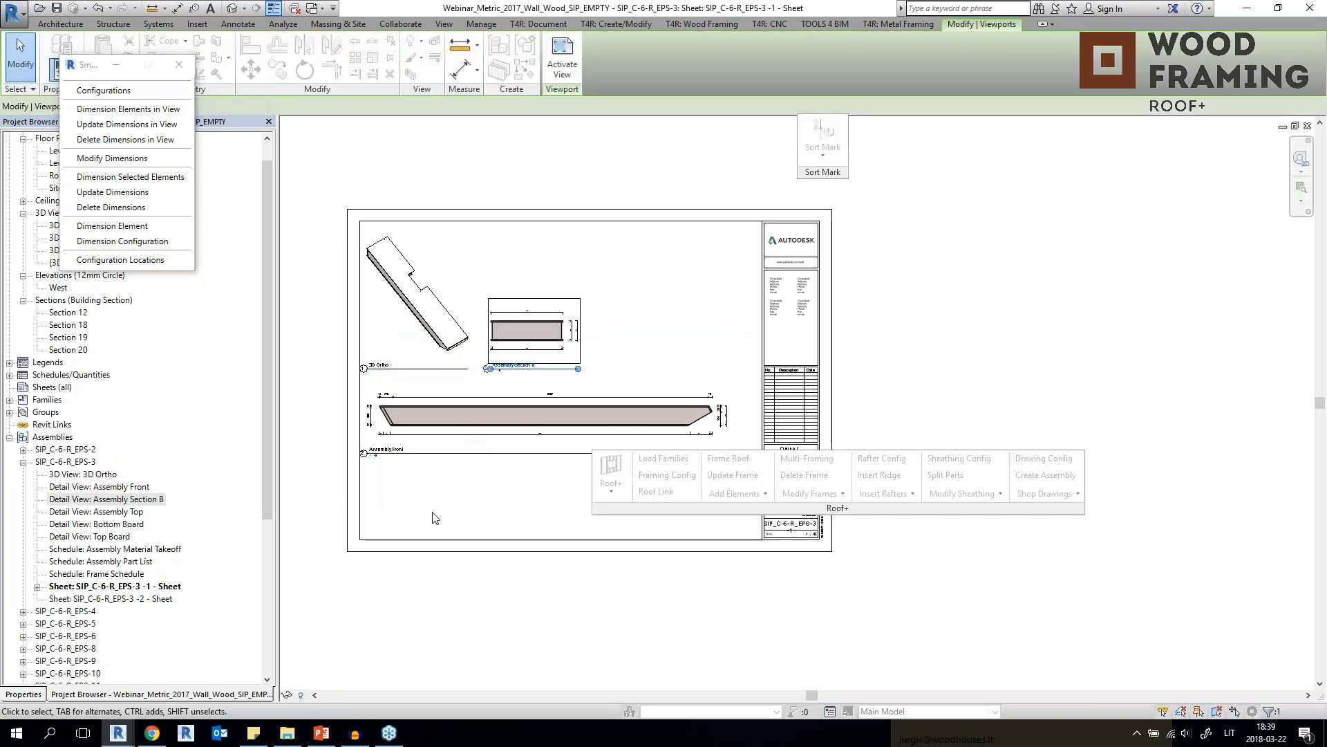
{"action": "left_click", "coordinate": [120, 514]}
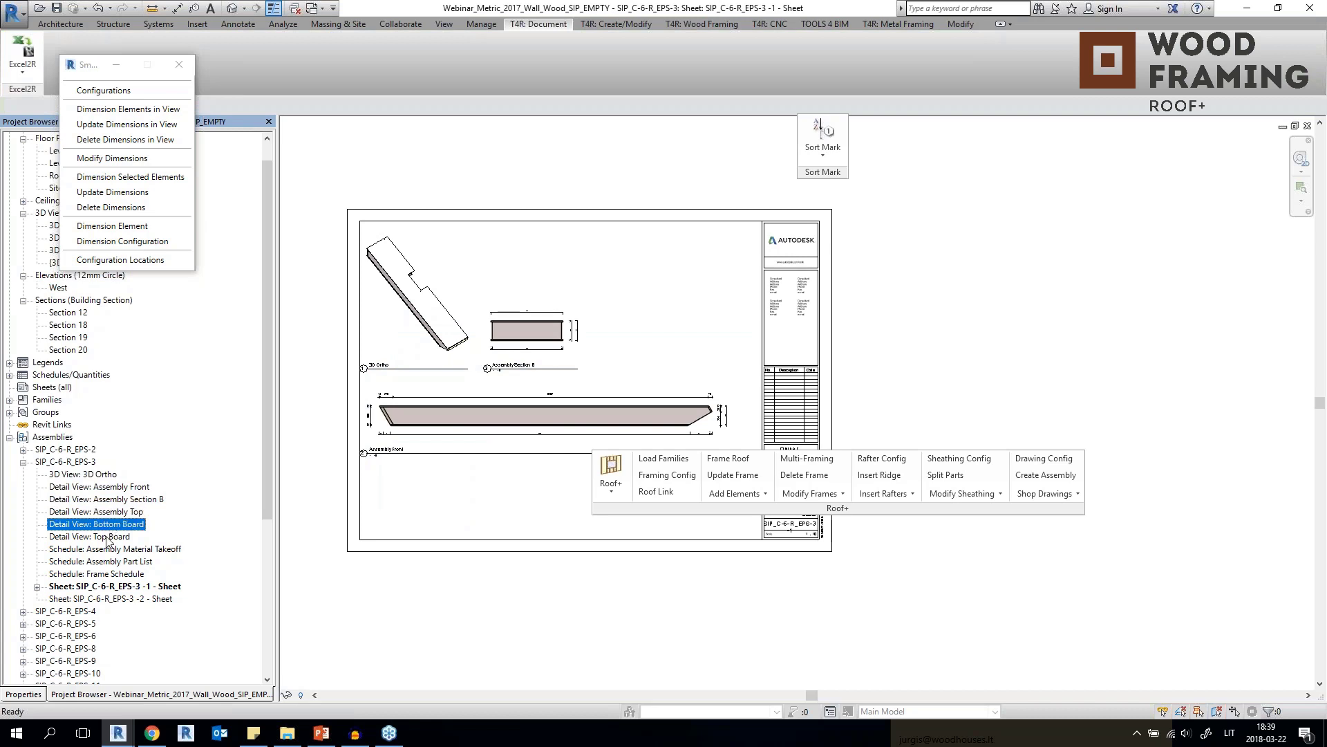
{"action": "left_click_drag", "start_coordinate": [114, 515], "coordinate": [474, 477]}
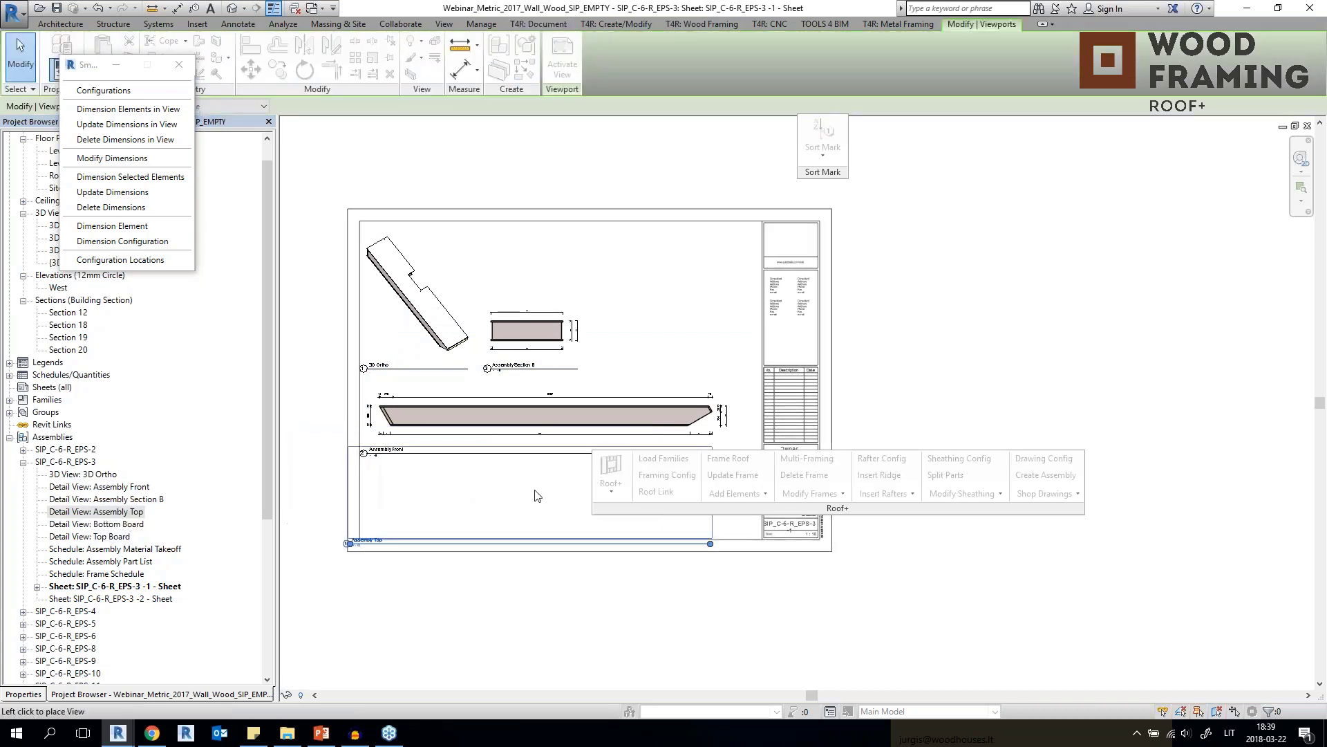
{"action": "left_click", "coordinate": [553, 493]}
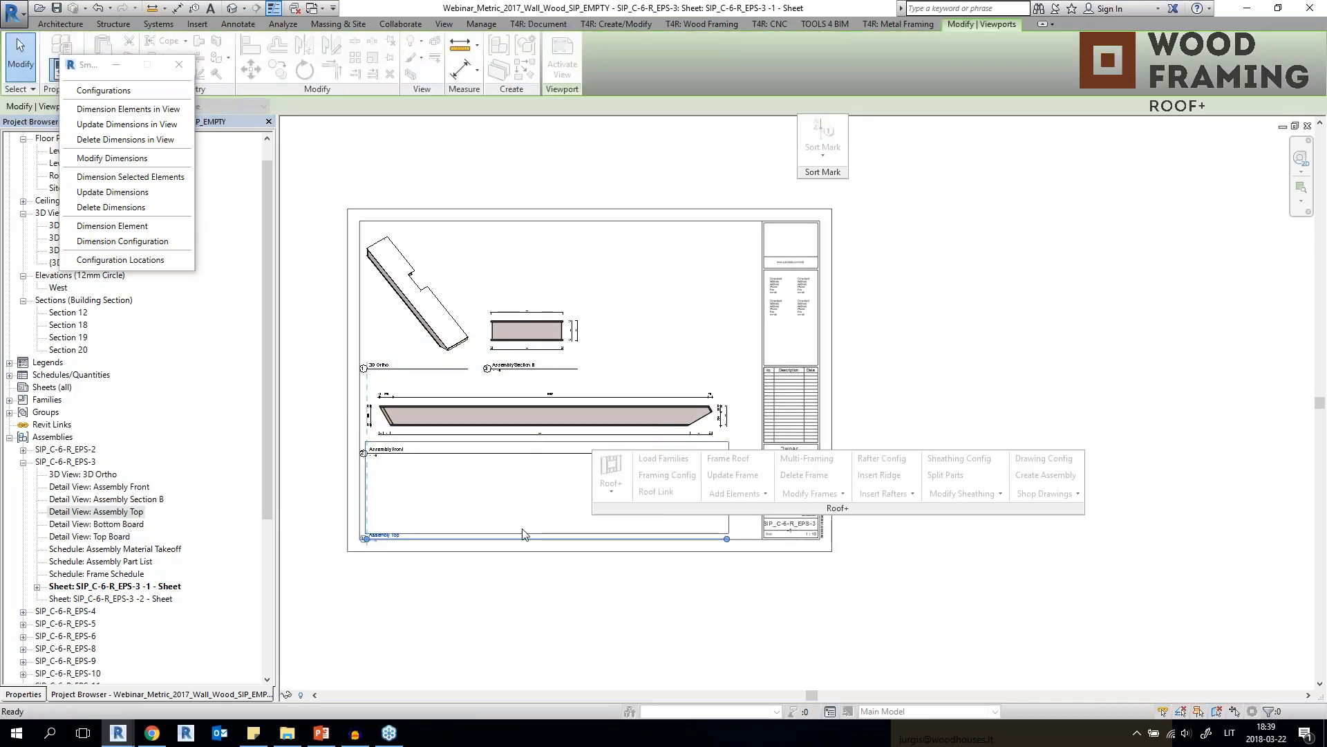
Rearrange the sheet's viewports: 3D Ortho beside the title block, Assembly Front slightly higher, and Assembly Section B at the opposite edge.
{"action": "left_click", "coordinate": [448, 344]}
{"action": "left_click_drag", "start_coordinate": [510, 331], "coordinate": [726, 343]}
{"action": "left_click", "coordinate": [494, 424]}
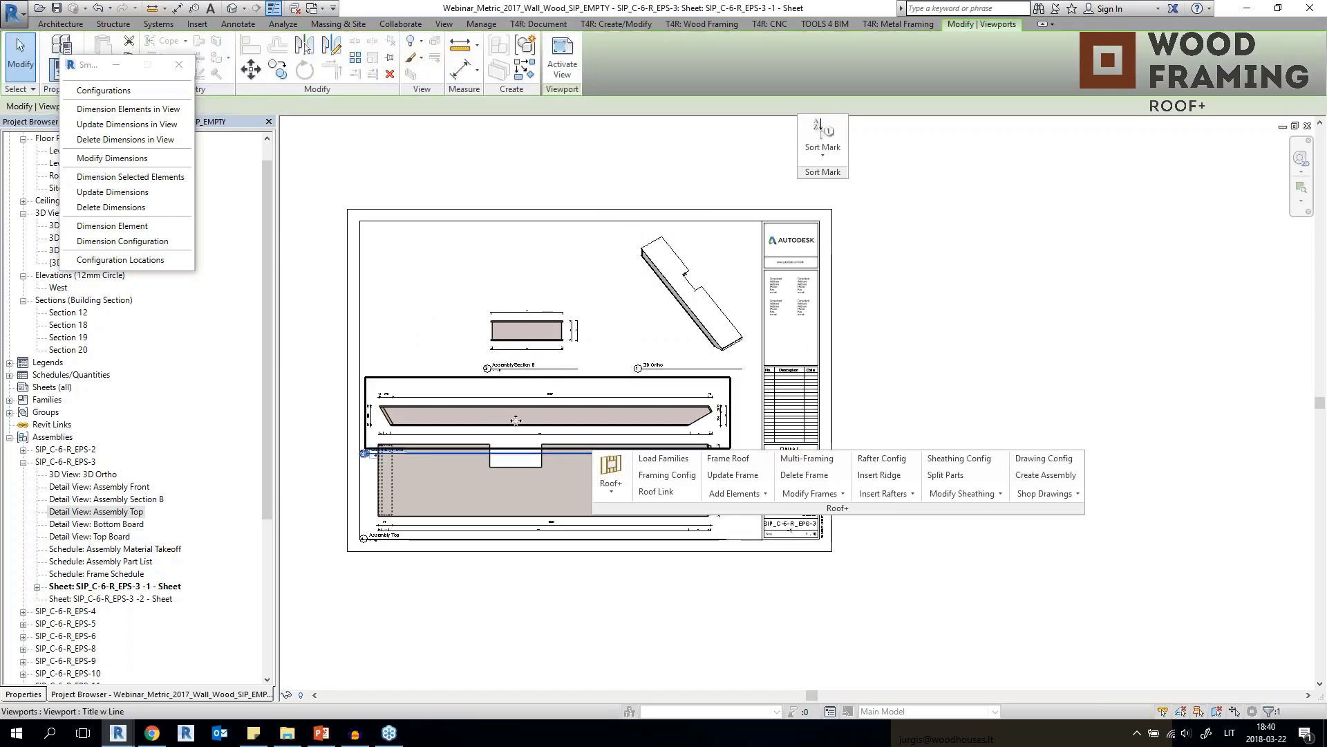
{"action": "left_click_drag", "start_coordinate": [516, 421], "coordinate": [519, 402]}
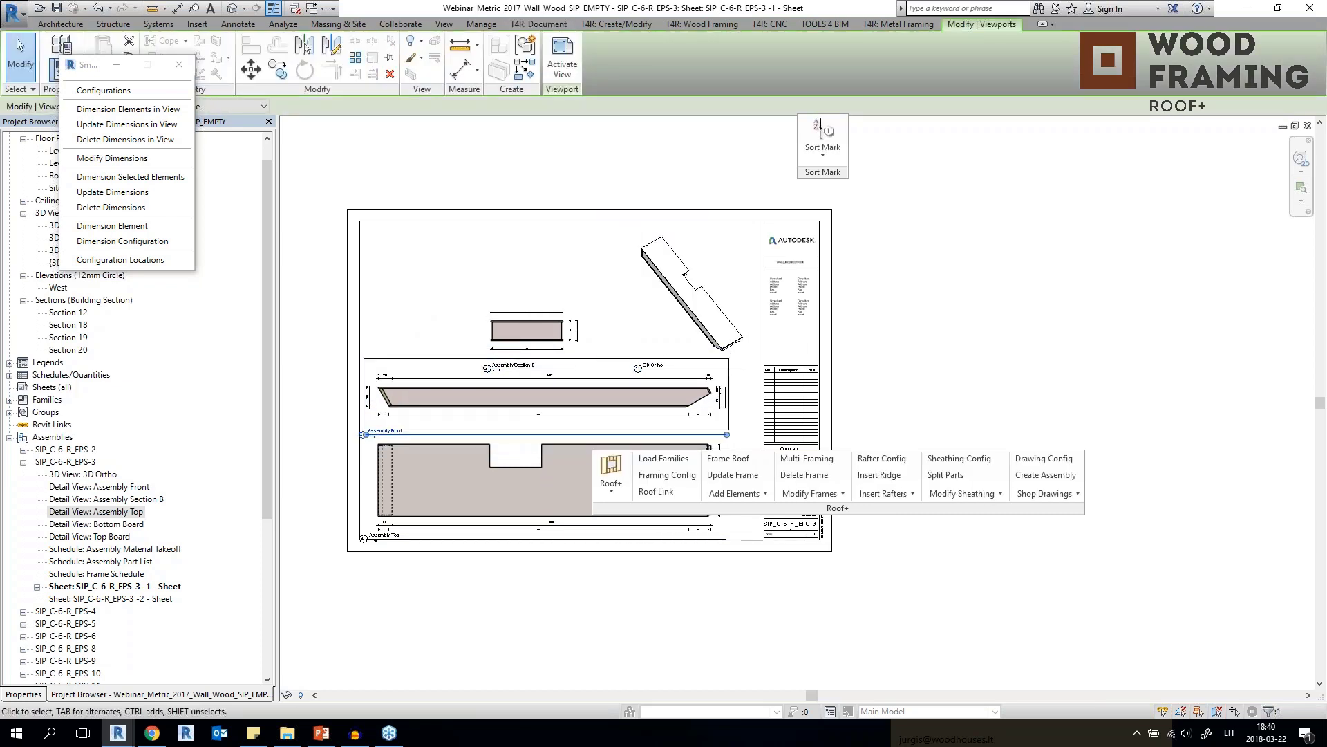
{"action": "left_click", "coordinate": [534, 335]}
{"action": "left_click_drag", "start_coordinate": [524, 344], "coordinate": [410, 337]}
{"action": "left_click", "coordinate": [552, 282]}
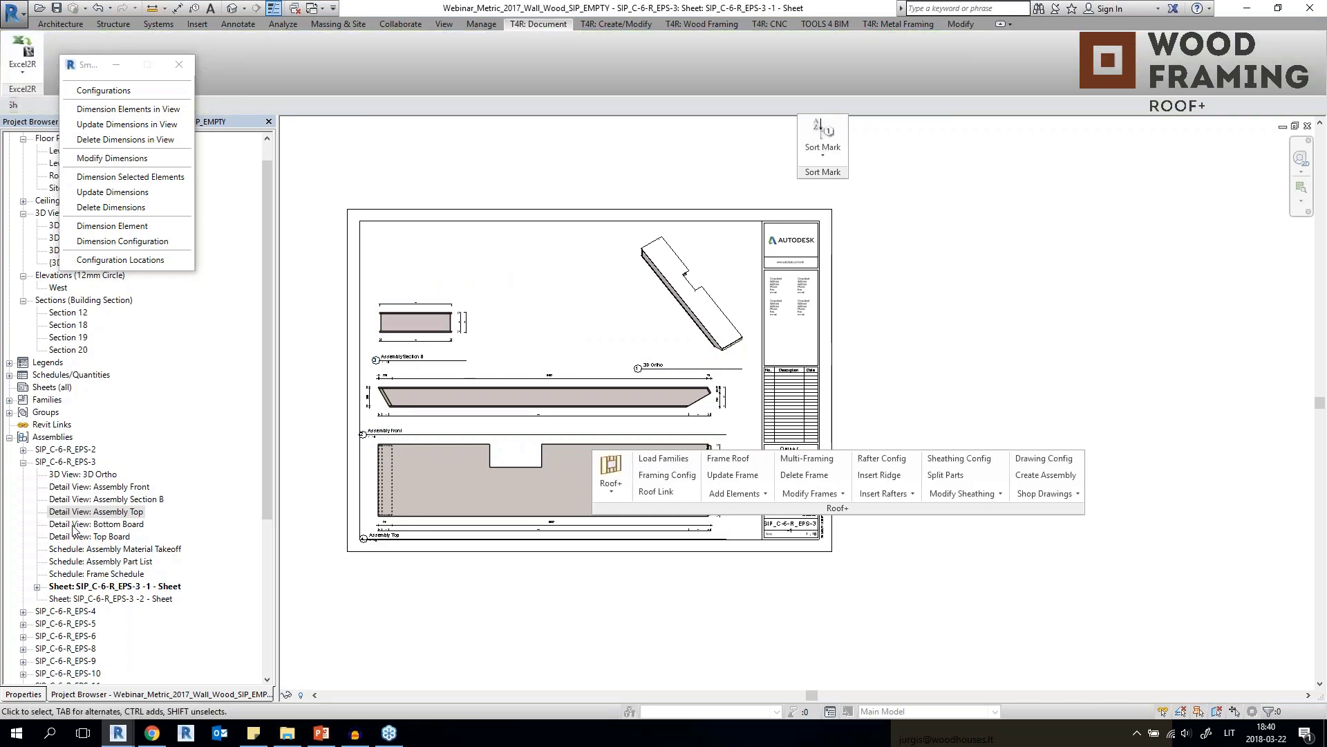
Place the Assembly Material Takeoff, Assembly Part List and Frame Schedule tables in the sheet's free upper area and inspect the layout.
{"action": "left_click", "coordinate": [105, 575]}
{"action": "left_click", "coordinate": [97, 550]}
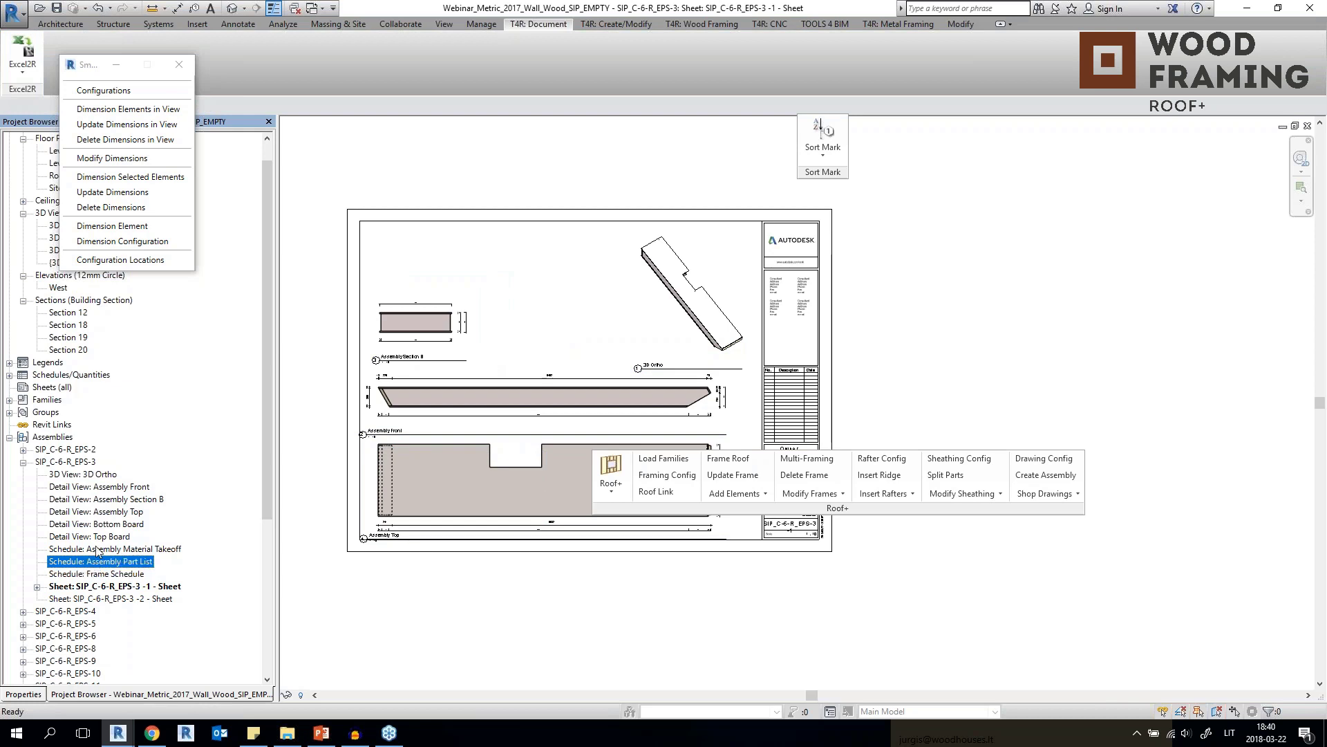
{"action": "left_click_drag", "start_coordinate": [495, 438], "coordinate": [494, 429]}
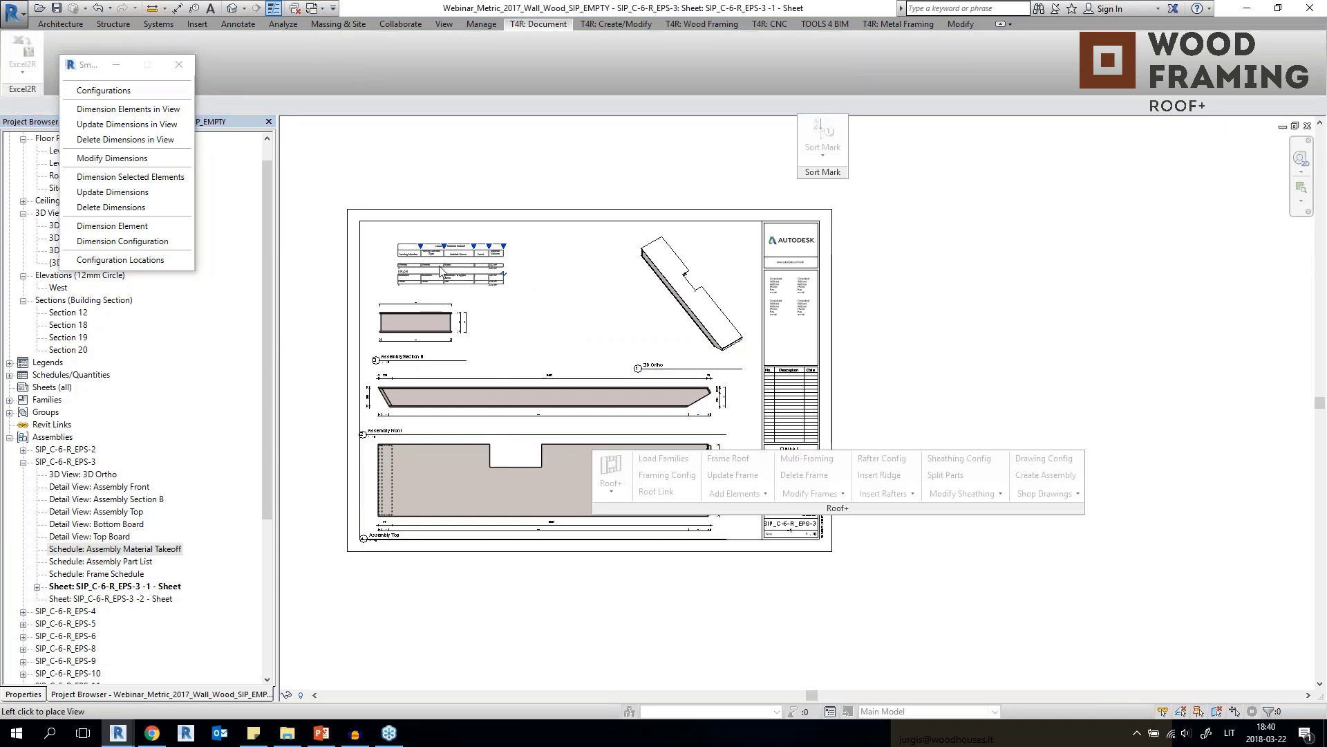
{"action": "left_click", "coordinate": [431, 262]}
{"action": "left_click_drag", "start_coordinate": [130, 561], "coordinate": [582, 271]}
{"action": "left_click", "coordinate": [568, 261]}
{"action": "left_click_drag", "start_coordinate": [104, 574], "coordinate": [558, 325]}
{"action": "left_click", "coordinate": [559, 325]}
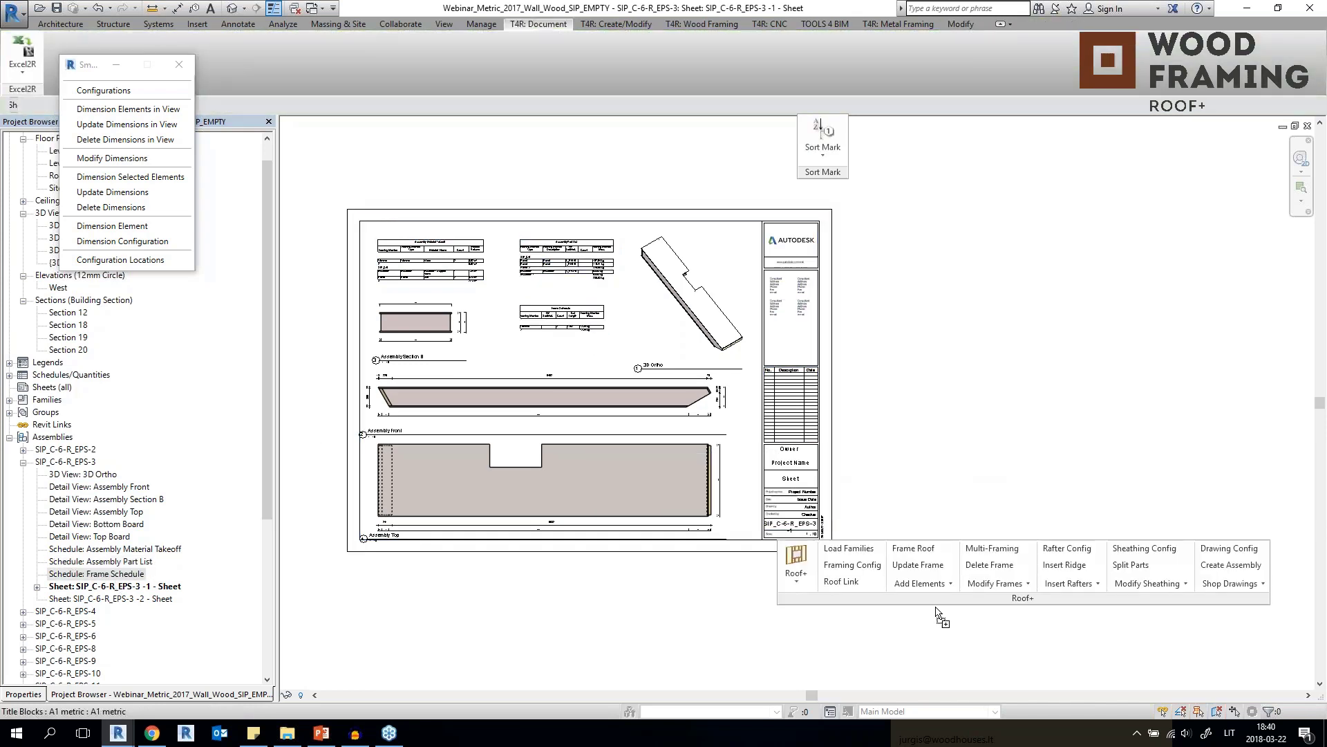
{"action": "scroll", "coordinate": [564, 371], "scroll_direction": "up", "scroll_amount": 2}
{"action": "scroll", "coordinate": [564, 372], "scroll_direction": "up", "scroll_amount": 2}
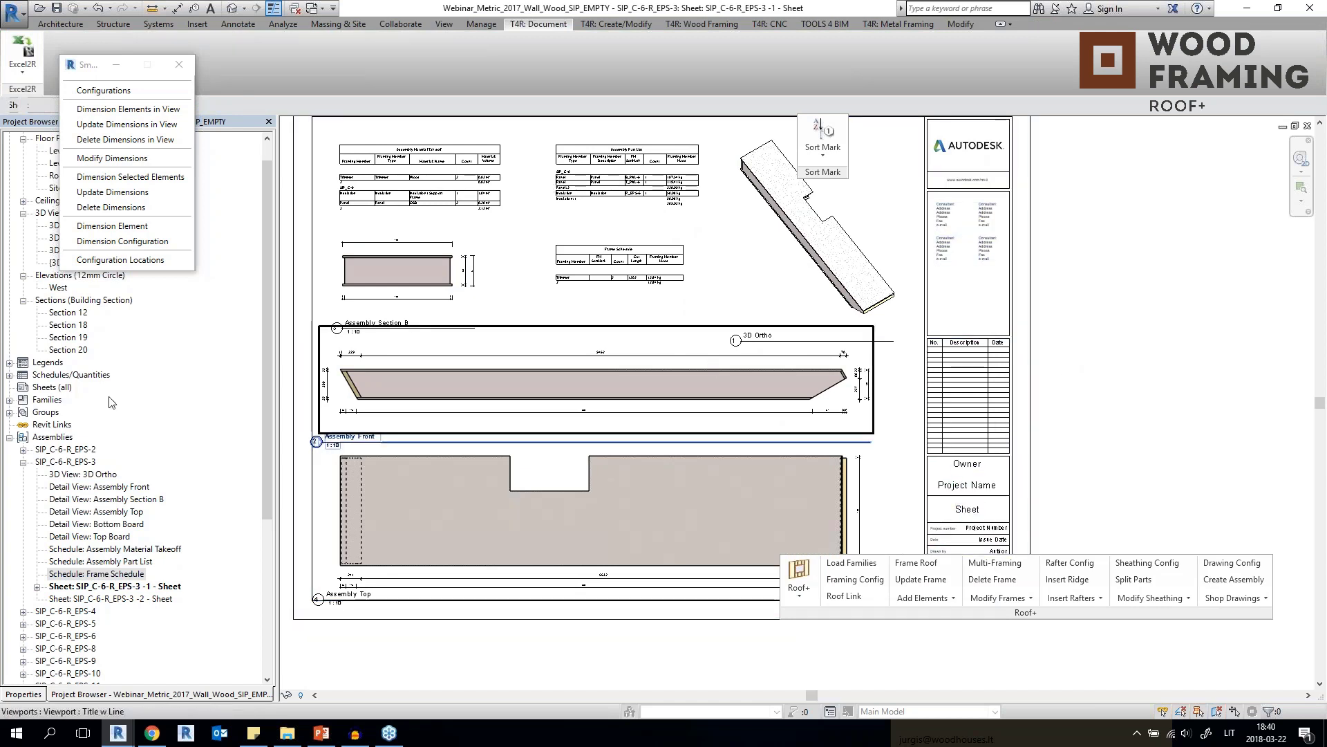
Open the 3D Ortho views of assemblies SIP_C-6-R_EPS-4, EPS-5 and EPS-6 and examine each panel's shape.
{"action": "scroll", "coordinate": [28, 585], "scroll_direction": "down", "scroll_amount": 1}
{"action": "left_click", "coordinate": [23, 574]}
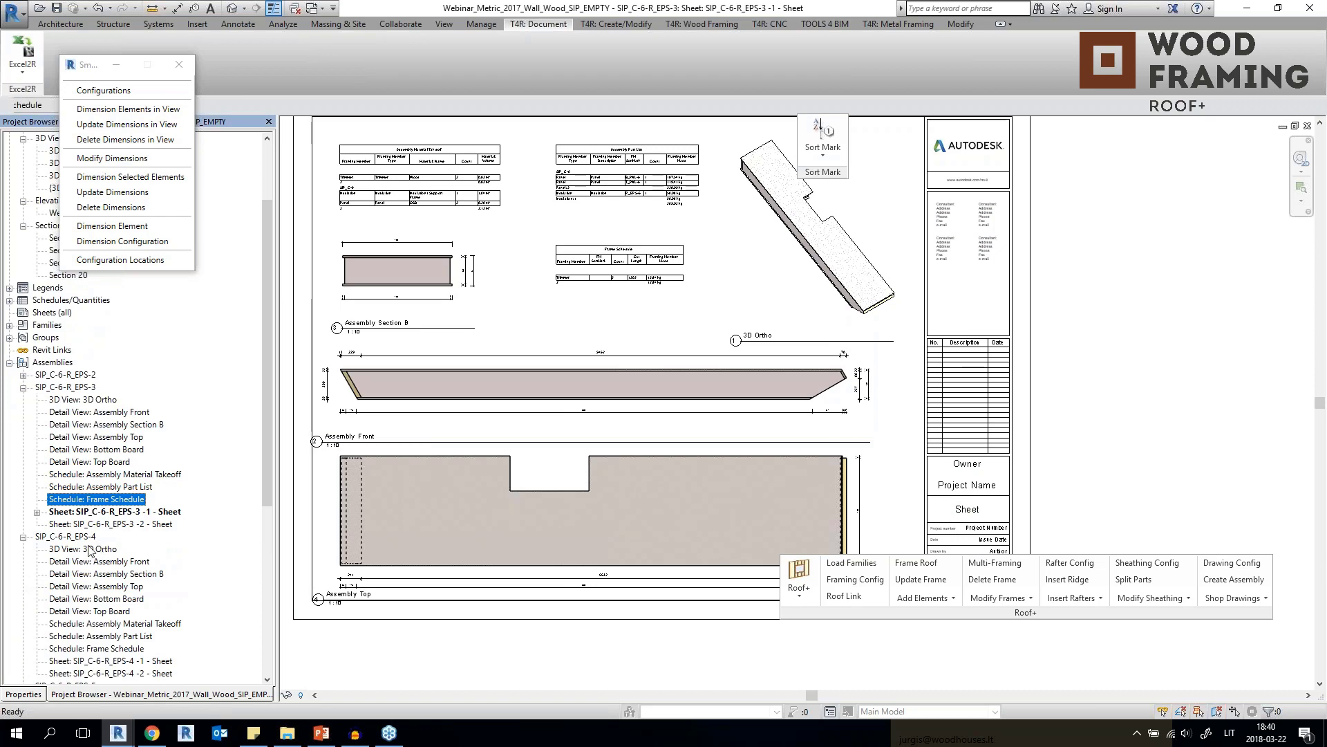
{"action": "double_click", "coordinate": [84, 548]}
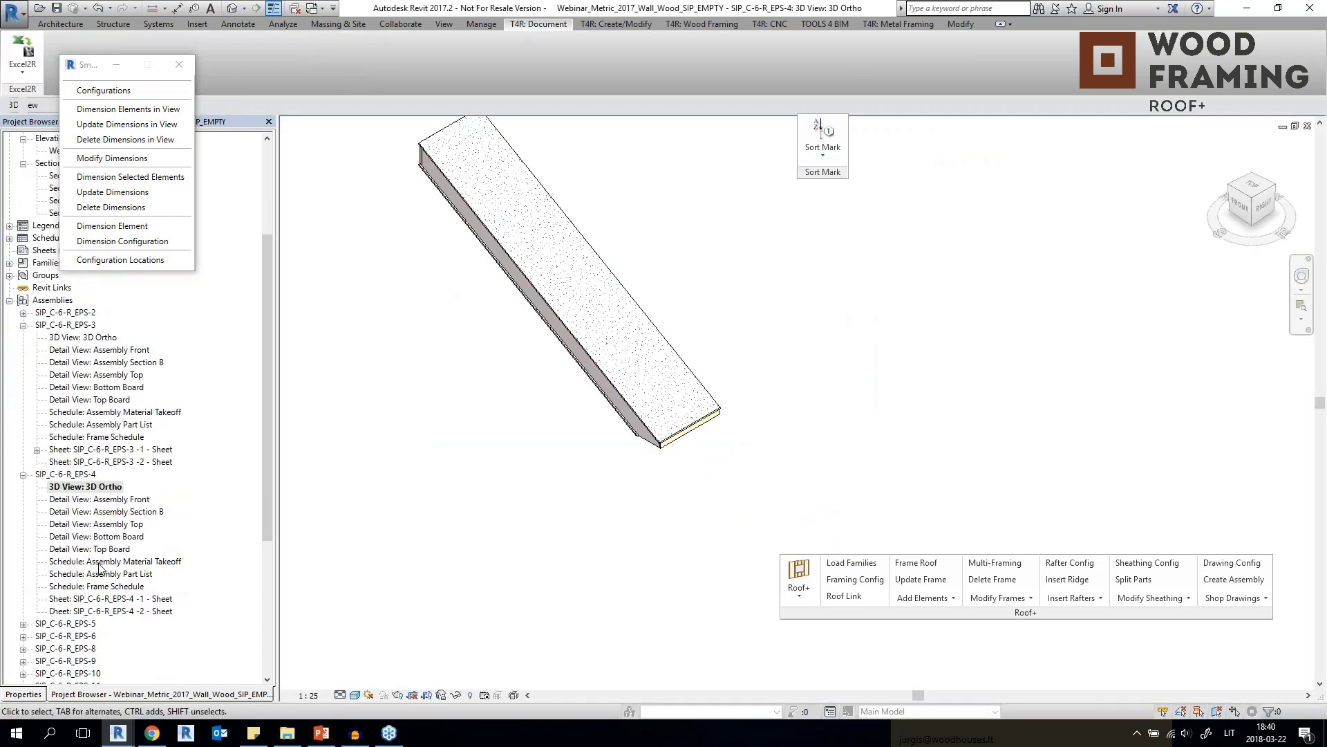
{"action": "double_click", "coordinate": [87, 549]}
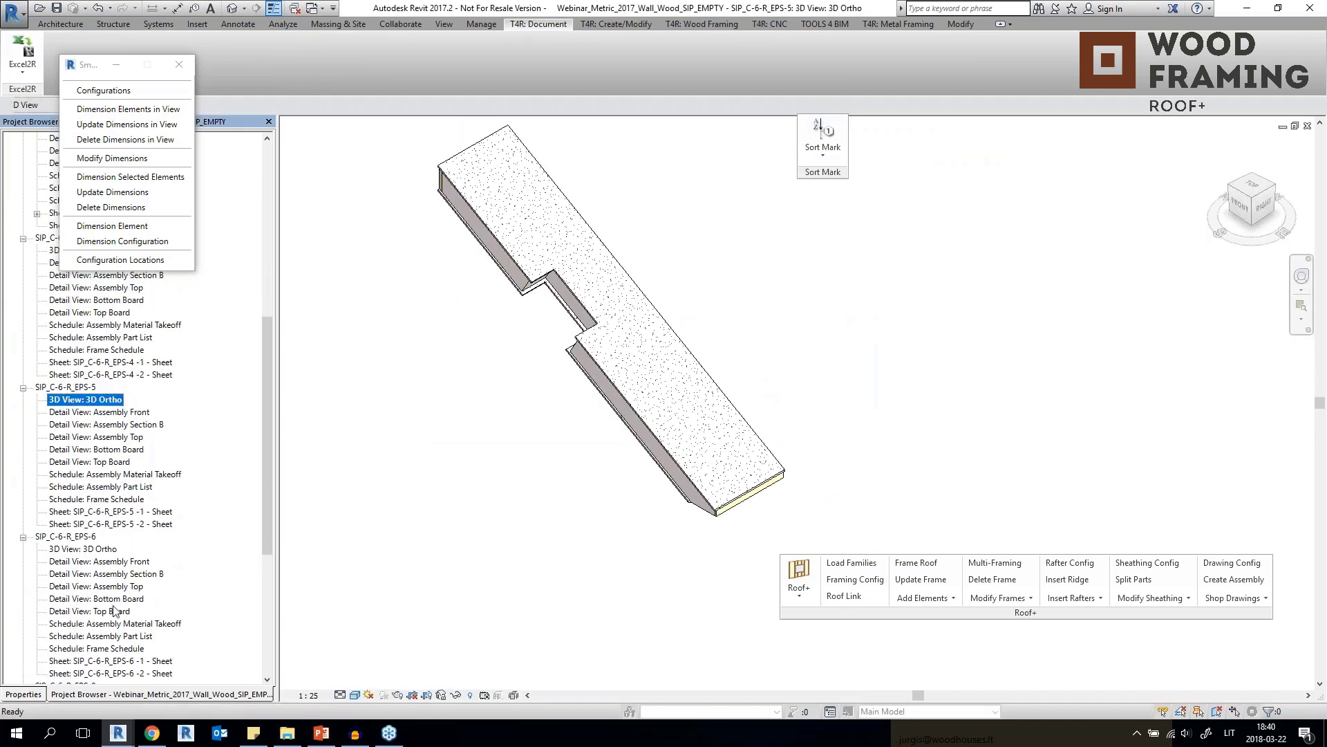
{"action": "double_click", "coordinate": [102, 549]}
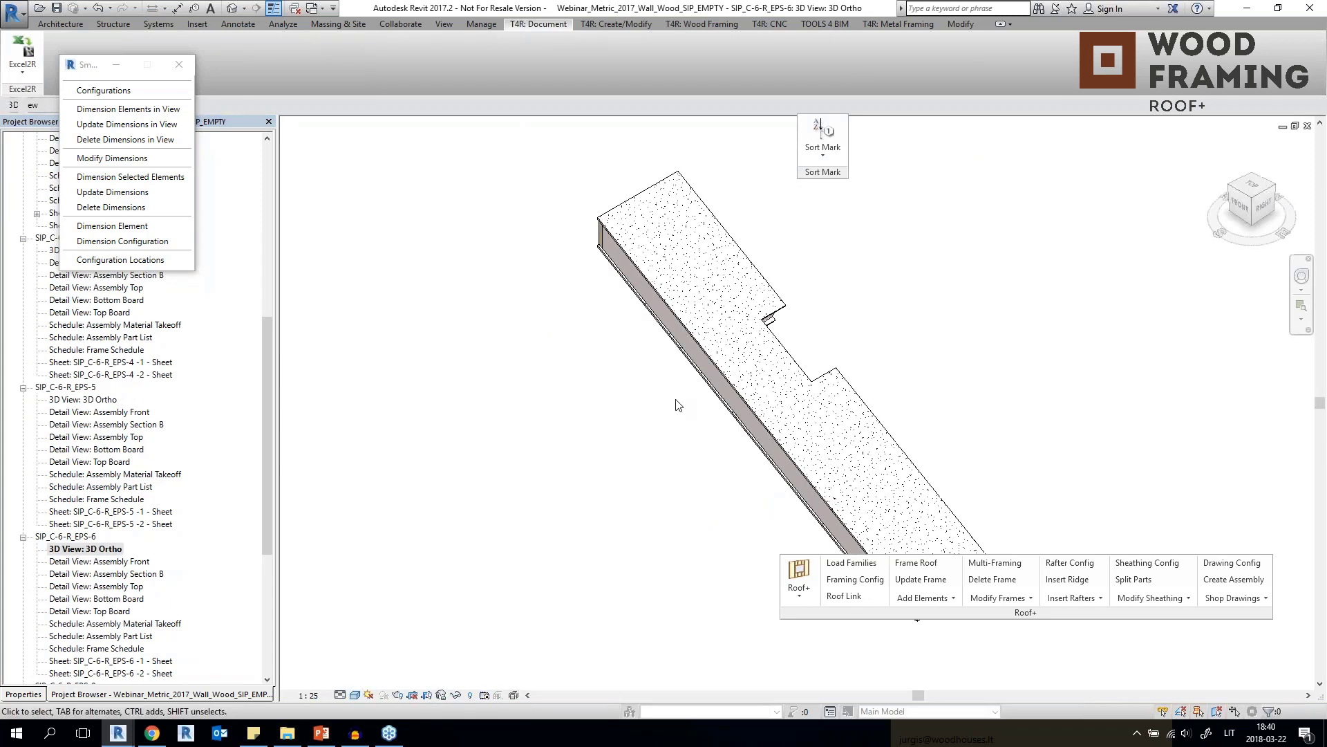
{"action": "scroll", "coordinate": [99, 578], "scroll_direction": "down", "scroll_amount": 3}
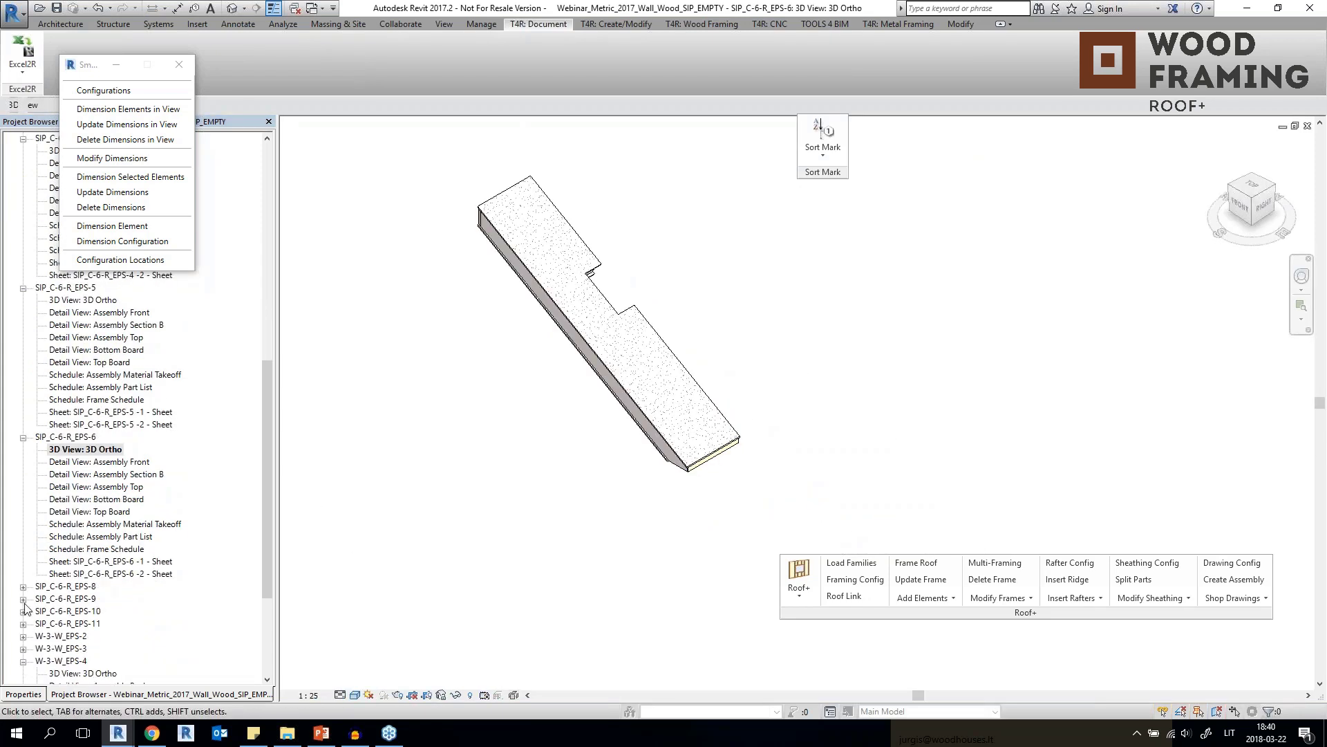
Examine assembly SIP_C-6-R_EPS-9 in its 3D Ortho, Assembly Section B and Assembly Top views, dismissing the save reminder without saving.
{"action": "left_click", "coordinate": [23, 599]}
{"action": "double_click", "coordinate": [76, 549]}
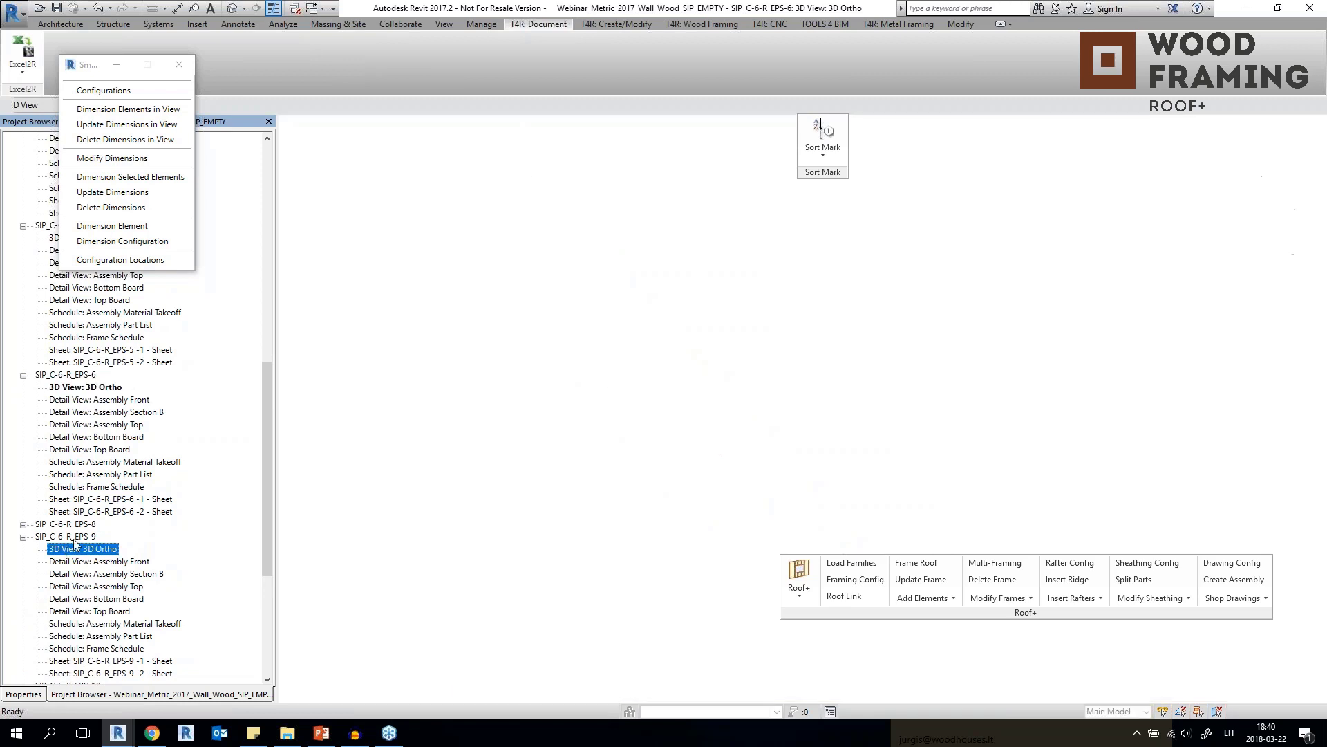
{"action": "middle_click_drag", "start_coordinate": [856, 508], "coordinate": [634, 489]}
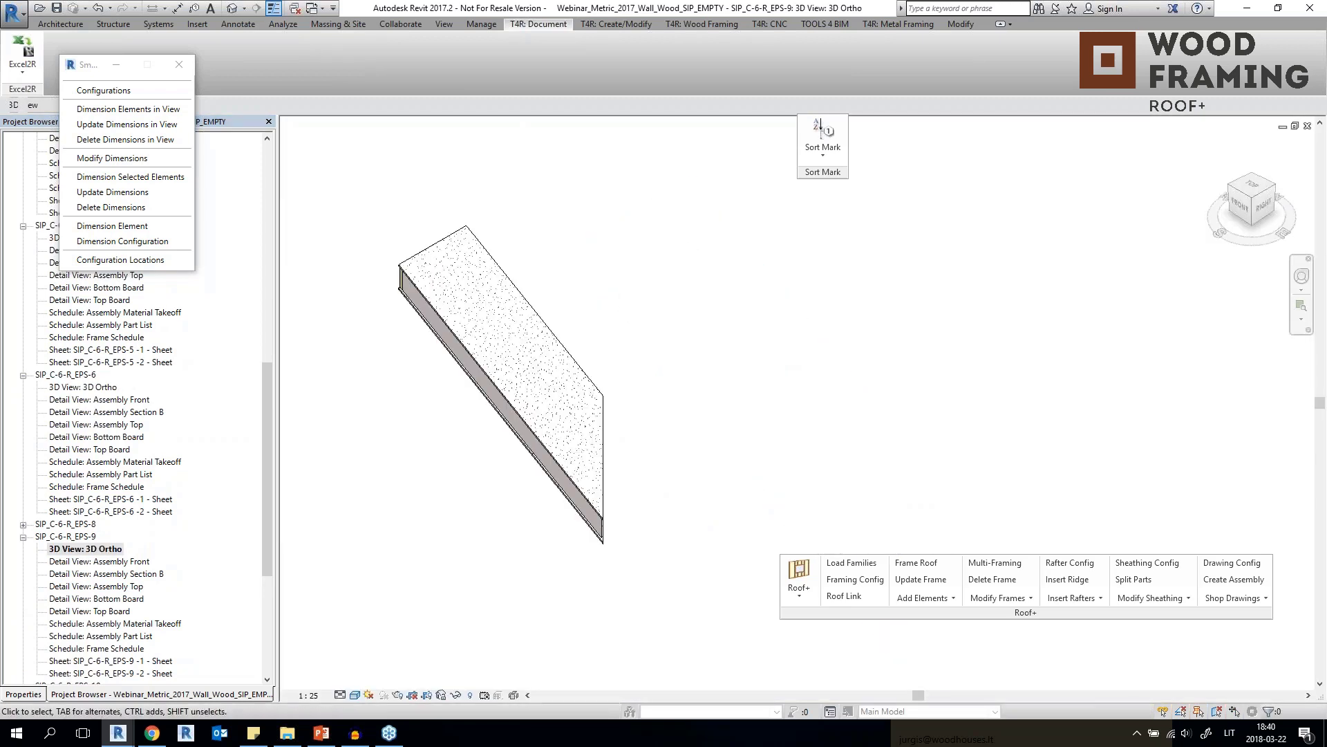
{"action": "double_click", "coordinate": [104, 574]}
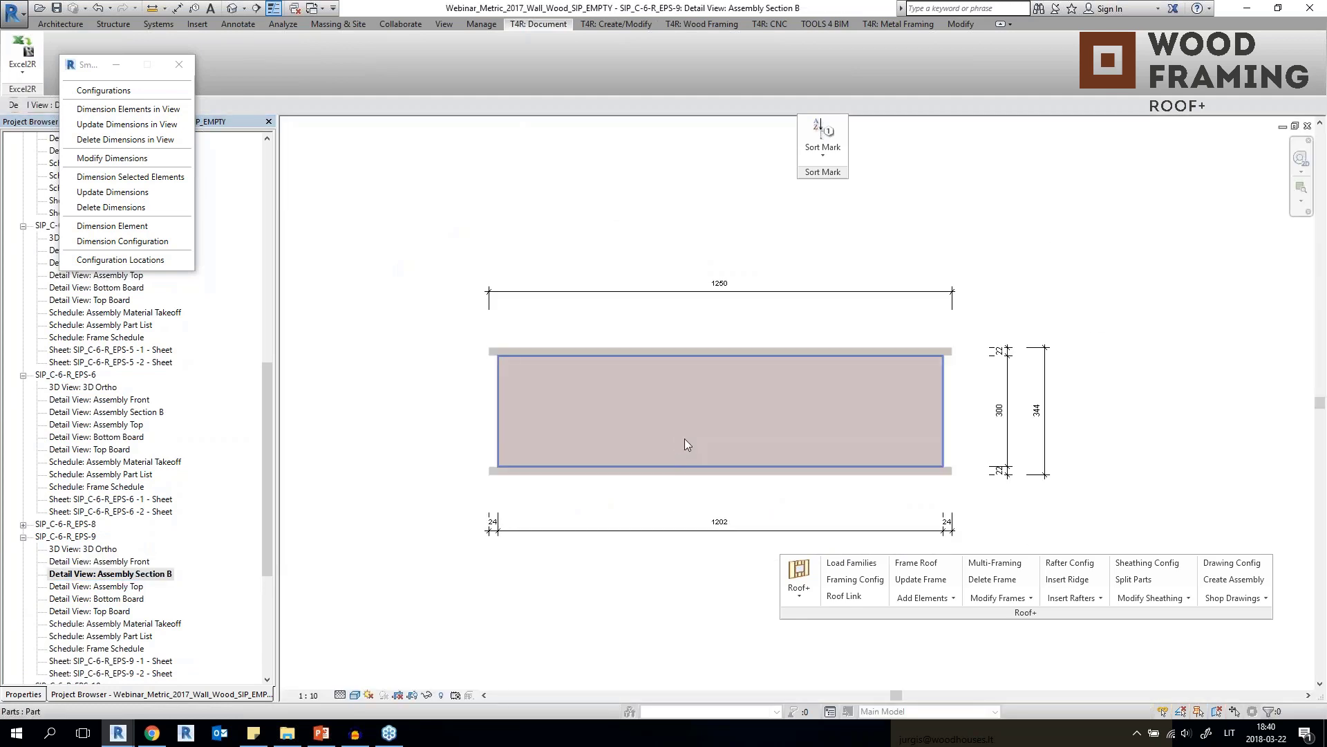
{"action": "double_click", "coordinate": [99, 586]}
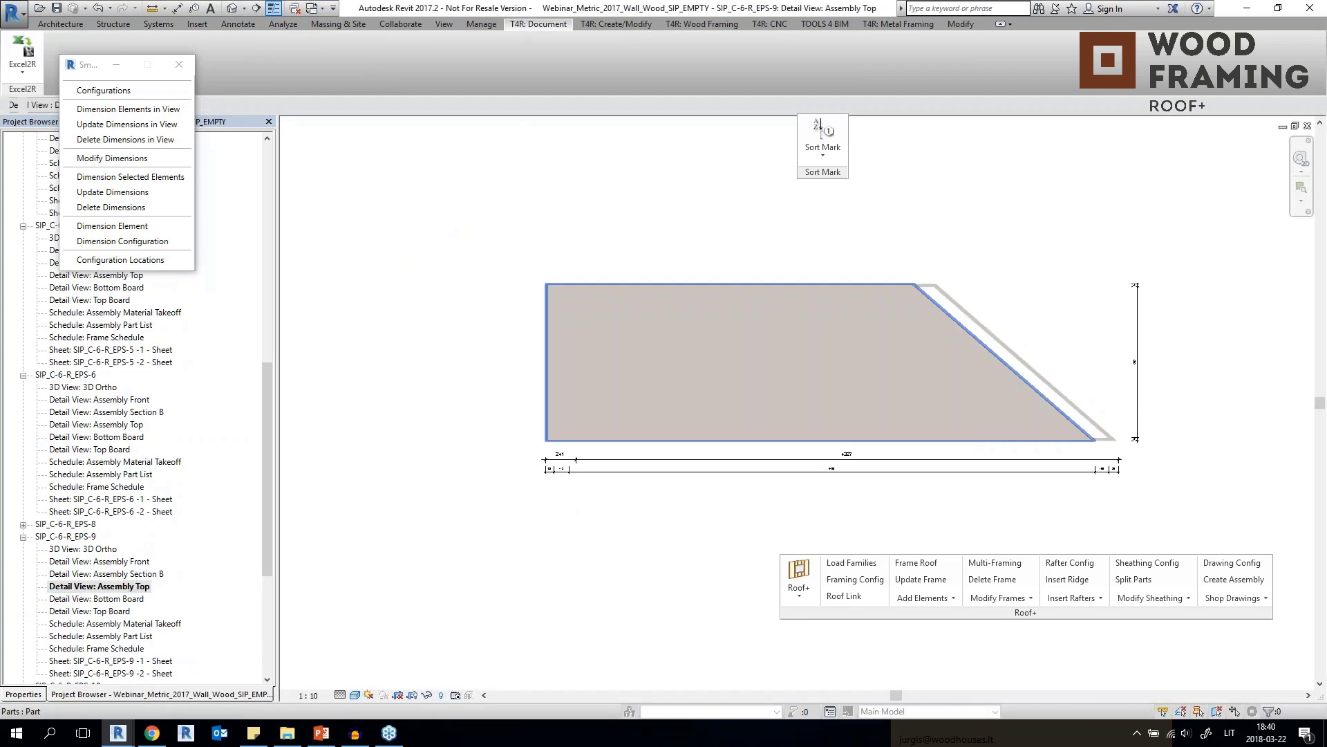
{"action": "middle_click_drag", "start_coordinate": [902, 337], "coordinate": [770, 348]}
{"action": "scroll", "coordinate": [910, 315], "scroll_direction": "up", "scroll_amount": 2}
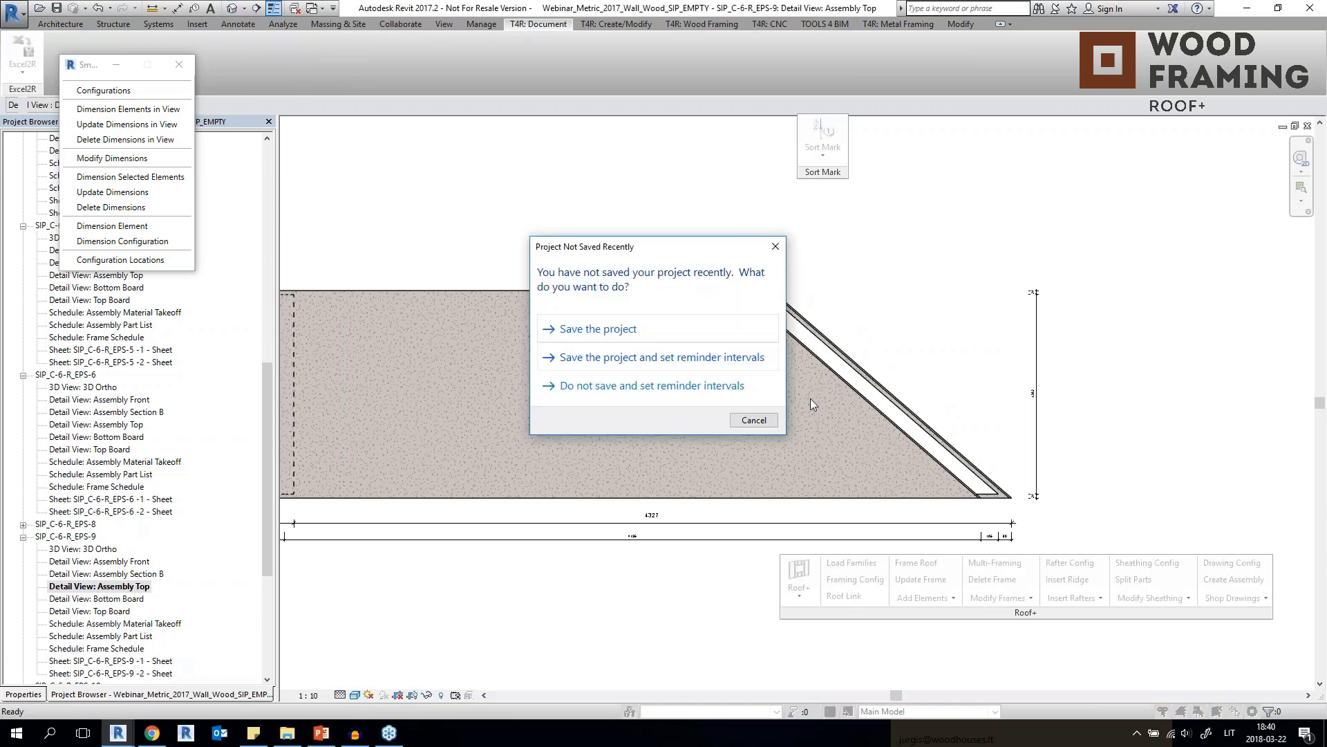
{"action": "left_click", "coordinate": [754, 420]}
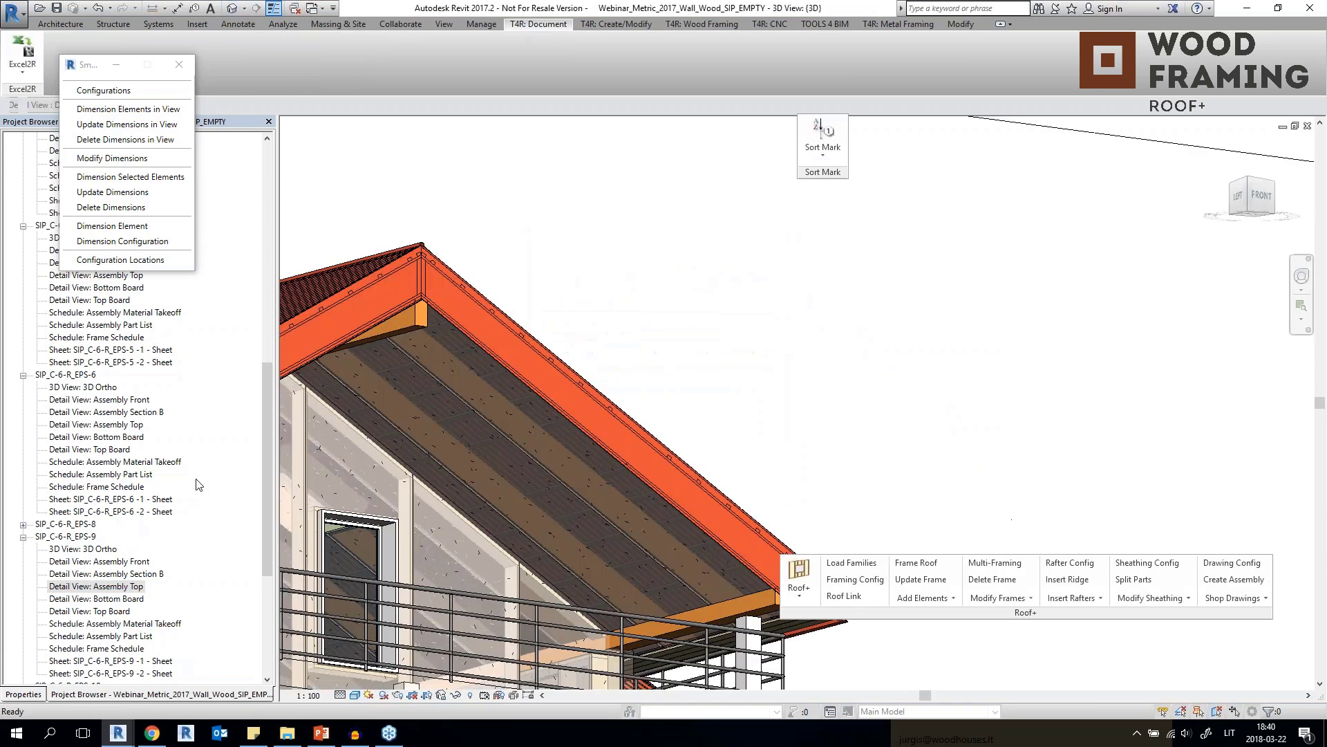
Close the floating dimension tools window and open the 3D Other view, framing the sample walls.
{"action": "left_click", "coordinate": [178, 67]}
{"action": "scroll", "coordinate": [264, 450], "scroll_direction": "up", "scroll_amount": 15}
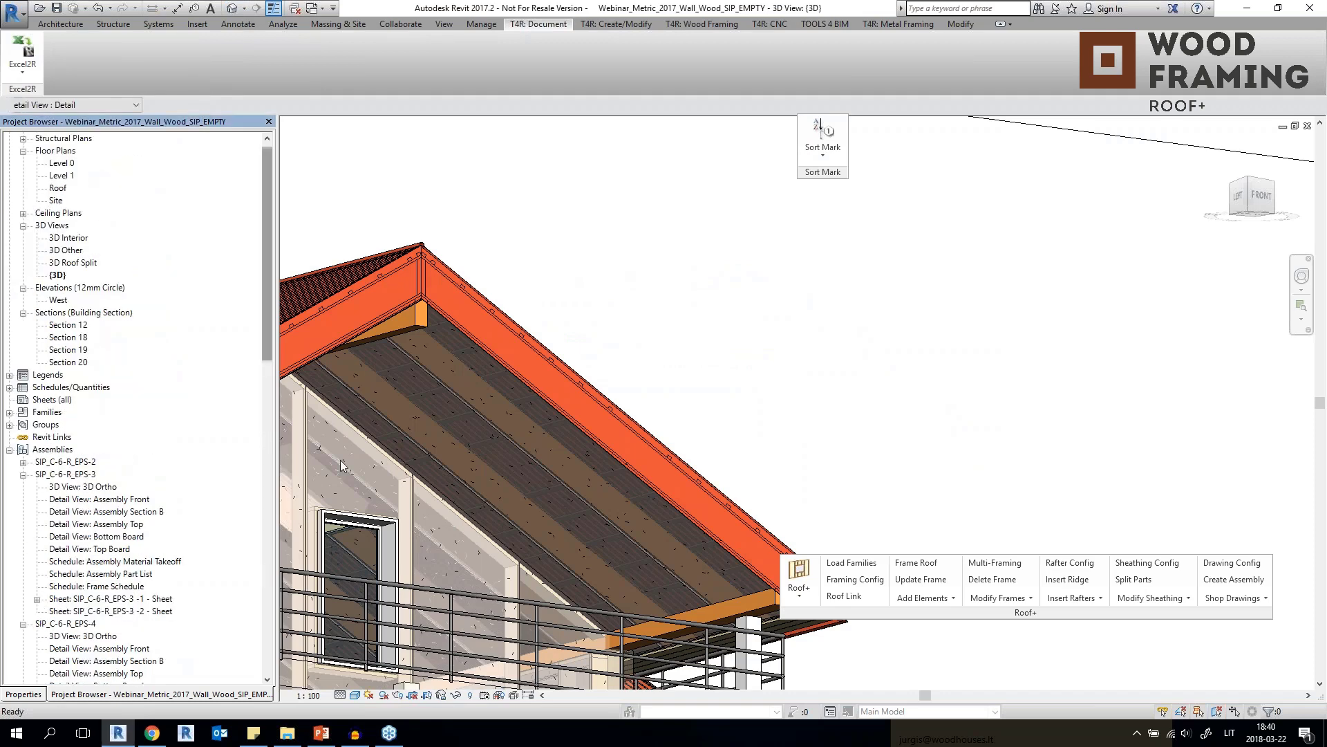
{"action": "double_click", "coordinate": [69, 250]}
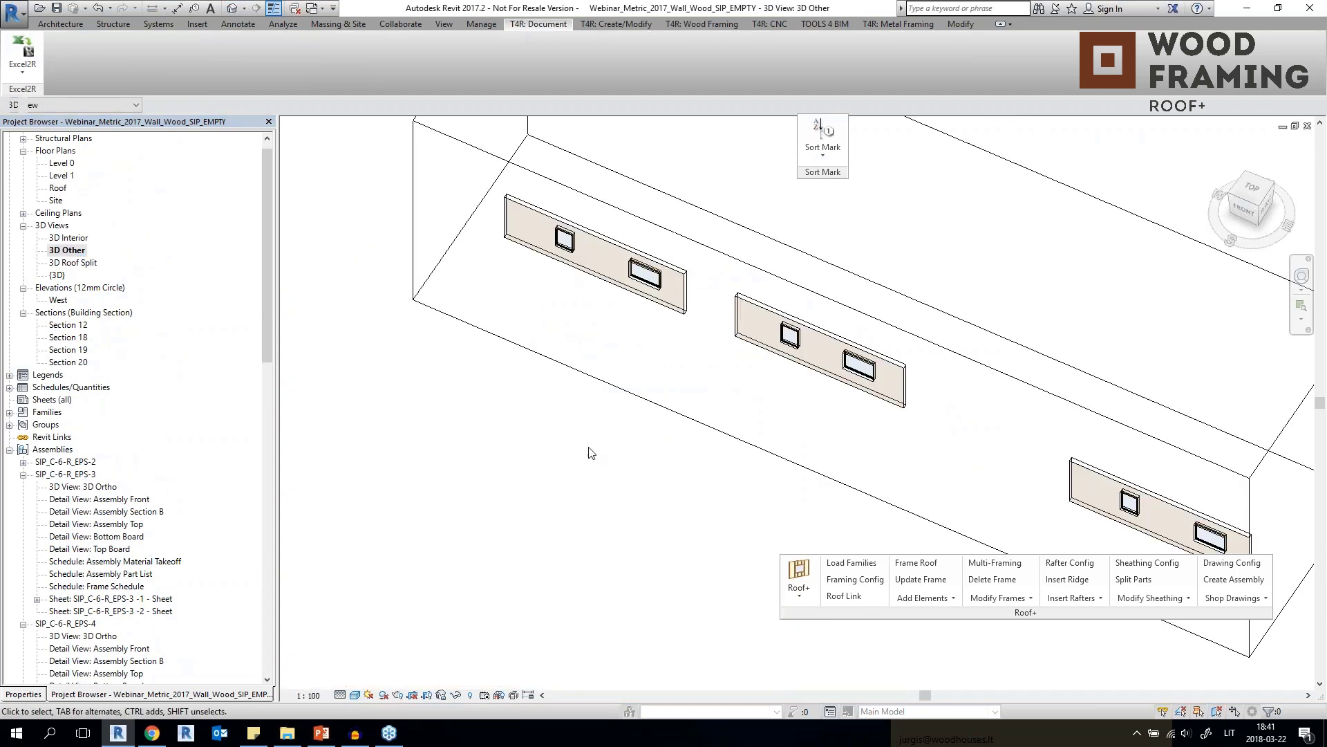
{"action": "middle_click_drag", "start_coordinate": [770, 401], "coordinate": [661, 401]}
{"action": "mouse_move", "coordinate": [622, 268]}
{"action": "middle_mouse_down", "text": "shift"}
{"action": "mouse_move", "coordinate": [586, 297]}
{"action": "mouse_move", "coordinate": [584, 415]}
{"action": "middle_mouse_up", "text": "shift"}
{"action": "scroll", "coordinate": [584, 415], "scroll_direction": "up", "scroll_amount": 2}
Move the floating Roof+ tools above the walls and place the Wall+ tools as a floating panel beneath them.
{"action": "left_click_drag", "start_coordinate": [990, 606], "coordinate": [515, 212]}
{"action": "left_click", "coordinate": [701, 24]}
{"action": "left_click_drag", "start_coordinate": [473, 92], "coordinate": [345, 292]}
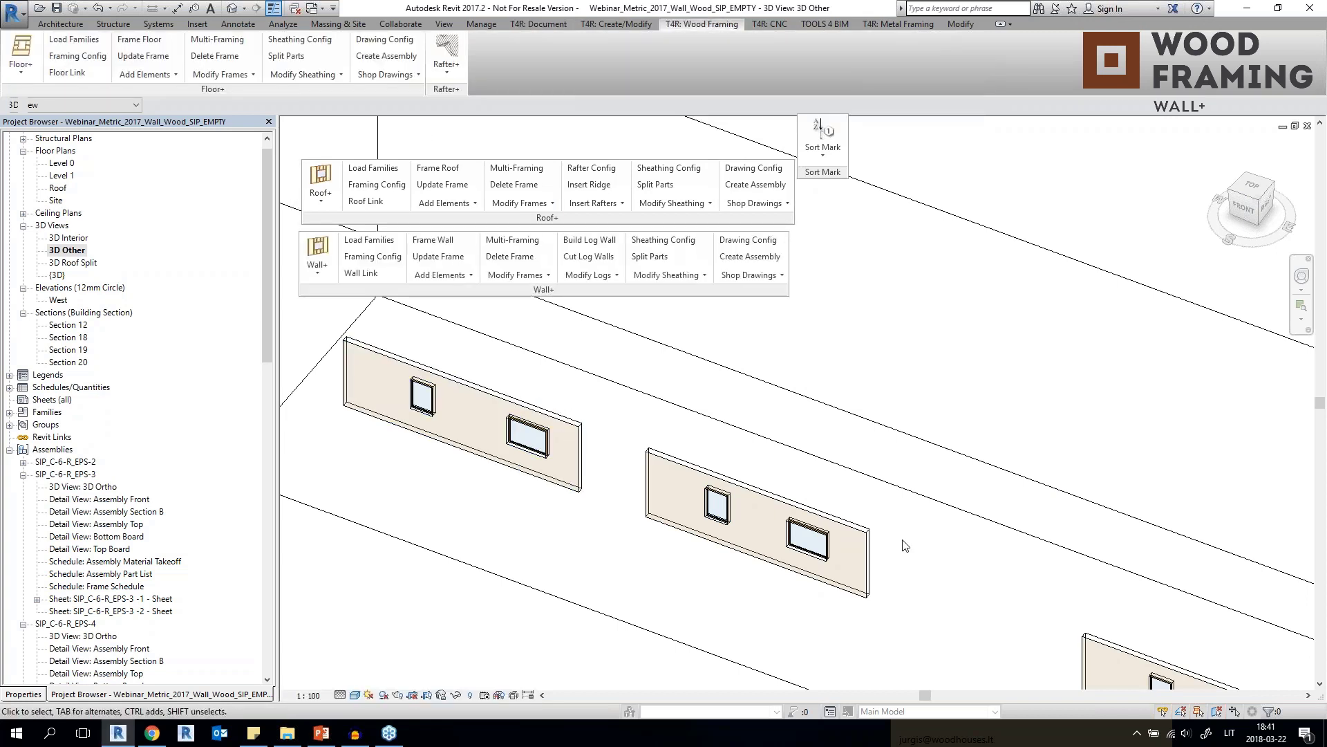
Select the first two sample walls together and generate their framing with Frame Wall.
{"action": "scroll", "coordinate": [574, 418], "scroll_direction": "up", "scroll_amount": 2}
{"action": "left_click_drag", "start_coordinate": [748, 441], "coordinate": [575, 551]}
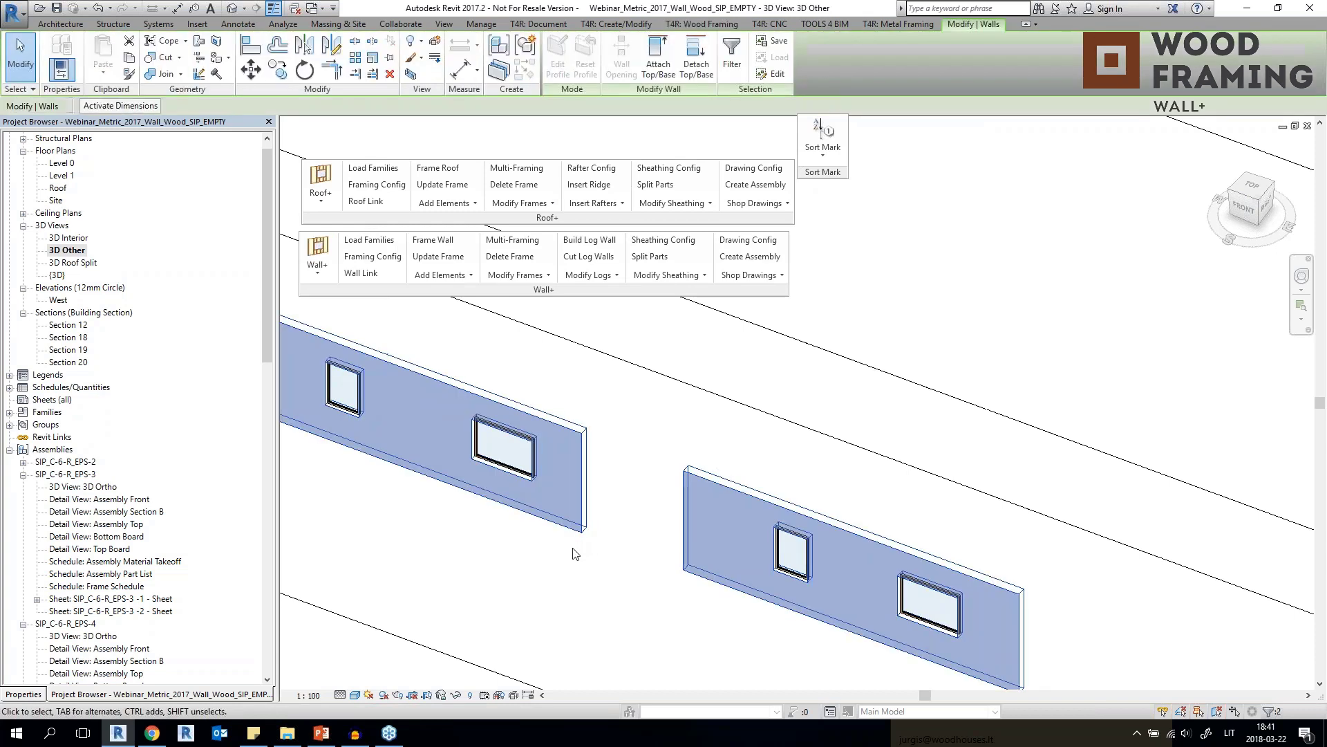
{"action": "left_click", "coordinate": [433, 240]}
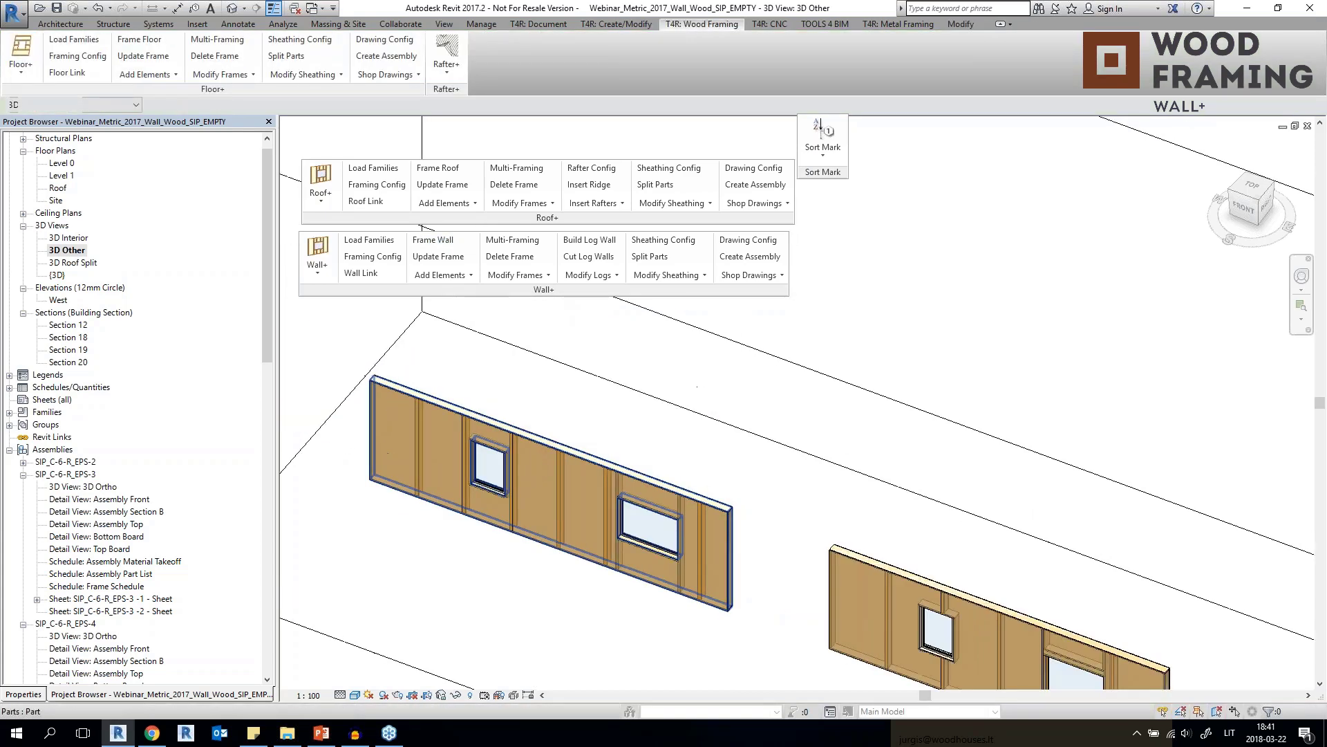
Select the vertical framing members at a panel joint between the wall's windows and examine the joint up close.
{"action": "scroll", "coordinate": [389, 397], "scroll_direction": "up", "scroll_amount": 5}
{"action": "left_click", "coordinate": [591, 443]}
{"action": "scroll", "coordinate": [592, 567], "scroll_direction": "up", "scroll_amount": 5}
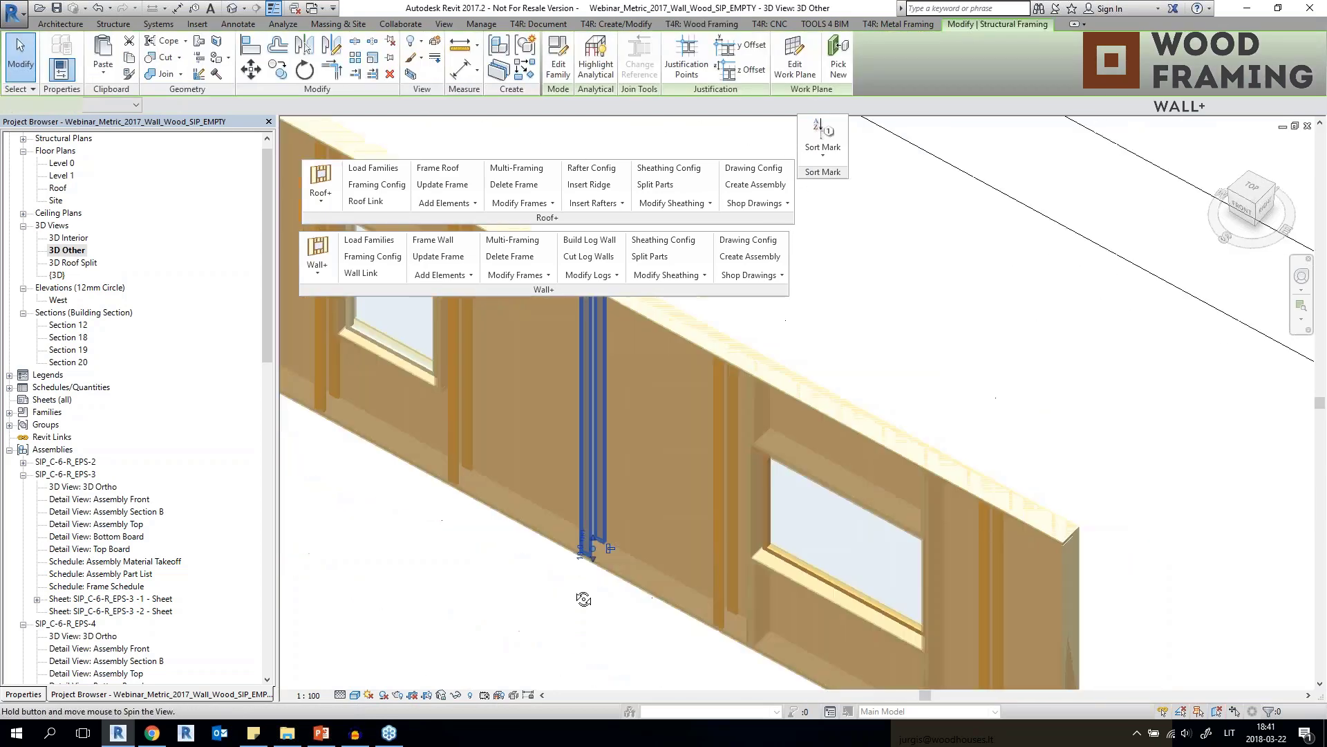
Examine the selected studs at the panel joint and the framing around the adjacent window from several angles.
{"action": "scroll", "coordinate": [592, 567], "scroll_direction": "down", "scroll_amount": 4}
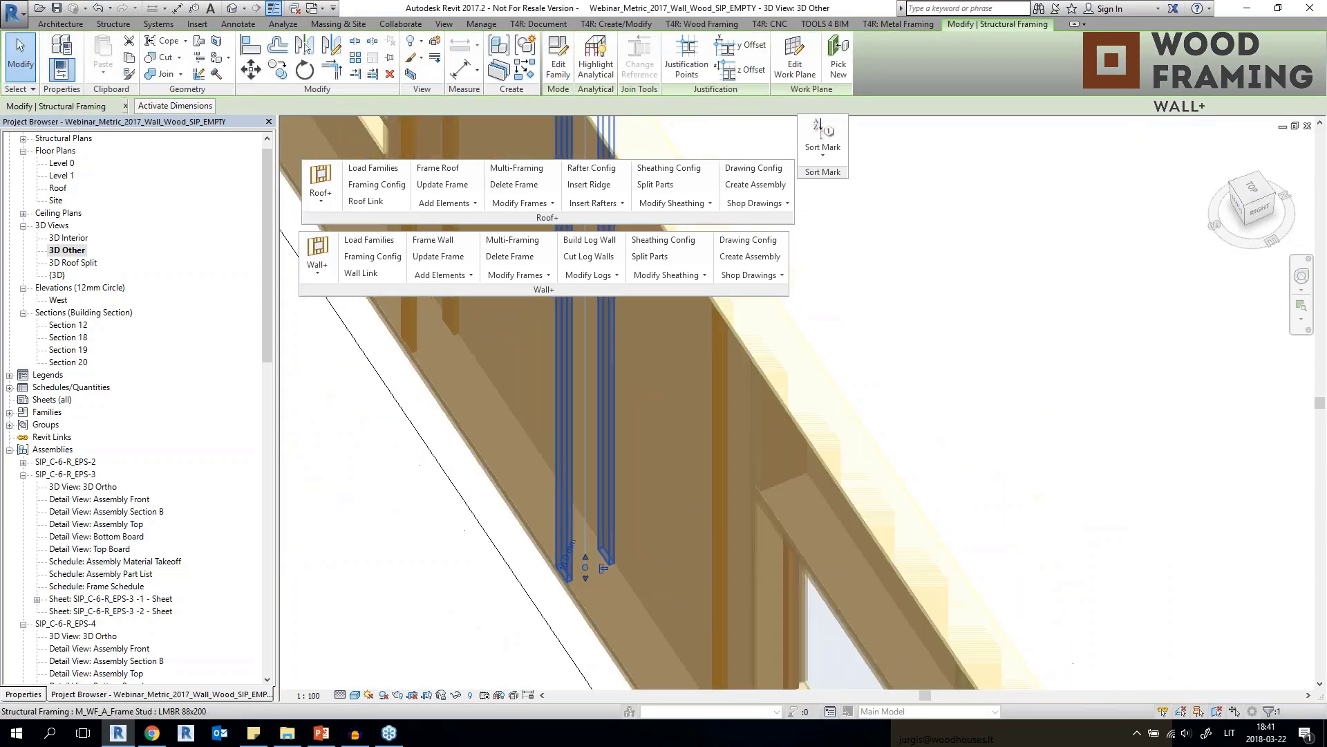
{"action": "middle_click_drag", "start_coordinate": [596, 515], "coordinate": [720, 604], "text": "shift"}
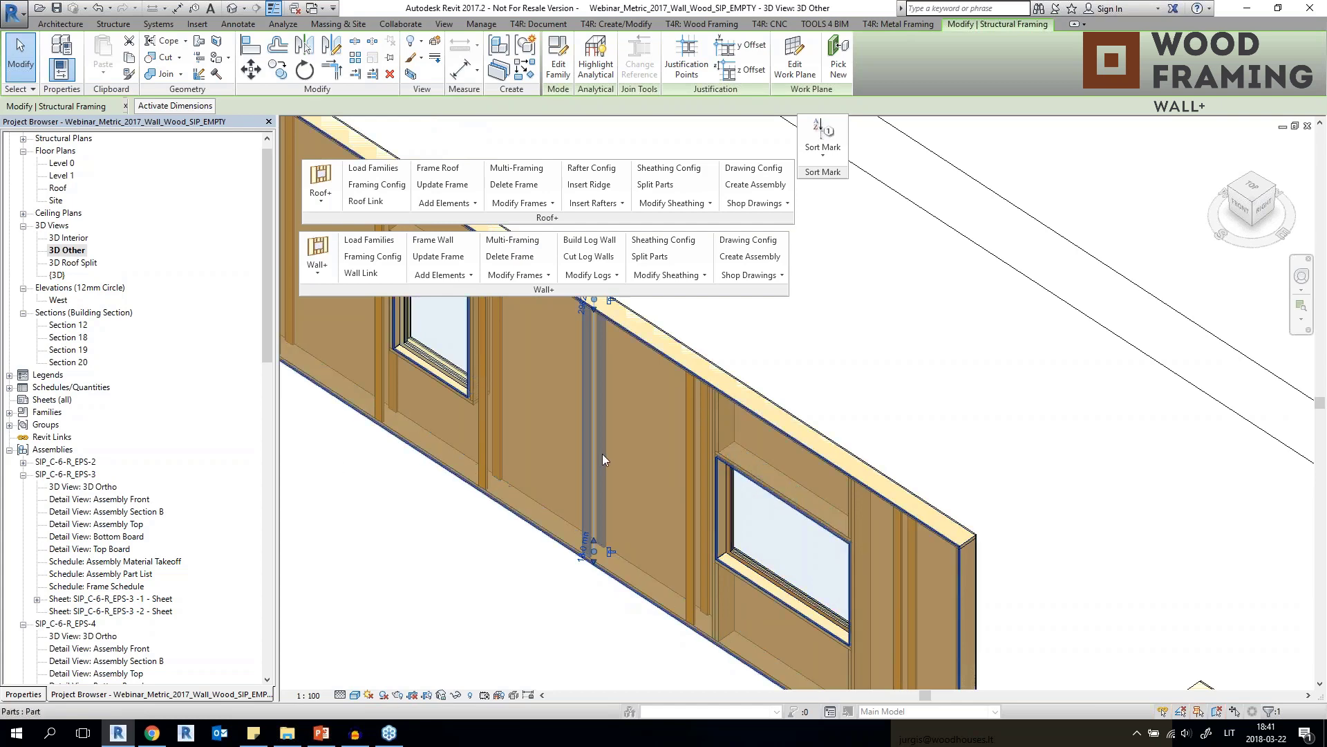
{"action": "scroll", "coordinate": [602, 449], "scroll_direction": "down", "scroll_amount": 5}
{"action": "scroll", "coordinate": [599, 446], "scroll_direction": "up", "scroll_amount": 6}
{"action": "left_click", "coordinate": [715, 554]}
{"action": "middle_click_drag", "start_coordinate": [722, 632], "coordinate": [685, 612], "text": "shift"}
{"action": "left_click", "coordinate": [708, 596]}
{"action": "scroll", "coordinate": [708, 596], "scroll_direction": "up", "scroll_amount": 4}
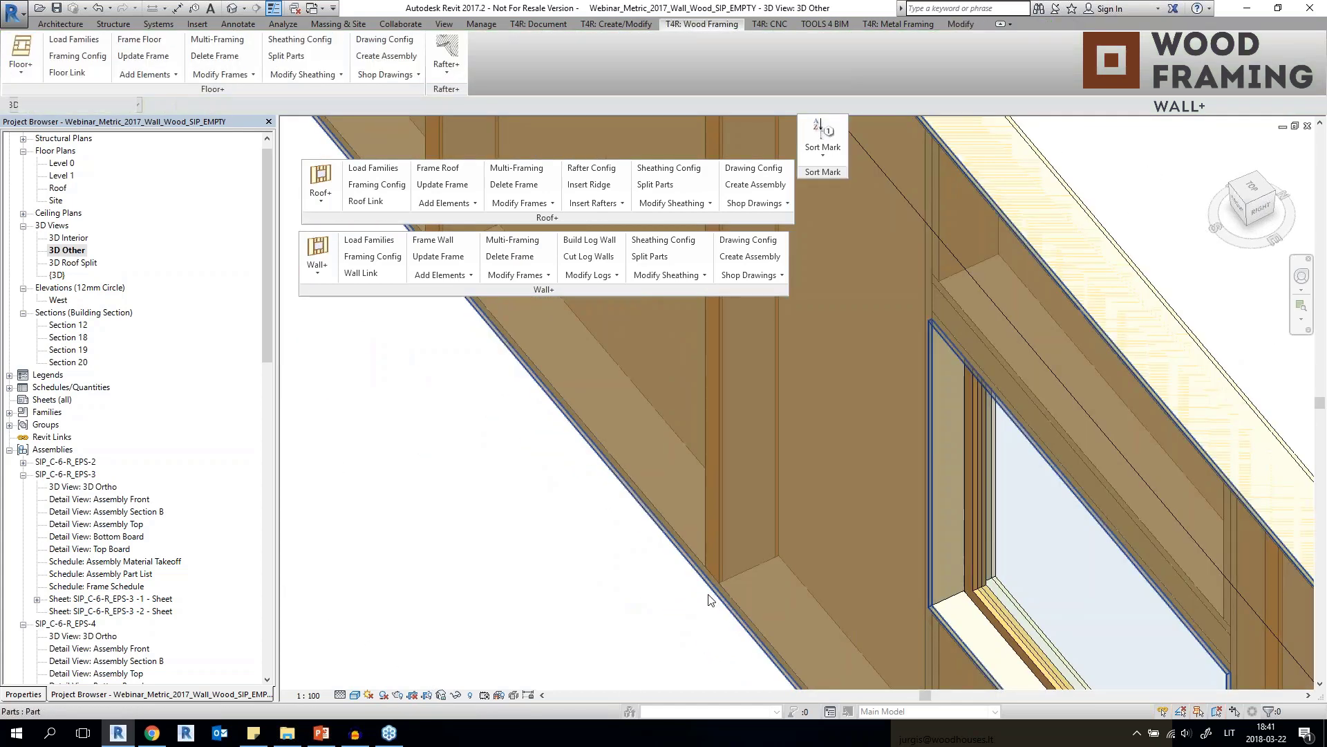
{"action": "scroll", "coordinate": [851, 458], "scroll_direction": "down", "scroll_amount": 2}
{"action": "middle_click_drag", "start_coordinate": [852, 458], "coordinate": [782, 605], "text": "shift"}
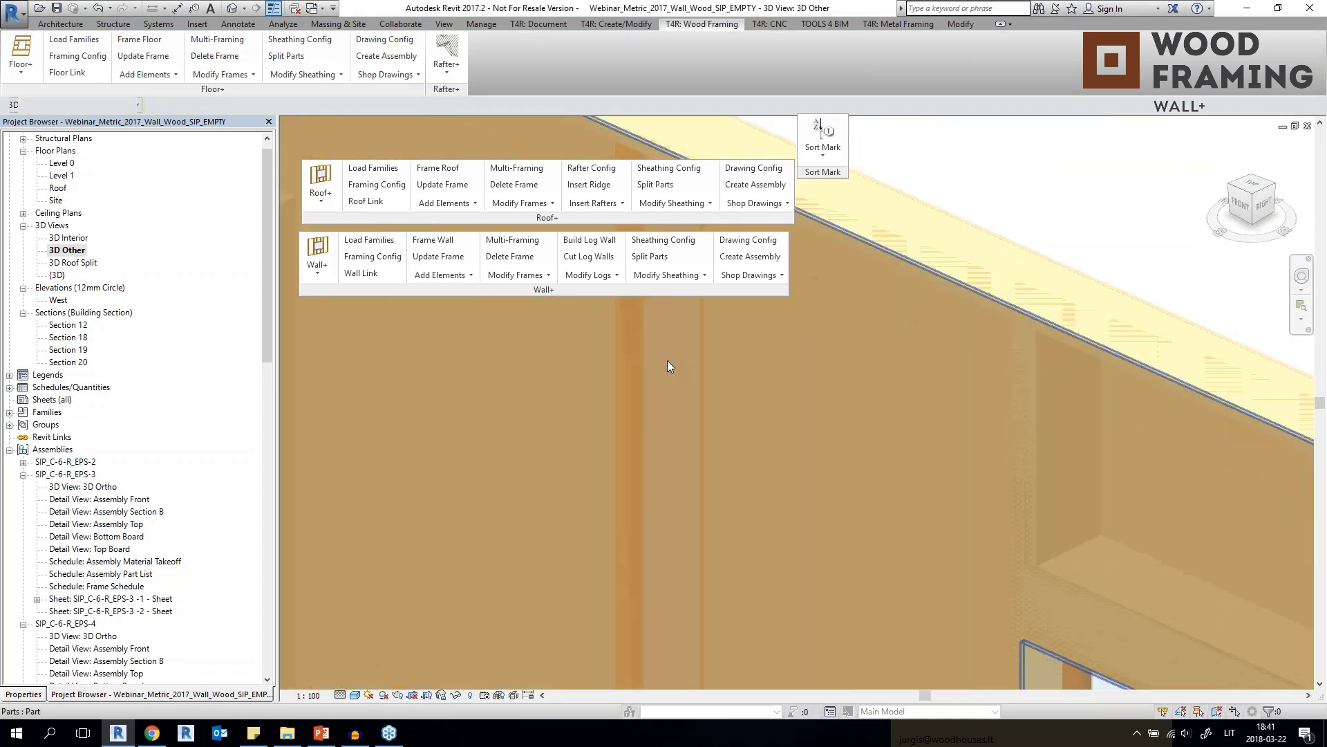
Compare the first two framed sample walls from the front, and look closely at the panels beside a window.
{"action": "scroll", "coordinate": [649, 376], "scroll_direction": "down", "scroll_amount": 5}
{"action": "middle_click_drag", "start_coordinate": [552, 312], "coordinate": [657, 438]}
{"action": "mouse_move", "coordinate": [679, 376]}
{"action": "left_mouse_down"}
{"action": "mouse_move", "coordinate": [533, 453]}
{"action": "mouse_move", "coordinate": [664, 384]}
{"action": "left_mouse_up"}
{"action": "middle_click_drag", "start_coordinate": [625, 414], "coordinate": [735, 305], "text": "shift"}
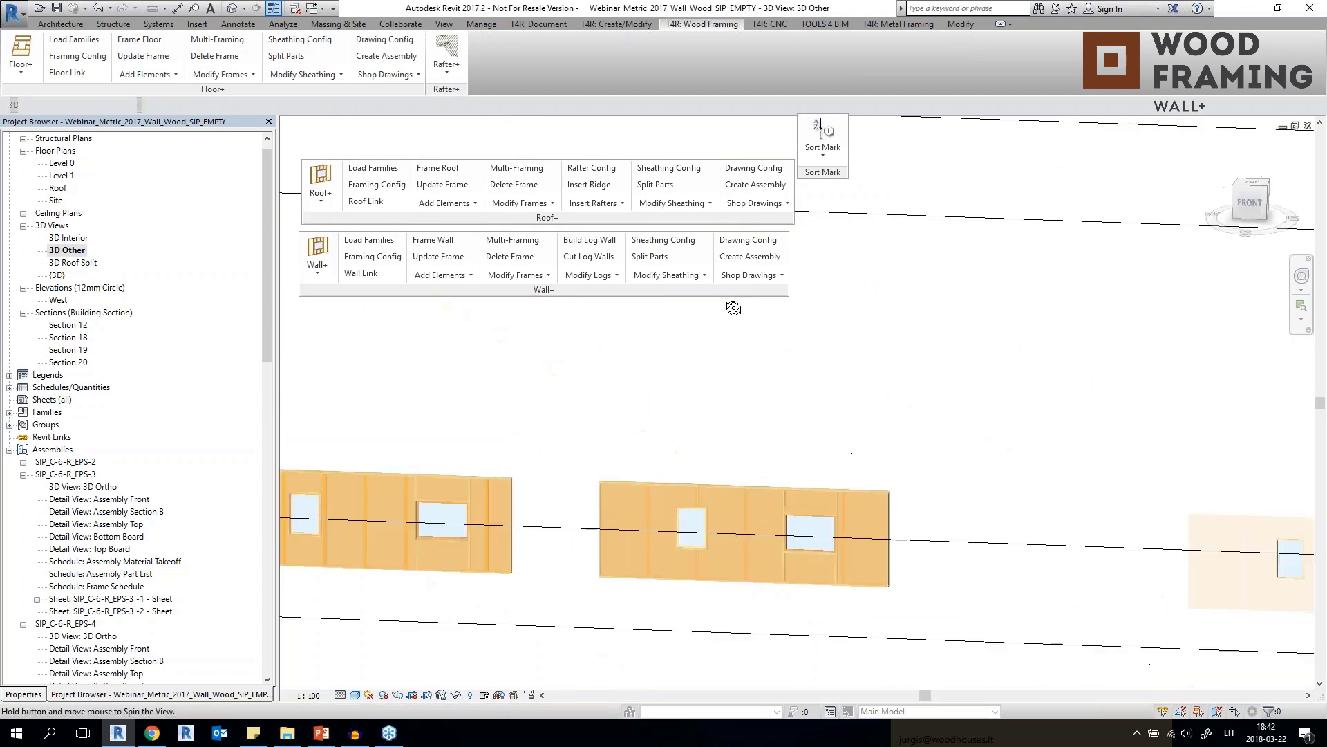
{"action": "left_click_drag", "start_coordinate": [649, 415], "coordinate": [493, 488]}
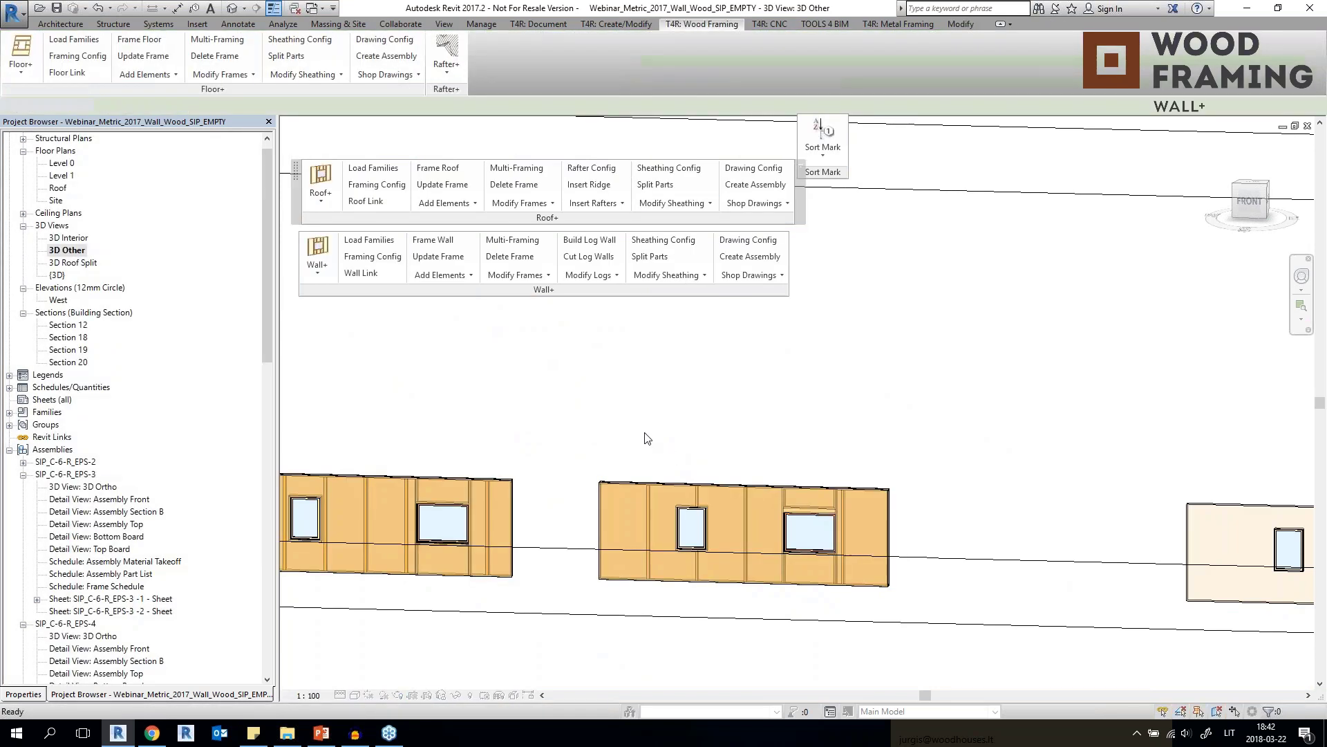
{"action": "left_click_drag", "start_coordinate": [630, 435], "coordinate": [495, 492]}
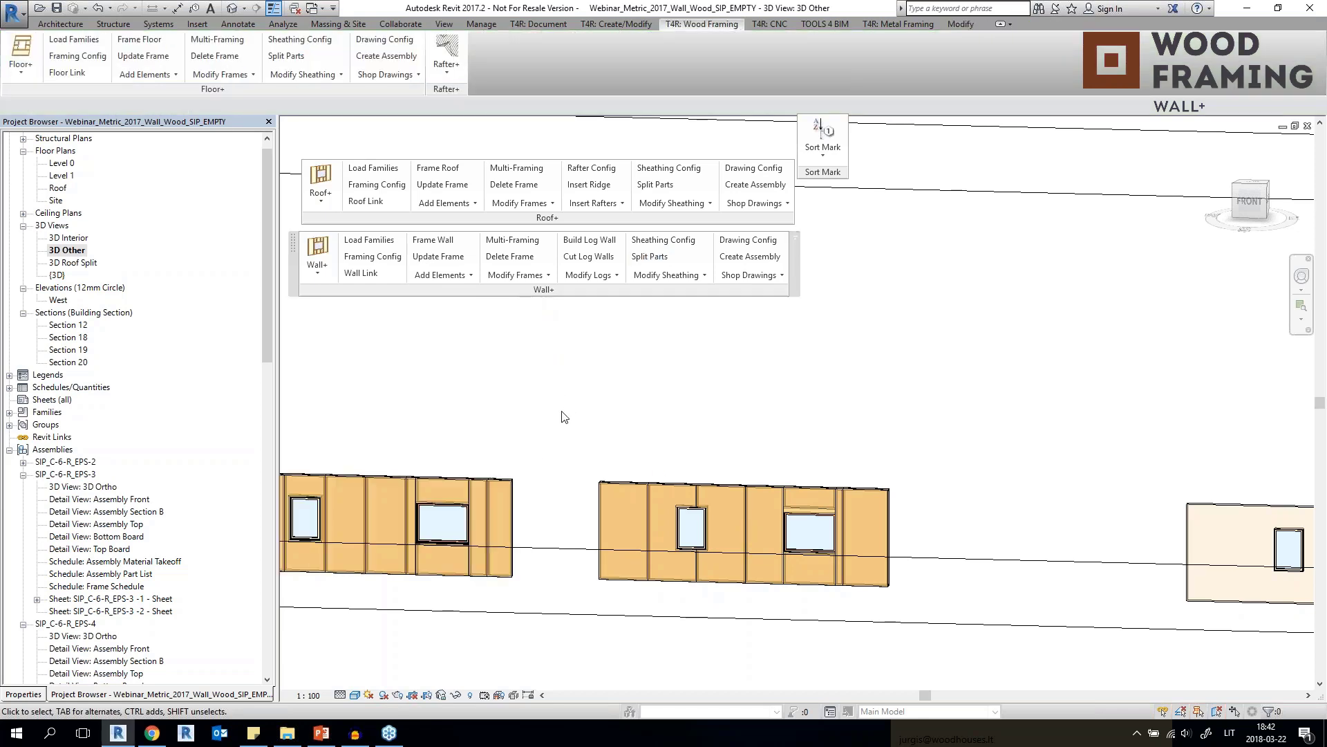
{"action": "middle_click_drag", "start_coordinate": [508, 359], "coordinate": [443, 417], "text": "shift"}
{"action": "scroll", "coordinate": [441, 417], "scroll_direction": "up", "scroll_amount": 5}
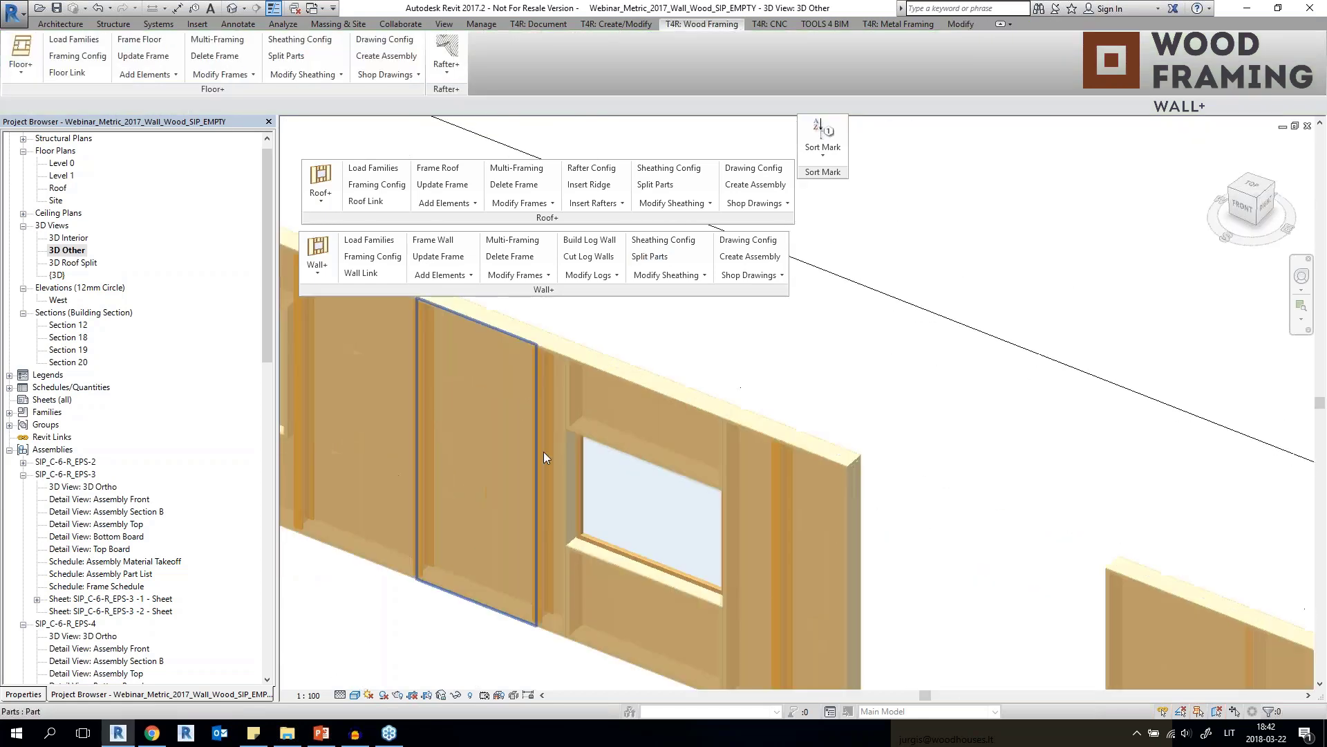
Lower the top of the section box so it cuts horizontally through the sample walls at window height.
{"action": "scroll", "coordinate": [544, 452], "scroll_direction": "down", "scroll_amount": 6}
{"action": "left_click", "coordinate": [714, 399]}
{"action": "left_click_drag", "start_coordinate": [774, 347], "coordinate": [764, 521]}
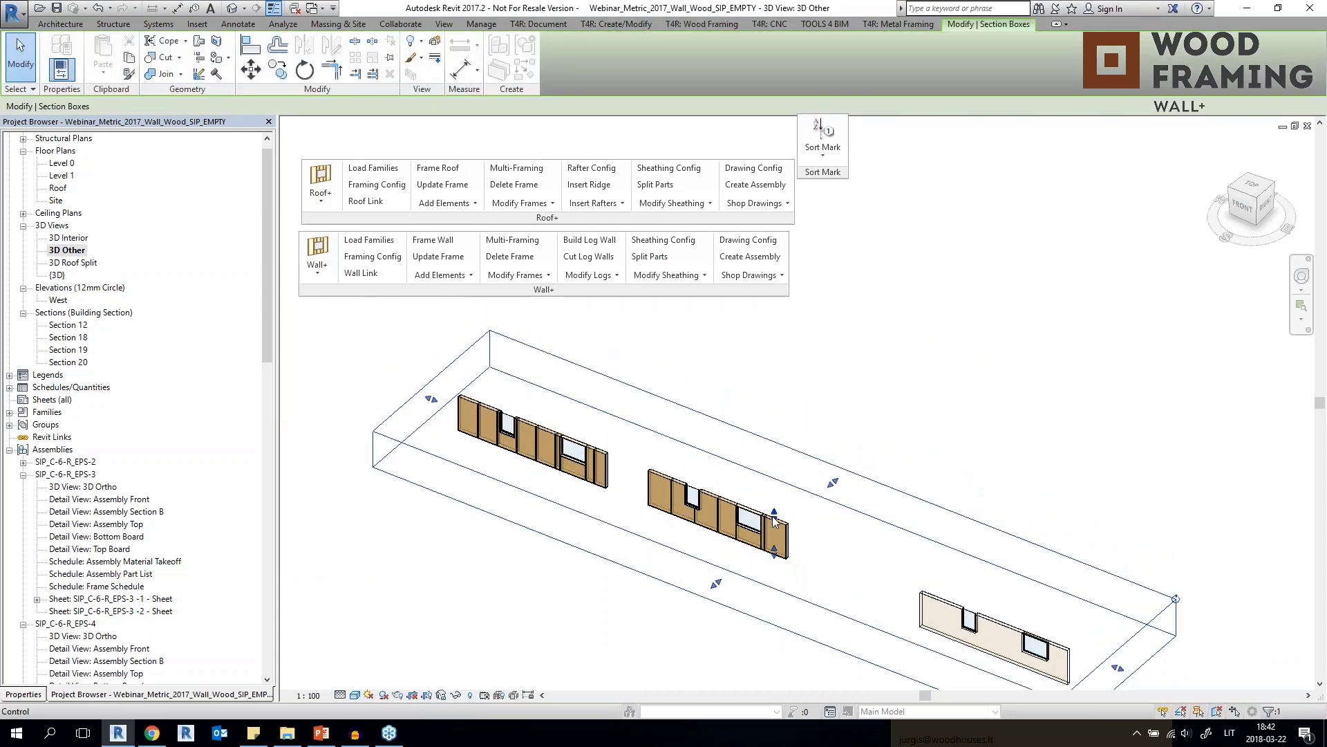
{"action": "scroll", "coordinate": [751, 531], "scroll_direction": "up", "scroll_amount": 3}
{"action": "scroll", "coordinate": [751, 531], "scroll_direction": "up", "scroll_amount": 6}
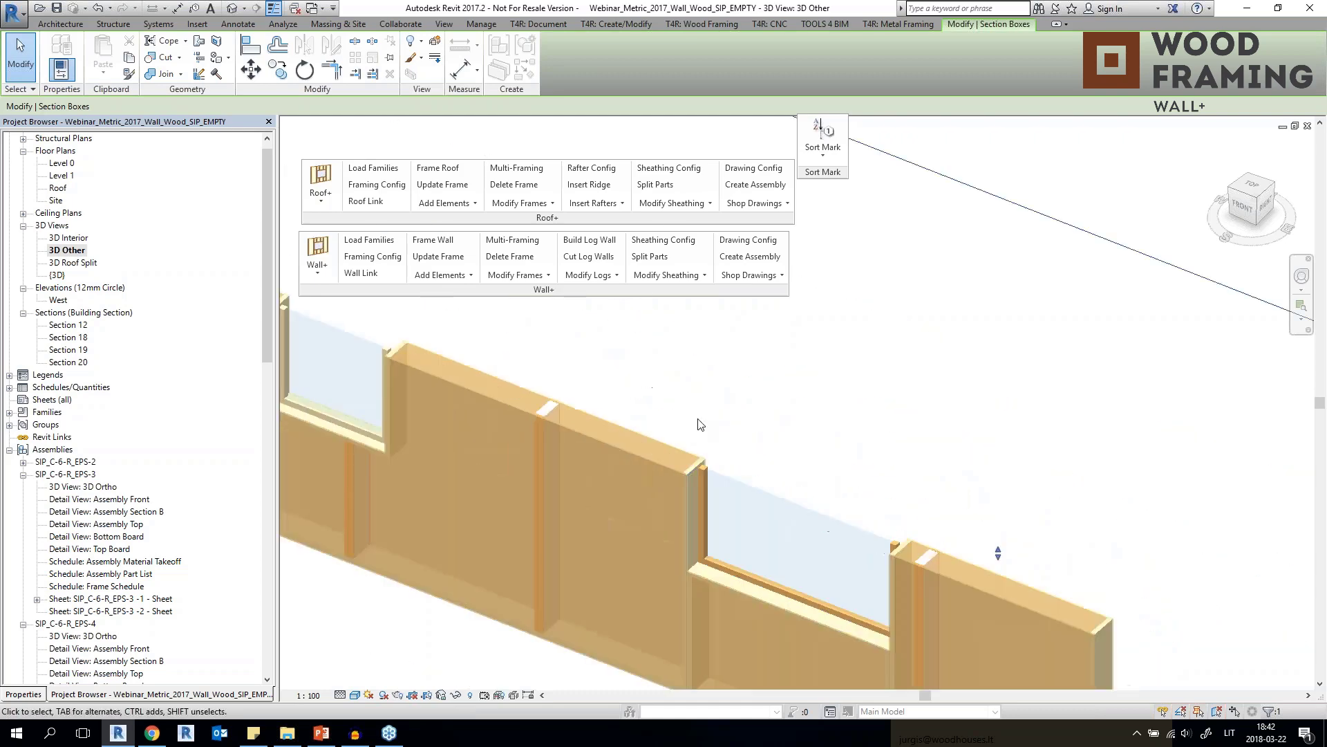
{"action": "key", "text": "Escape"}
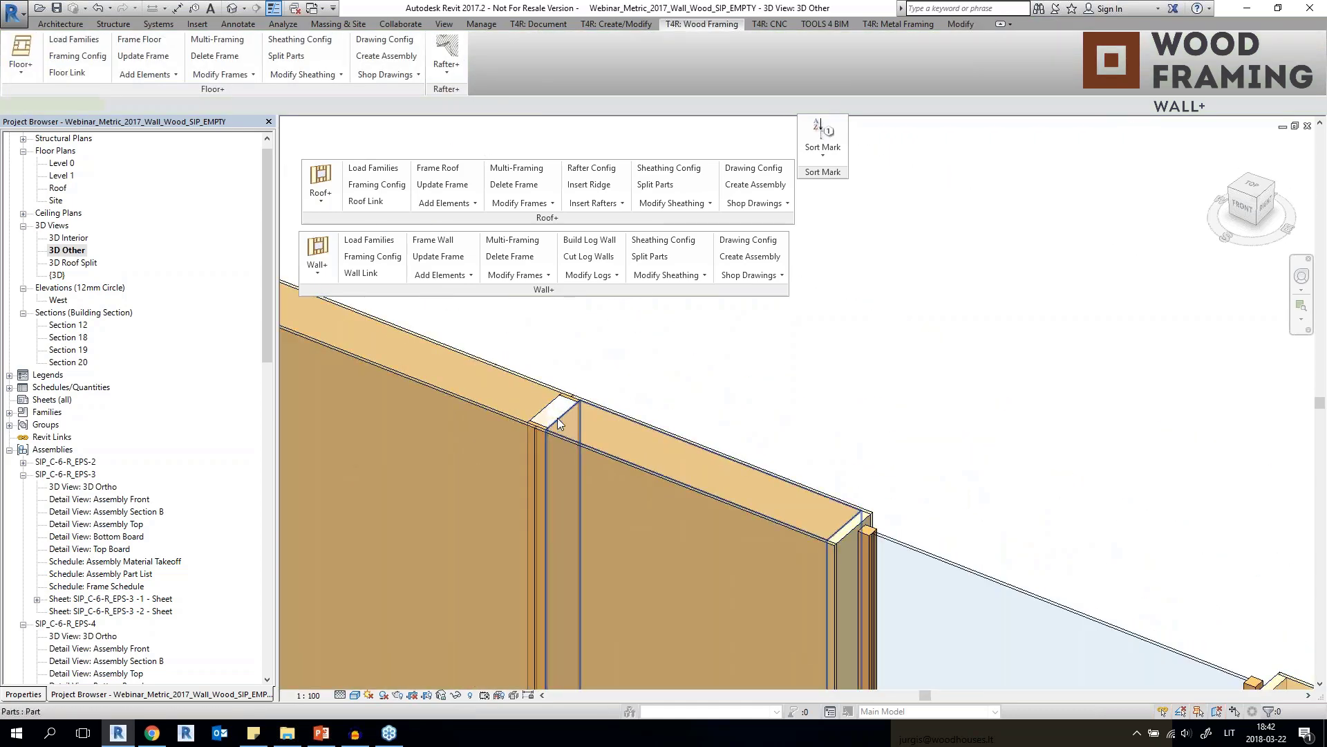
Select the core panel between the windows and inspect the cut panel joints of the framed walls from above.
{"action": "left_click", "coordinate": [557, 418]}
{"action": "left_click", "coordinate": [531, 402]}
{"action": "scroll", "coordinate": [529, 401], "scroll_direction": "down", "scroll_amount": 3}
{"action": "middle_click_drag", "start_coordinate": [530, 401], "coordinate": [536, 432], "text": "shift"}
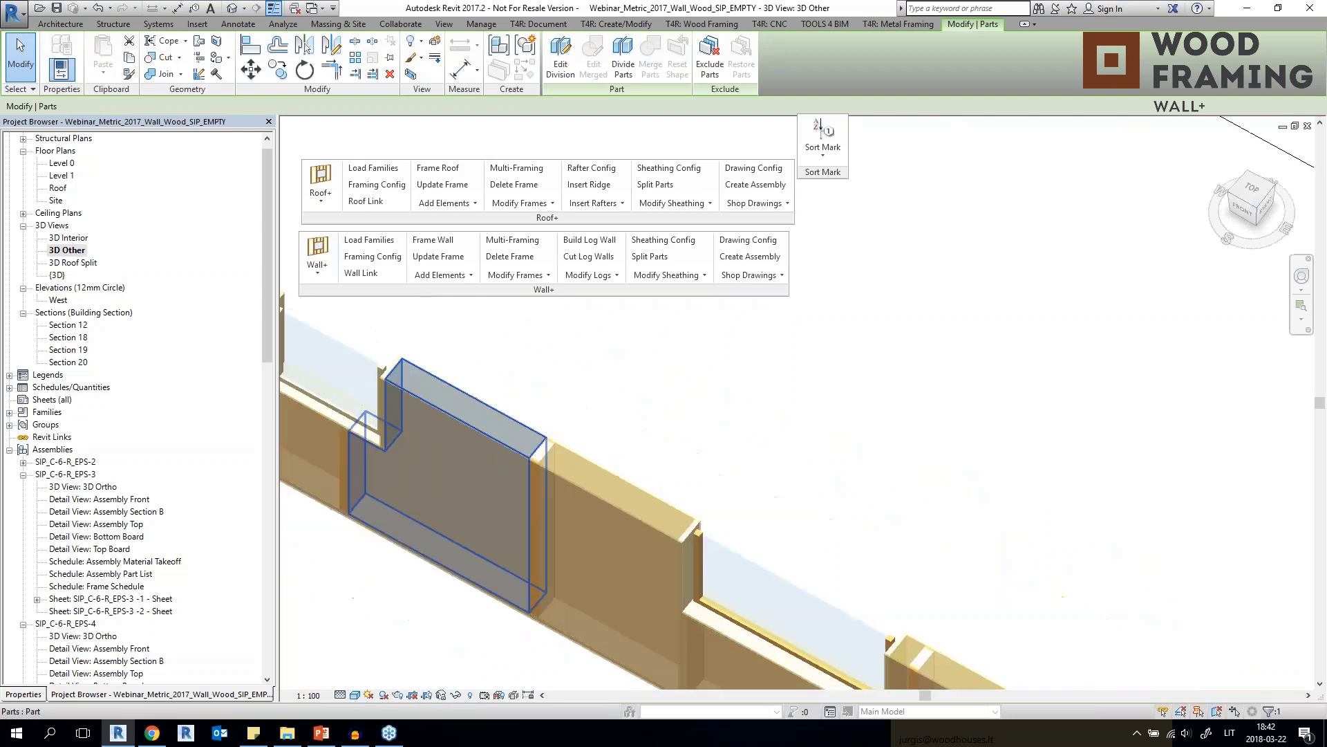
{"action": "scroll", "coordinate": [526, 422], "scroll_direction": "down", "scroll_amount": 2}
{"action": "middle_click_drag", "start_coordinate": [415, 380], "coordinate": [968, 615]}
{"action": "middle_click_drag", "start_coordinate": [332, 325], "coordinate": [641, 529]}
{"action": "scroll", "coordinate": [351, 335], "scroll_direction": "up", "scroll_amount": 4}
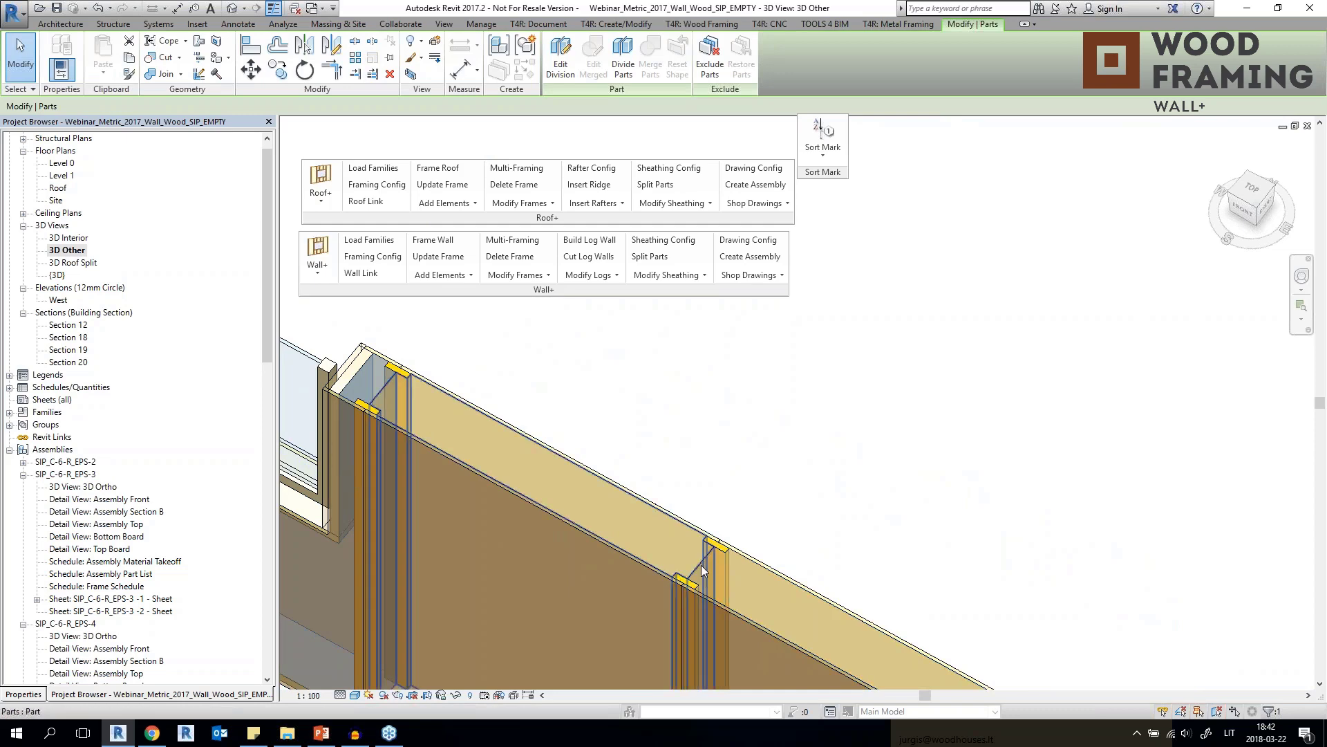
{"action": "scroll", "coordinate": [699, 562], "scroll_direction": "down", "scroll_amount": 4}
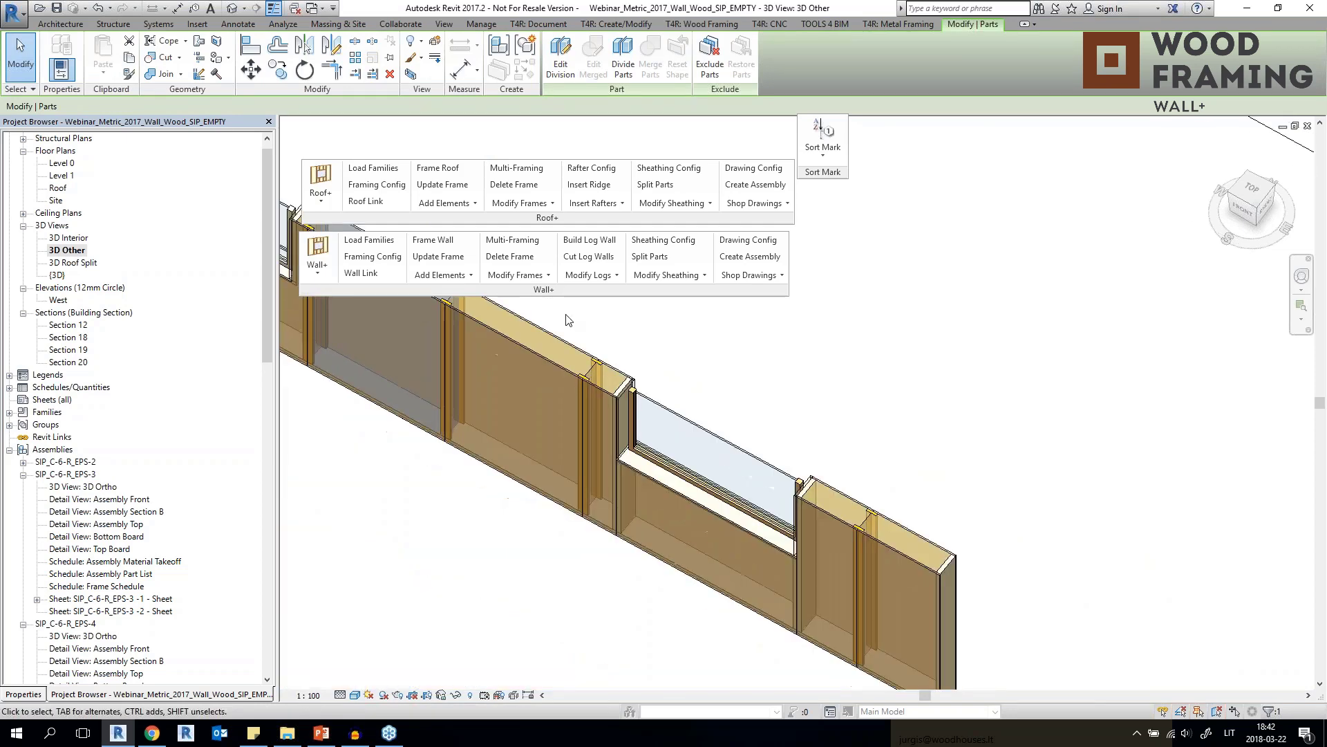
Raise the top of the section box well above the sample walls so their full height is shown.
{"action": "scroll", "coordinate": [566, 321], "scroll_direction": "down", "scroll_amount": 6}
{"action": "middle_click_drag", "start_coordinate": [857, 471], "coordinate": [908, 447], "text": "shift"}
{"action": "middle_click_drag", "start_coordinate": [908, 447], "coordinate": [661, 492]}
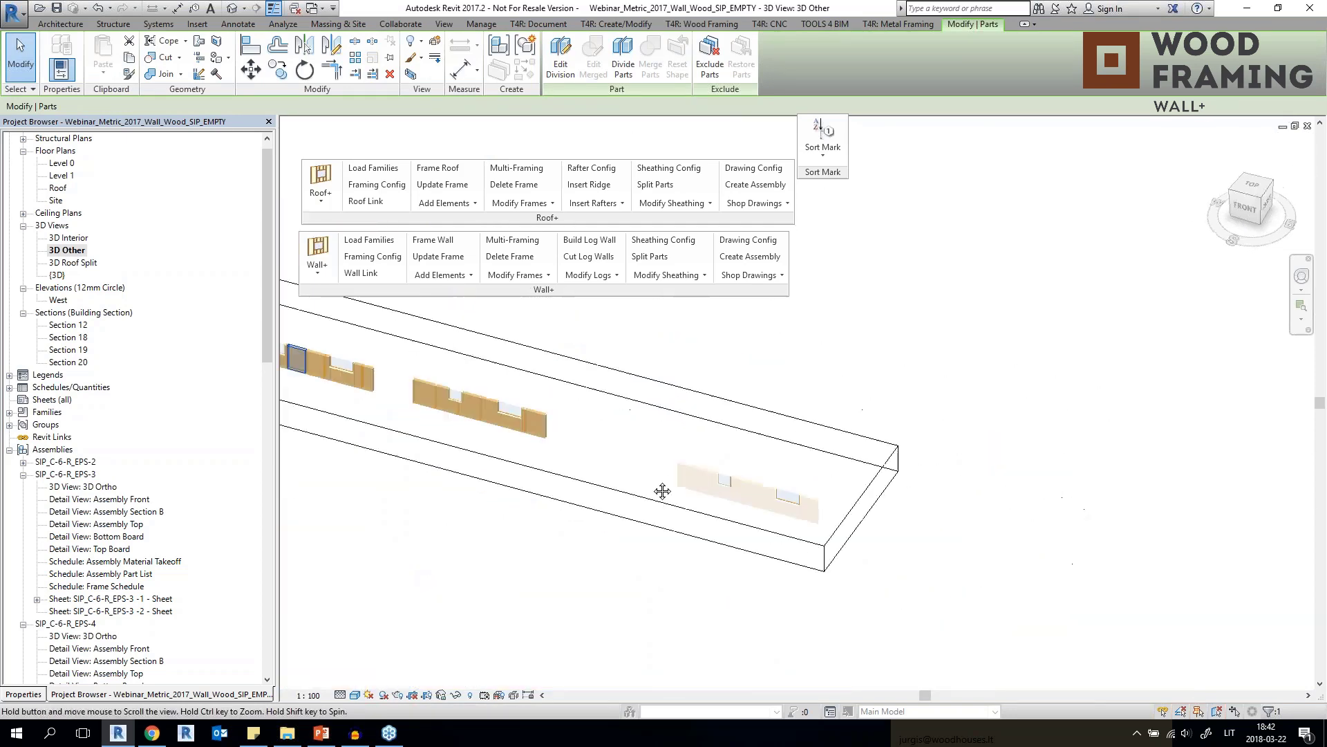
{"action": "left_click", "coordinate": [698, 392]}
{"action": "left_click_drag", "start_coordinate": [542, 404], "coordinate": [533, 317]}
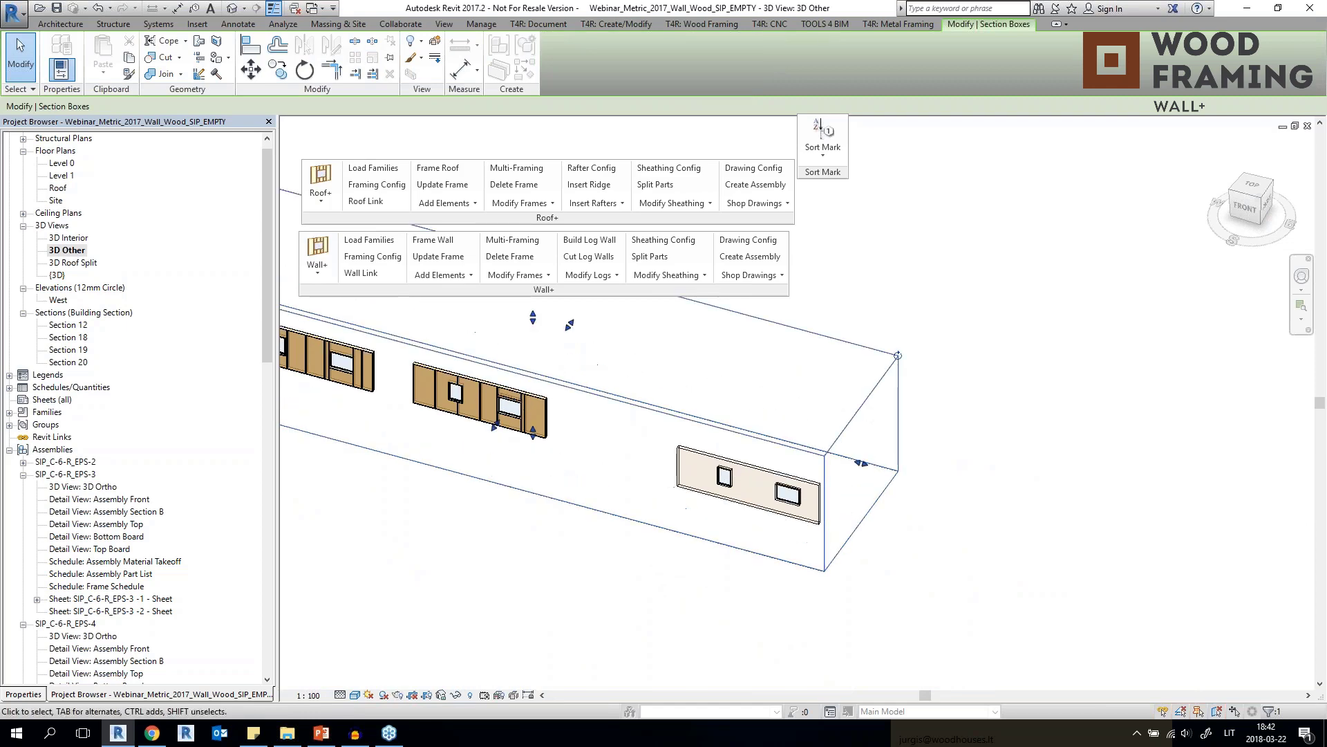
{"action": "key", "text": "Escape"}
Select the third, unframed sample wall and generate its framing with Frame Wall.
{"action": "scroll", "coordinate": [743, 486], "scroll_direction": "up", "scroll_amount": 4}
{"action": "left_click", "coordinate": [759, 447]}
{"action": "middle_click_drag", "start_coordinate": [759, 447], "coordinate": [780, 470], "text": "shift"}
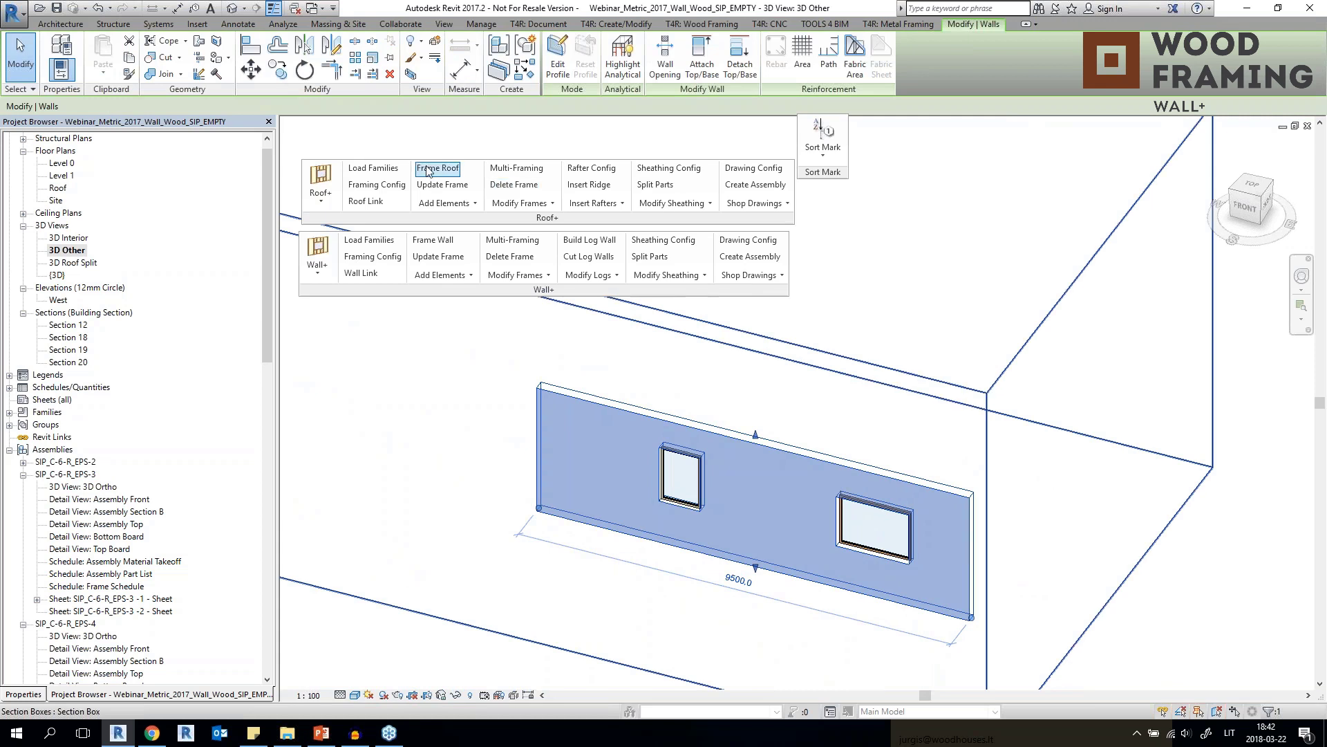
{"action": "left_click", "coordinate": [433, 240]}
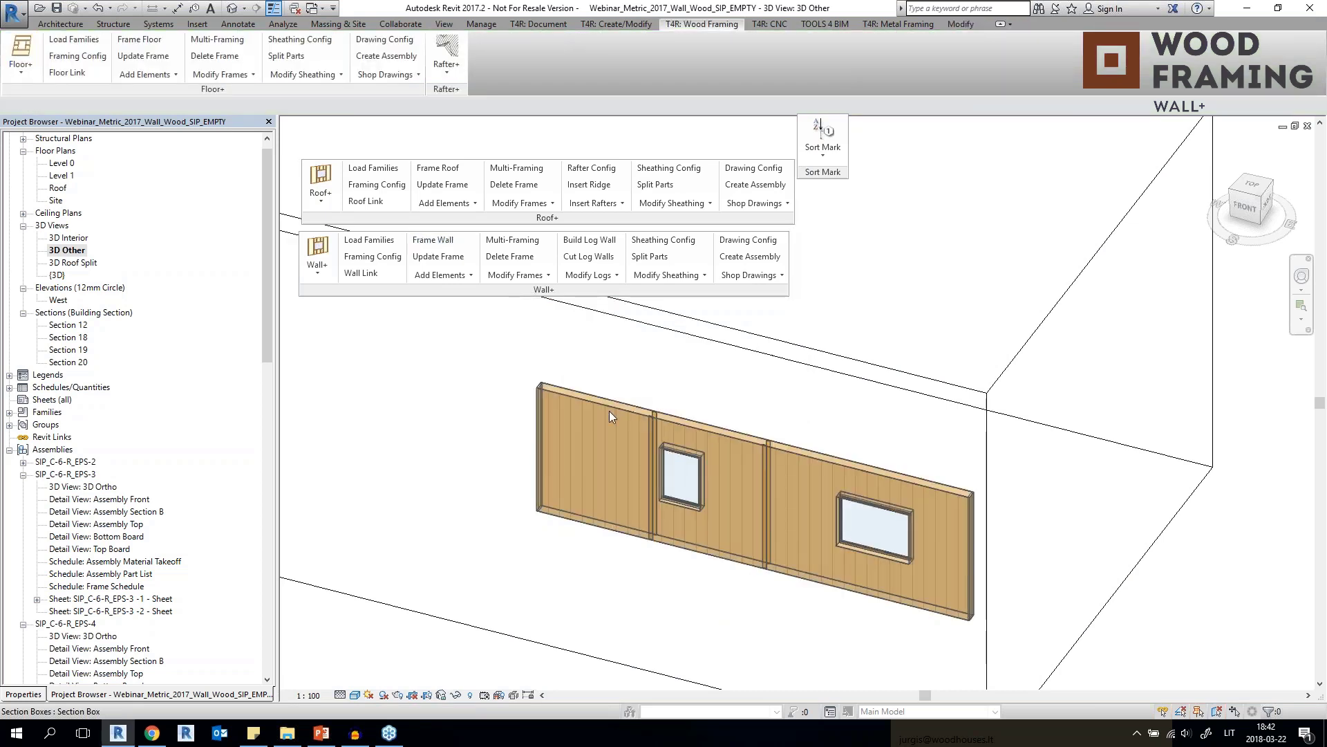
Split the third wall's parts at the framed joints with the Wall+ Split Parts command.
{"action": "scroll", "coordinate": [692, 418], "scroll_direction": "up", "scroll_amount": 5}
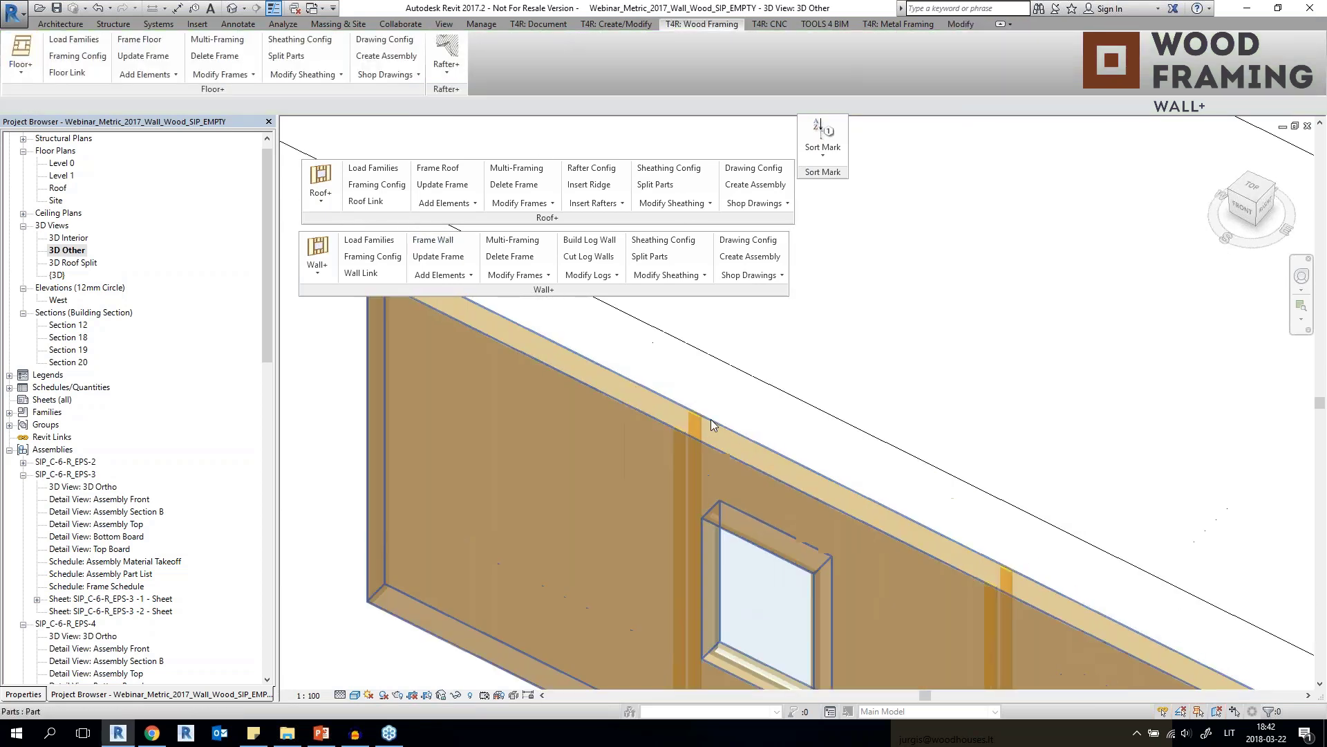
{"action": "scroll", "coordinate": [694, 425], "scroll_direction": "down", "scroll_amount": 5}
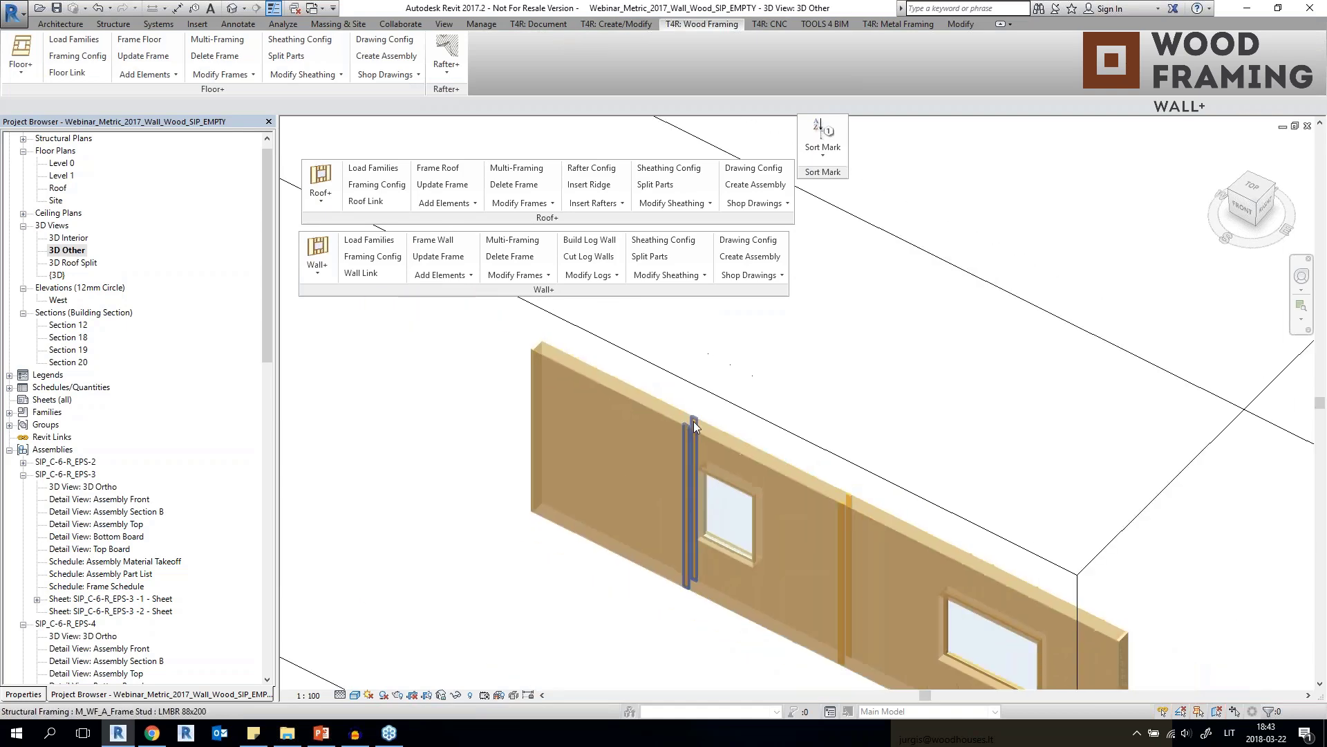
{"action": "left_click", "coordinate": [650, 256]}
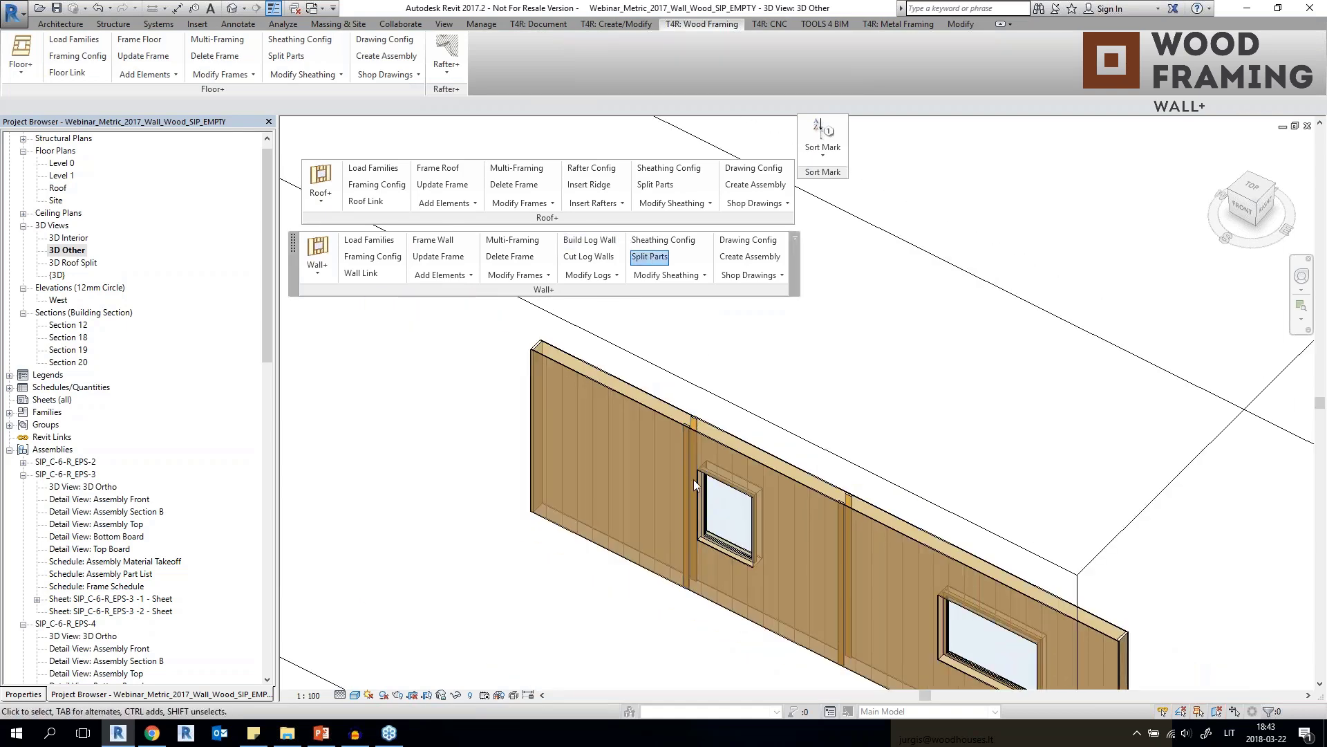
{"action": "left_click", "coordinate": [667, 537]}
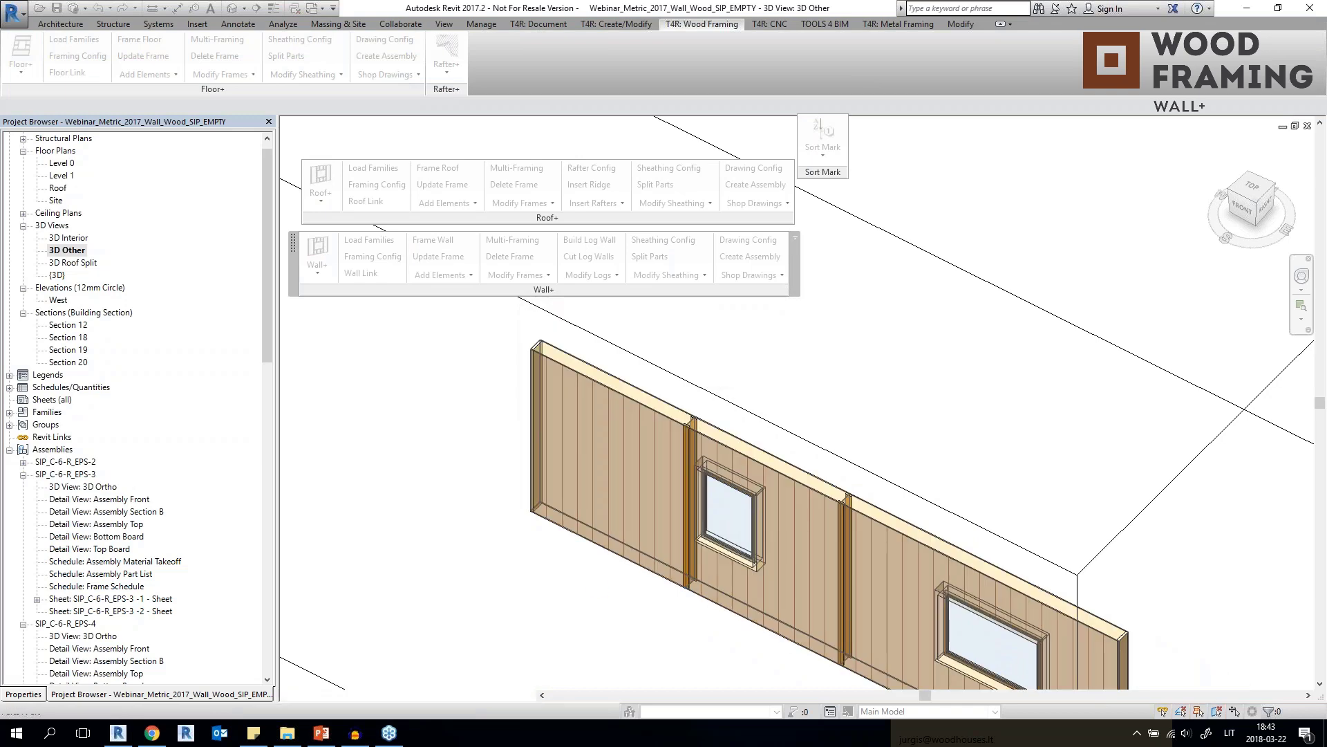
Select the third wall's first and middle panels in turn to check how the parts are split at the studs.
{"action": "scroll", "coordinate": [728, 456], "scroll_direction": "up", "scroll_amount": 4}
{"action": "left_click", "coordinate": [733, 440]}
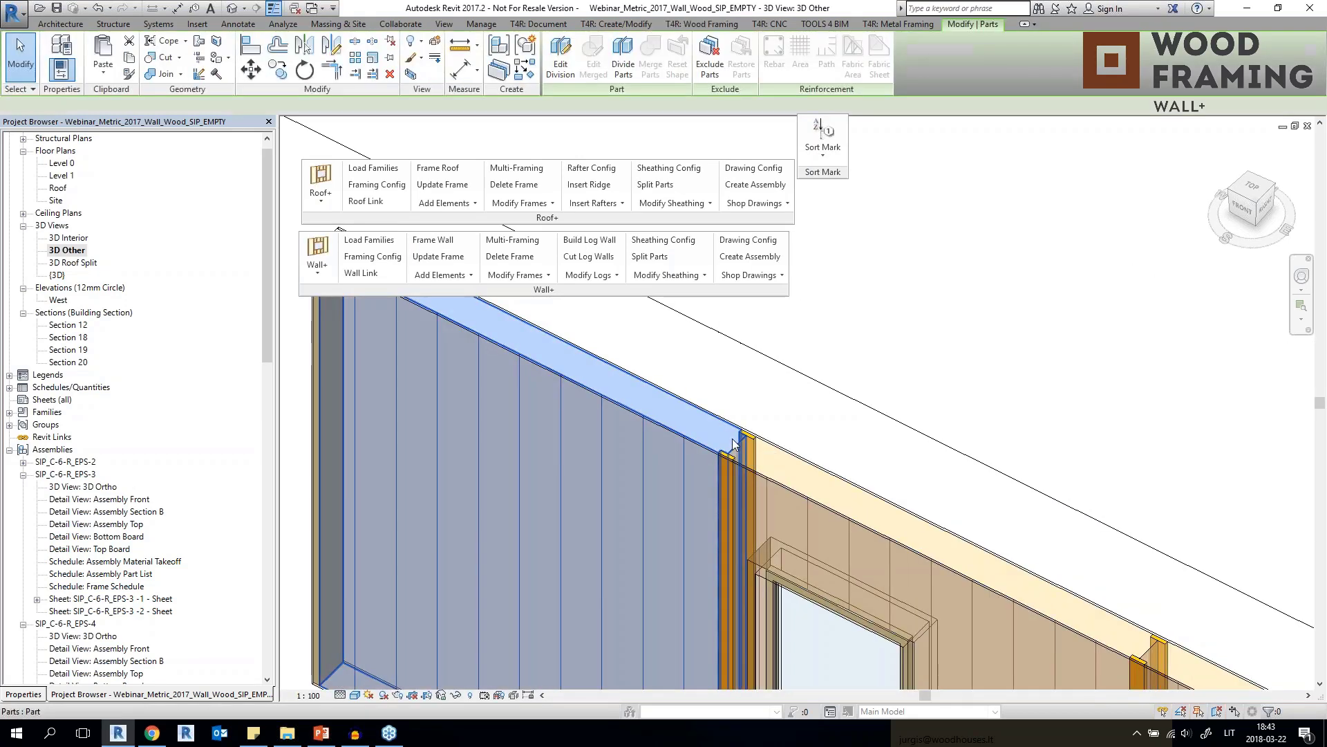
{"action": "scroll", "coordinate": [733, 440], "scroll_direction": "down", "scroll_amount": 4}
{"action": "left_click", "coordinate": [784, 435]}
{"action": "scroll", "coordinate": [784, 435], "scroll_direction": "down", "scroll_amount": 3}
{"action": "scroll", "coordinate": [784, 435], "scroll_direction": "down", "scroll_amount": 1}
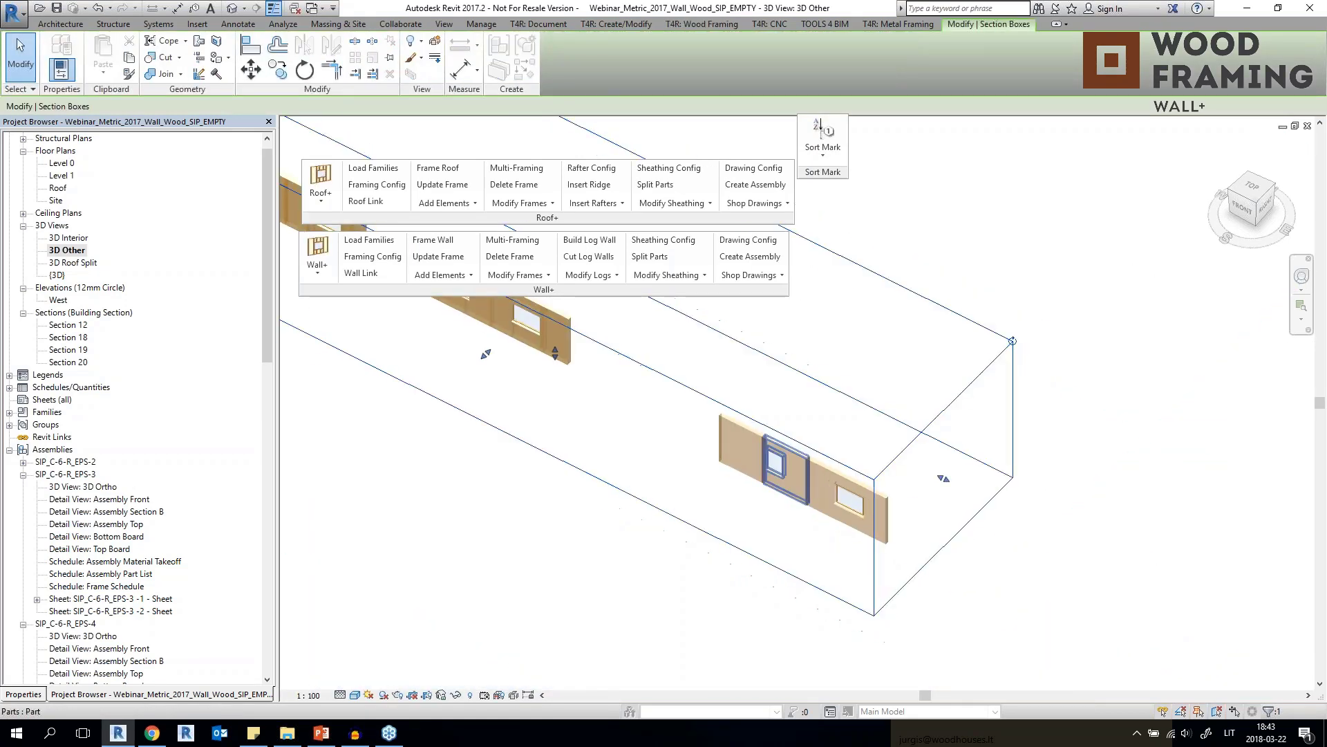
{"action": "middle_click_drag", "start_coordinate": [781, 456], "coordinate": [878, 579], "text": "shift"}
{"action": "scroll", "coordinate": [741, 492], "scroll_direction": "up", "scroll_amount": 4}
{"action": "key", "text": "Escape"}
{"action": "left_click", "coordinate": [737, 334]}
{"action": "mouse_move", "coordinate": [737, 335]}
{"action": "middle_mouse_down", "text": "shift"}
{"action": "mouse_move", "coordinate": [706, 337]}
{"action": "mouse_move", "coordinate": [739, 342]}
{"action": "middle_mouse_up", "text": "shift"}
{"action": "key", "text": "Escape"}
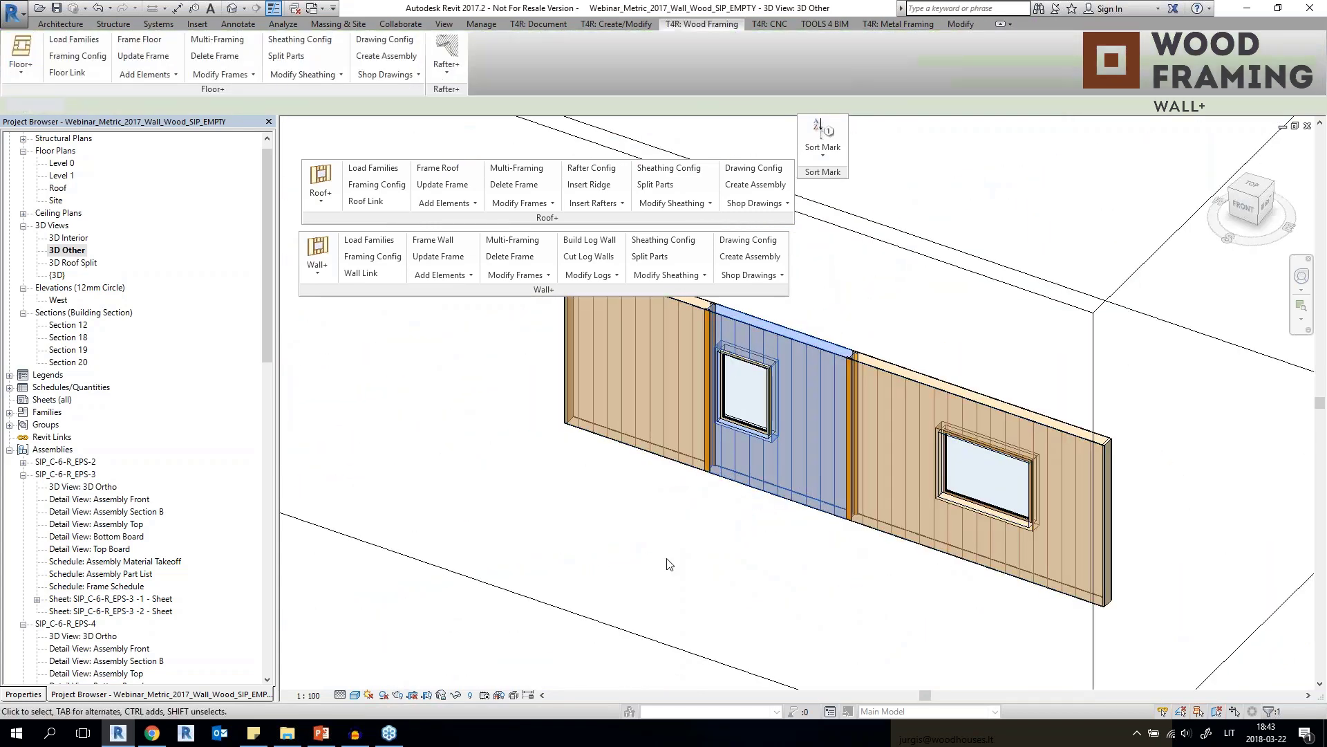
Inspect the third wall's end panel up close and review the whole framed wall from both sides.
{"action": "scroll", "coordinate": [699, 566], "scroll_direction": "down", "scroll_amount": 2}
{"action": "middle_click_drag", "start_coordinate": [557, 500], "coordinate": [741, 470], "text": "shift"}
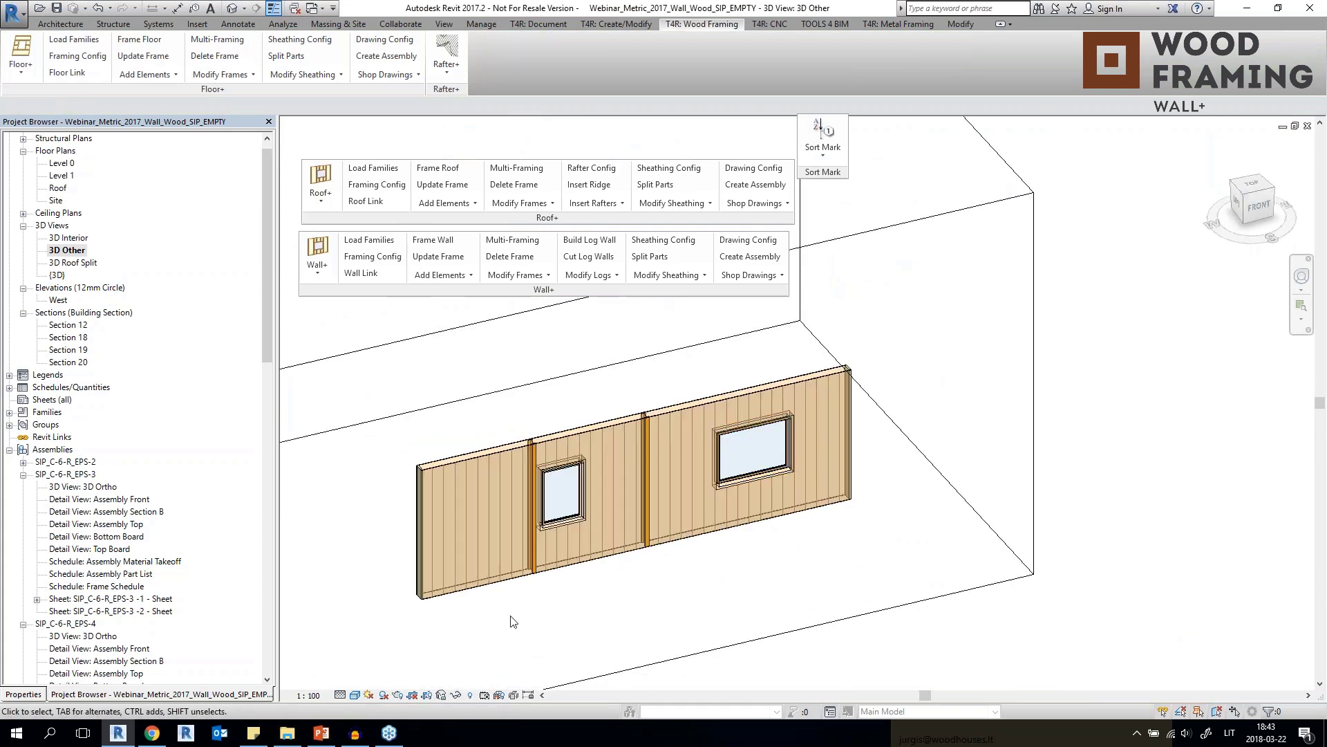
{"action": "scroll", "coordinate": [430, 466], "scroll_direction": "up", "scroll_amount": 3}
{"action": "left_click", "coordinate": [431, 466]}
{"action": "scroll", "coordinate": [432, 466], "scroll_direction": "down", "scroll_amount": 3}
{"action": "middle_click_drag", "start_coordinate": [431, 470], "coordinate": [335, 523], "text": "shift"}
{"action": "key", "text": "Escape"}
{"action": "middle_click_drag", "start_coordinate": [448, 566], "coordinate": [676, 428]}
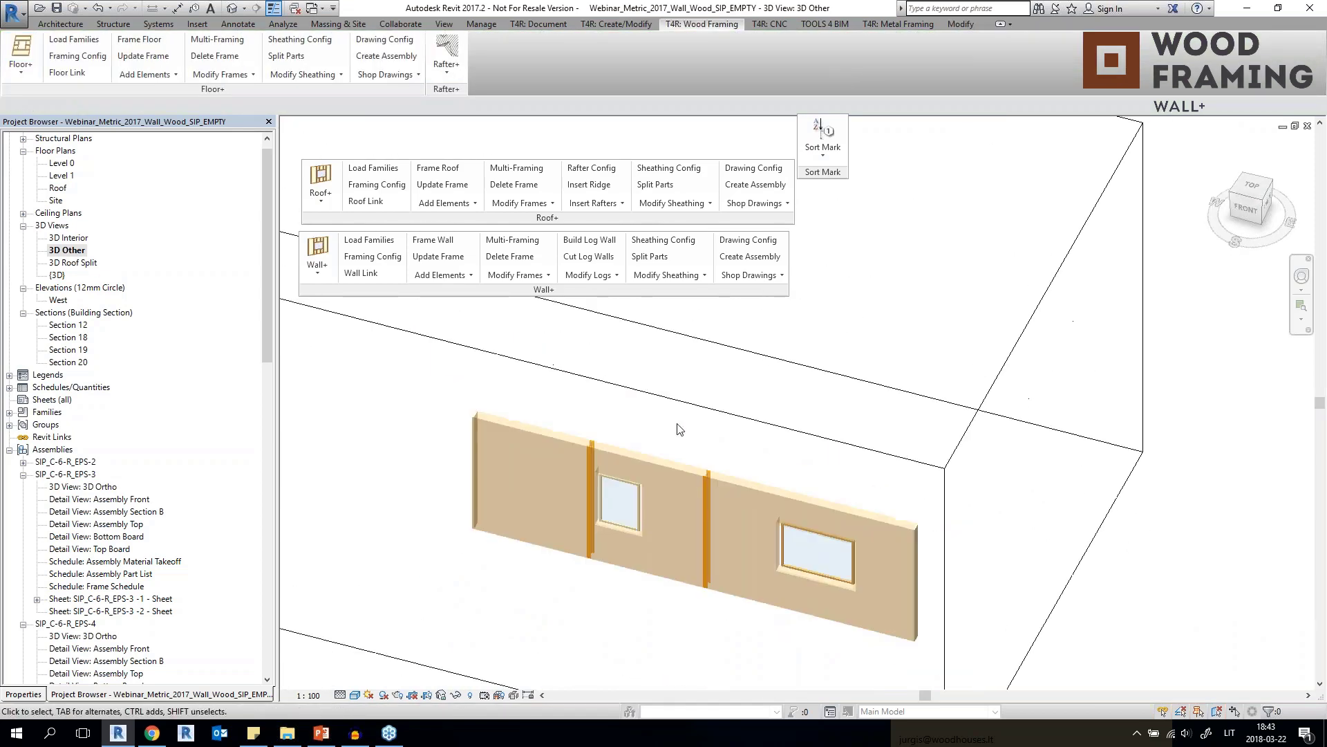
{"action": "scroll", "coordinate": [677, 429], "scroll_direction": "down", "scroll_amount": 1}
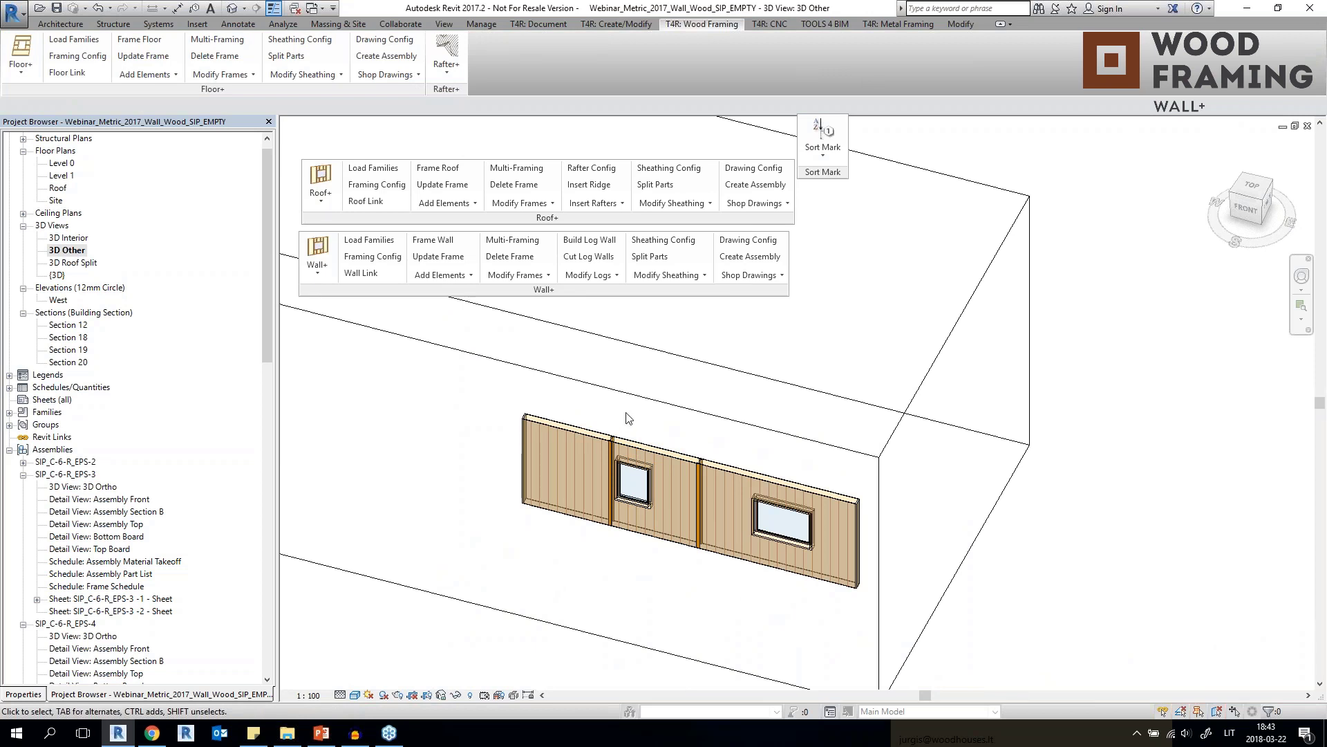
{"action": "scroll", "coordinate": [626, 413], "scroll_direction": "down", "scroll_amount": 1}
{"action": "middle_click_drag", "start_coordinate": [626, 412], "coordinate": [780, 546], "text": "shift"}
Switch to PowerPoint, start the slide show at the TOOLS4BIM Dock slide and advance to the closing thank-you slide.
{"action": "key", "text": "alt+Tab"}
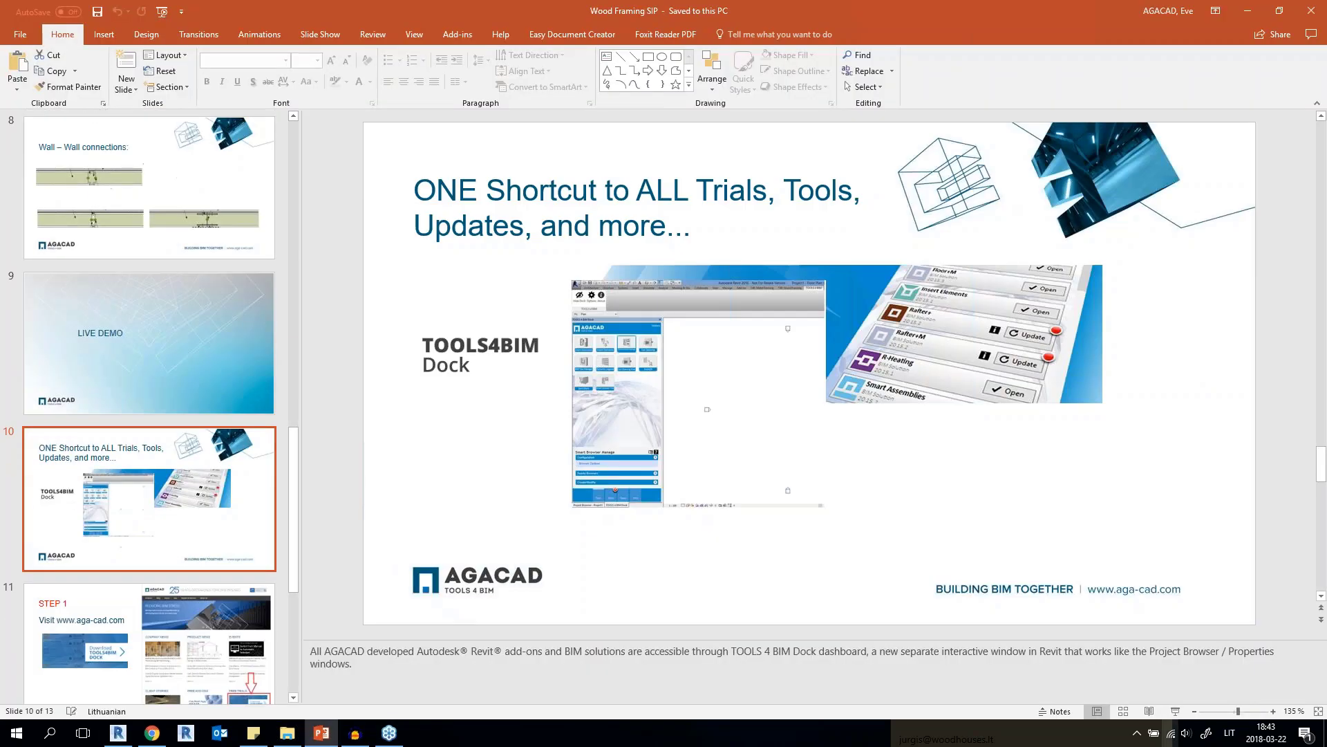
{"action": "left_click", "coordinate": [1176, 712]}
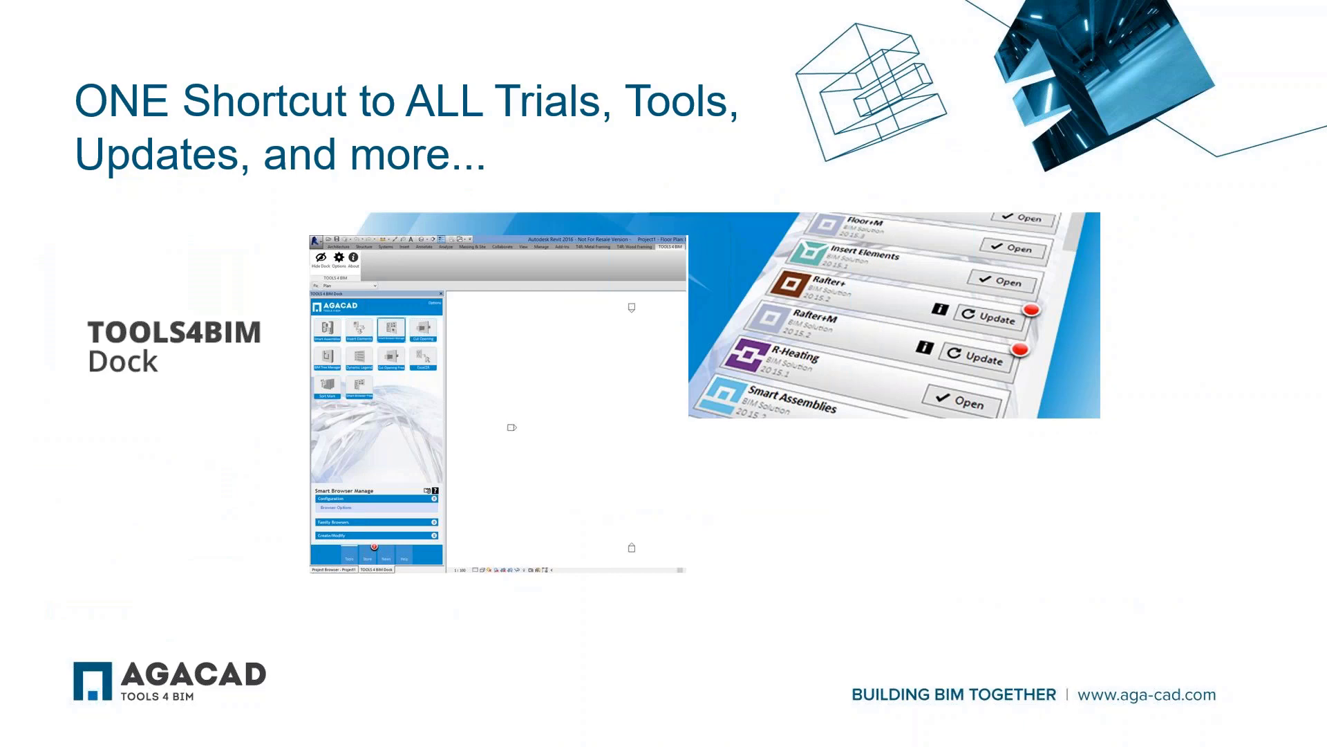
{"action": "key", "text": "Right"}
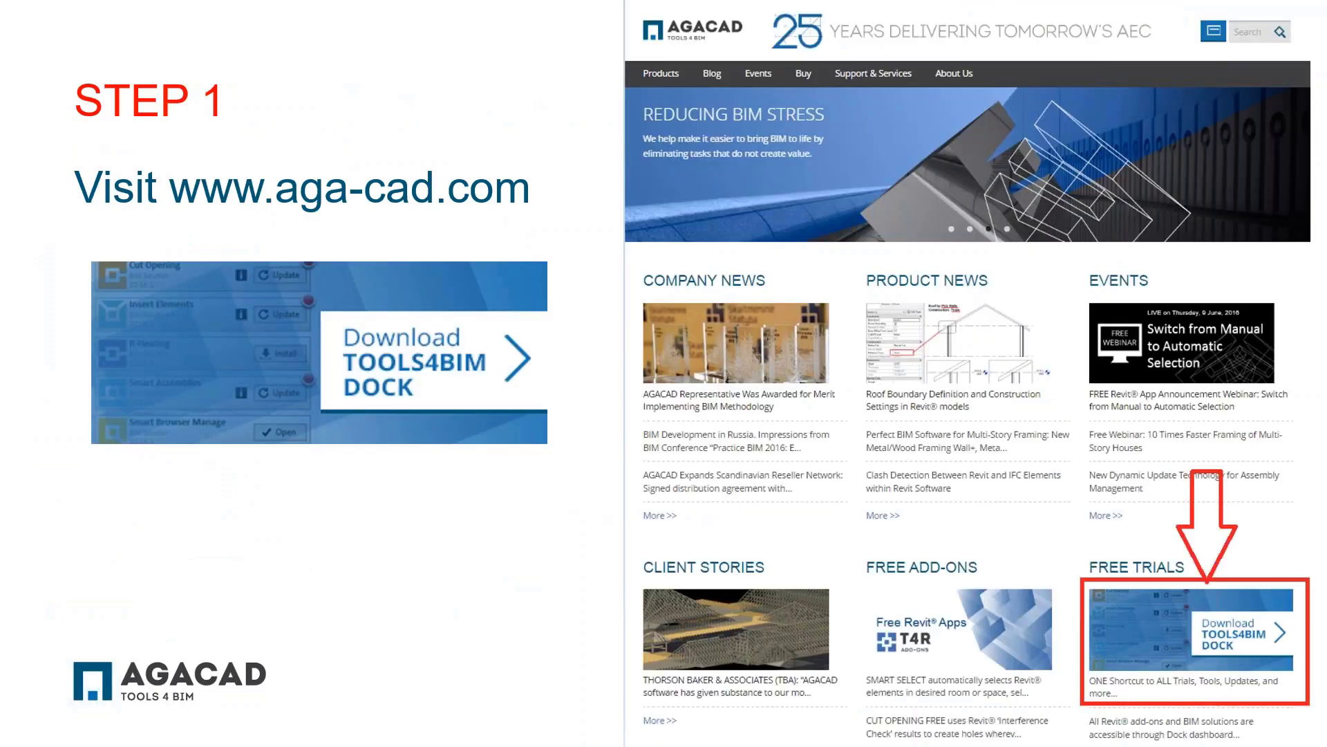
{"action": "key", "text": "Right"}
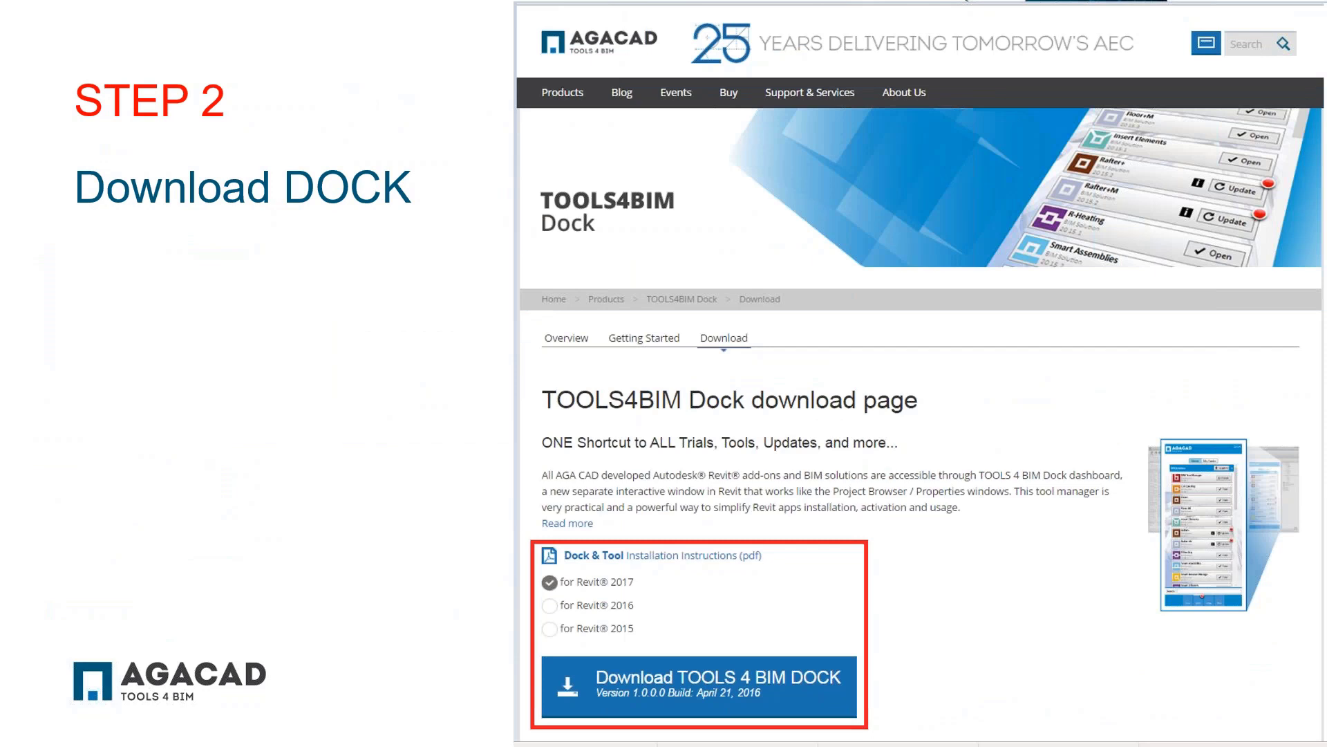
{"action": "key", "text": "Right"}
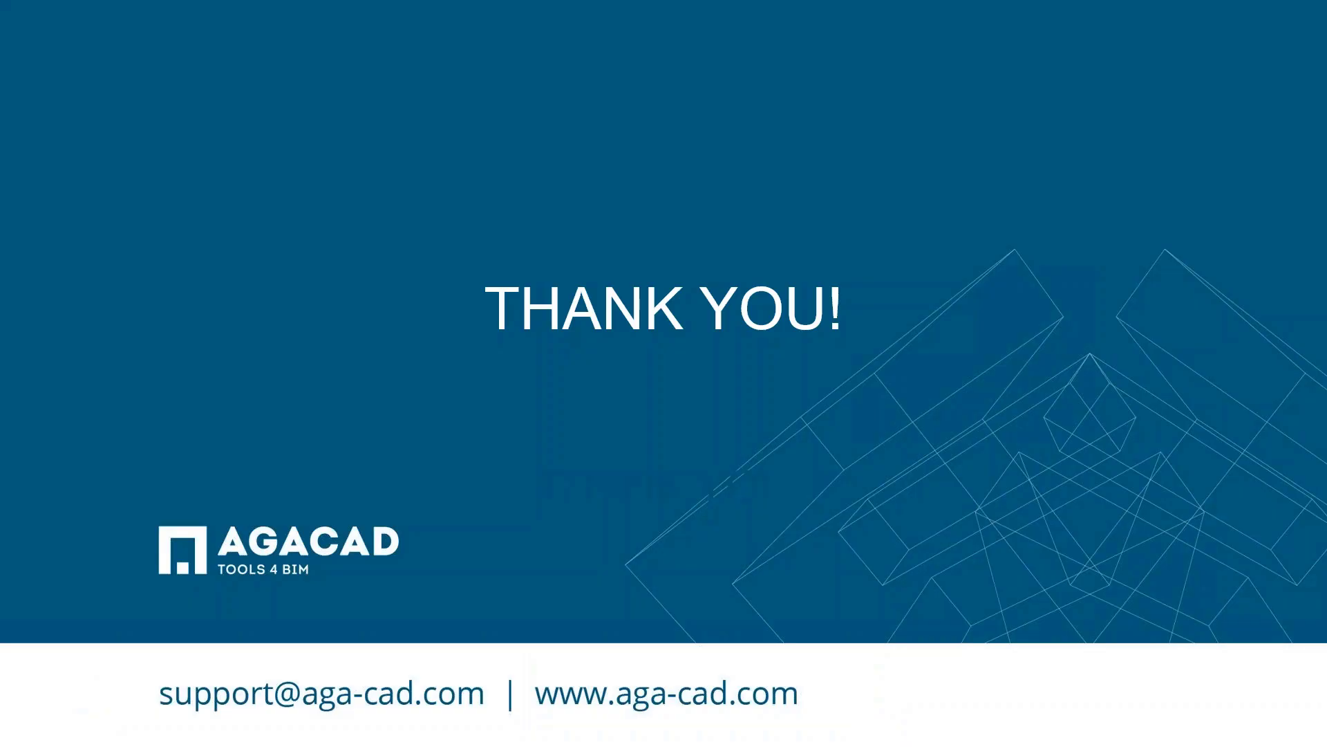